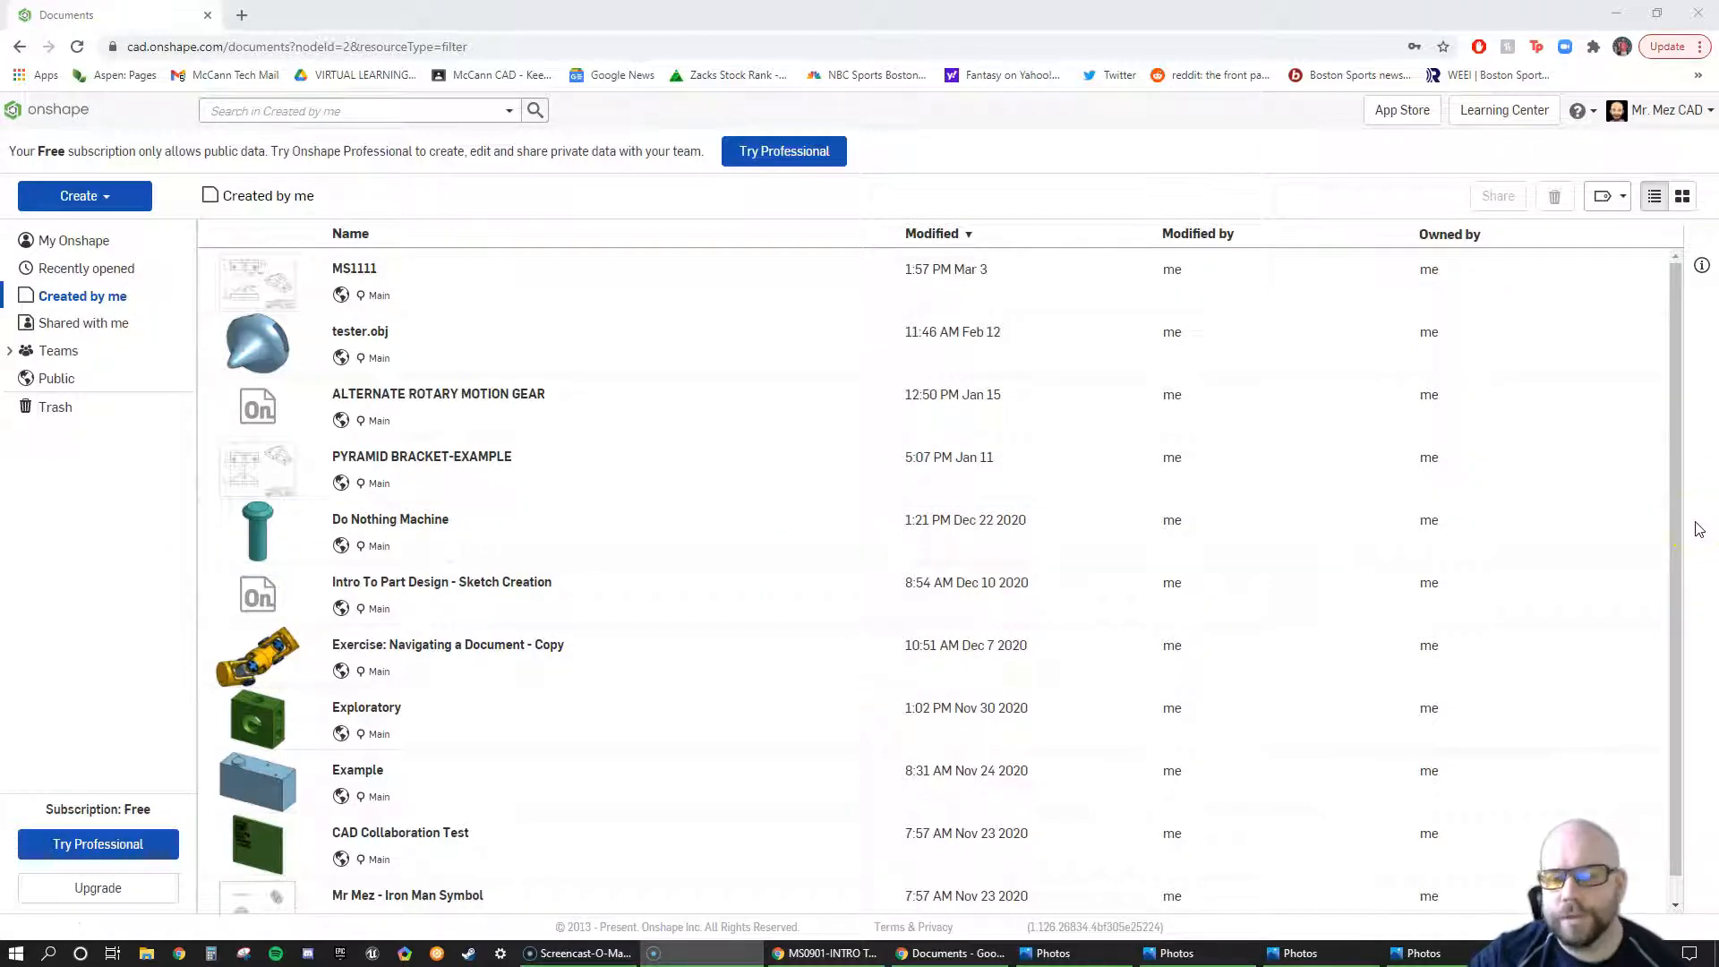
# Step: Create a new public document named MS0901-INTRO TO MAYA
pyautogui.click(1681, 528)
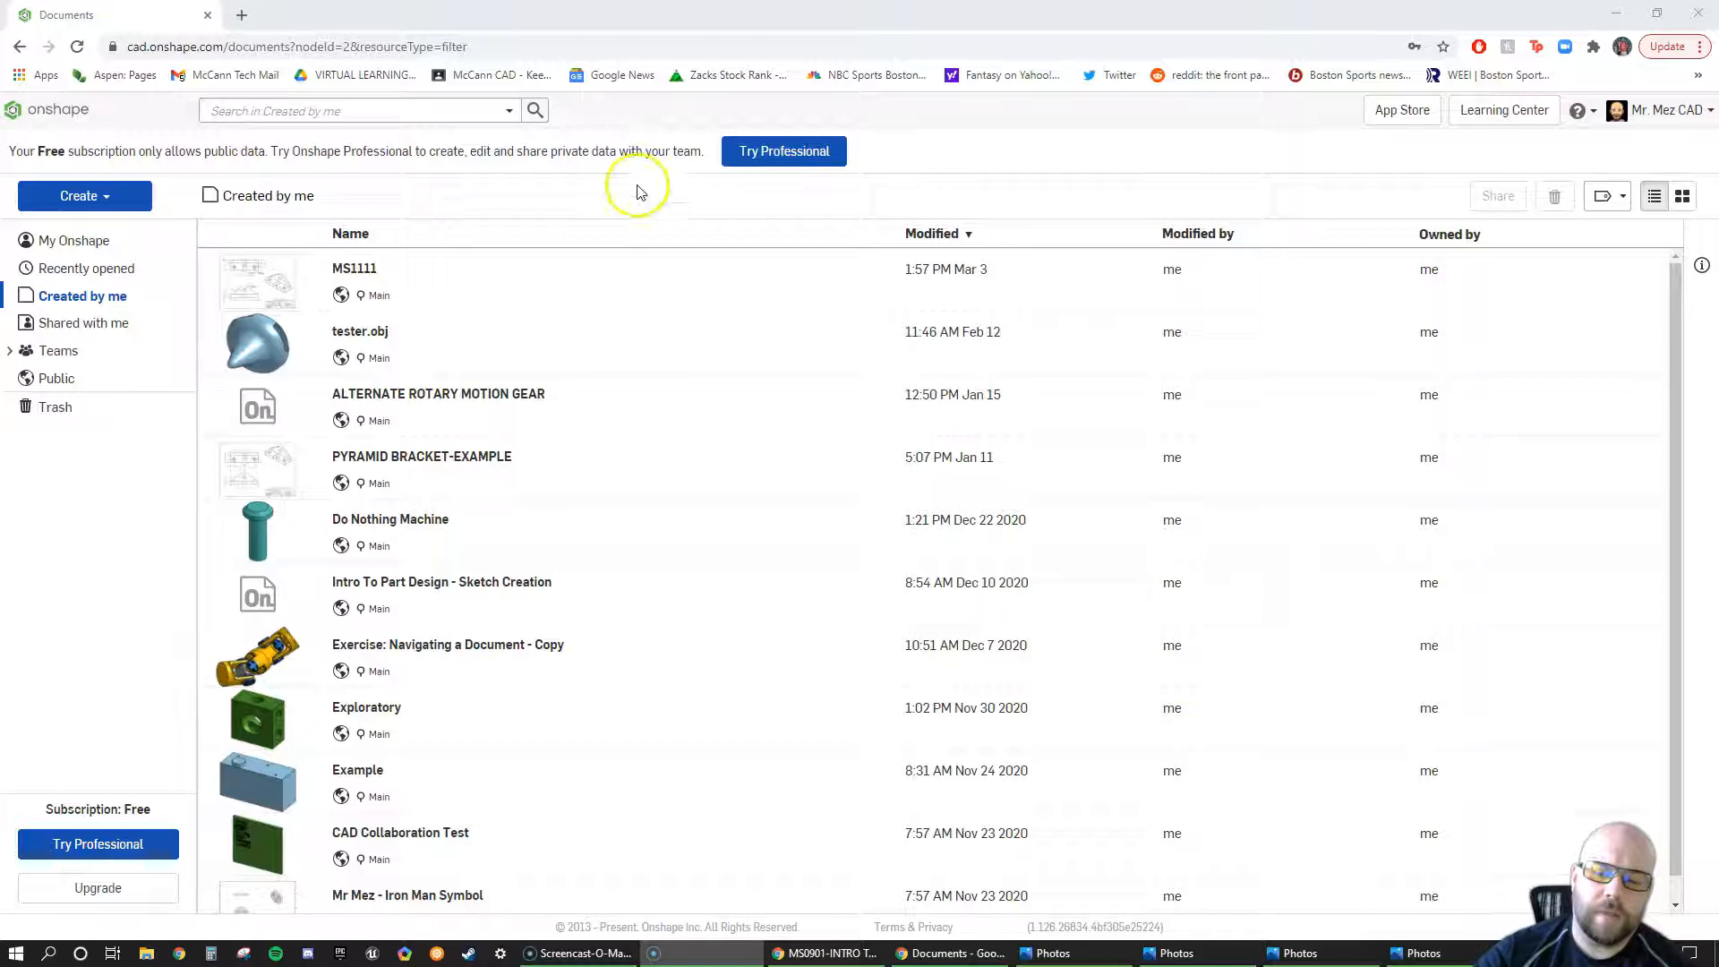
pyautogui.click(85, 197)
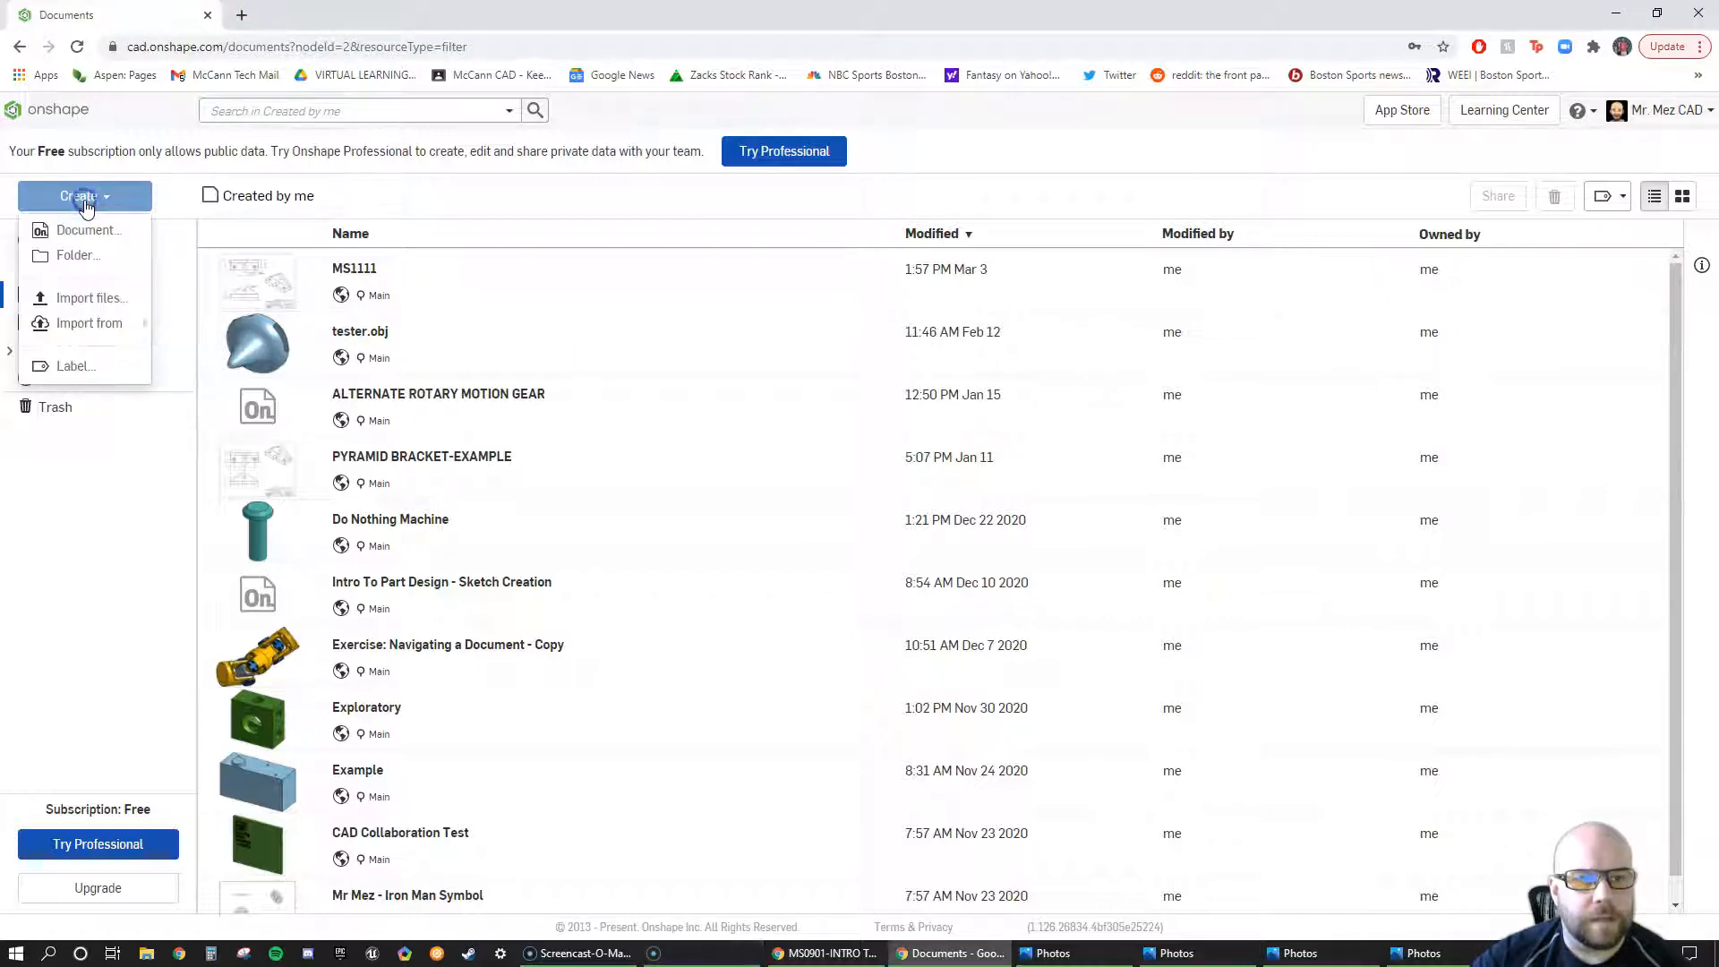
pyautogui.click(90, 235)
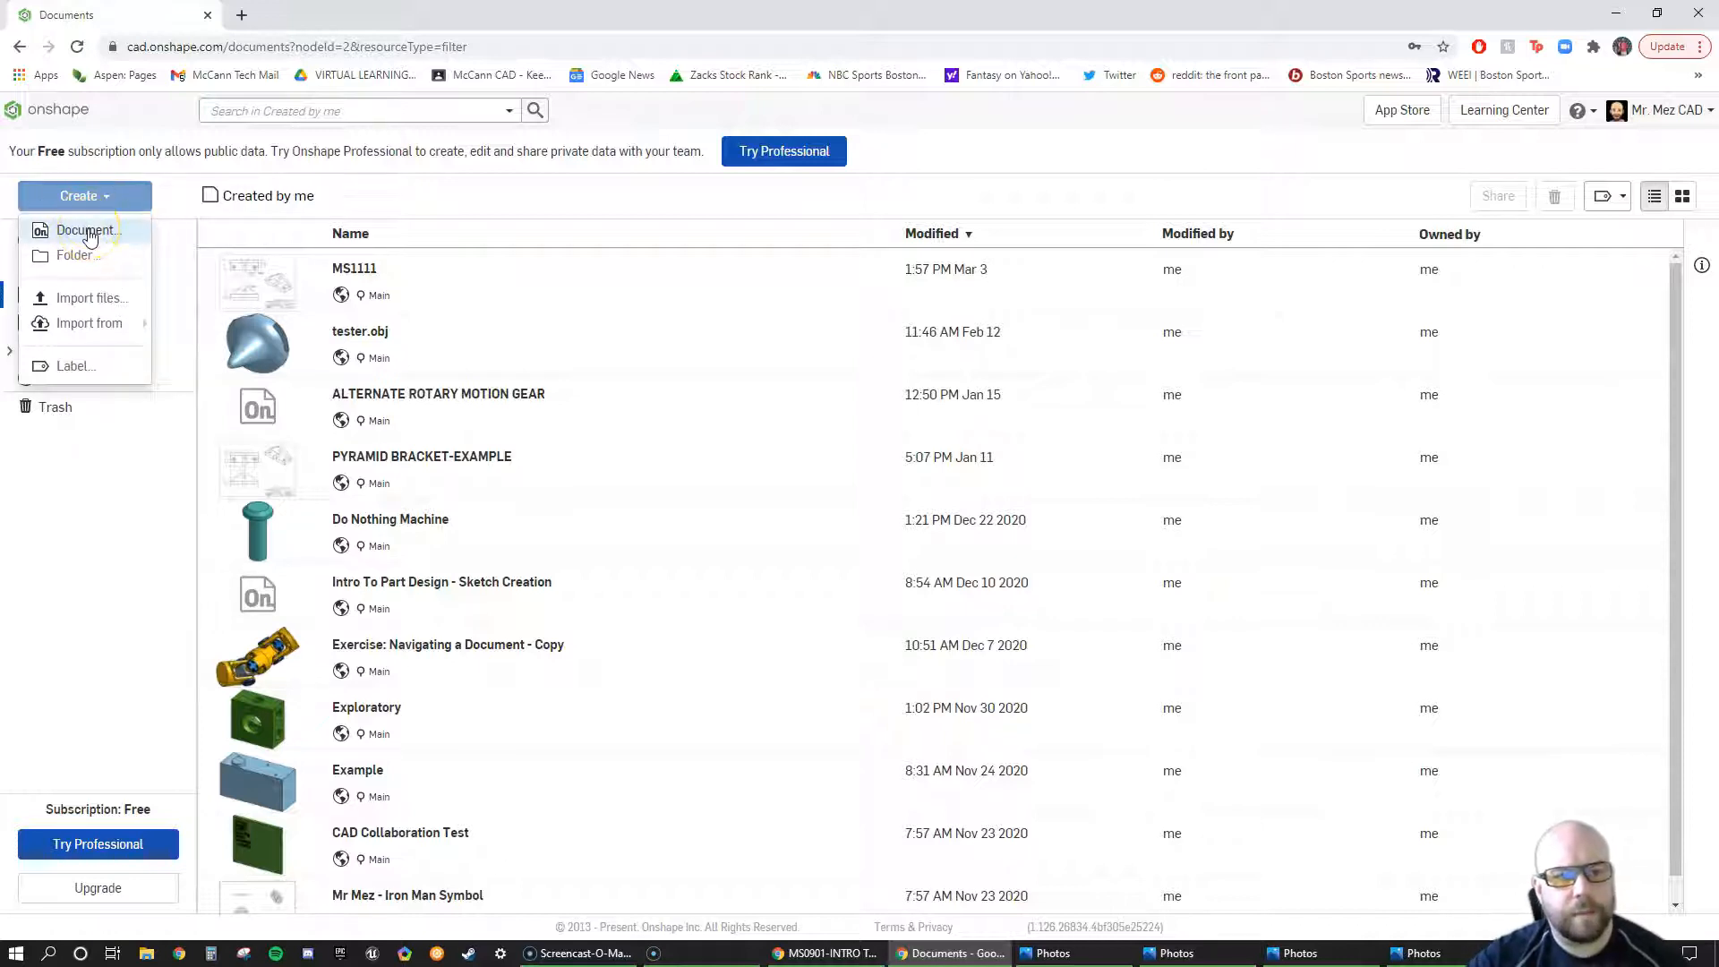
pyautogui.click(89, 231)
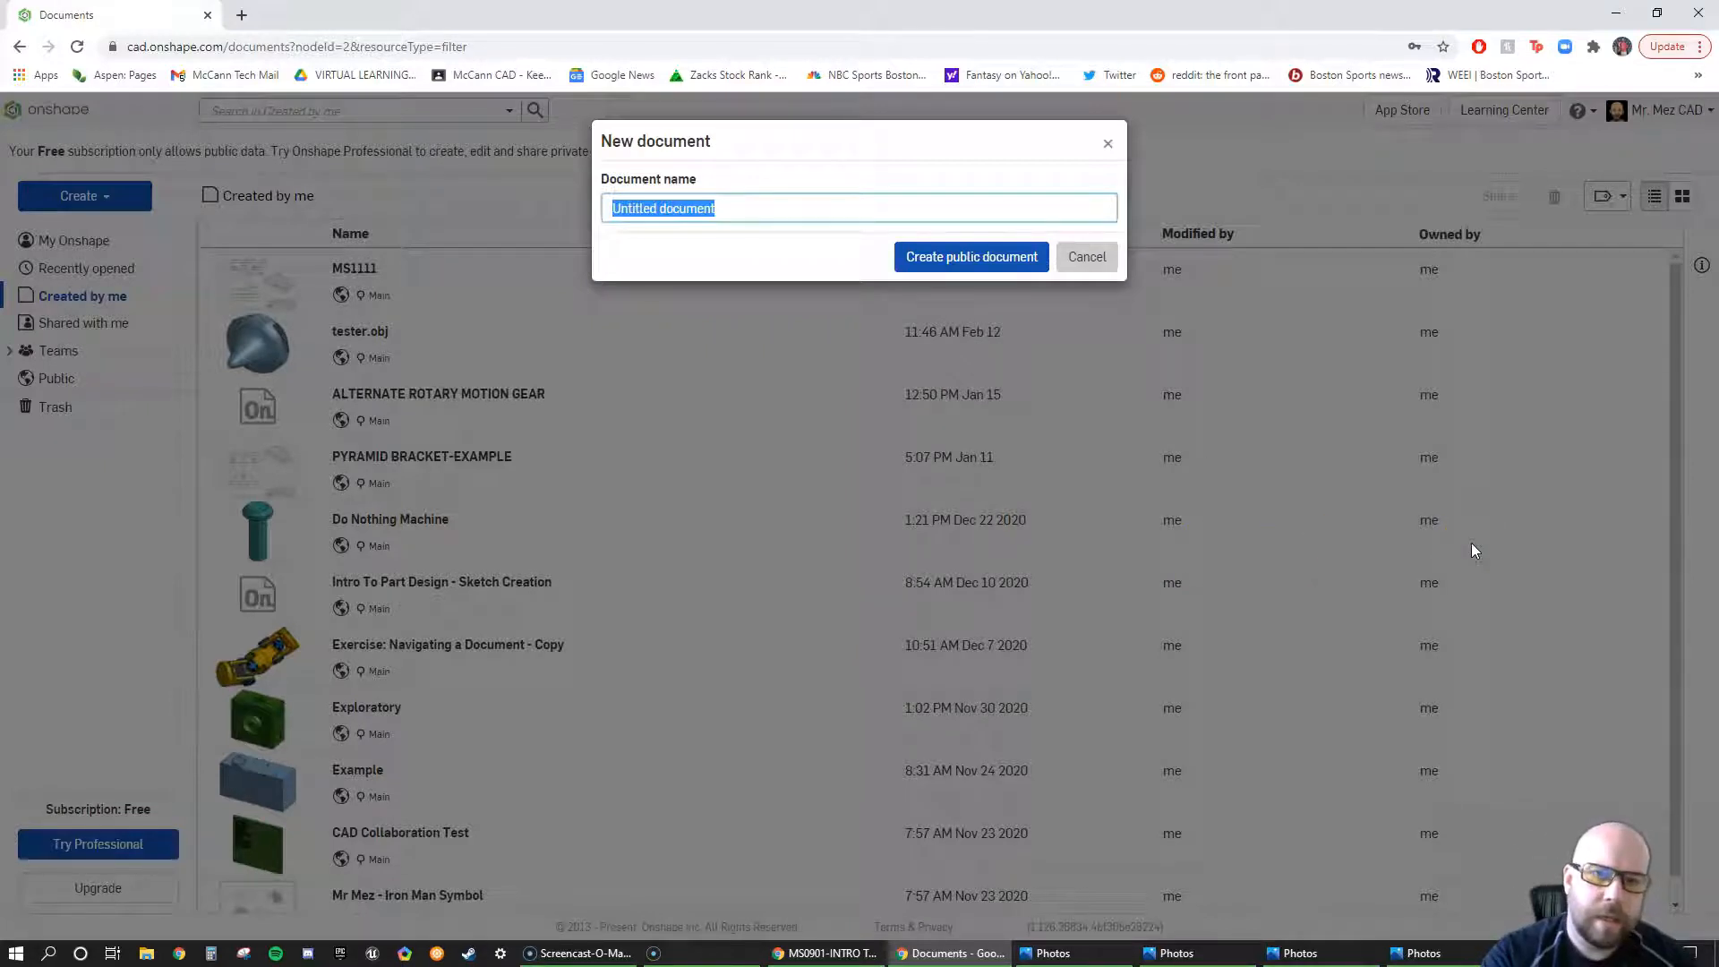
pyautogui.write('MS')
pyautogui.press('BackSpace')
pyautogui.press('BackSpace')
pyautogui.write('MS0901')
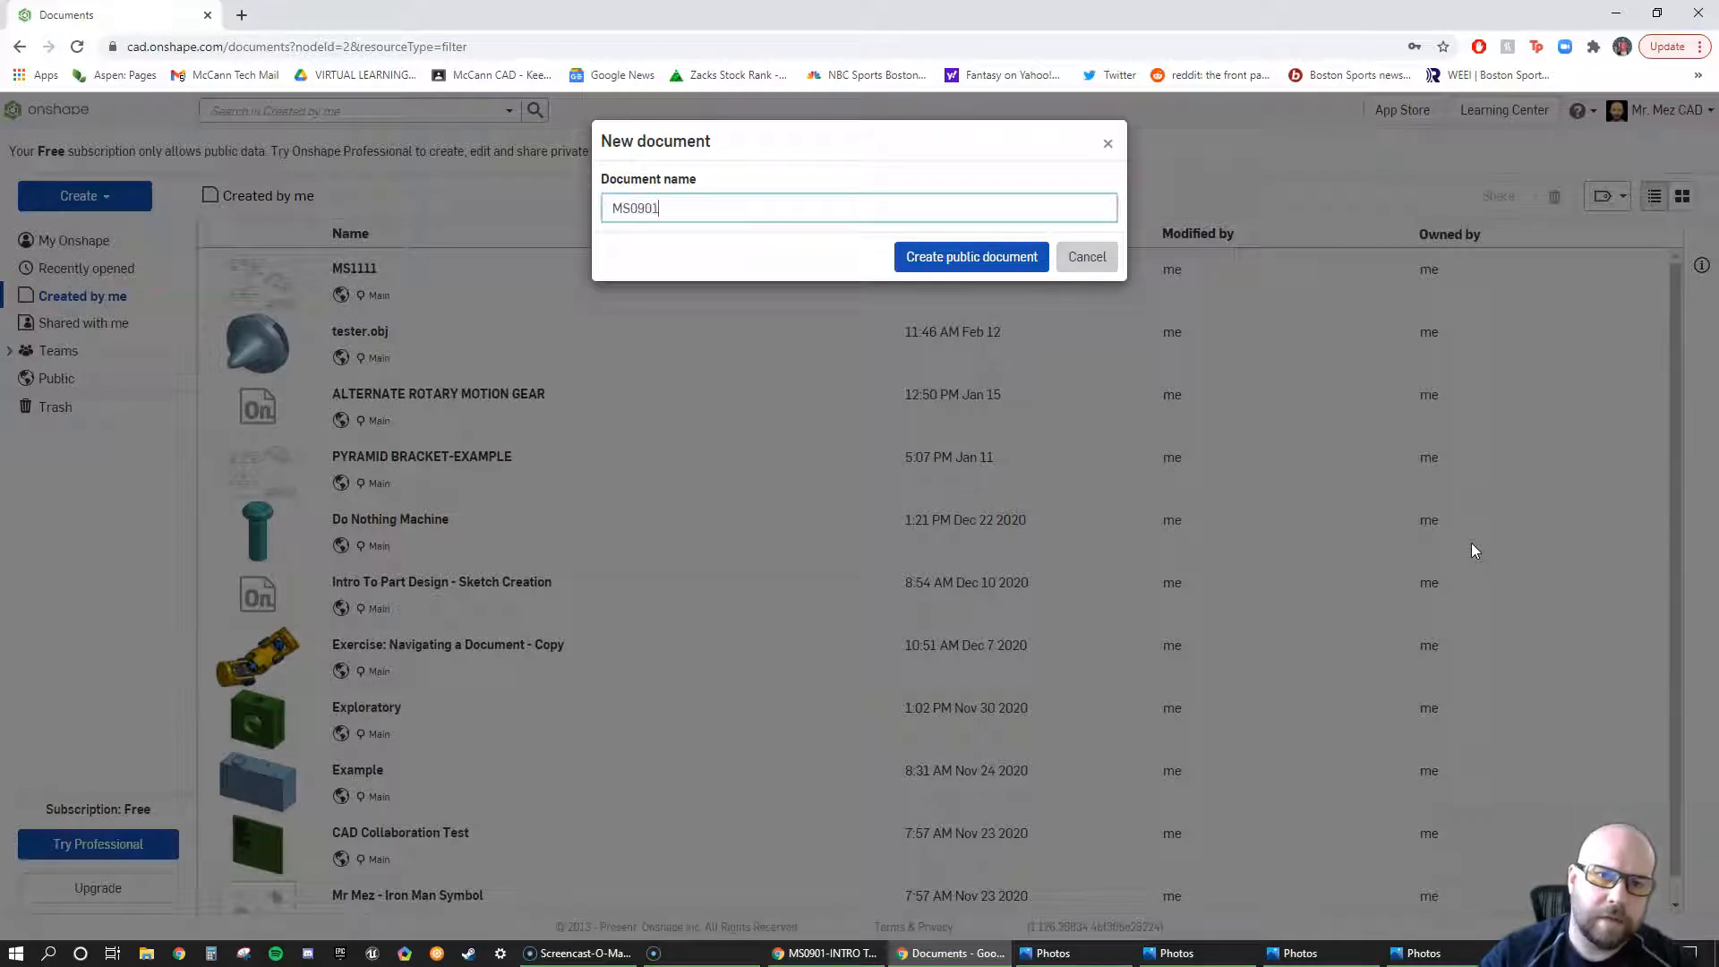
pyautogui.write('-INTR')
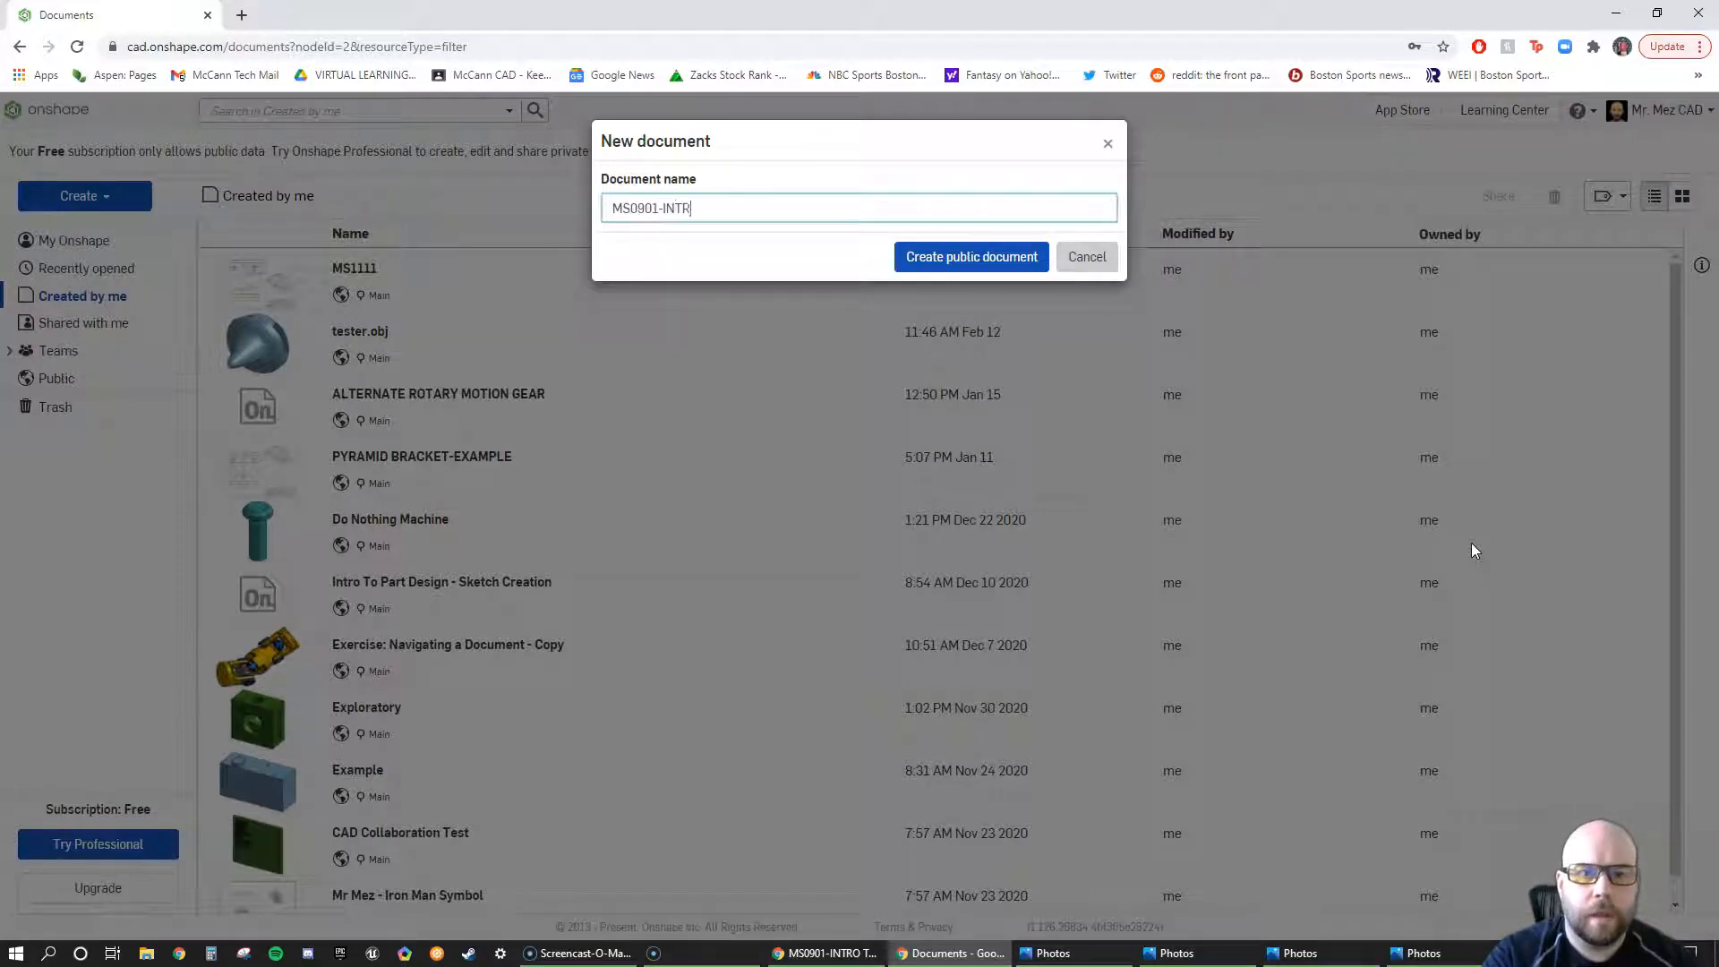
pyautogui.write('O TO MAYA')
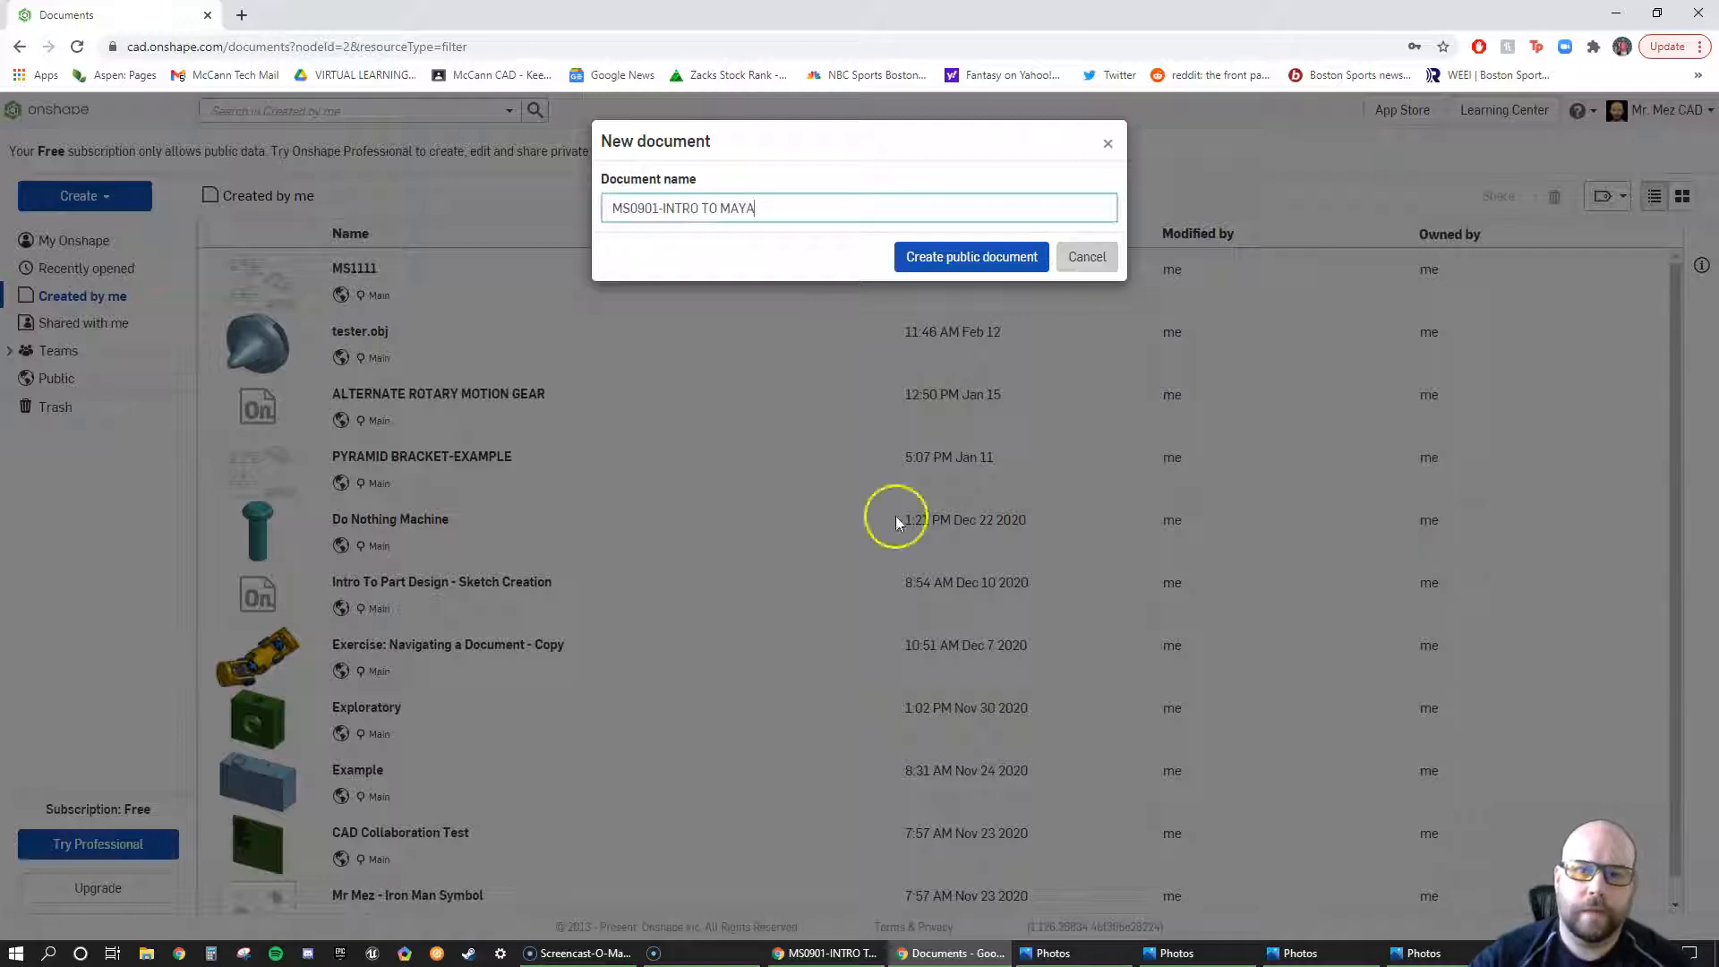
pyautogui.click(964, 262)
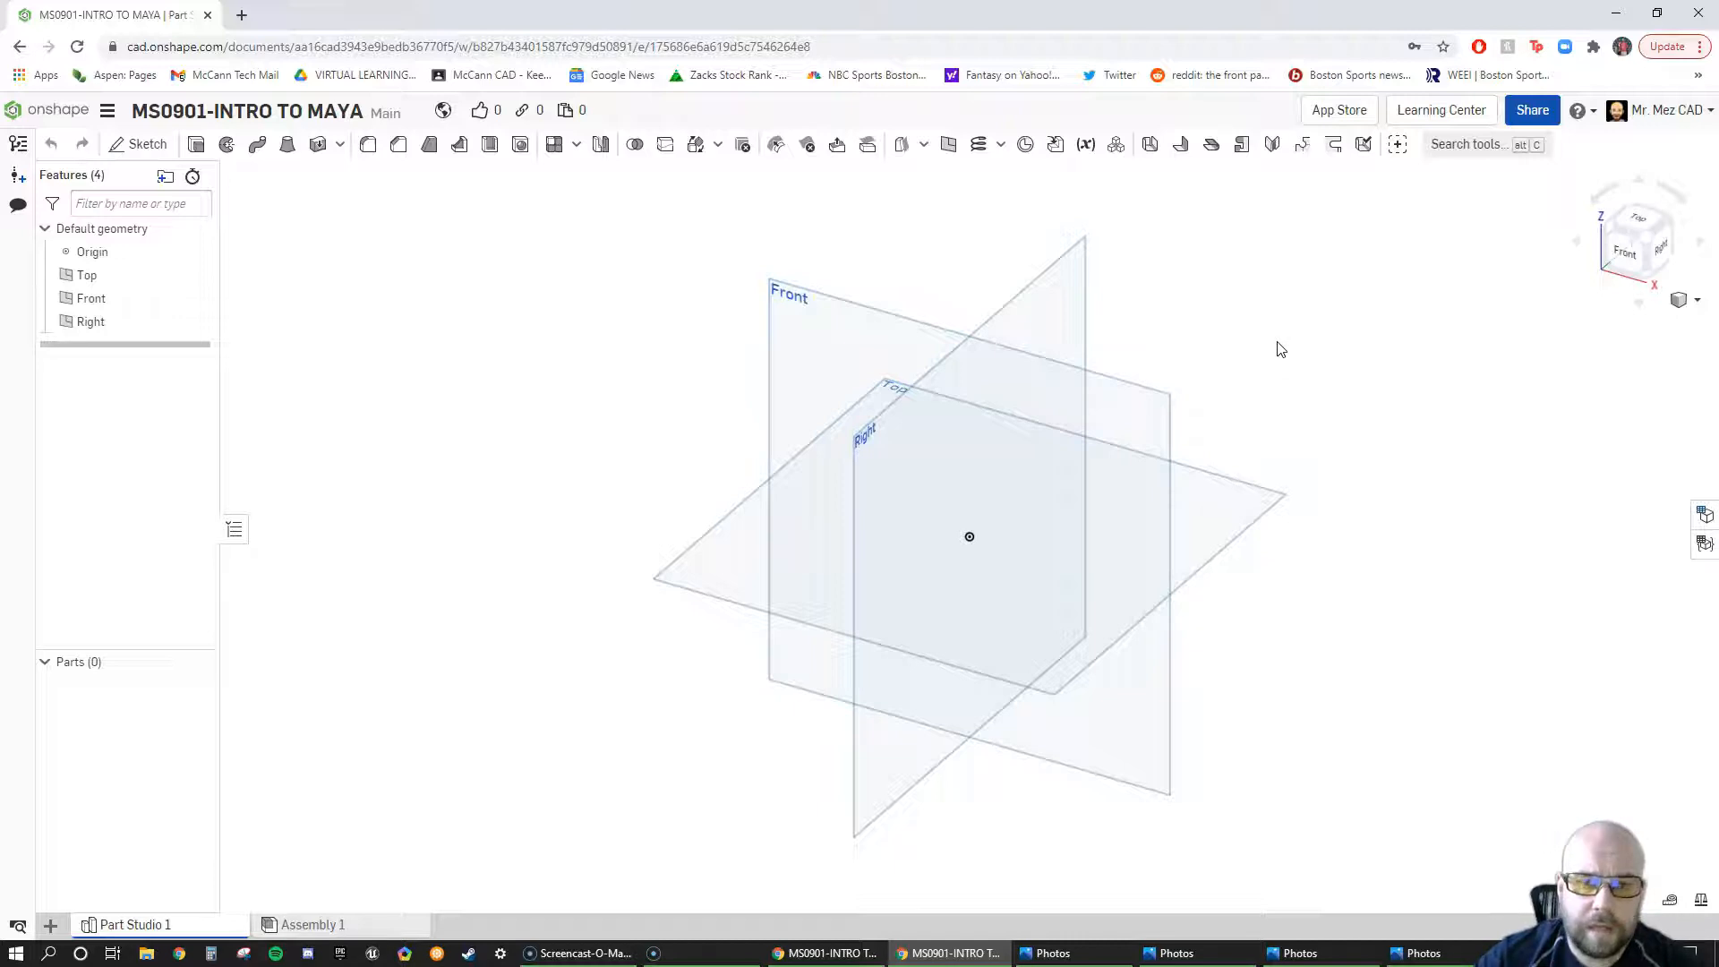
# Step: Delete the Assembly 1 element from the document
pyautogui.click(1251, 350)
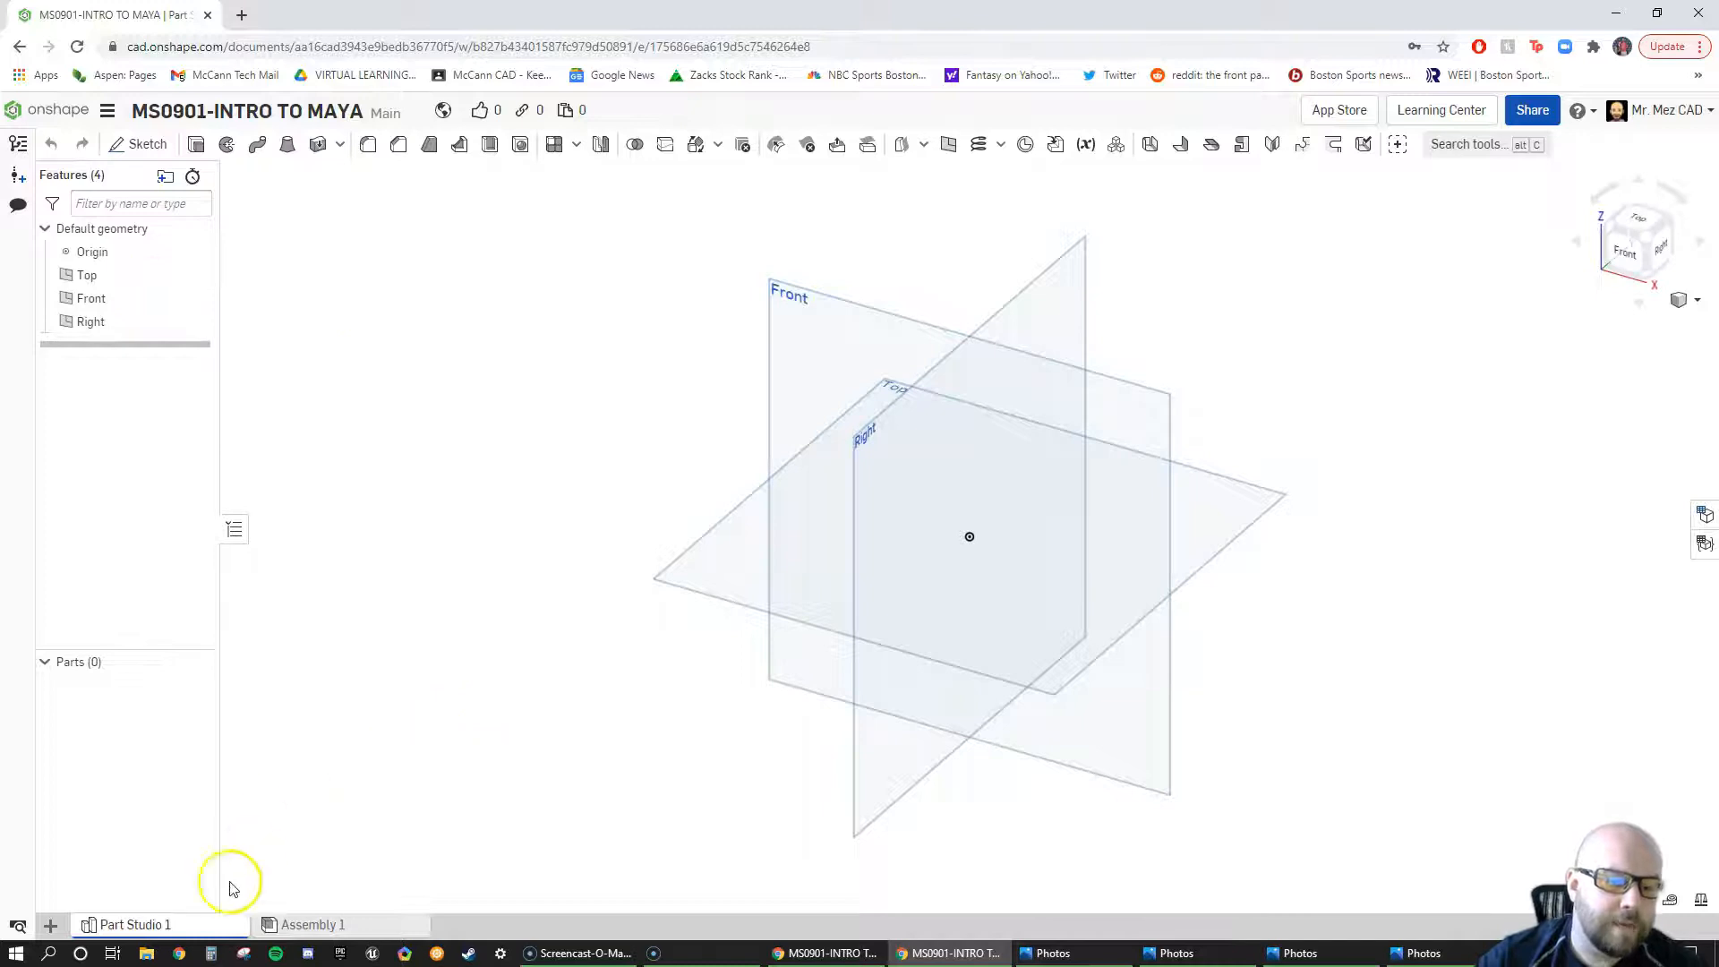
pyautogui.moveTo(148, 926)
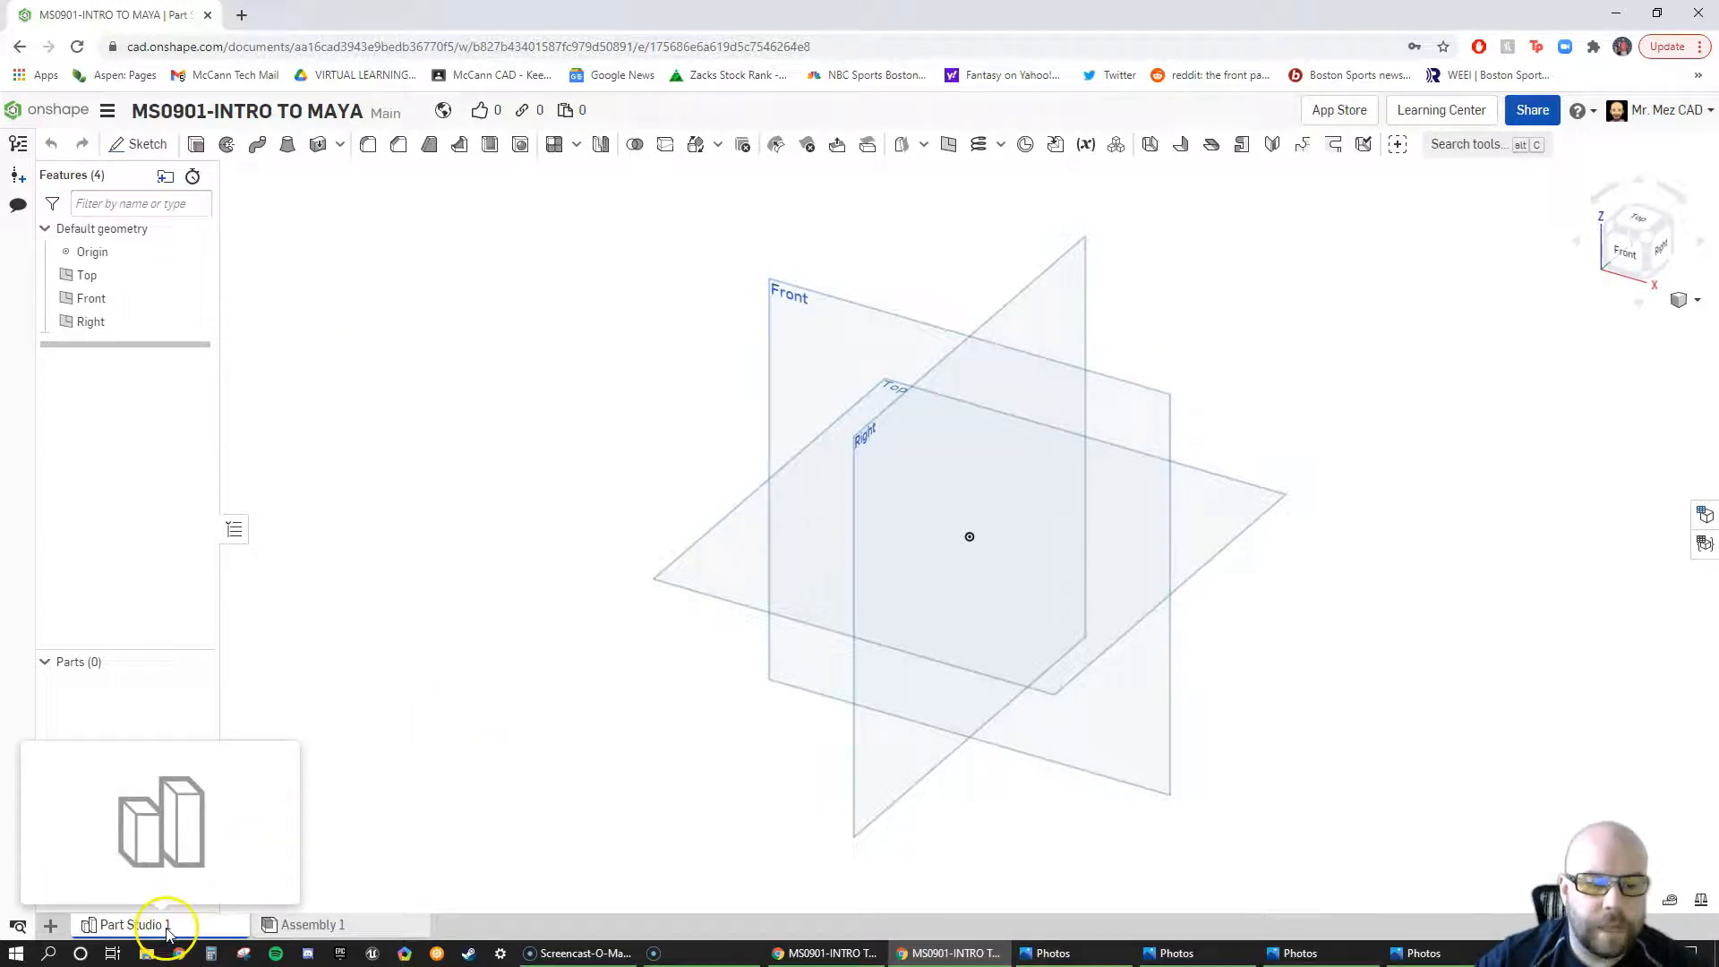
pyautogui.moveTo(327, 930)
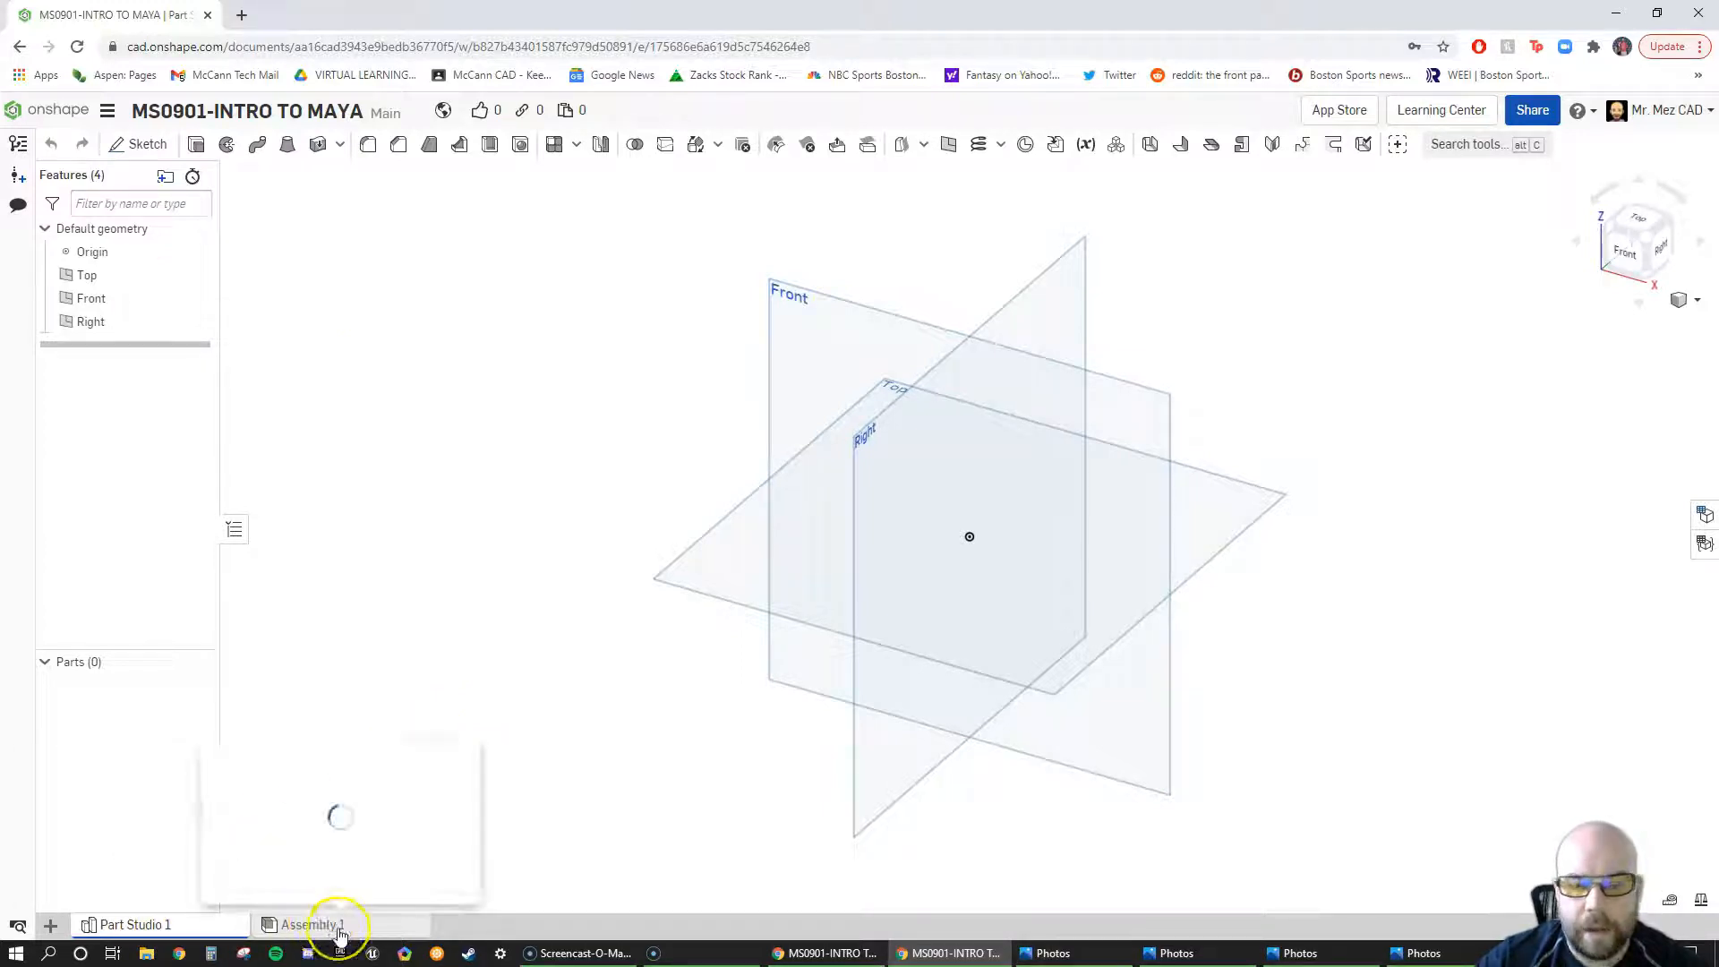
pyautogui.rightClick(341, 935)
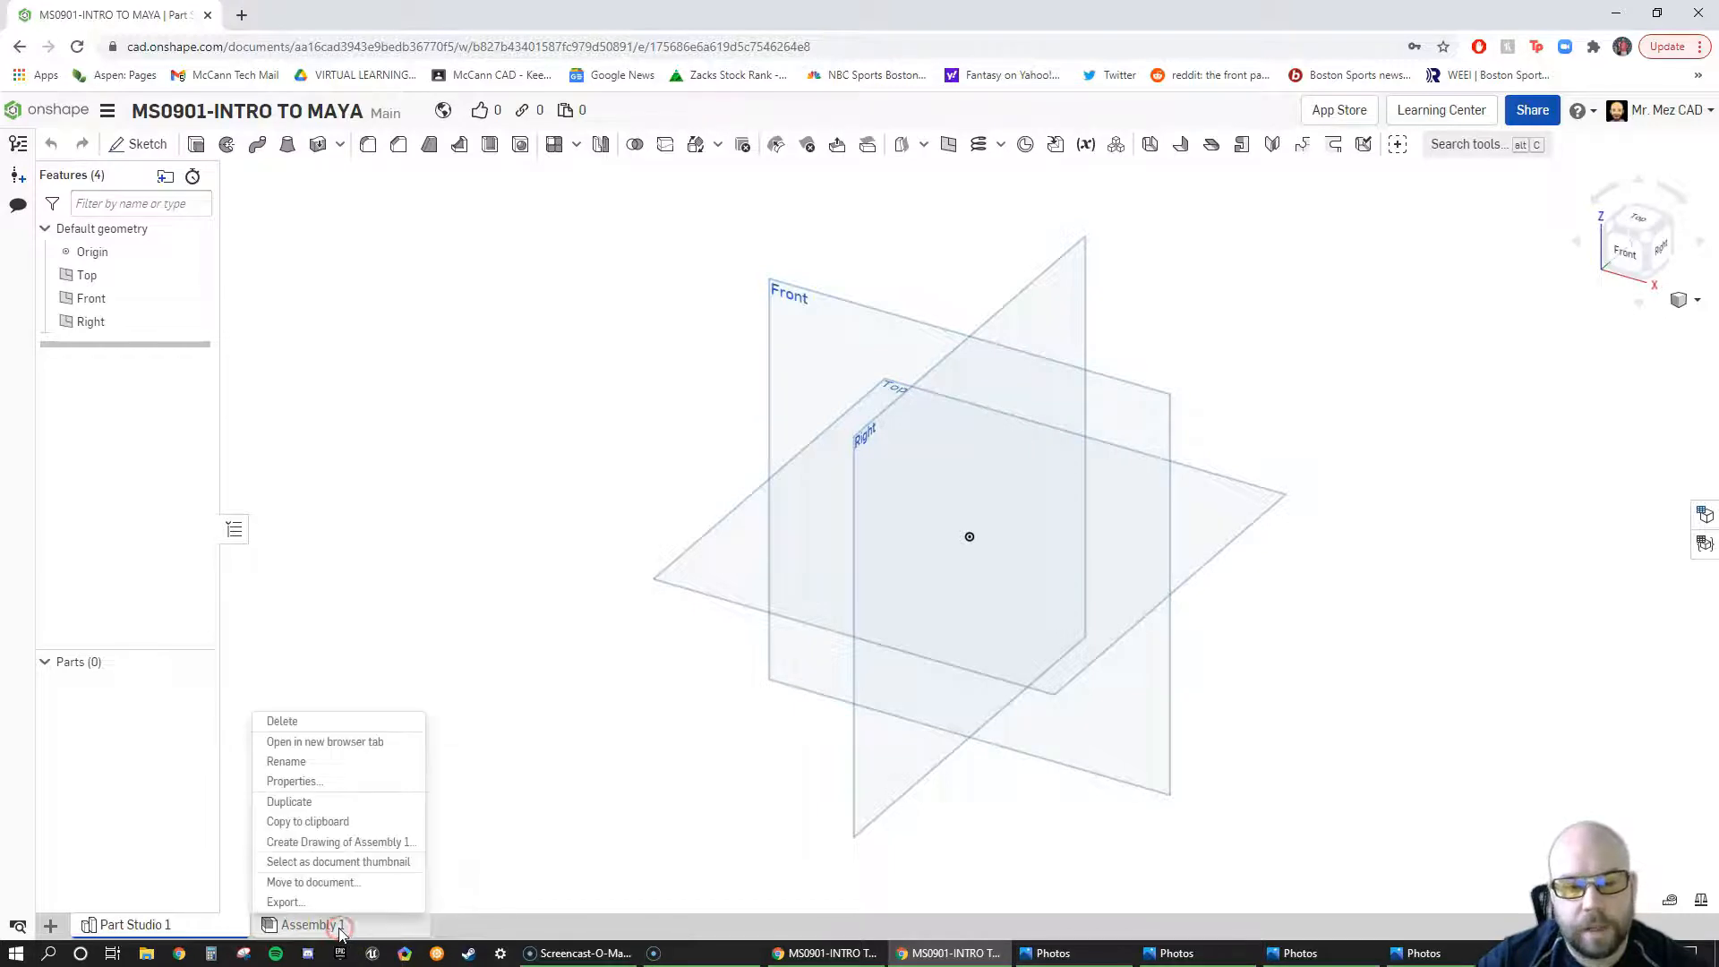
pyautogui.click(358, 931)
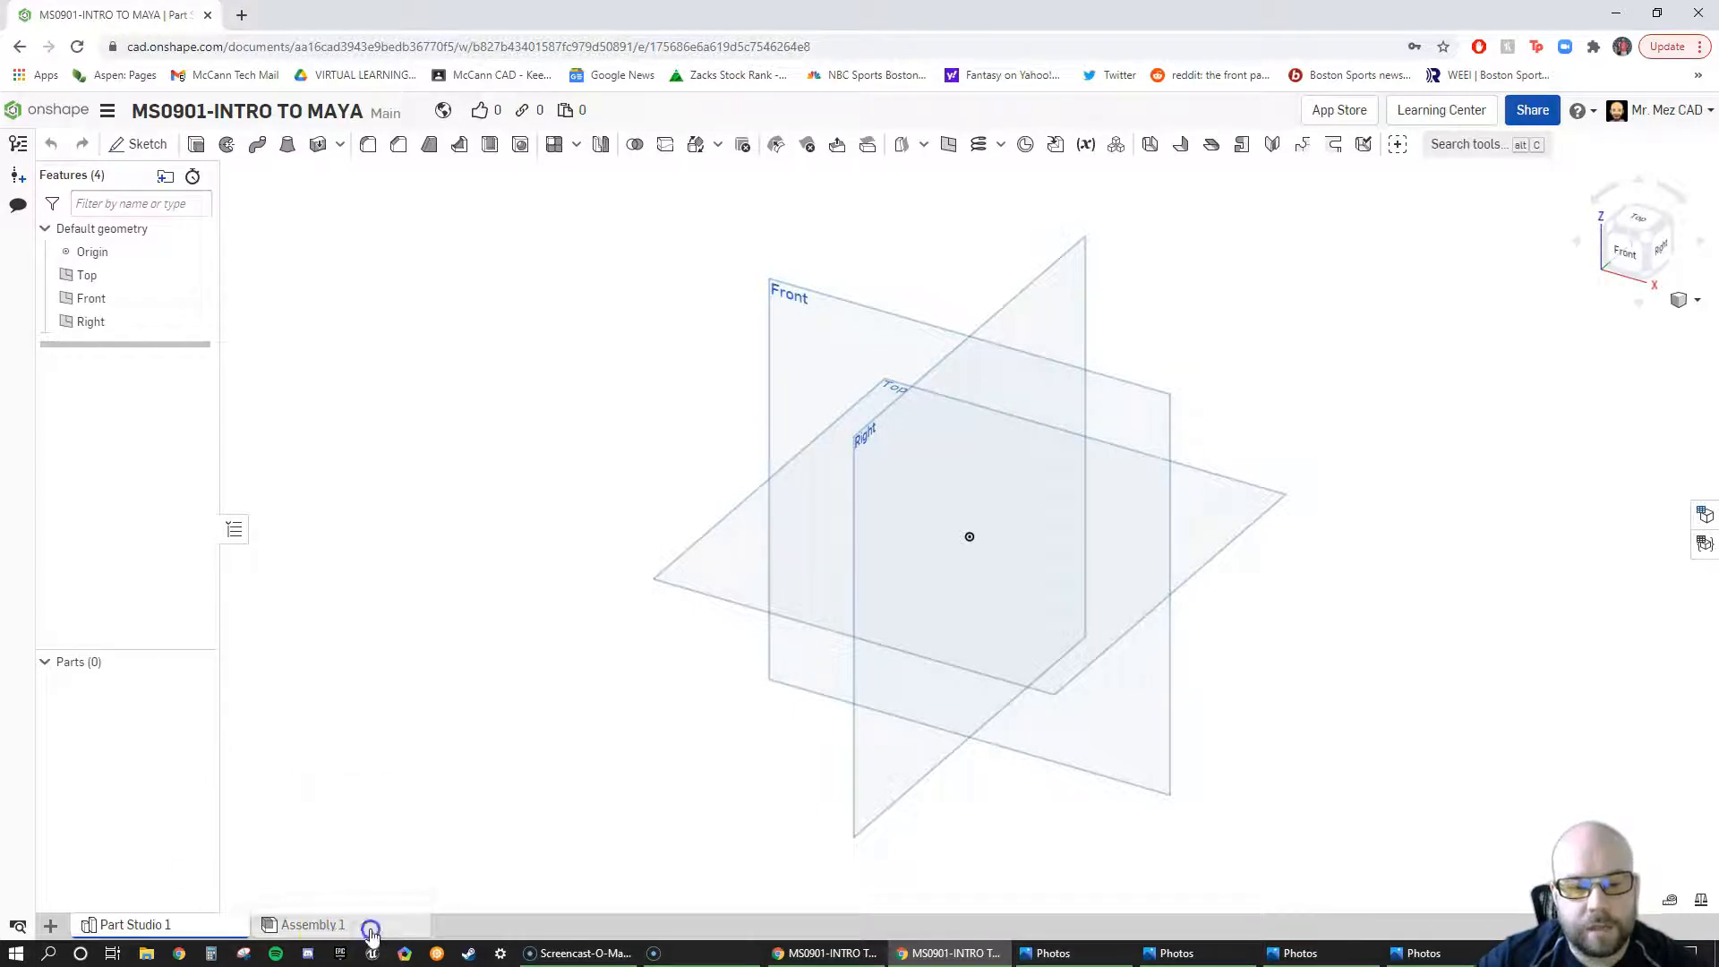
pyautogui.click(318, 929)
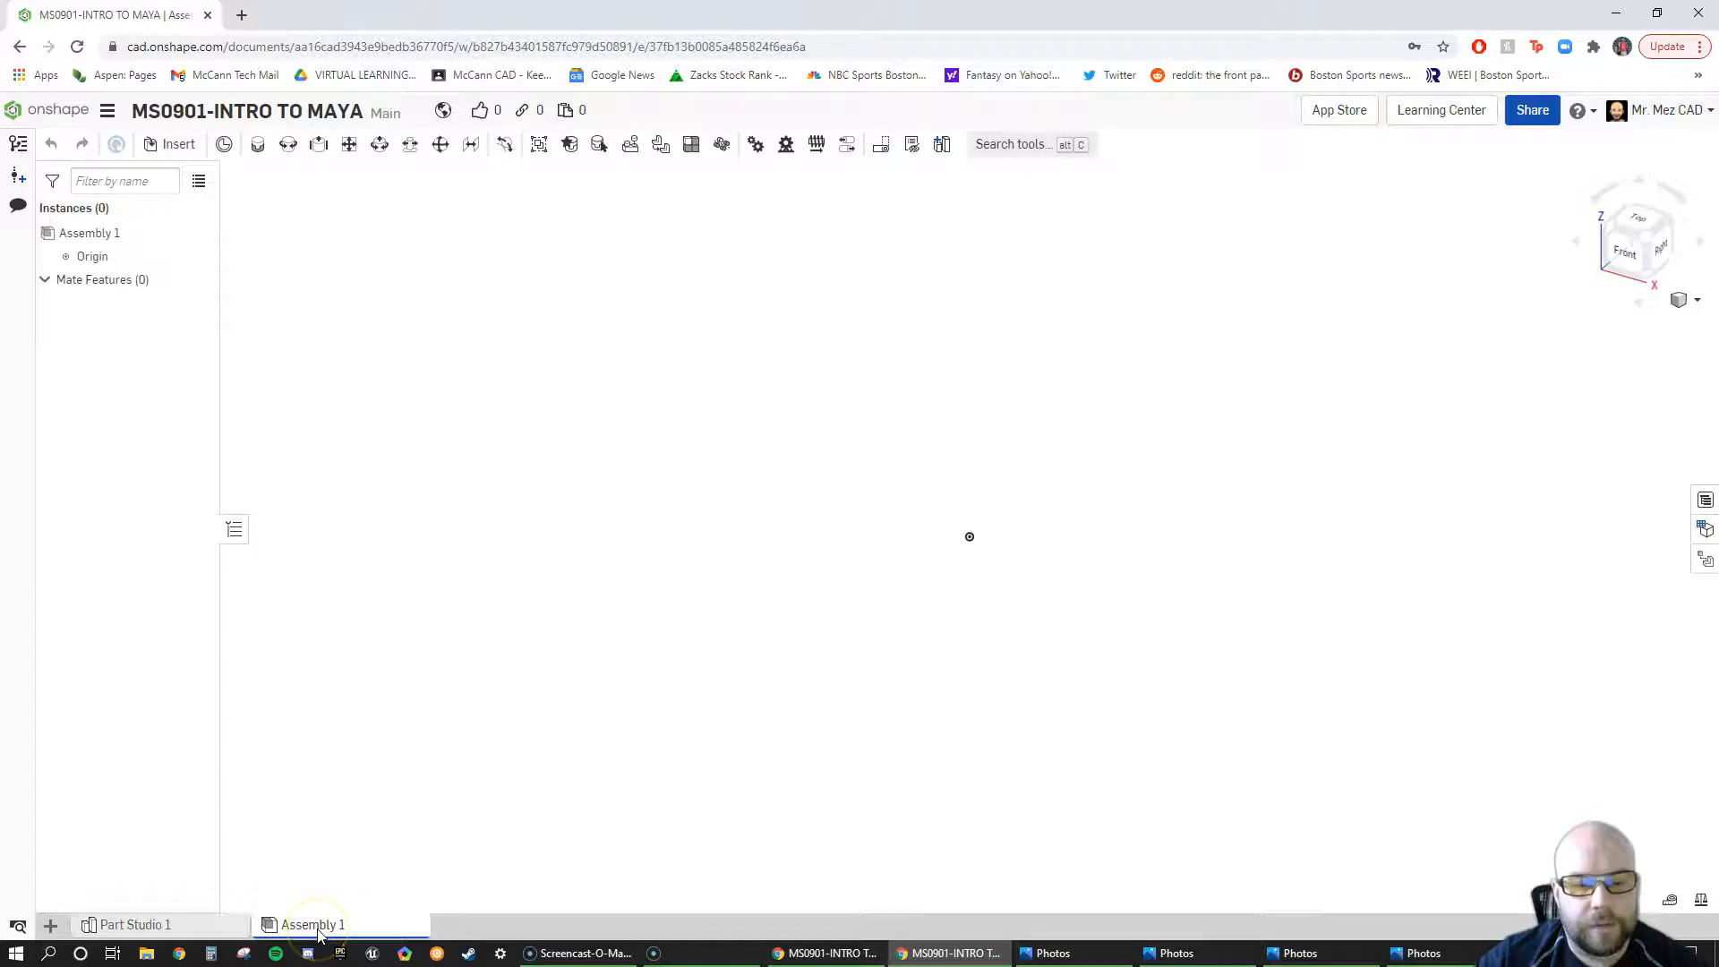
pyautogui.rightClick(319, 931)
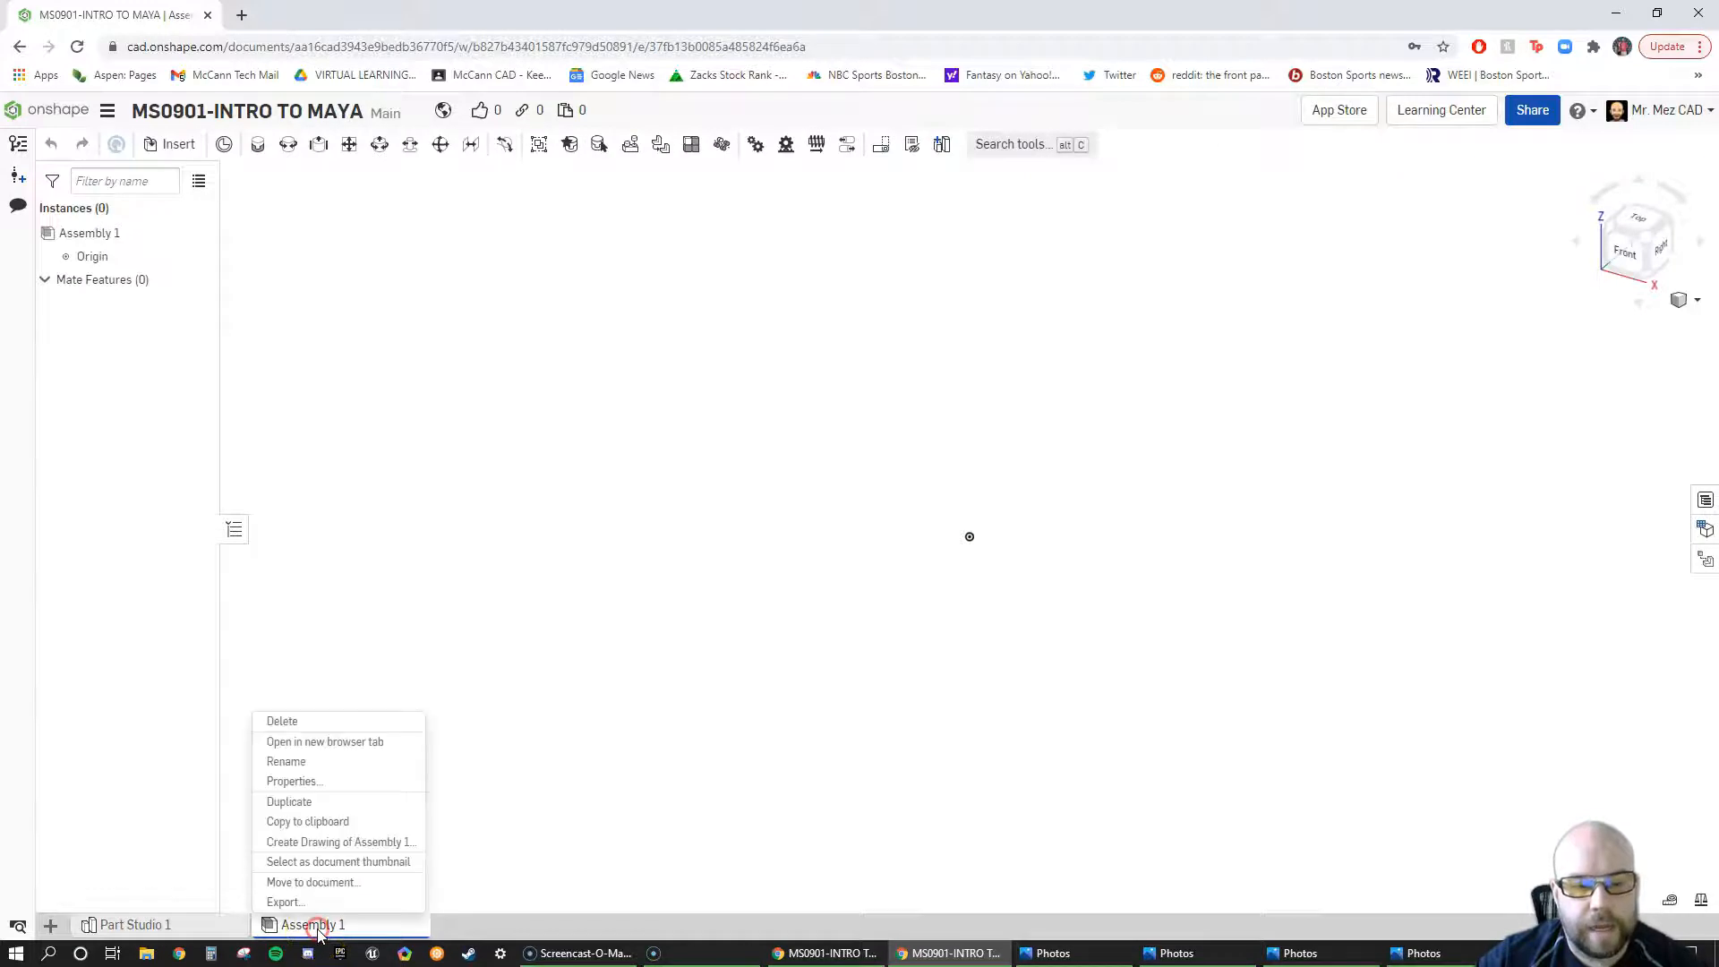
pyautogui.click(296, 725)
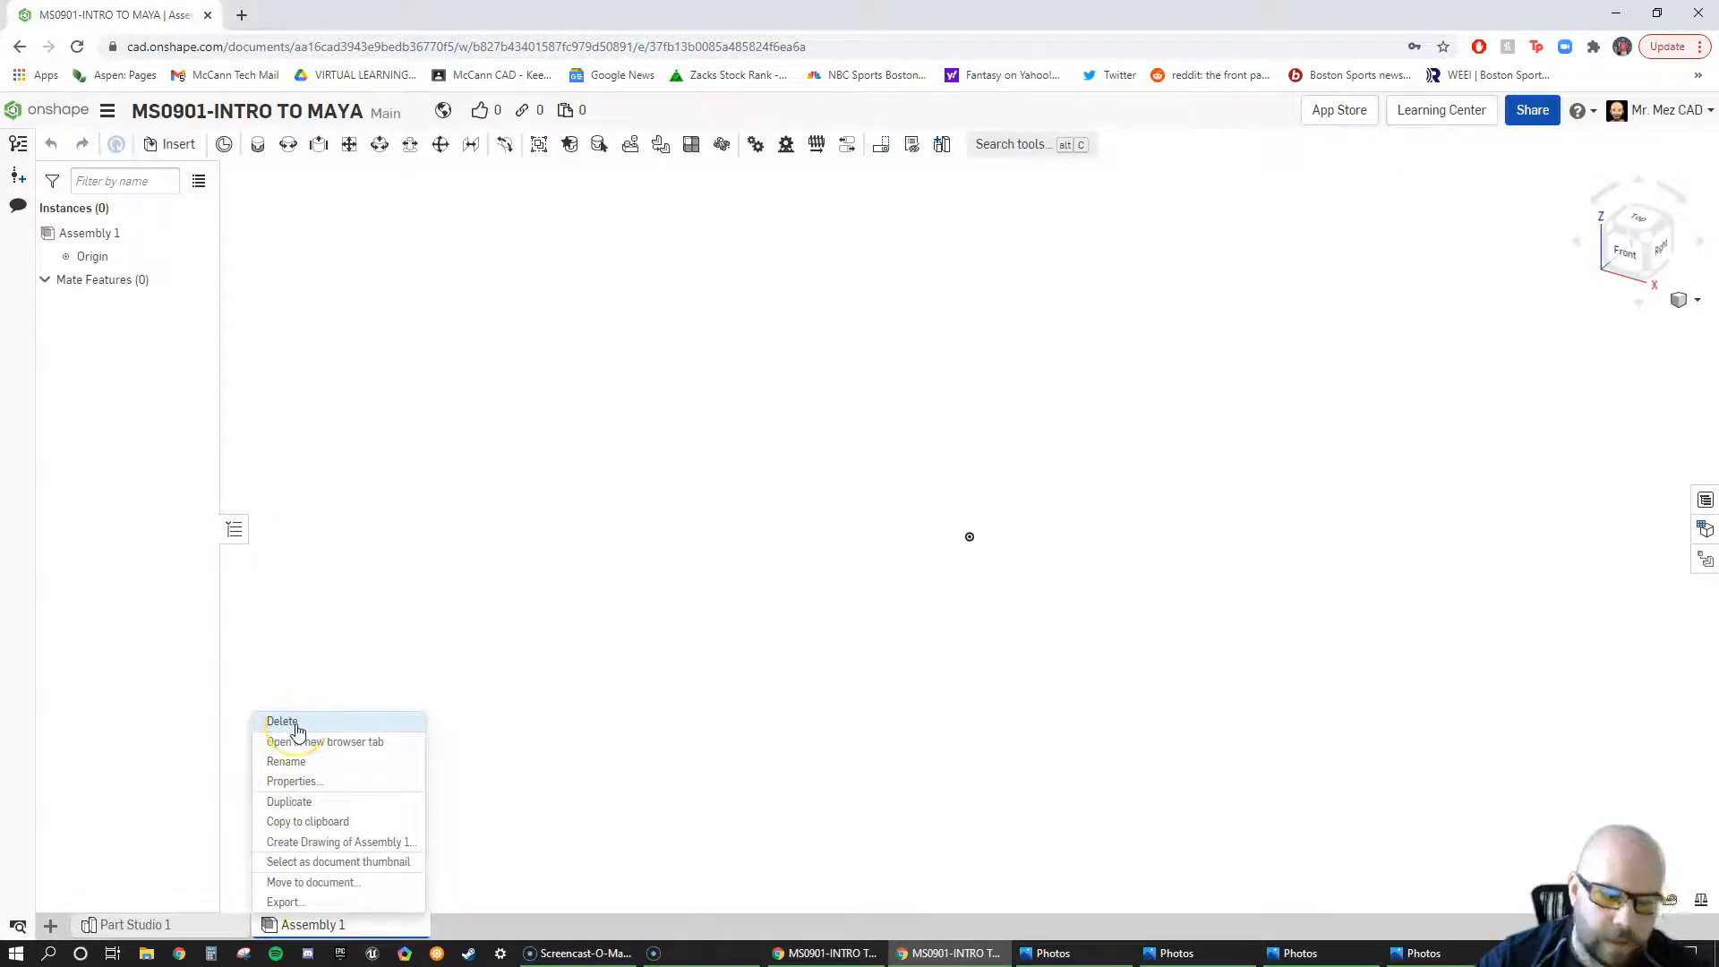
pyautogui.click(297, 723)
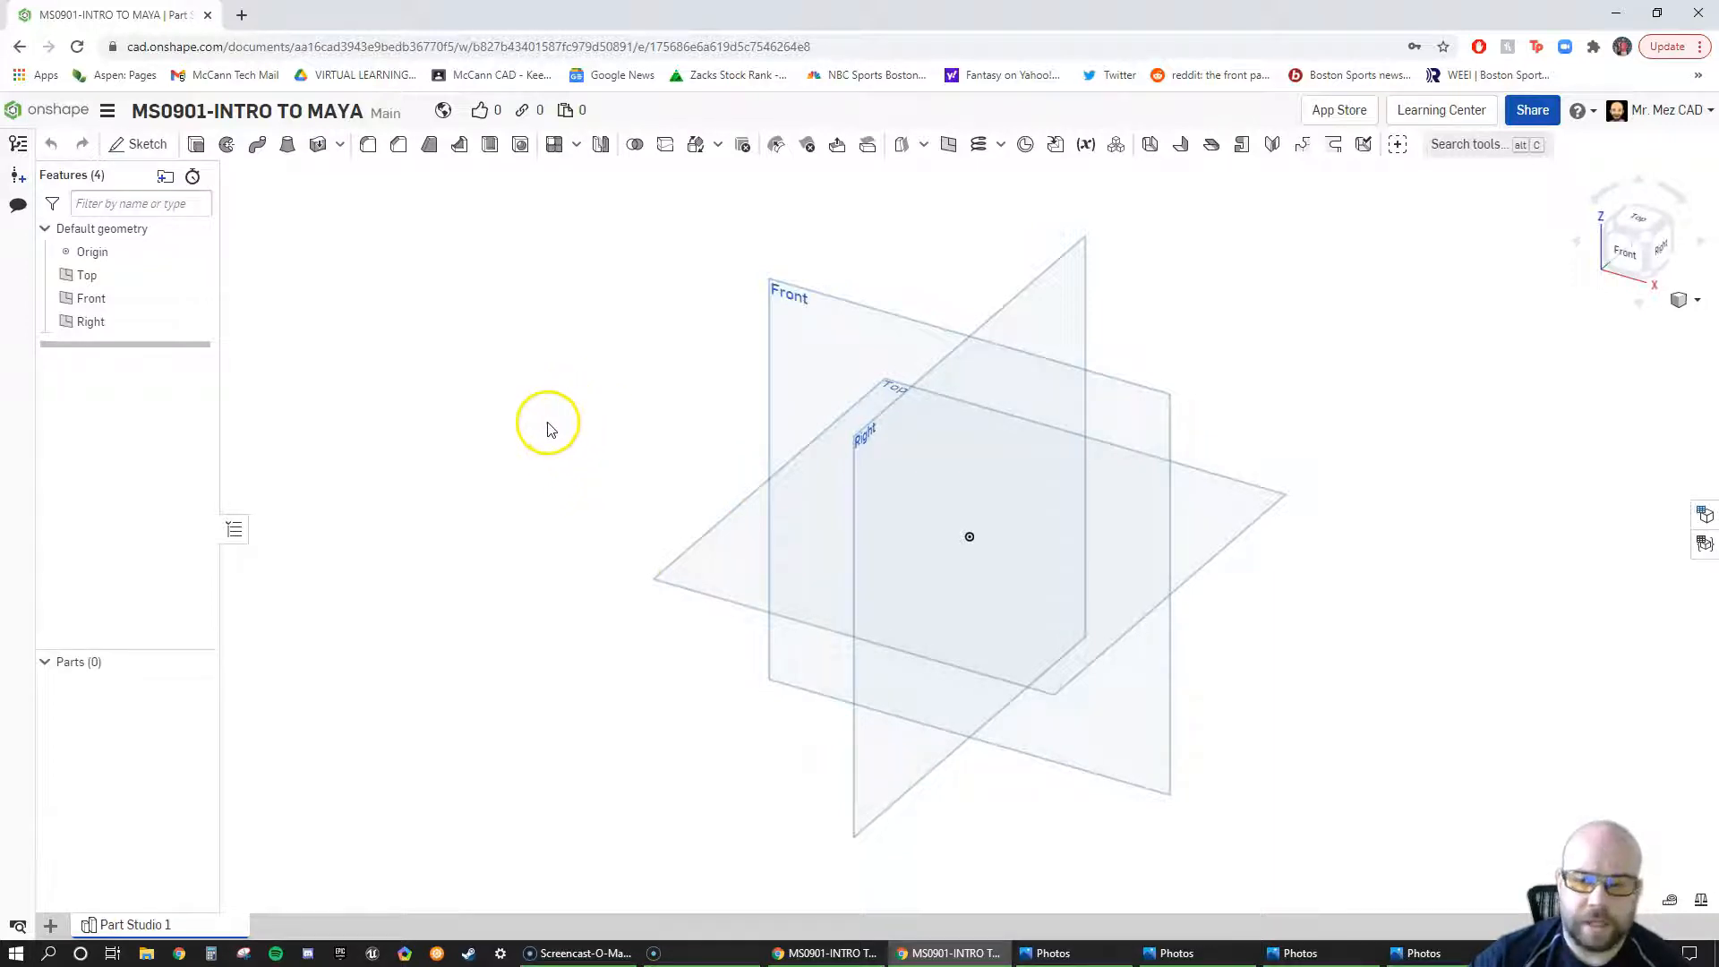
# Step: Rename the Part Studio 1 element as EXTRUDE 1
pyautogui.rightClick(154, 931)
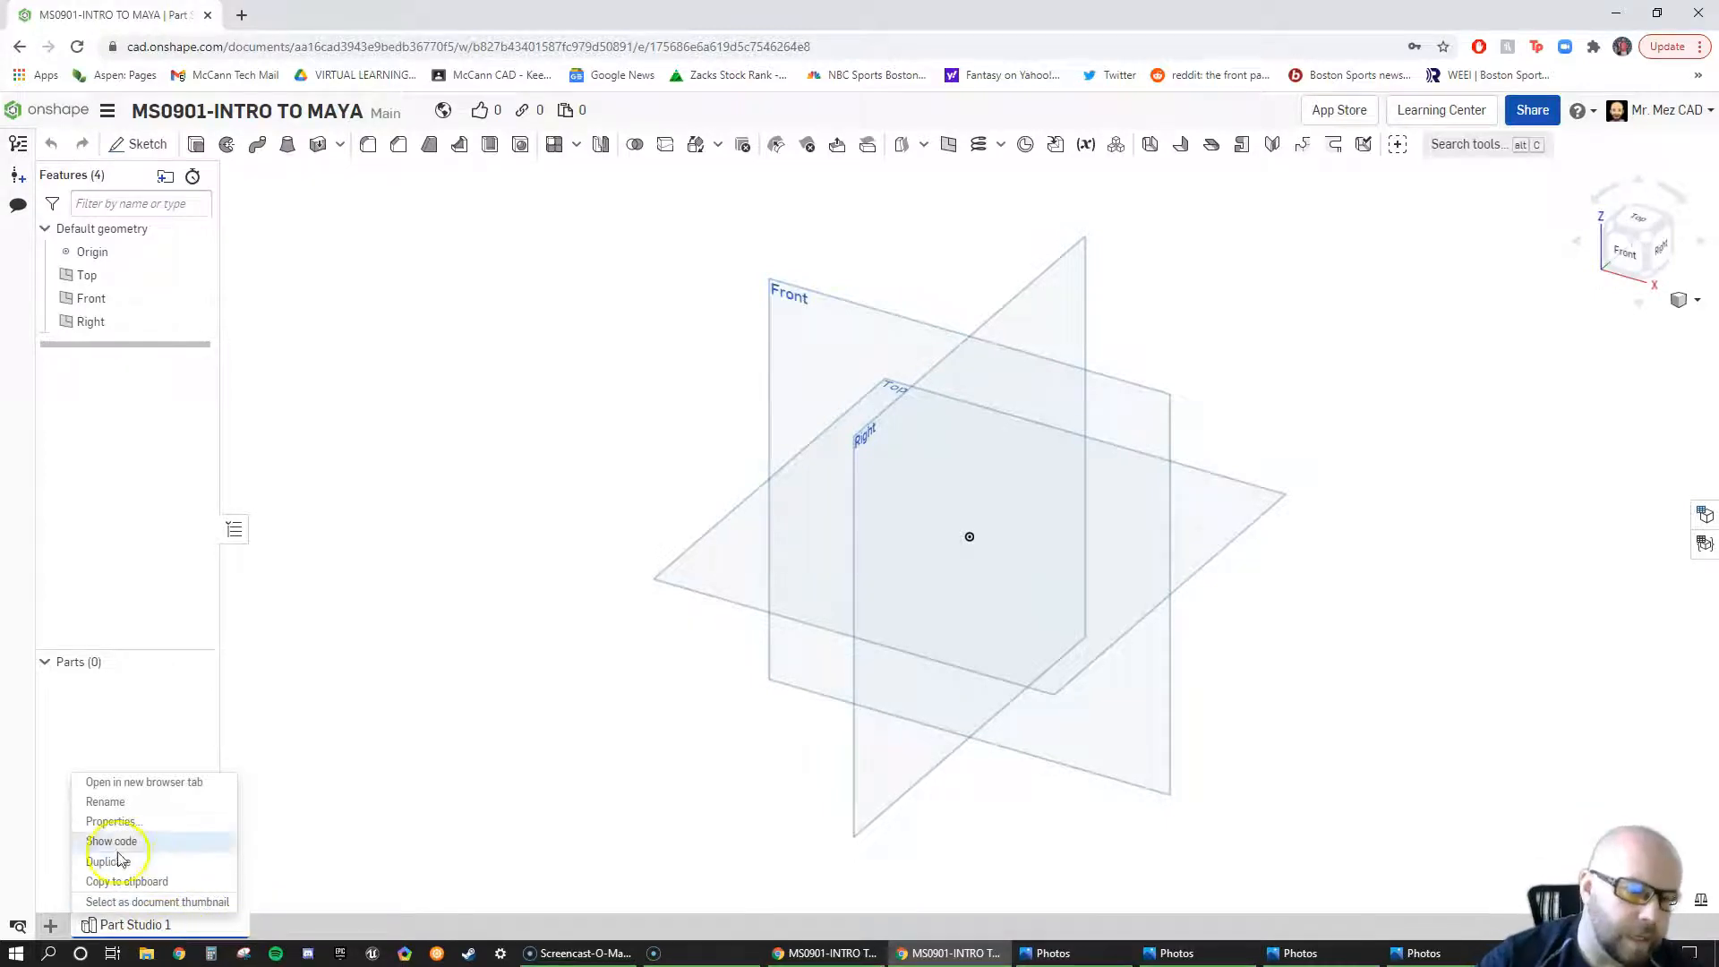
pyautogui.click(107, 802)
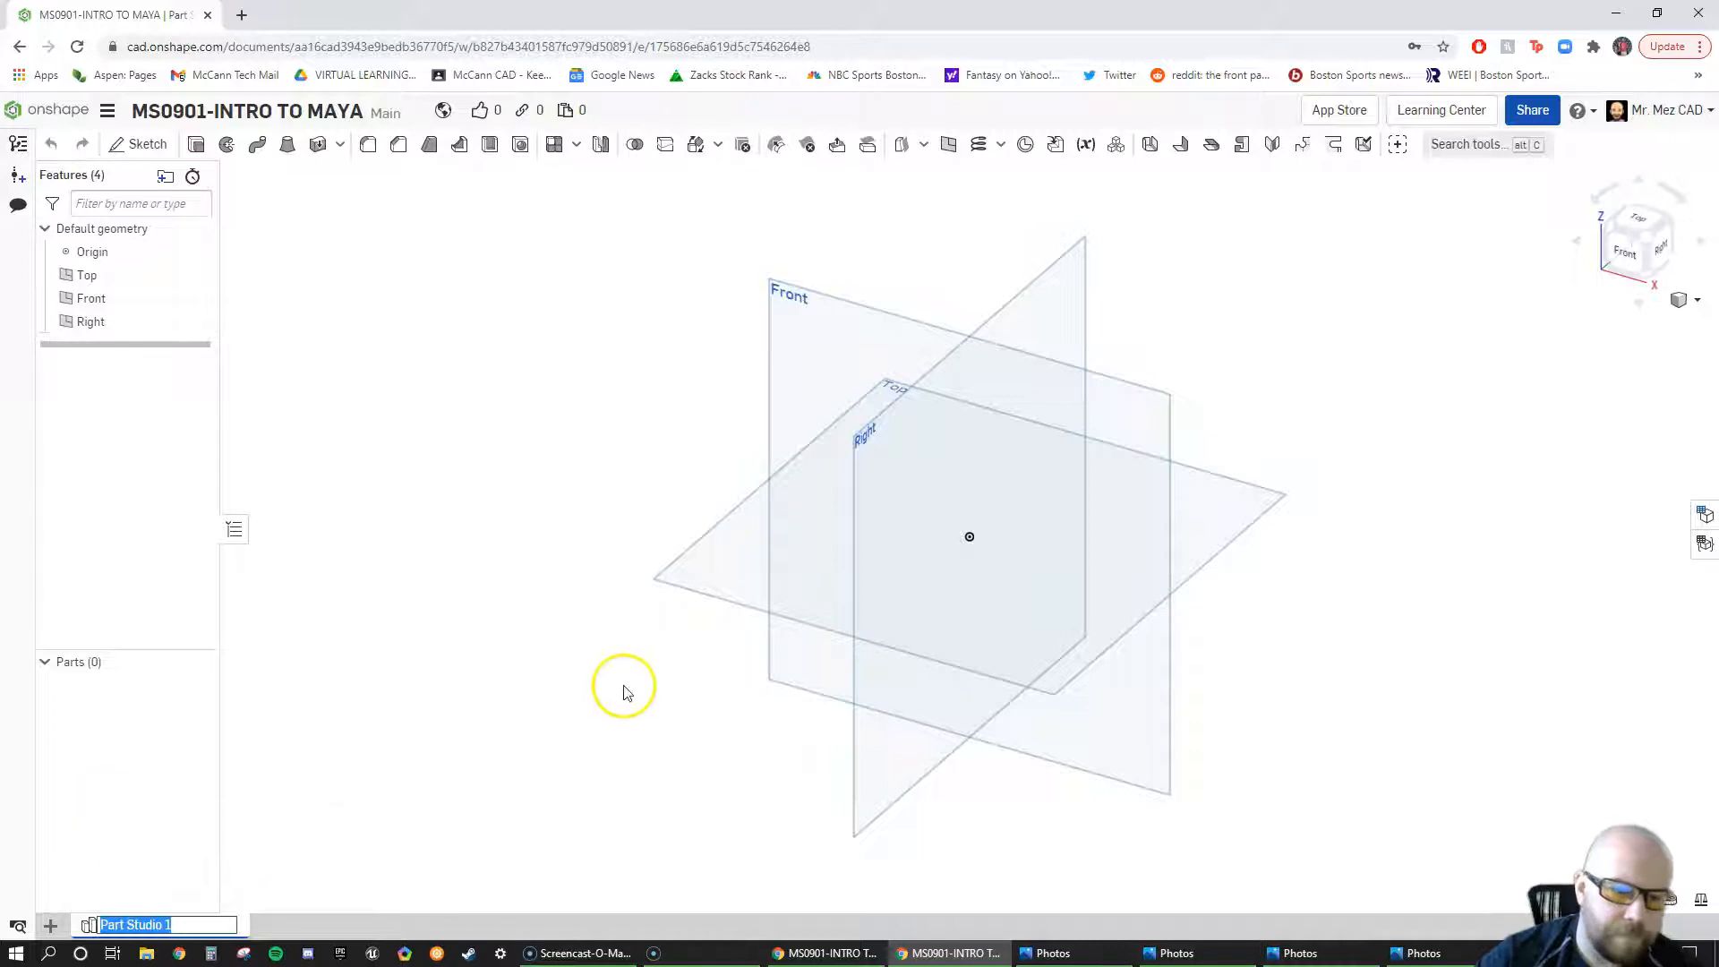
pyautogui.write('EXTRUDE')
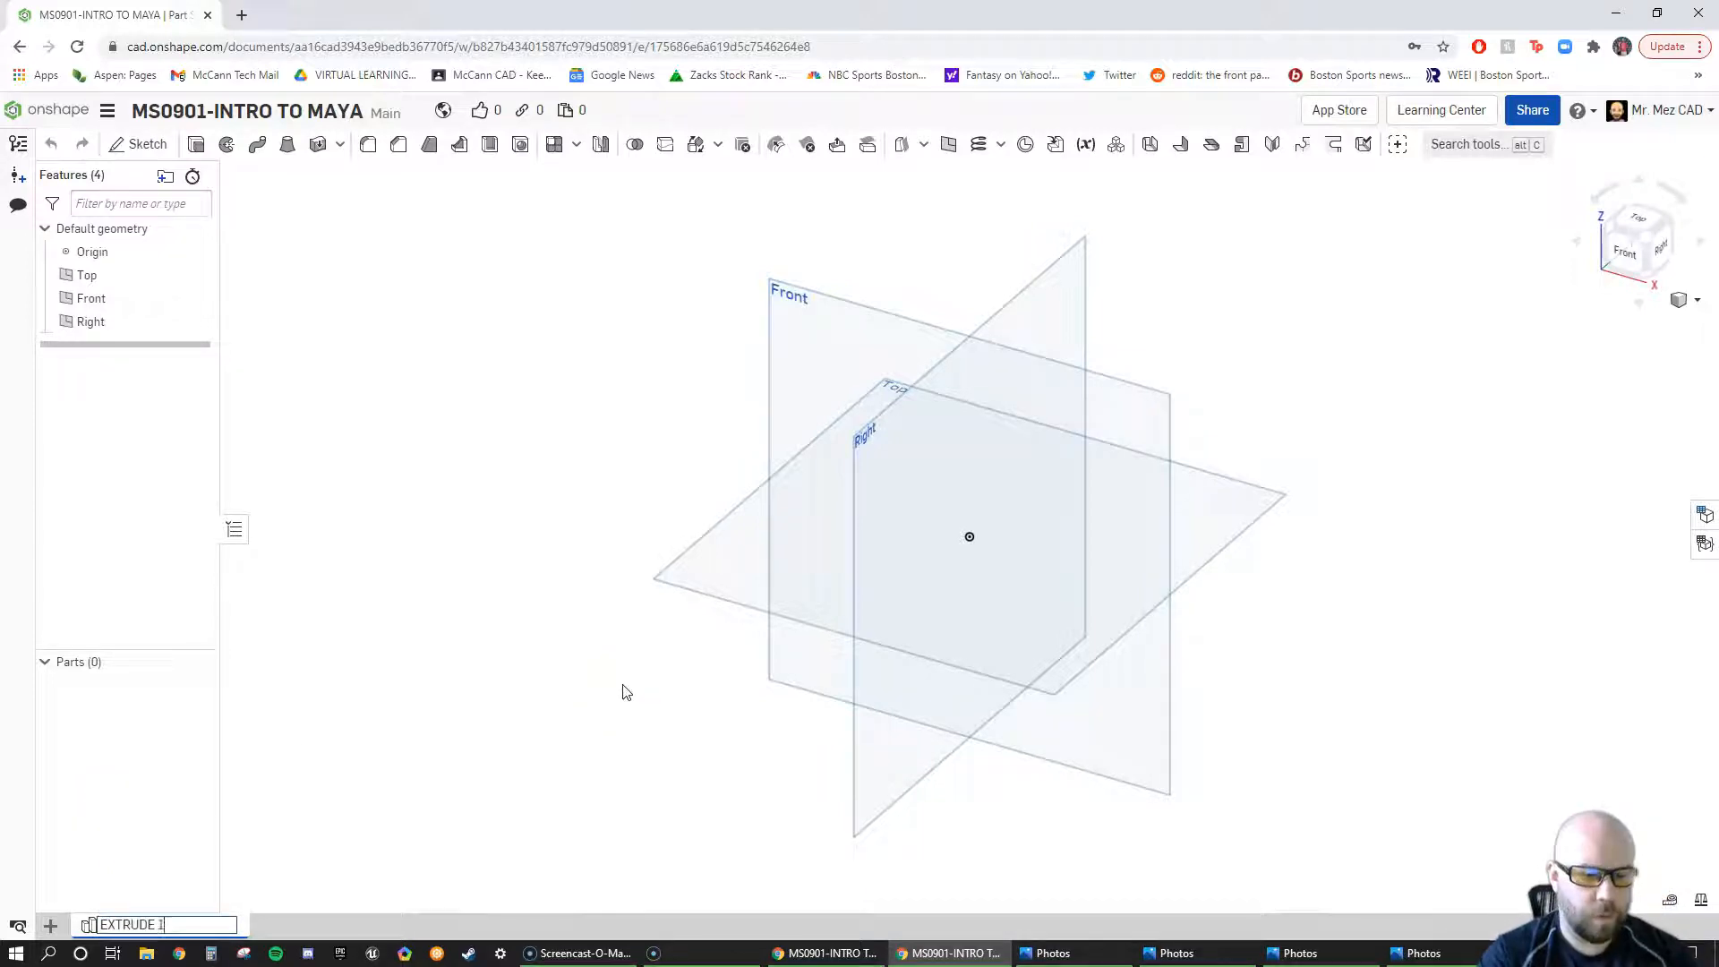
pyautogui.press('Return')
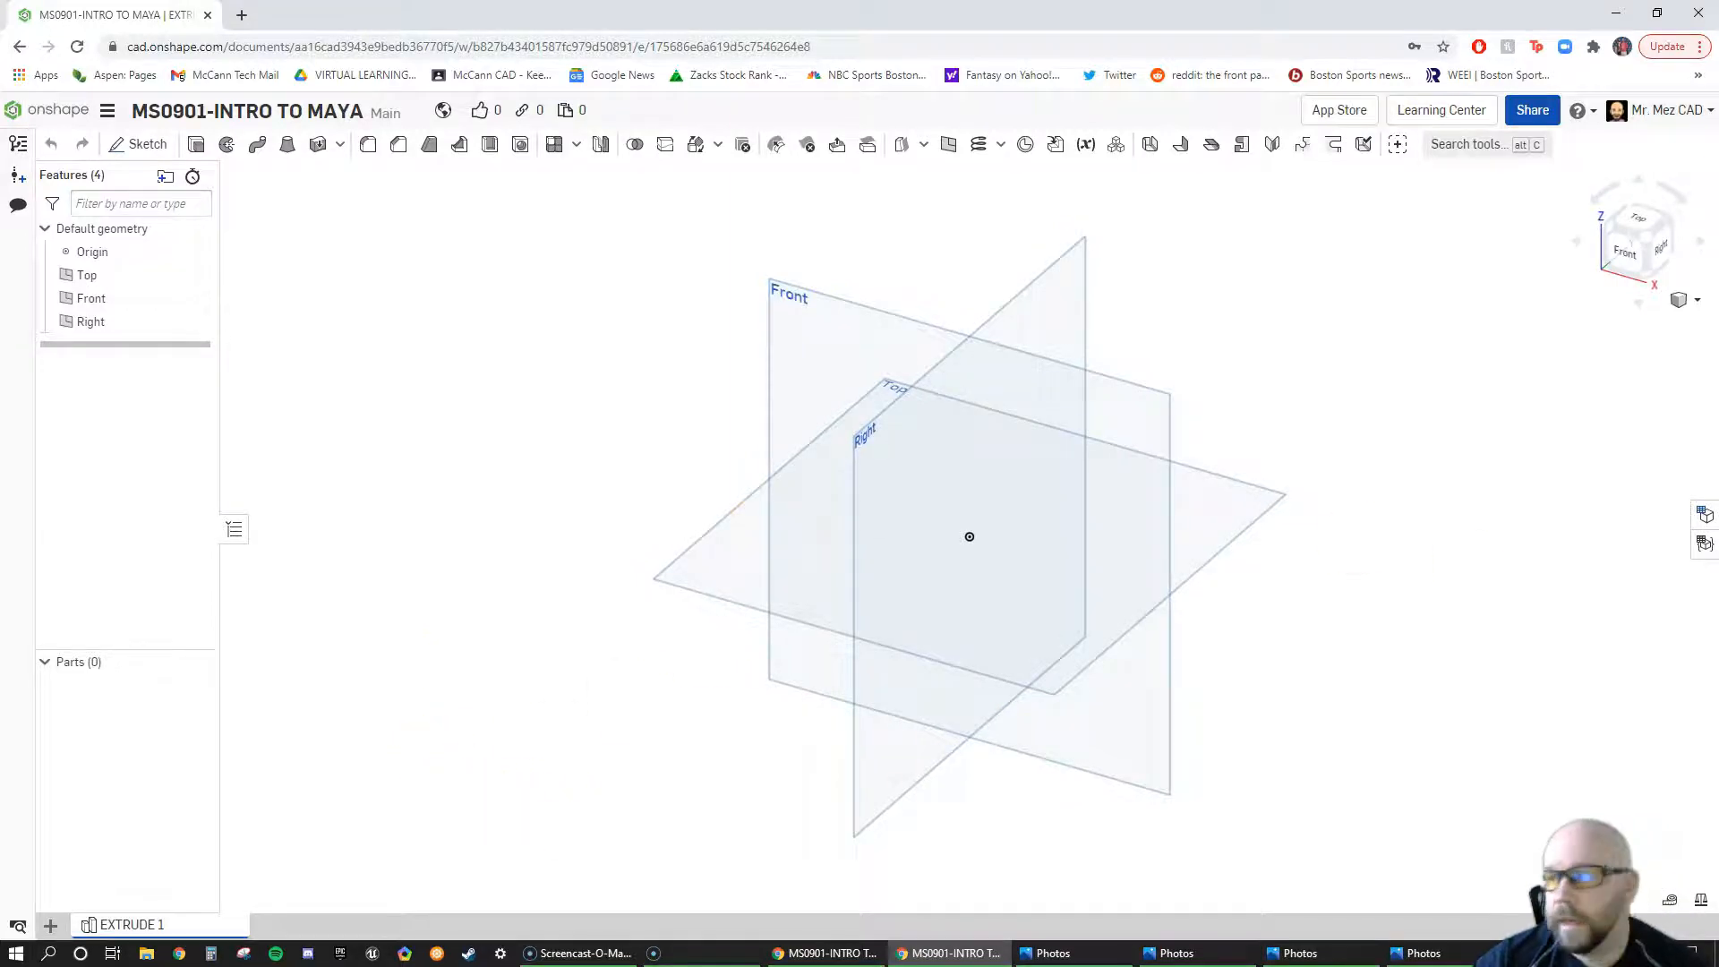
# Step: Examine the dimensions in the reference drawings EXTRUDE 1.PNG and REVOLVE 2.PNG, and return to the part studio
pyautogui.moveTo(1718, 226); pyautogui.dragTo(687, 1)
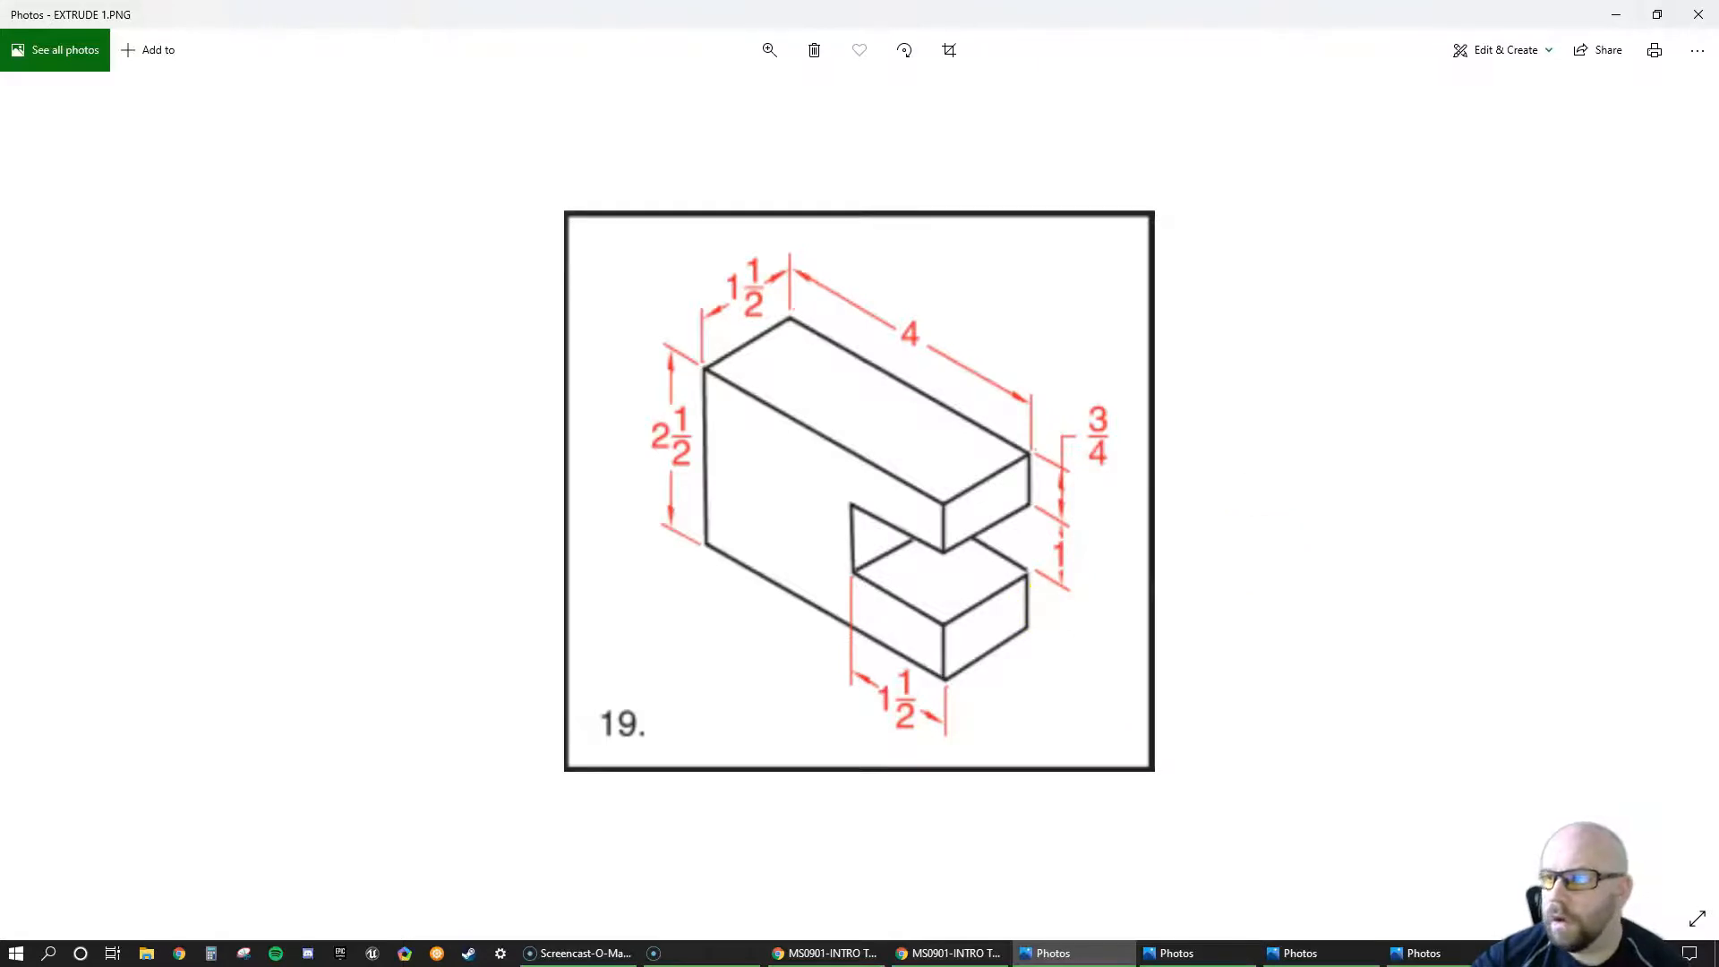
pyautogui.moveTo(1718, 286); pyautogui.dragTo(840, 7)
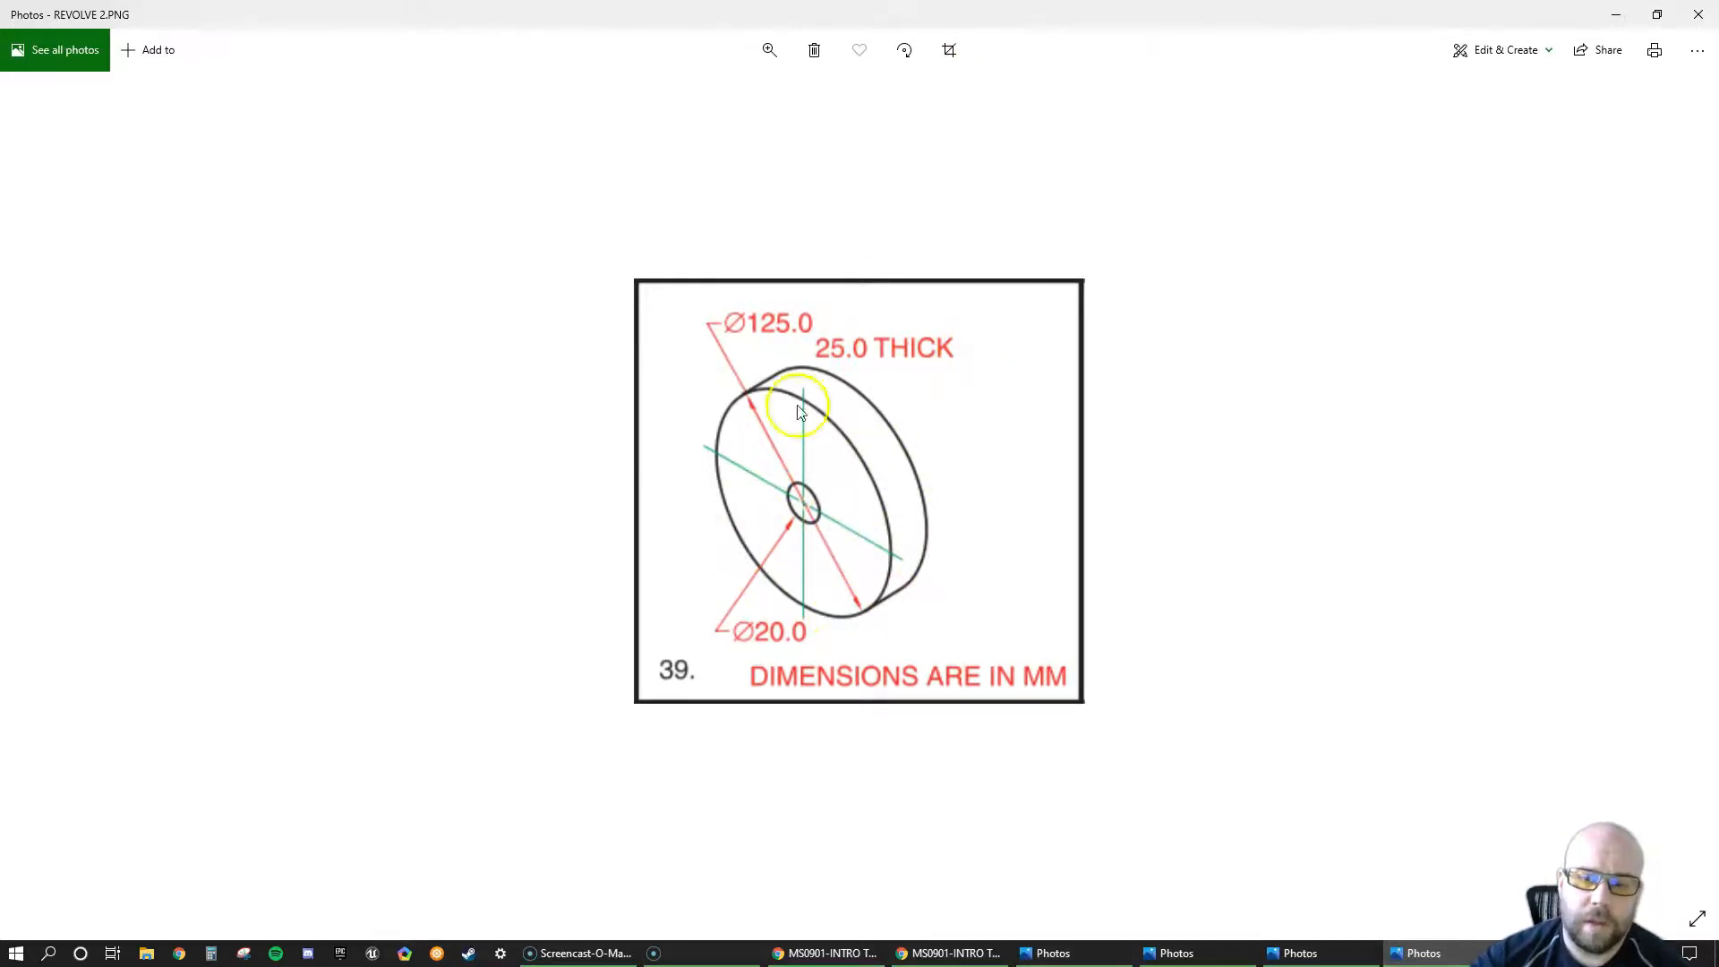
pyautogui.moveTo(808, 23); pyautogui.dragTo(1718, 152)
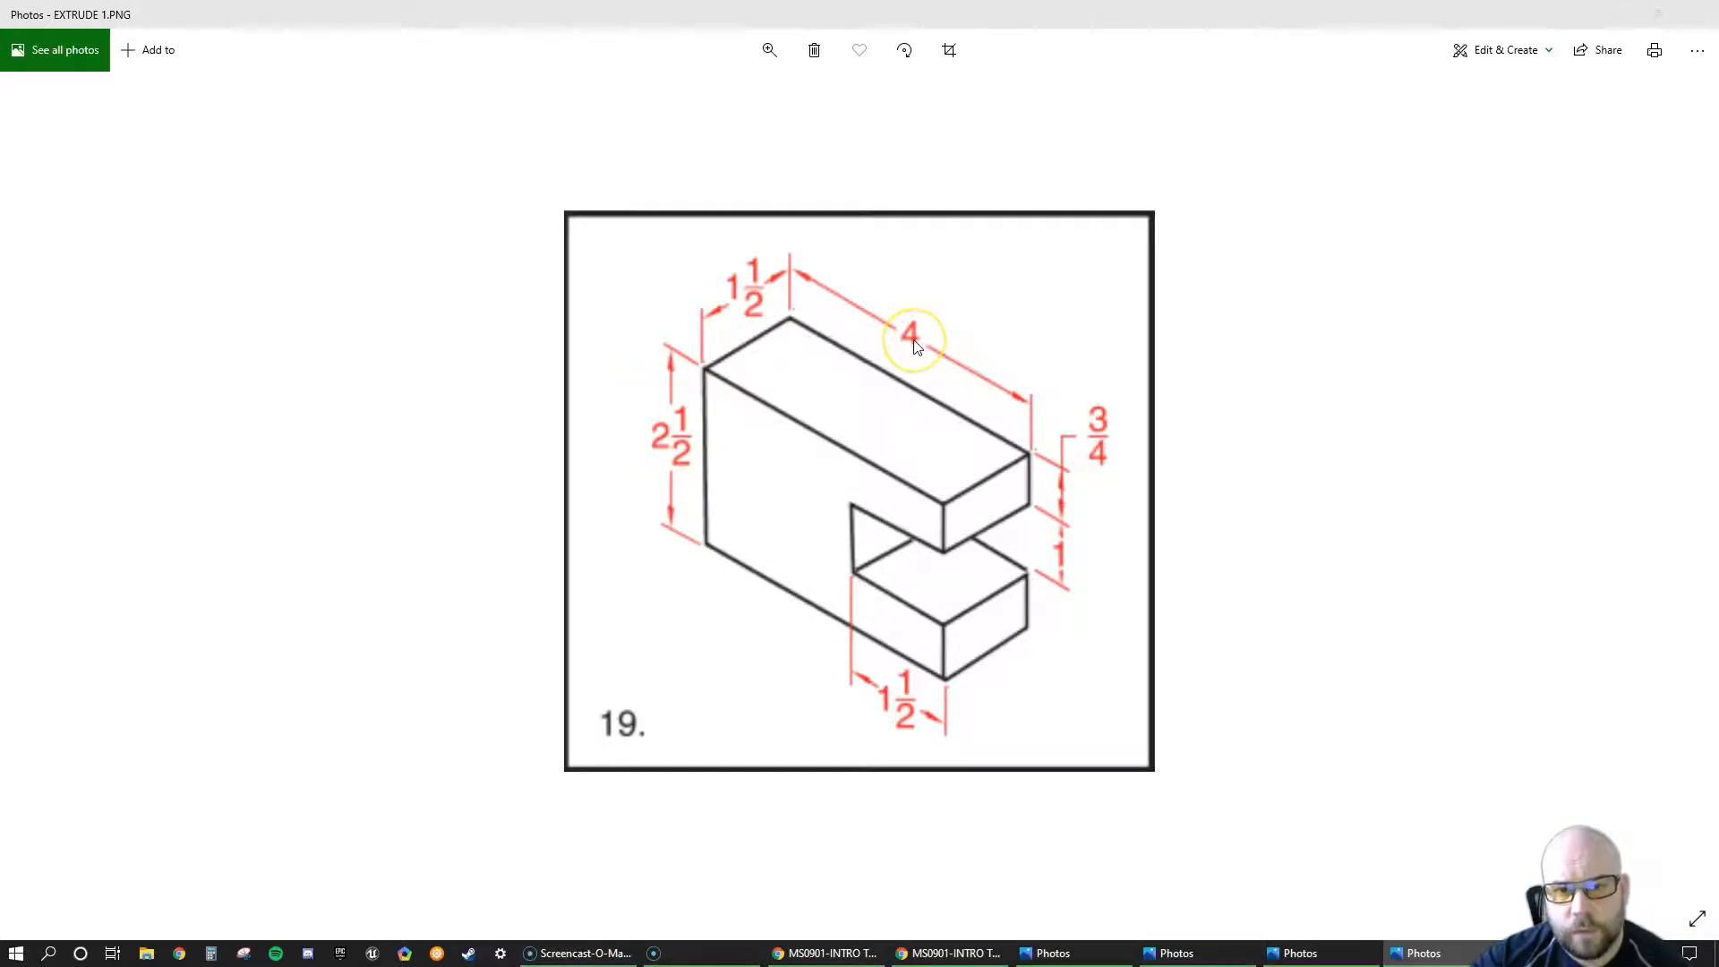
pyautogui.click(870, 397)
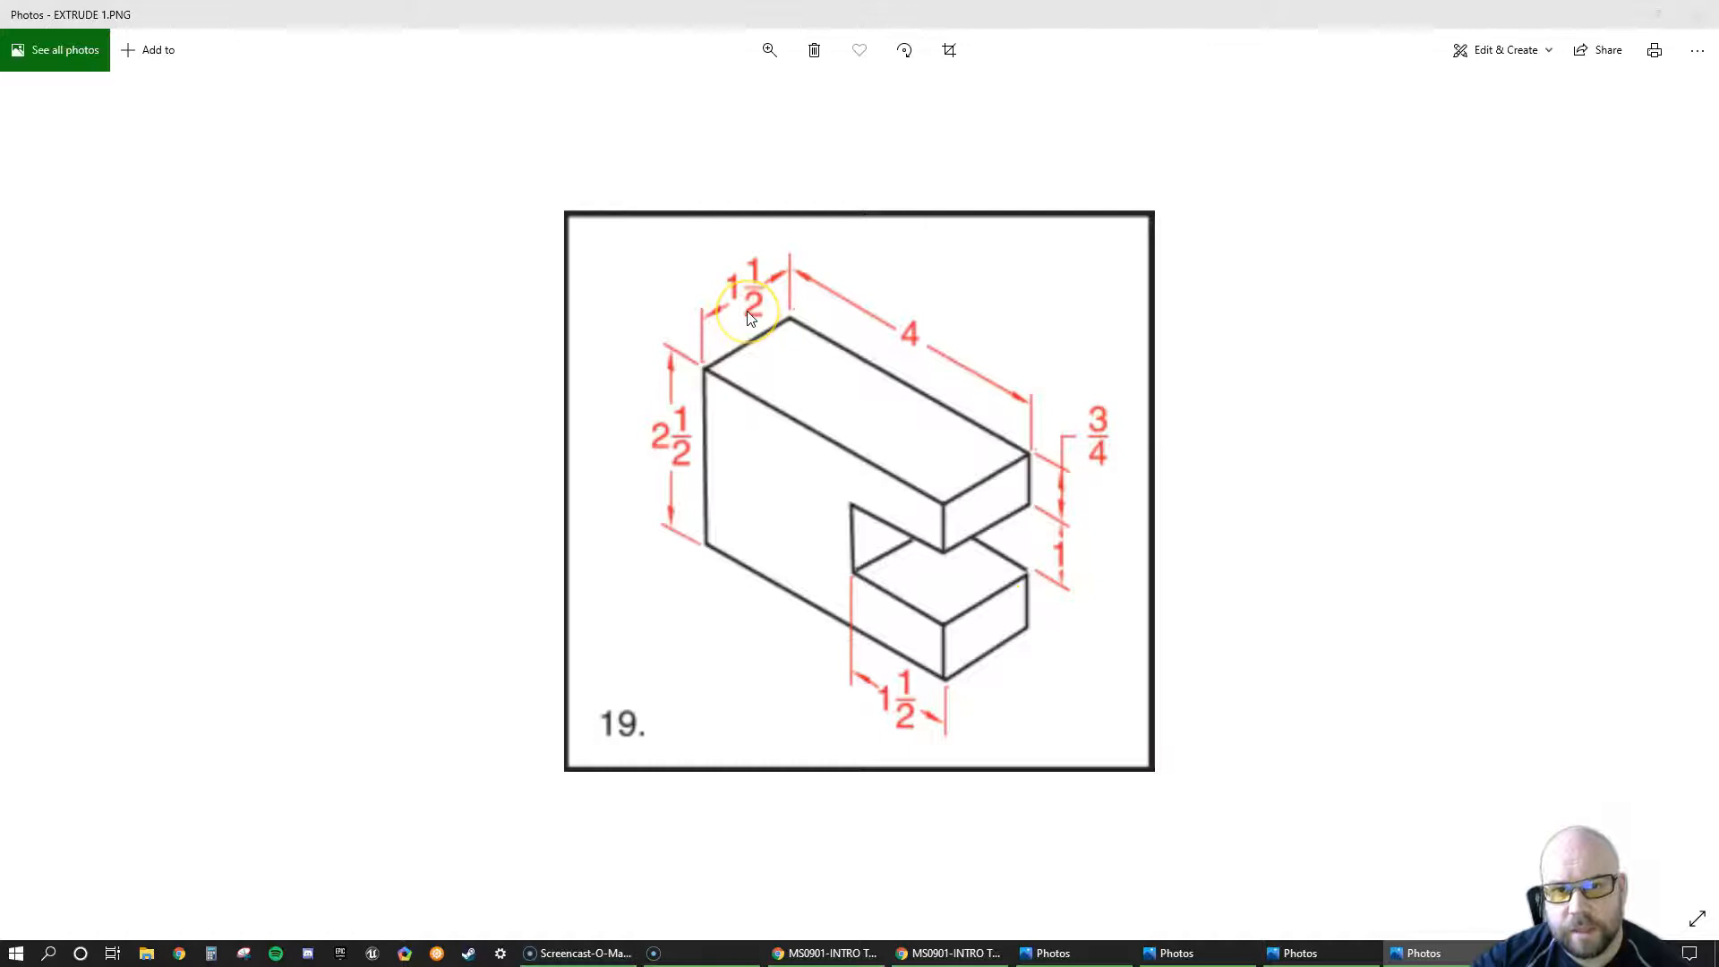
pyautogui.moveTo(781, 18); pyautogui.dragTo(1717, 268)
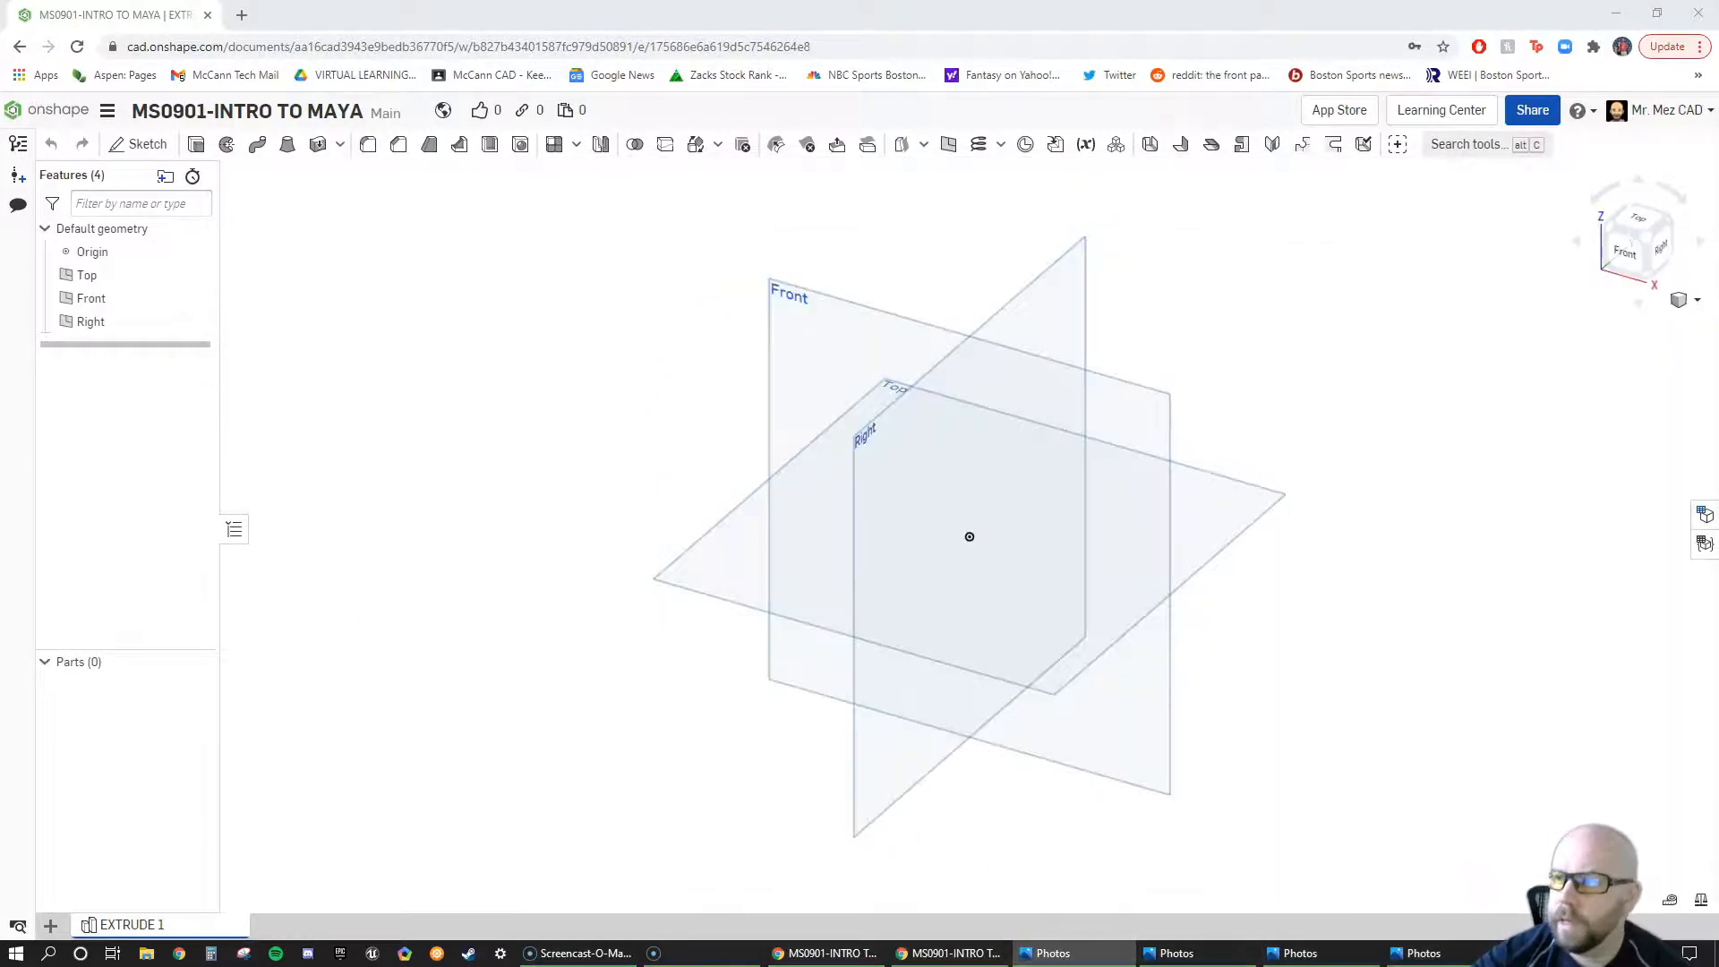
# Step: Start a new sketch on the Front plane
pyautogui.click(541, 377)
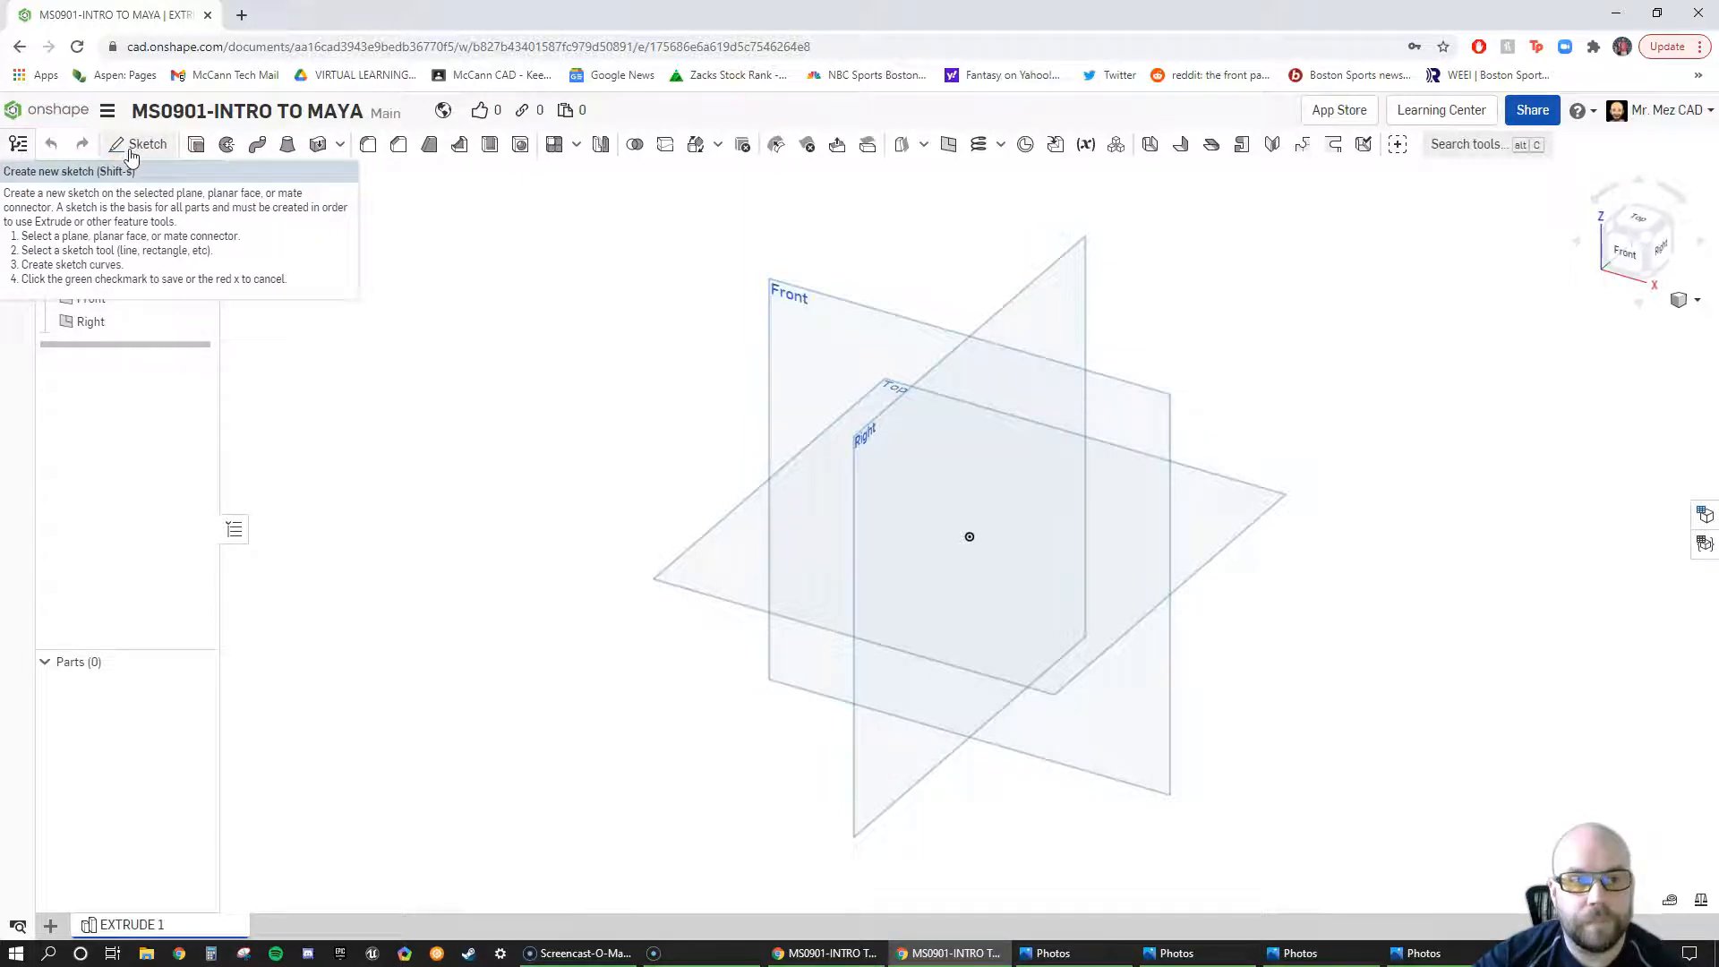
pyautogui.rightClick(428, 453)
pyautogui.click(521, 394)
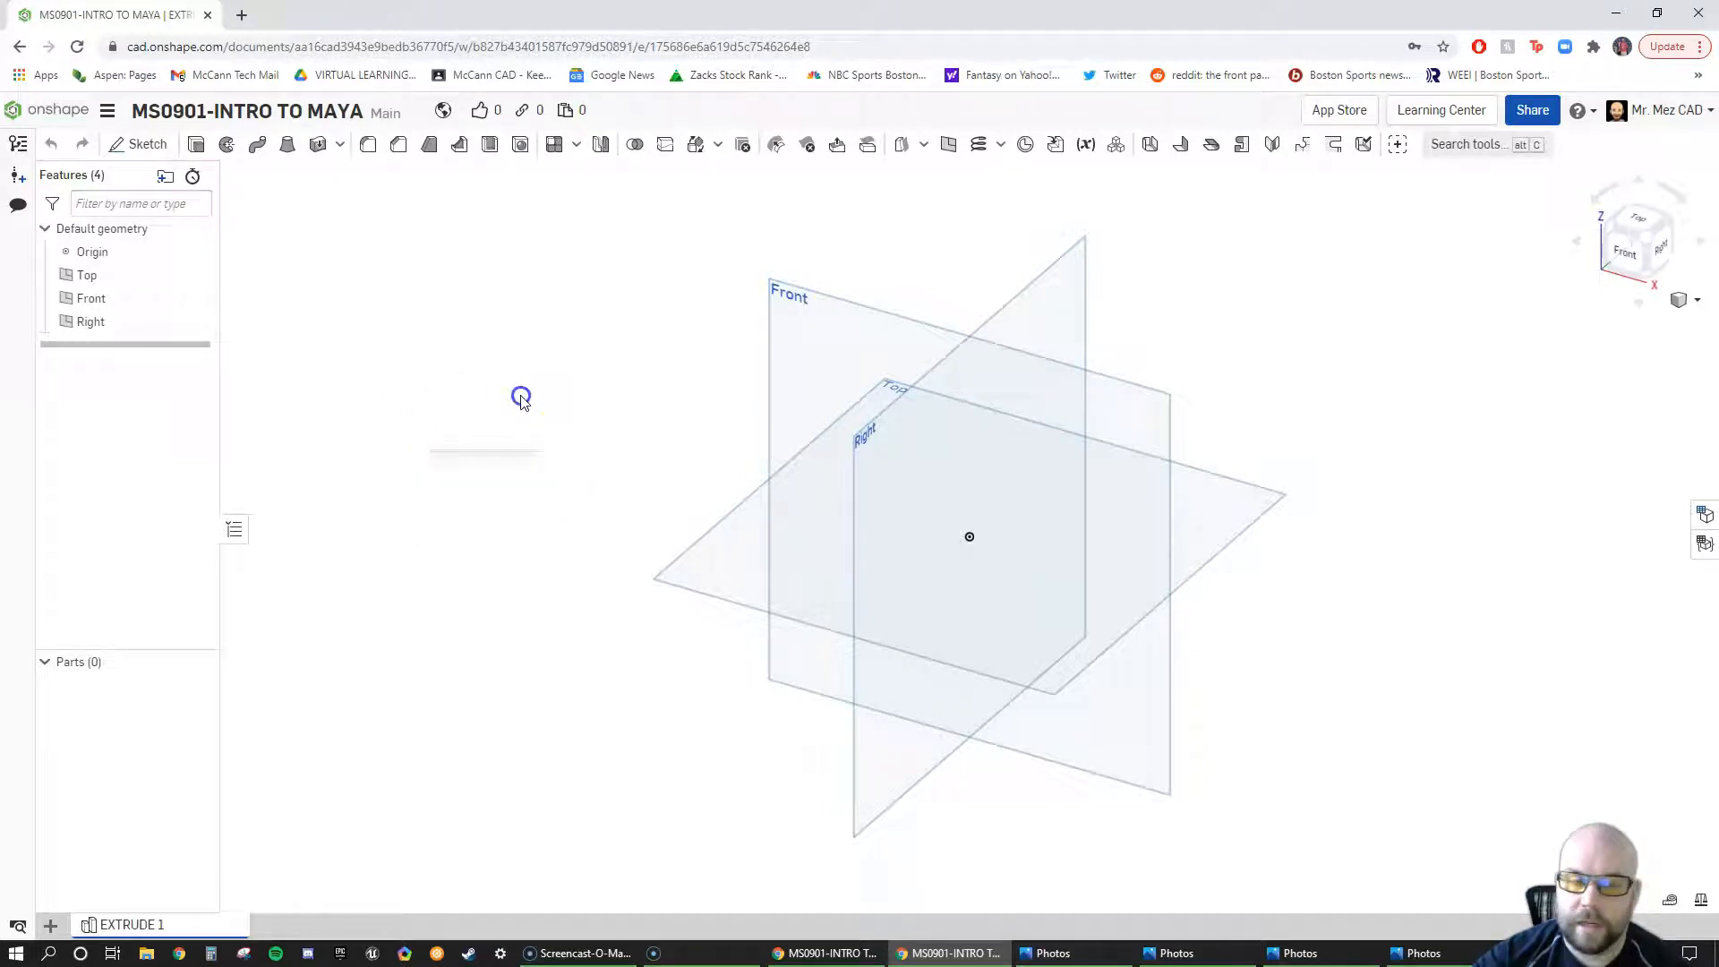
pyautogui.click(148, 148)
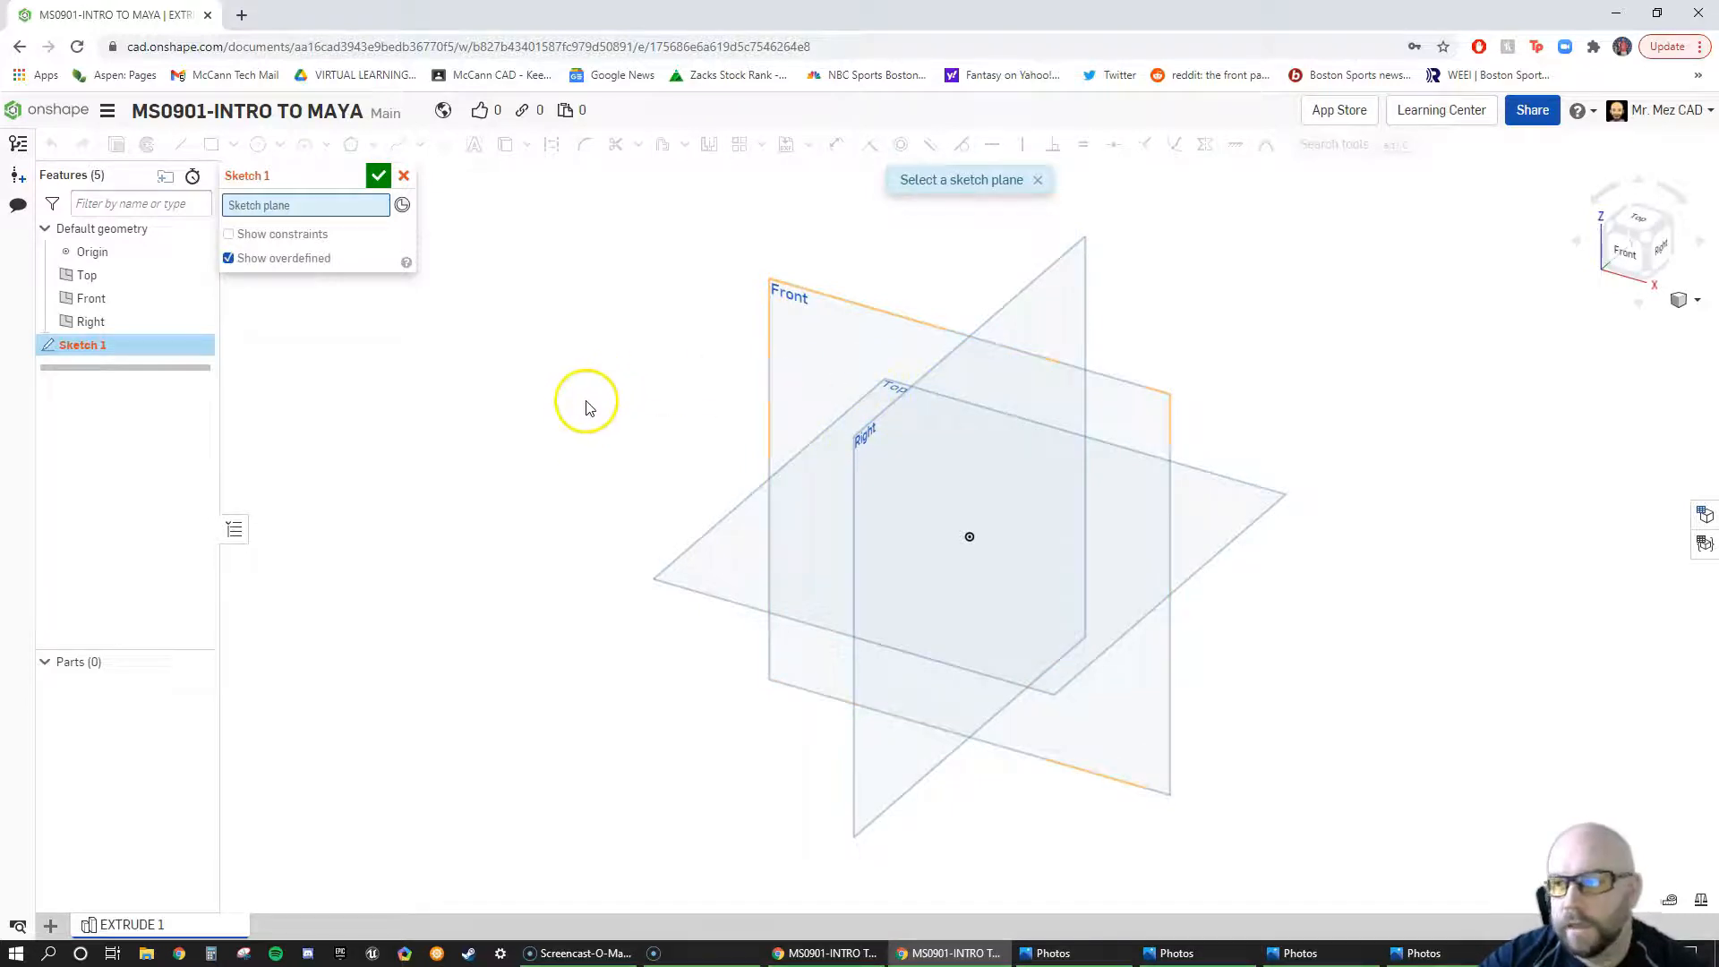
pyautogui.click(808, 304)
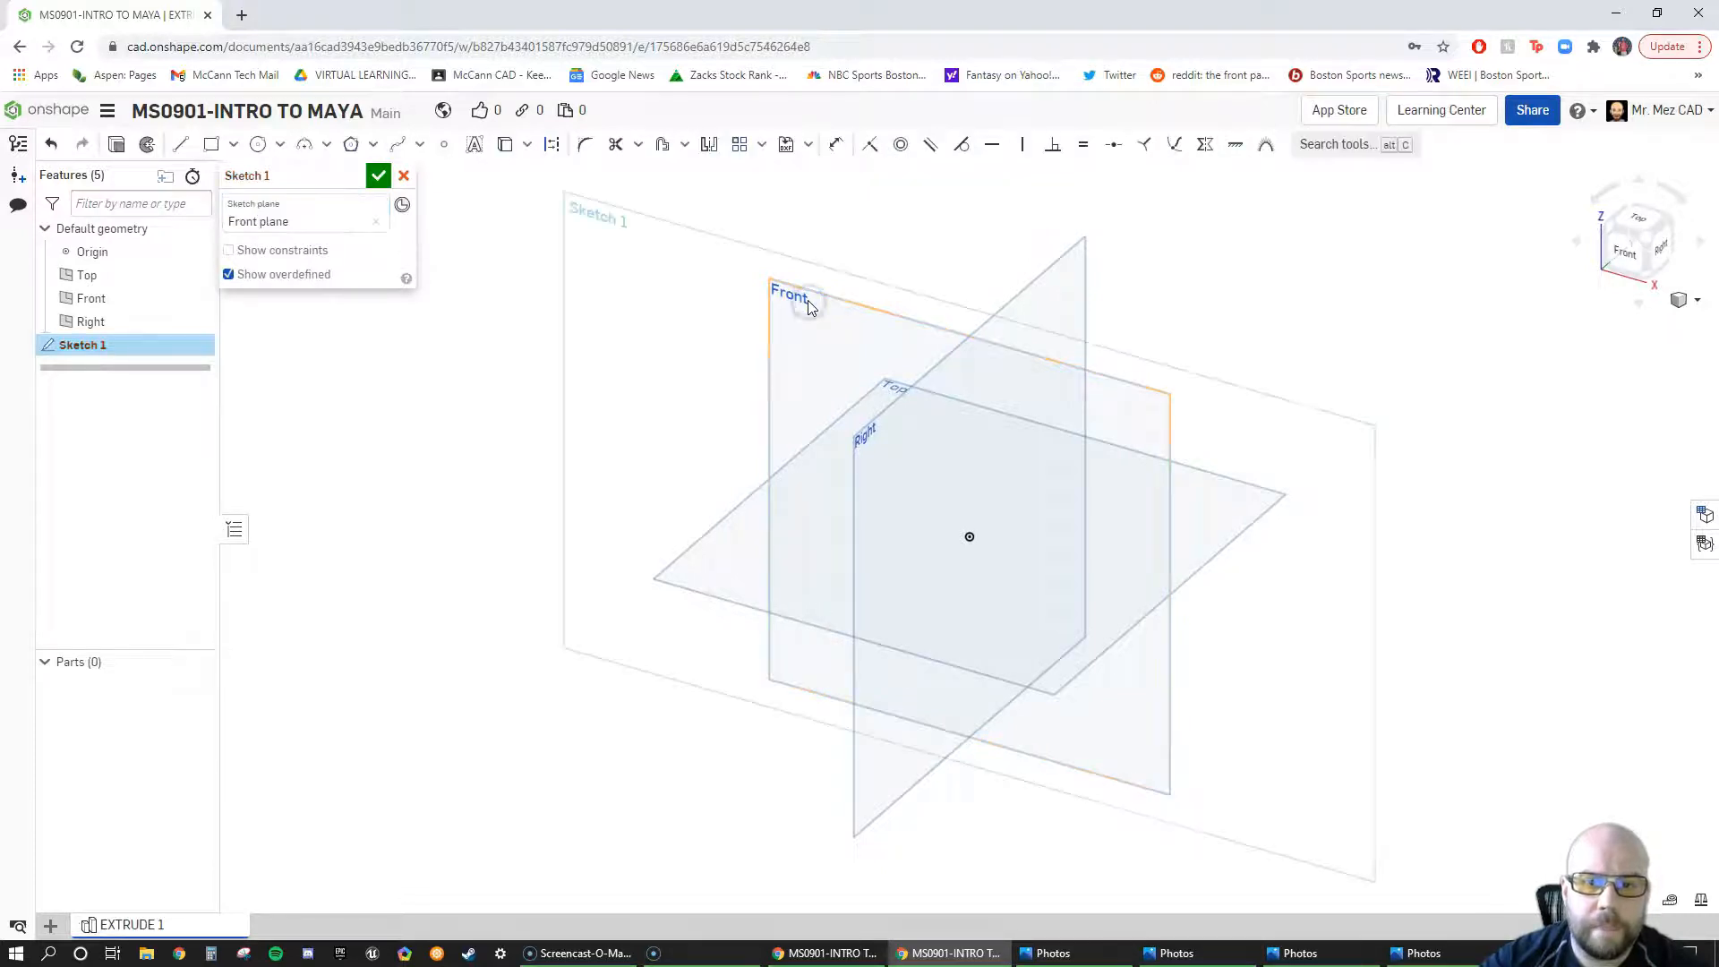
# Step: Orient the view normal to the Front sketch plane, orbit away, and restore the straight-on Front view
pyautogui.click(796, 333)
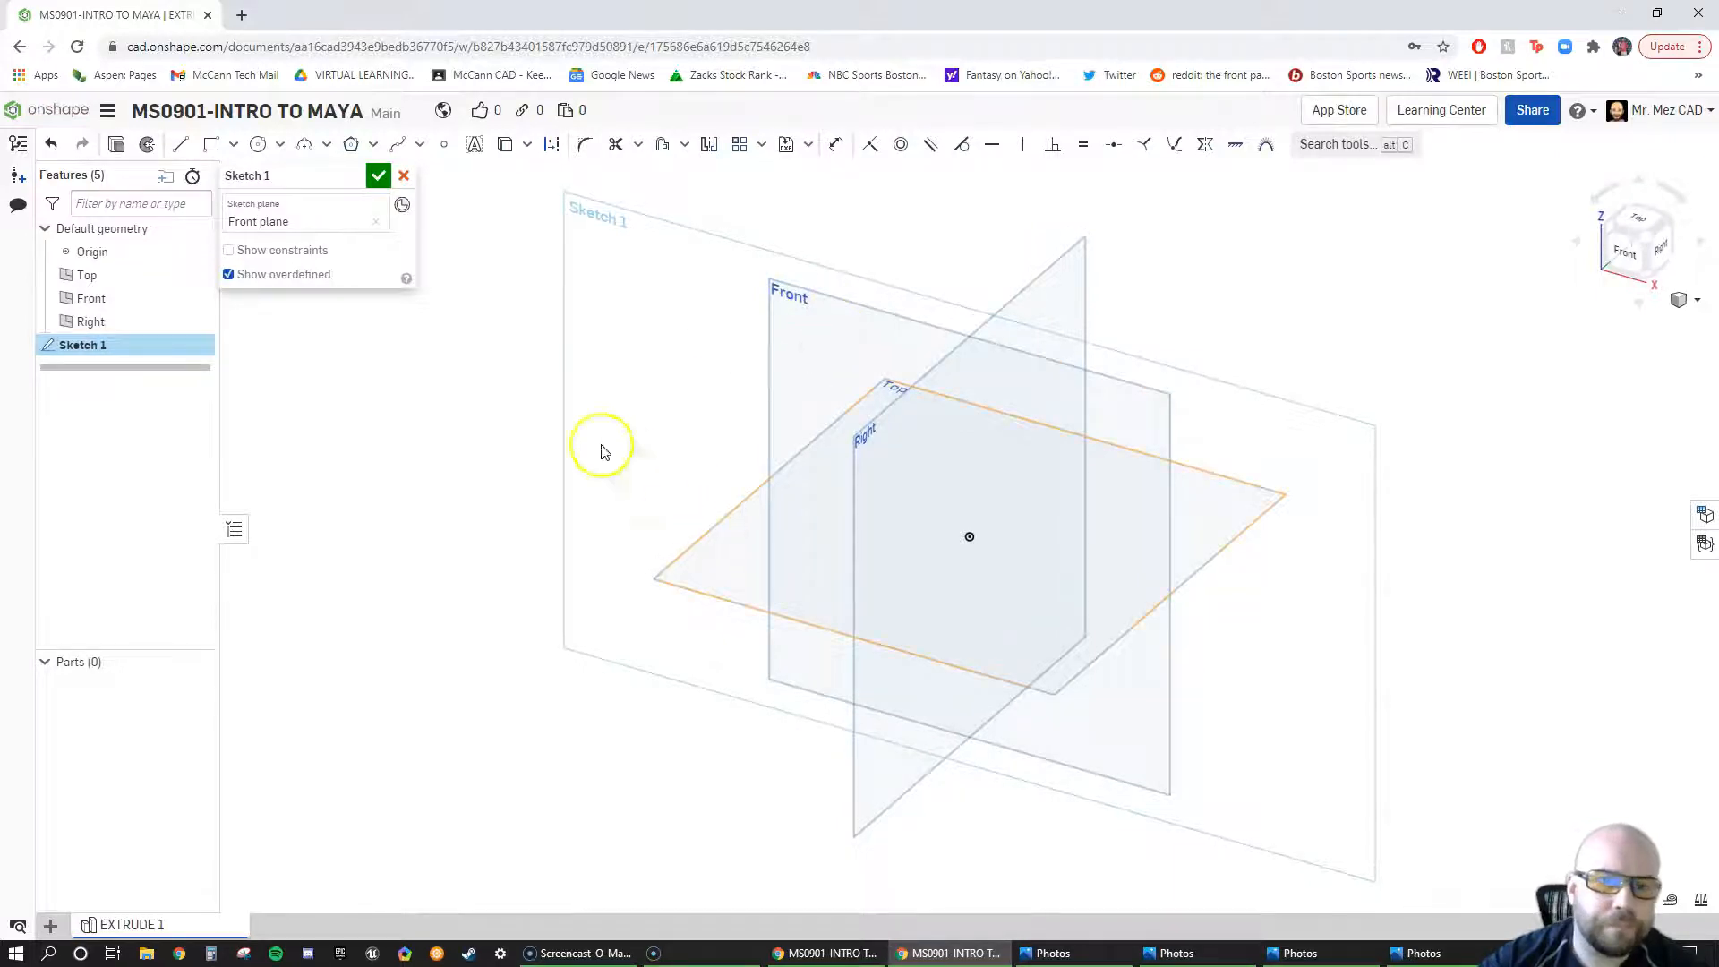
pyautogui.click(779, 358)
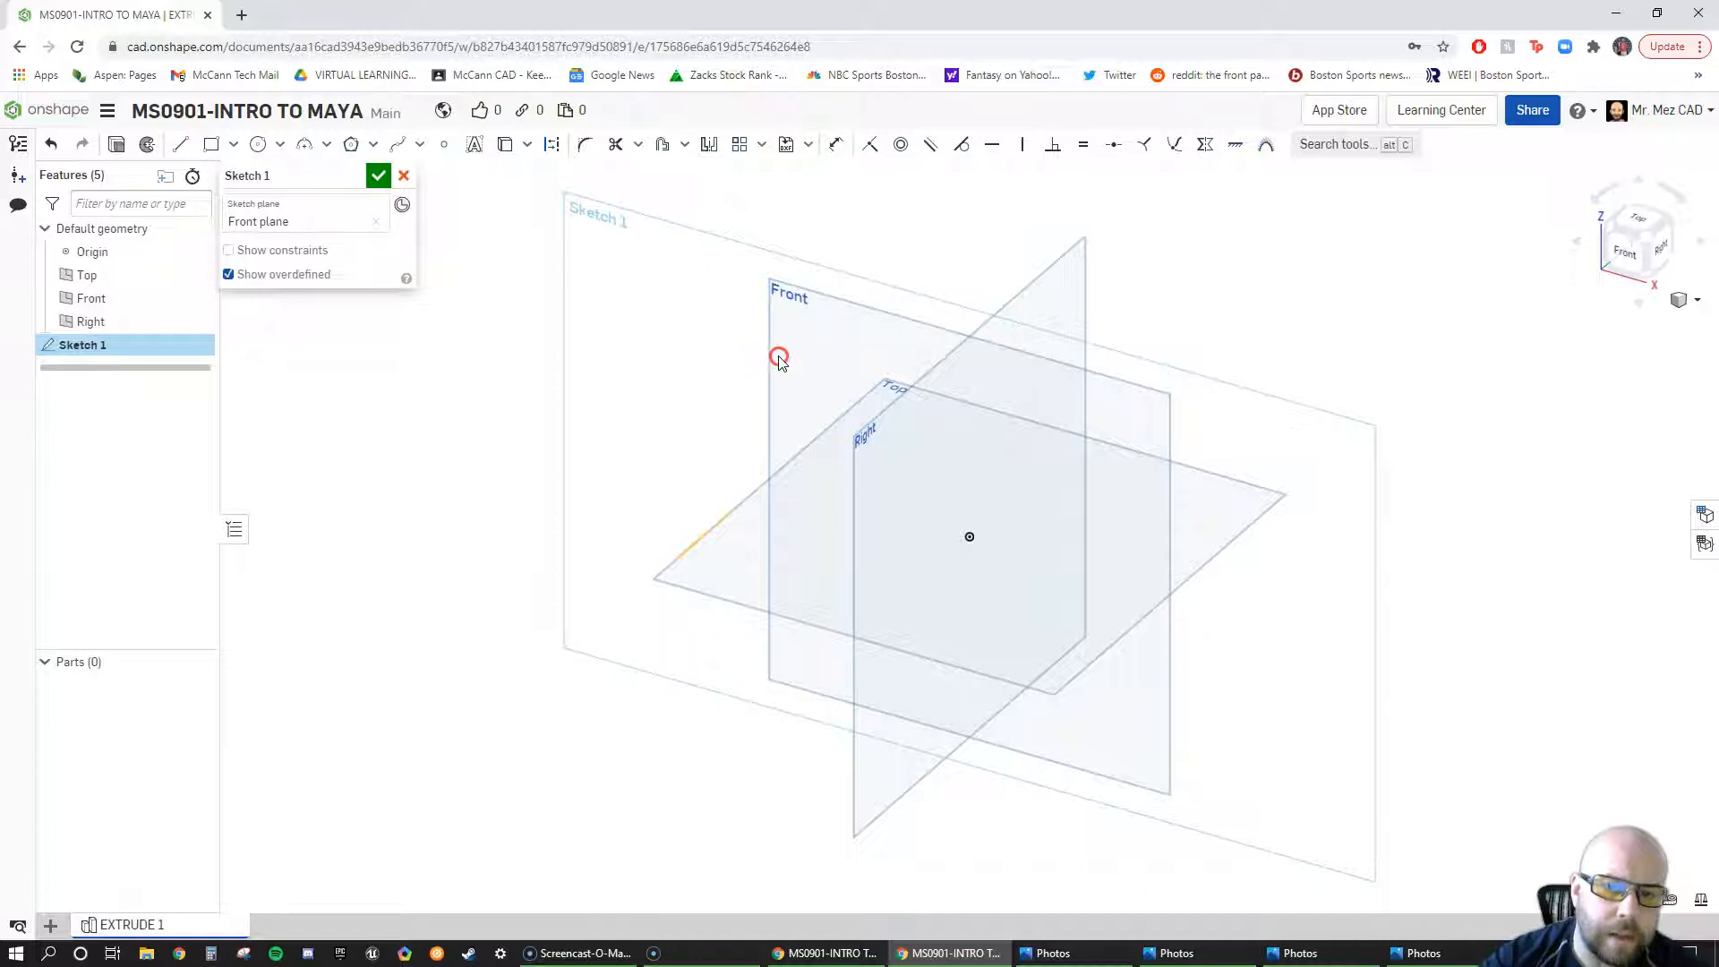
pyautogui.rightClick(779, 358)
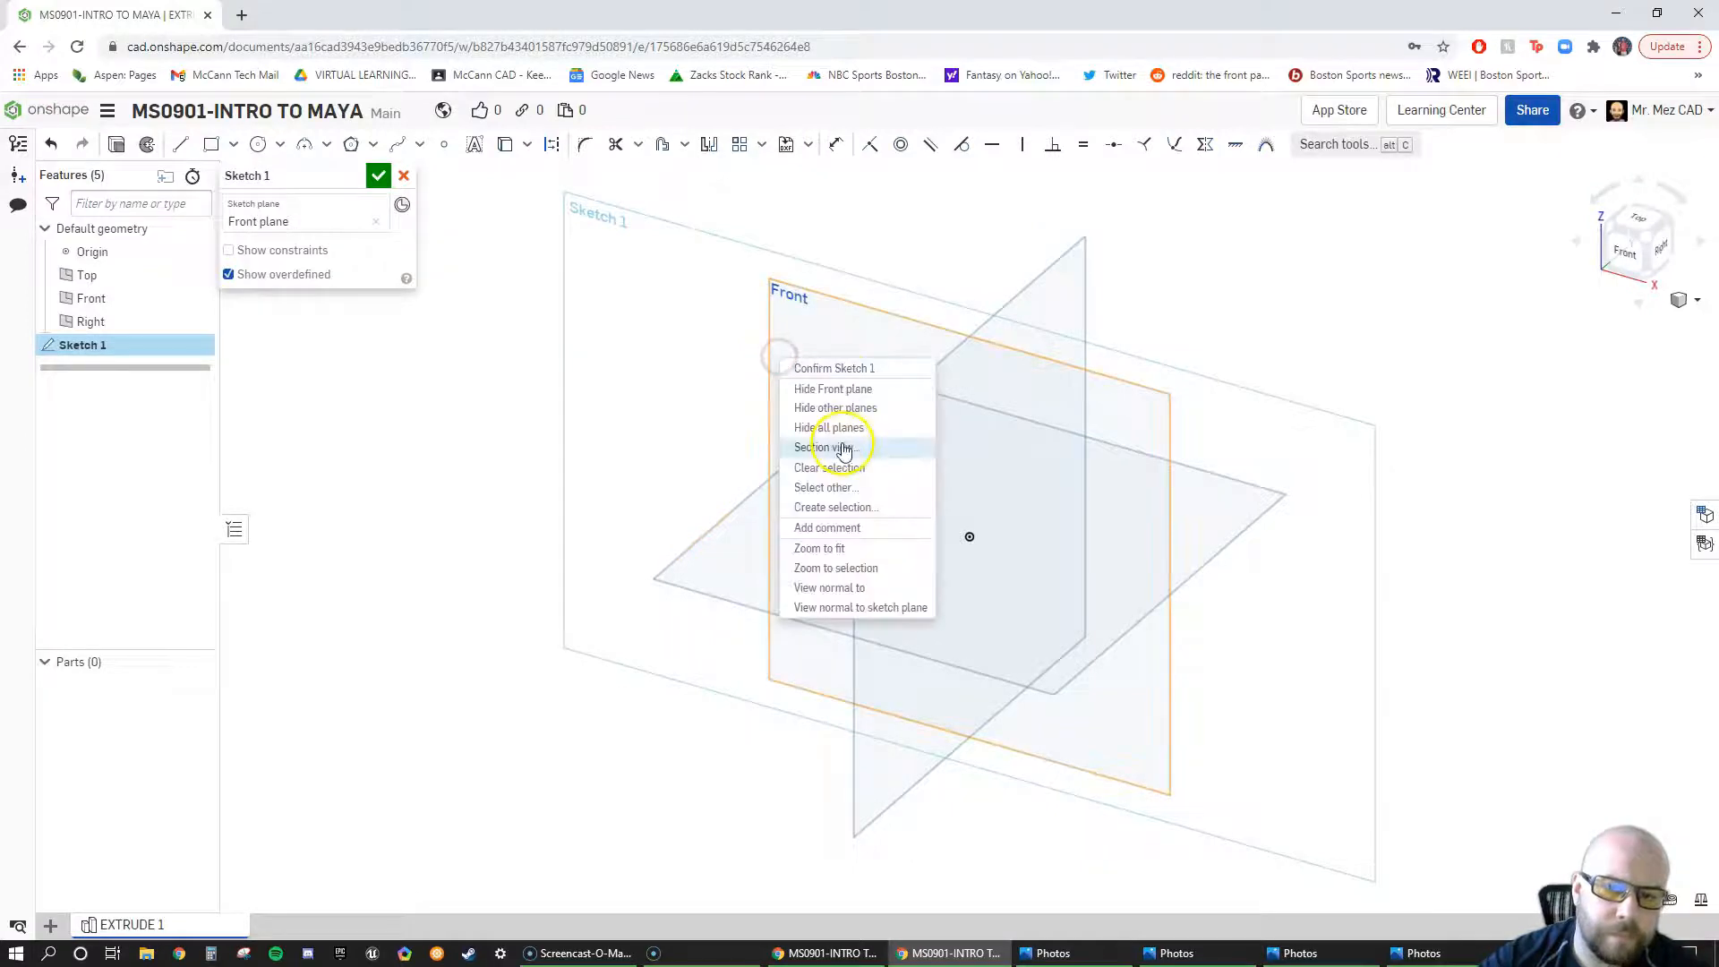
pyautogui.click(864, 610)
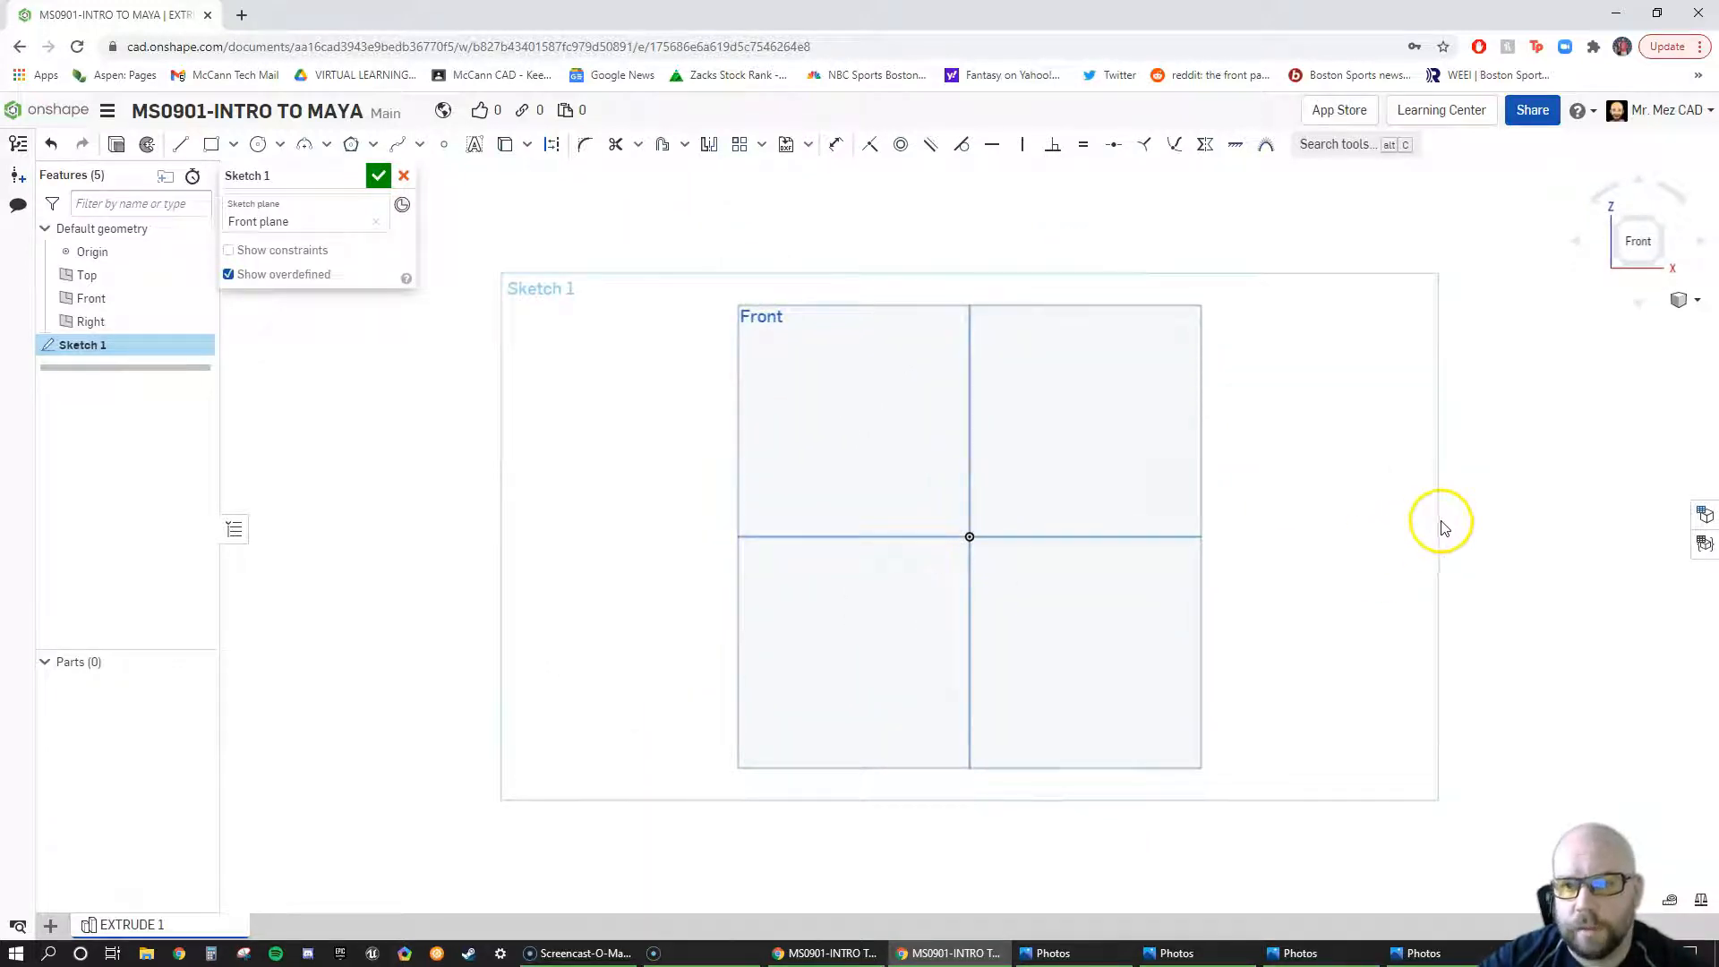
pyautogui.moveTo(1523, 479); pyautogui.dragTo(1465, 511, button='right')
pyautogui.click(1631, 248)
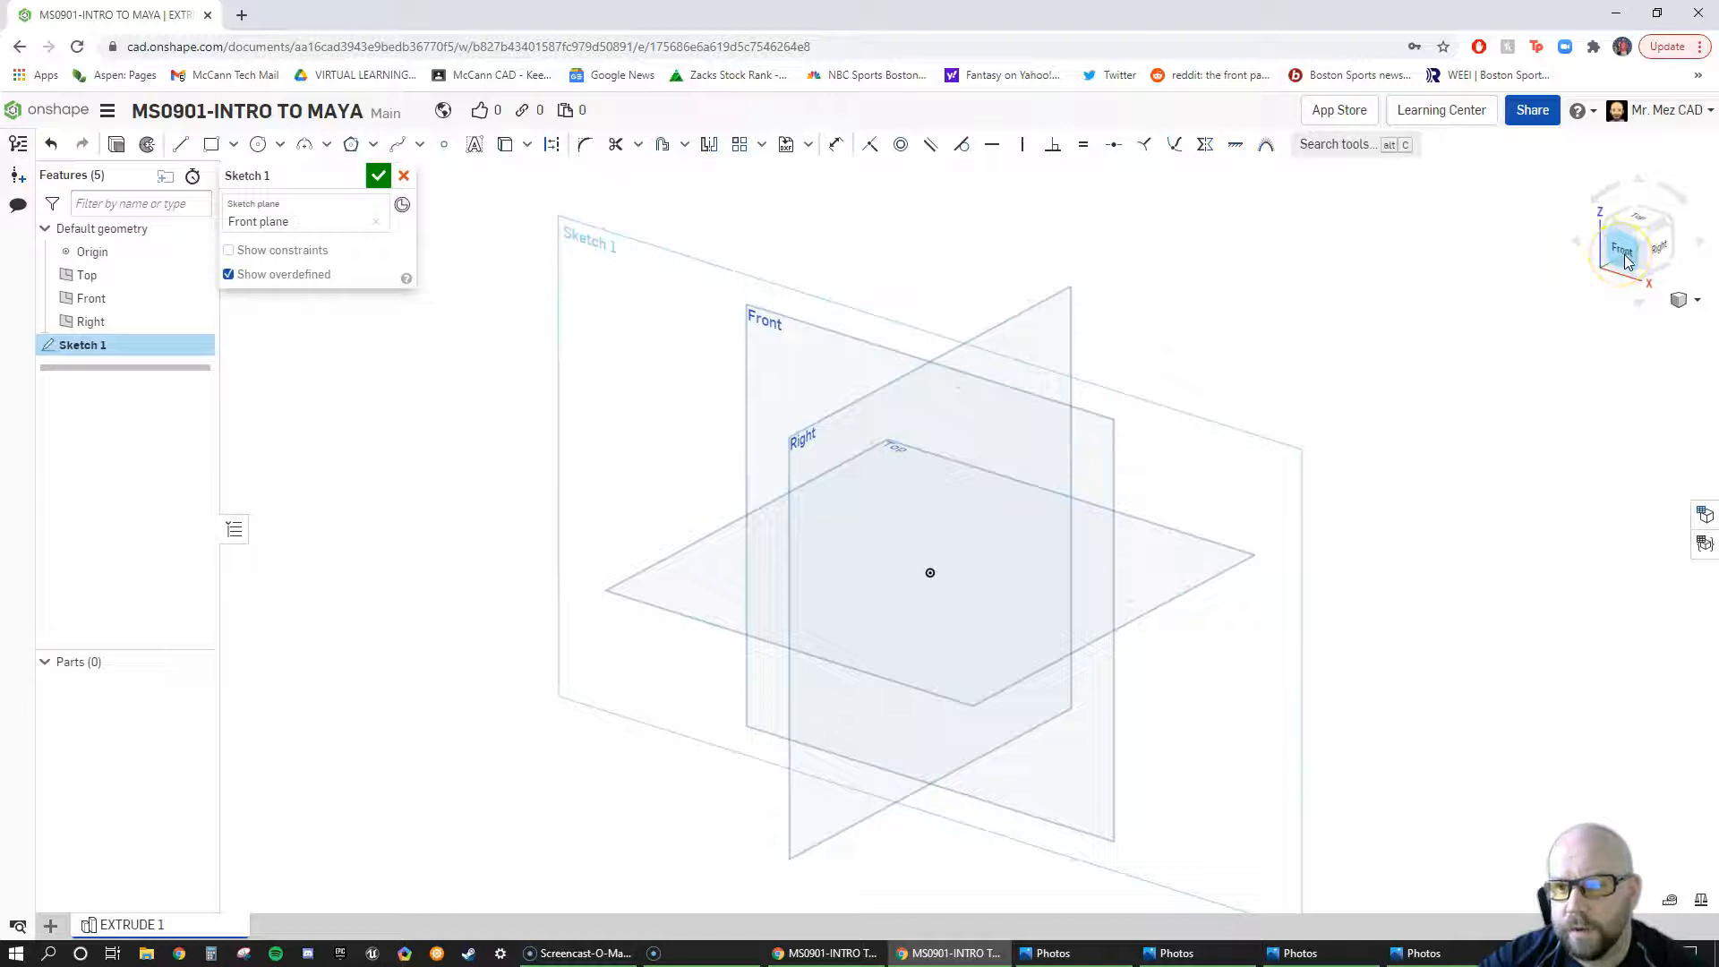
# Step: Orbit and zoom around the default planes, and restore the straight-on Front view of the sketch
pyautogui.moveTo(1328, 499)
pyautogui.mouseDown(button='right')
pyautogui.moveTo(1385, 453)
pyautogui.moveTo(1305, 508)
pyautogui.moveTo(1312, 475)
pyautogui.moveTo(1339, 475)
pyautogui.moveTo(1335, 498)
pyautogui.mouseUp(button='right')
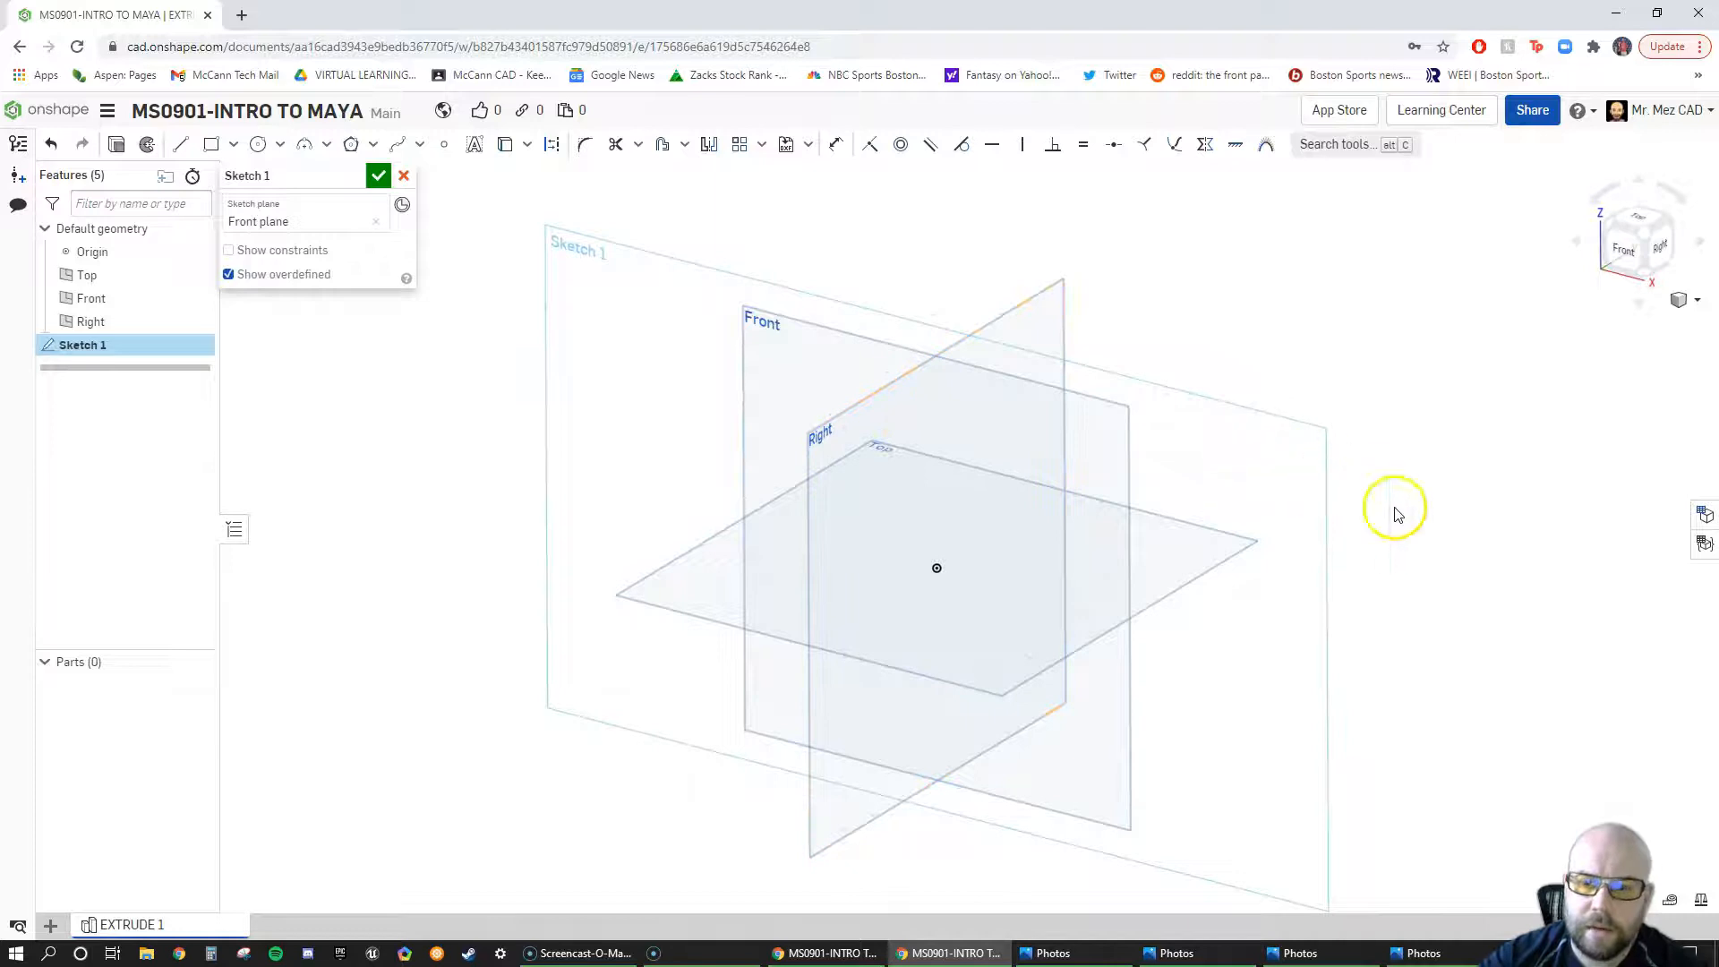
pyautogui.scroll(2, 939, 495)
pyautogui.scroll(-2, 939, 495)
pyautogui.scroll(4, 939, 495)
pyautogui.scroll(-3, 939, 495)
pyautogui.scroll(2, 939, 495)
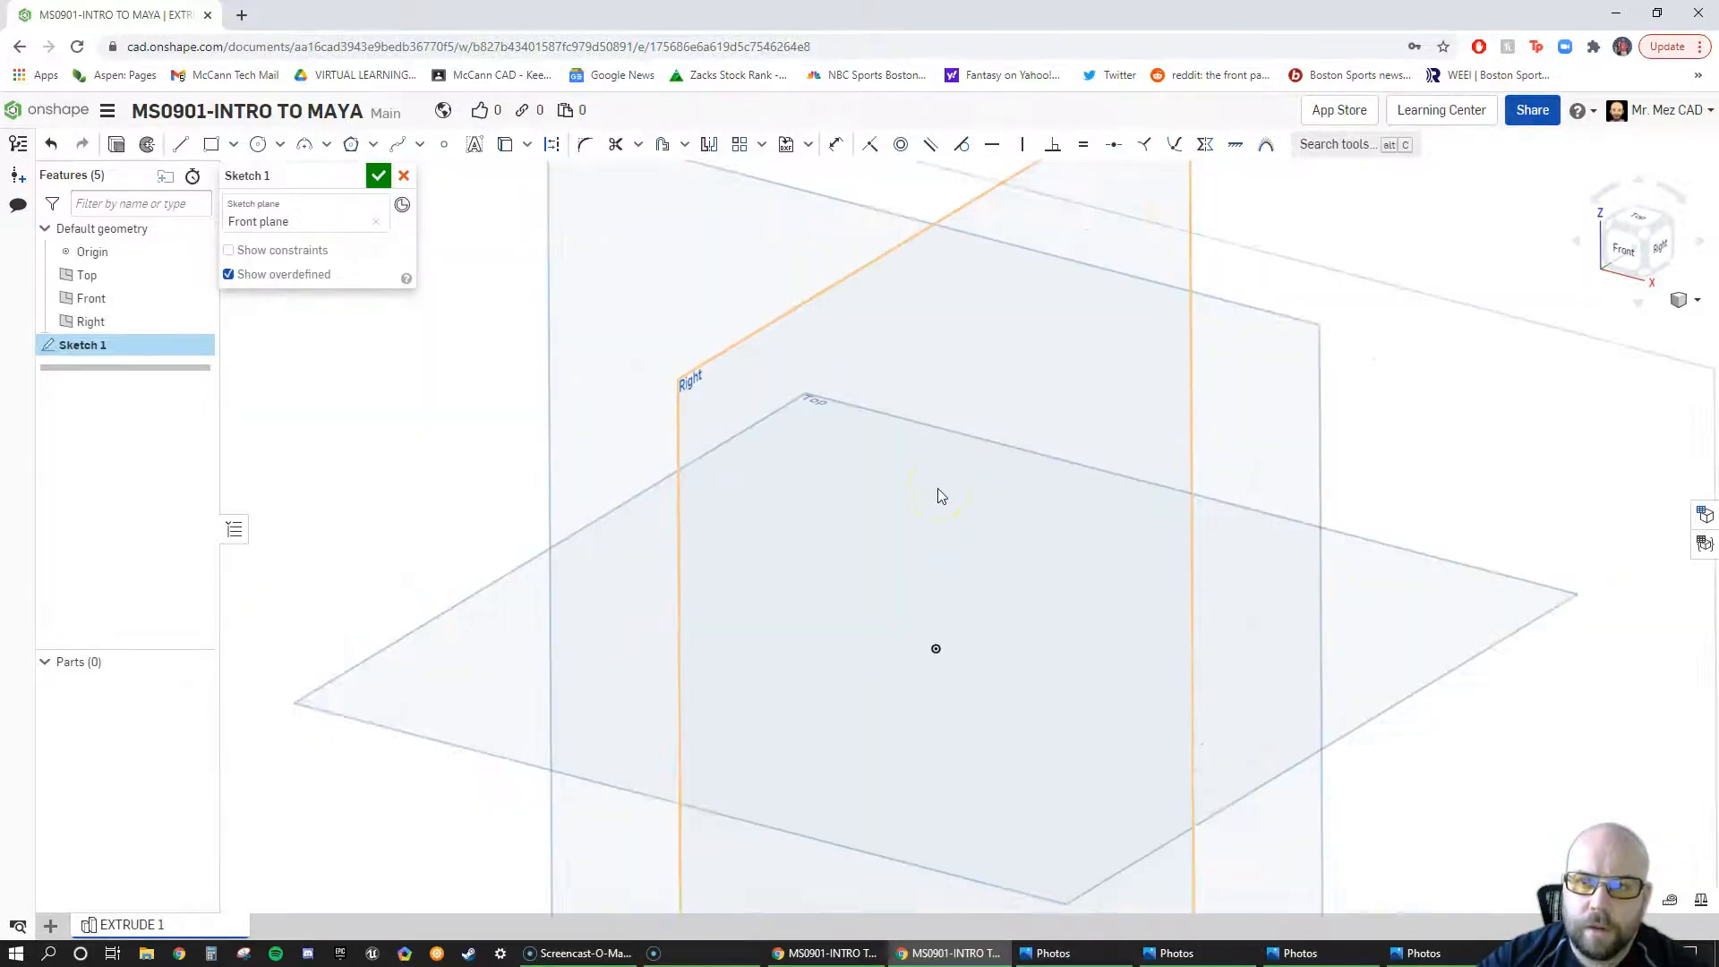
pyautogui.scroll(-2, 944, 494)
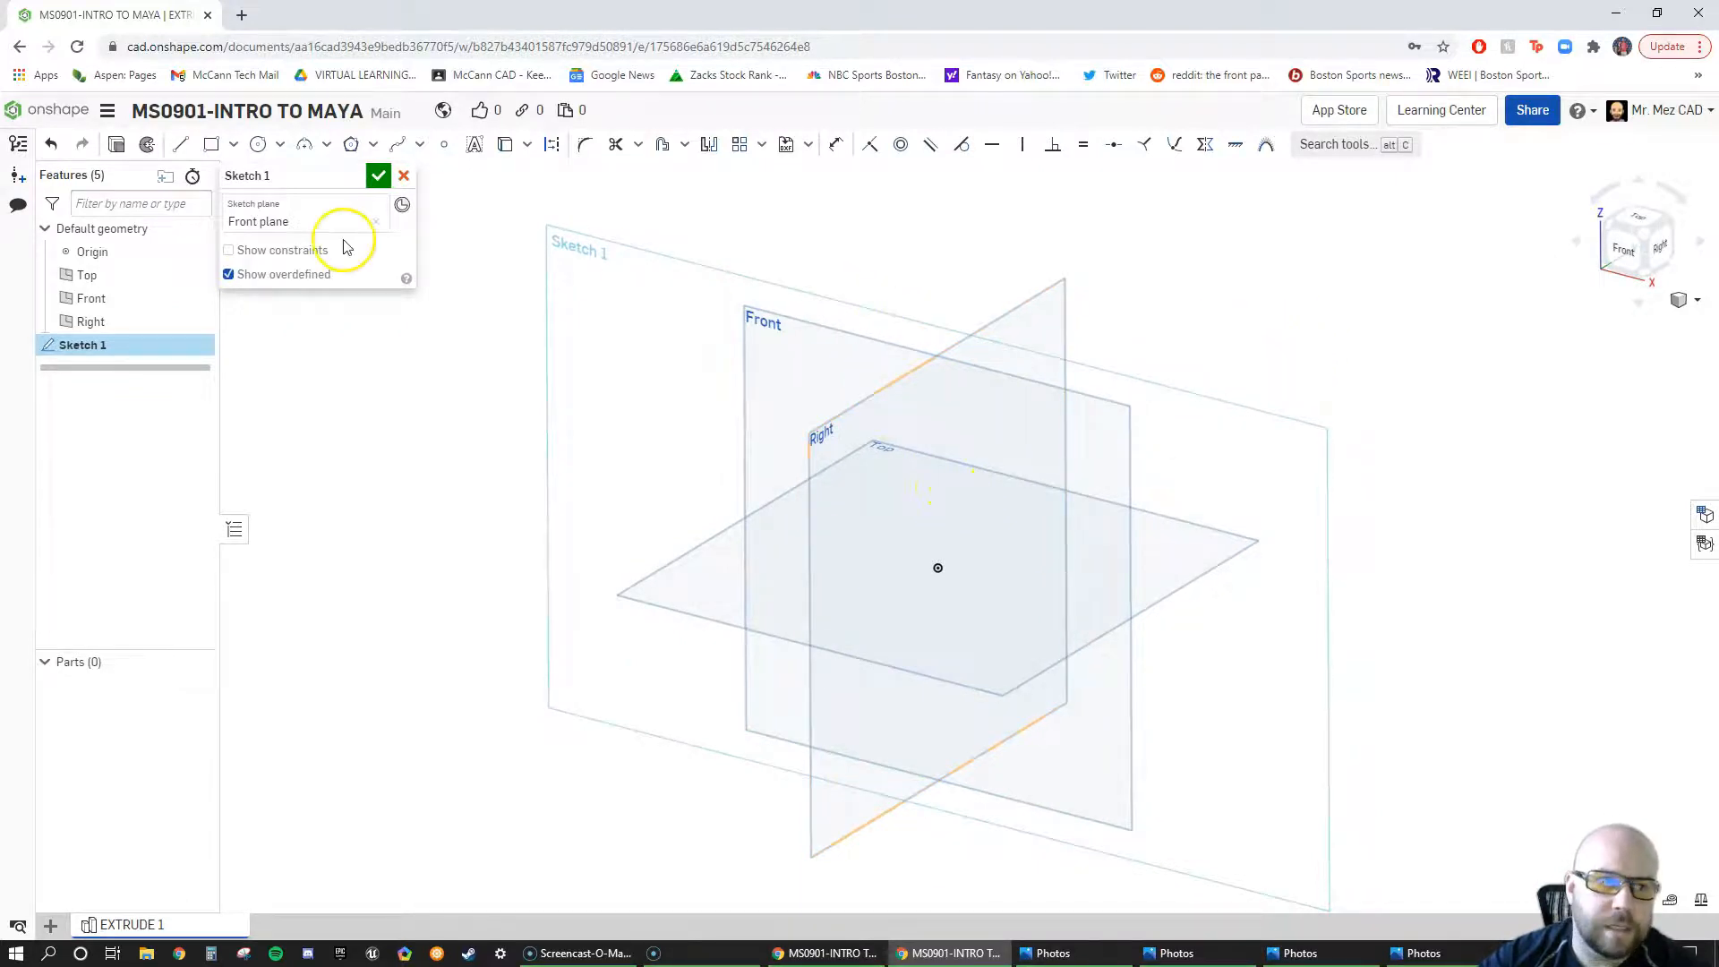
pyautogui.click(1661, 116)
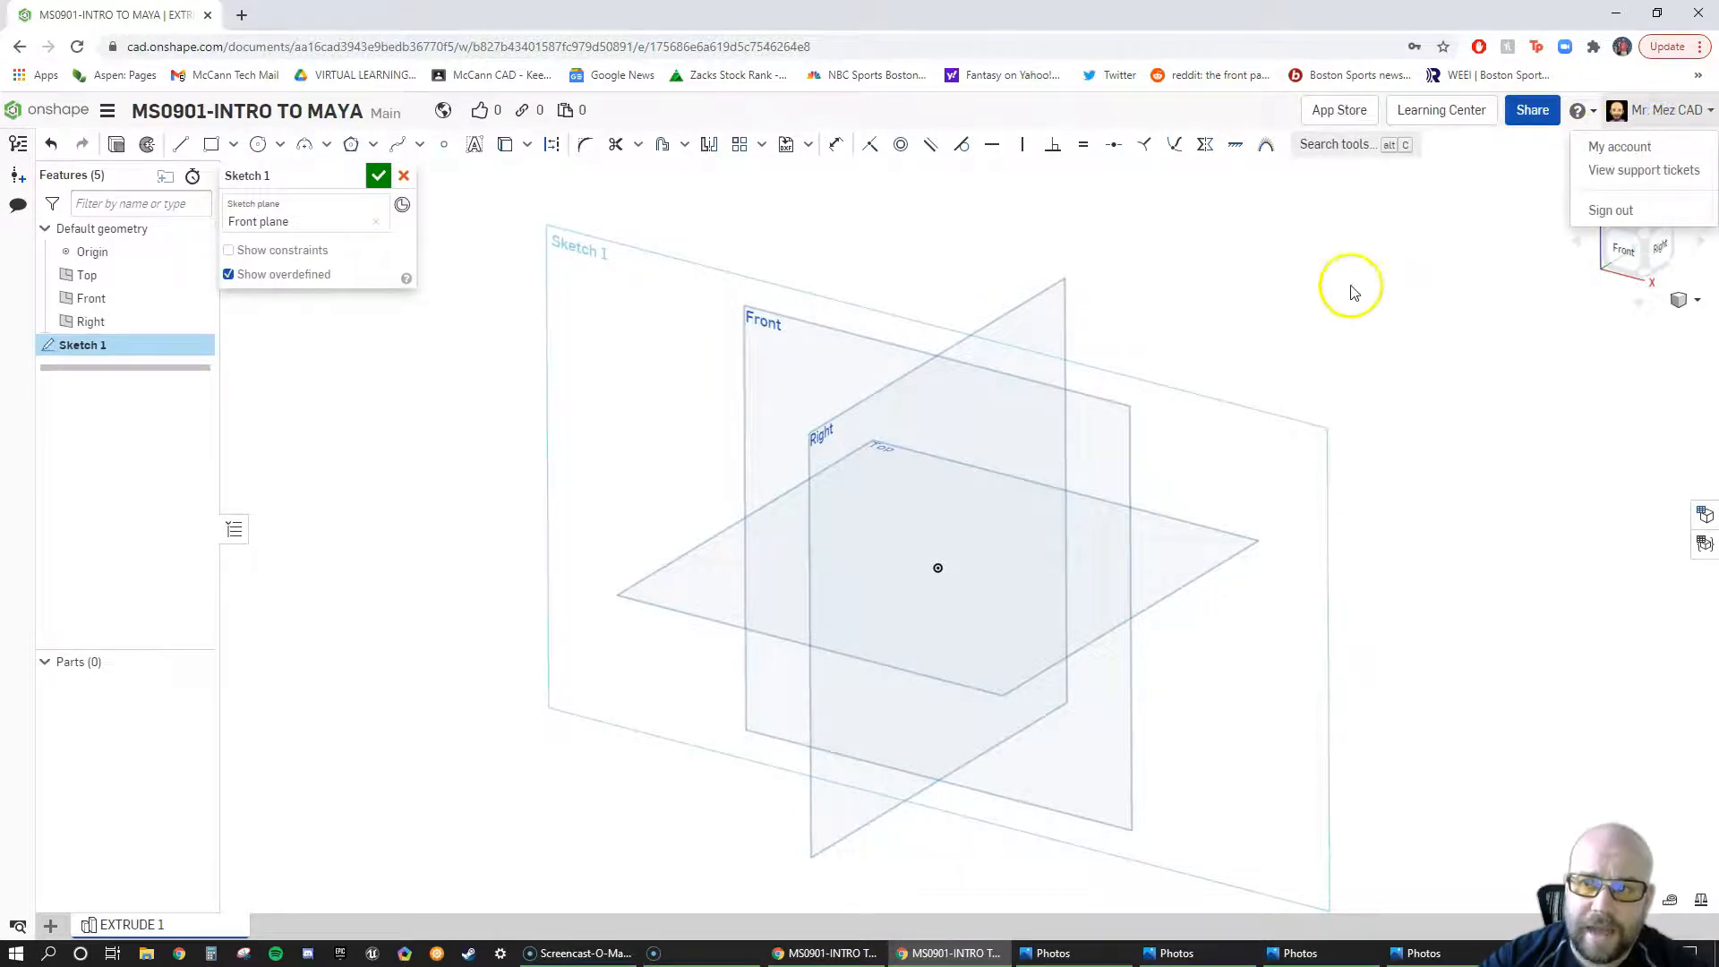
pyautogui.click(1390, 280)
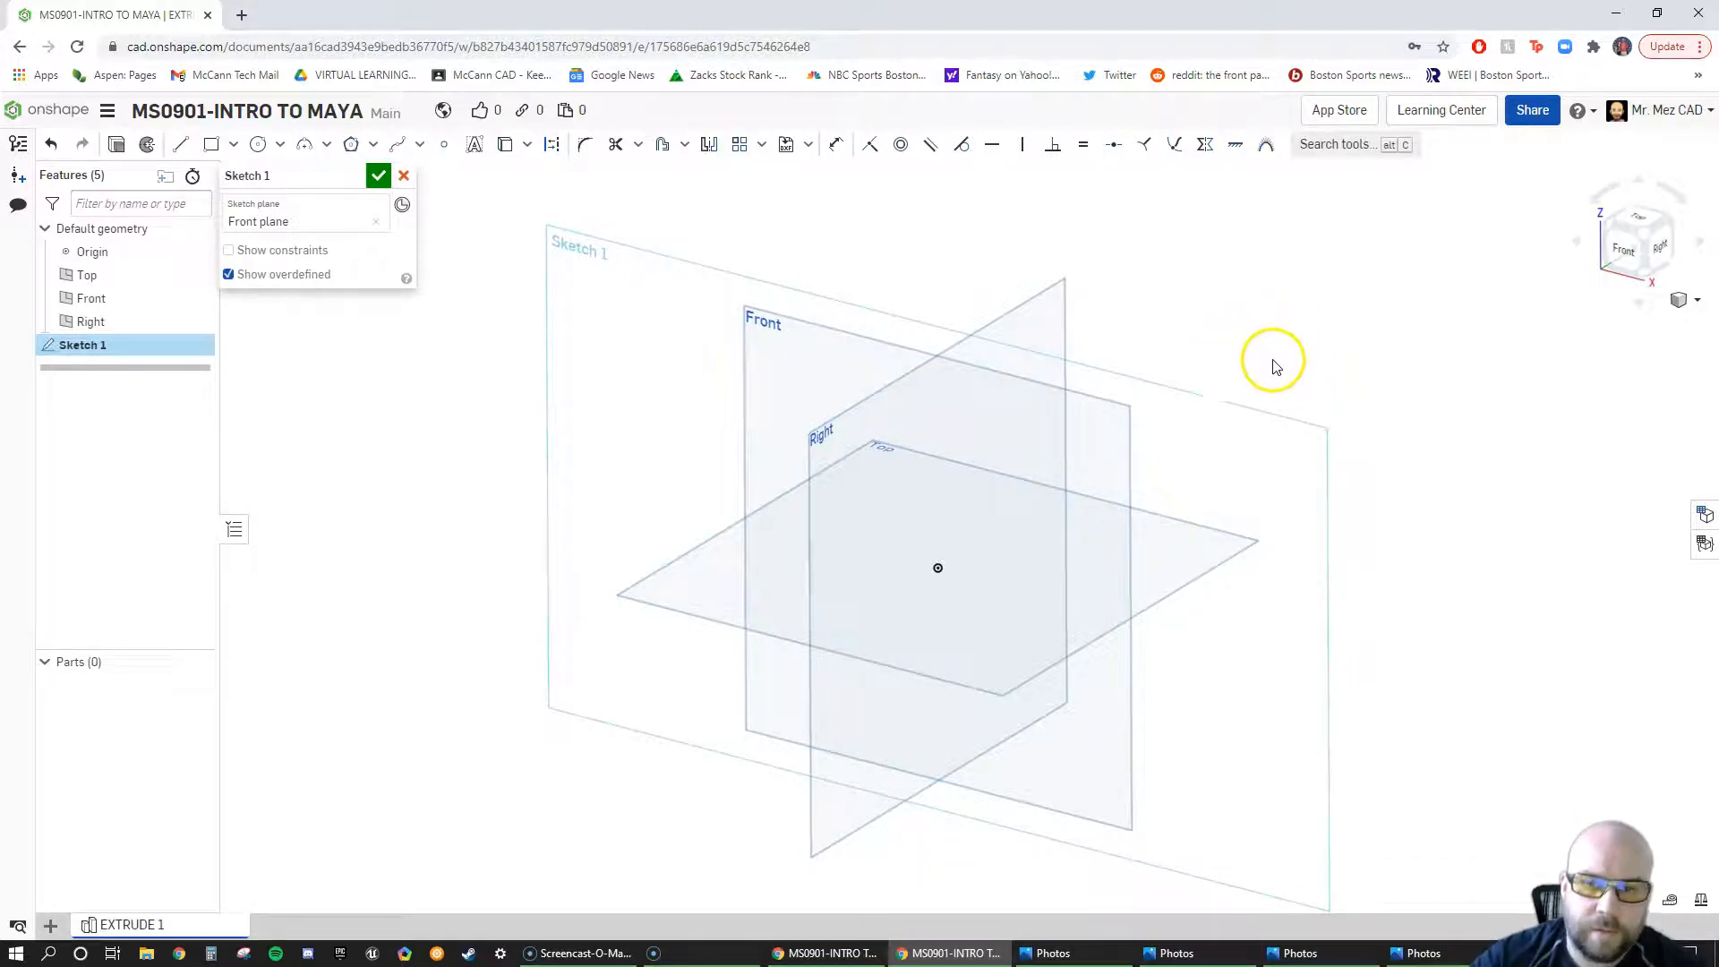
pyautogui.moveTo(1304, 348)
pyautogui.mouseDown(button='right')
pyautogui.moveTo(1329, 334)
pyautogui.moveTo(1285, 353)
pyautogui.moveTo(1329, 333)
pyautogui.mouseUp(button='right')
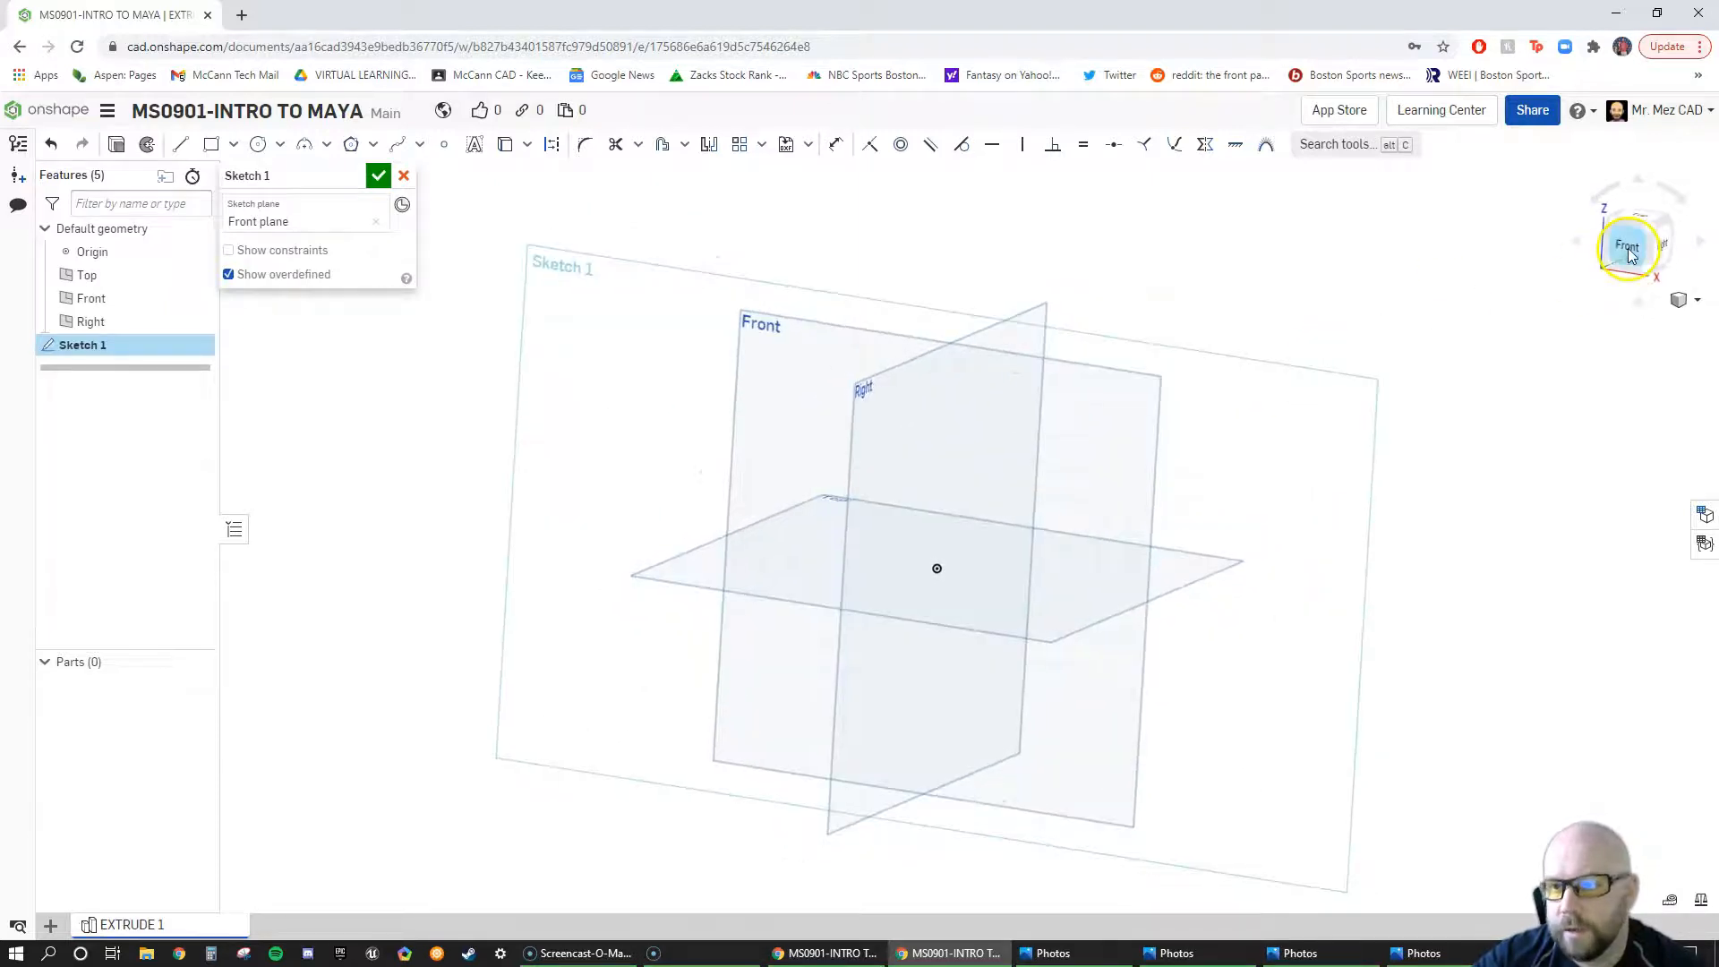
pyautogui.click(1629, 247)
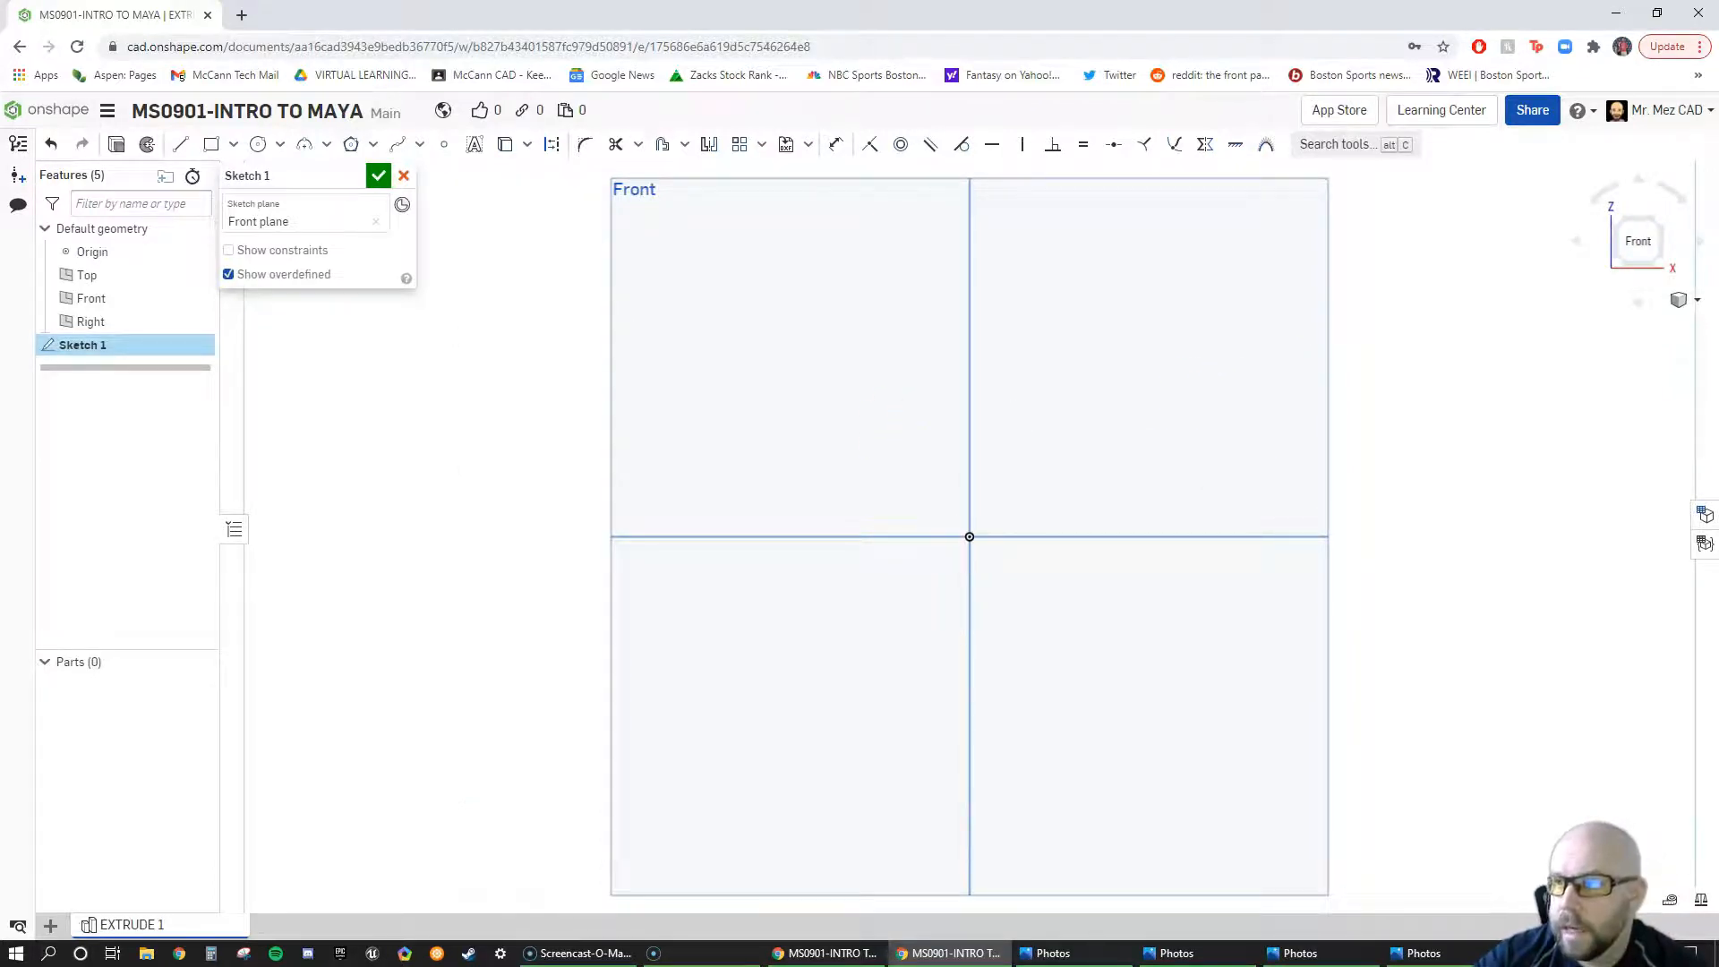
# Step: Examine the front profile and its dimensions in the EXTRUDE 1.PNG reference drawing, and return to the part studio
pyautogui.moveTo(1718, 133)
pyautogui.mouseDown()
pyautogui.moveTo(1670, 232)
pyautogui.moveTo(1044, 269)
pyautogui.moveTo(640, 188)
pyautogui.mouseUp()
pyautogui.doubleClick(641, 188)
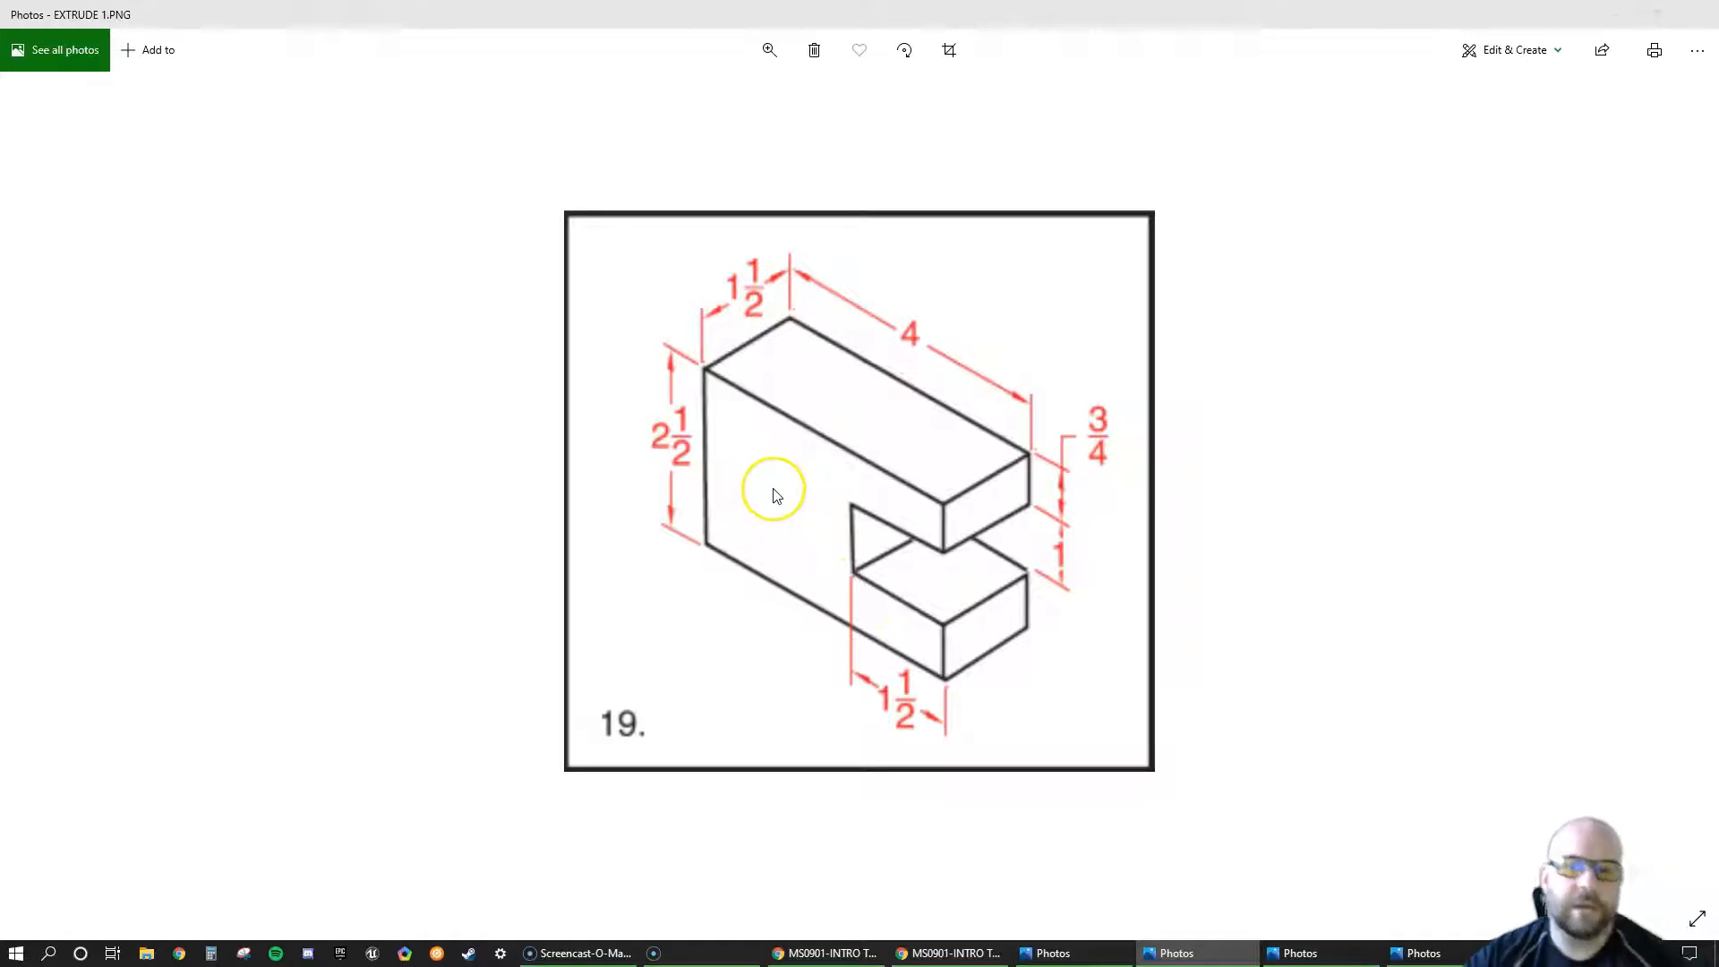
pyautogui.press('ctrl')
pyautogui.press('ctrl')
pyautogui.press('ctrl')
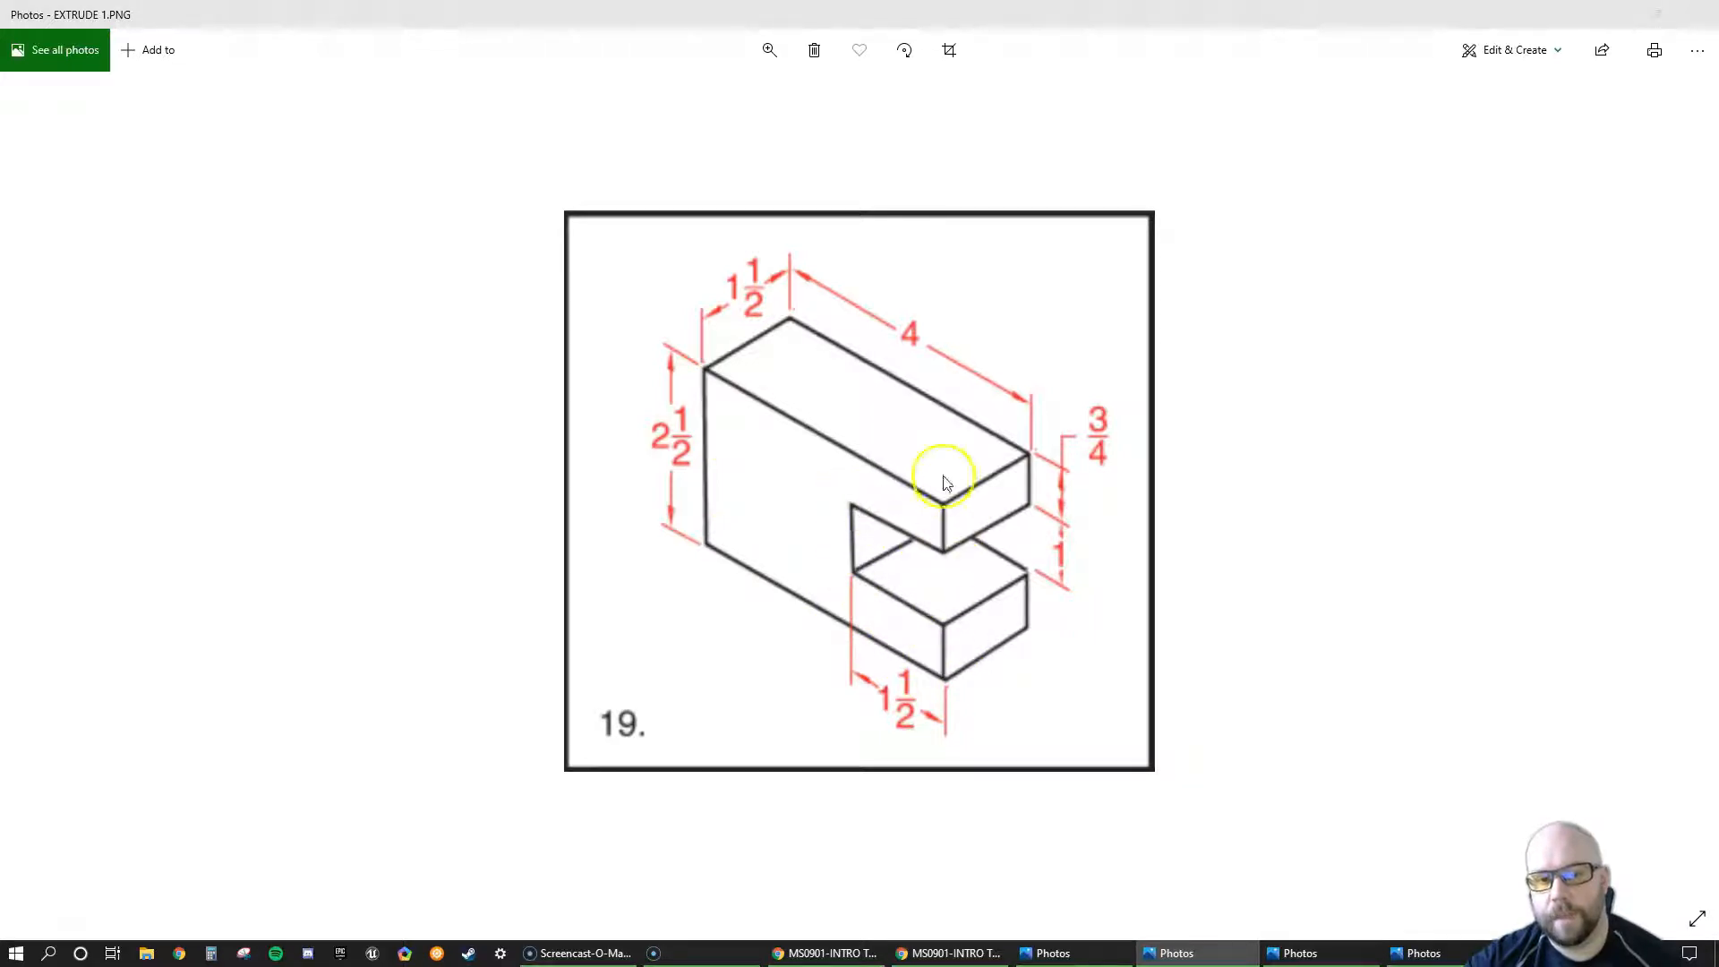
pyautogui.moveTo(874, 15)
pyautogui.mouseDown()
pyautogui.moveTo(1439, 307)
pyautogui.moveTo(1717, 366)
pyautogui.mouseUp()
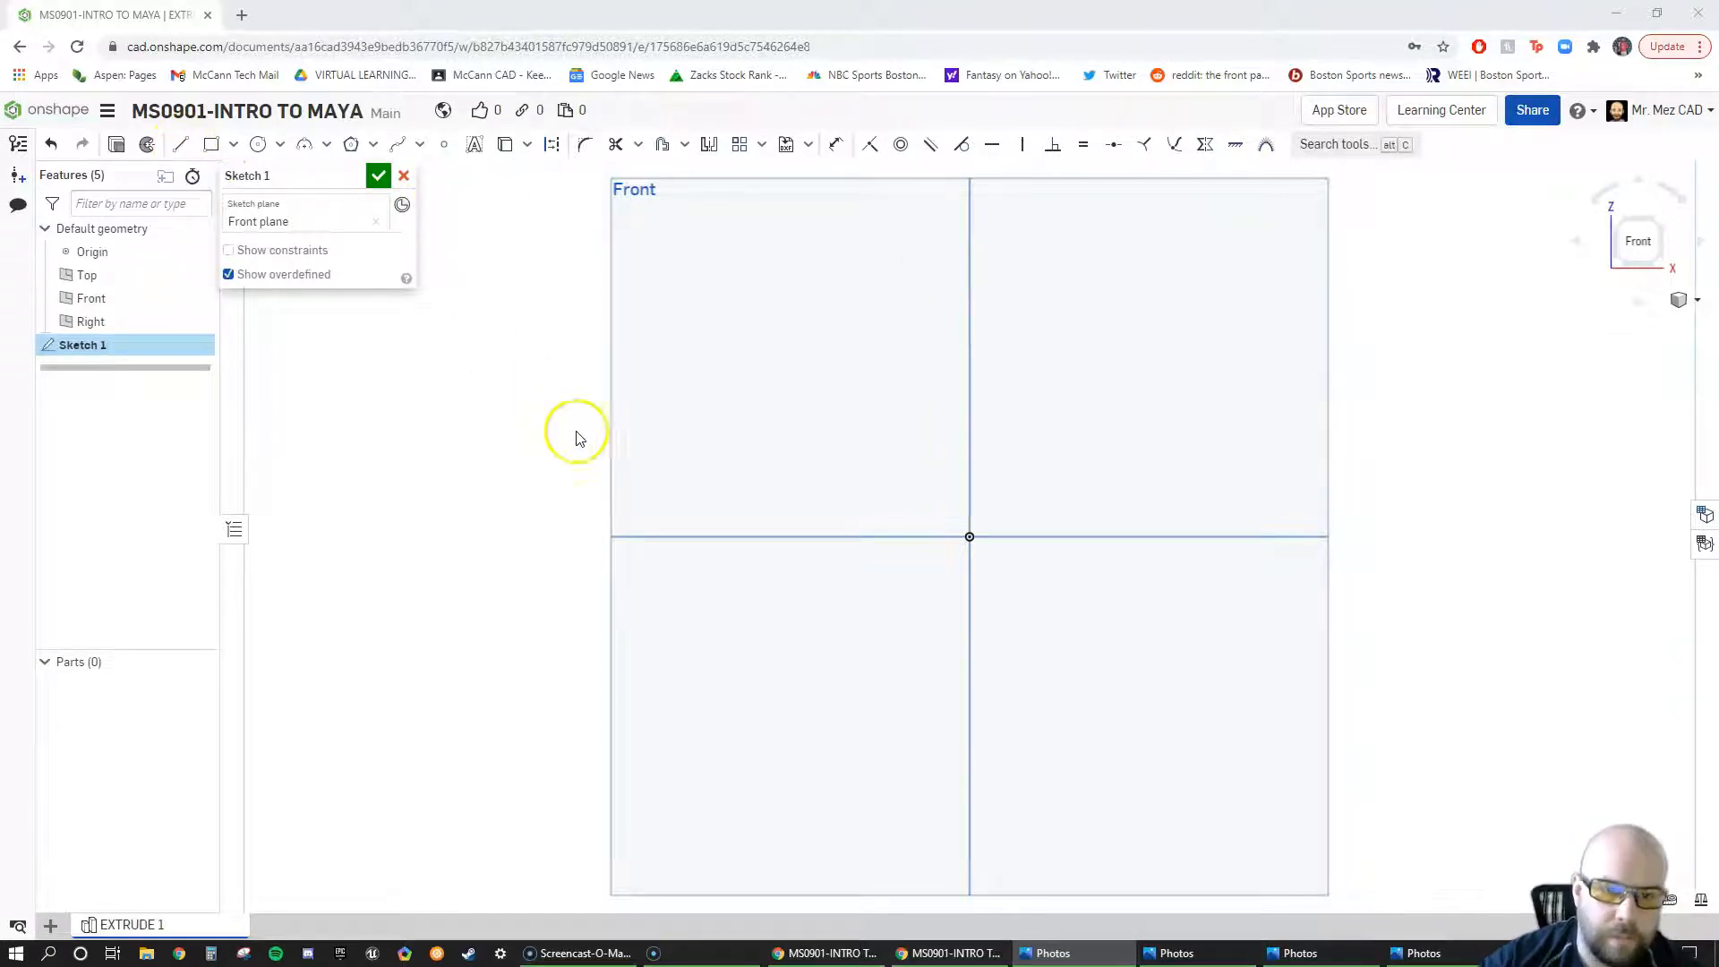
# Step: Sketch a vertical line about 1.33 long straight up from the origin as the profile's left edge
pyautogui.click(179, 145)
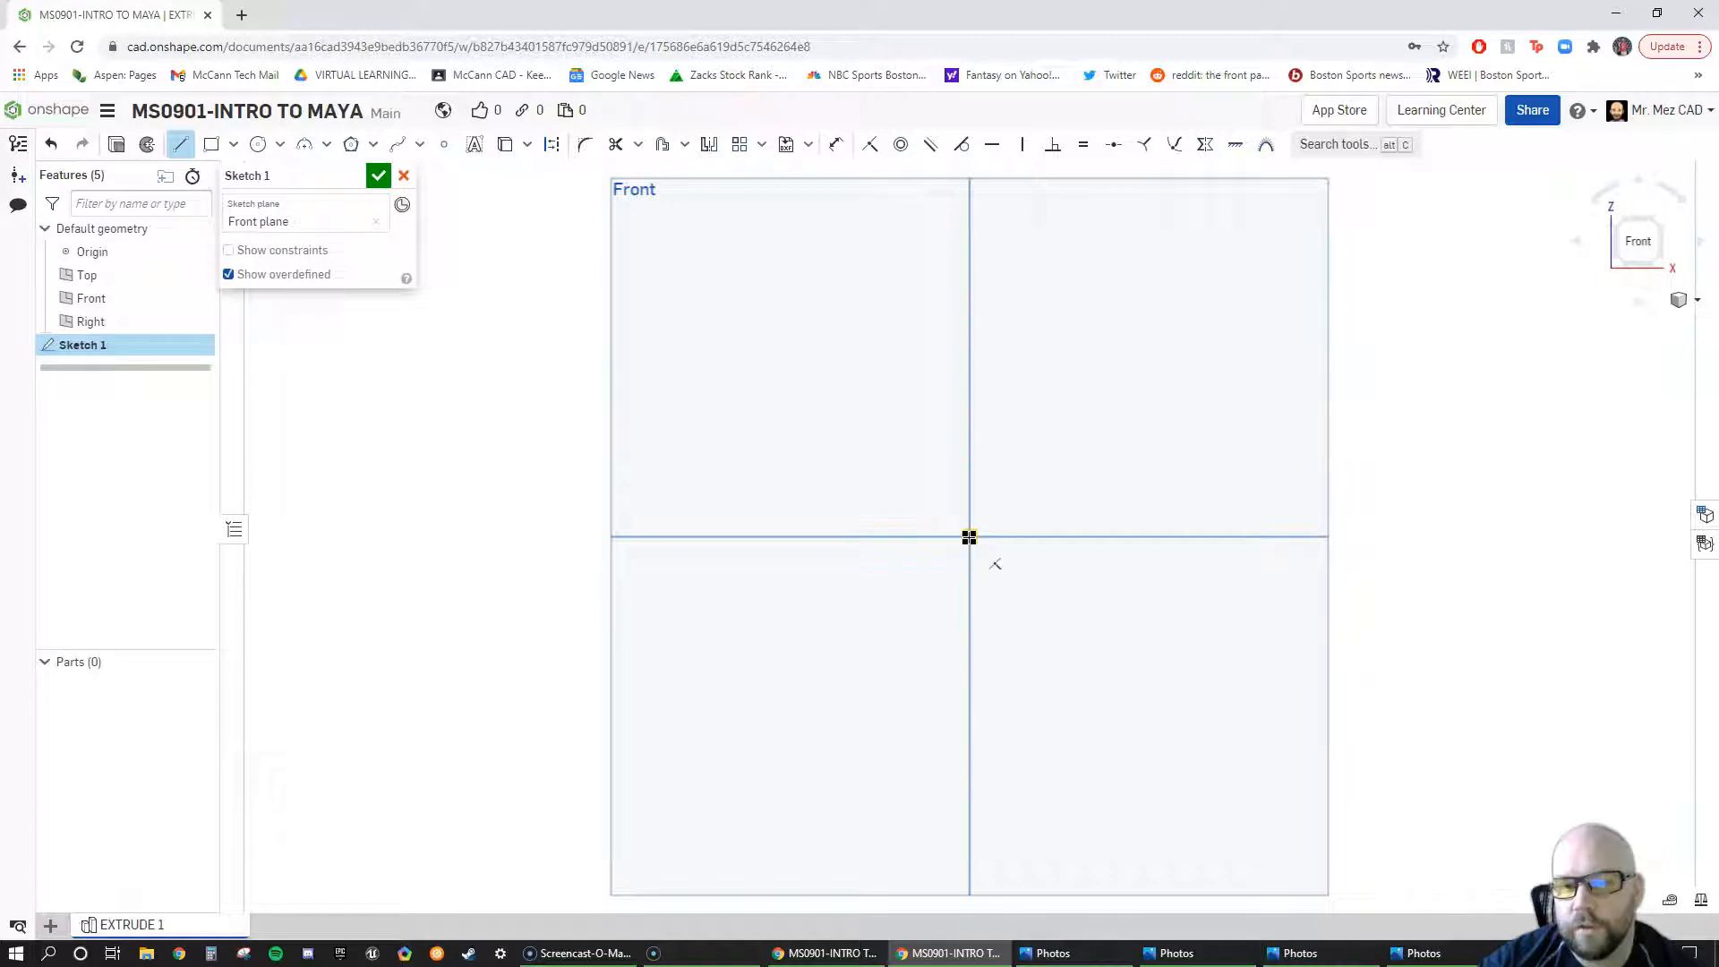
pyautogui.moveTo(971, 535); pyautogui.dragTo(970, 337)
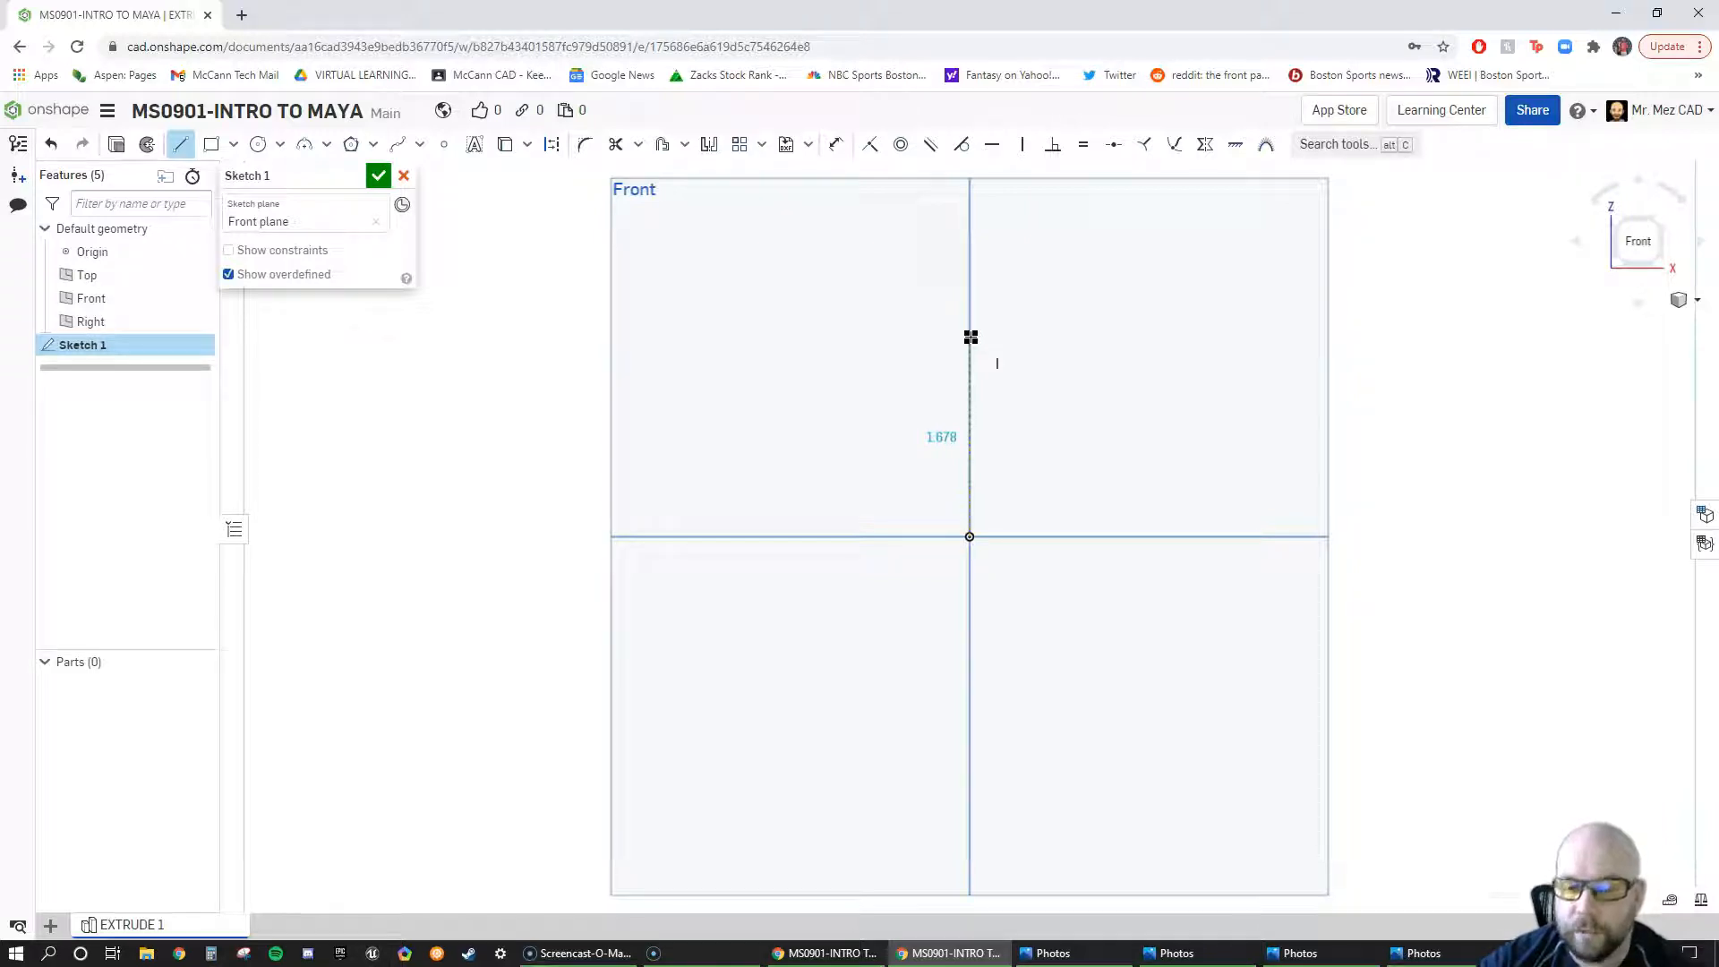
pyautogui.moveTo(970, 336); pyautogui.dragTo(967, 442)
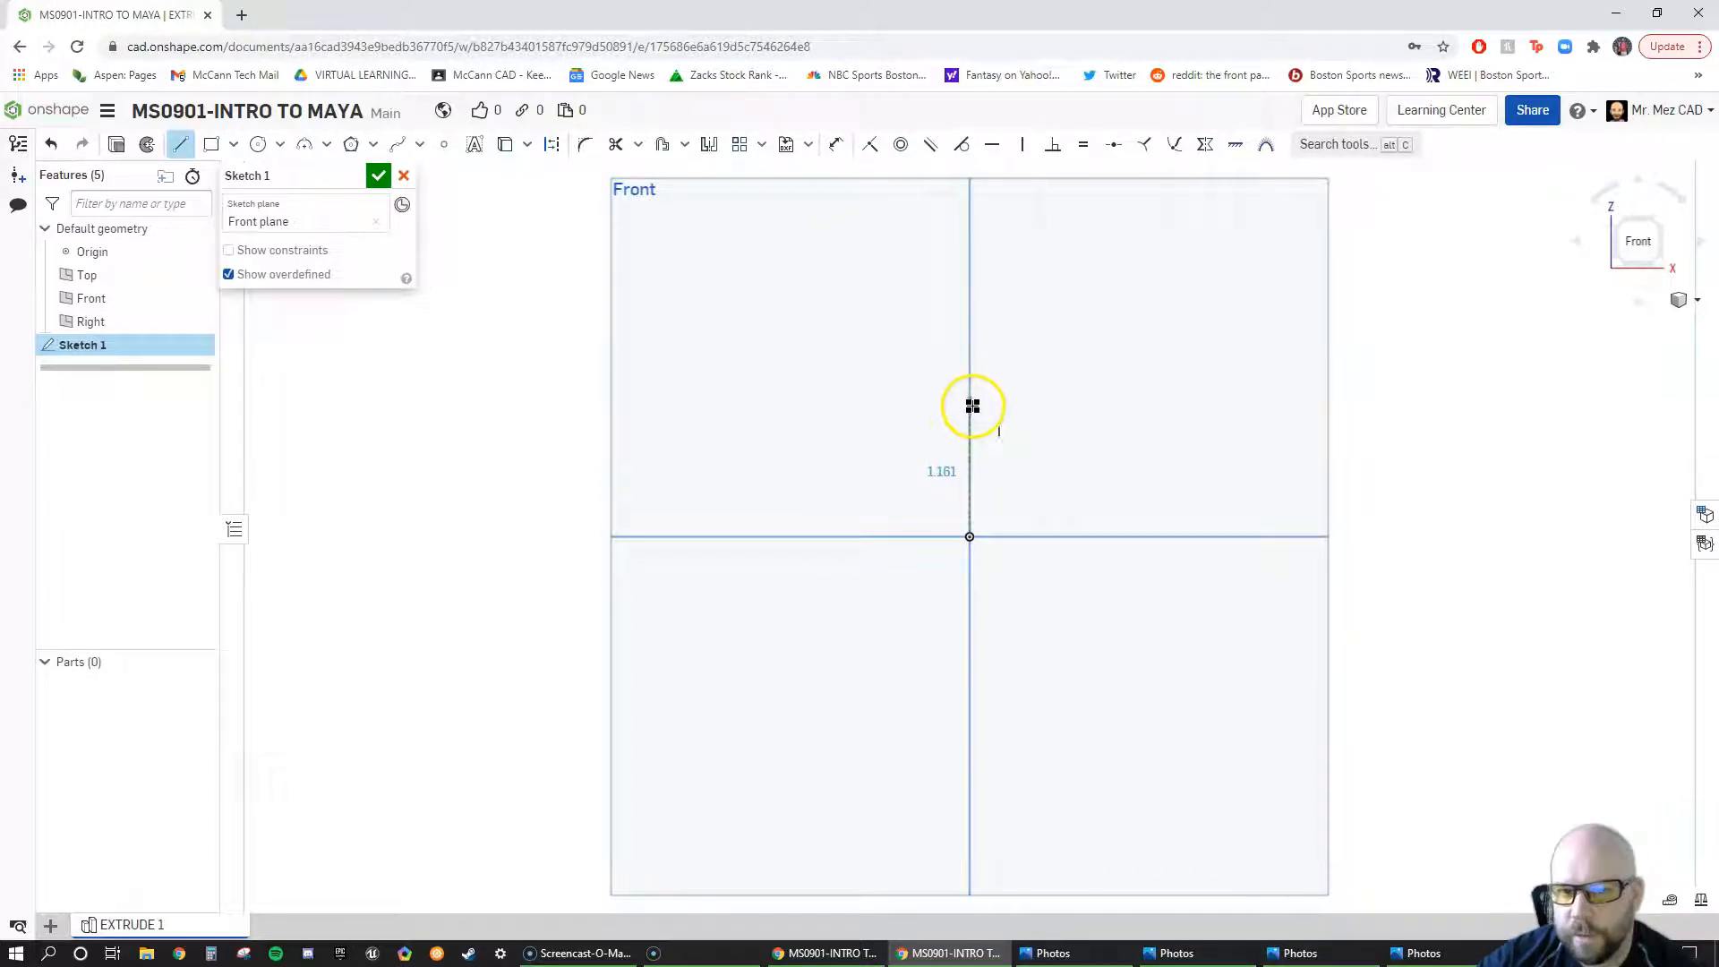
pyautogui.click(970, 412)
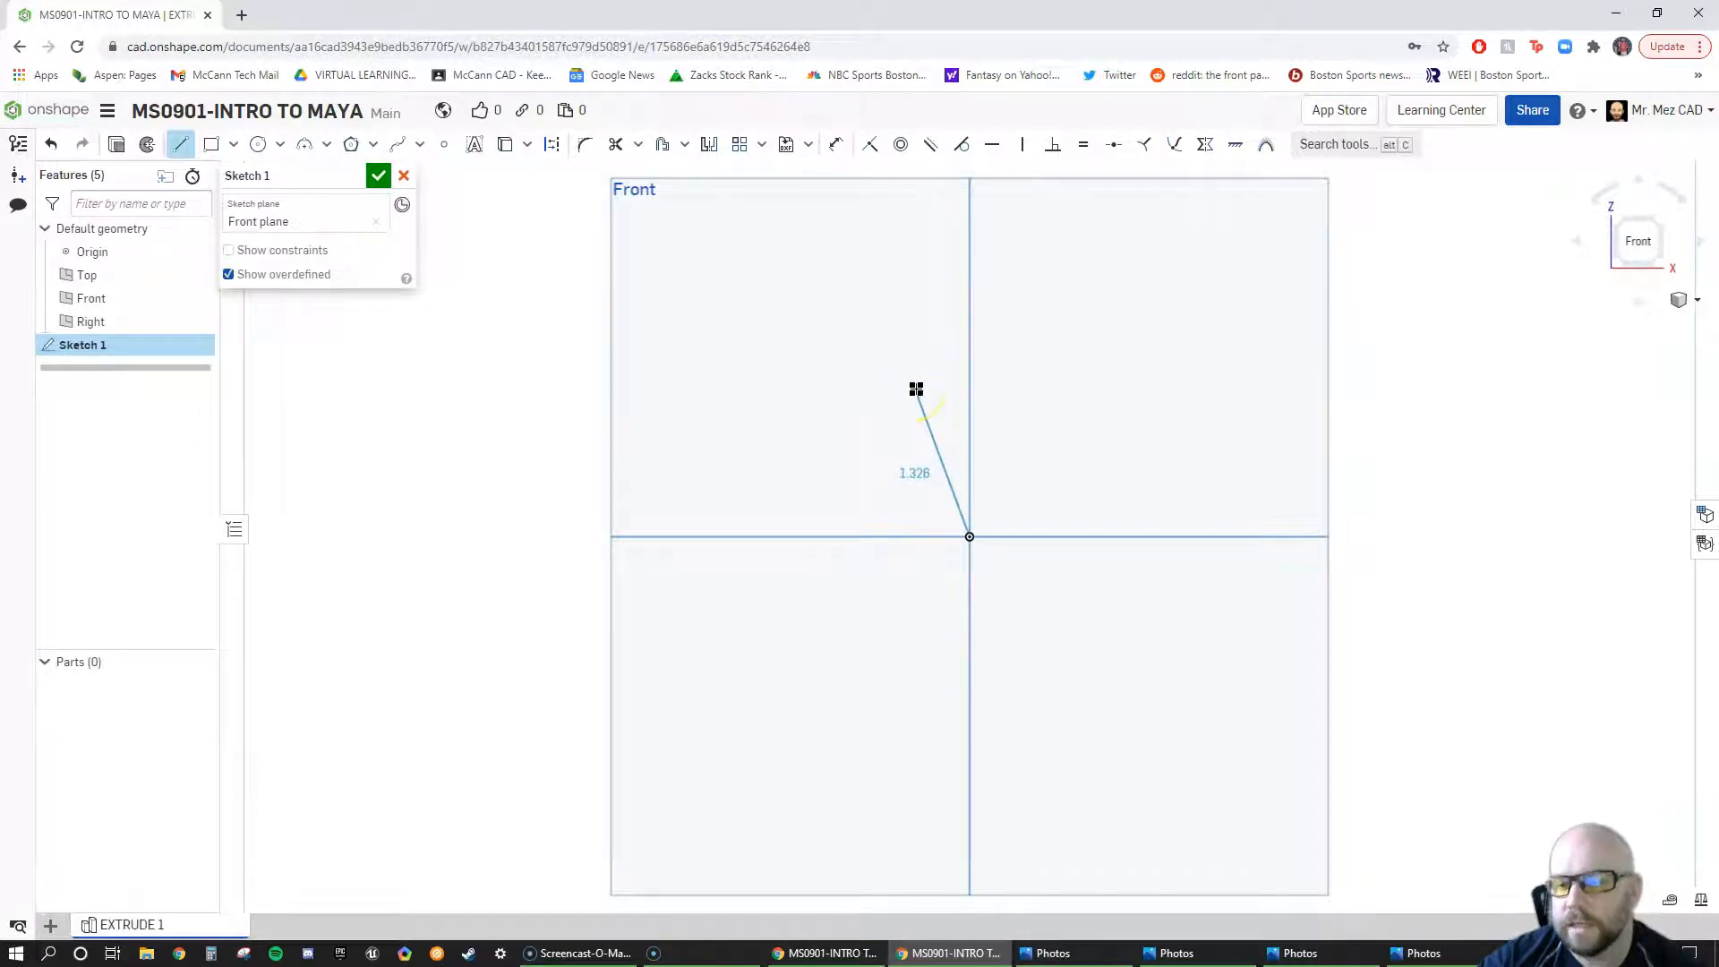
pyautogui.click(969, 380)
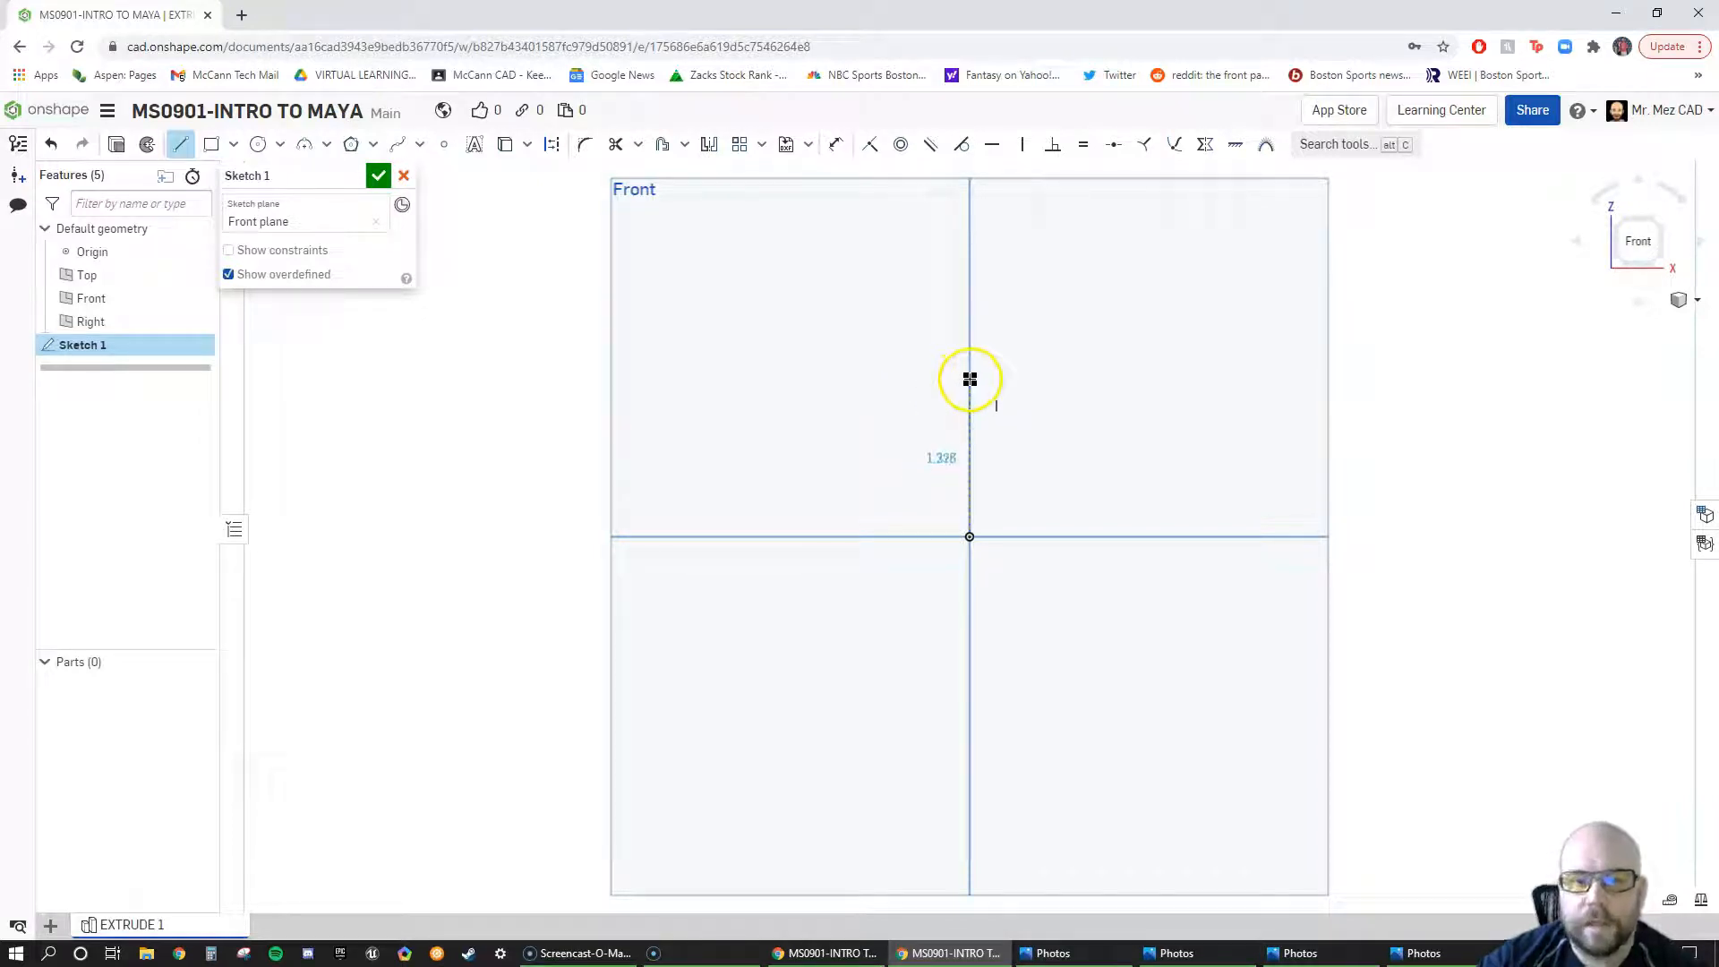
pyautogui.click(969, 381)
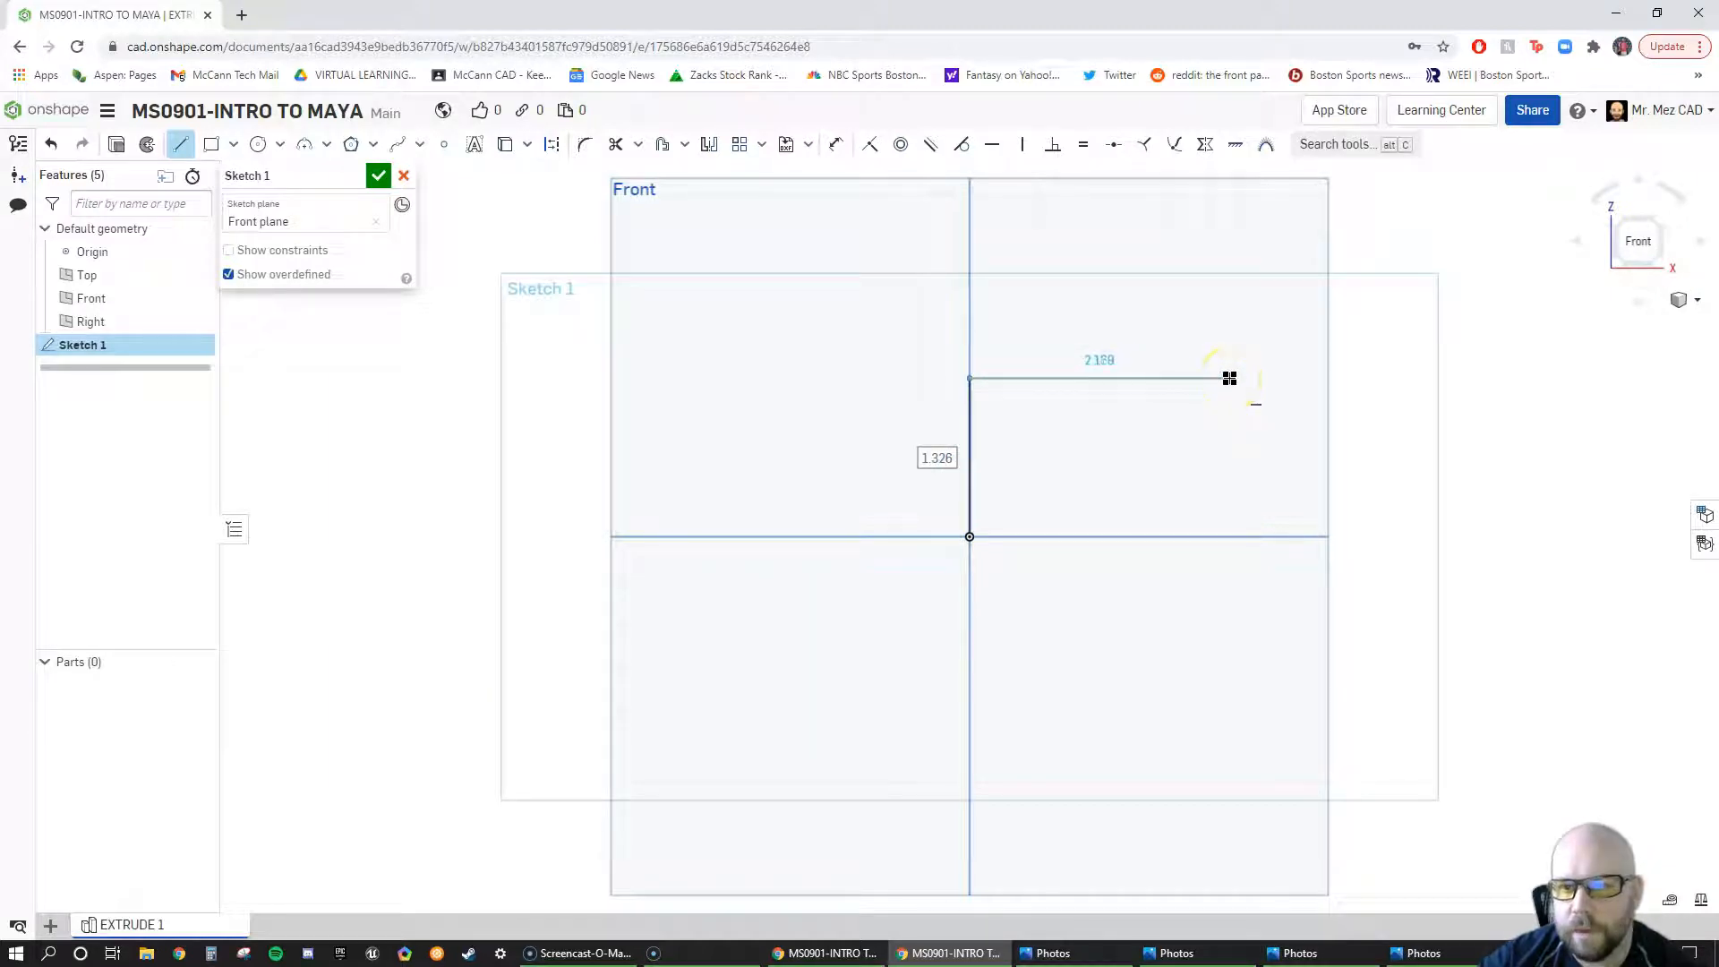
# Step: Continue the profile with a top edge about 2.18 long, a short drop, and a notch about 0.67 inward and 0.51 down
pyautogui.click(1230, 378)
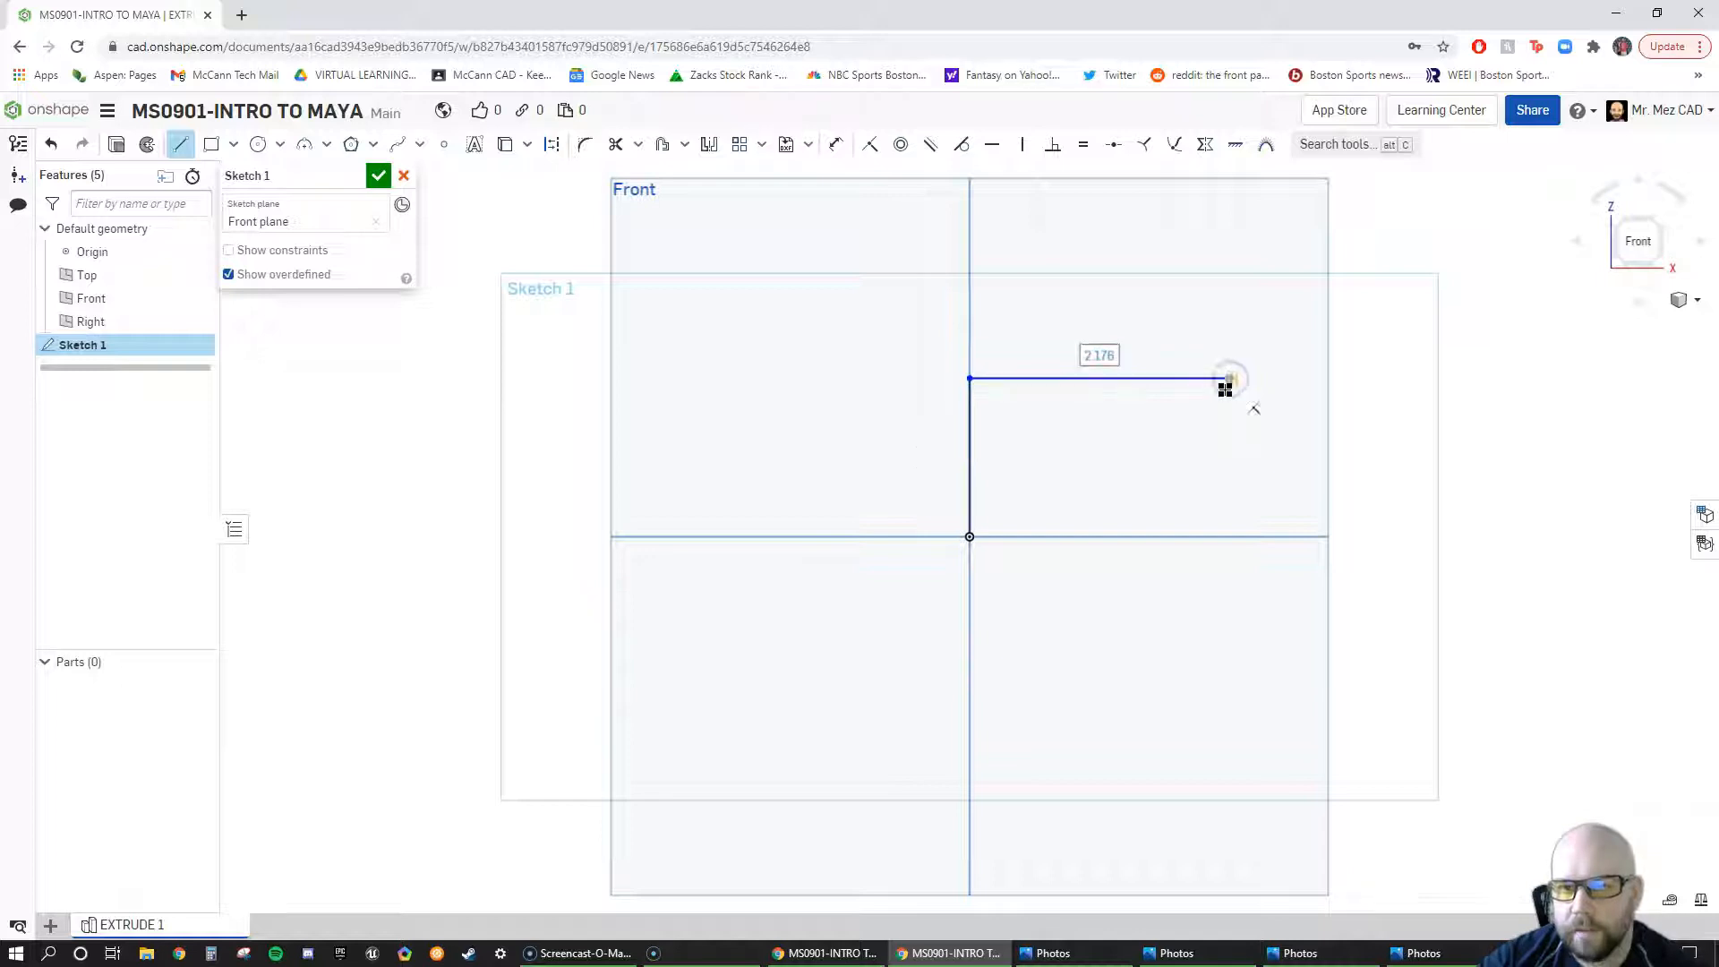
pyautogui.click(1228, 435)
pyautogui.click(1148, 436)
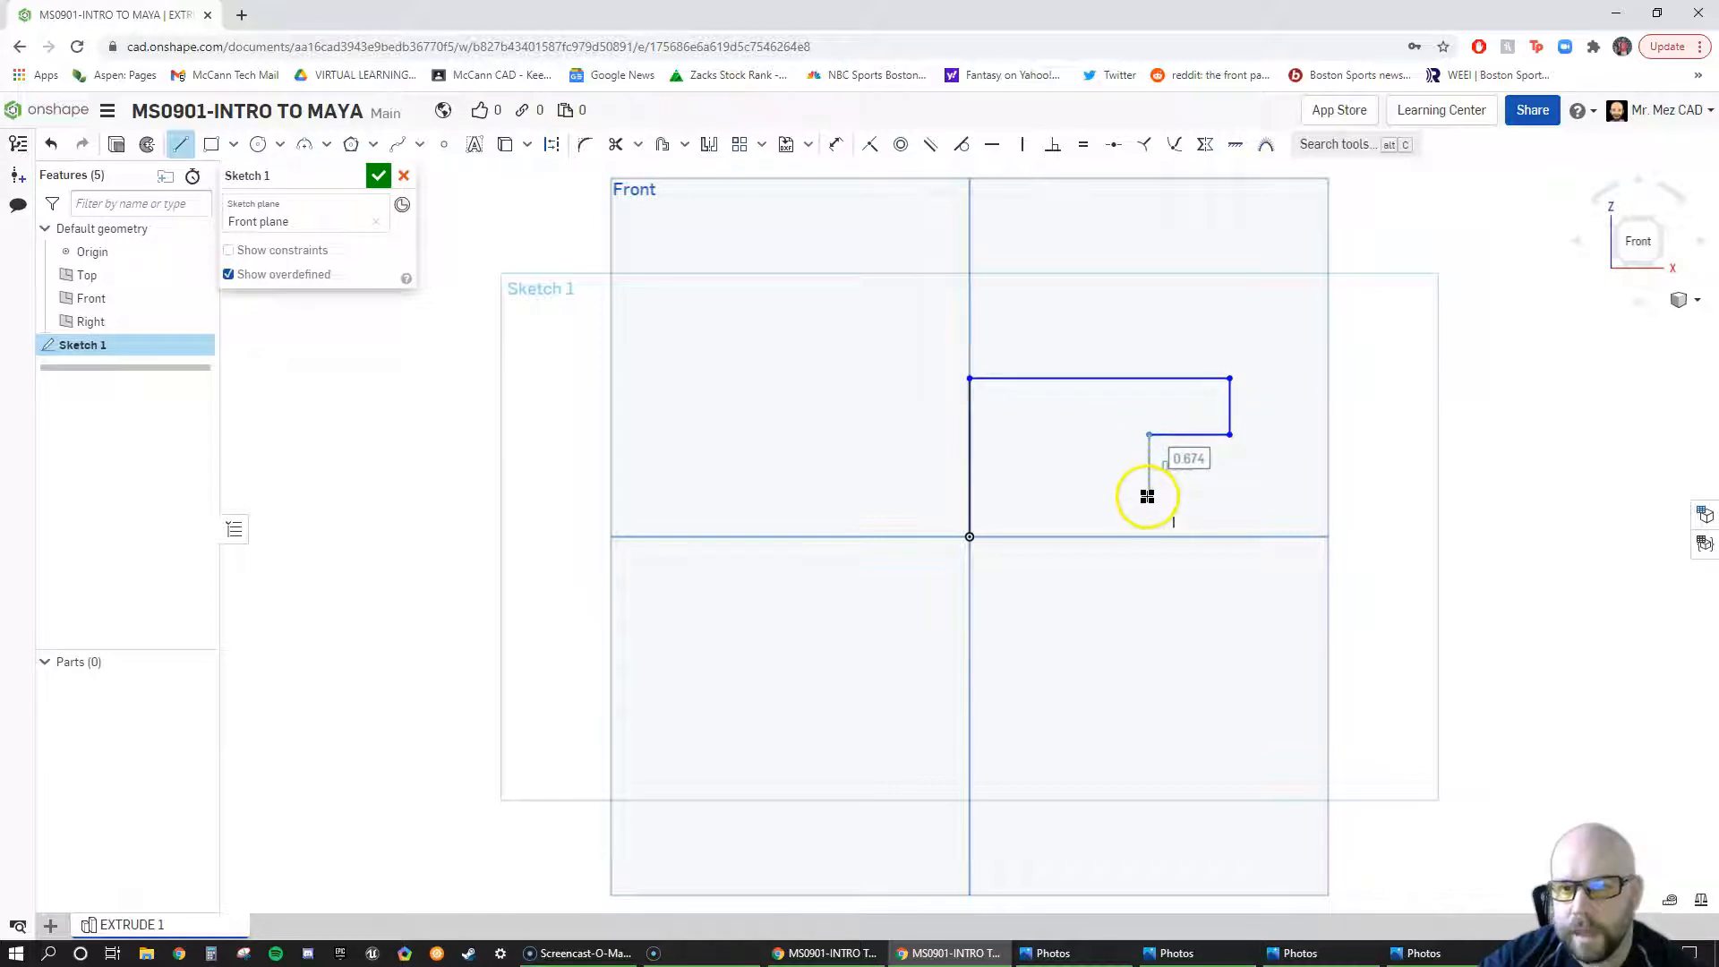
pyautogui.click(1147, 493)
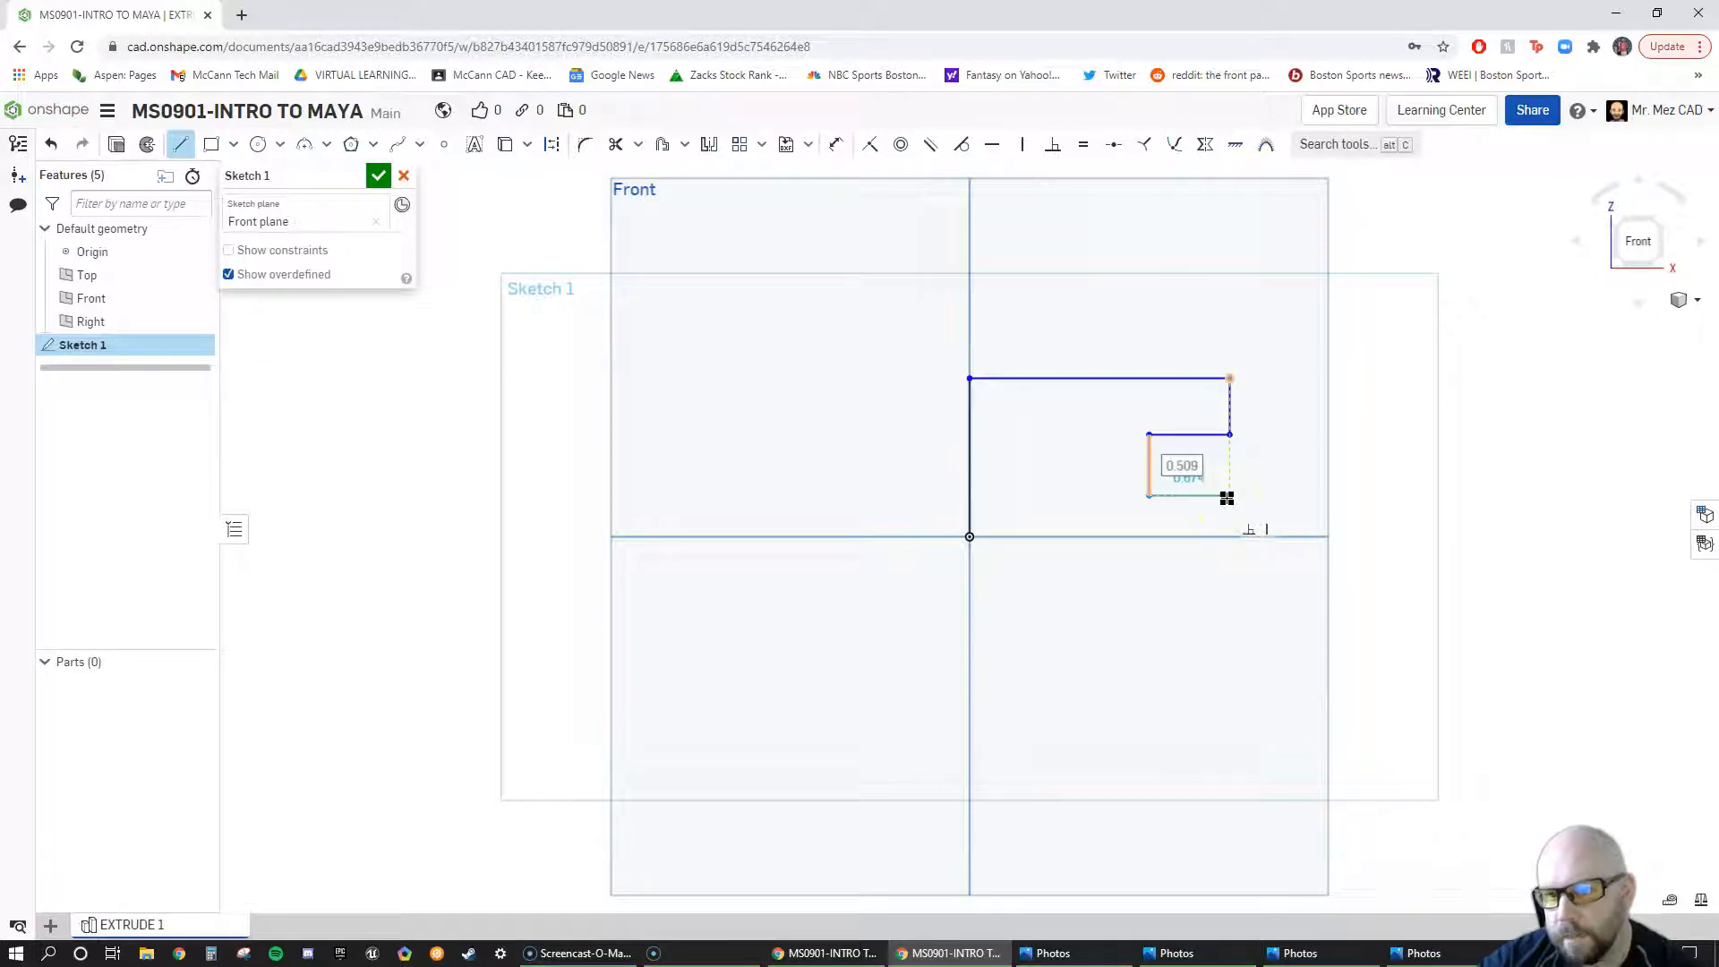
# Step: Close the profile with a lower notch edge about 0.89 long, a short drop, and a base line about 2.4 long to the origin
pyautogui.click(1286, 494)
pyautogui.moveTo(1285, 494); pyautogui.dragTo(1230, 491)
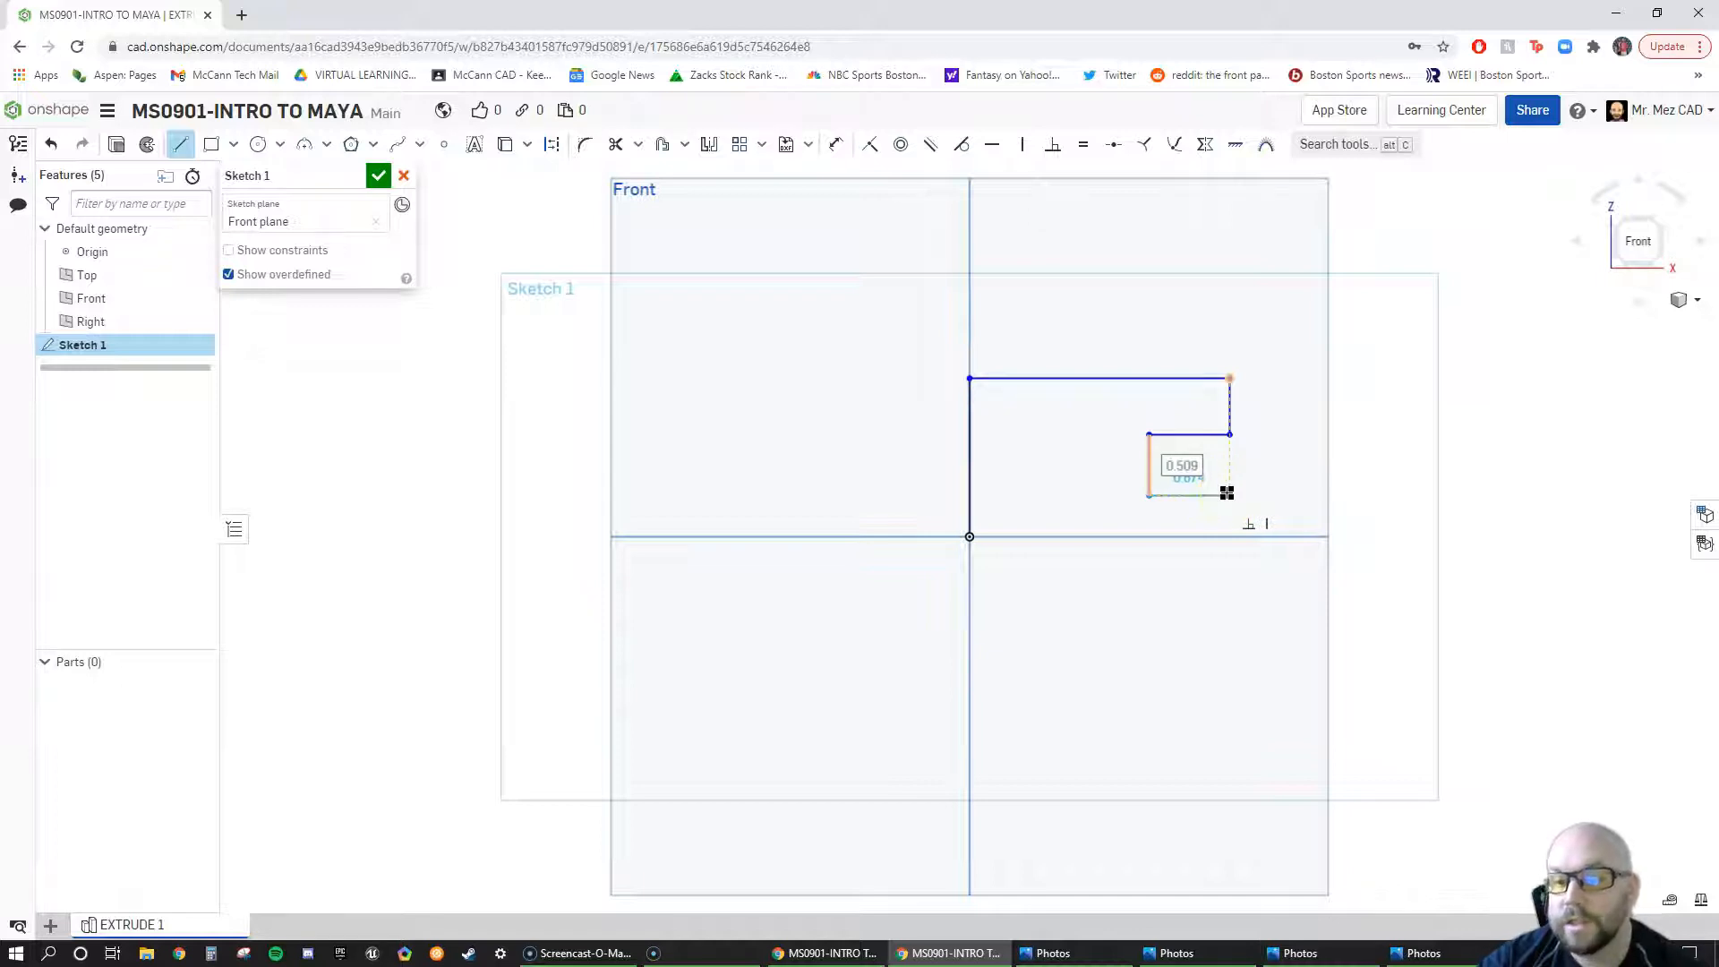
pyautogui.moveTo(1226, 493); pyautogui.dragTo(1261, 493)
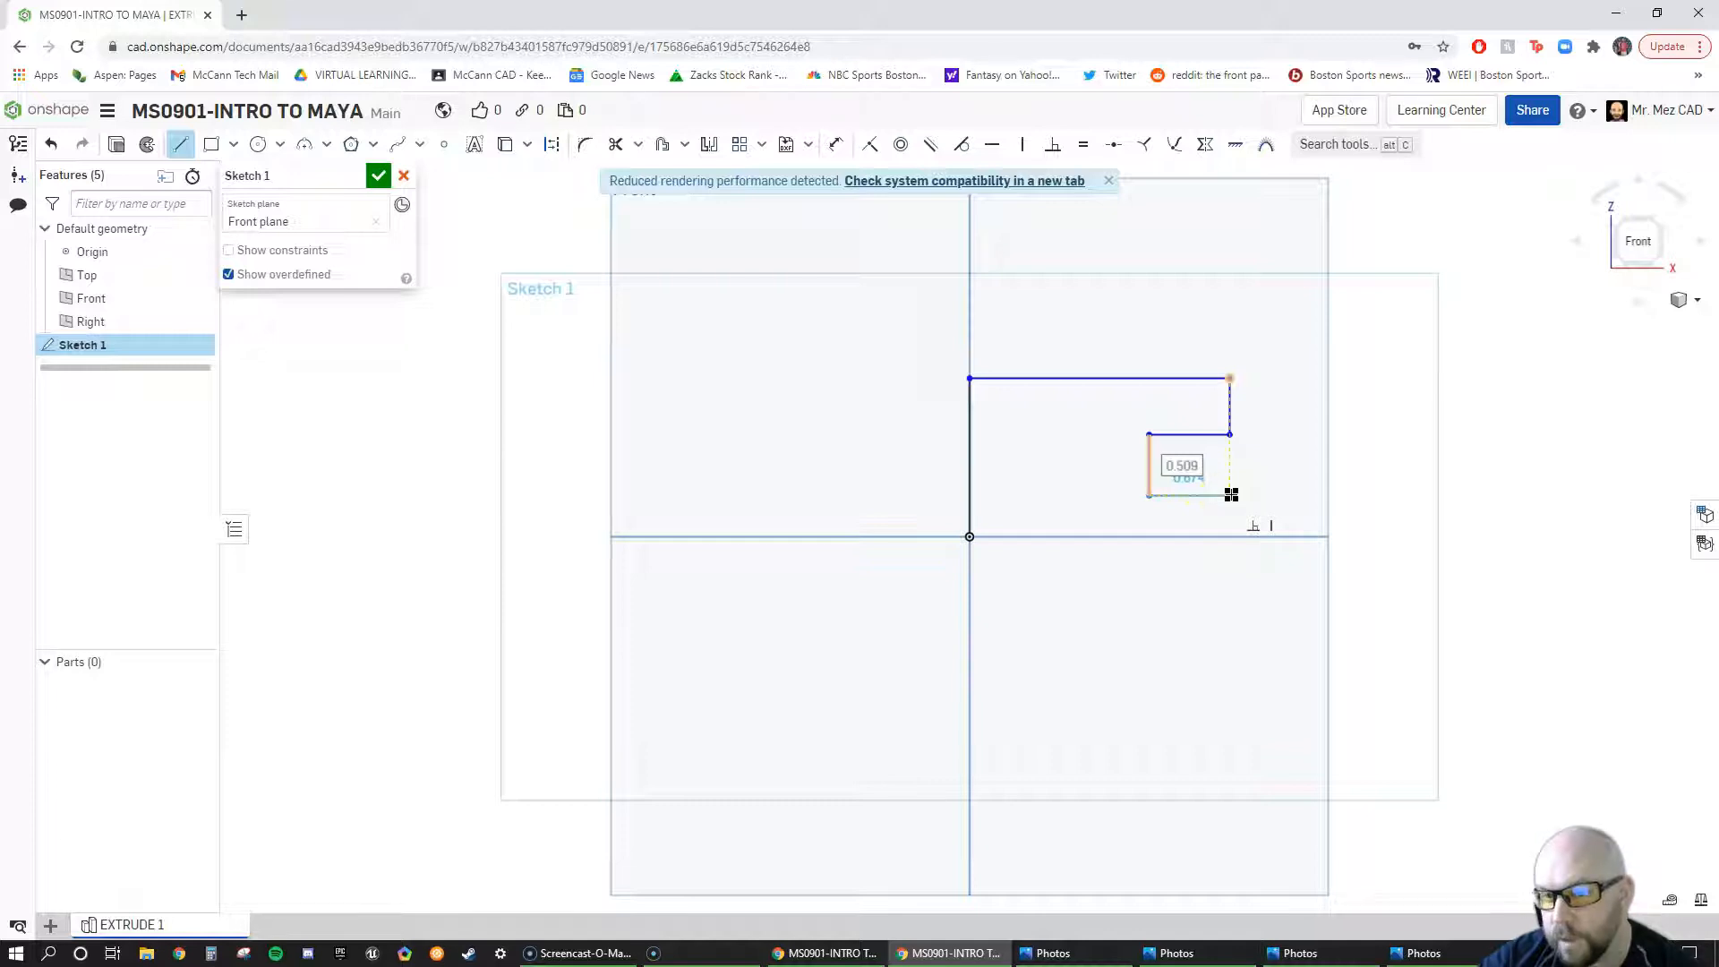
pyautogui.click(1255, 495)
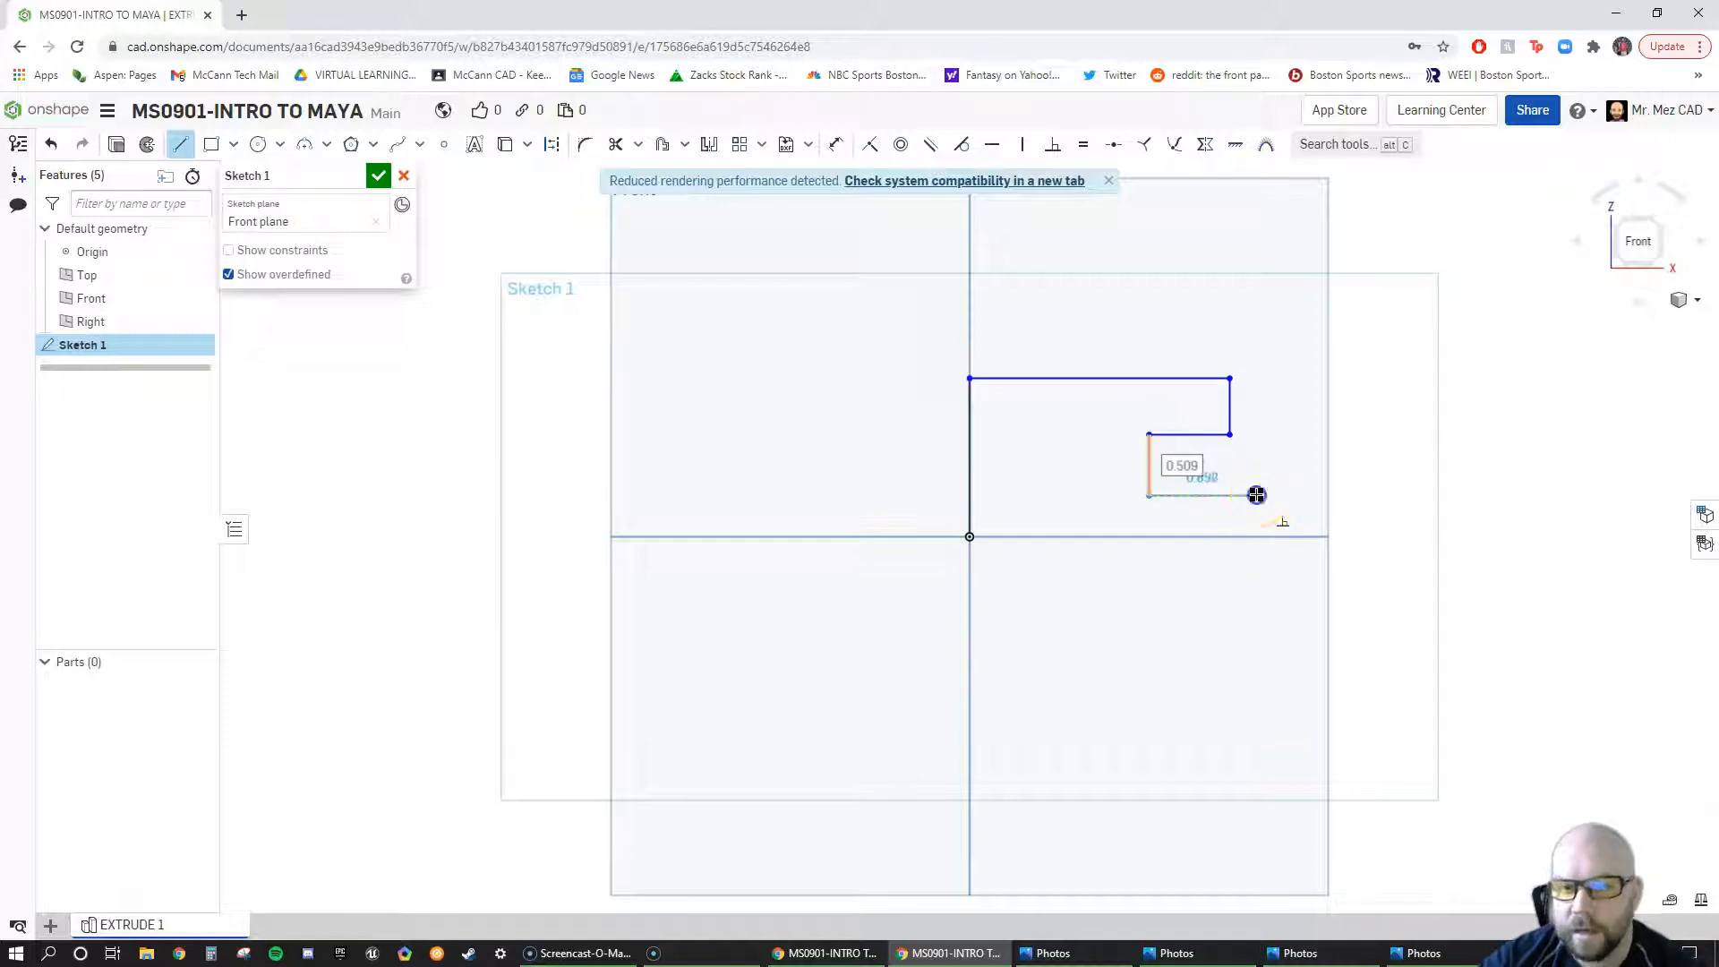
pyautogui.click(1255, 537)
pyautogui.click(969, 537)
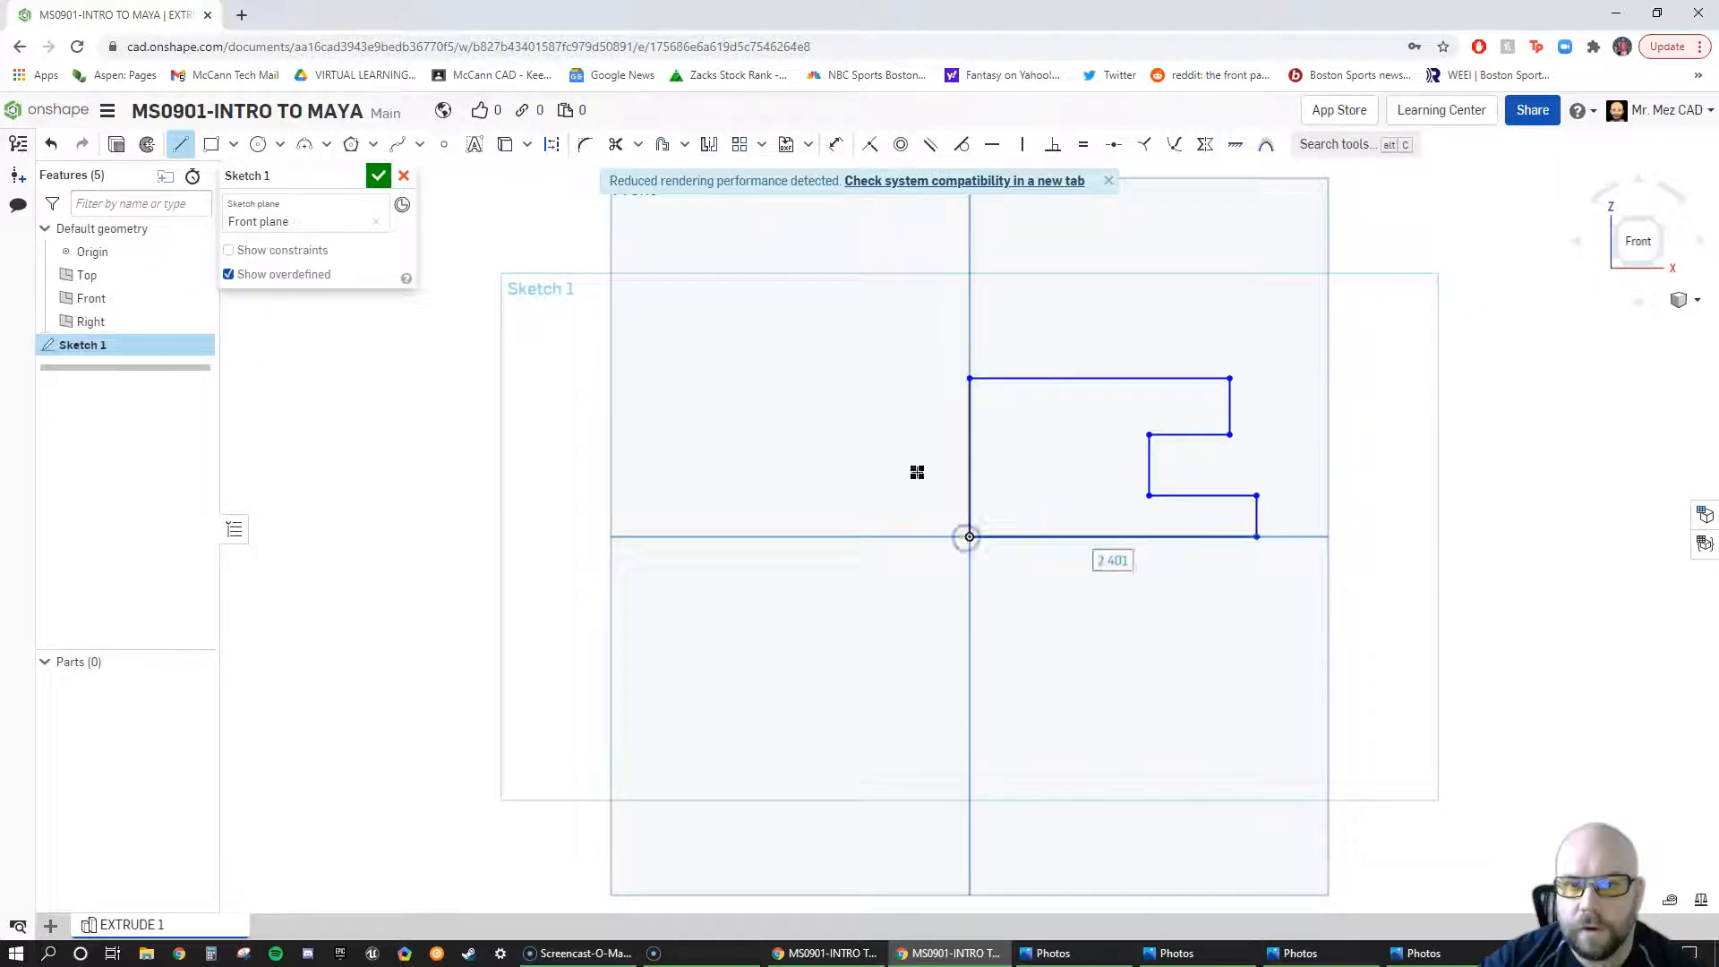
pyautogui.click(1108, 180)
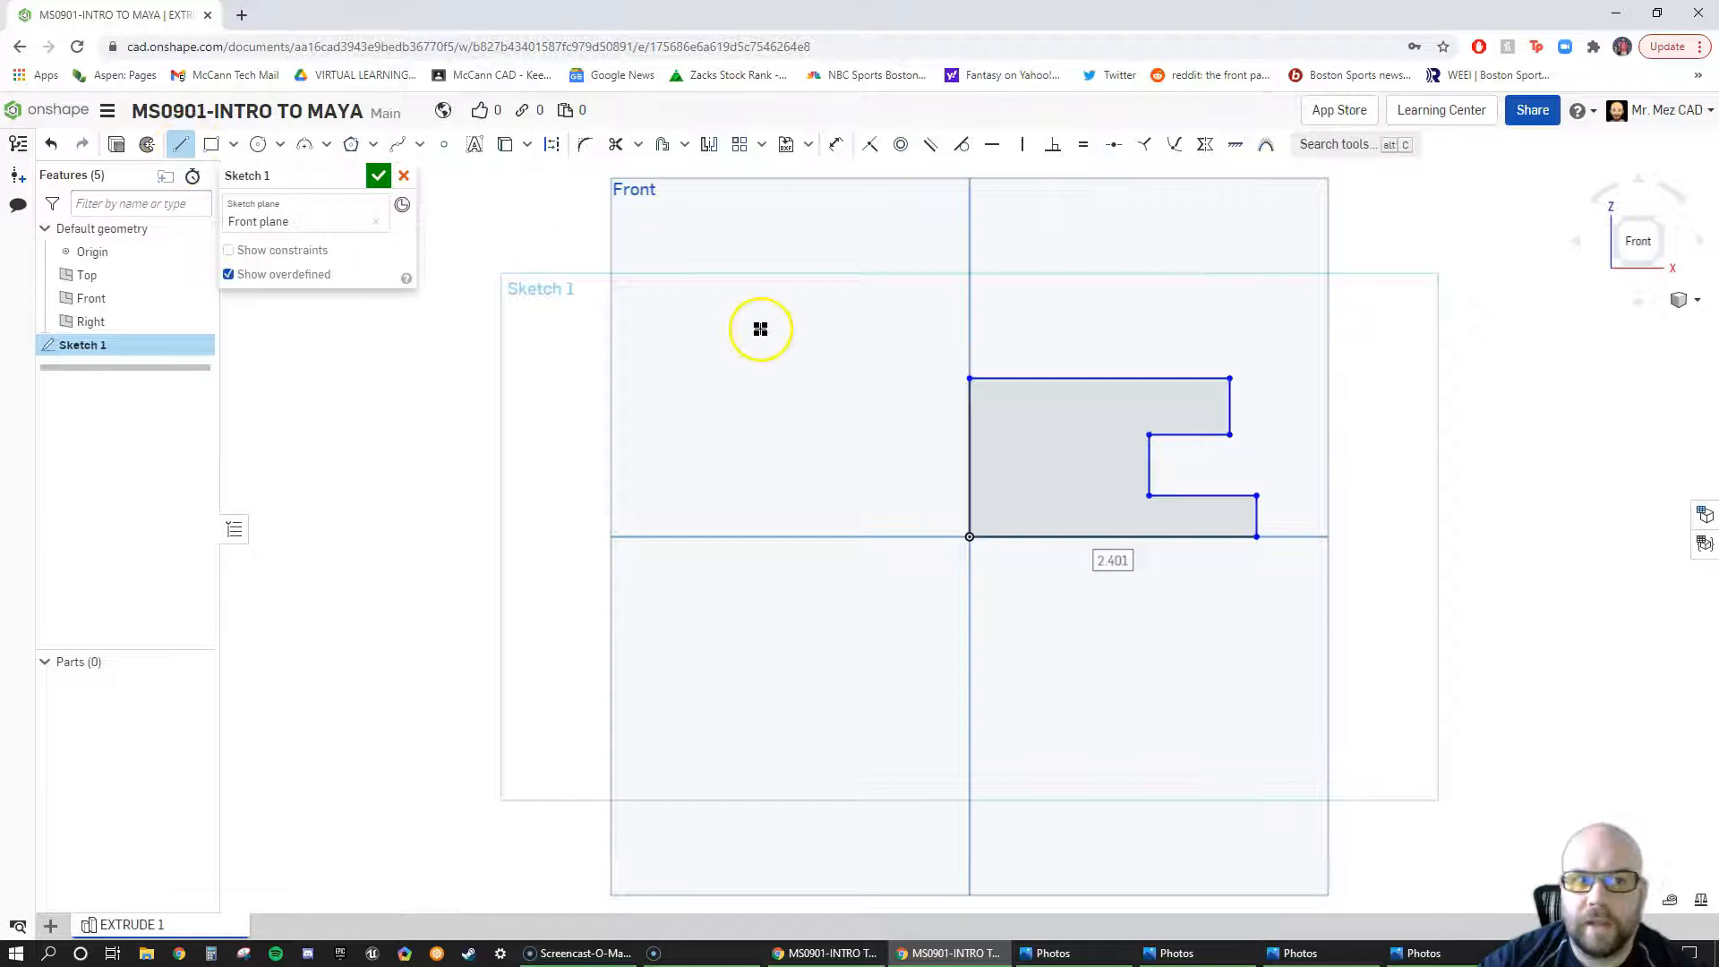
pyautogui.press('Escape')
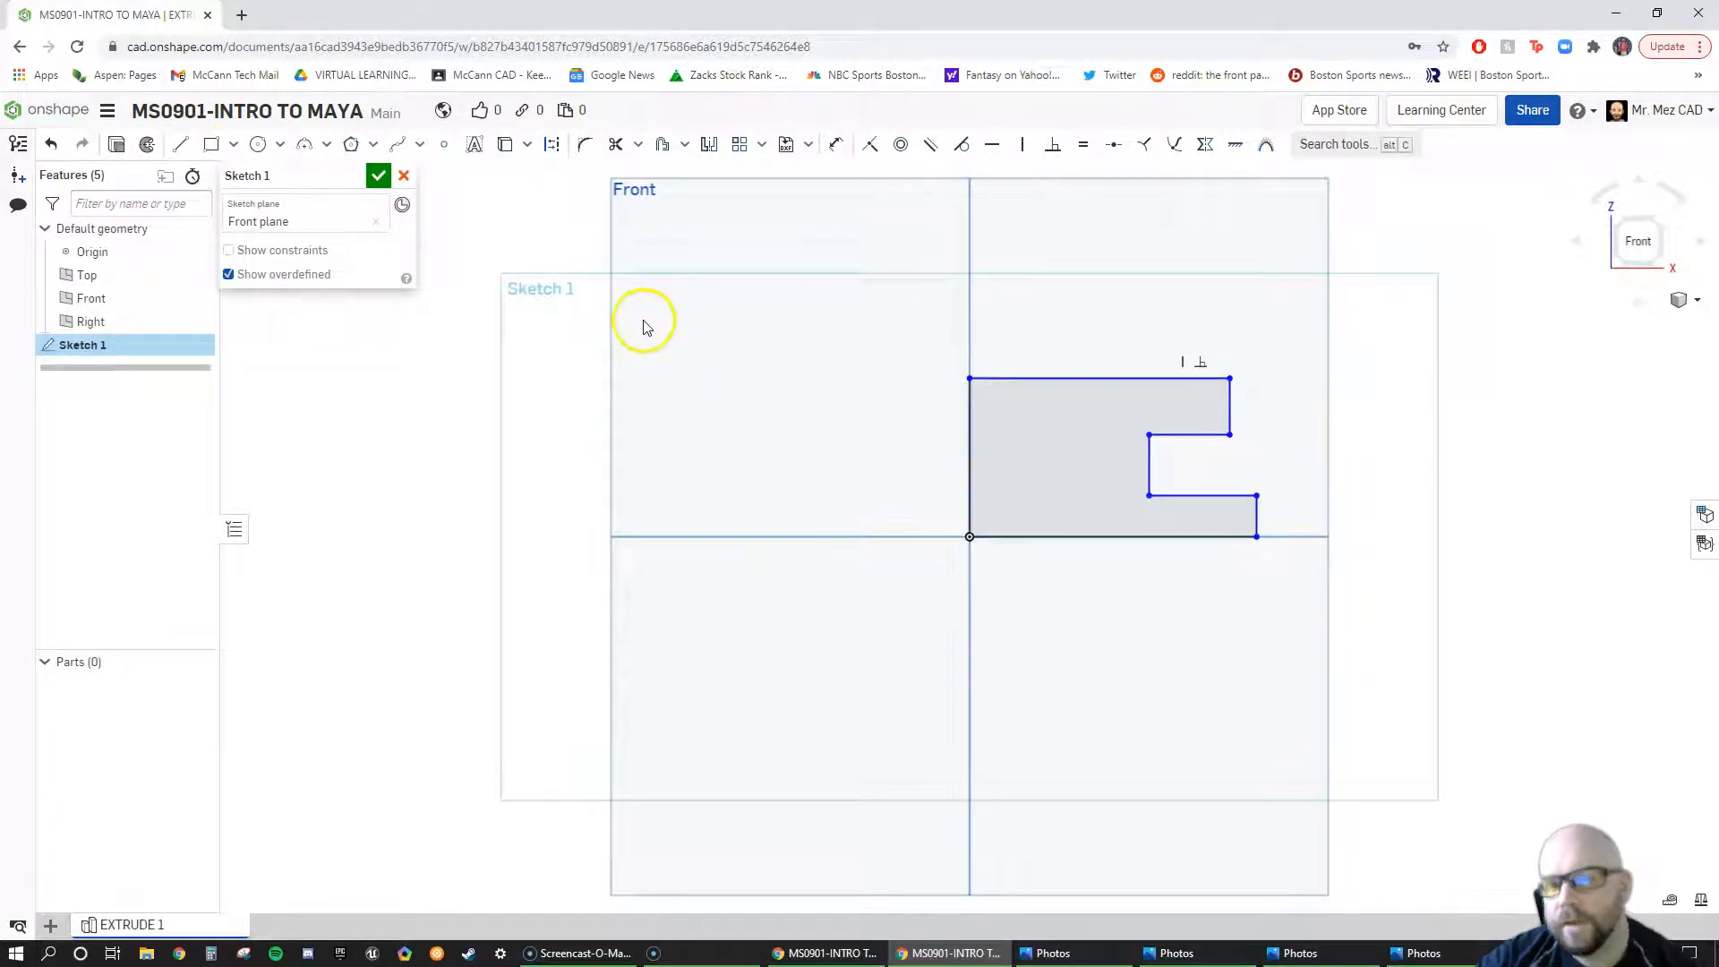
# Step: Try a Vertical constraint between the outer corner points above and below the notch, and undo it
pyautogui.click(967, 455)
pyautogui.click(1077, 538)
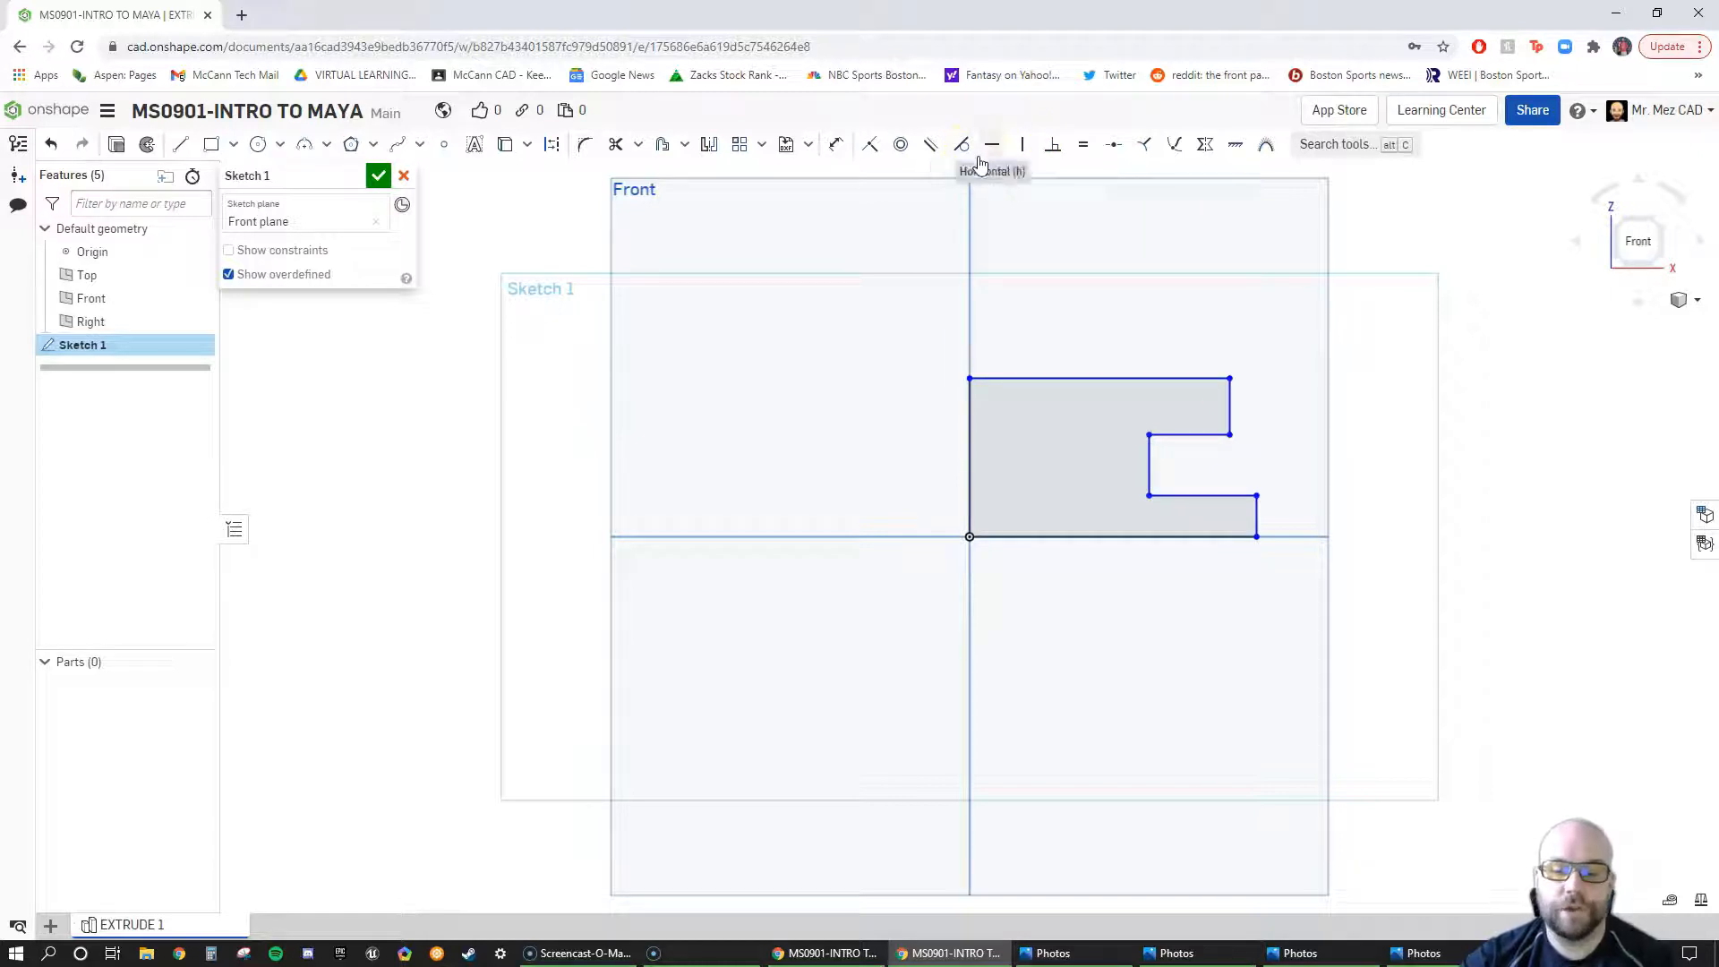
pyautogui.click(1026, 149)
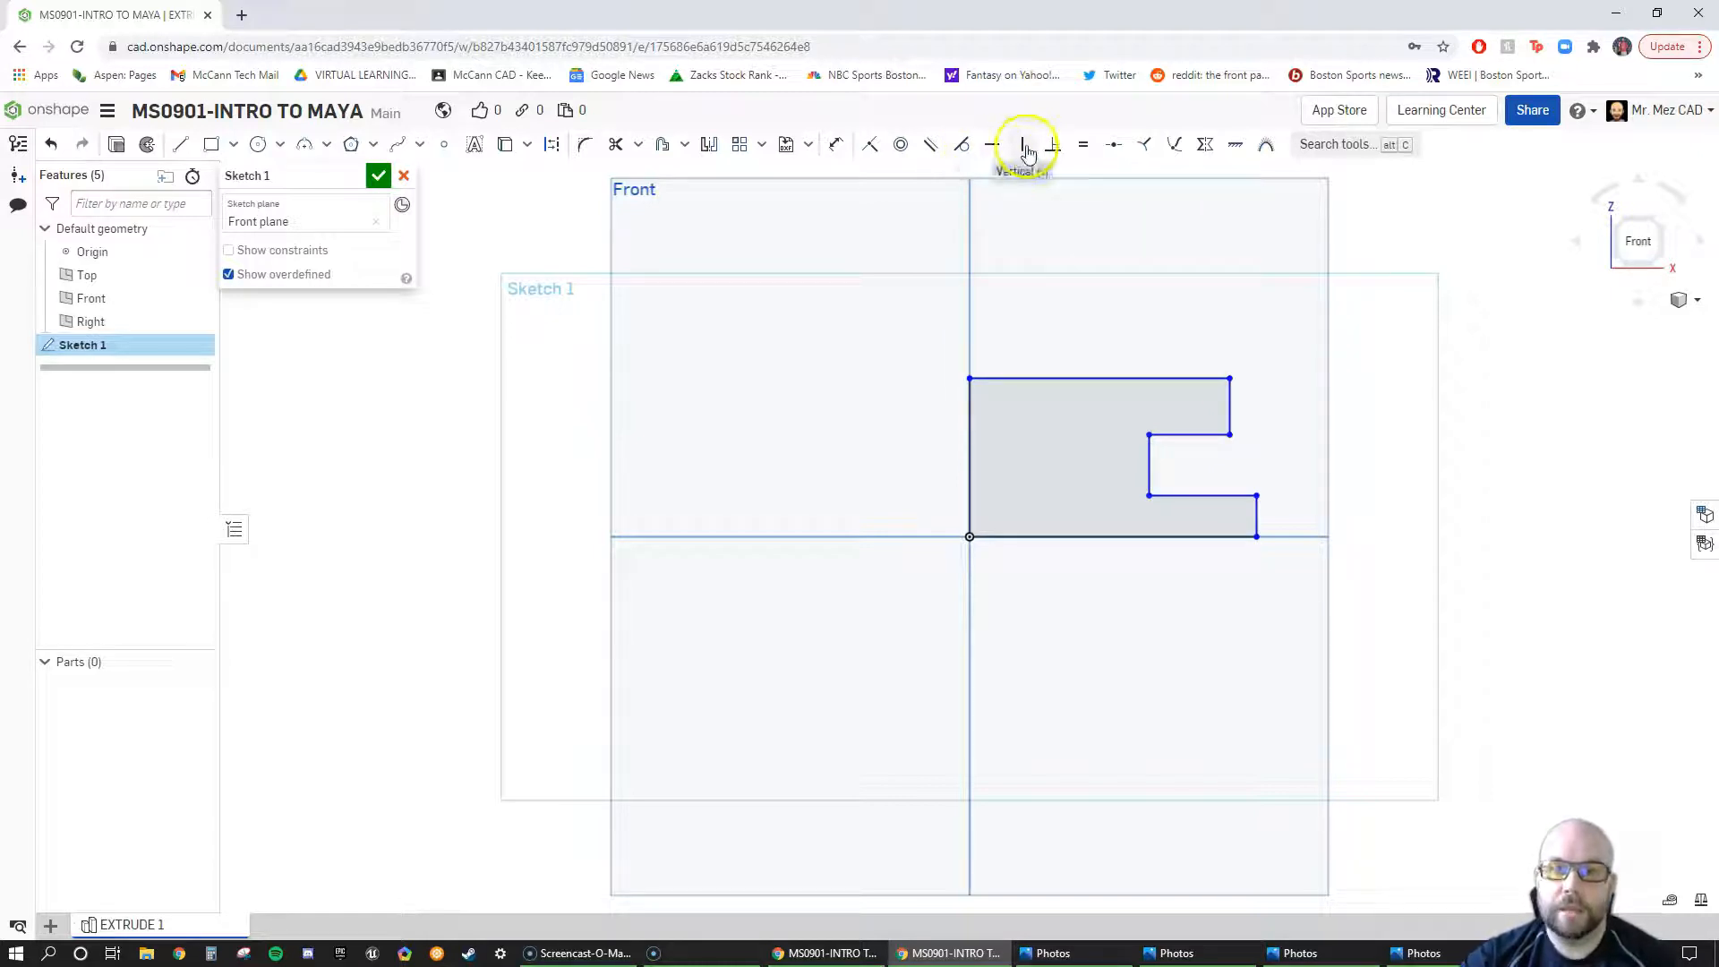
pyautogui.click(1256, 495)
pyautogui.click(1228, 434)
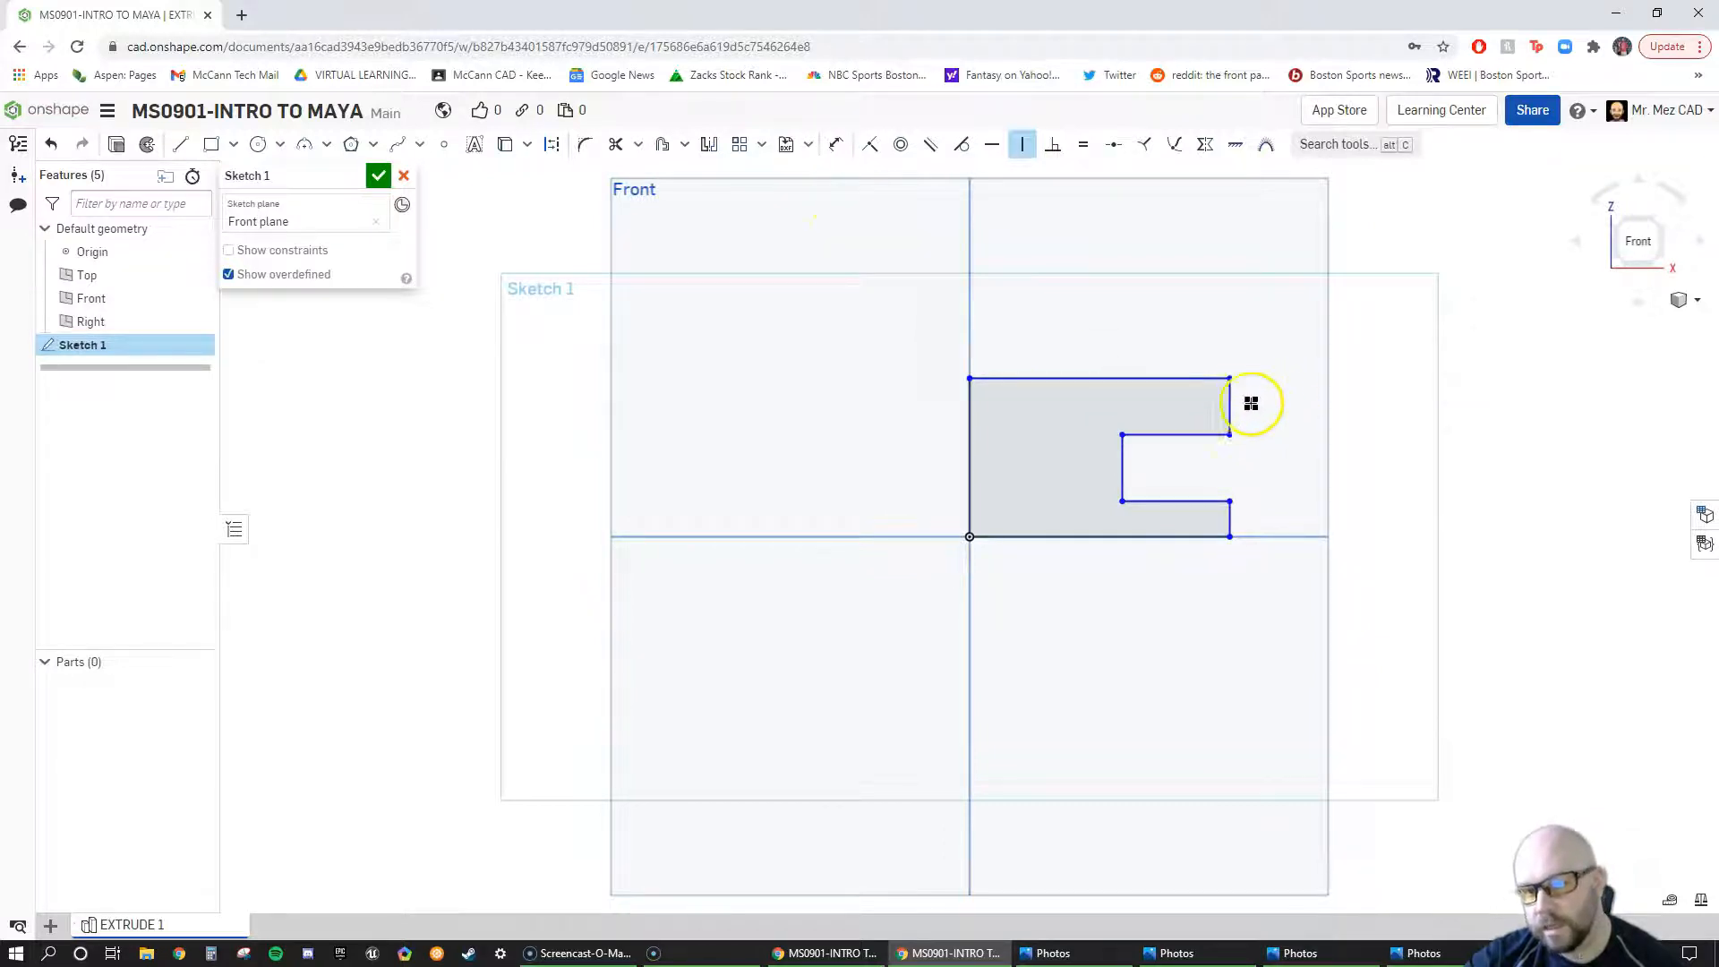
pyautogui.click(1230, 454)
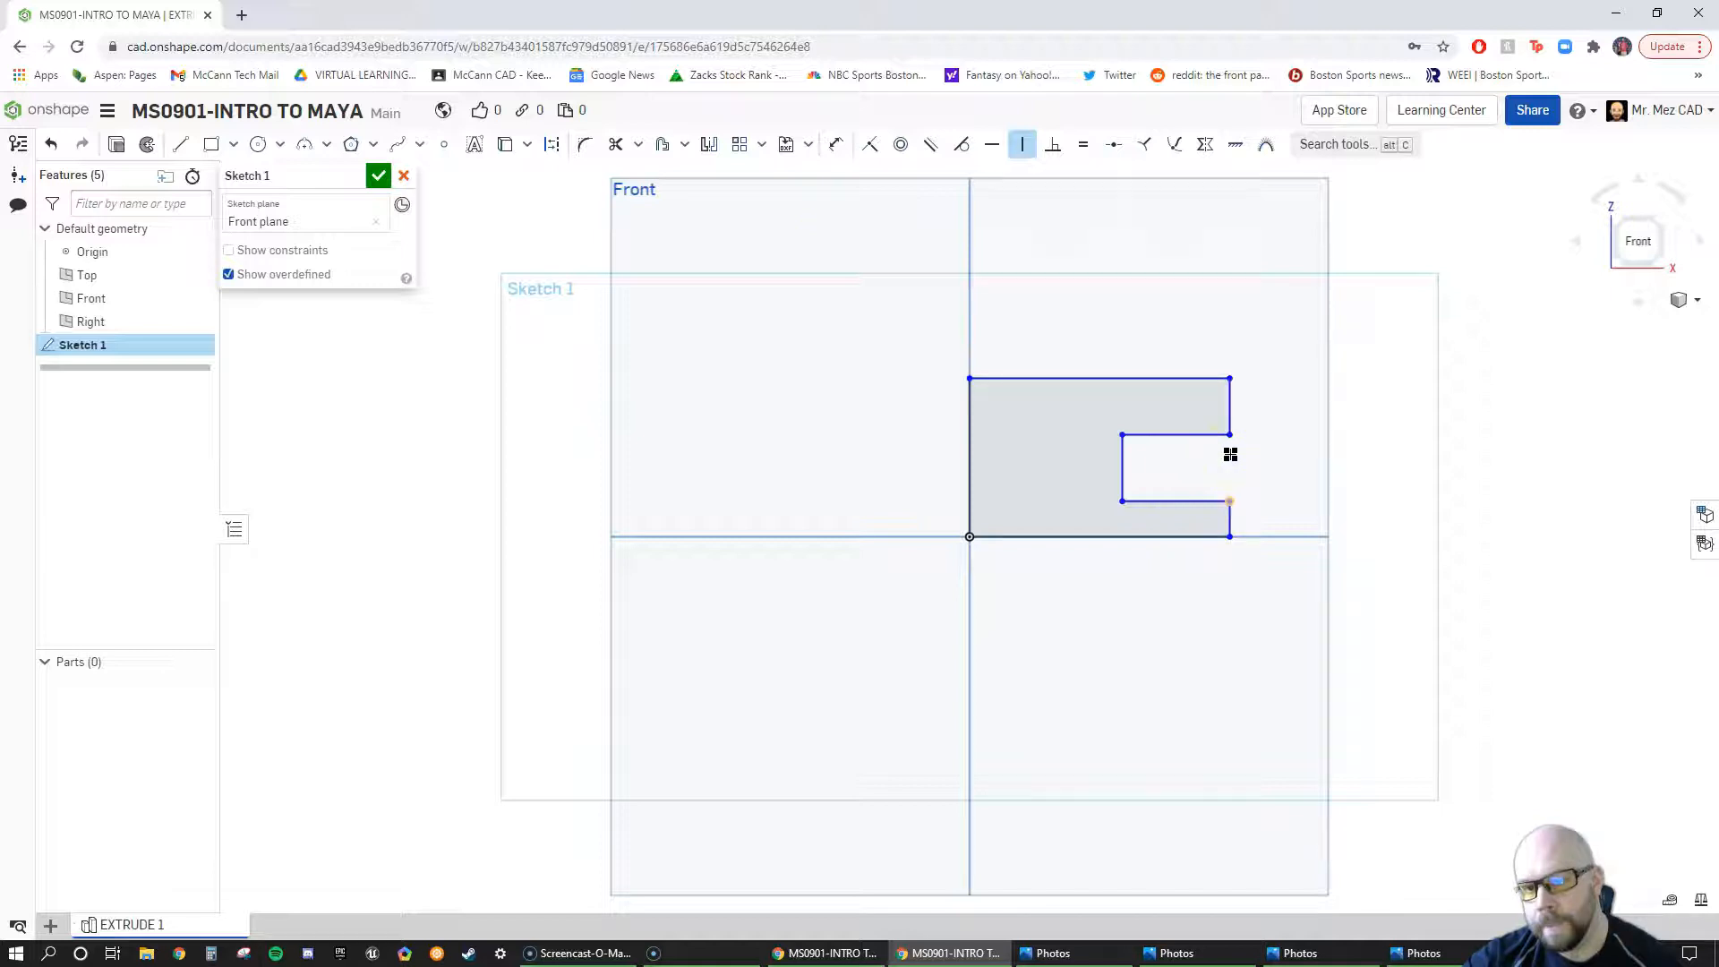
pyautogui.press('Escape')
pyautogui.hotkey('ctrl', 'z')
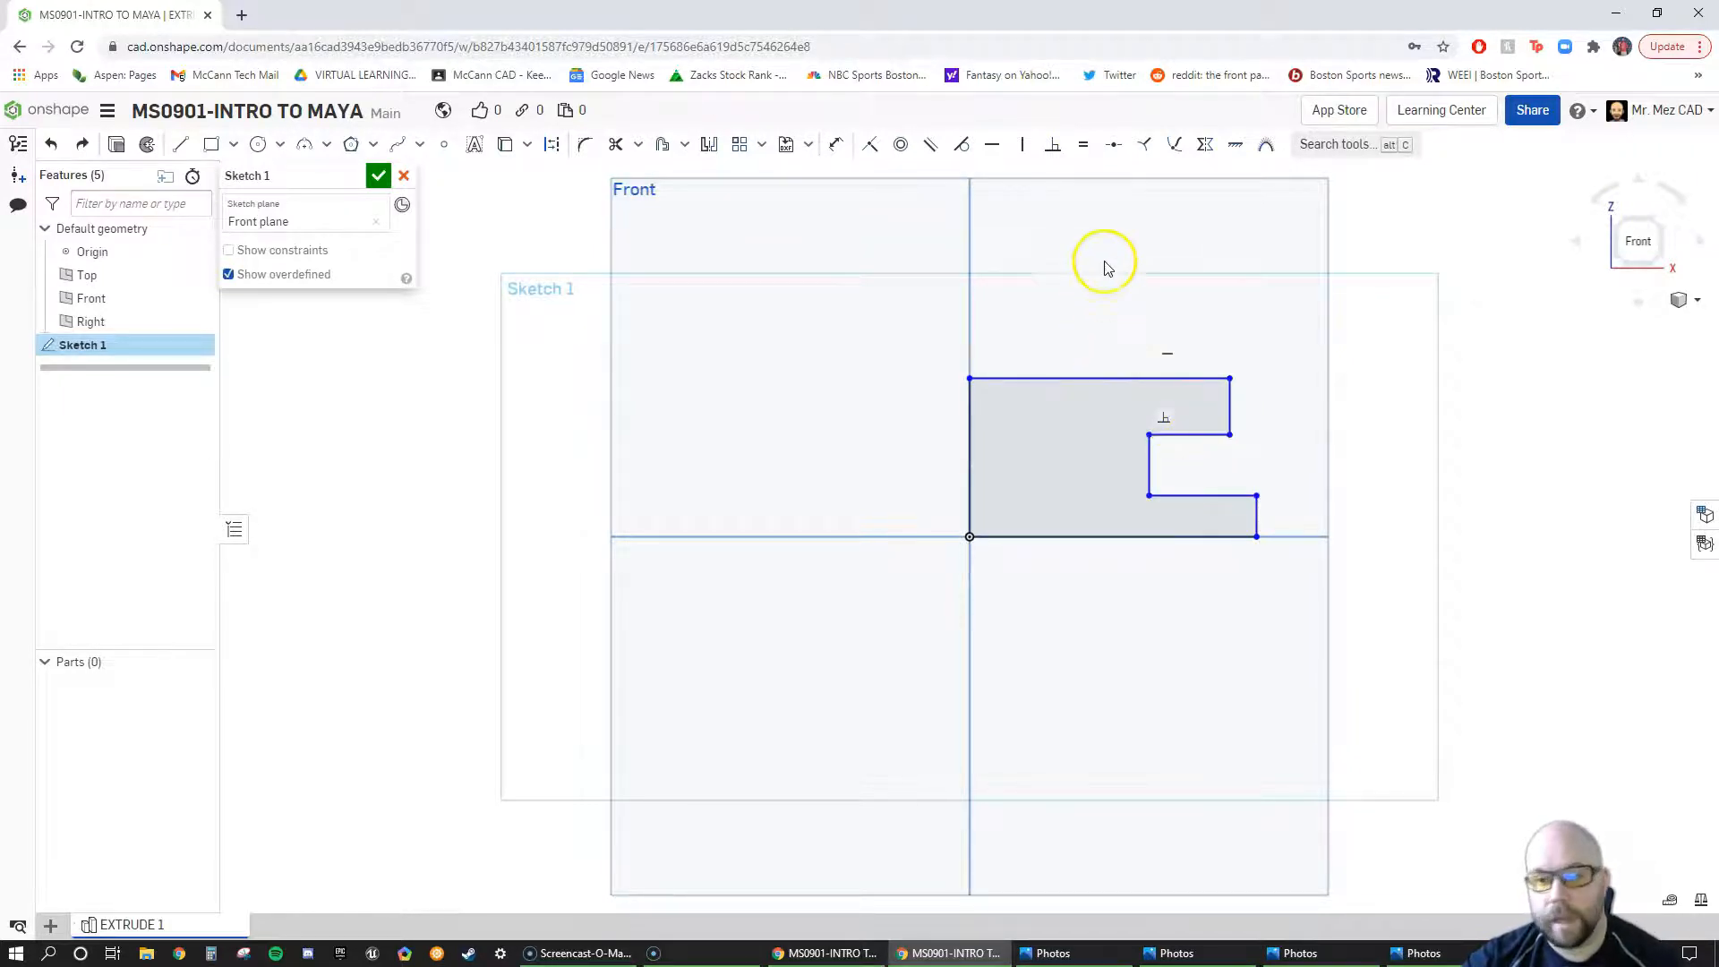
# Step: Try an Equal constraint on the two horizontal edges of the notch, and undo it
pyautogui.click(1083, 146)
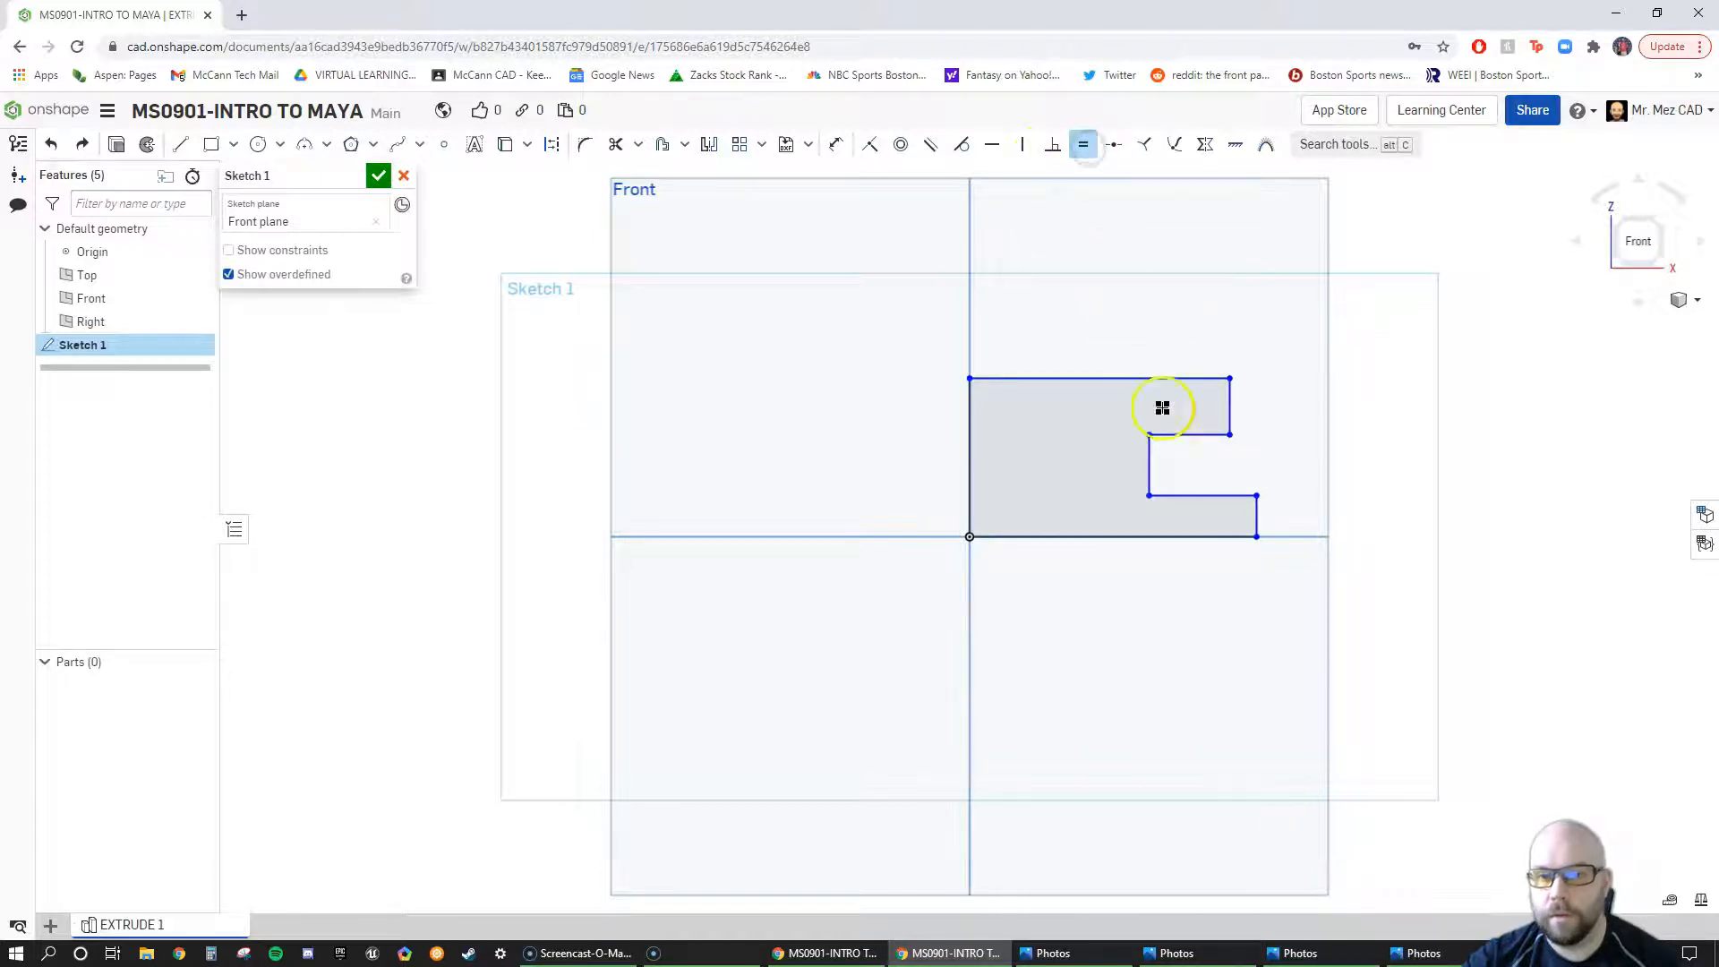
pyautogui.click(1191, 493)
pyautogui.click(1192, 434)
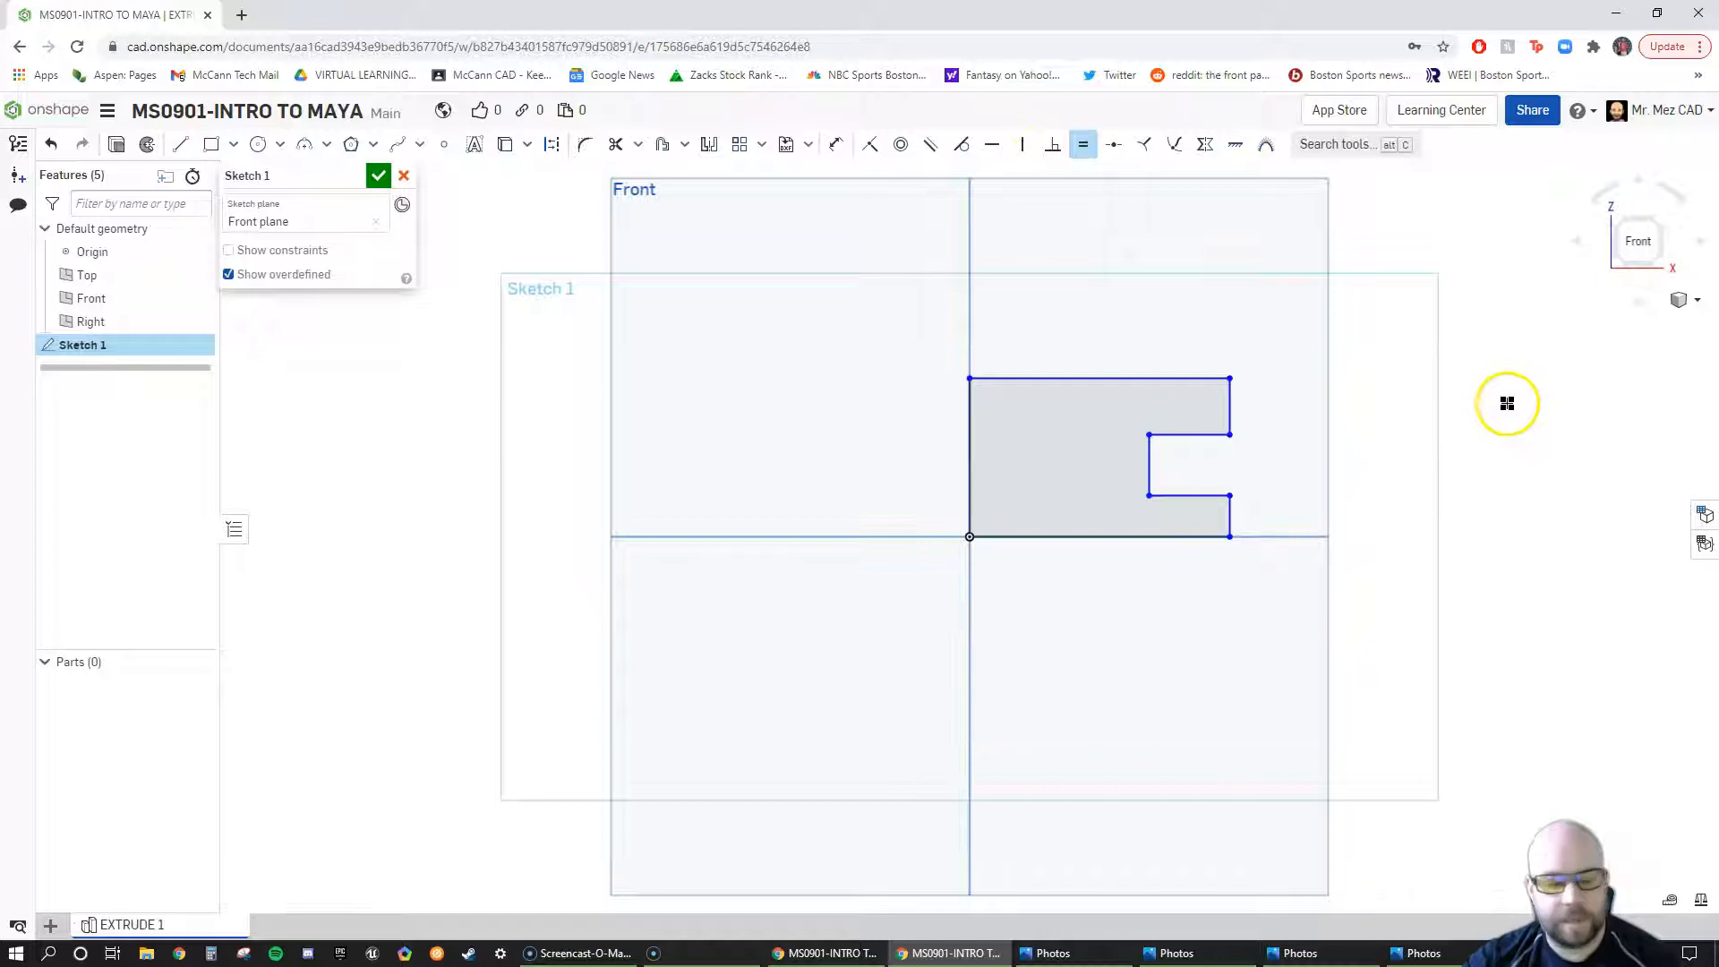
pyautogui.hotkey('ctrl', 'z')
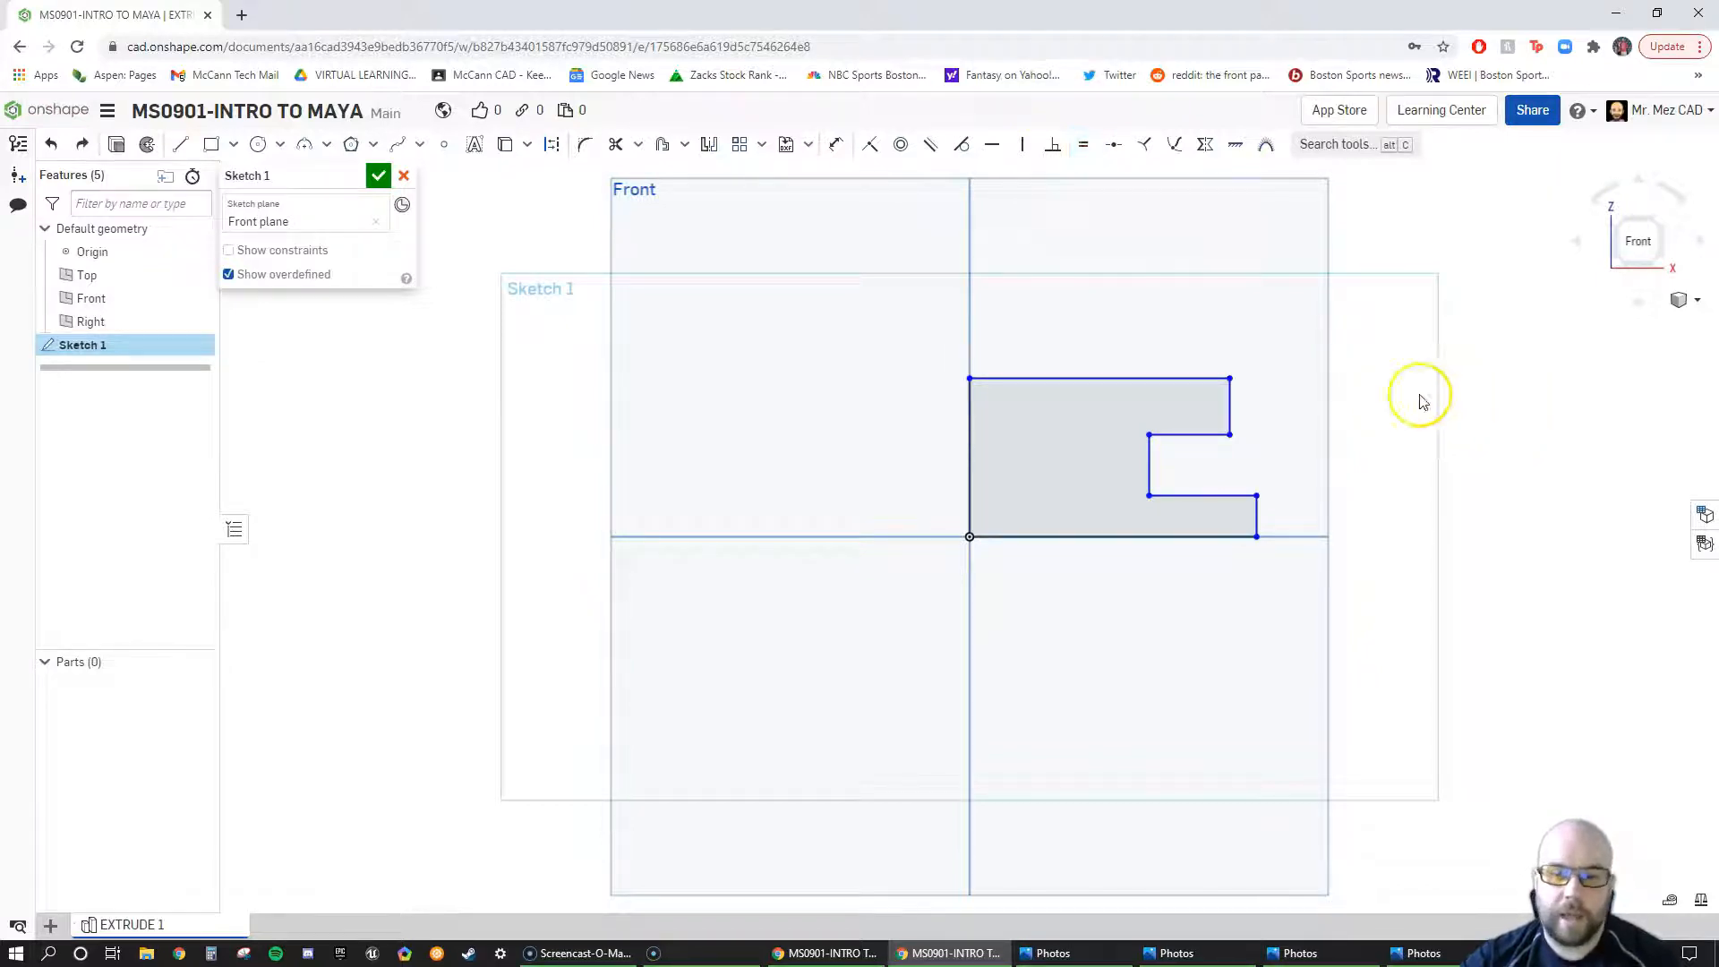
# Step: Apply an Equal constraint between the profile's top edge and its base edge
pyautogui.click(1084, 148)
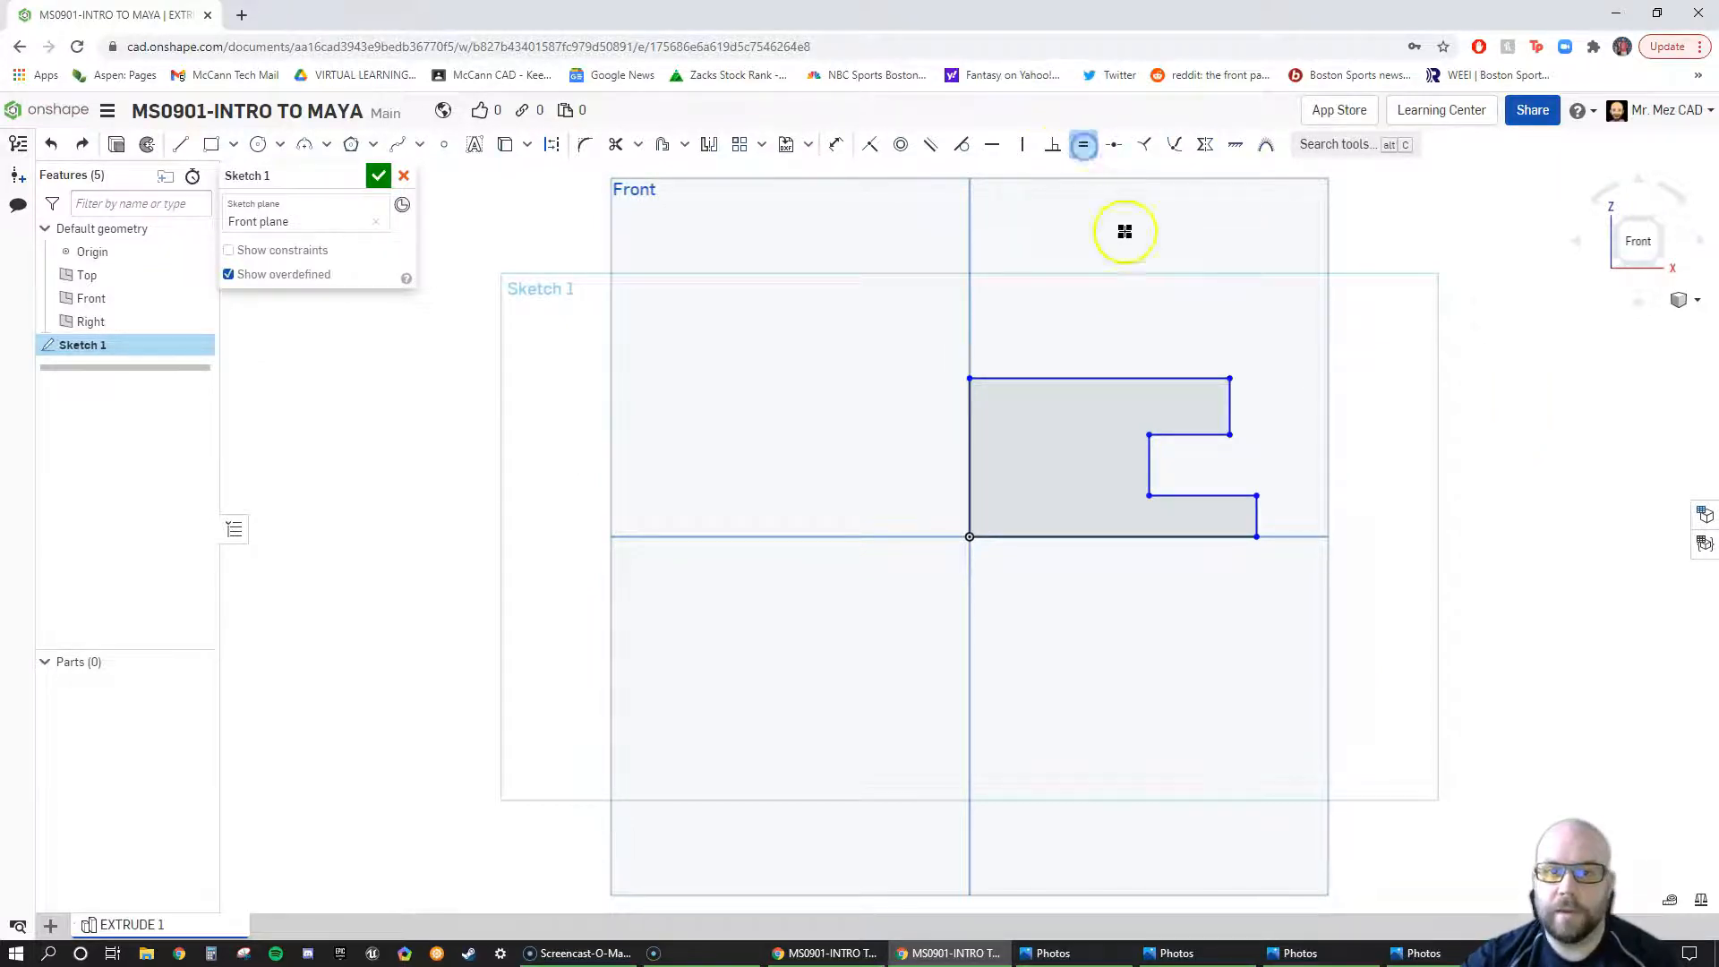
pyautogui.click(1150, 380)
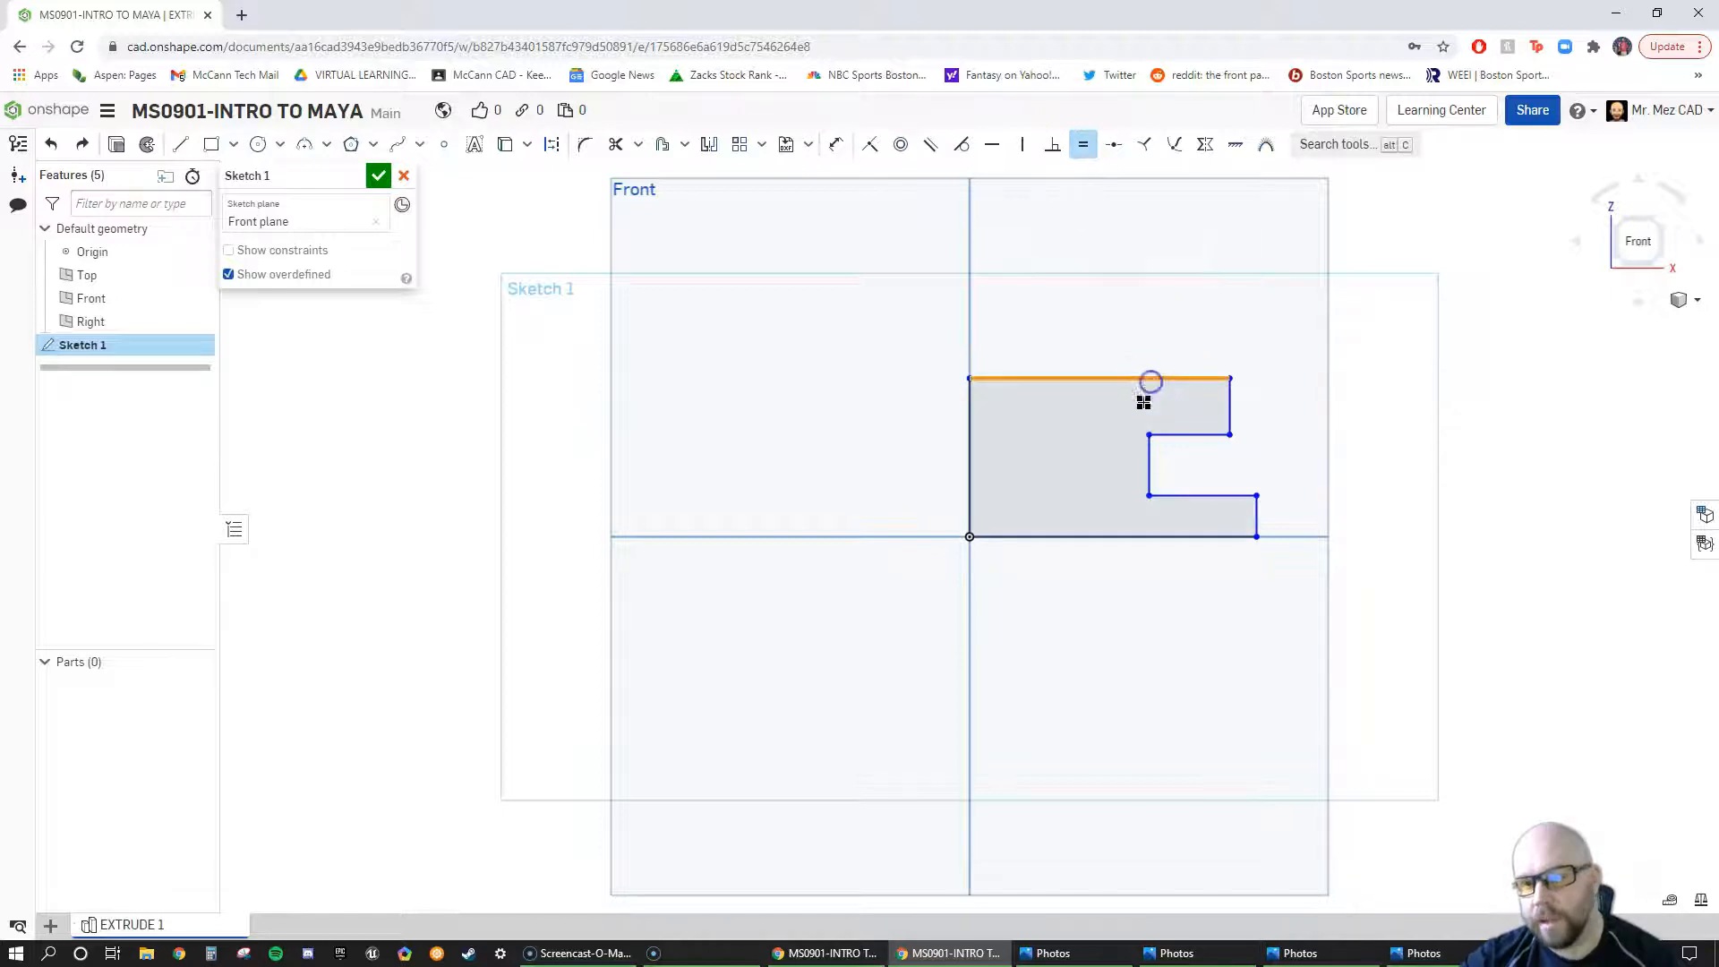
pyautogui.click(1146, 537)
pyautogui.click(1515, 450)
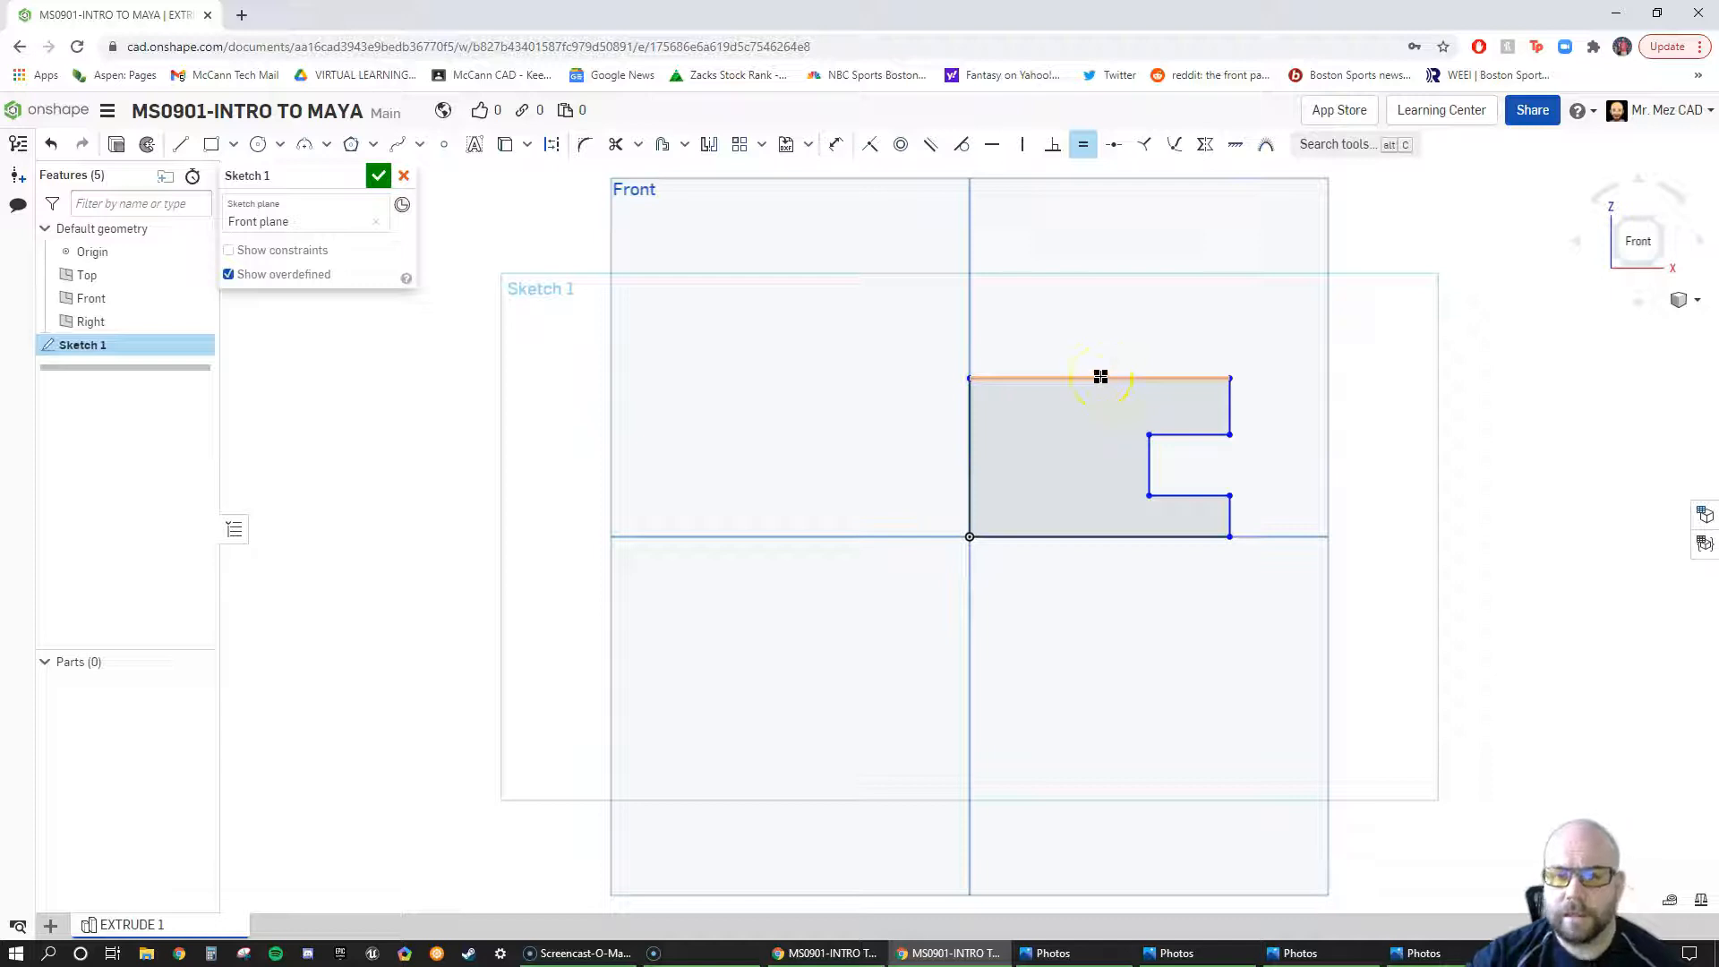
pyautogui.click(1189, 493)
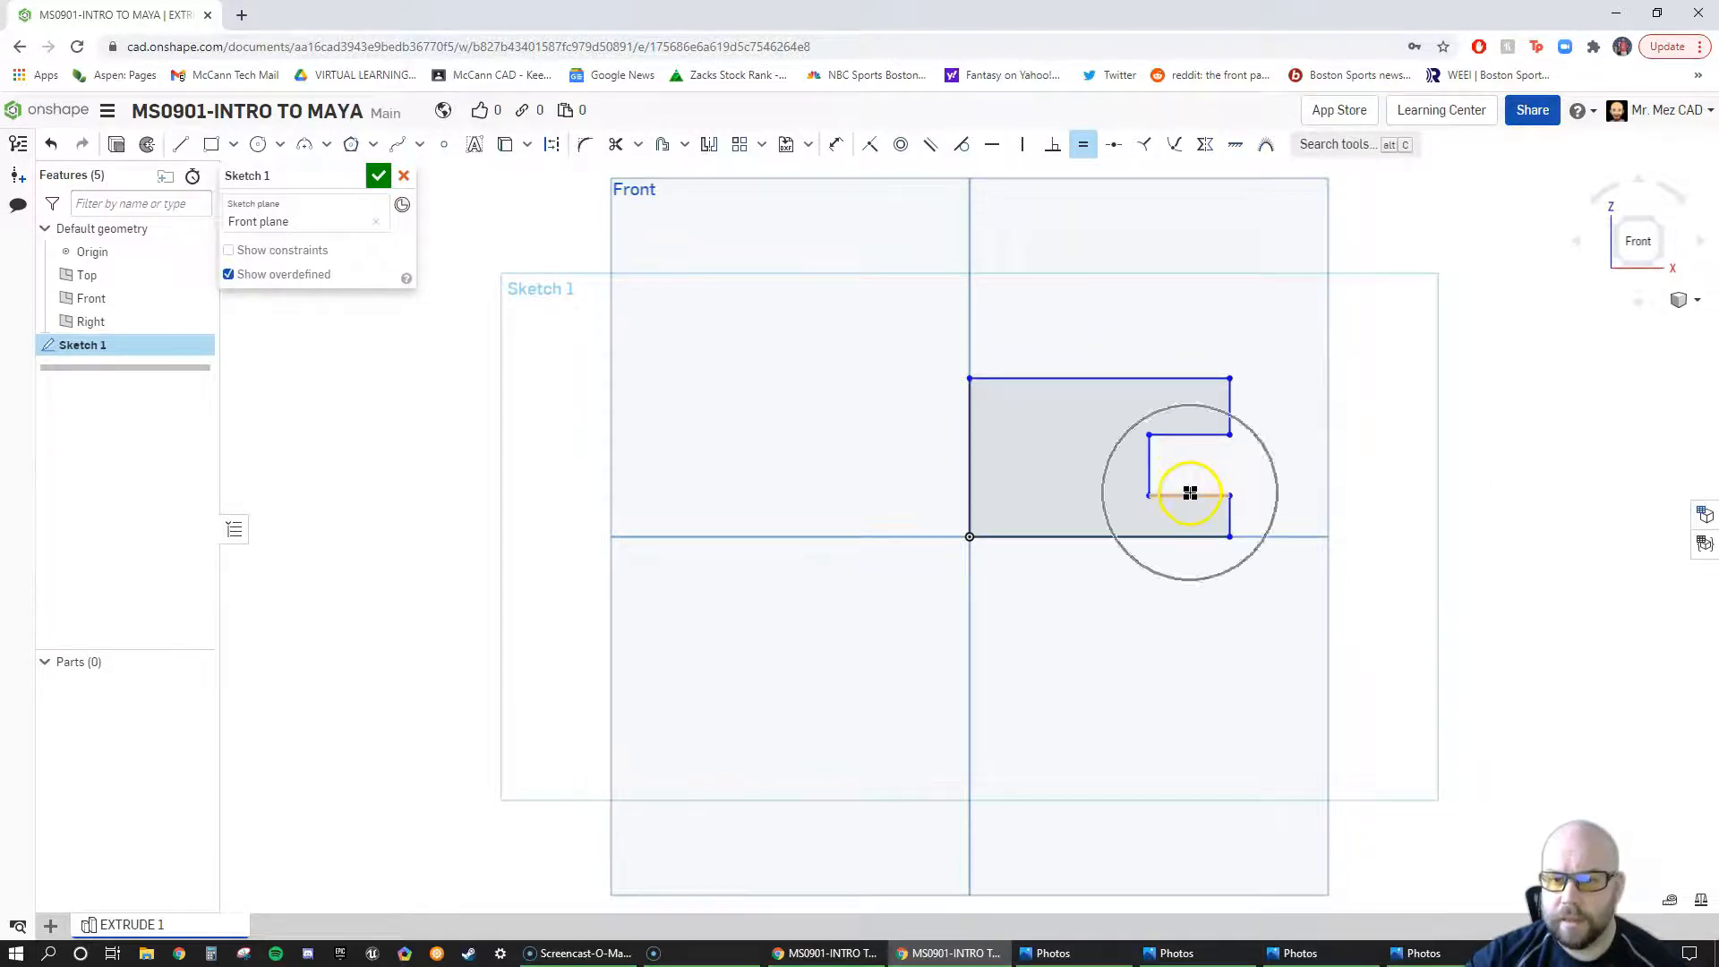
pyautogui.click(1166, 537)
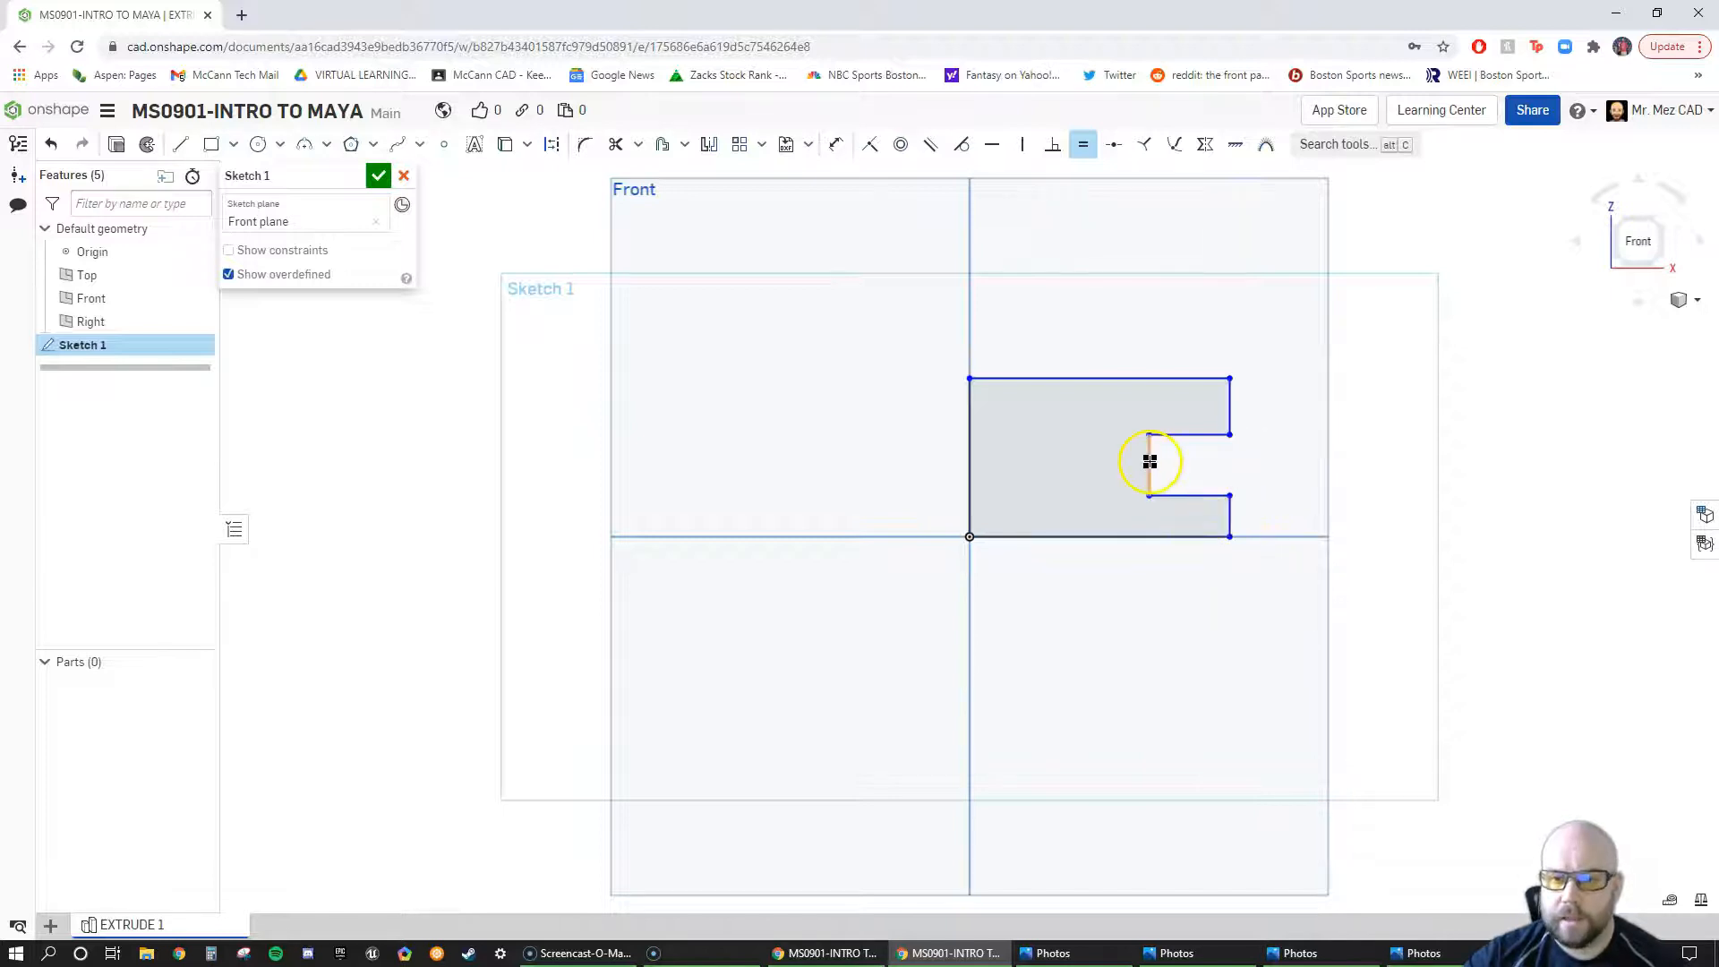
pyautogui.click(967, 434)
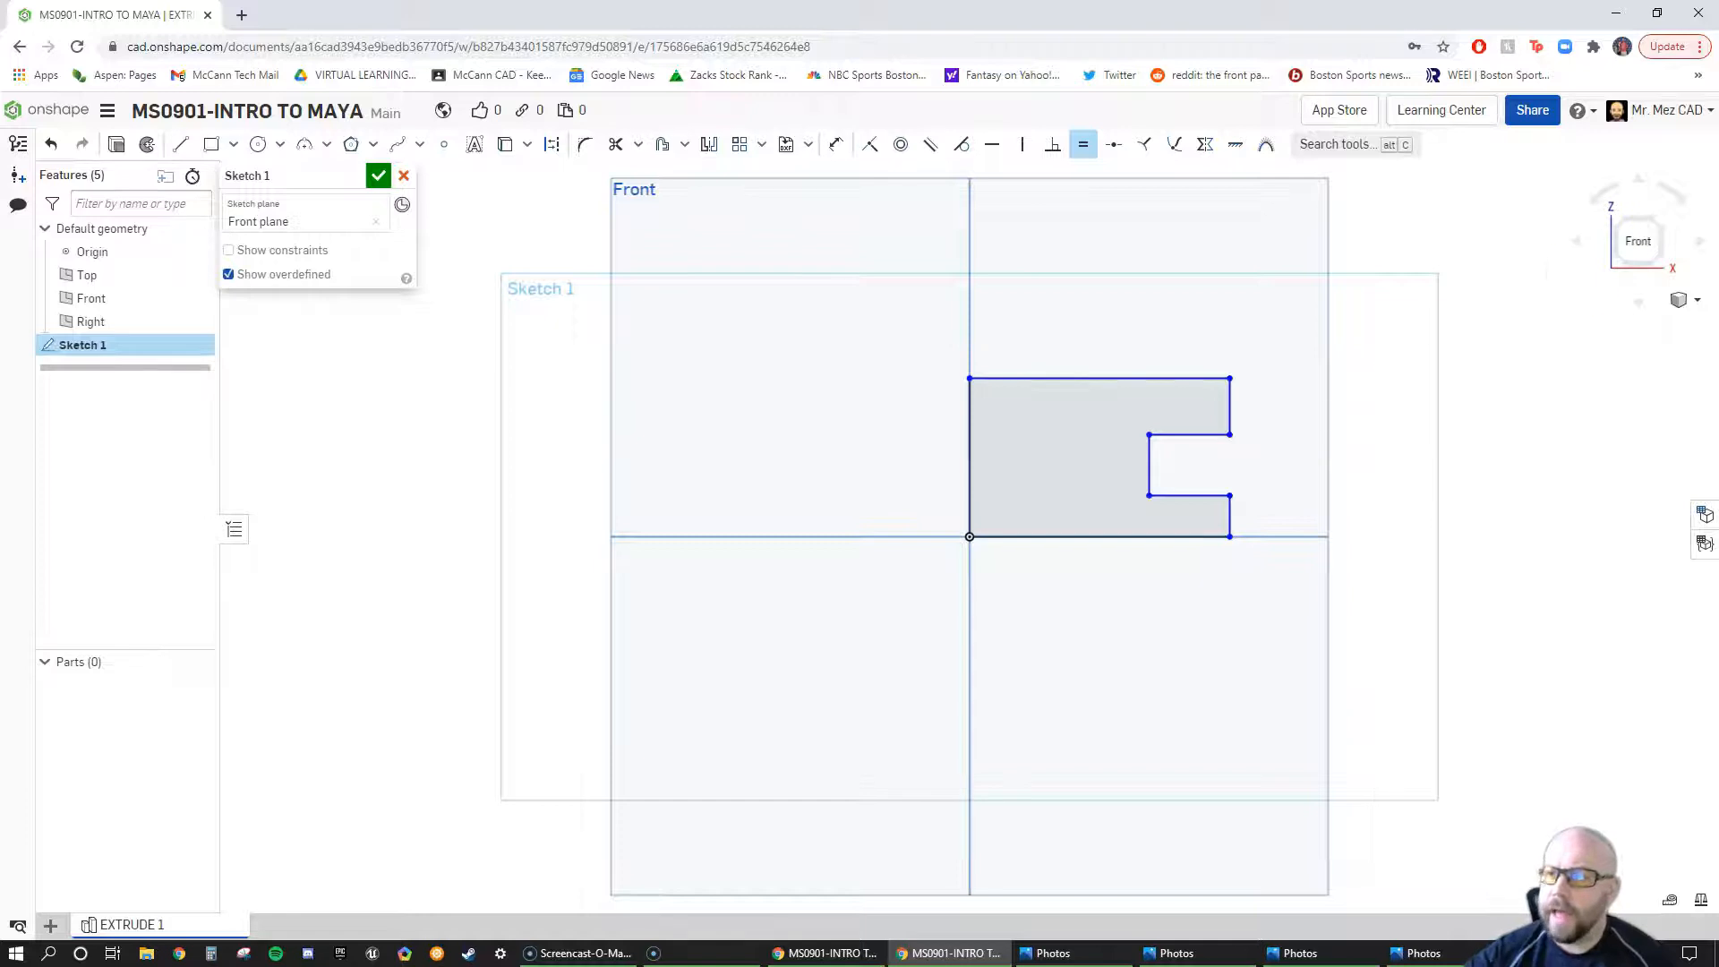
# Step: Switch to the EXTRUDE 1.PNG reference drawing in Photos, examine the block and notch dimensions, and return to the Onshape sketch
pyautogui.moveTo(1718, 277)
pyautogui.mouseDown()
pyautogui.moveTo(1513, 283)
pyautogui.moveTo(778, 192)
pyautogui.moveTo(537, 7)
pyautogui.moveTo(499, 7)
pyautogui.mouseUp()
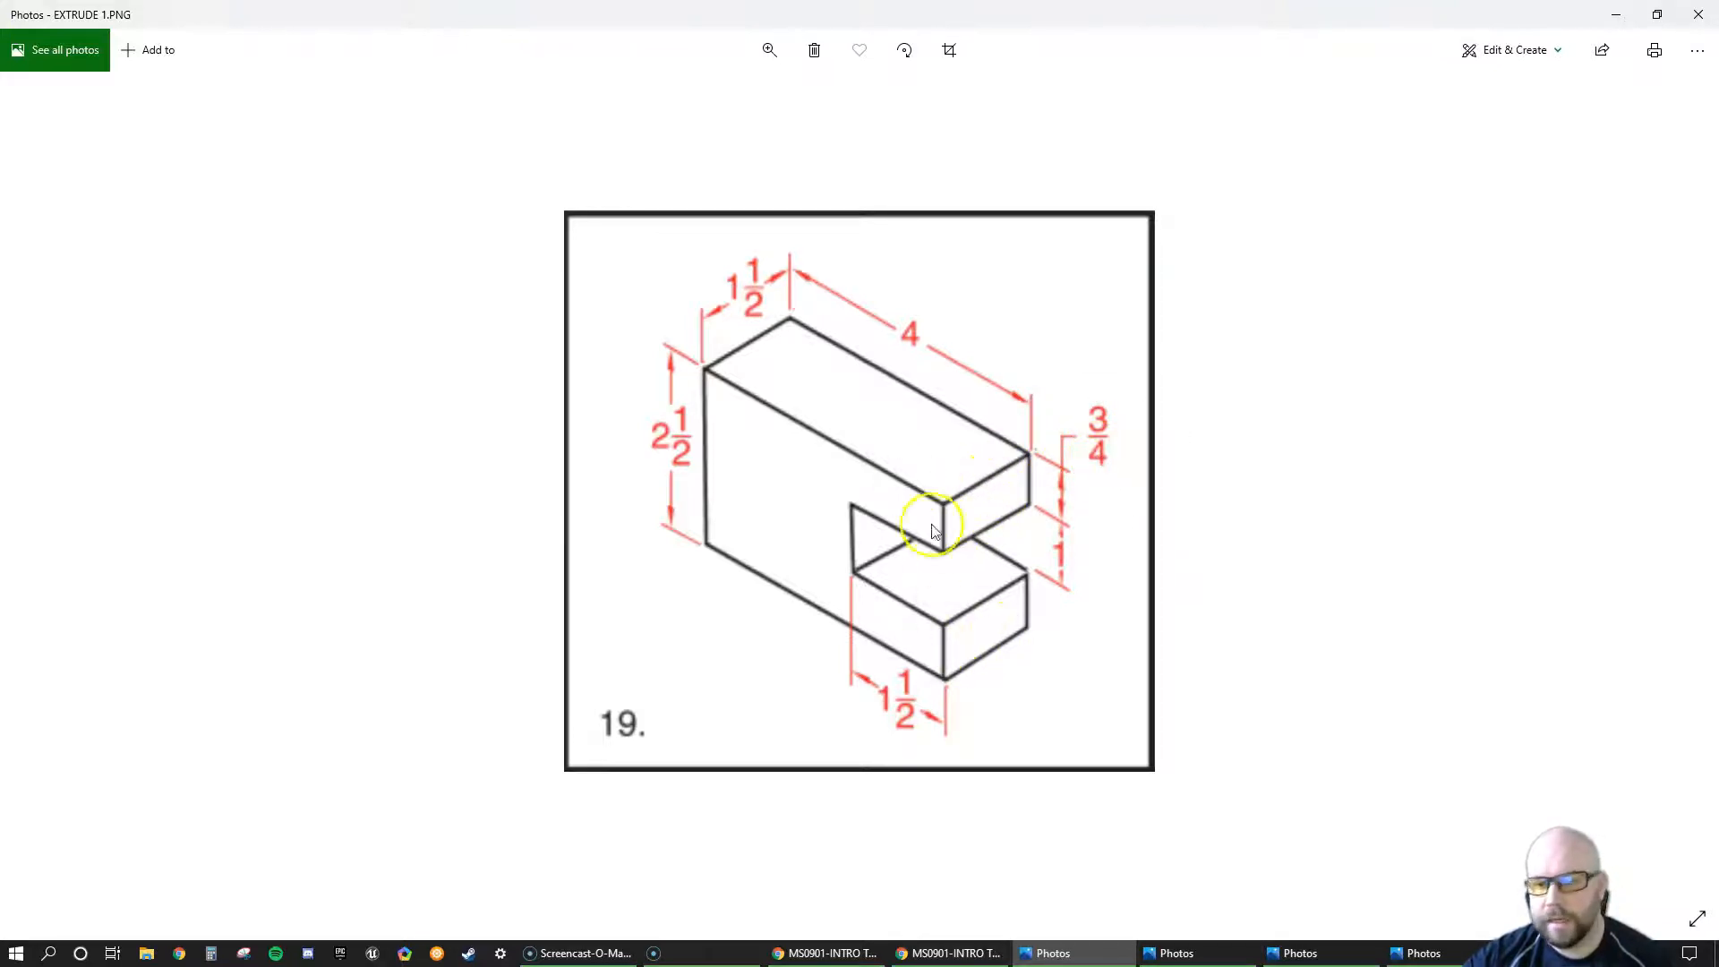
pyautogui.doubleClick(917, 11)
pyautogui.moveTo(993, 94)
pyautogui.mouseDown()
pyautogui.moveTo(1718, 285)
pyautogui.moveTo(1718, 313)
pyautogui.mouseUp()
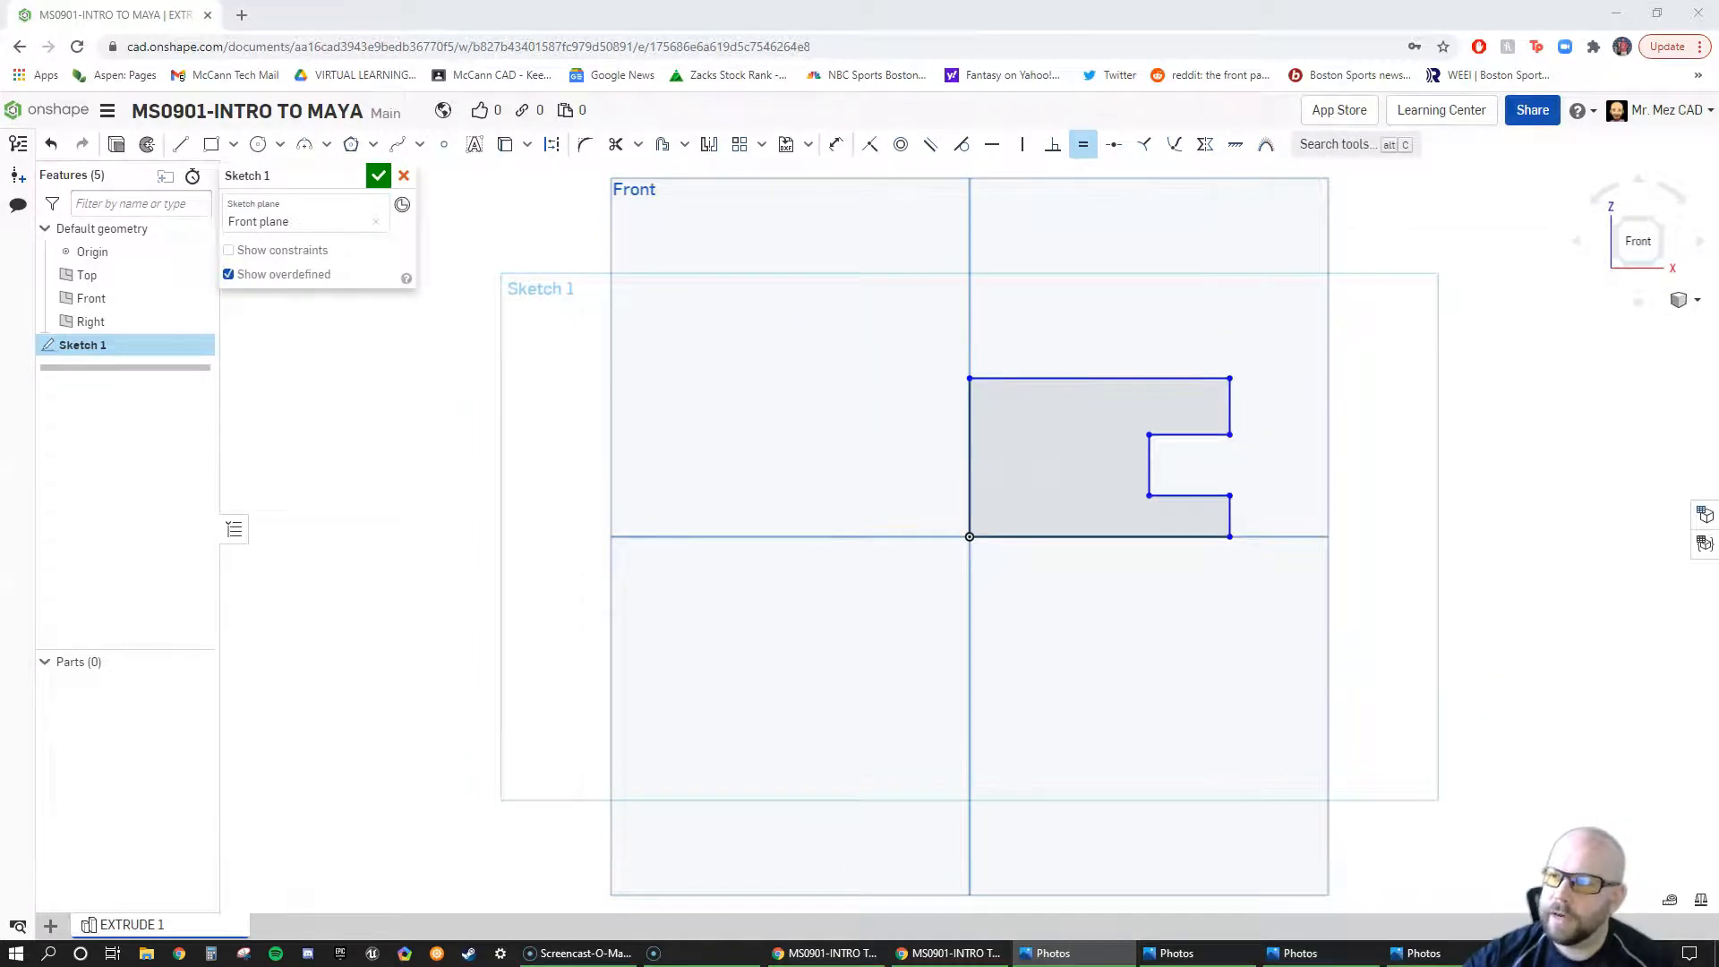
# Step: Dimension the profile's full-height vertical edge at the origin as 2.5 in
pyautogui.click(834, 150)
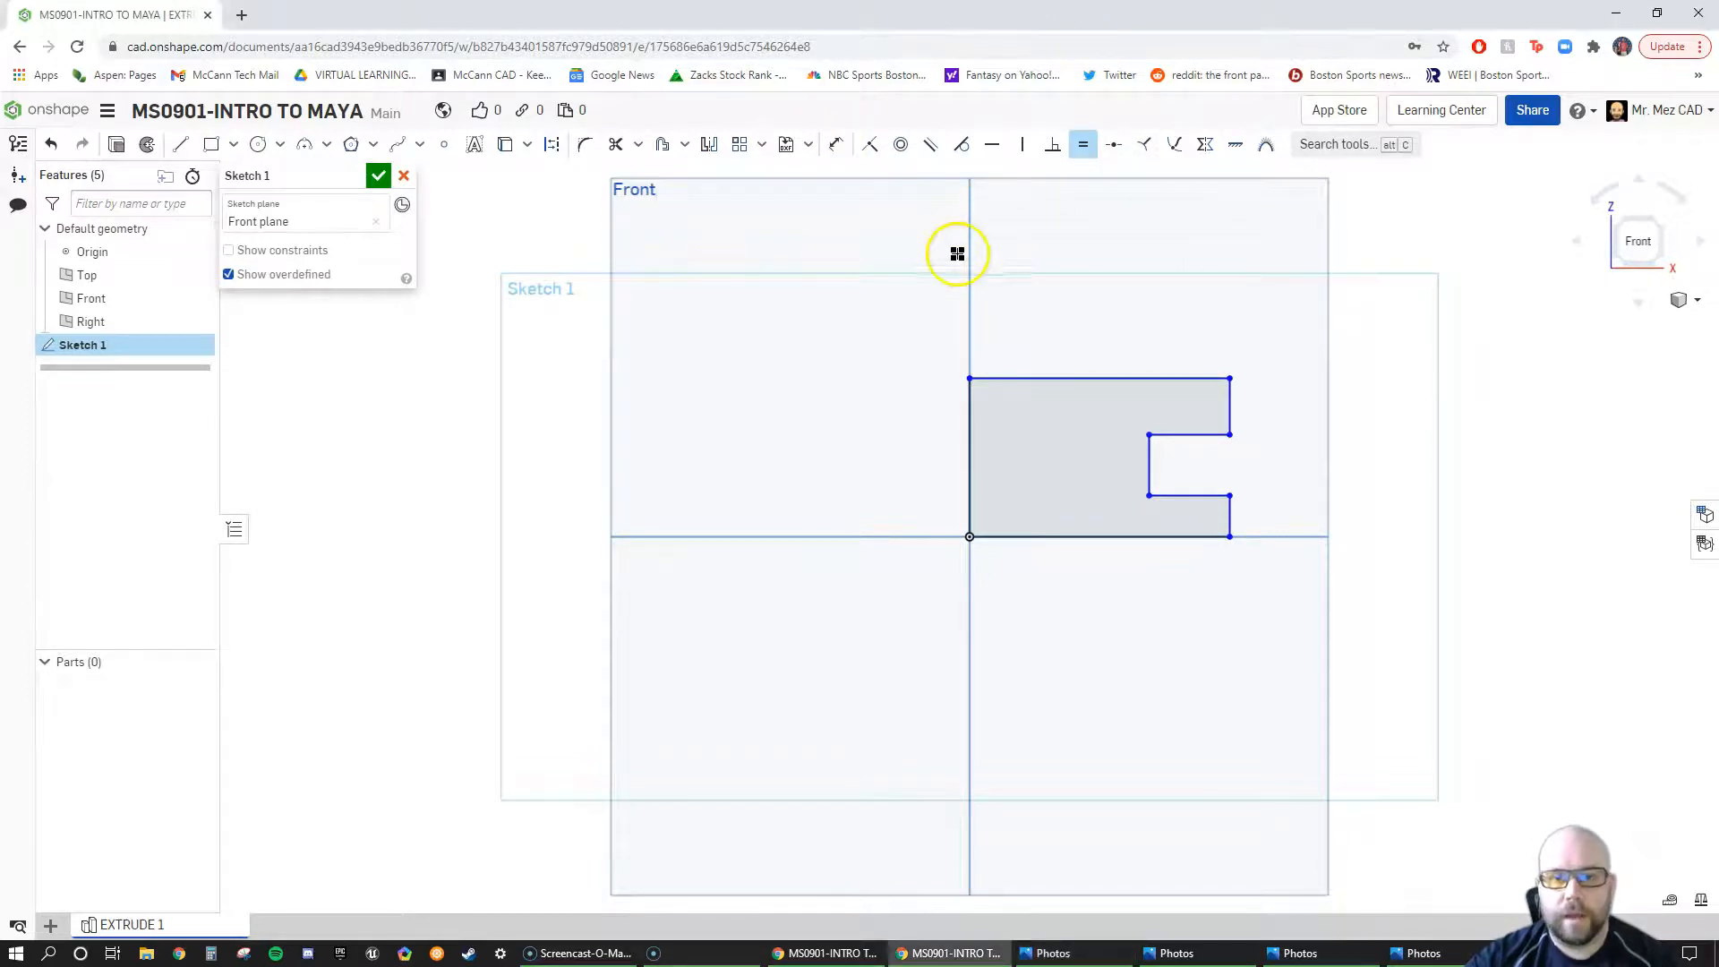
pyautogui.click(834, 144)
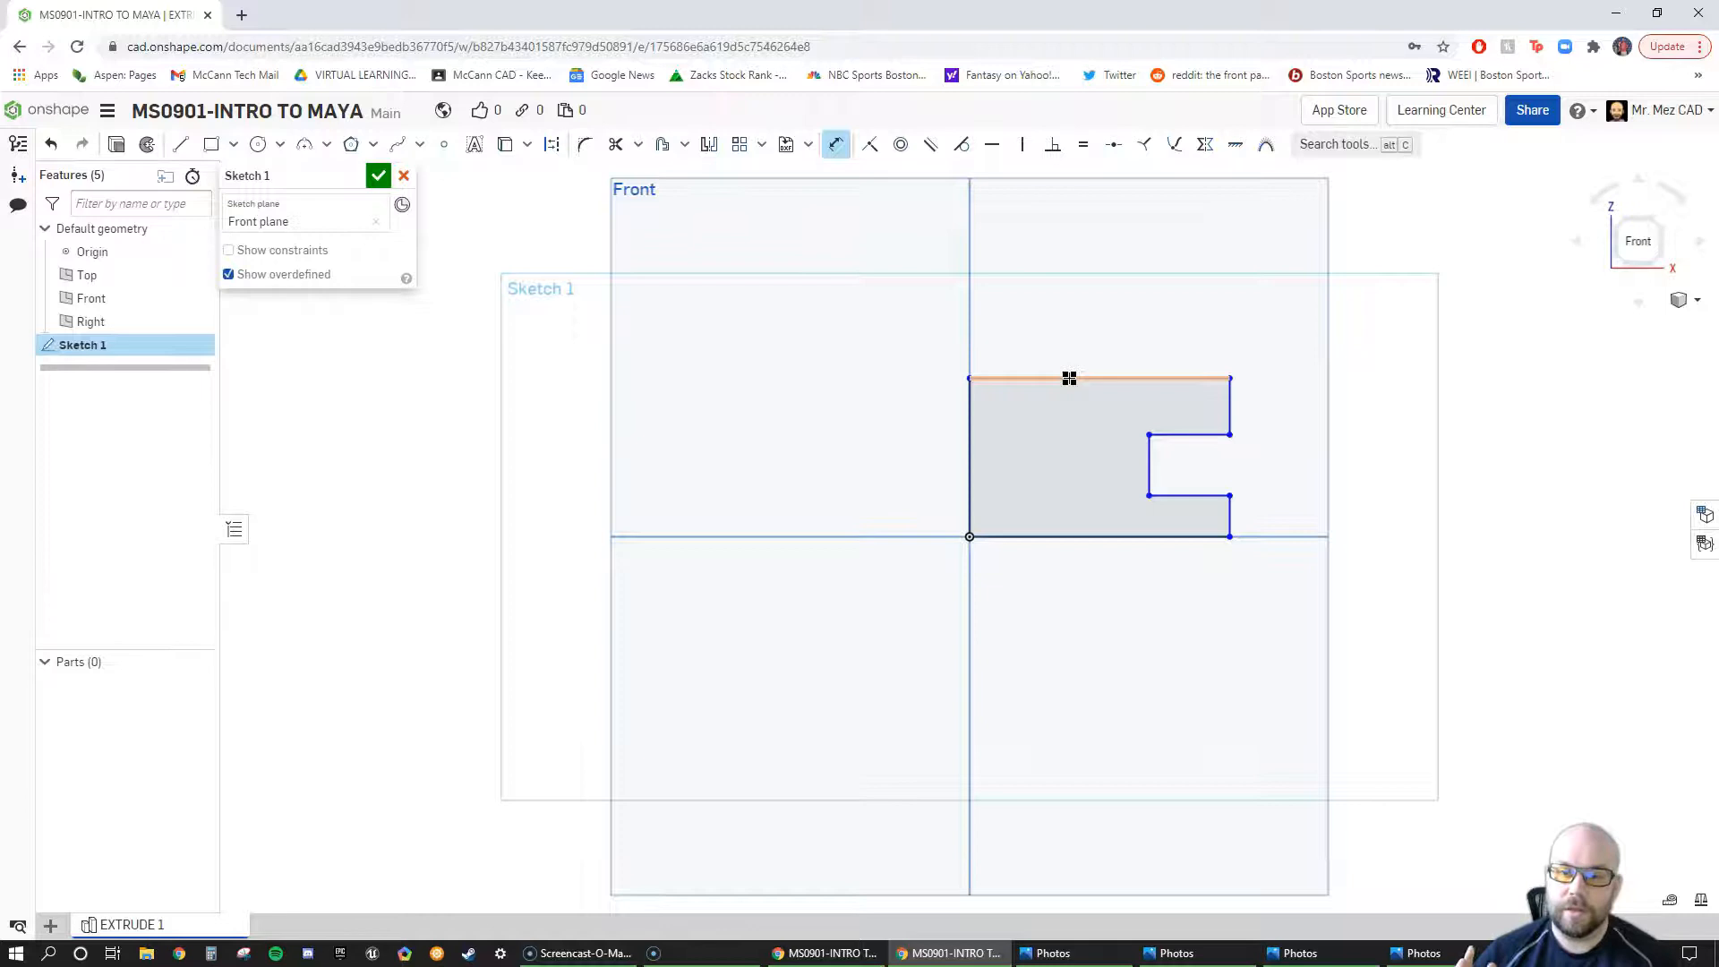
pyautogui.press('ctrl')
pyautogui.press('ctrl')
pyautogui.press('ctrl')
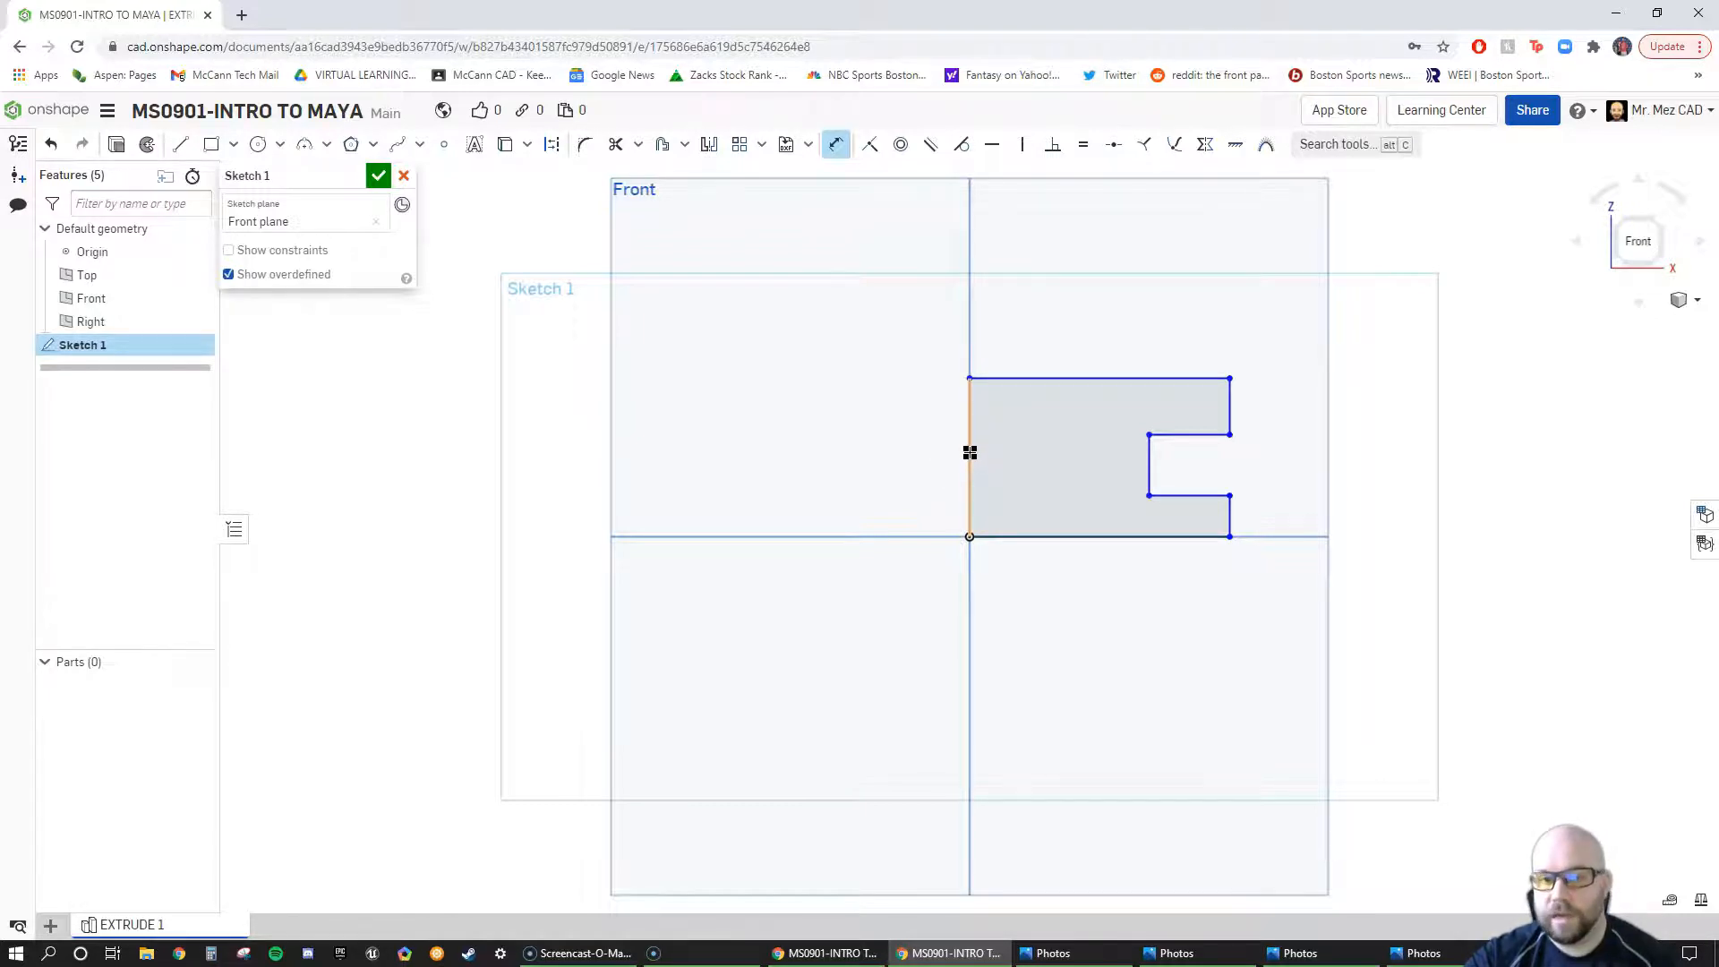
pyautogui.press('ctrl')
pyautogui.press('ctrl')
pyautogui.press('ctrl')
pyautogui.press('ctrl')
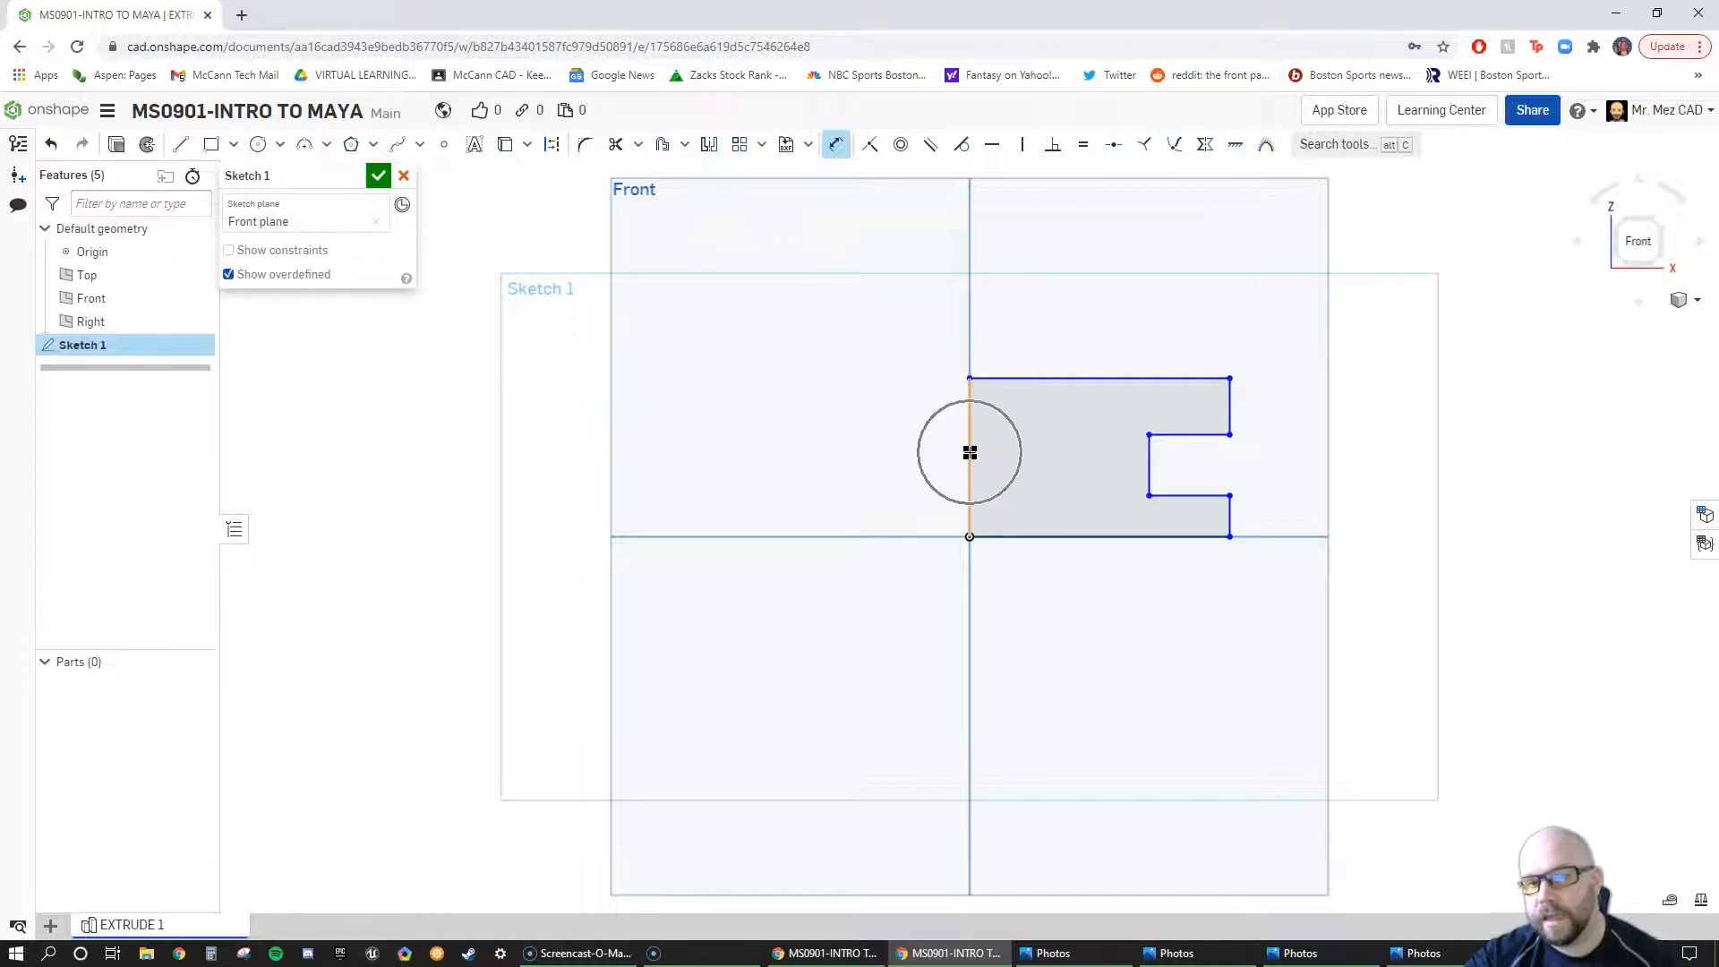
pyautogui.press('ctrl')
pyautogui.press('ctrl')
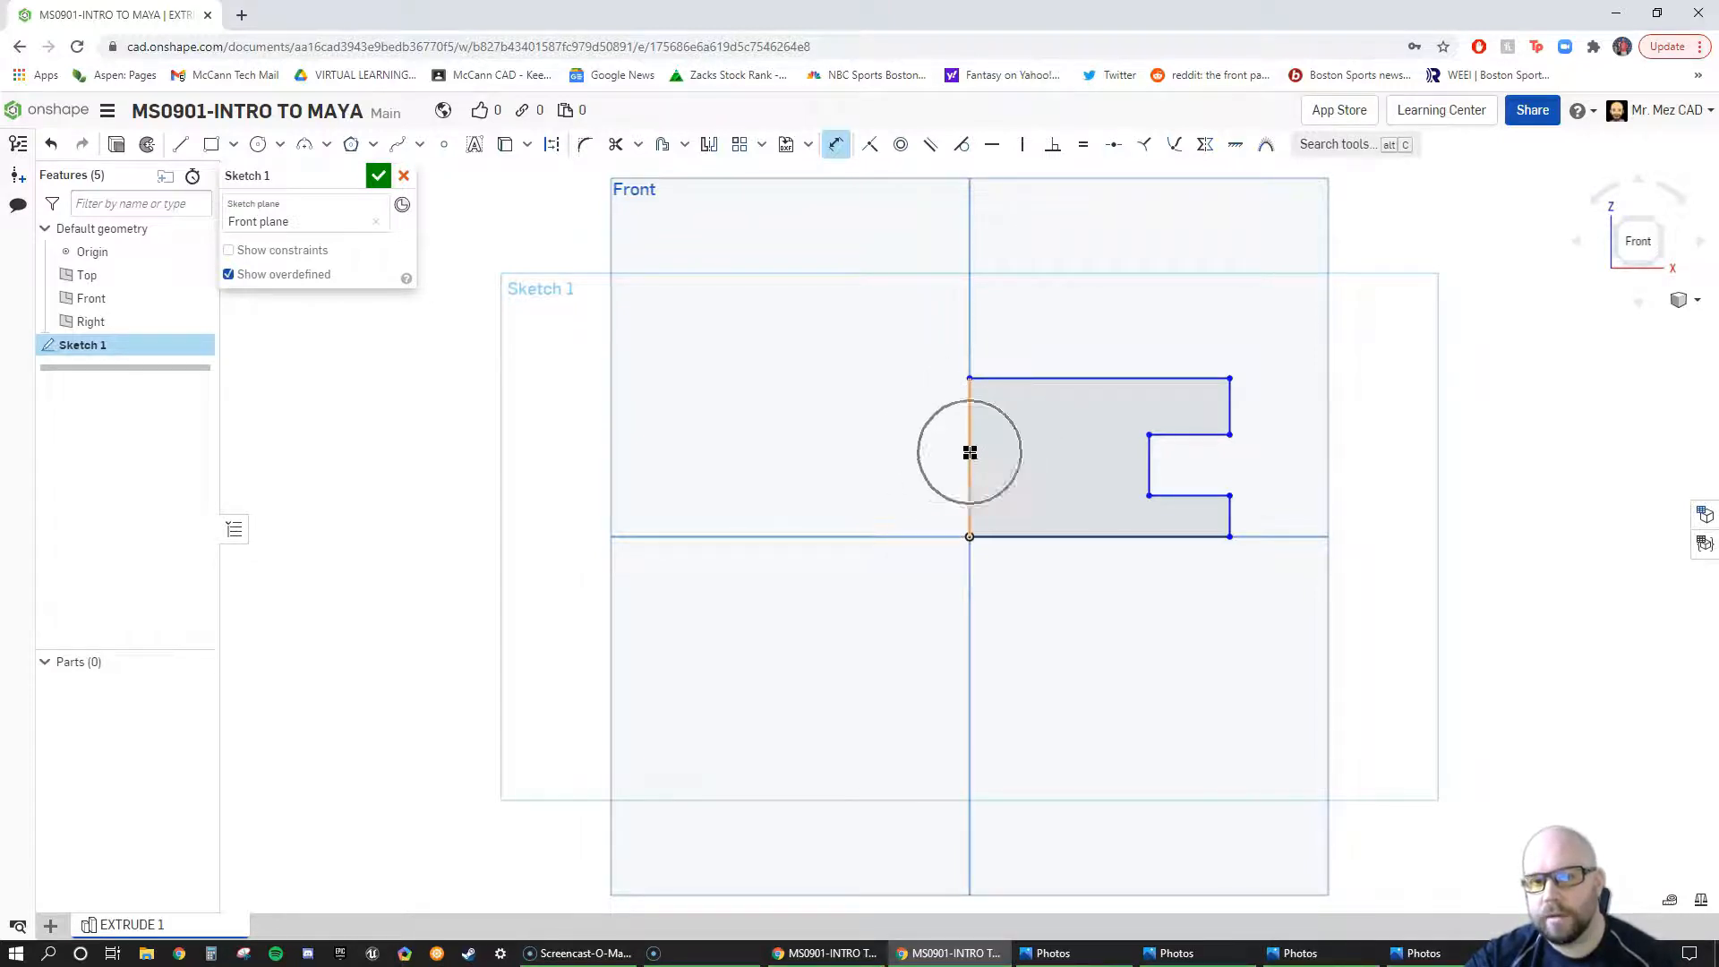
pyautogui.moveTo(954, 454); pyautogui.dragTo(863, 453)
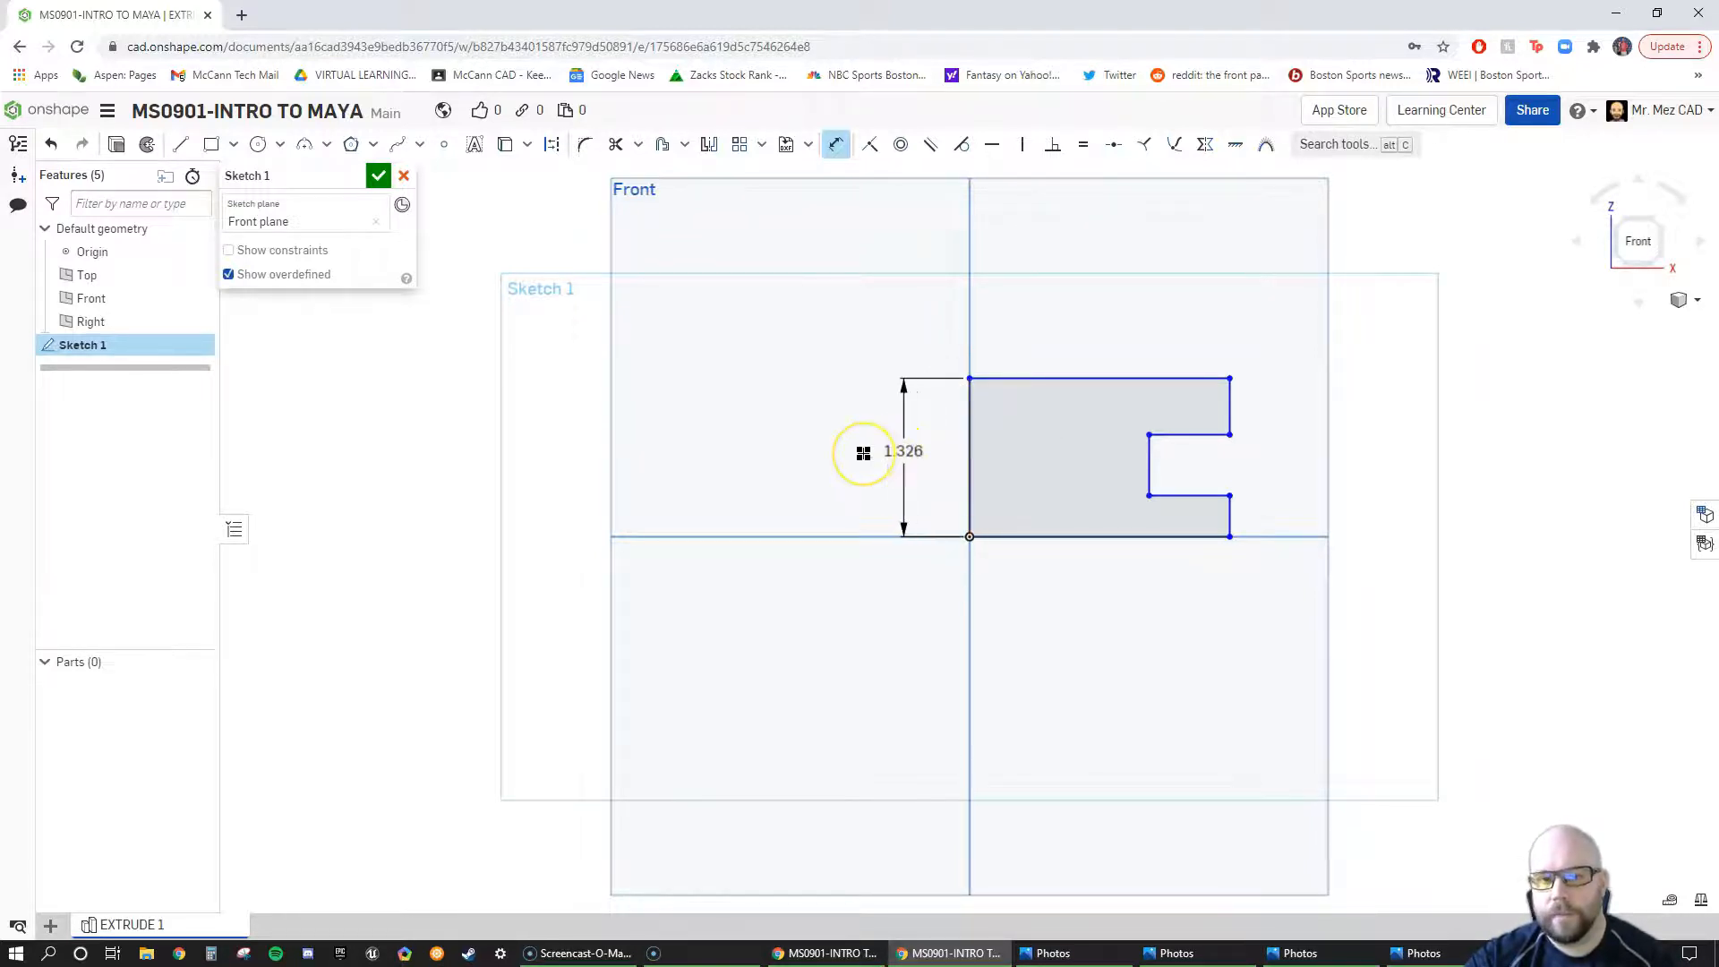
pyautogui.click(844, 453)
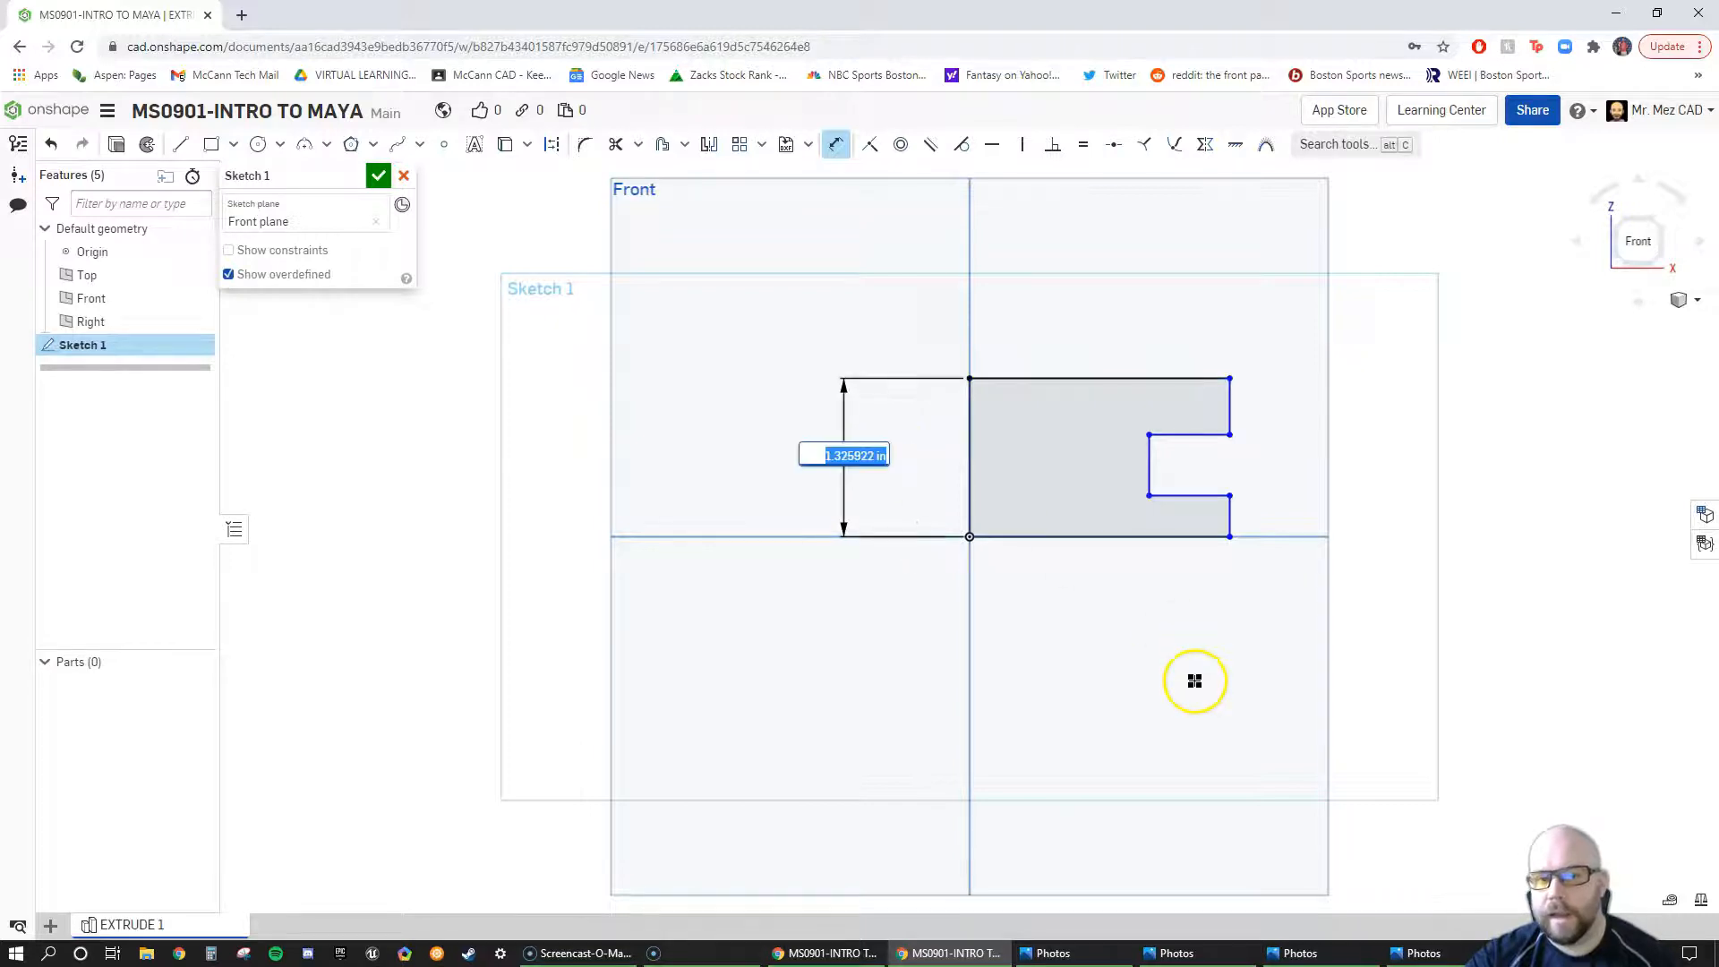
pyautogui.write('2.5')
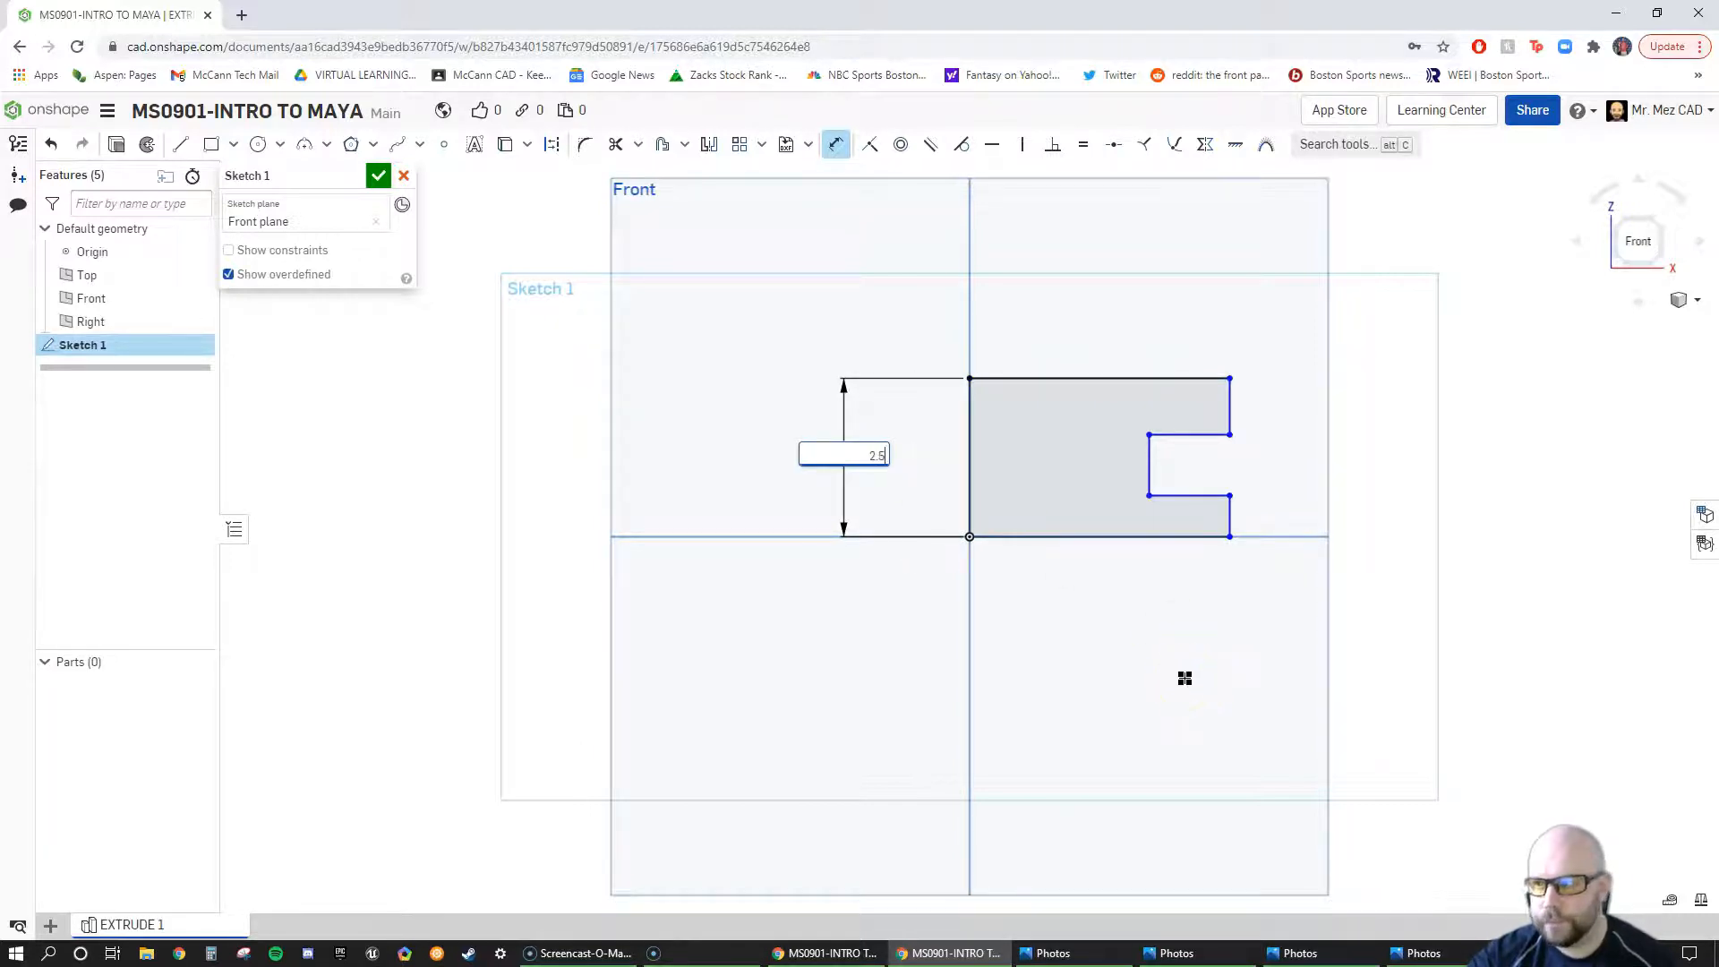
pyautogui.press('Return')
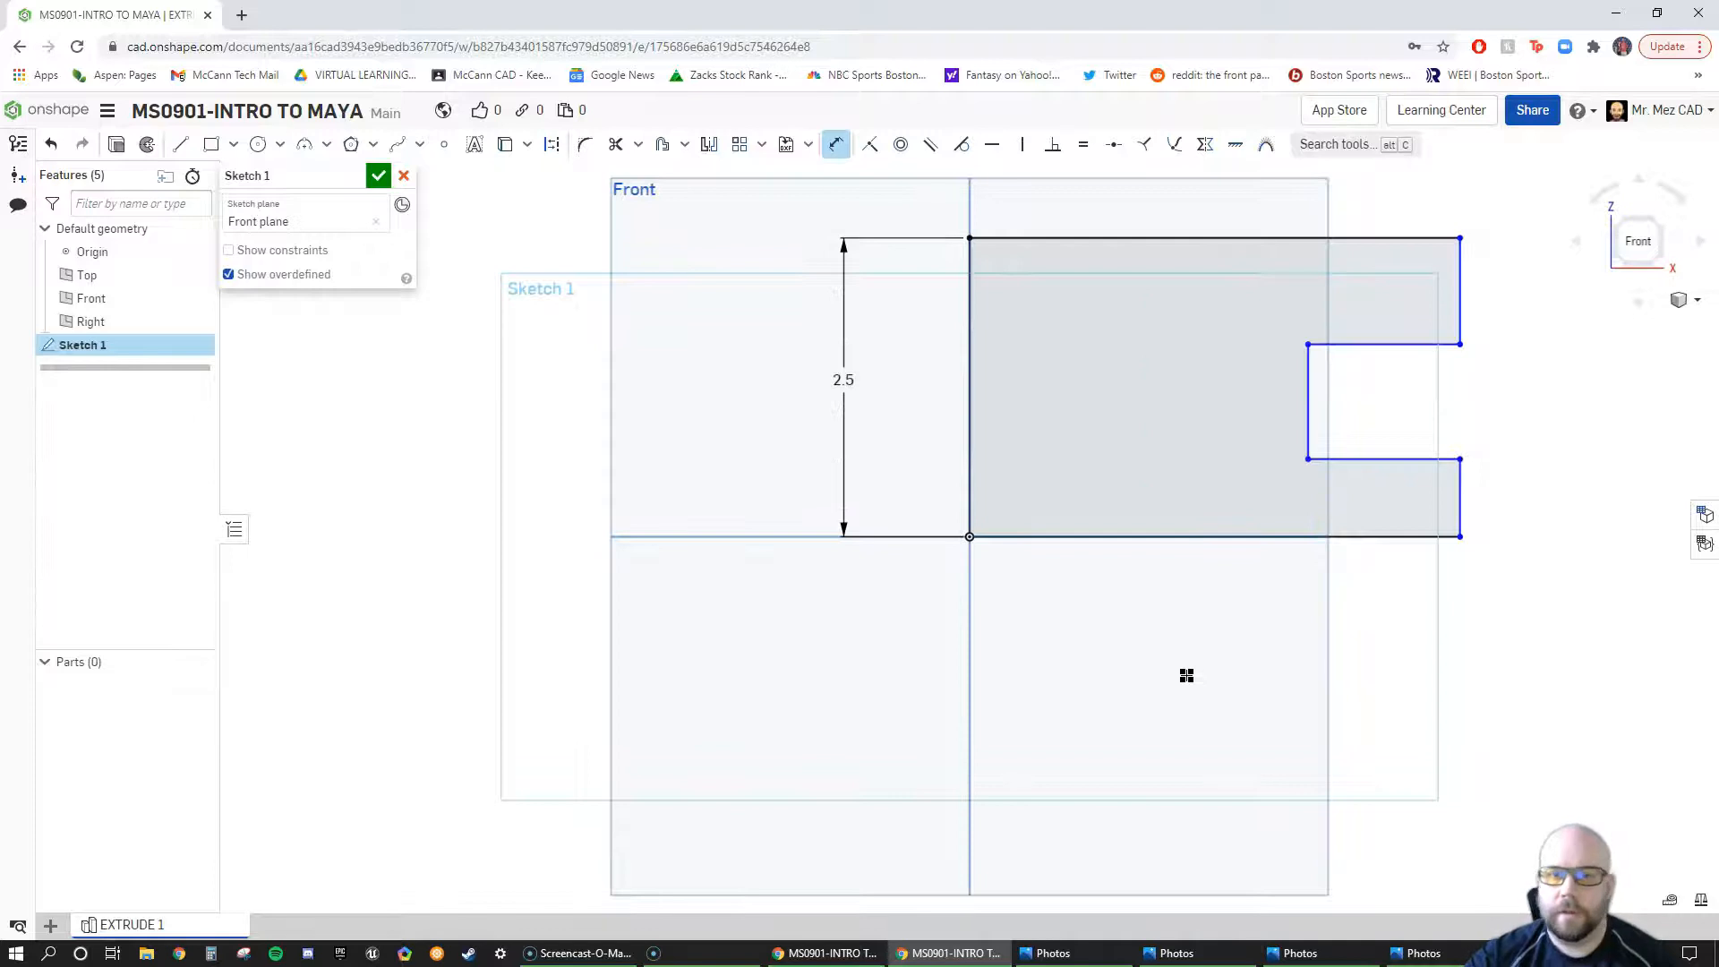
# Step: Undo the 2.5 in dimension on the vertical edge at the origin
pyautogui.scroll(2, 1143, 671)
pyautogui.scroll(-3, 1116, 671)
pyautogui.click(1040, 567)
pyautogui.hotkey('ctrl', 'z')
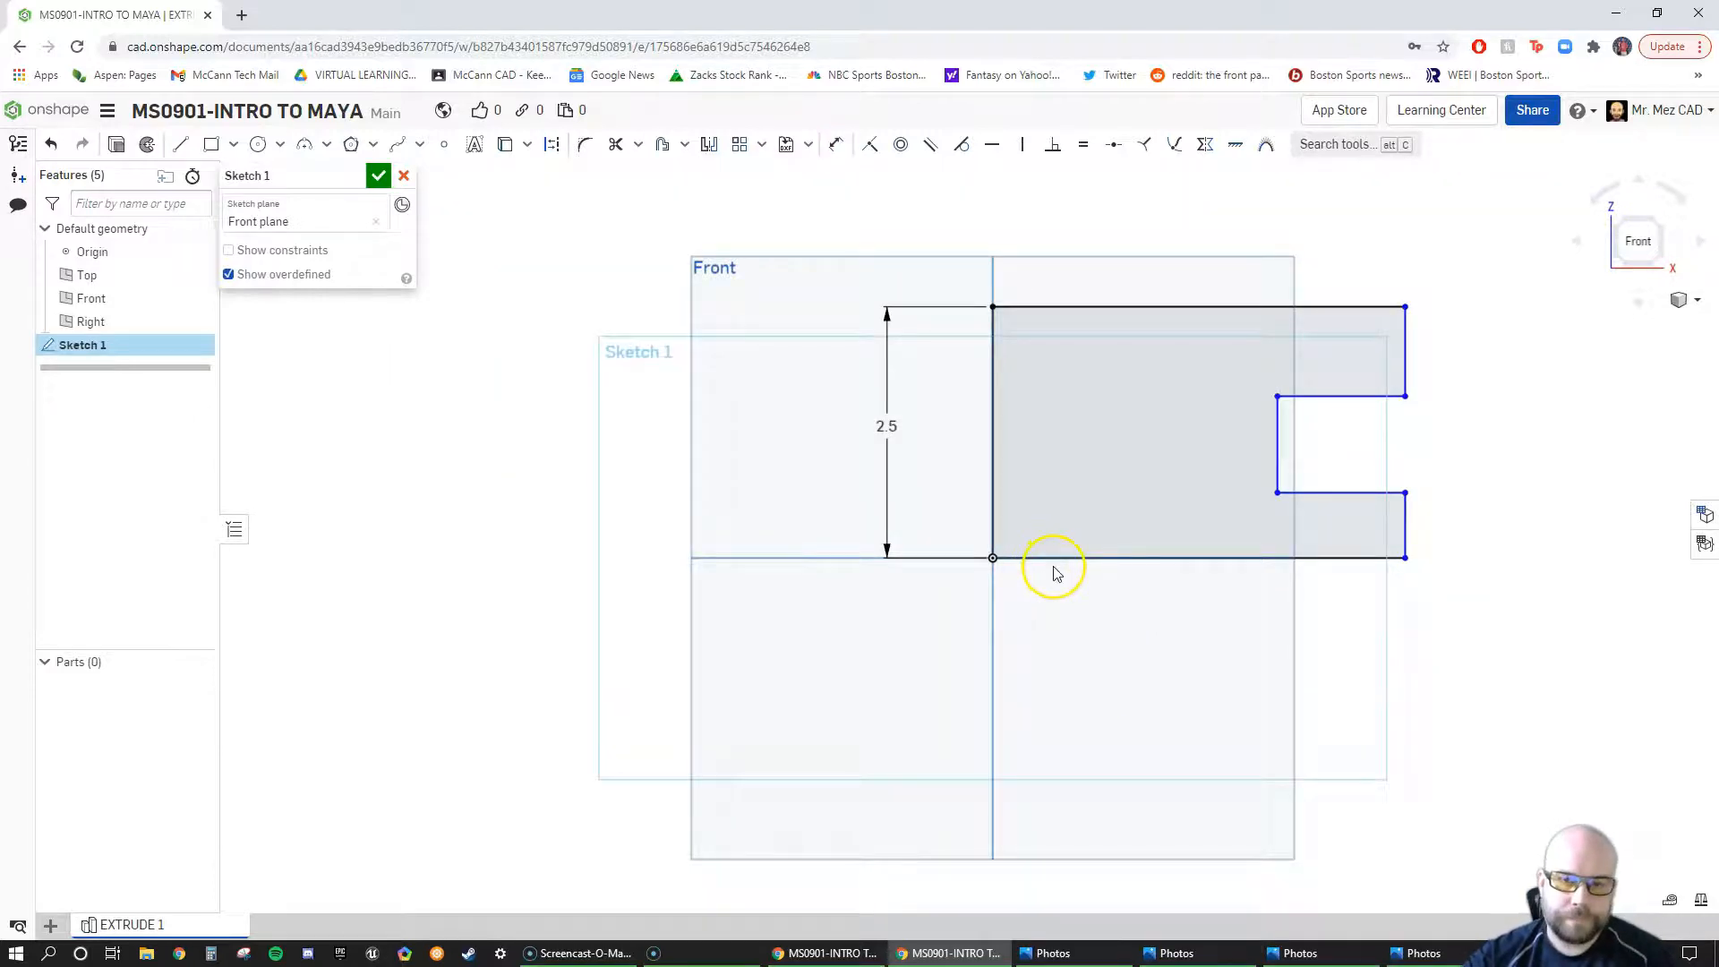
pyautogui.hotkey('ctrl', 'z')
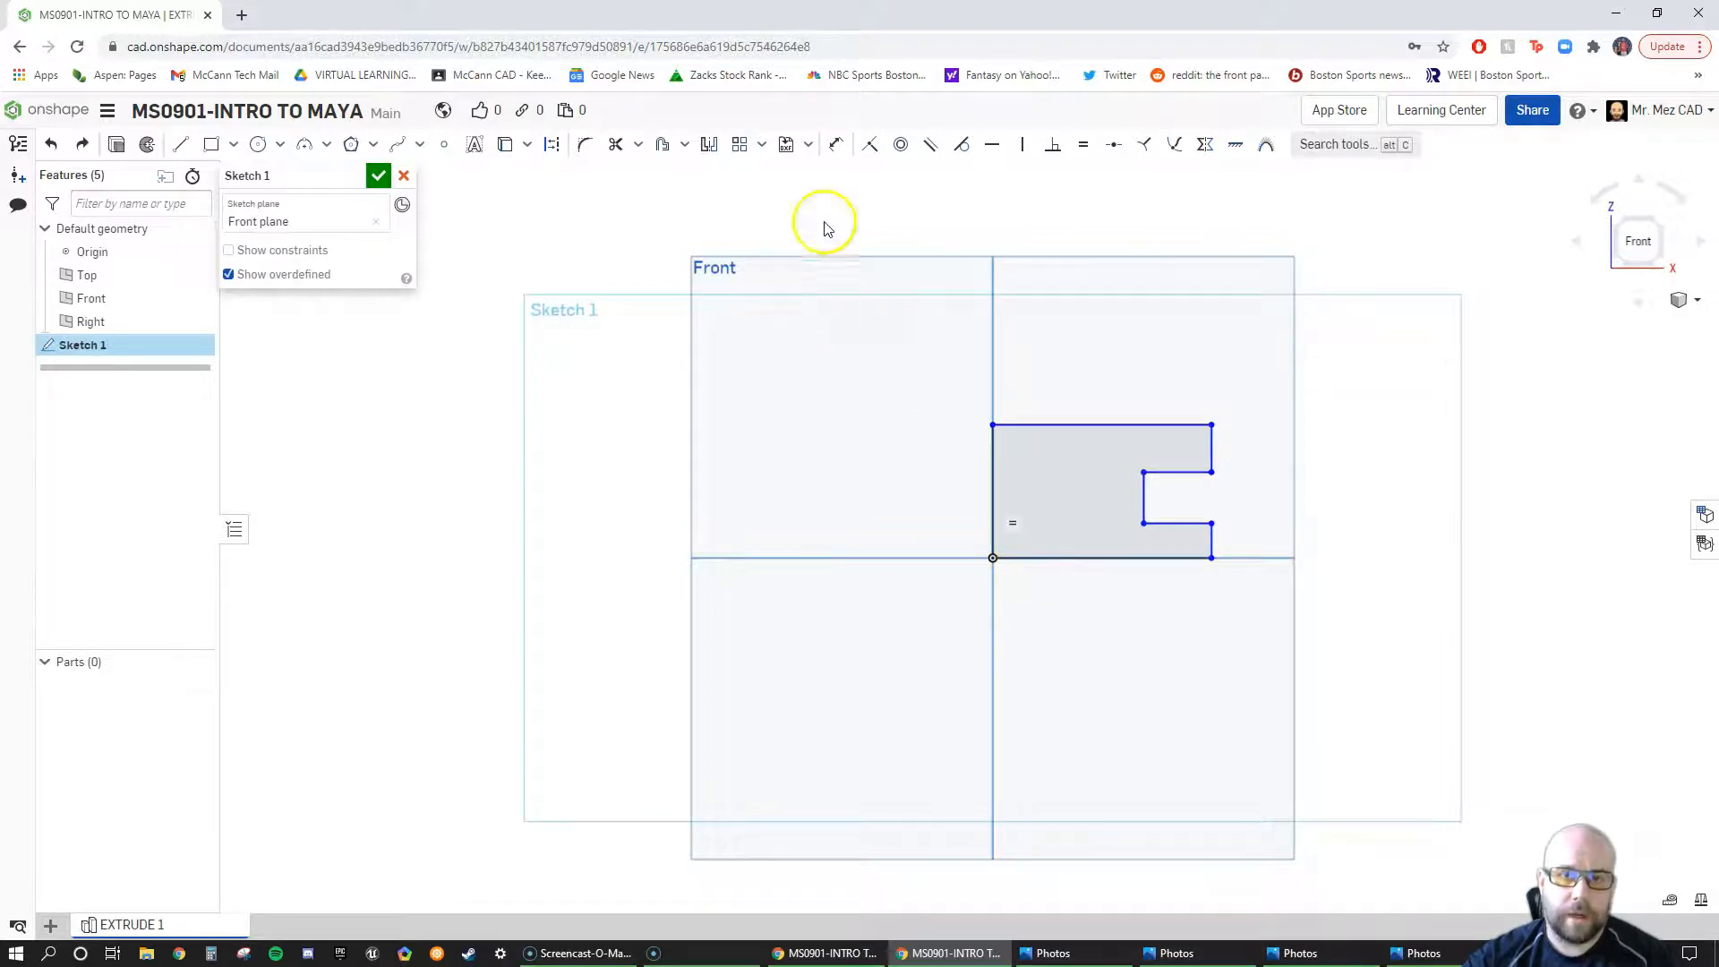
# Step: Dimension the distance between the profile's top and base edges as 2.5 in, placing the dimension outside the edge at the origin
pyautogui.press('d')
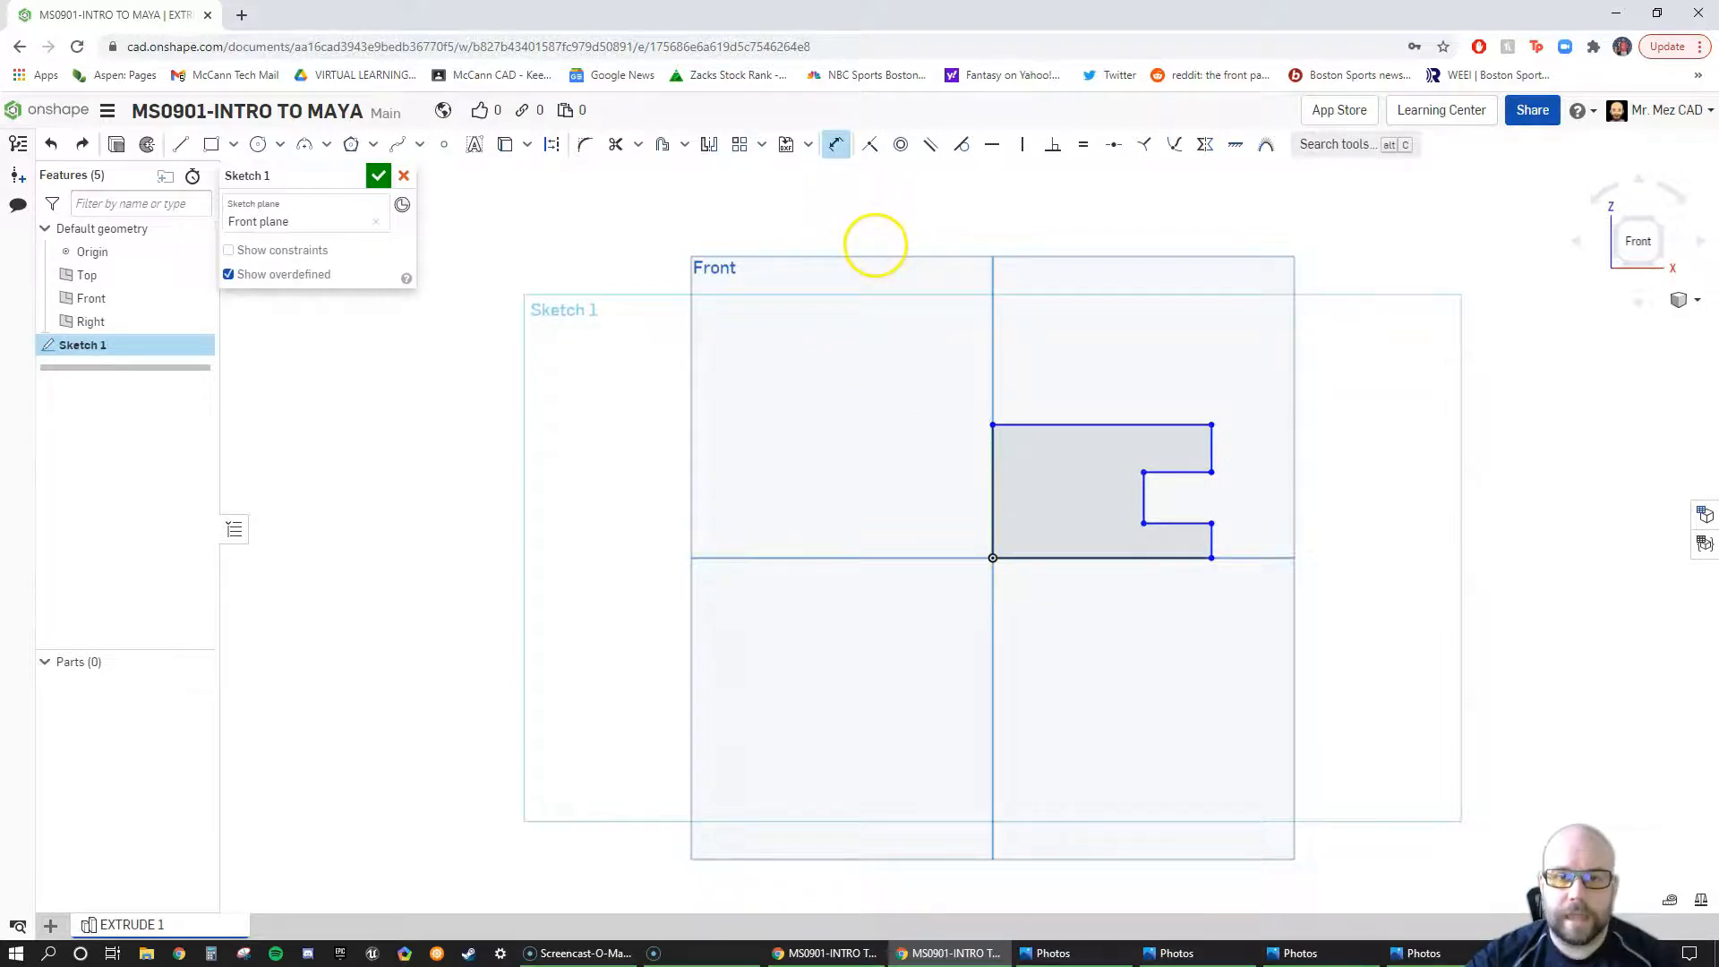
pyautogui.click(1035, 425)
pyautogui.click(1043, 556)
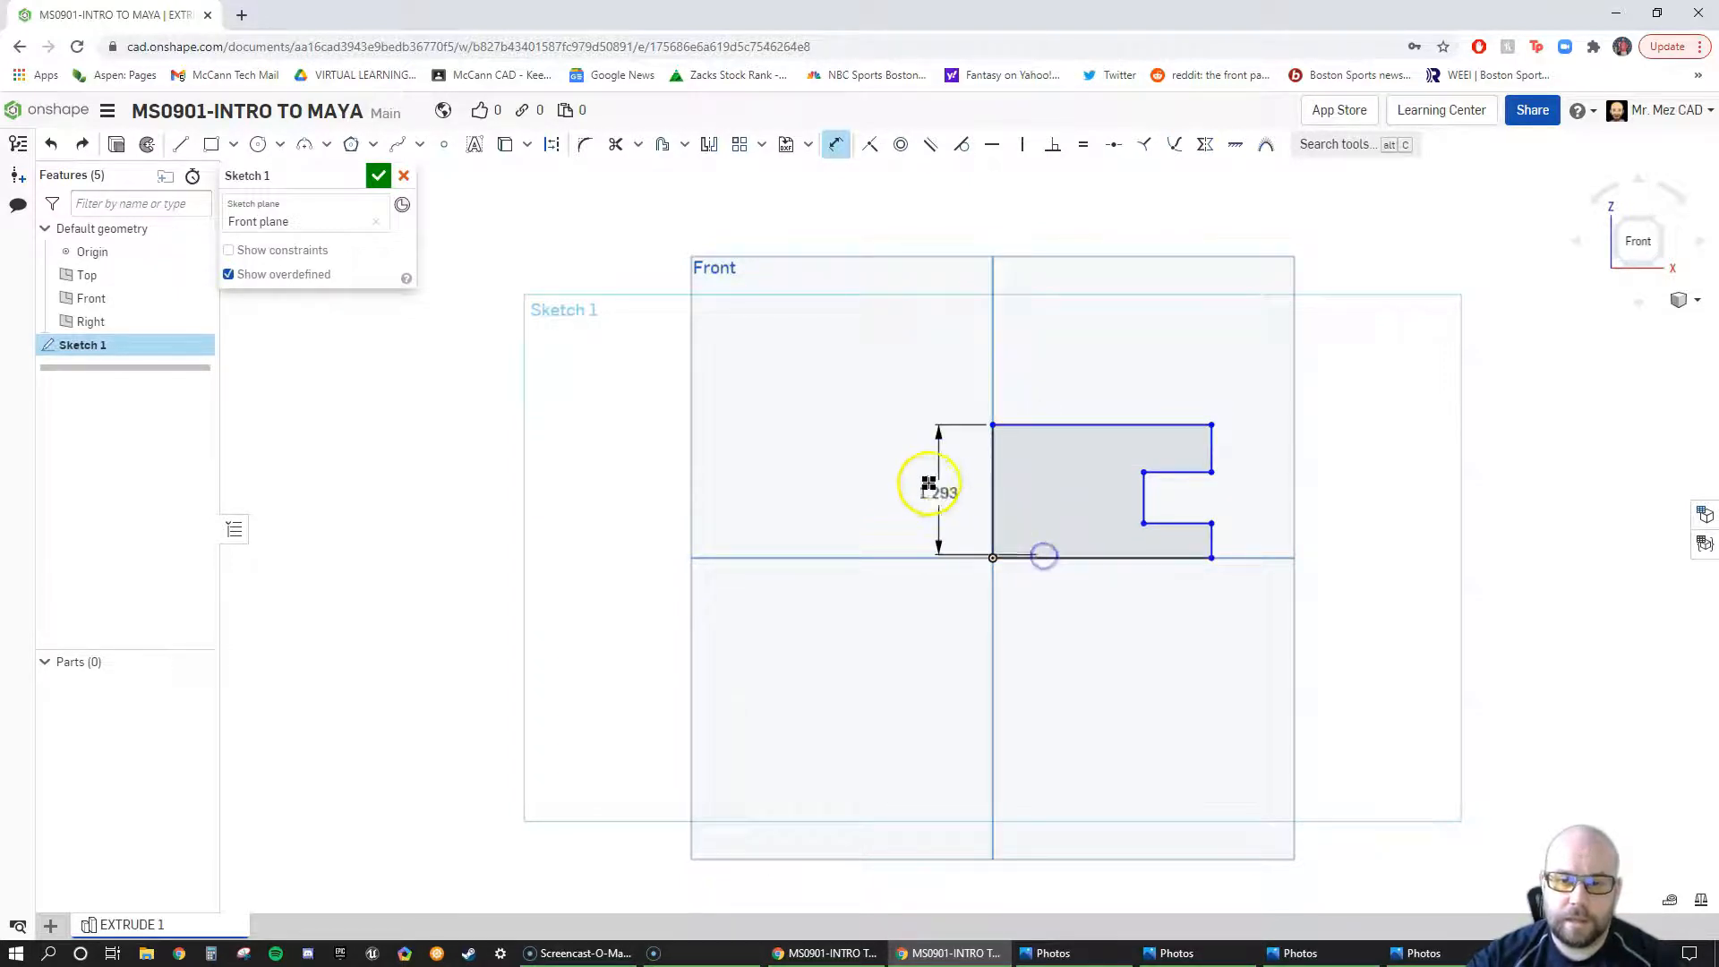
pyautogui.click(893, 488)
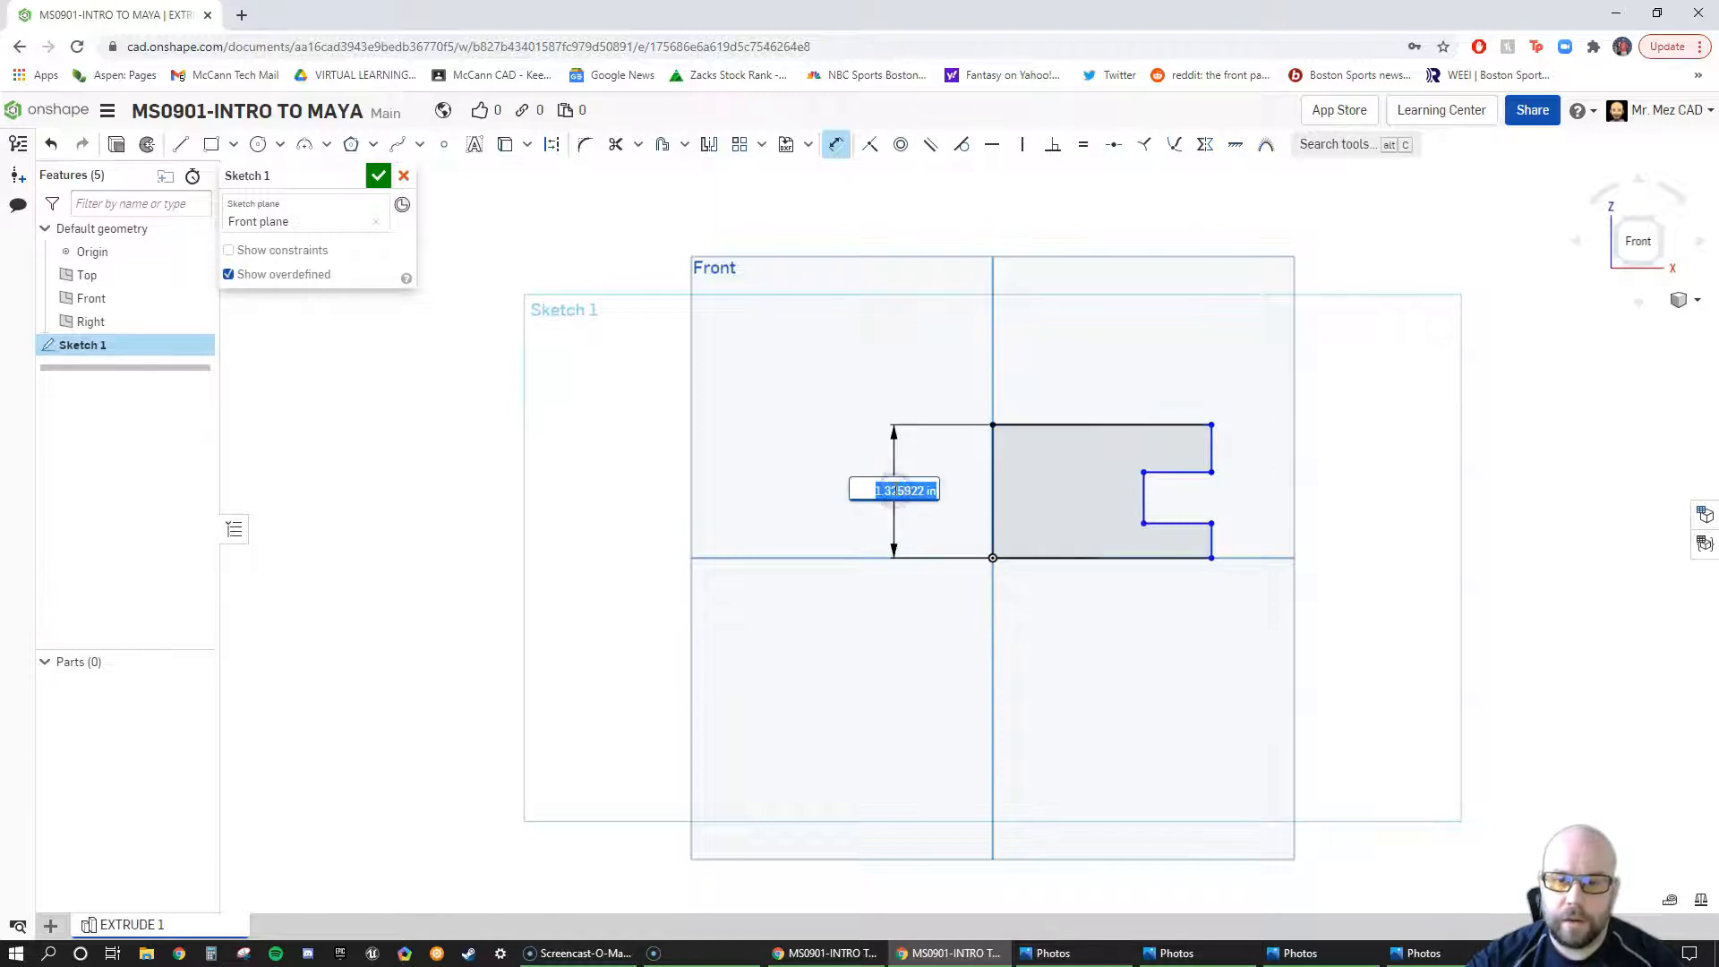
pyautogui.press('Return')
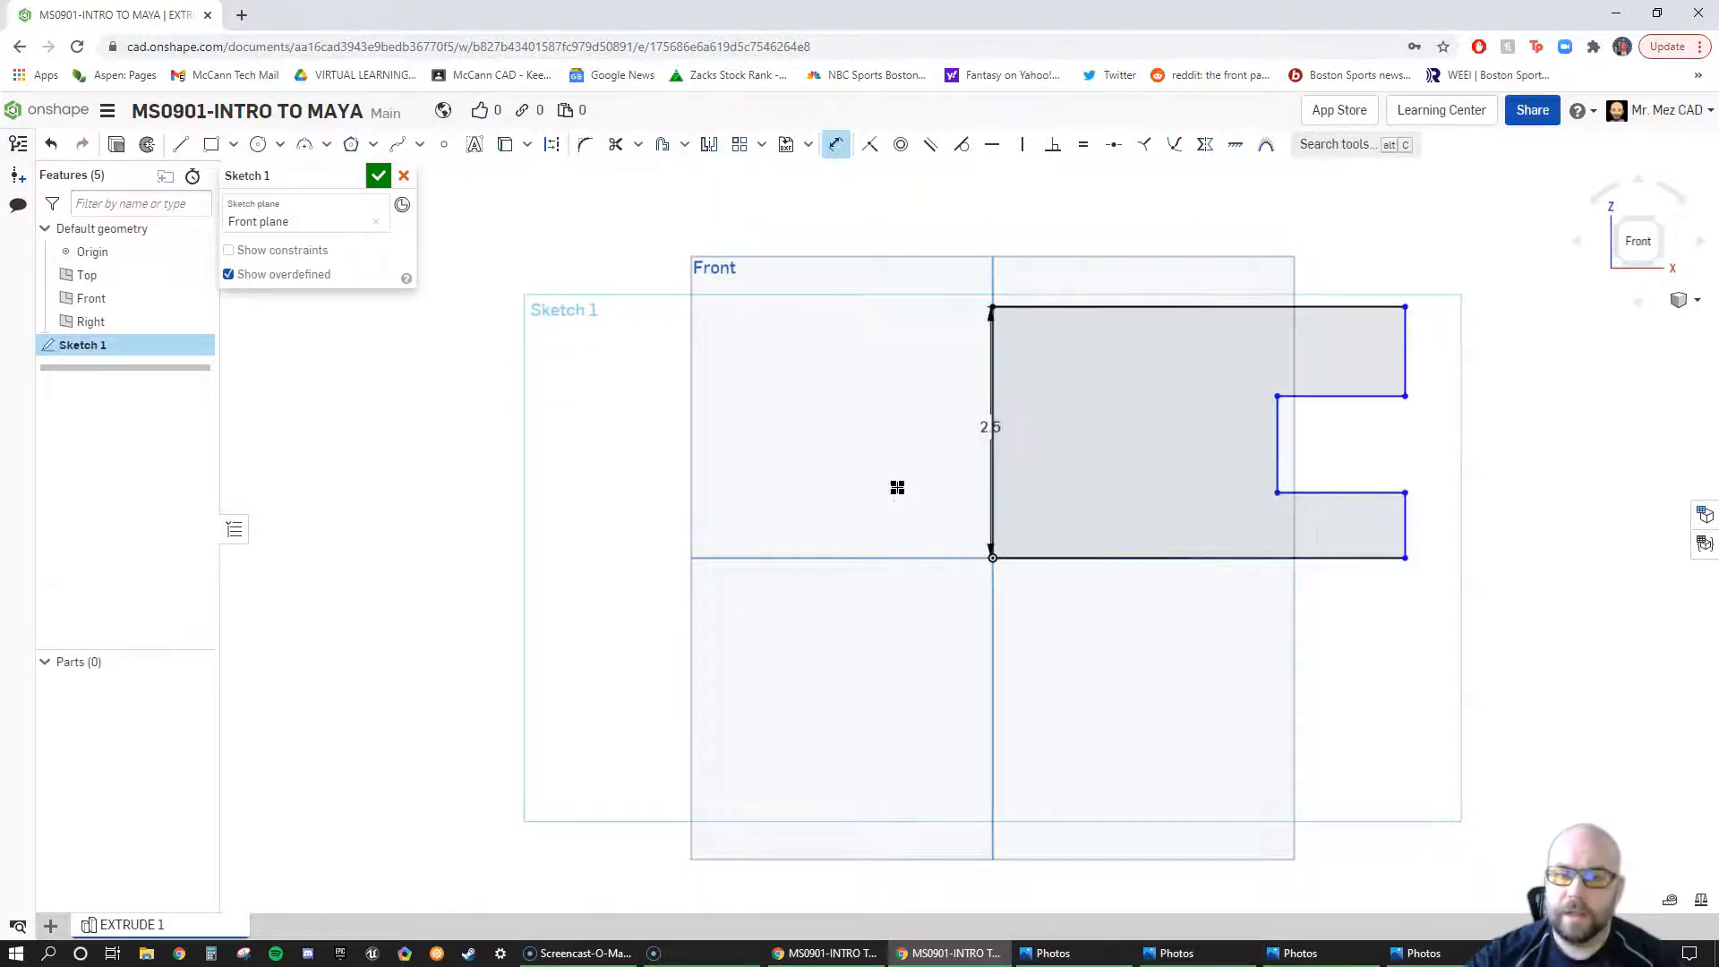
pyautogui.moveTo(986, 429); pyautogui.dragTo(900, 426)
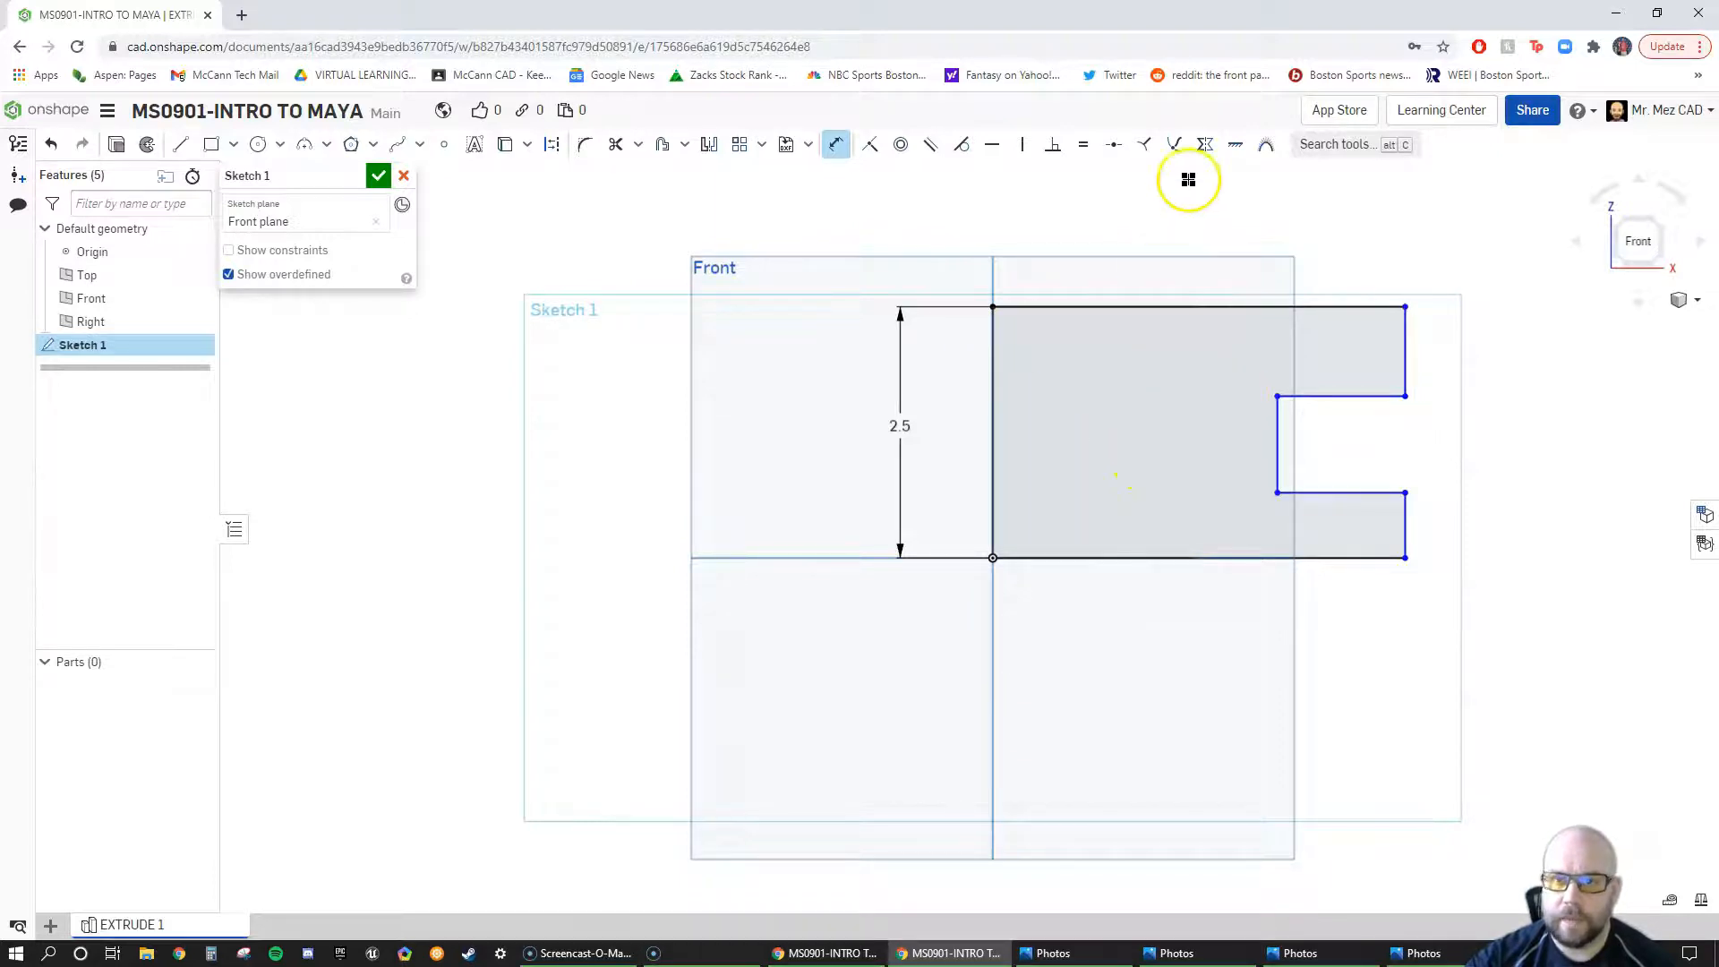
# Step: Dimension the profile's top edge as 4 in, placing the dimension above it
pyautogui.click(1188, 307)
pyautogui.click(1189, 221)
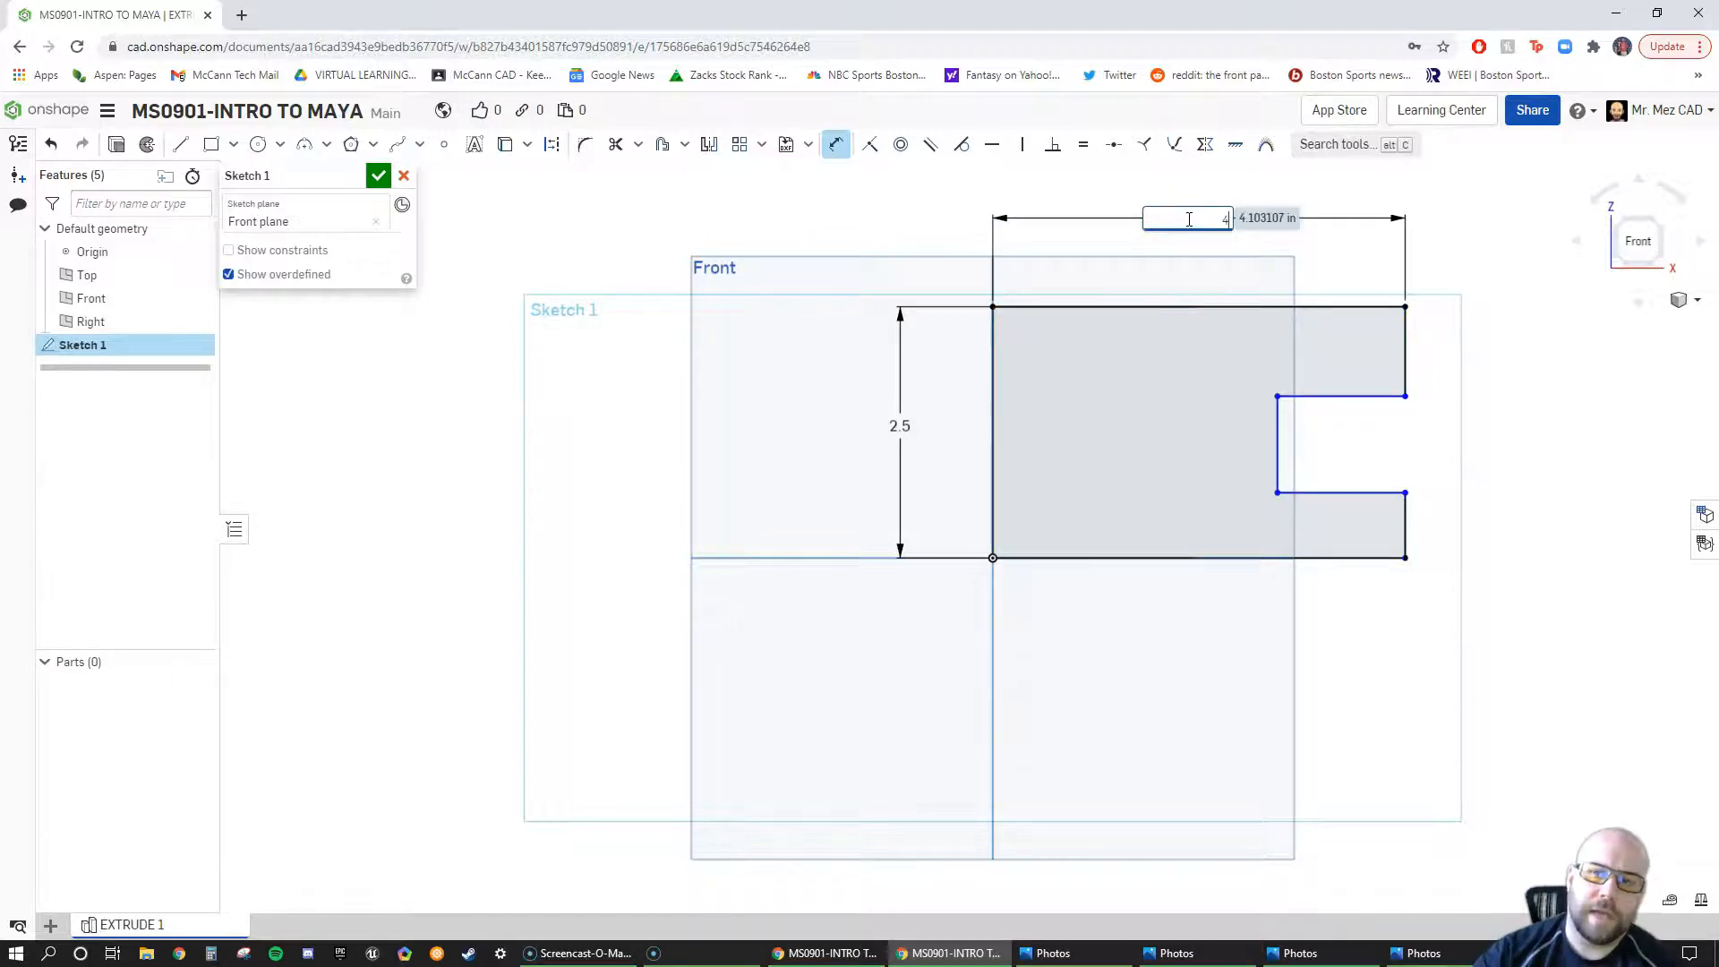
pyautogui.write('4')
pyautogui.press('Return')
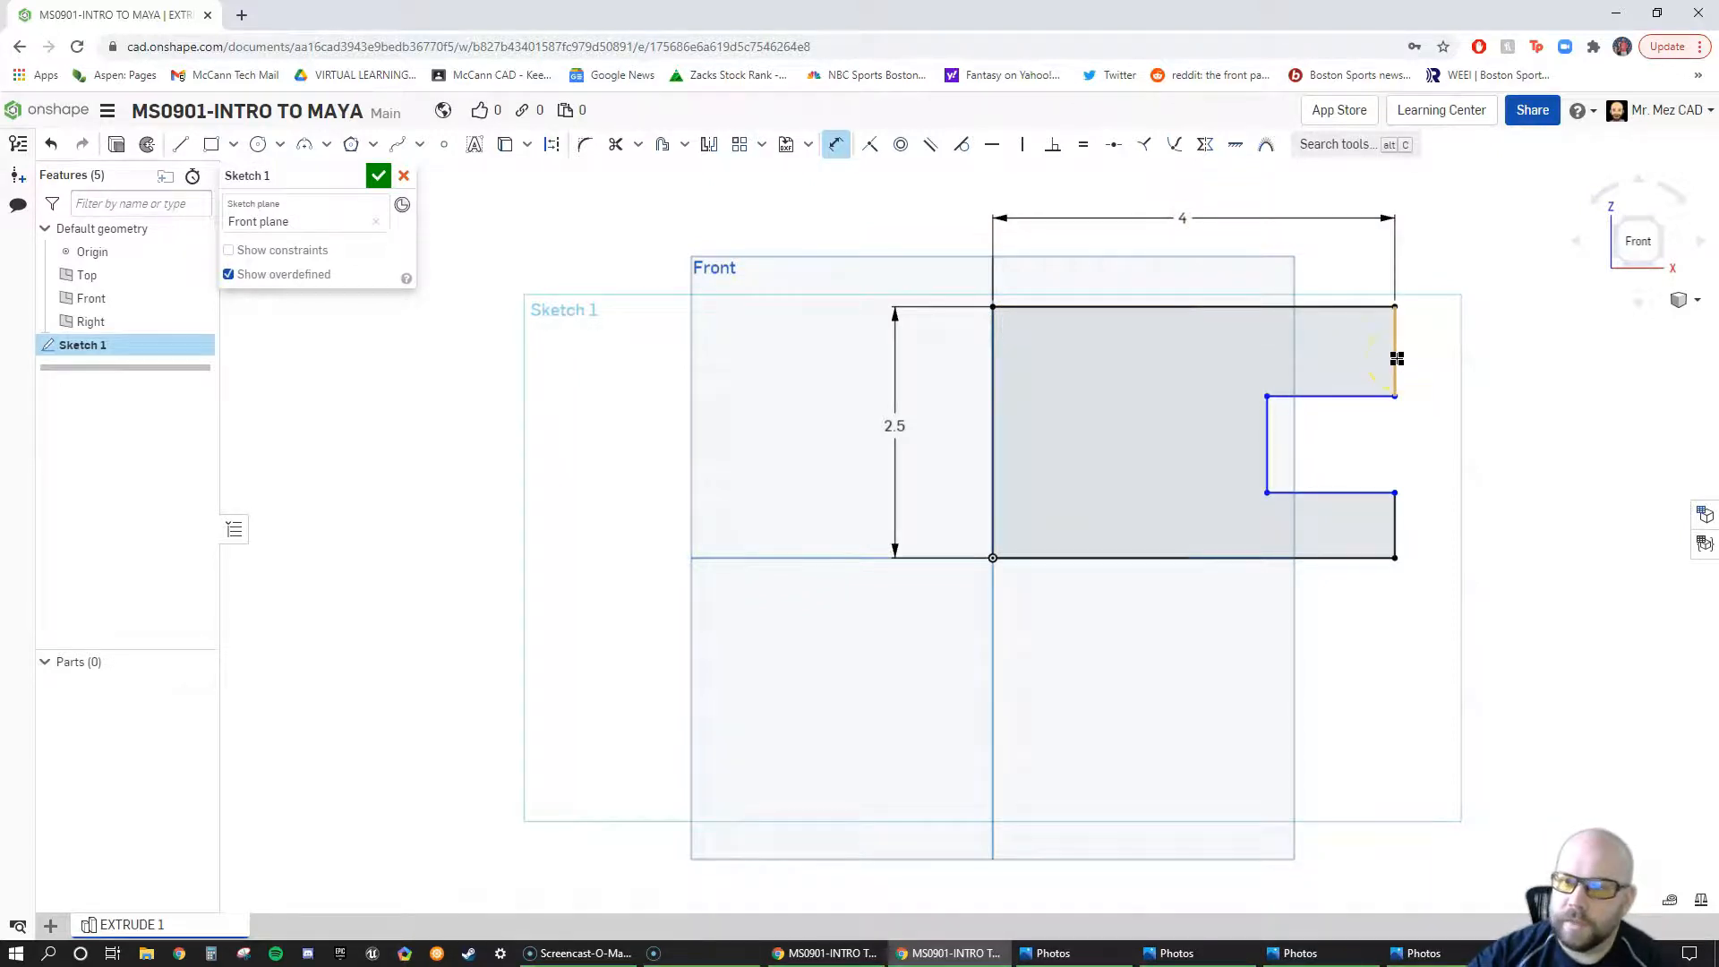
# Step: Dimension the short vertical edge above the notch as 0.75 in
pyautogui.click(1399, 359)
pyautogui.click(1469, 352)
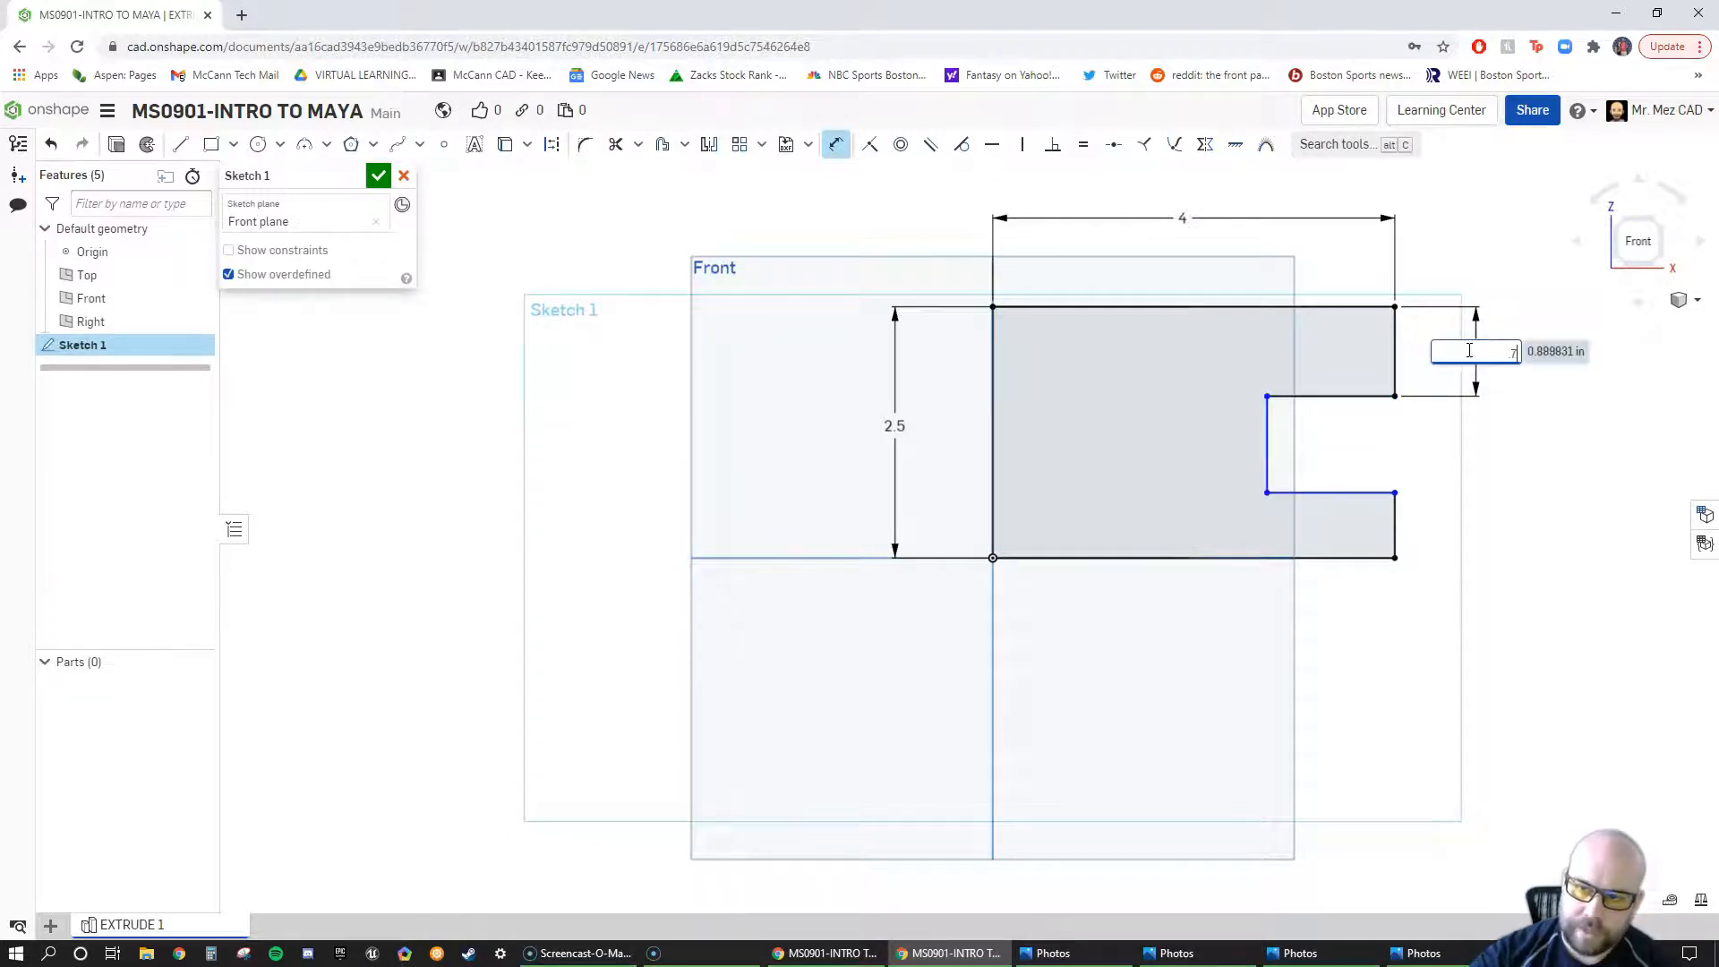
pyautogui.press('Return')
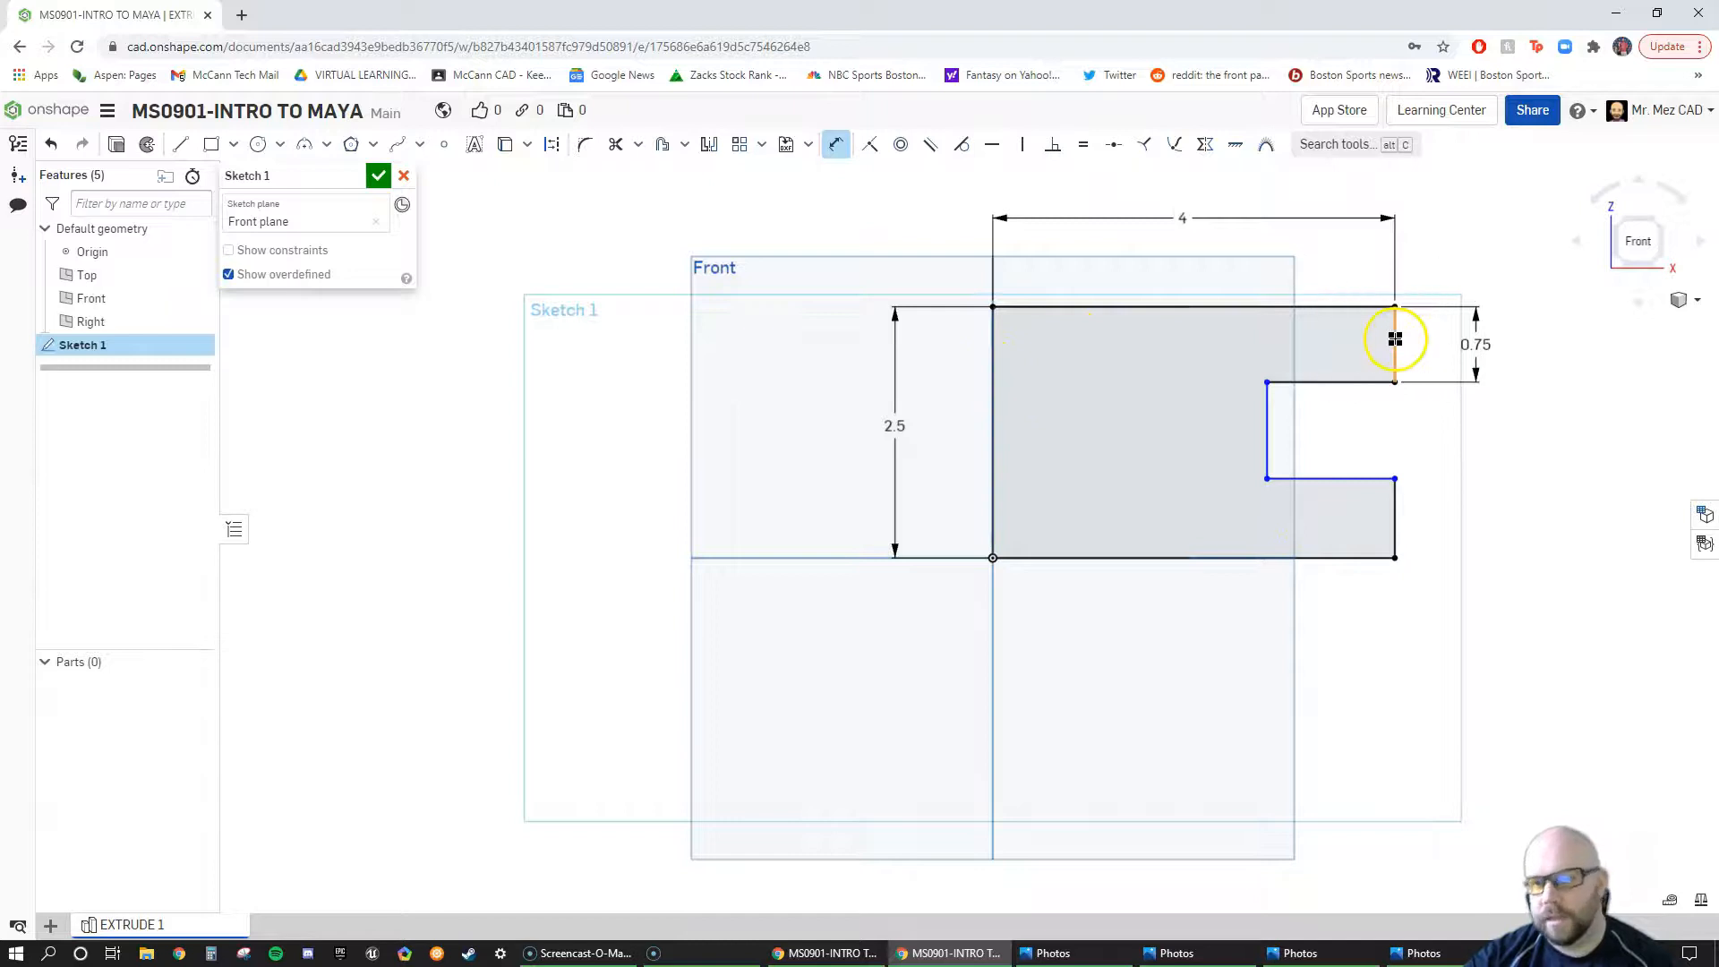
pyautogui.press('ctrl')
pyautogui.press('ctrl')
pyautogui.press('ctrl')
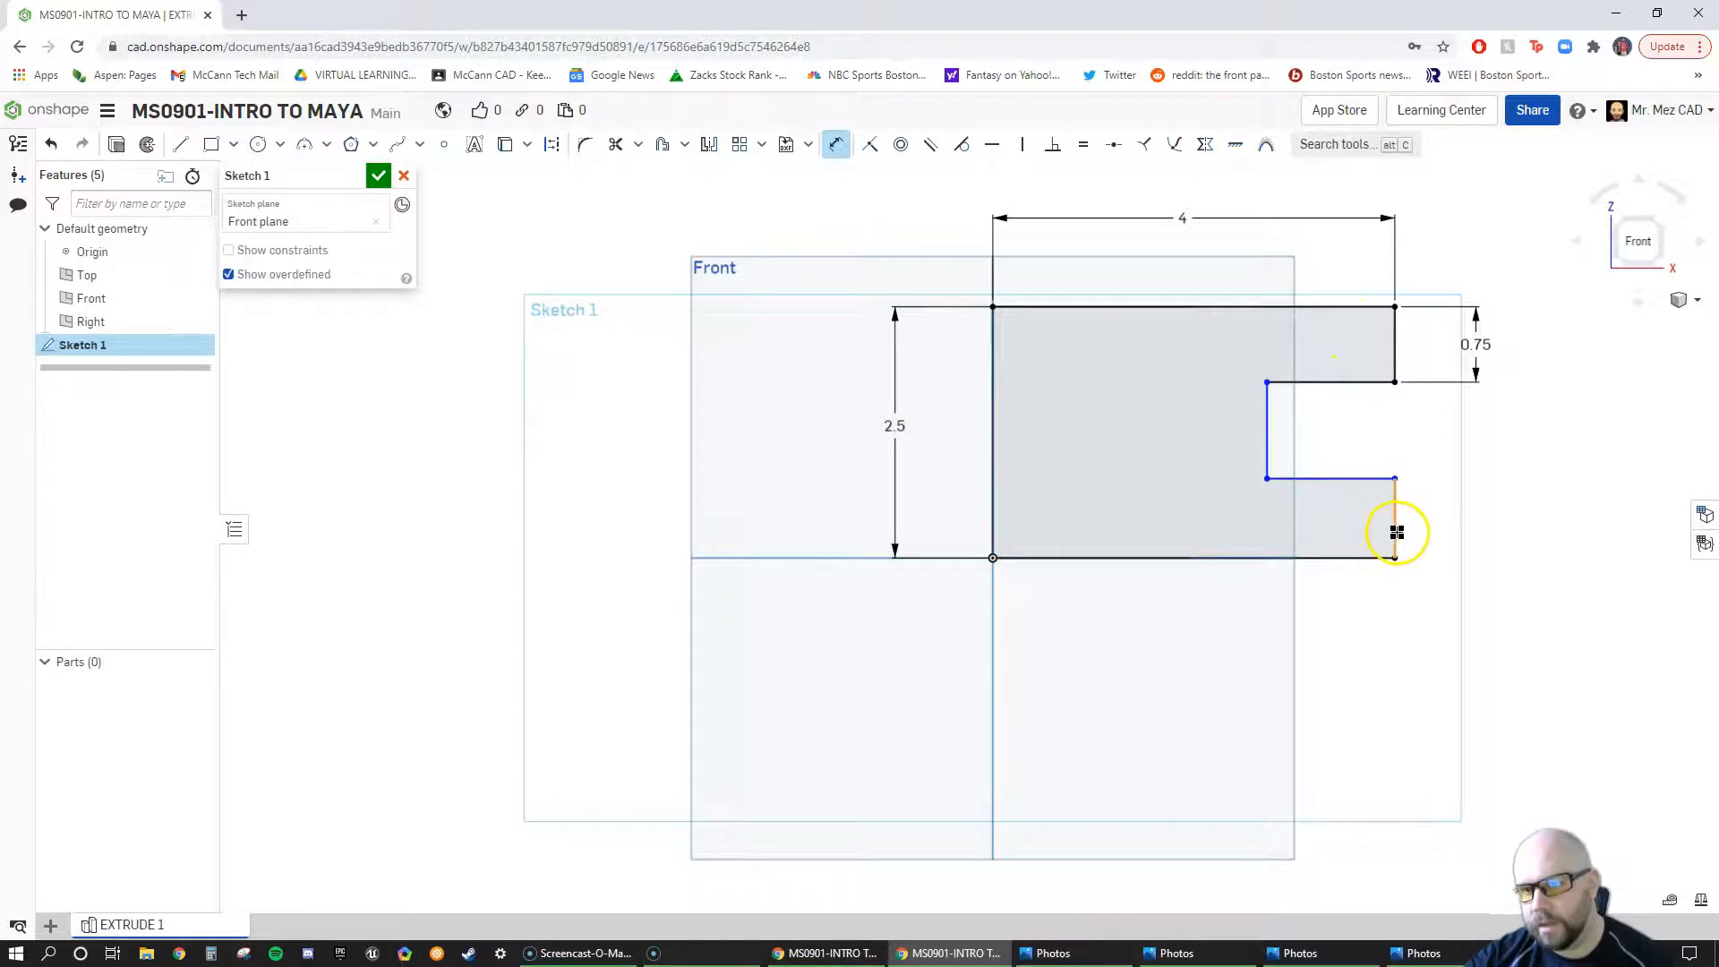
pyautogui.press('ctrl')
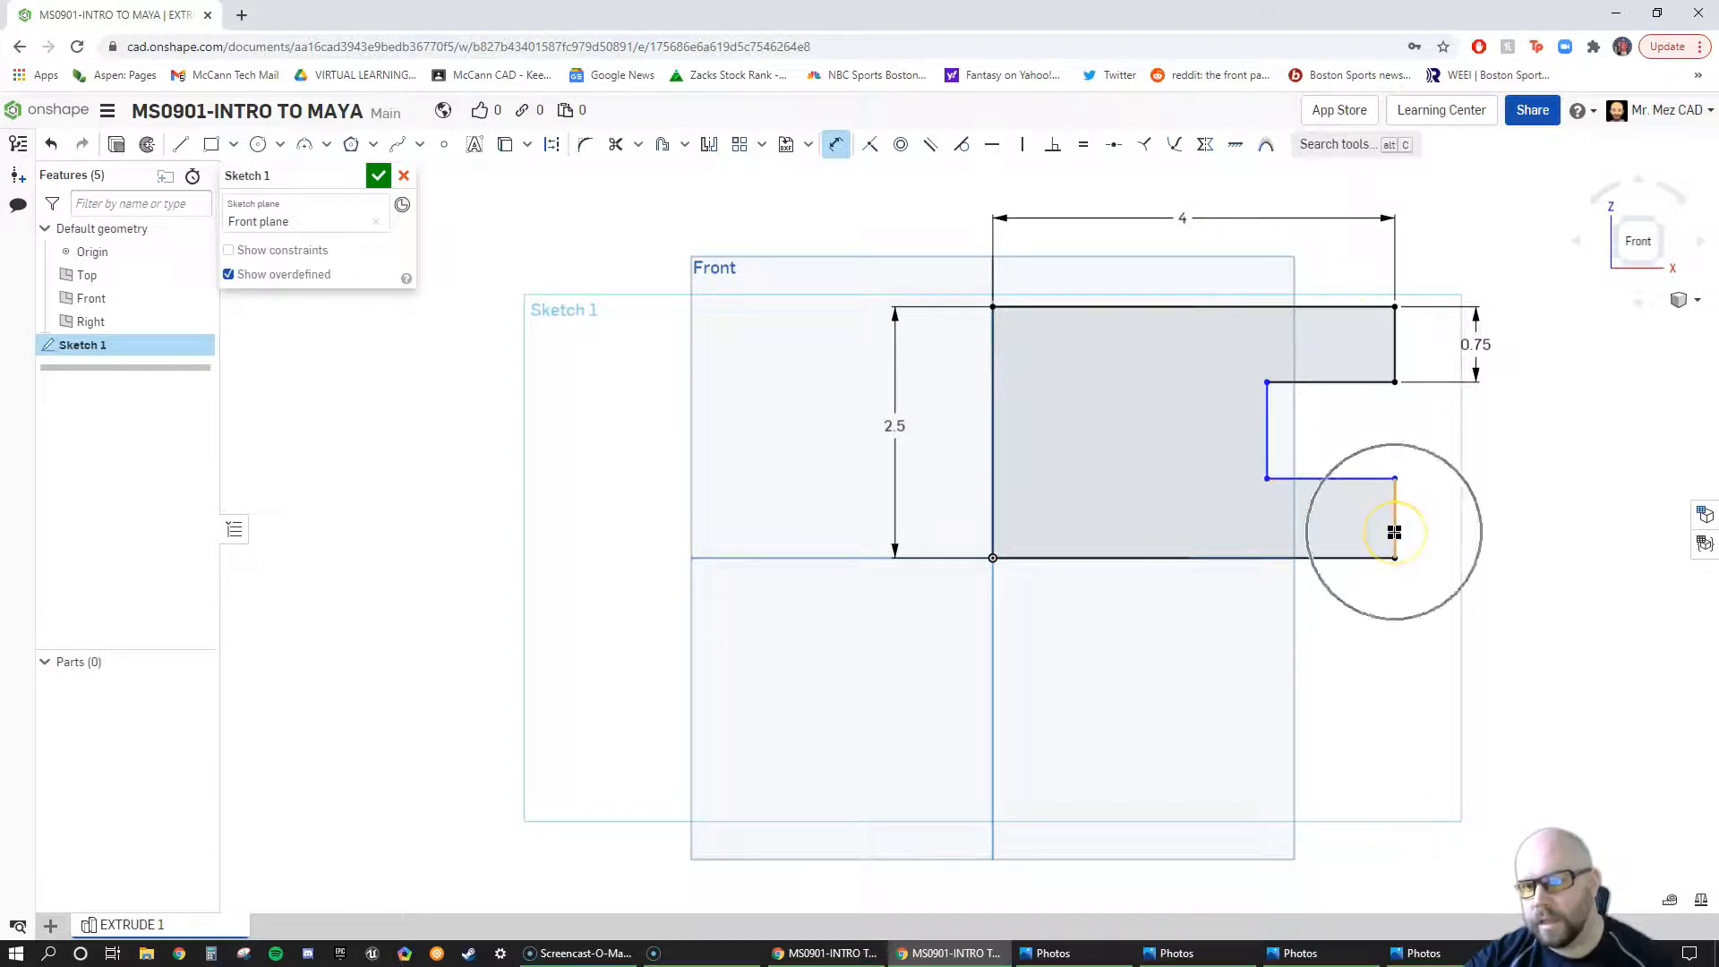
pyautogui.press('ctrl')
pyautogui.press('ctrl')
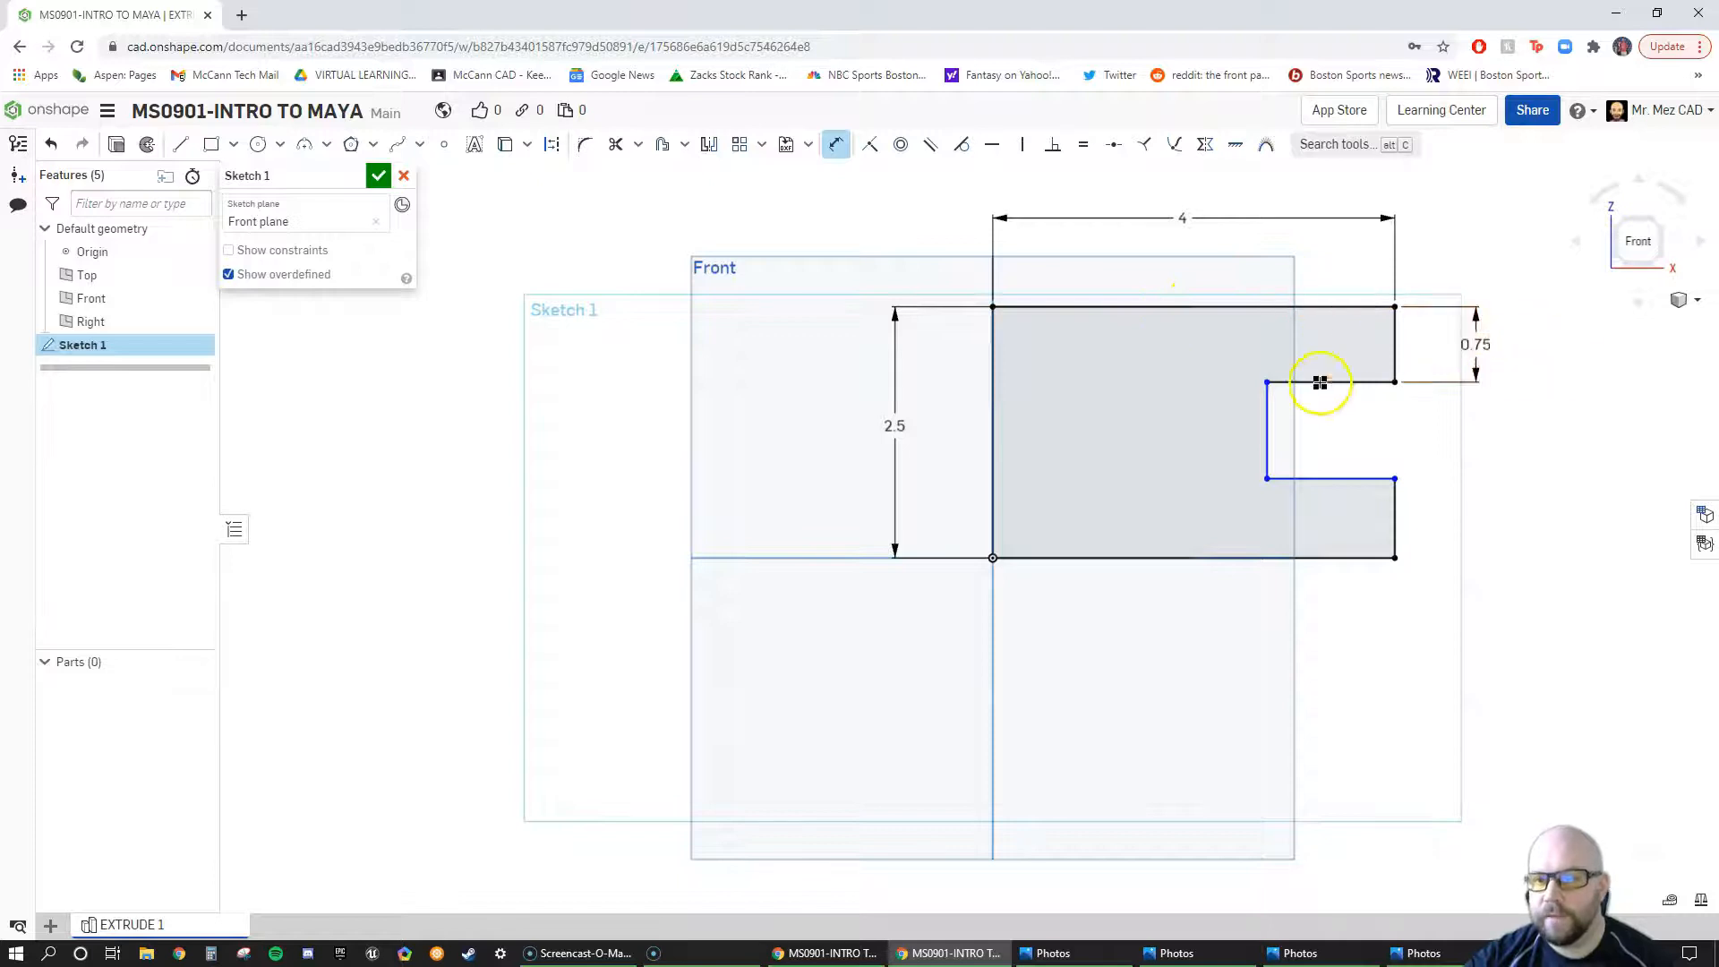
pyautogui.press('ctrl')
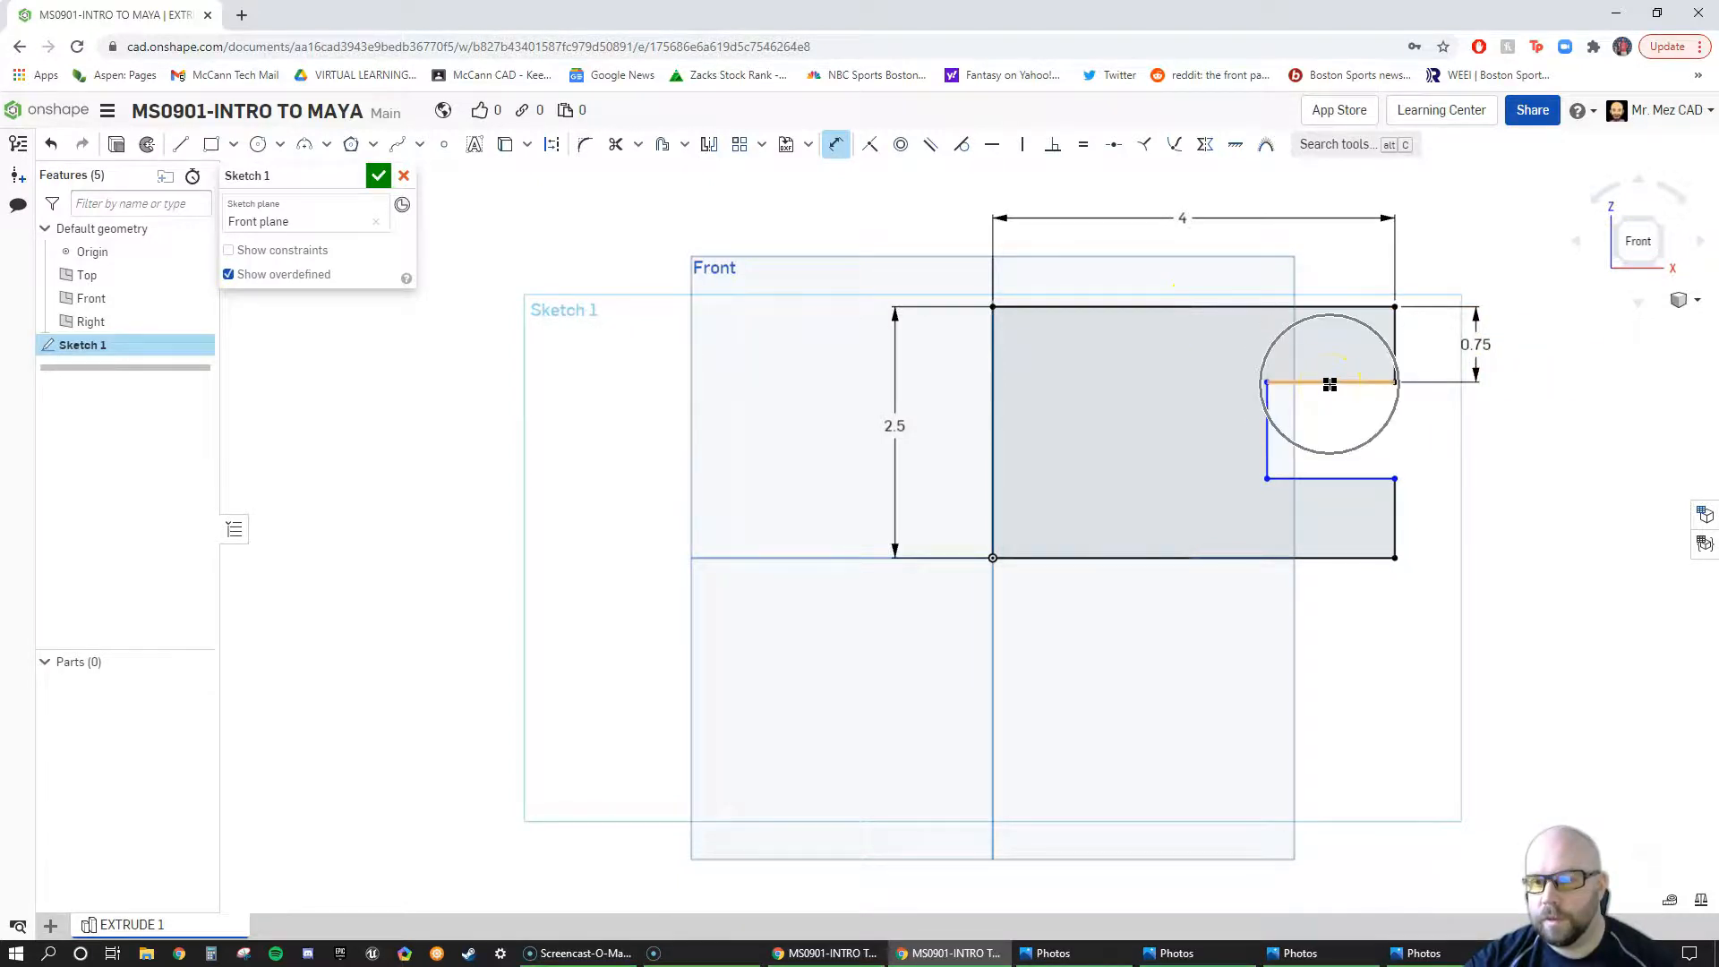
# Step: Dimension the distance between the notch's upper and lower horizontal edges as 1 in, placing the dimension outside the notch opening
pyautogui.click(1493, 421)
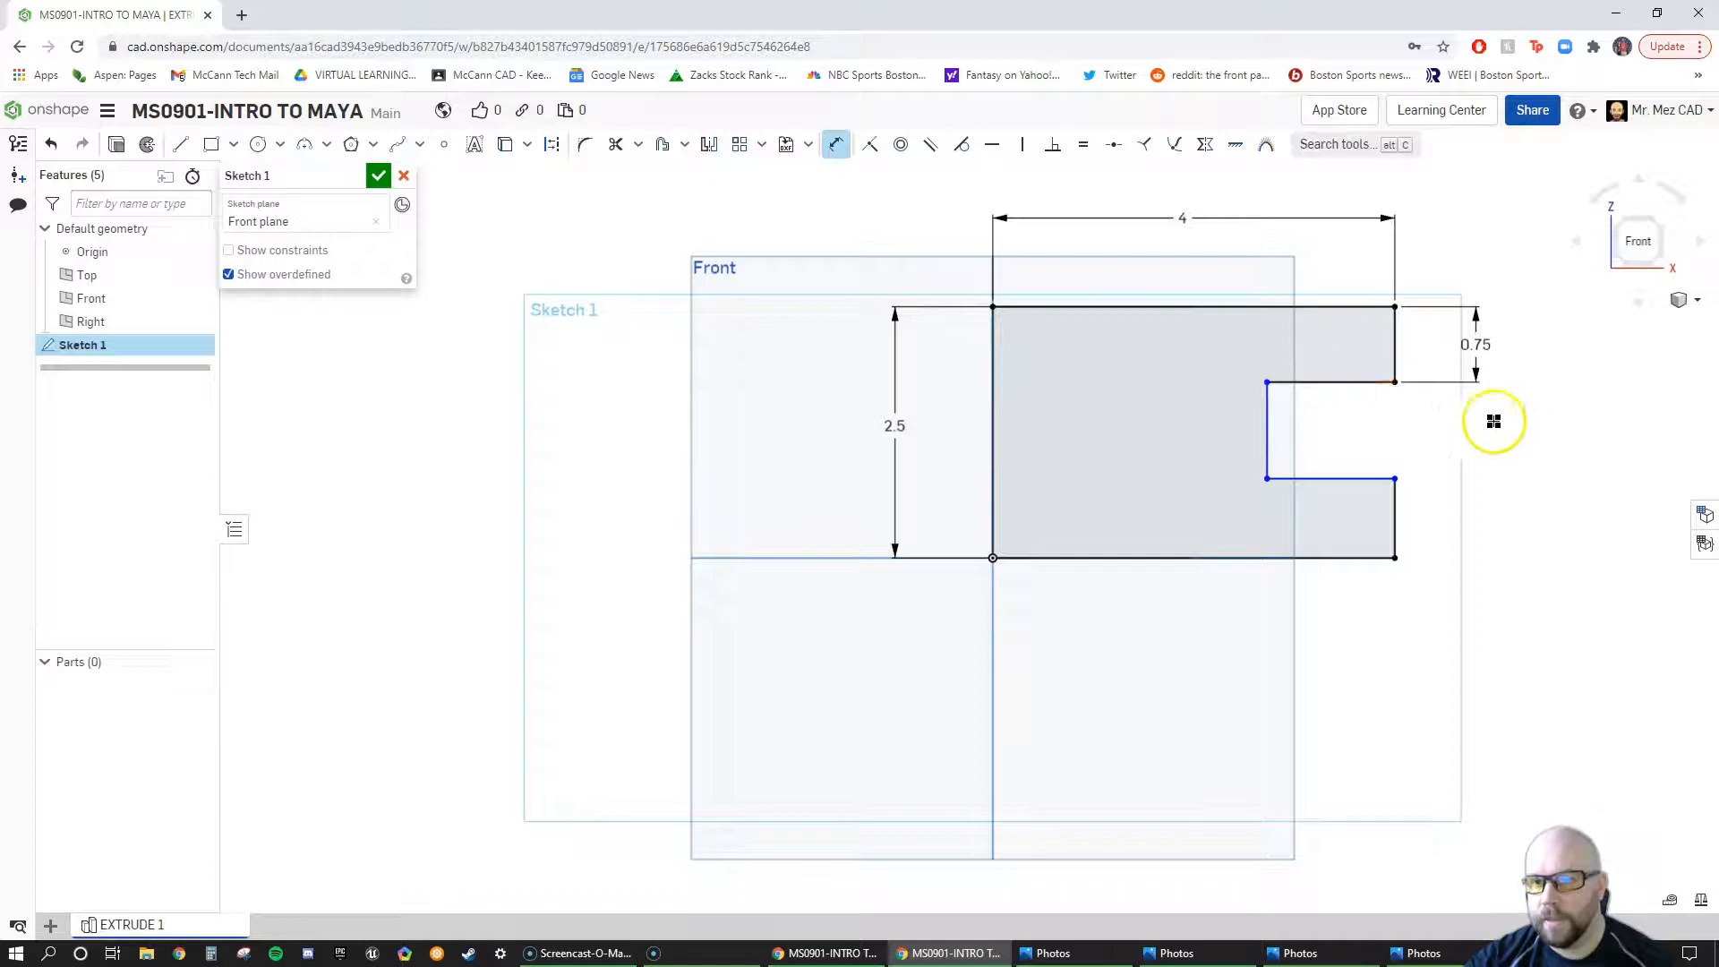
pyautogui.click(1345, 397)
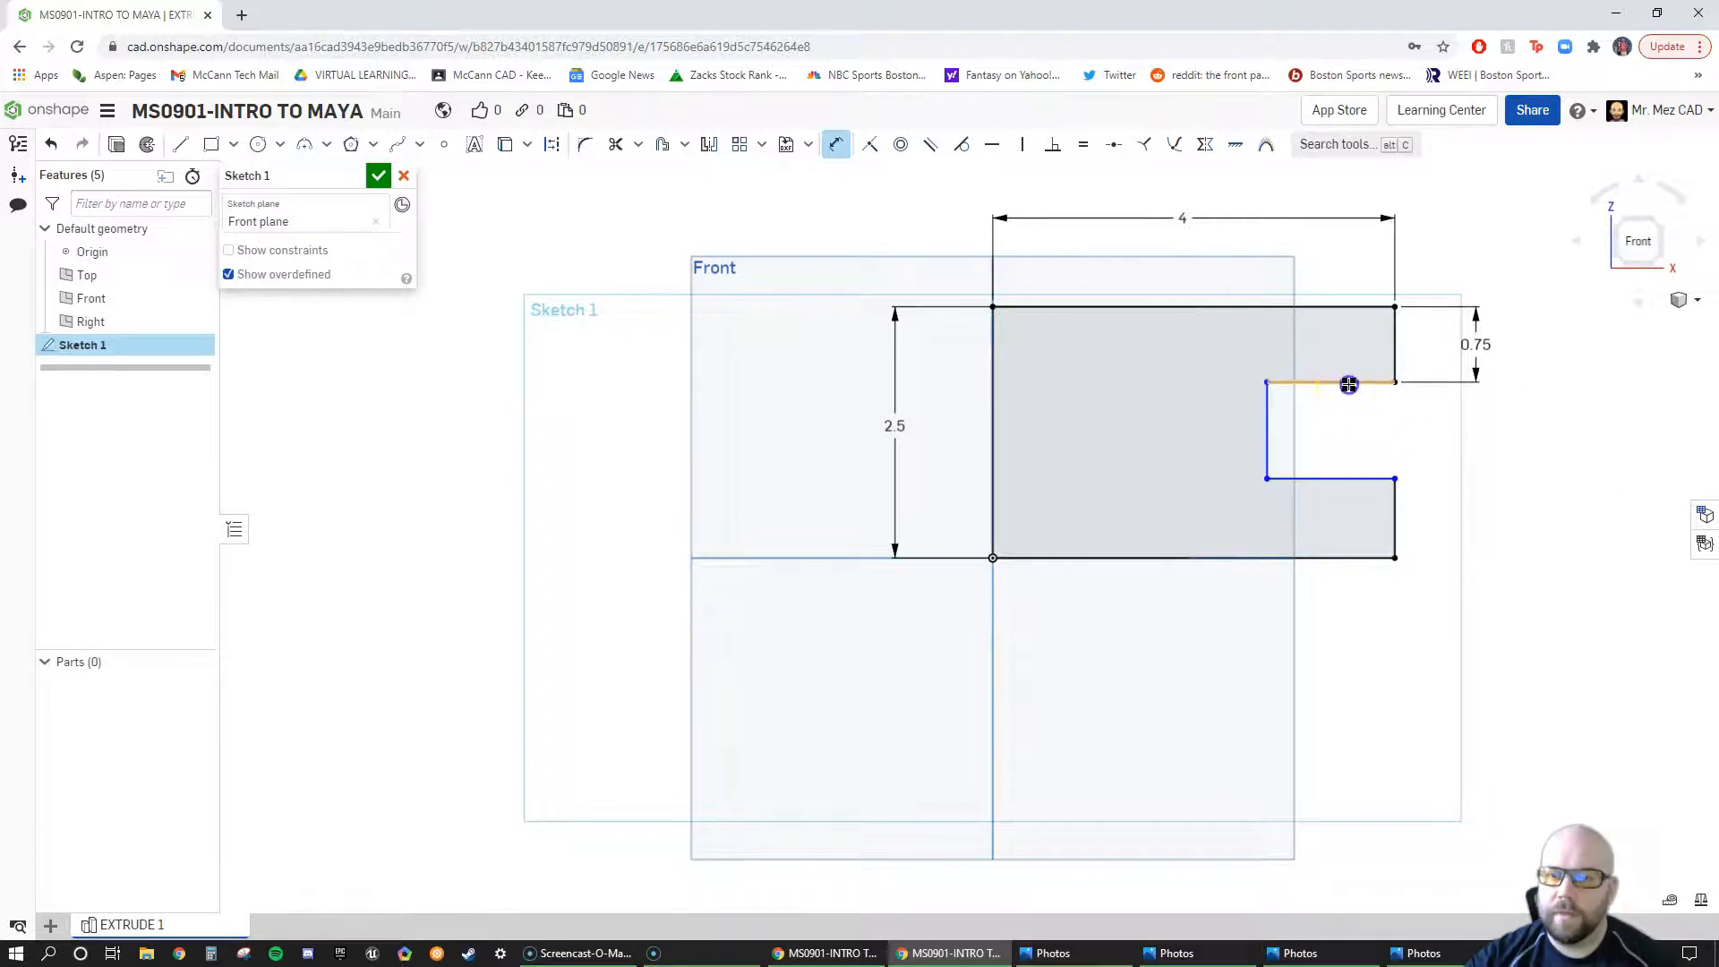
pyautogui.click(1352, 480)
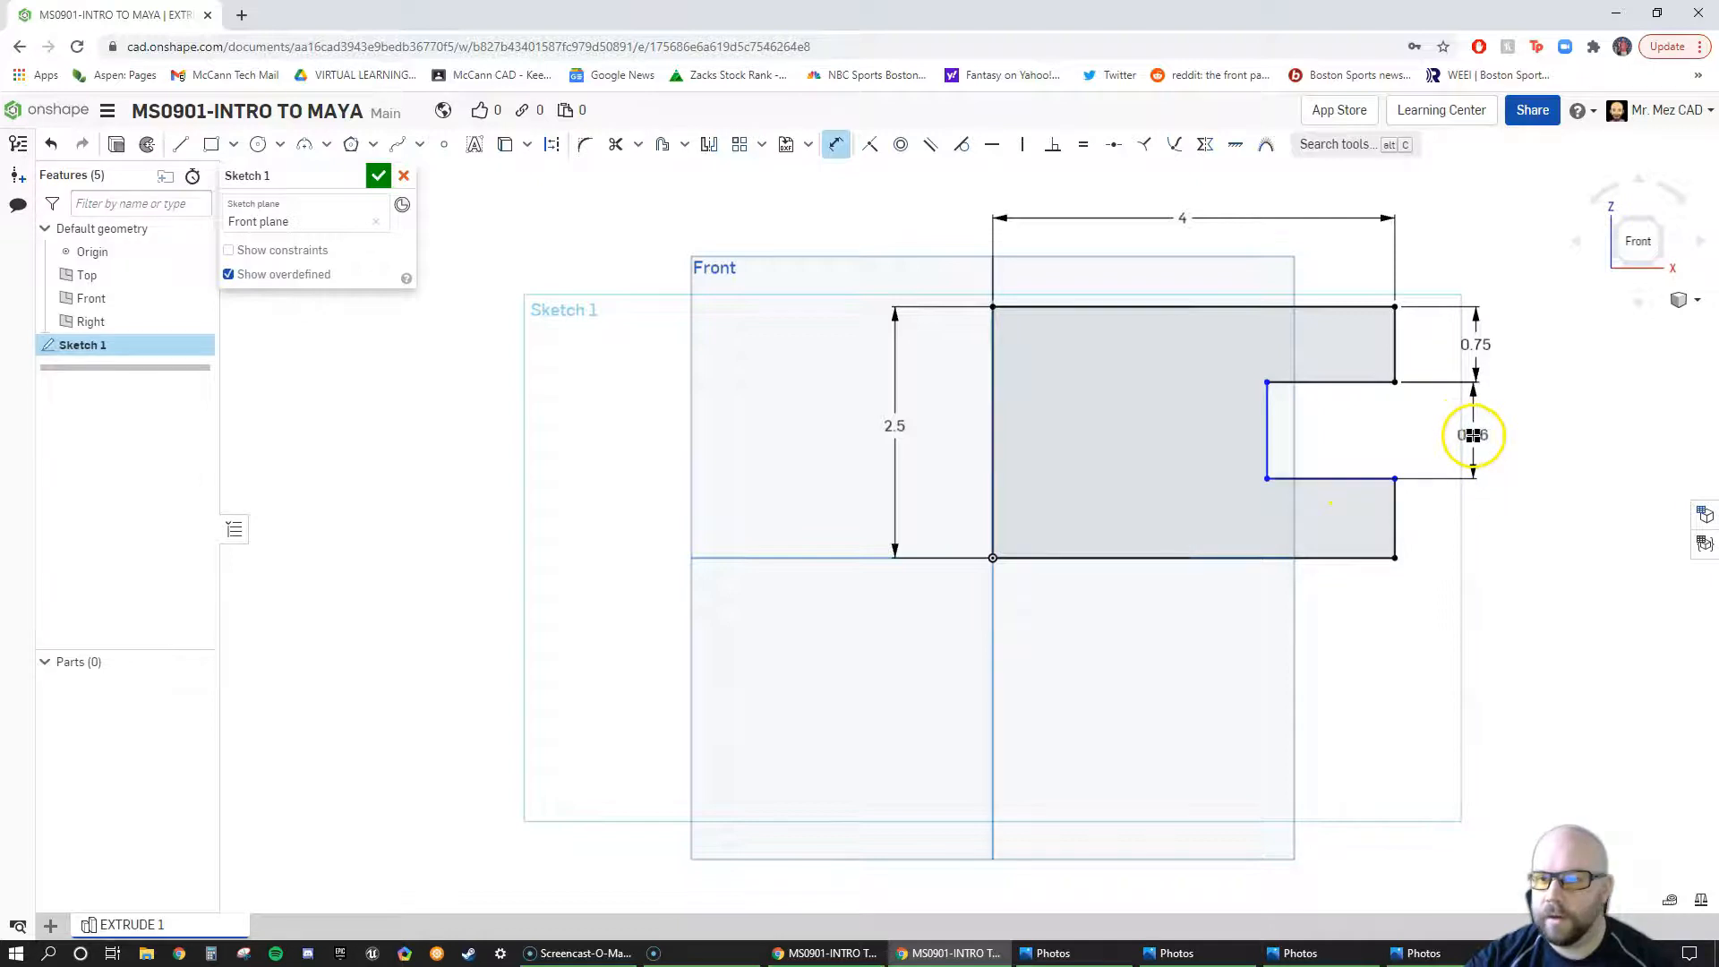
pyautogui.click(1547, 438)
pyautogui.write('1')
pyautogui.press('Return')
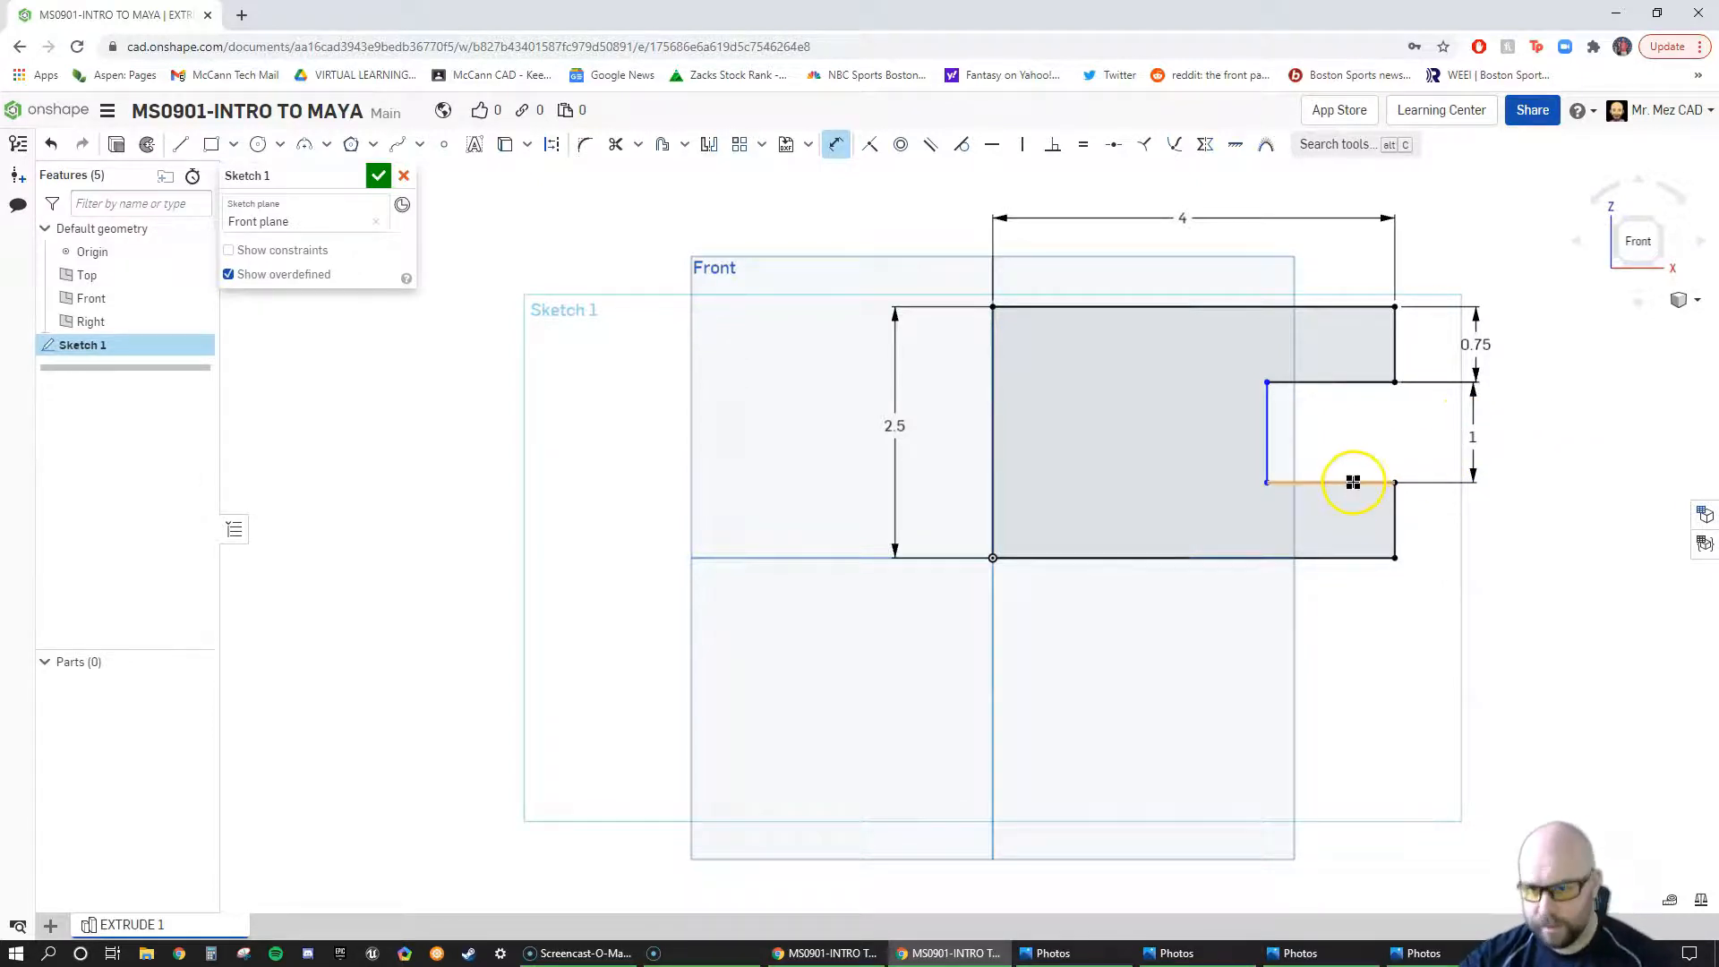
# Step: Check the notch depth in the reference drawing and dimension it as 1.5 in, placing the dimension below the profile's base edge
pyautogui.click(1267, 421)
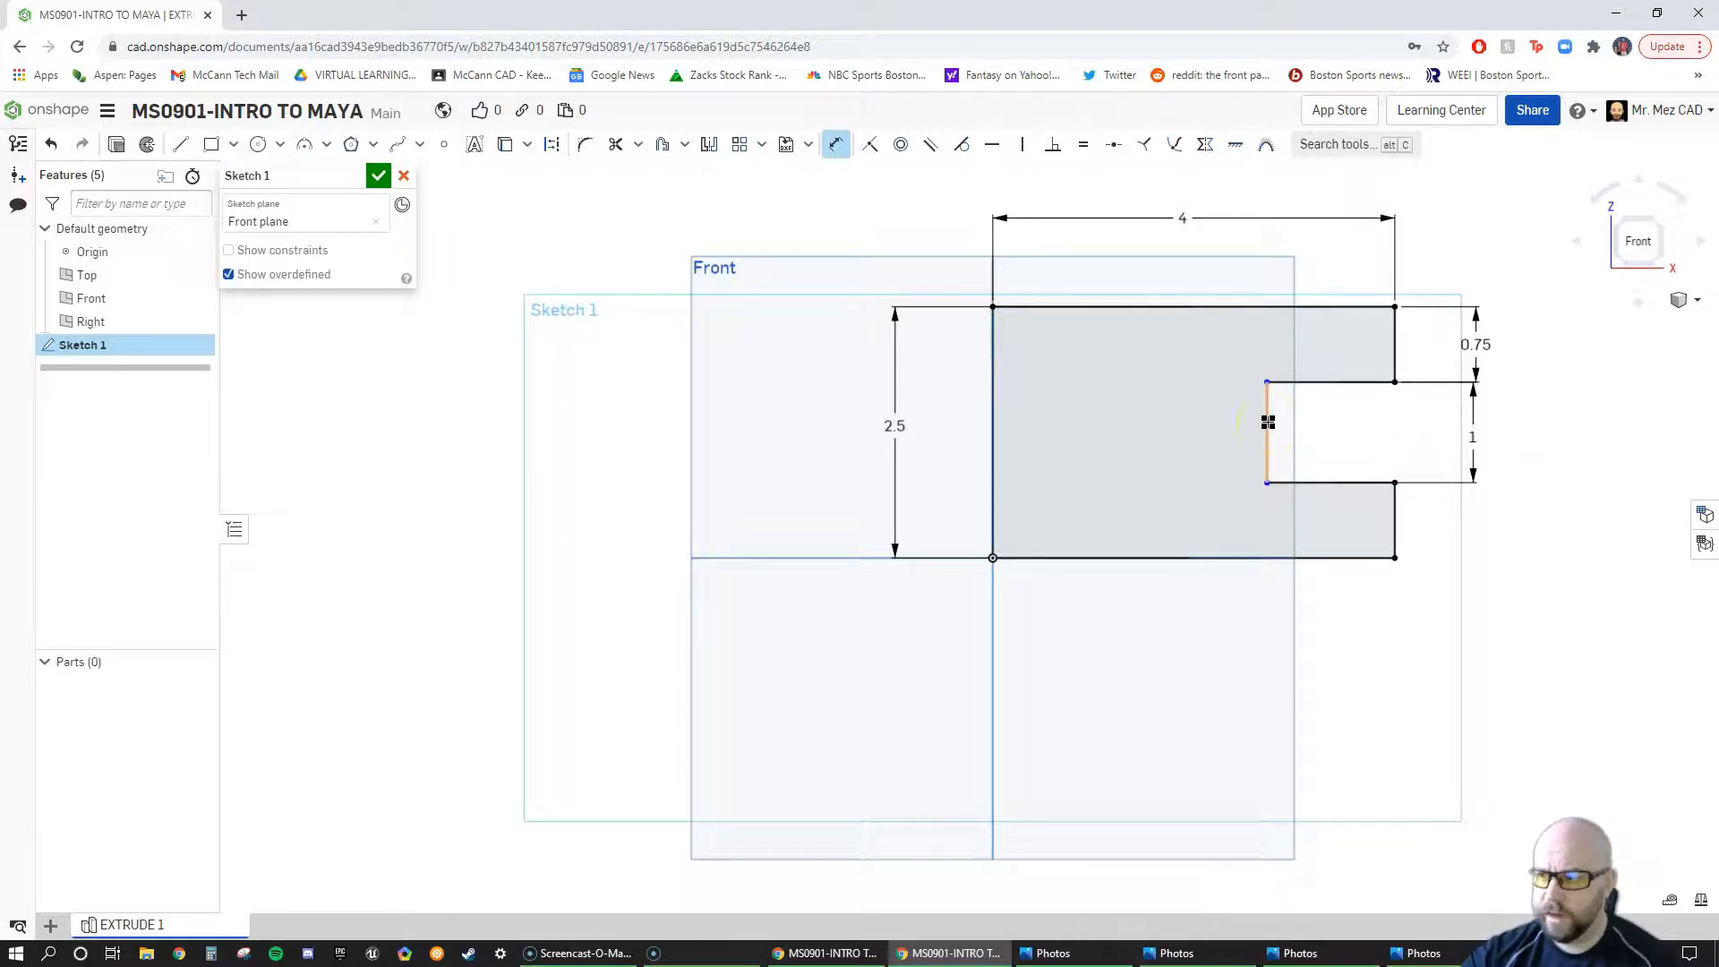
pyautogui.moveTo(1717, 169); pyautogui.dragTo(620, 3)
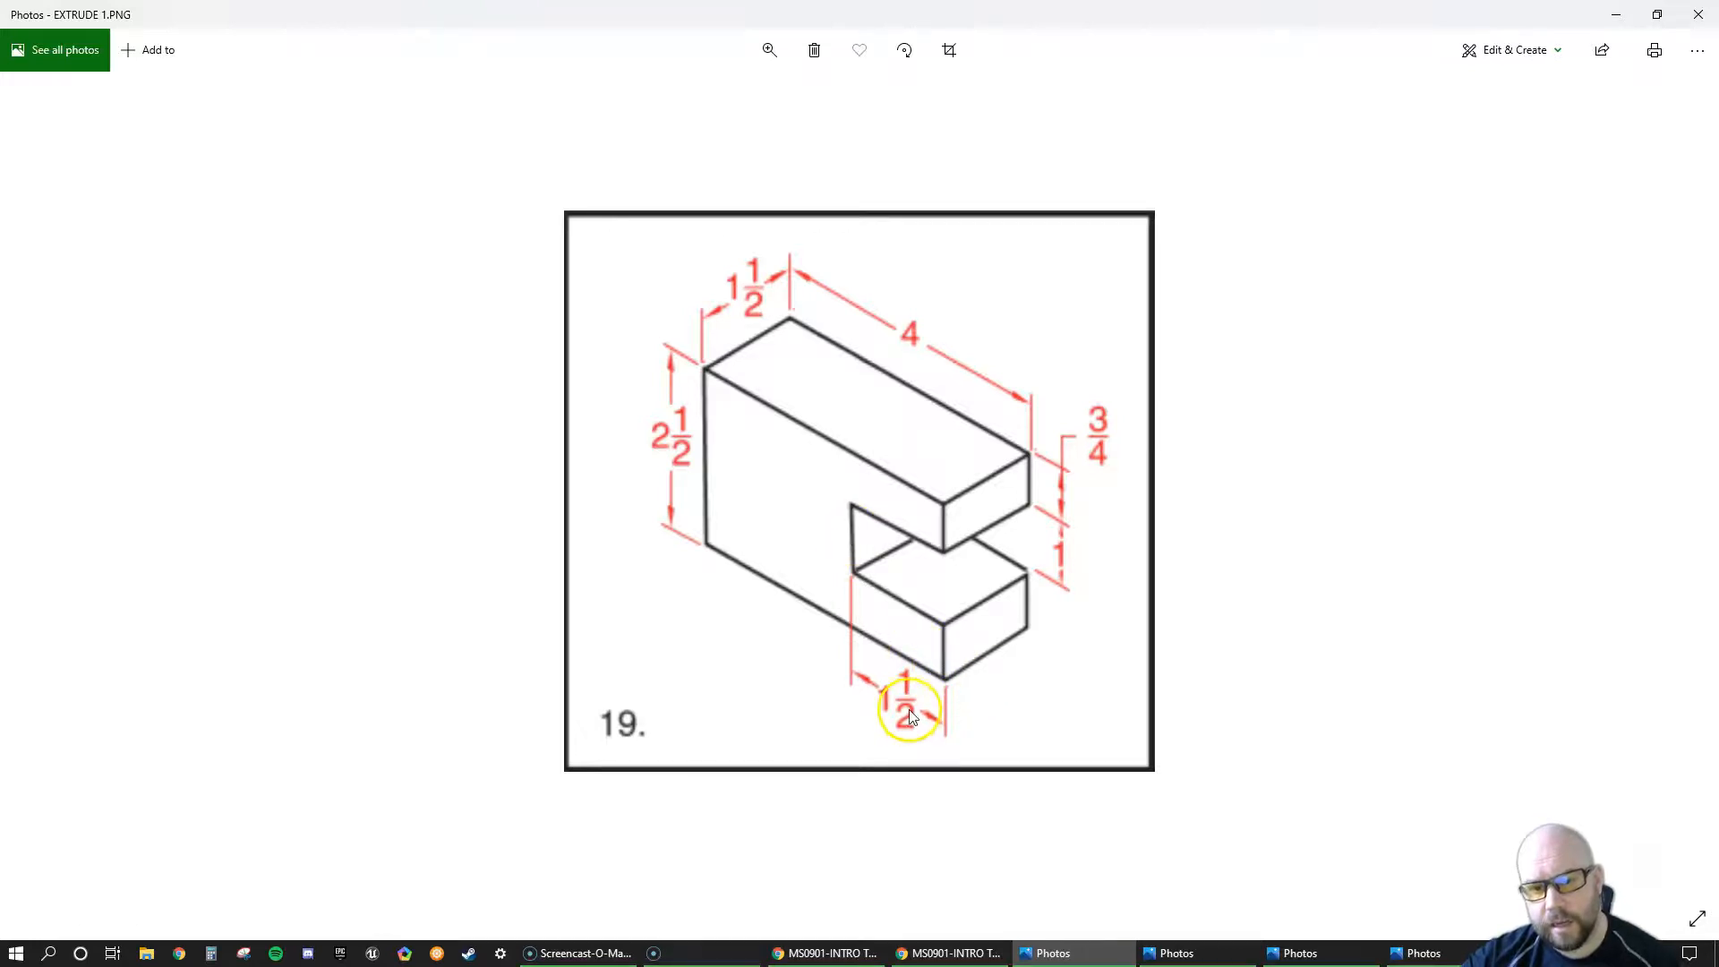
pyautogui.moveTo(899, 11); pyautogui.dragTo(1717, 257)
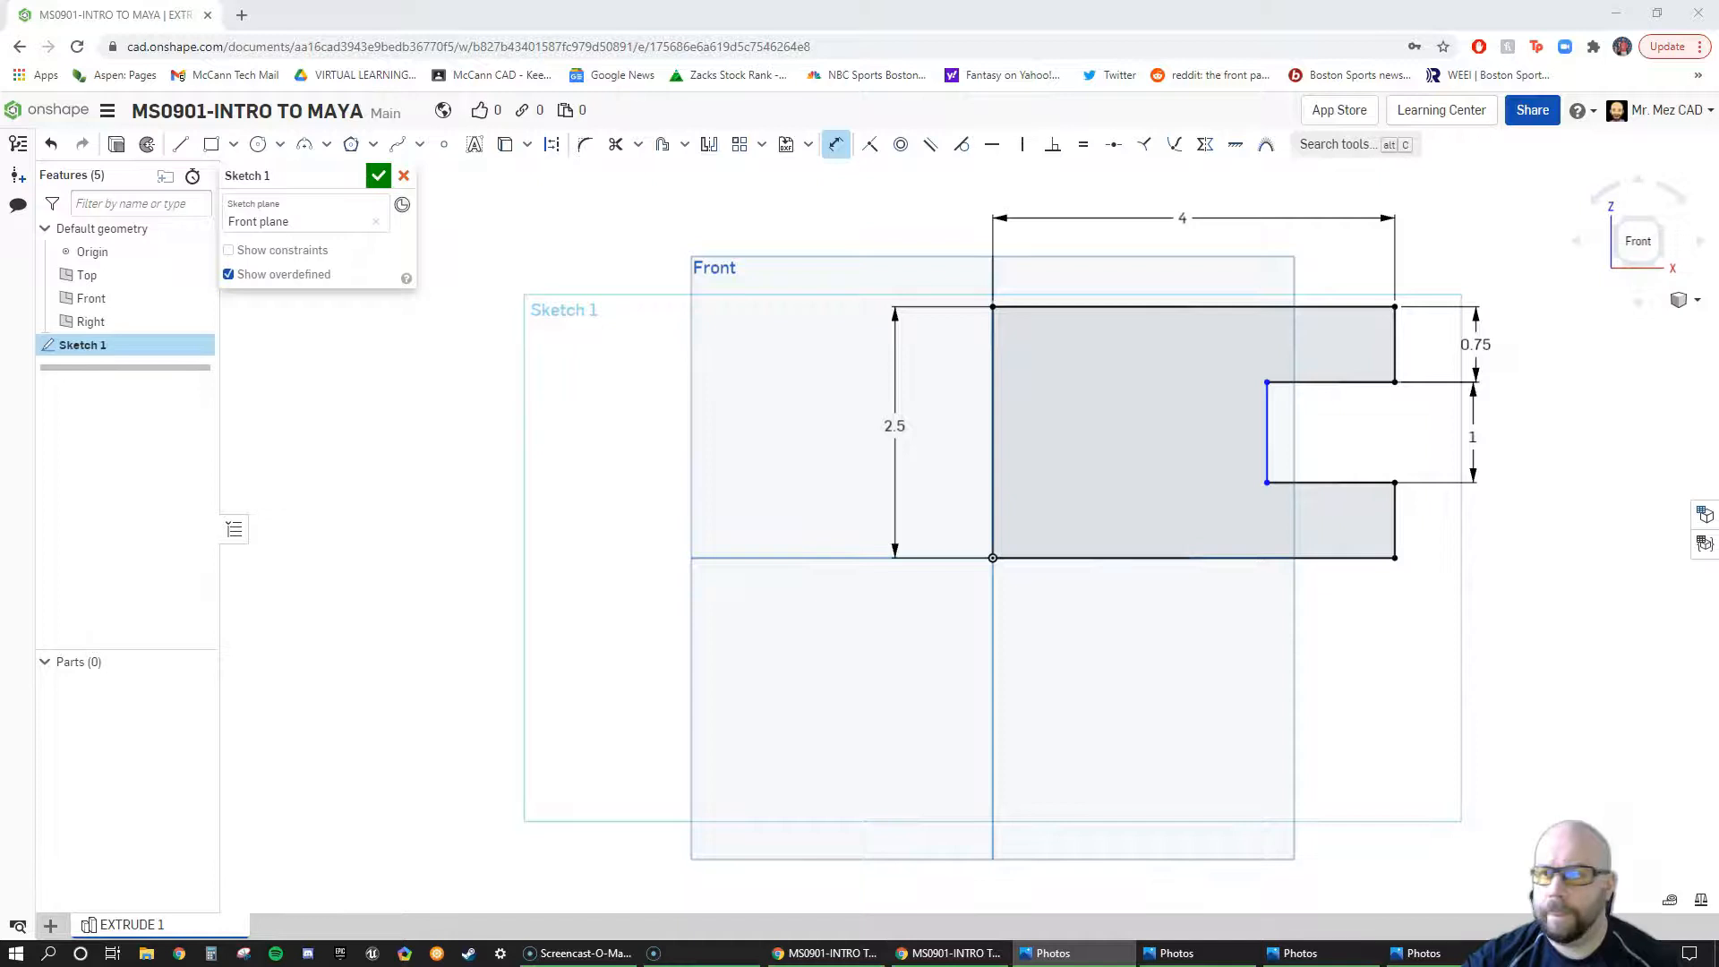
pyautogui.click(839, 146)
pyautogui.click(1398, 519)
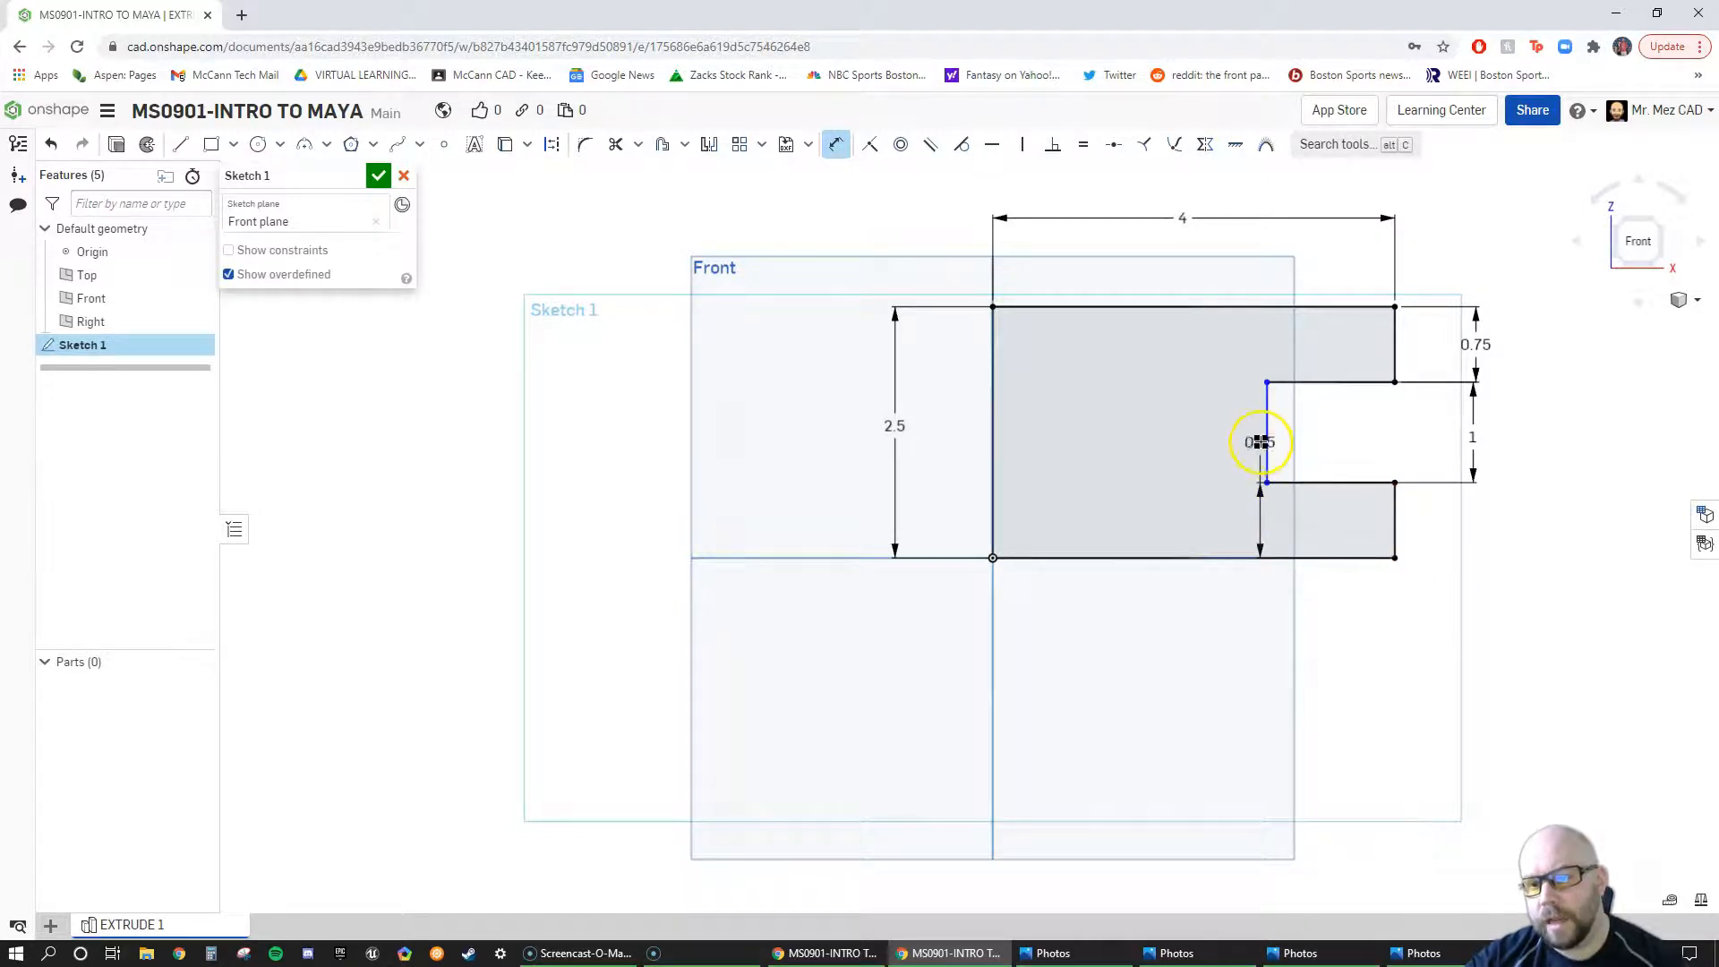
pyautogui.click(1271, 484)
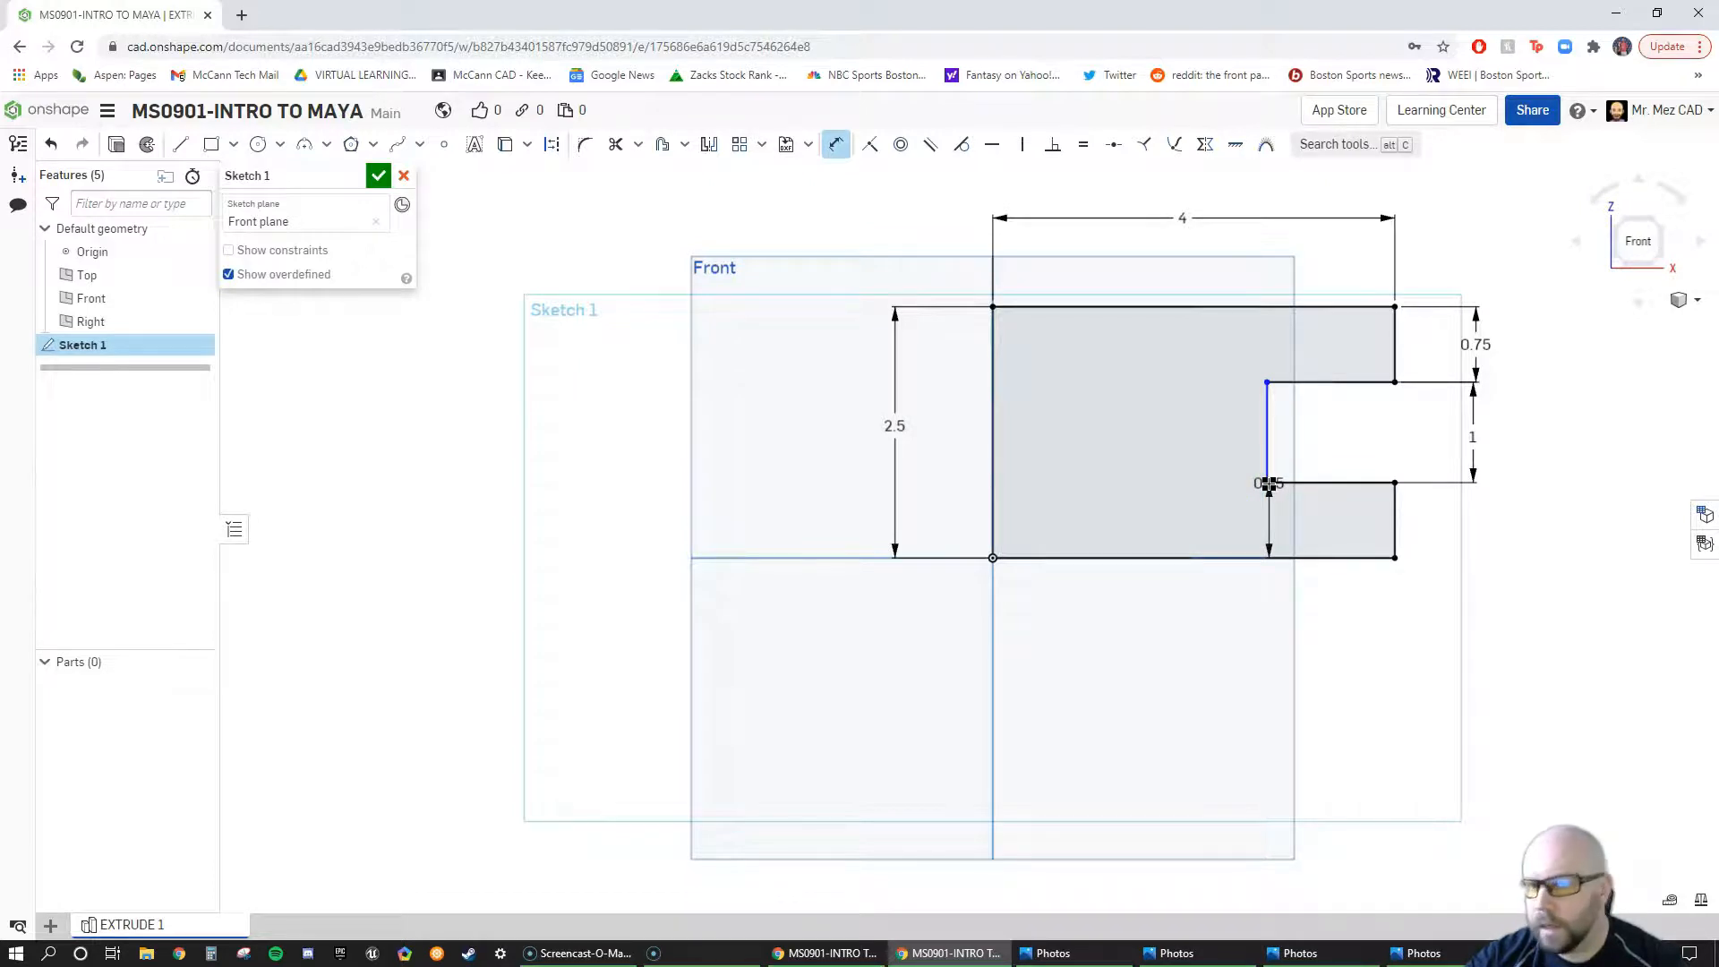
pyautogui.click(1338, 621)
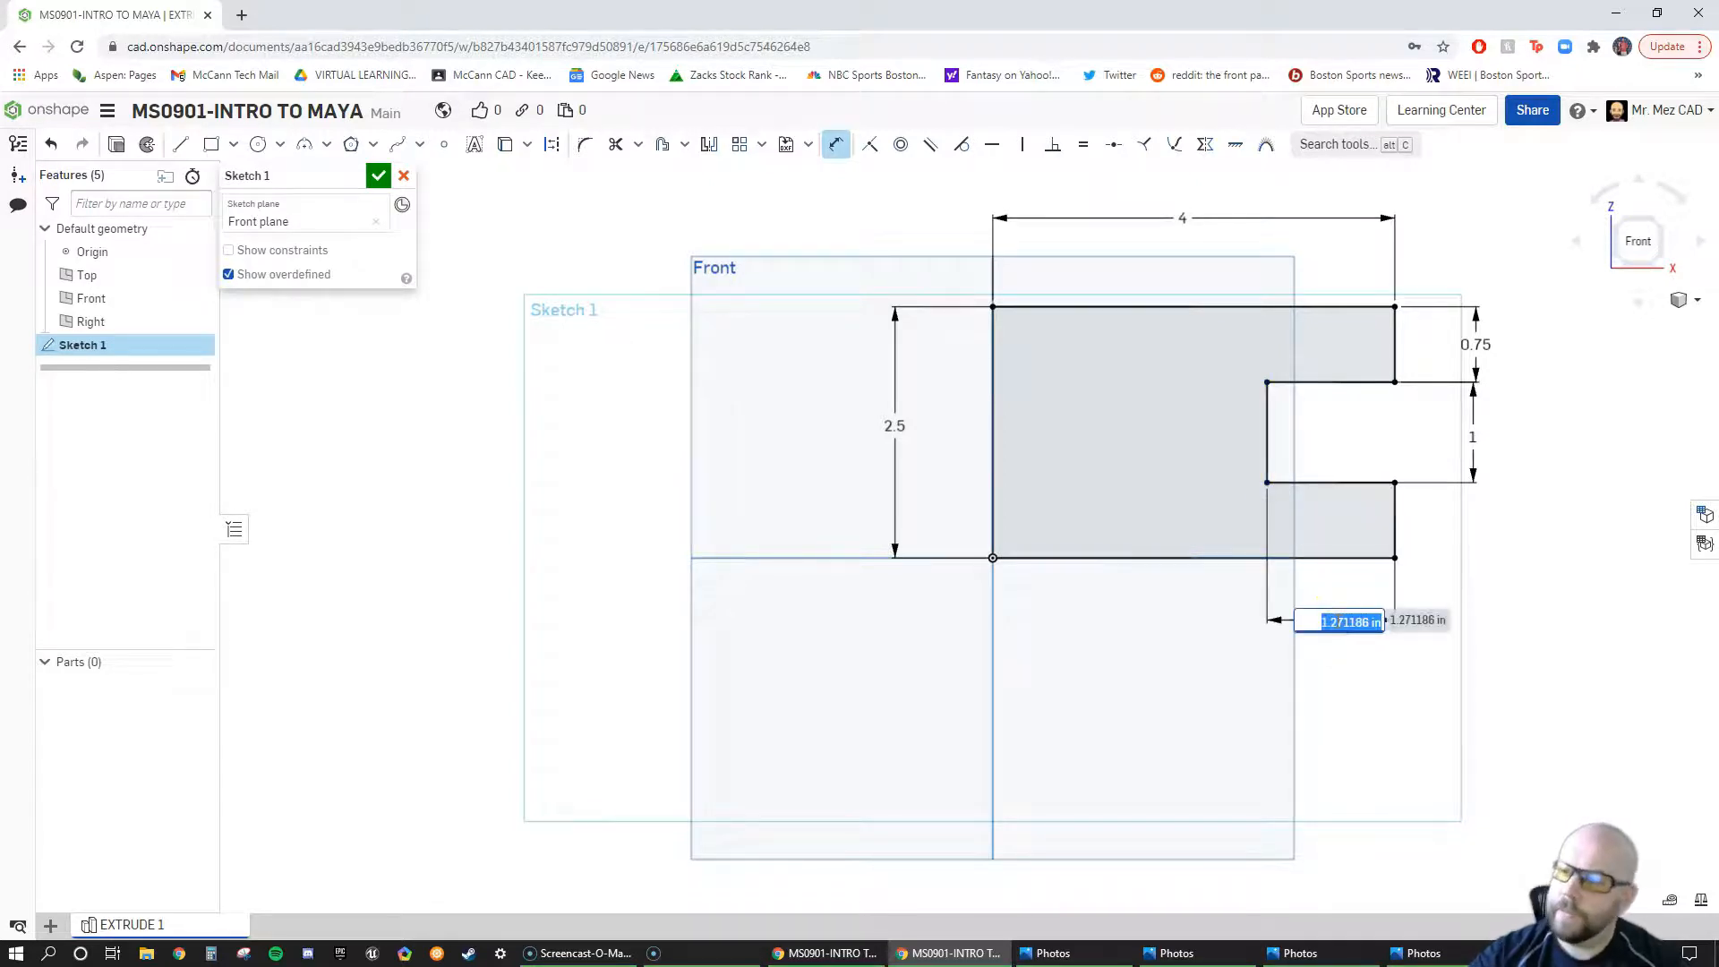
pyautogui.write('1.5')
pyautogui.press('Return')
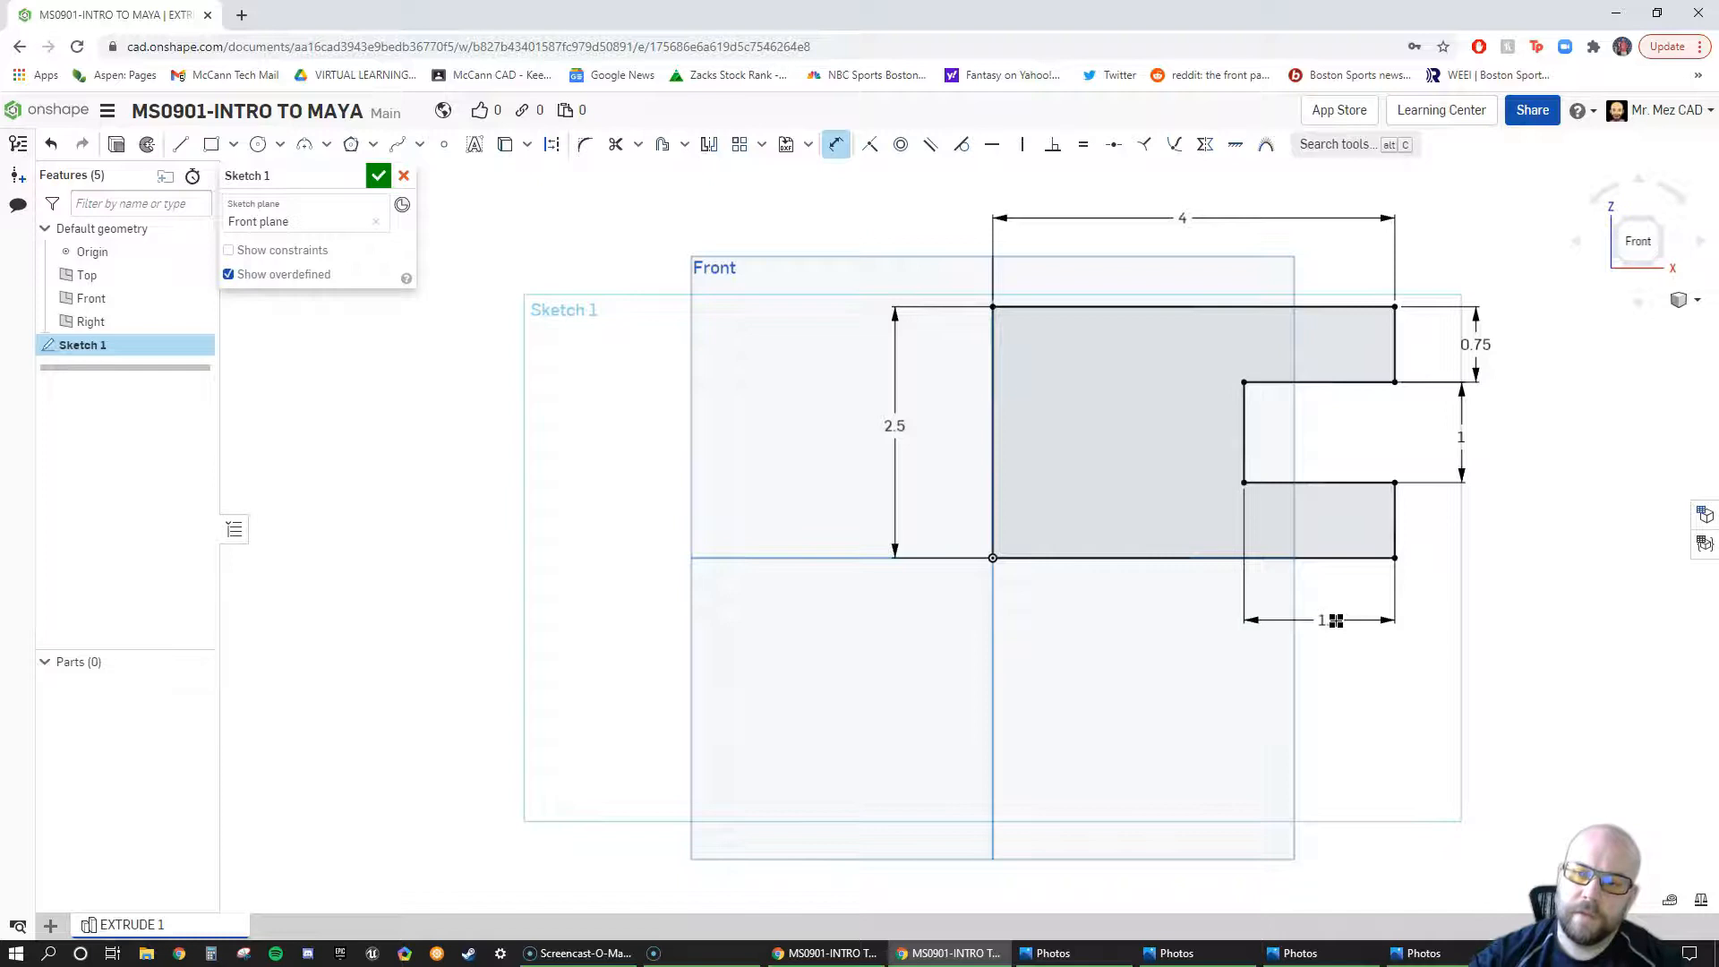
pyautogui.click(1517, 599)
pyautogui.click(1060, 548)
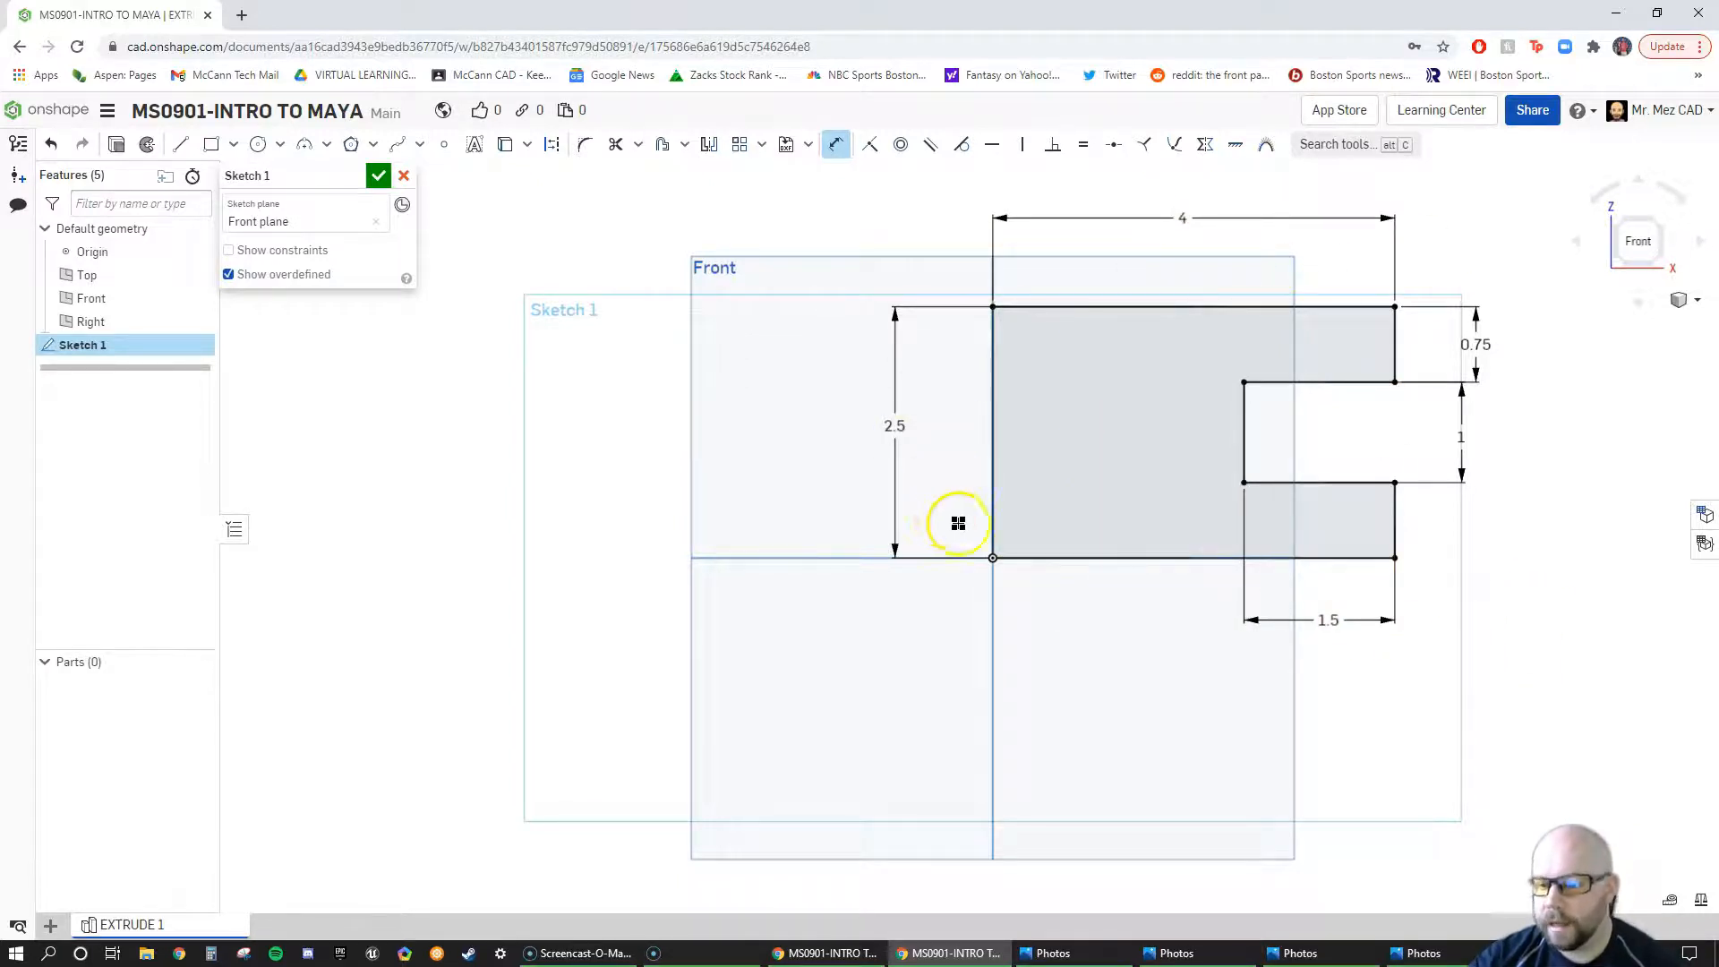
# Step: Accept the fully dimensioned notched profile and finish the sketch on the Front plane
pyautogui.scroll(2, 644, 637)
pyautogui.scroll(-3, 1147, 537)
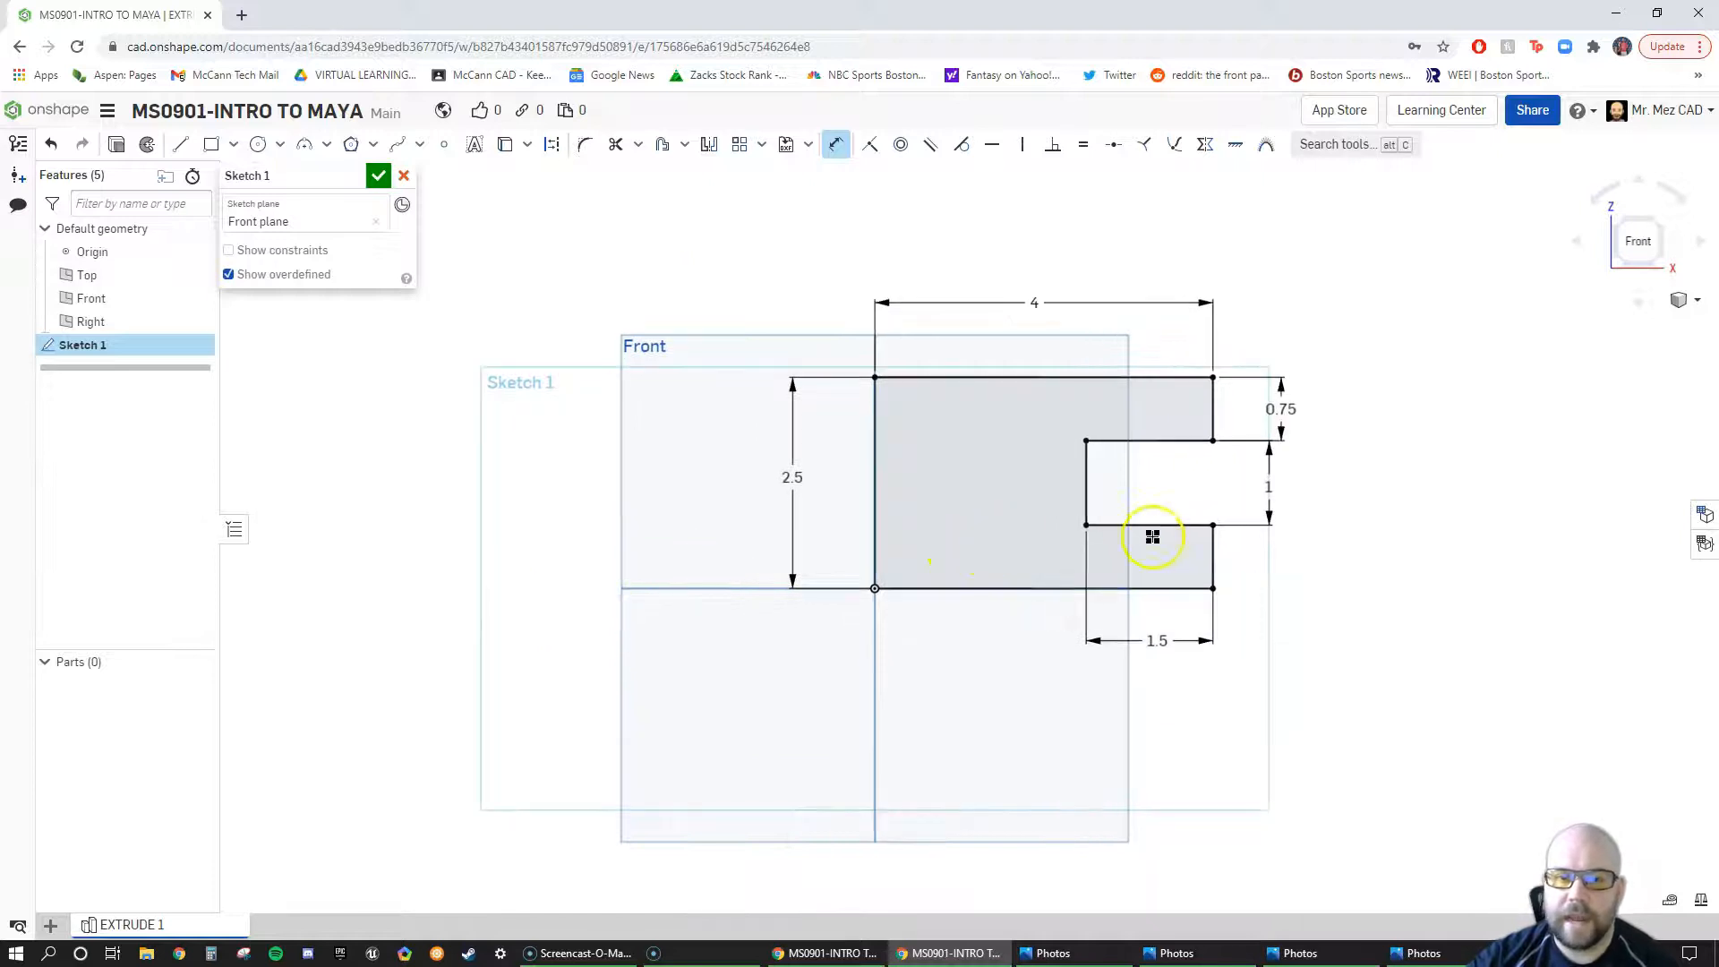
pyautogui.scroll(1, 1028, 630)
pyautogui.scroll(-1, 1126, 495)
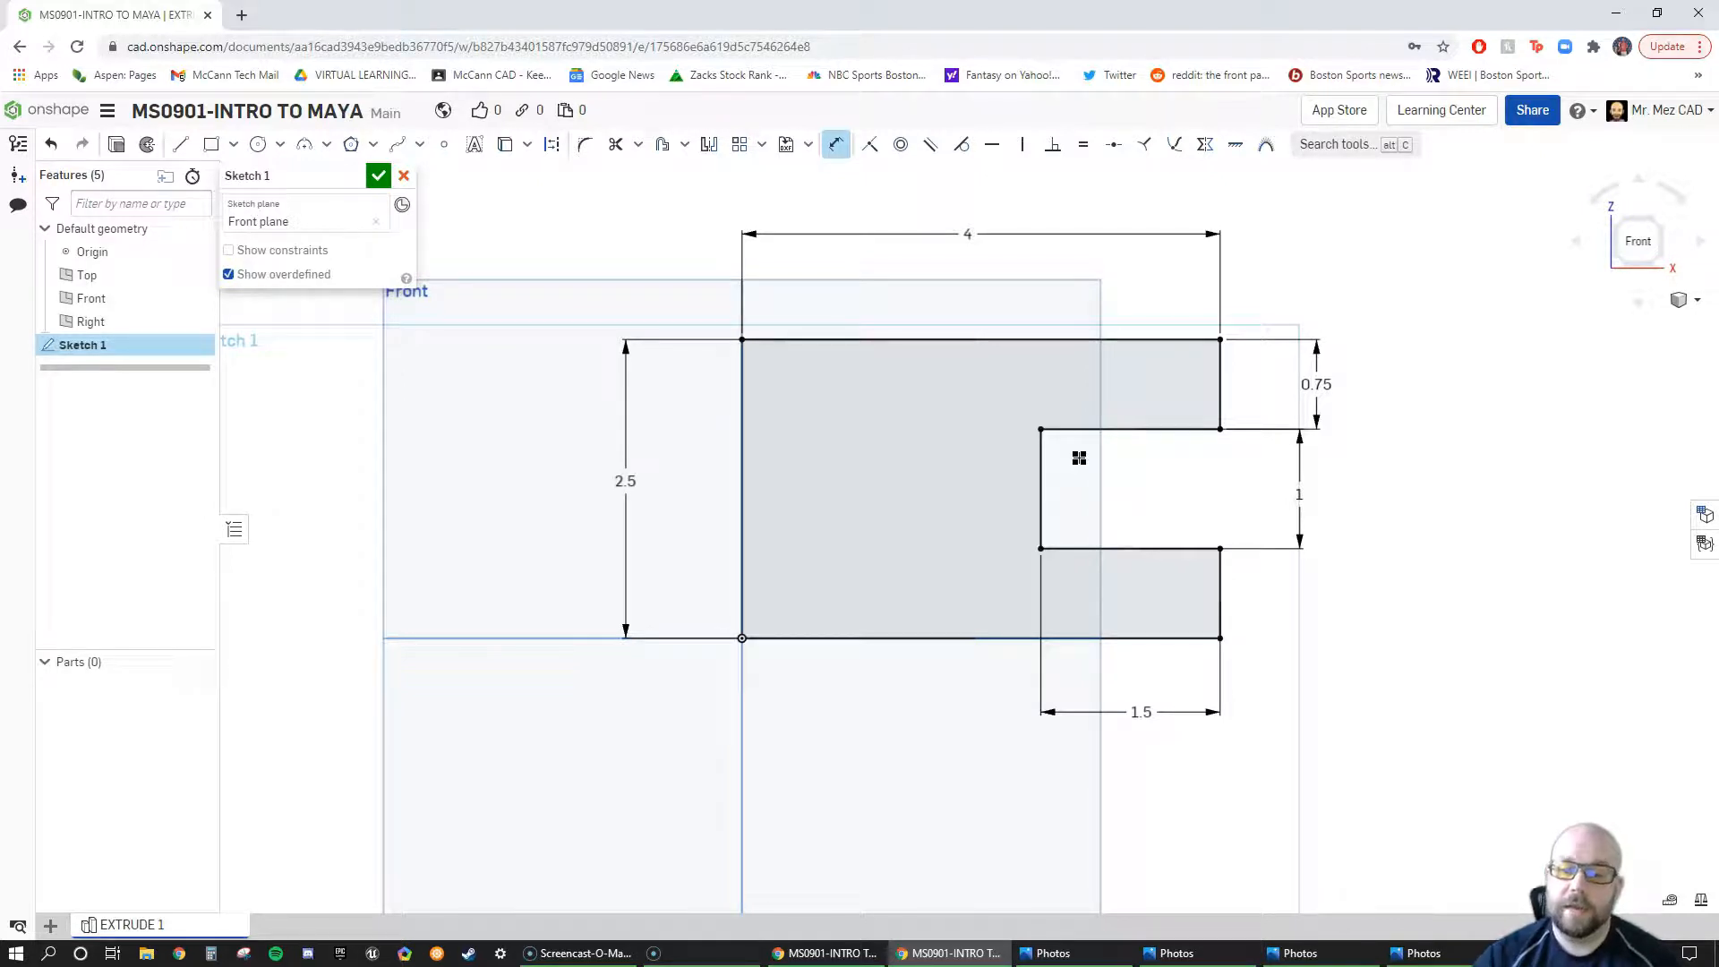
pyautogui.click(378, 178)
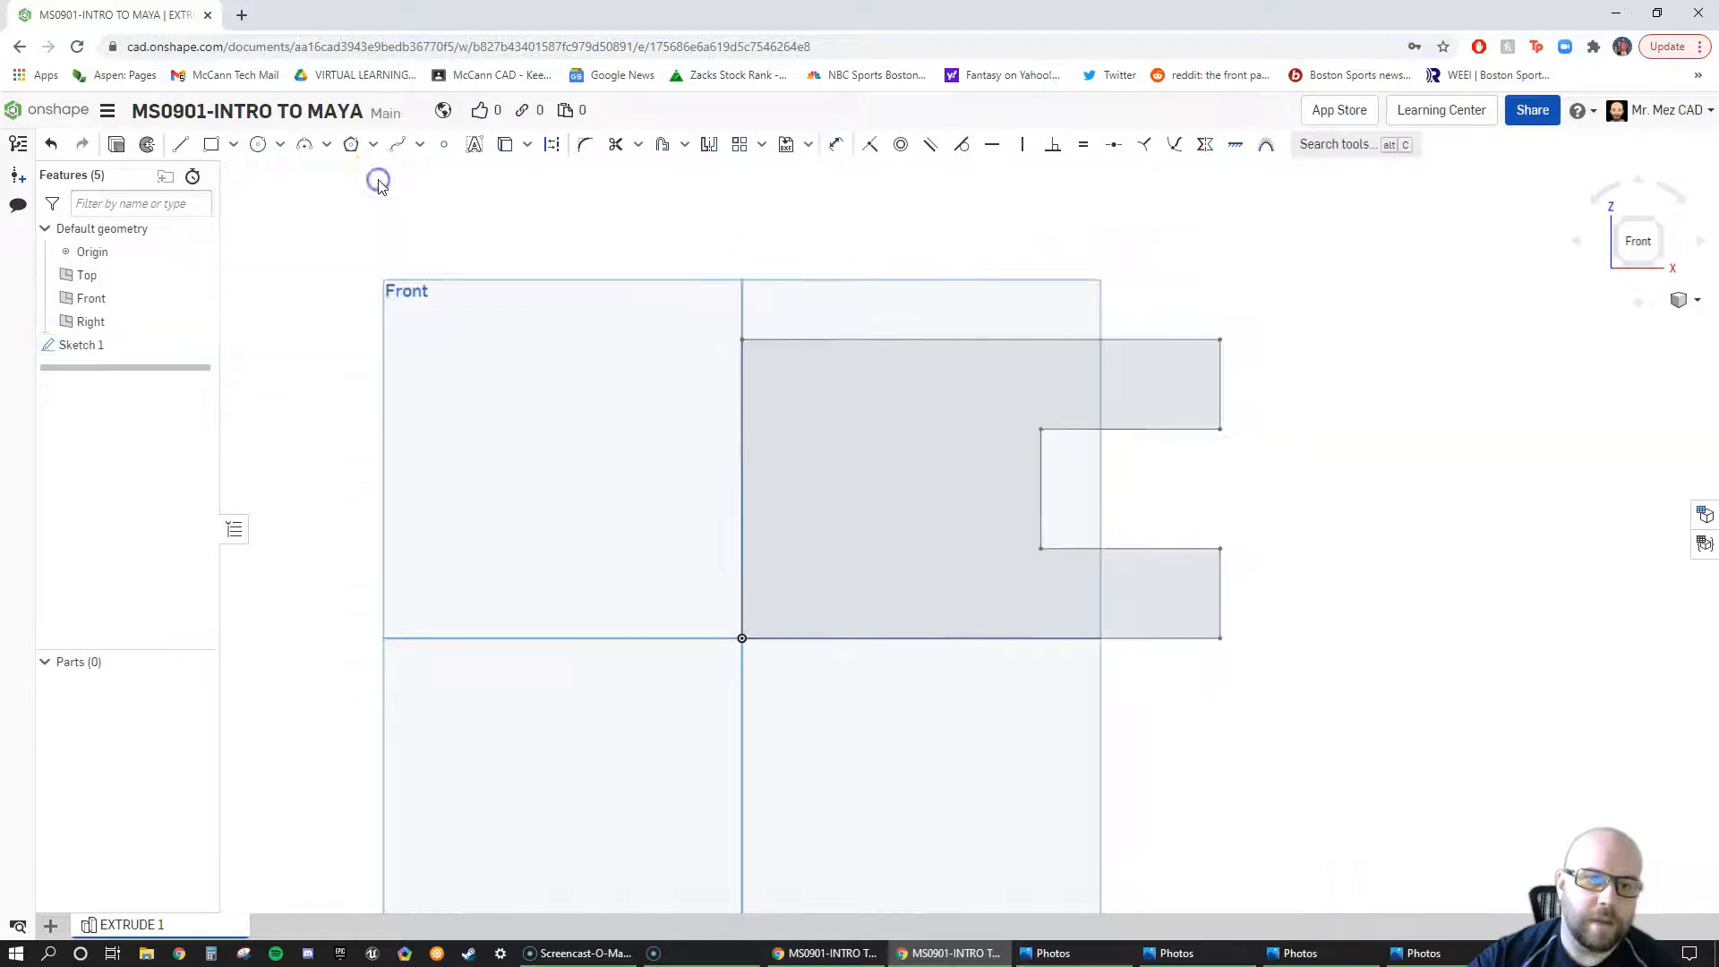
pyautogui.moveTo(1282, 444)
pyautogui.mouseDown(button='right')
pyautogui.moveTo(1216, 483)
pyautogui.moveTo(1254, 498)
pyautogui.moveTo(1217, 491)
pyautogui.moveTo(1212, 457)
pyautogui.moveTo(1258, 472)
pyautogui.moveTo(1211, 475)
pyautogui.moveTo(1244, 475)
pyautogui.mouseUp(button='right')
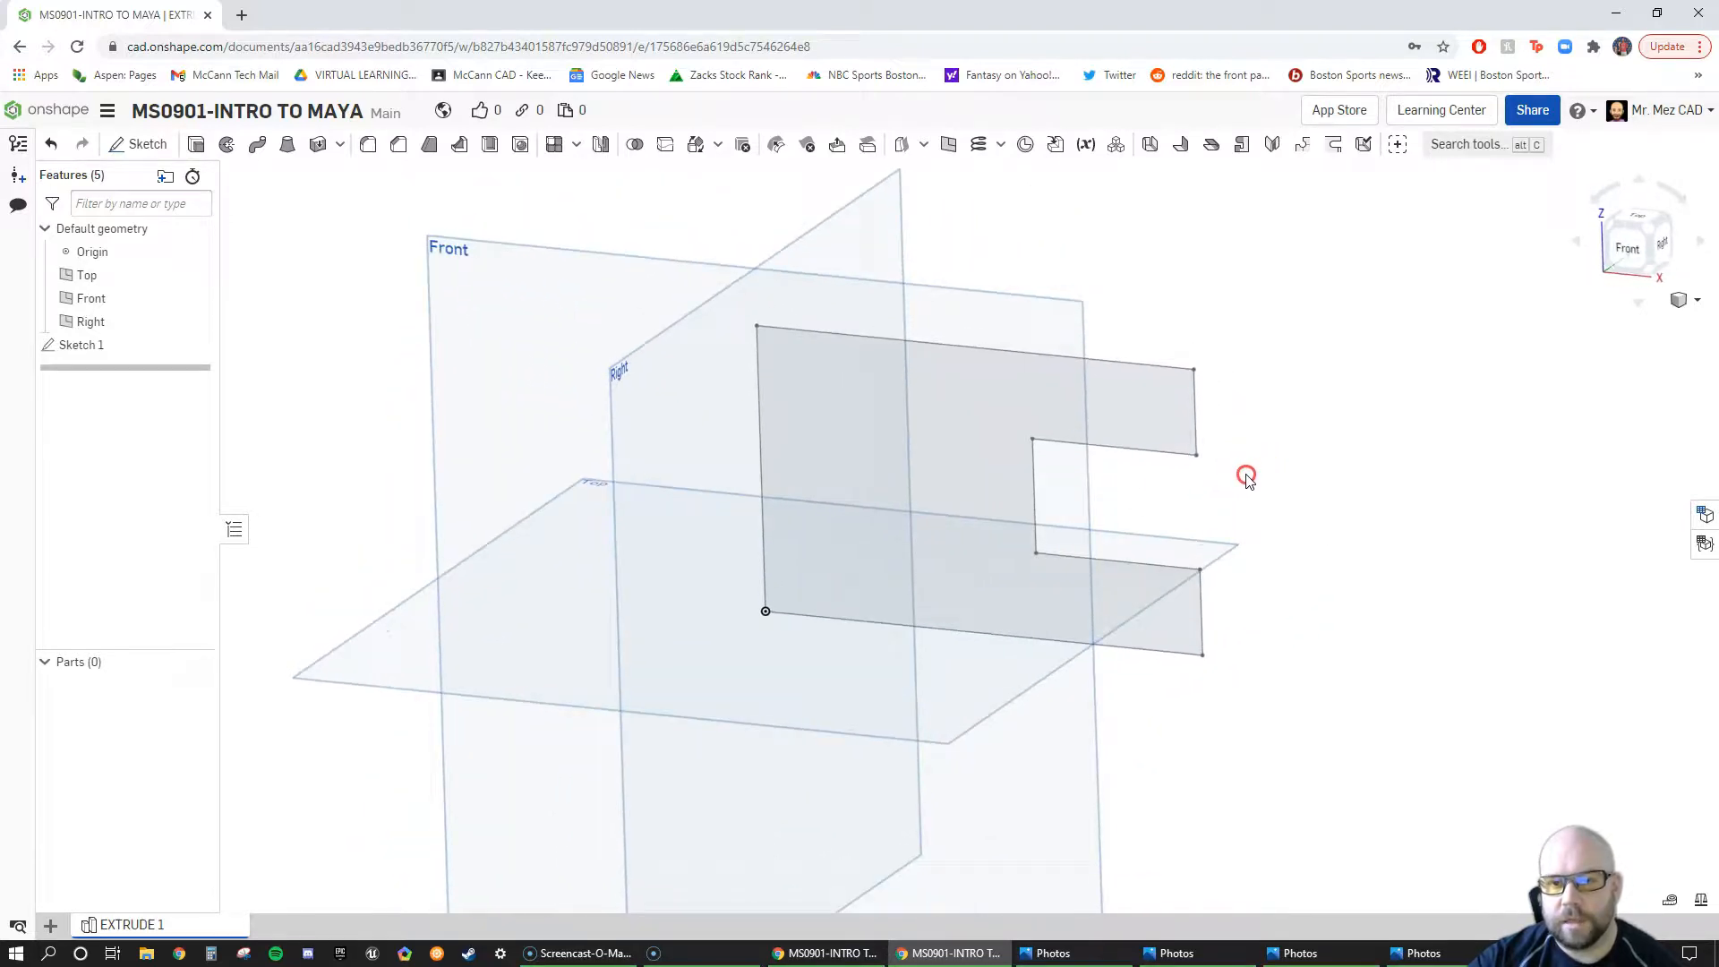
pyautogui.click(1652, 239)
pyautogui.moveTo(1653, 239); pyautogui.dragTo(1648, 227)
pyautogui.click(1420, 377)
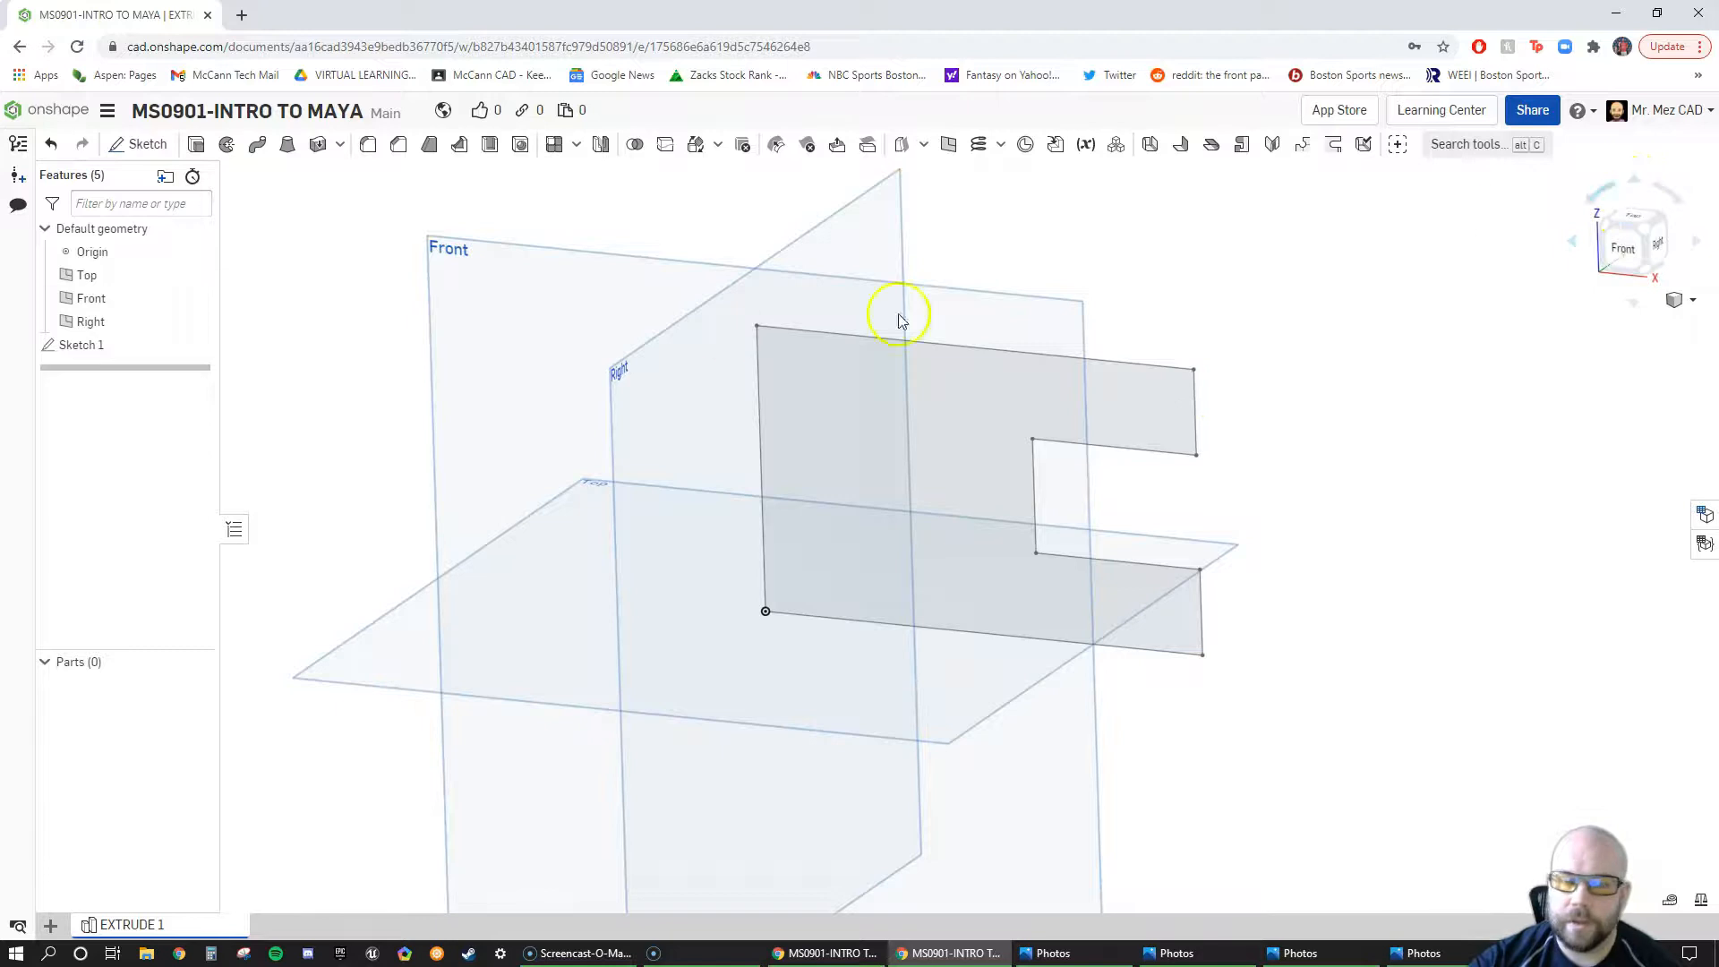
pyautogui.click(321, 326)
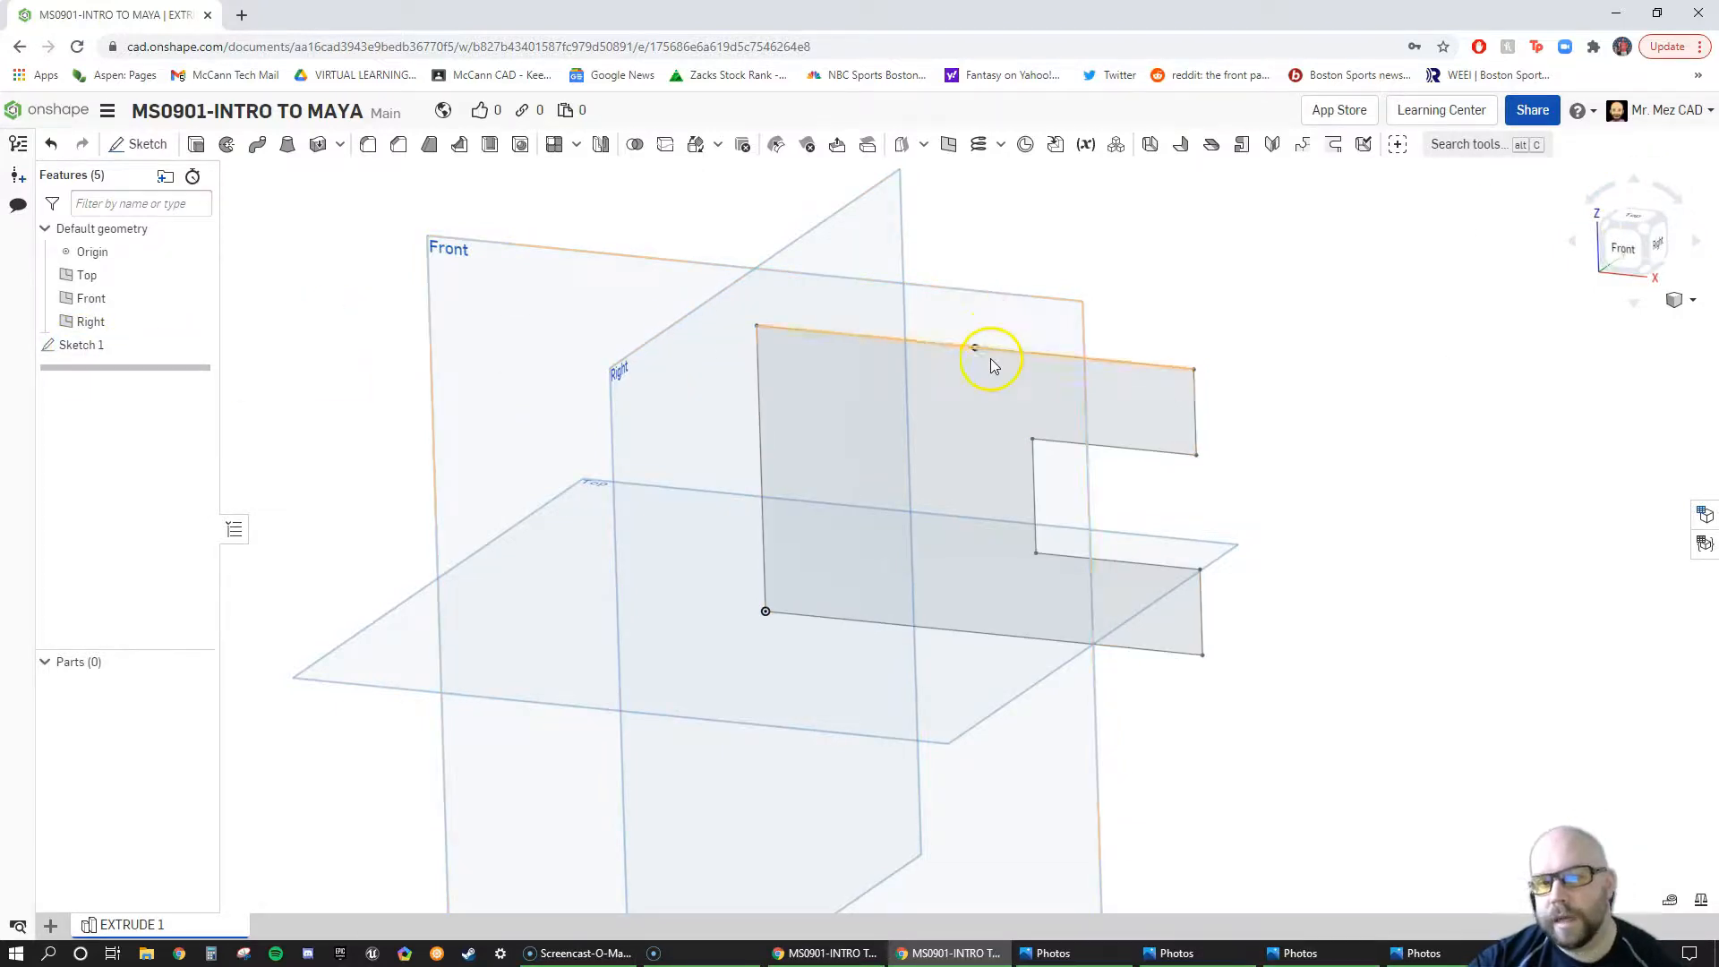
pyautogui.scroll(-2, 829, 480)
pyautogui.scroll(1, 829, 483)
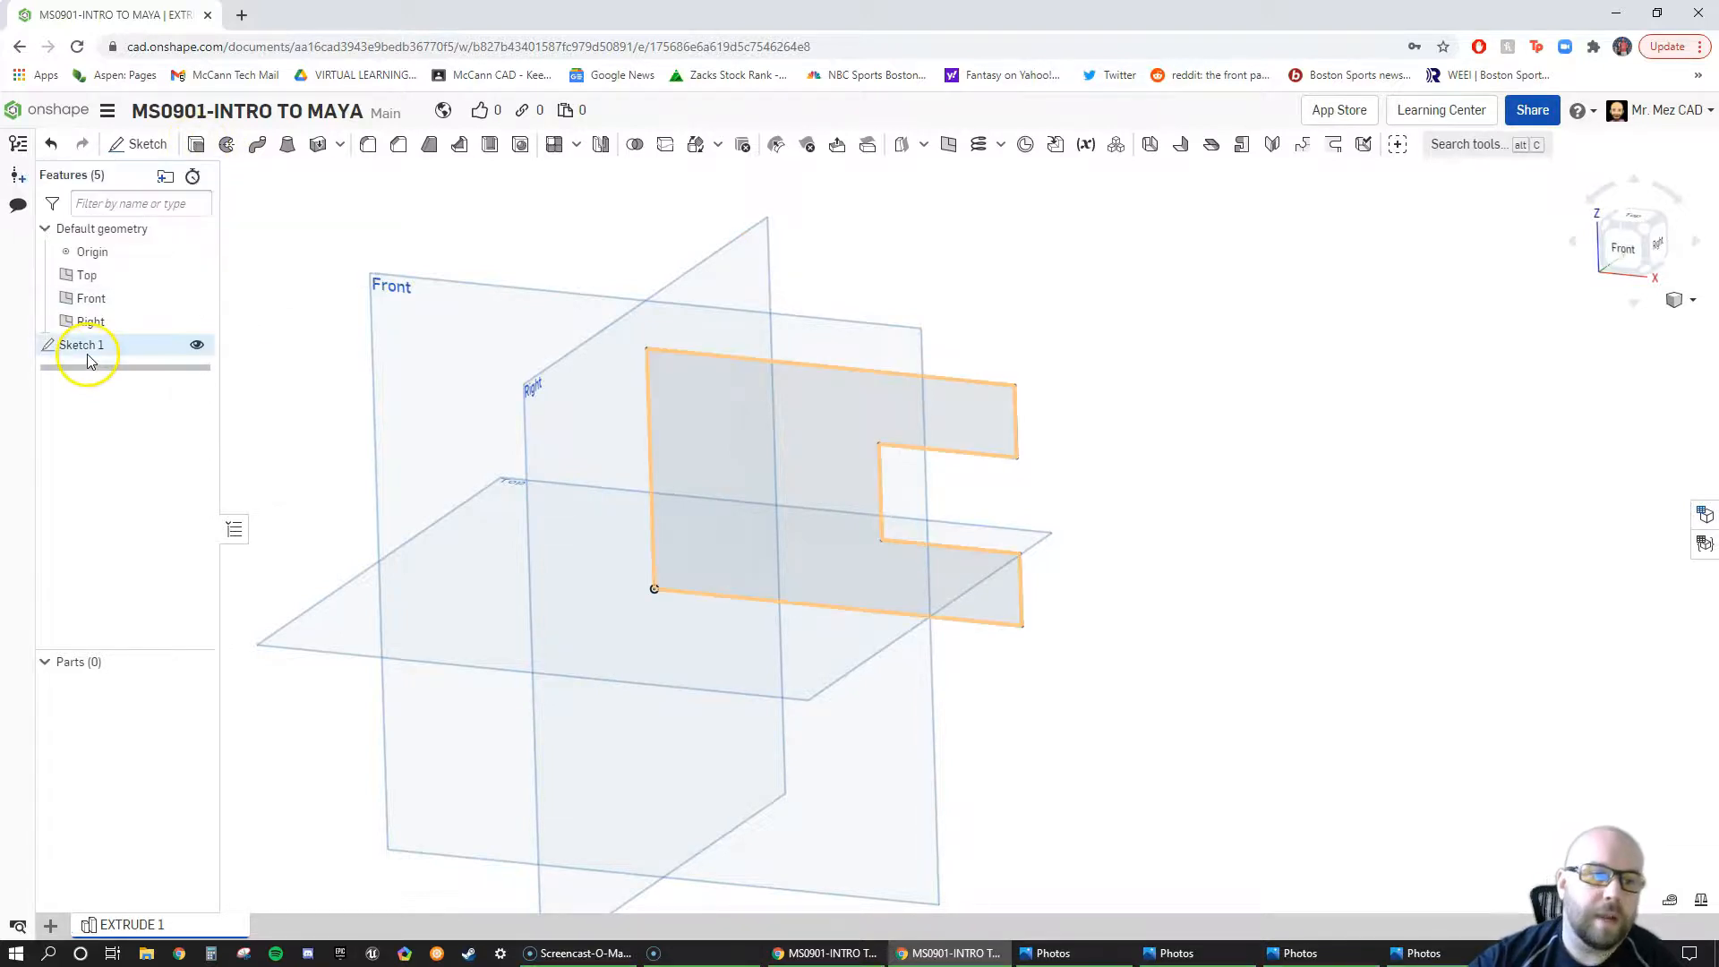
# Step: Start a new solid Extrude with the Blind end type, using the faces of Sketch 1 as the regions
pyautogui.click(195, 148)
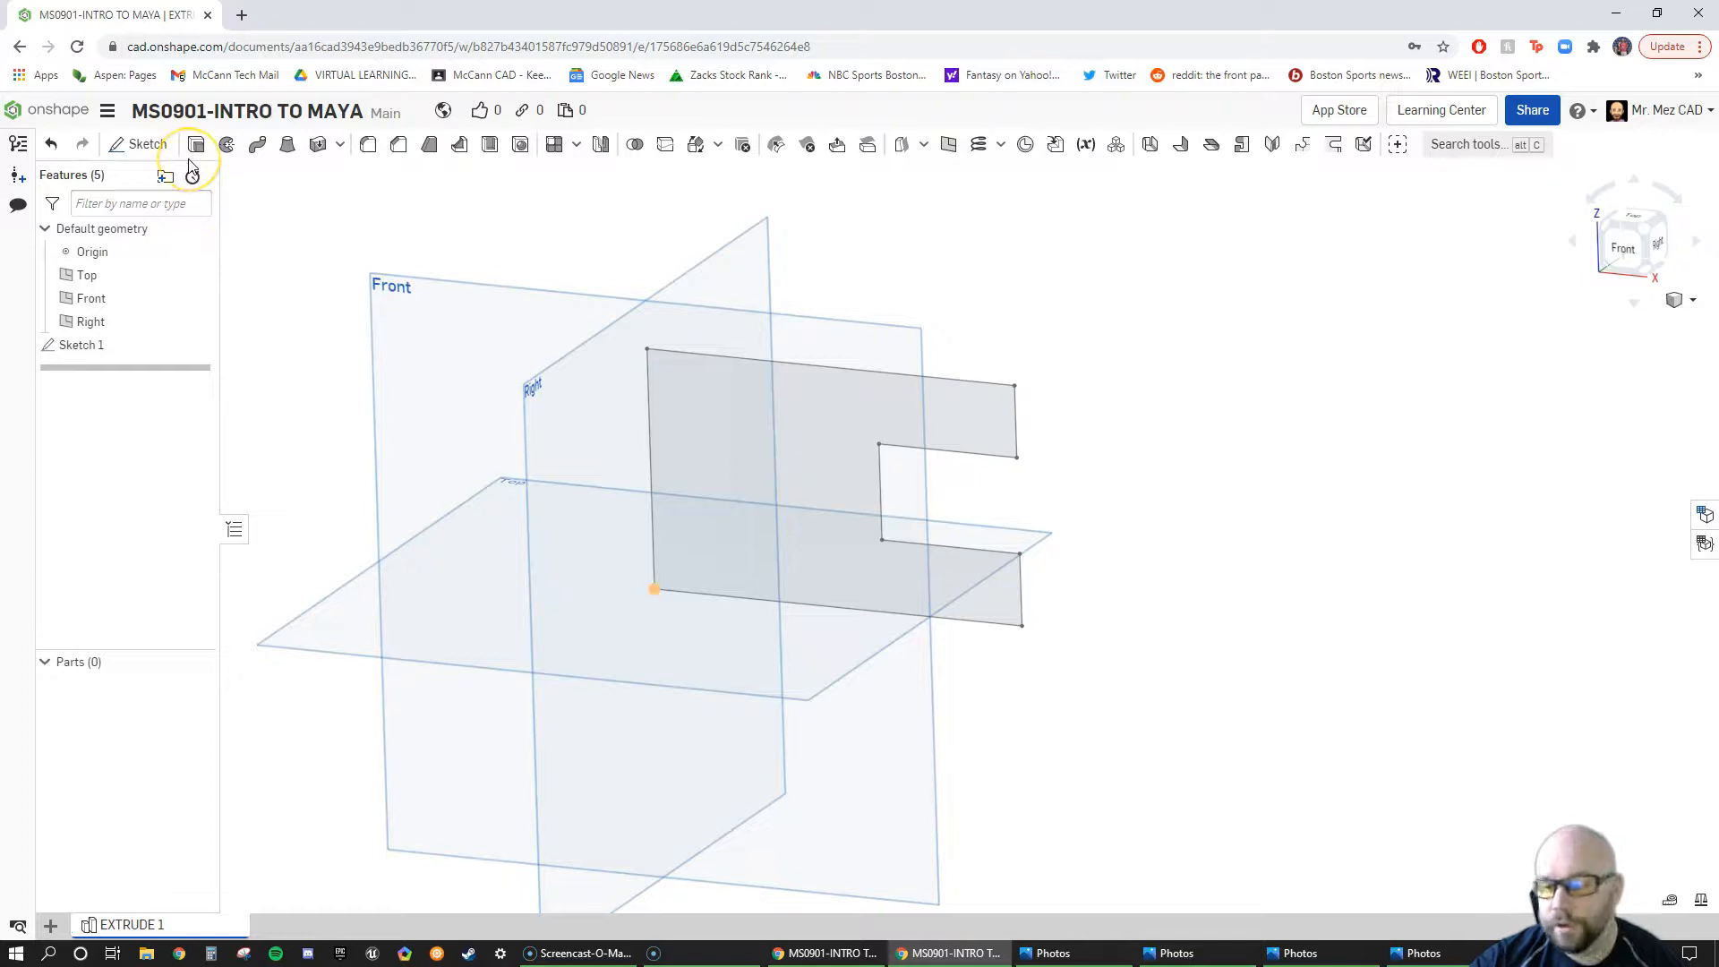
pyautogui.click(196, 148)
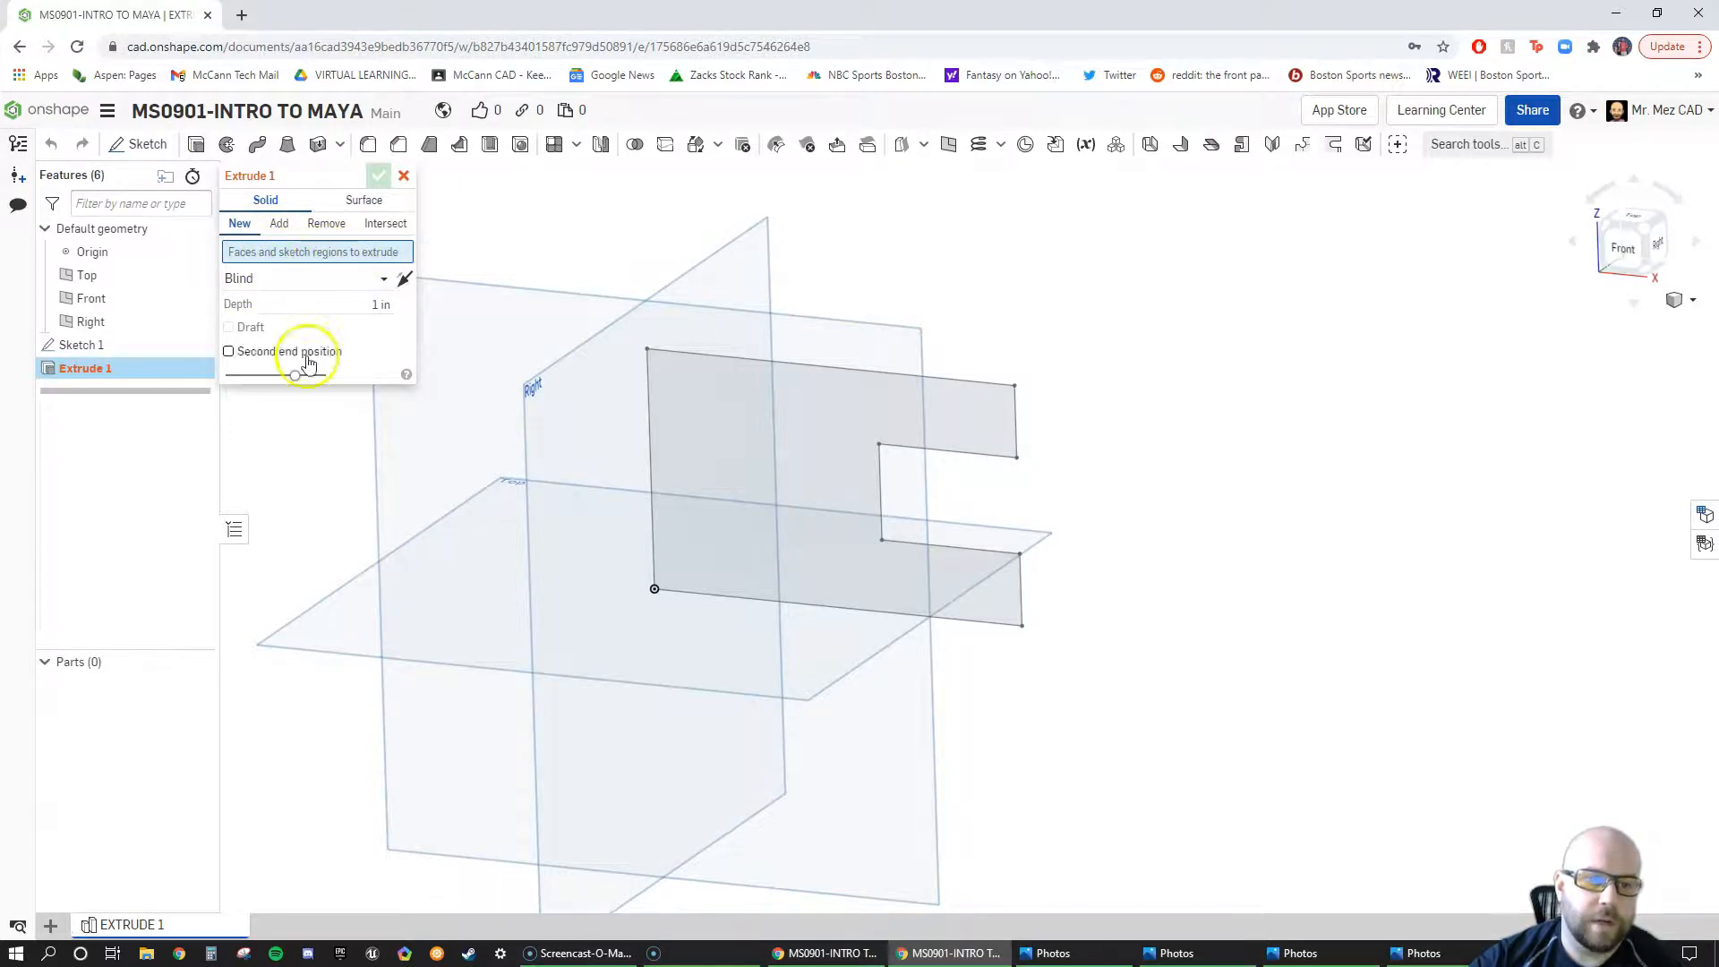
pyautogui.click(78, 347)
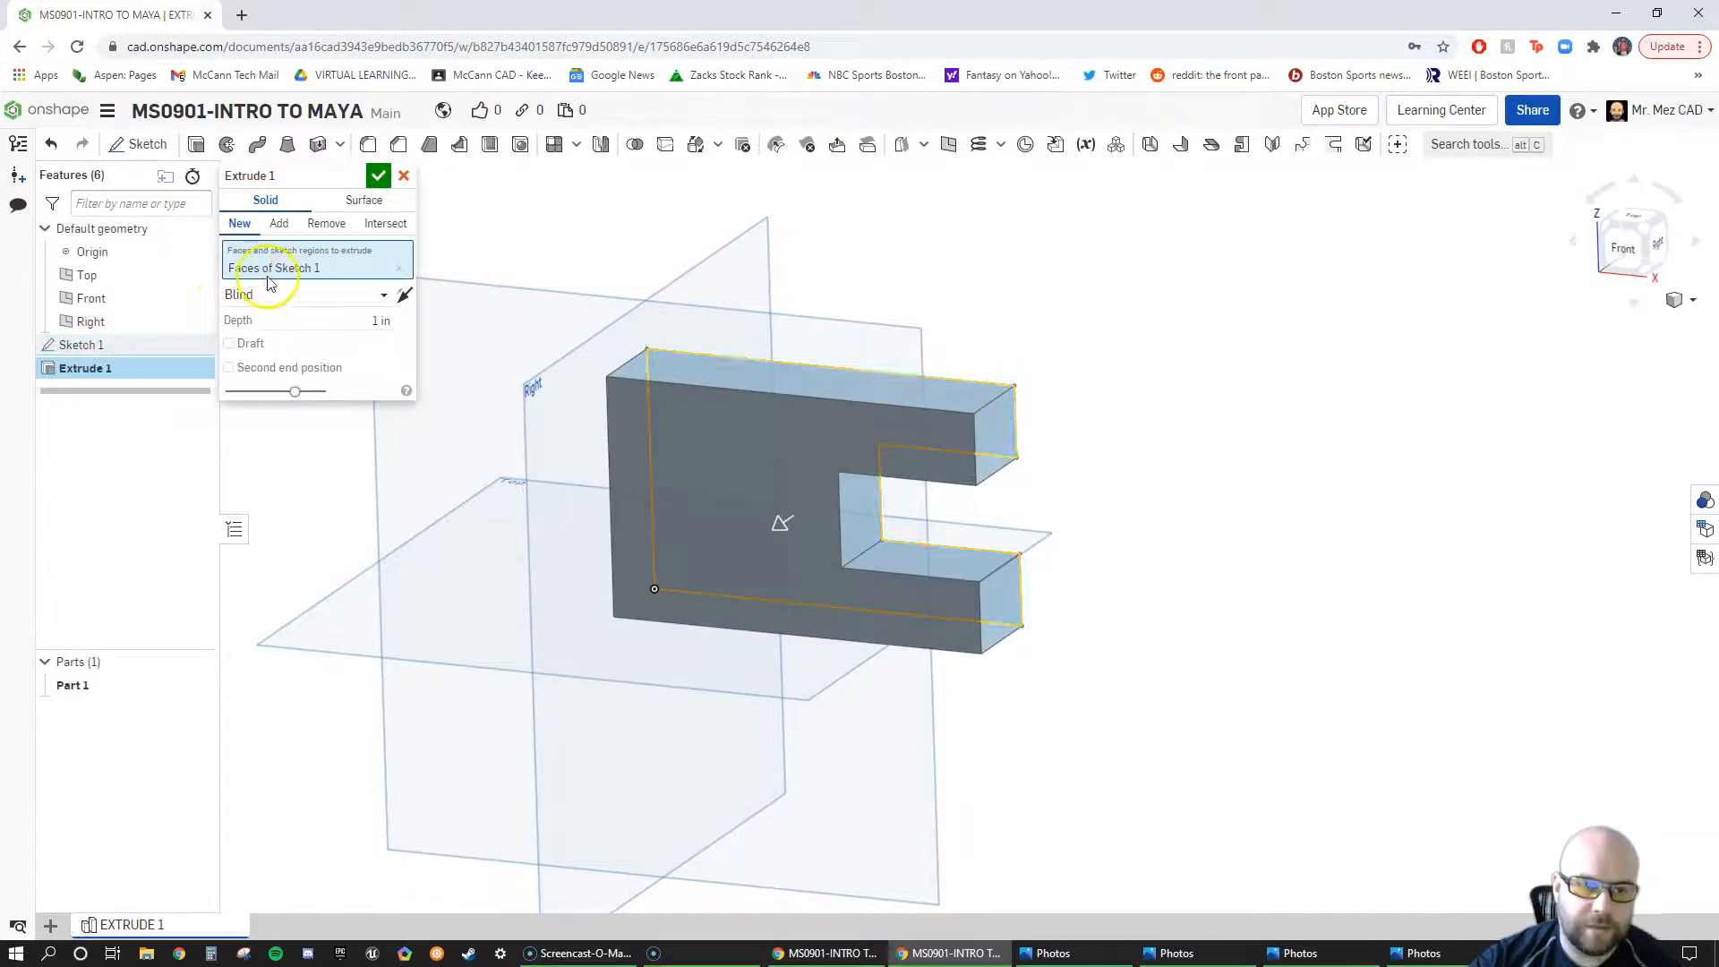
# Step: Examine the notched solid's extrusion preview from several angles and review the available end types
pyautogui.moveTo(1143, 502); pyautogui.dragTo(1031, 500, button='right')
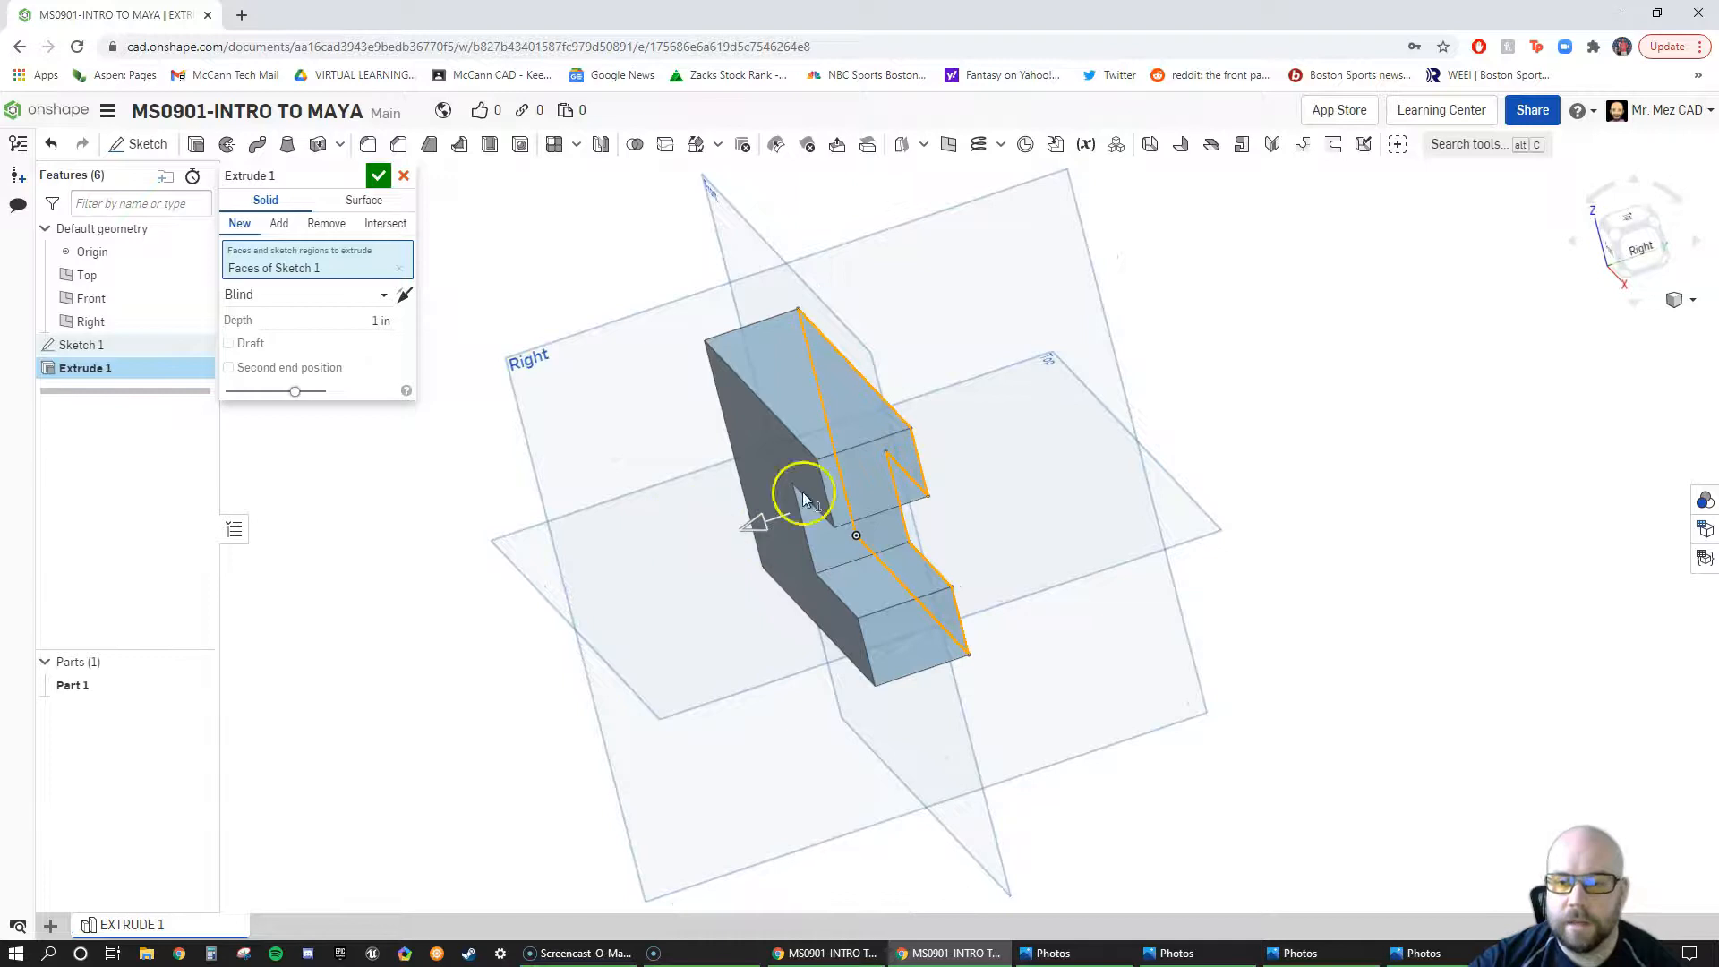
pyautogui.moveTo(1073, 516); pyautogui.dragTo(1104, 516, button='right')
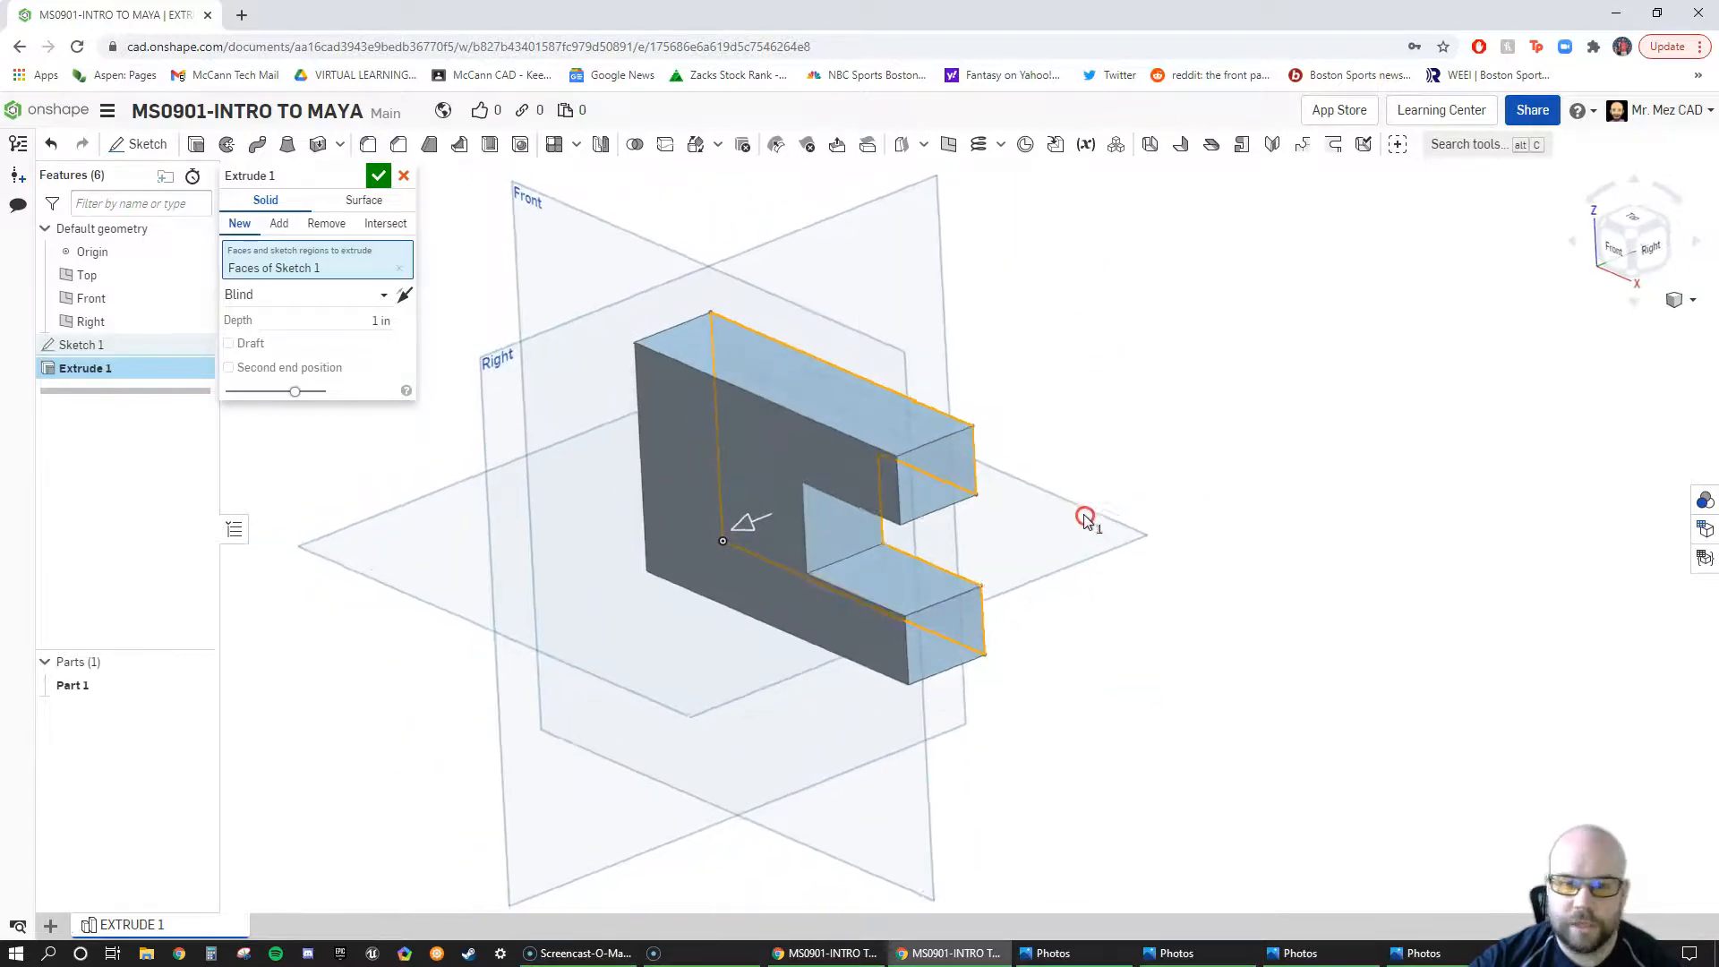
pyautogui.scroll(-2, 1163, 507)
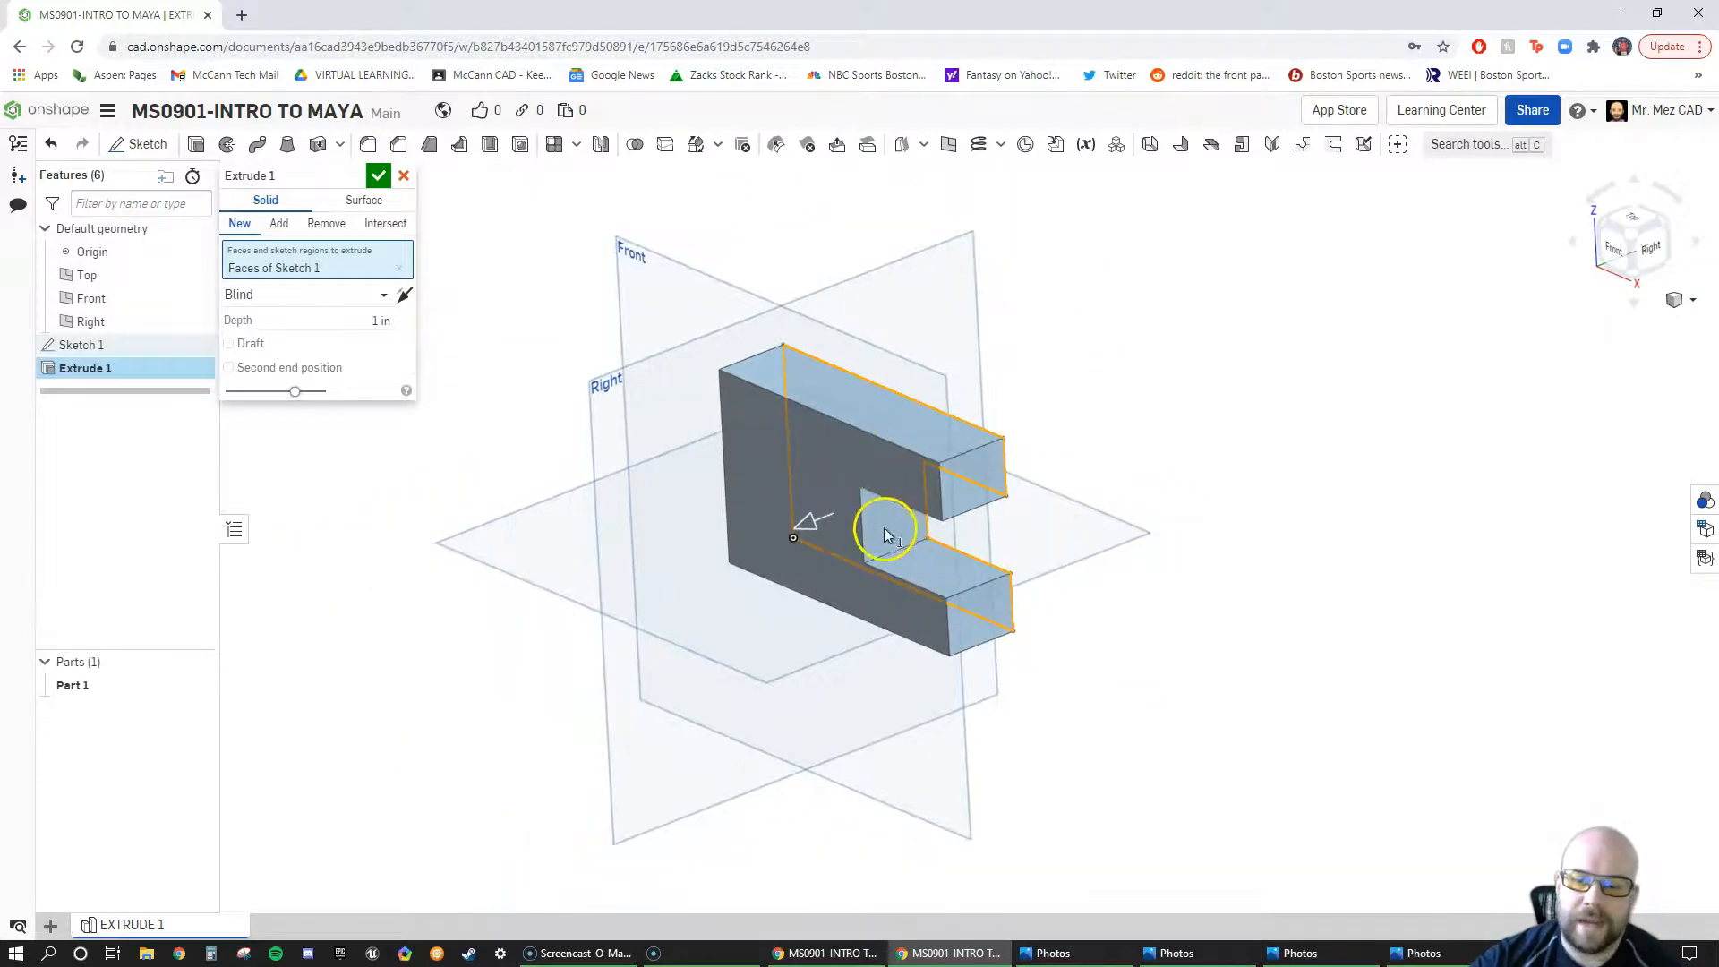
pyautogui.scroll(4, 889, 414)
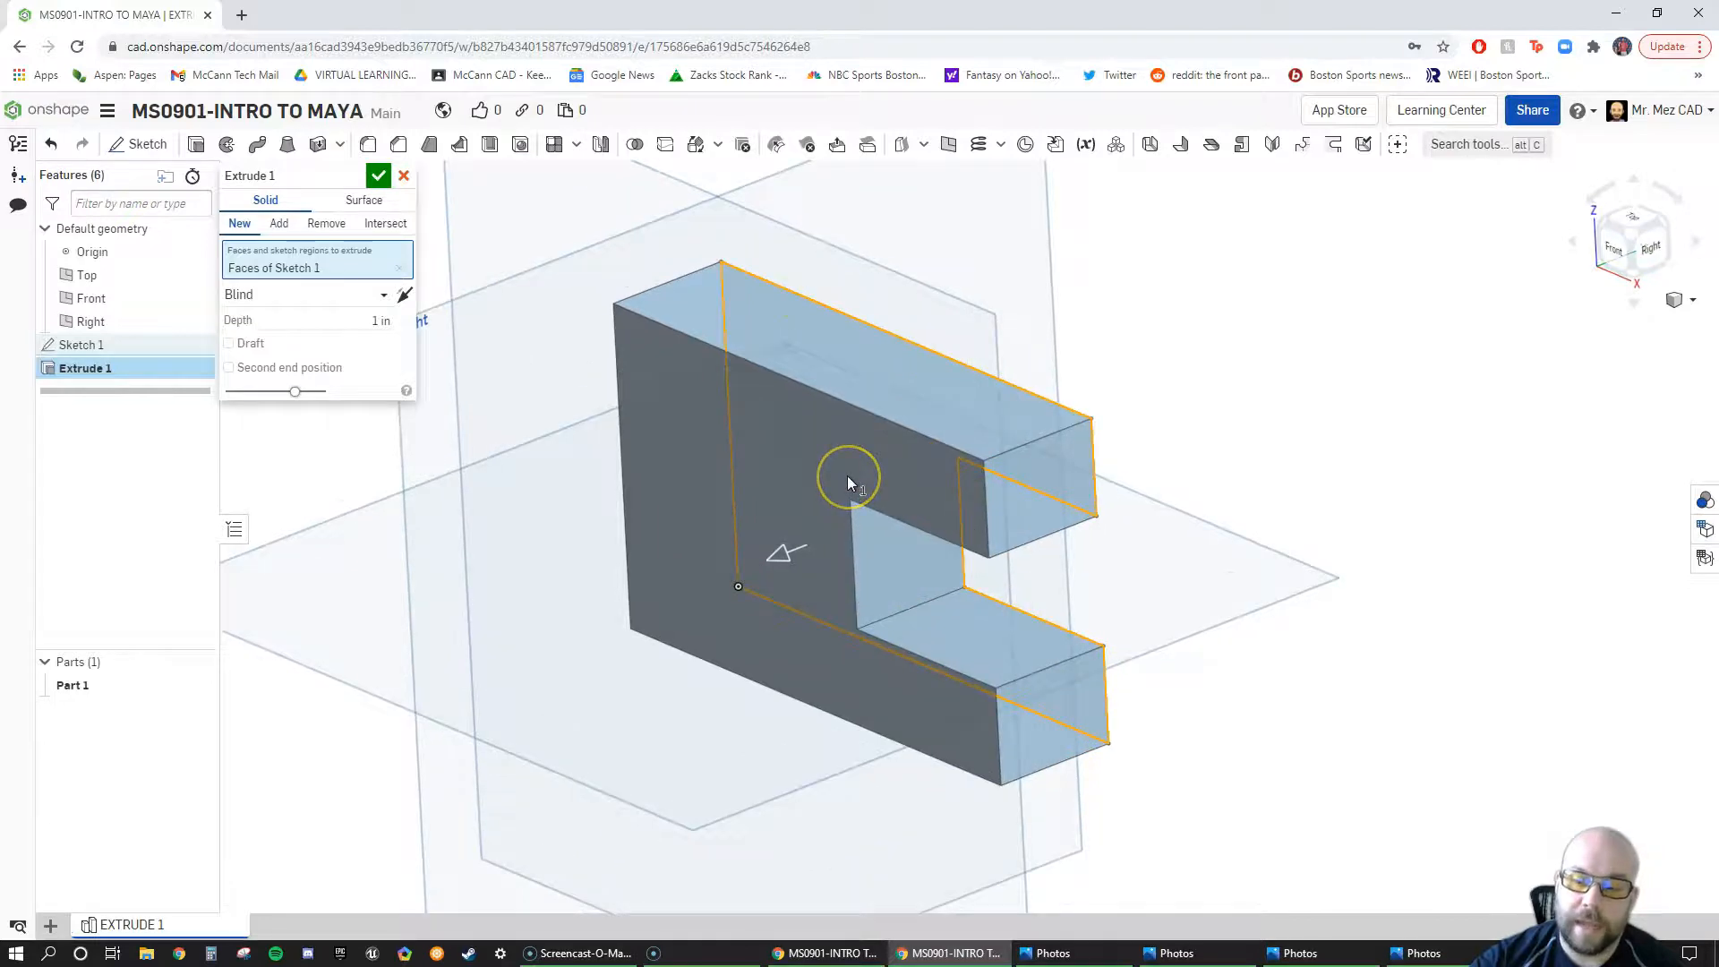
pyautogui.scroll(-1, 846, 475)
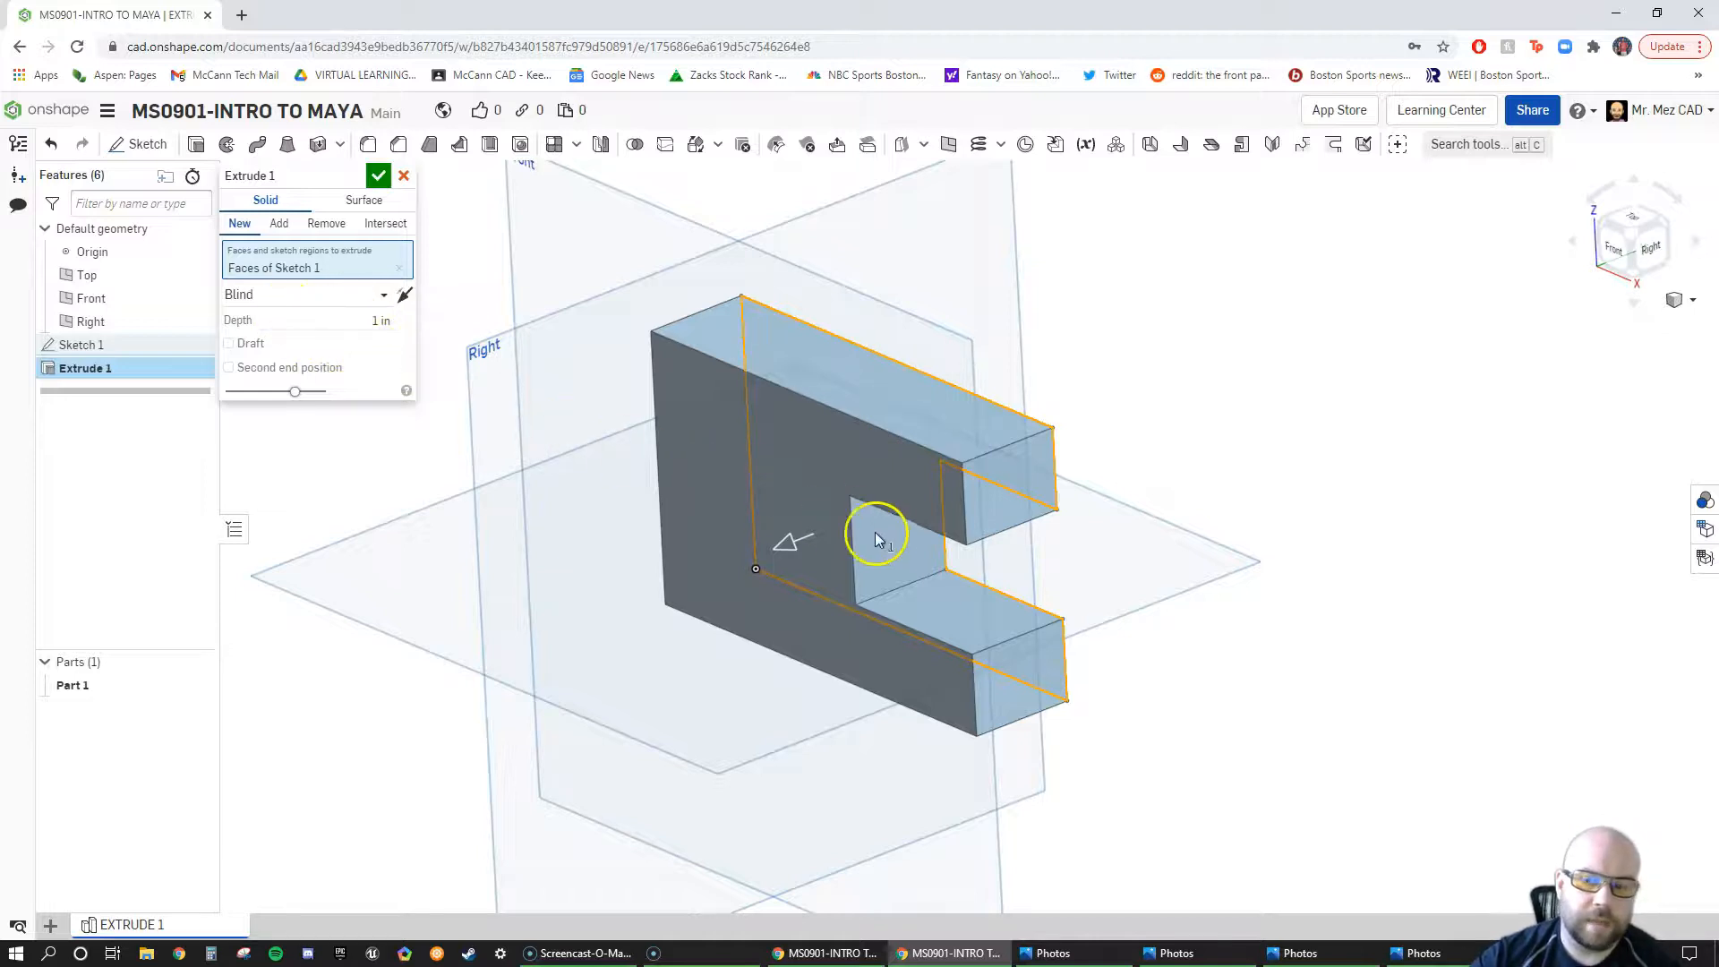
pyautogui.scroll(-2, 925, 594)
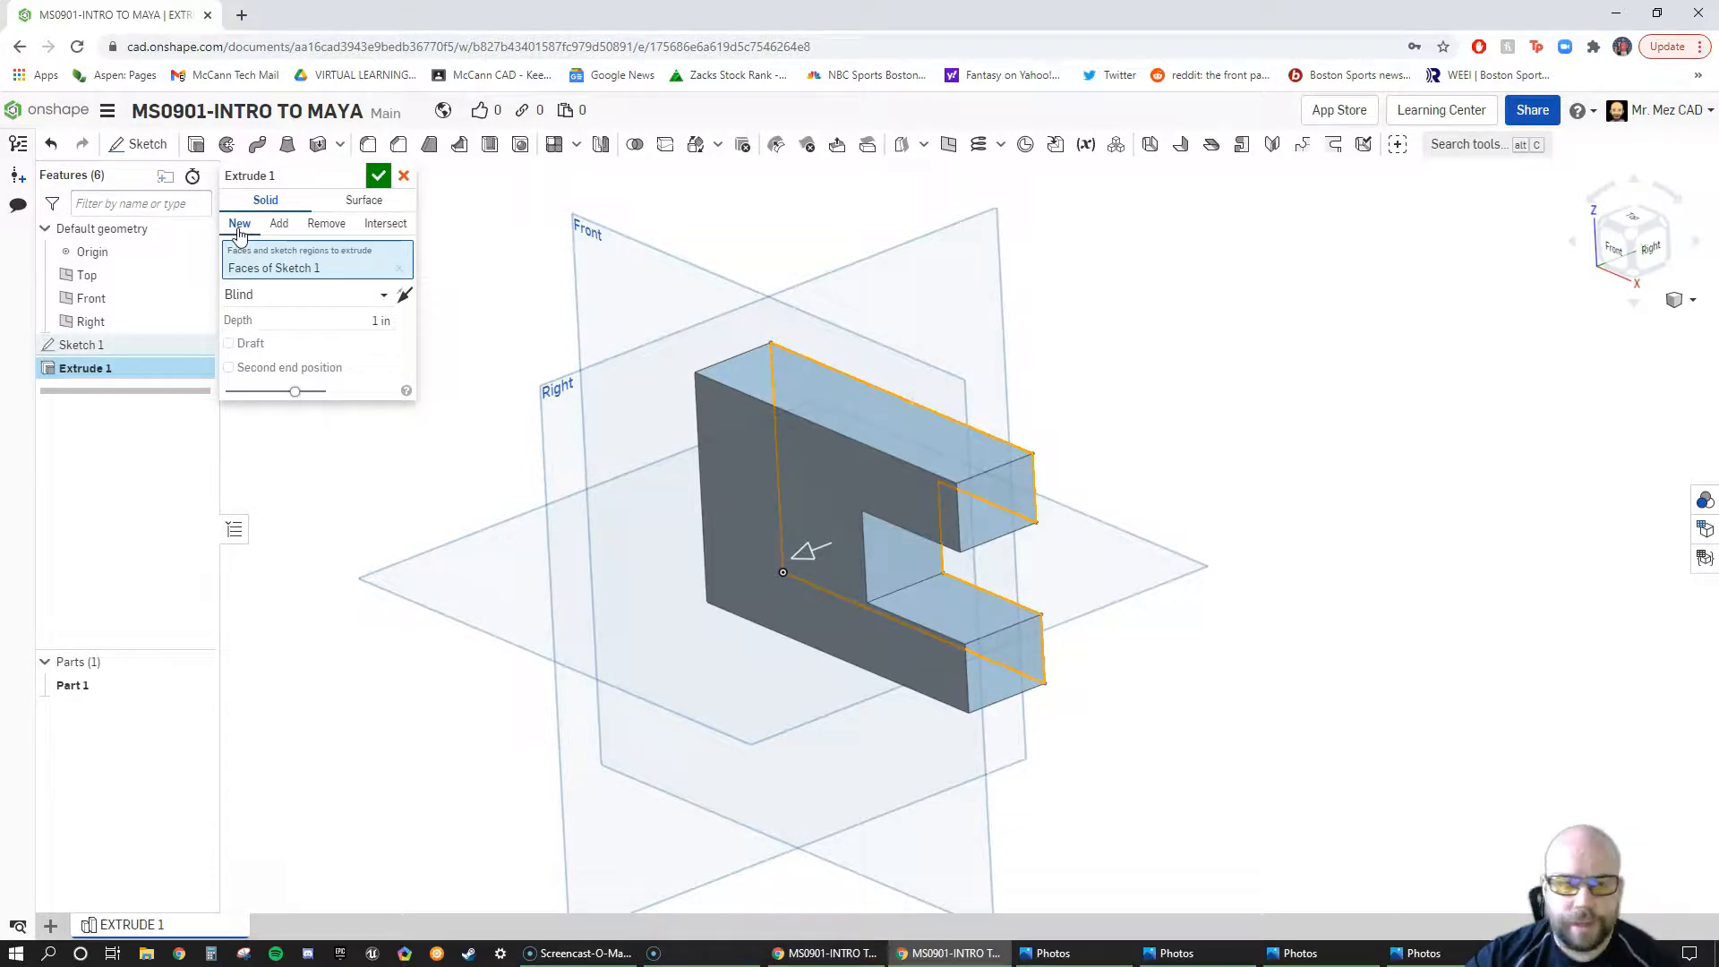
pyautogui.click(281, 225)
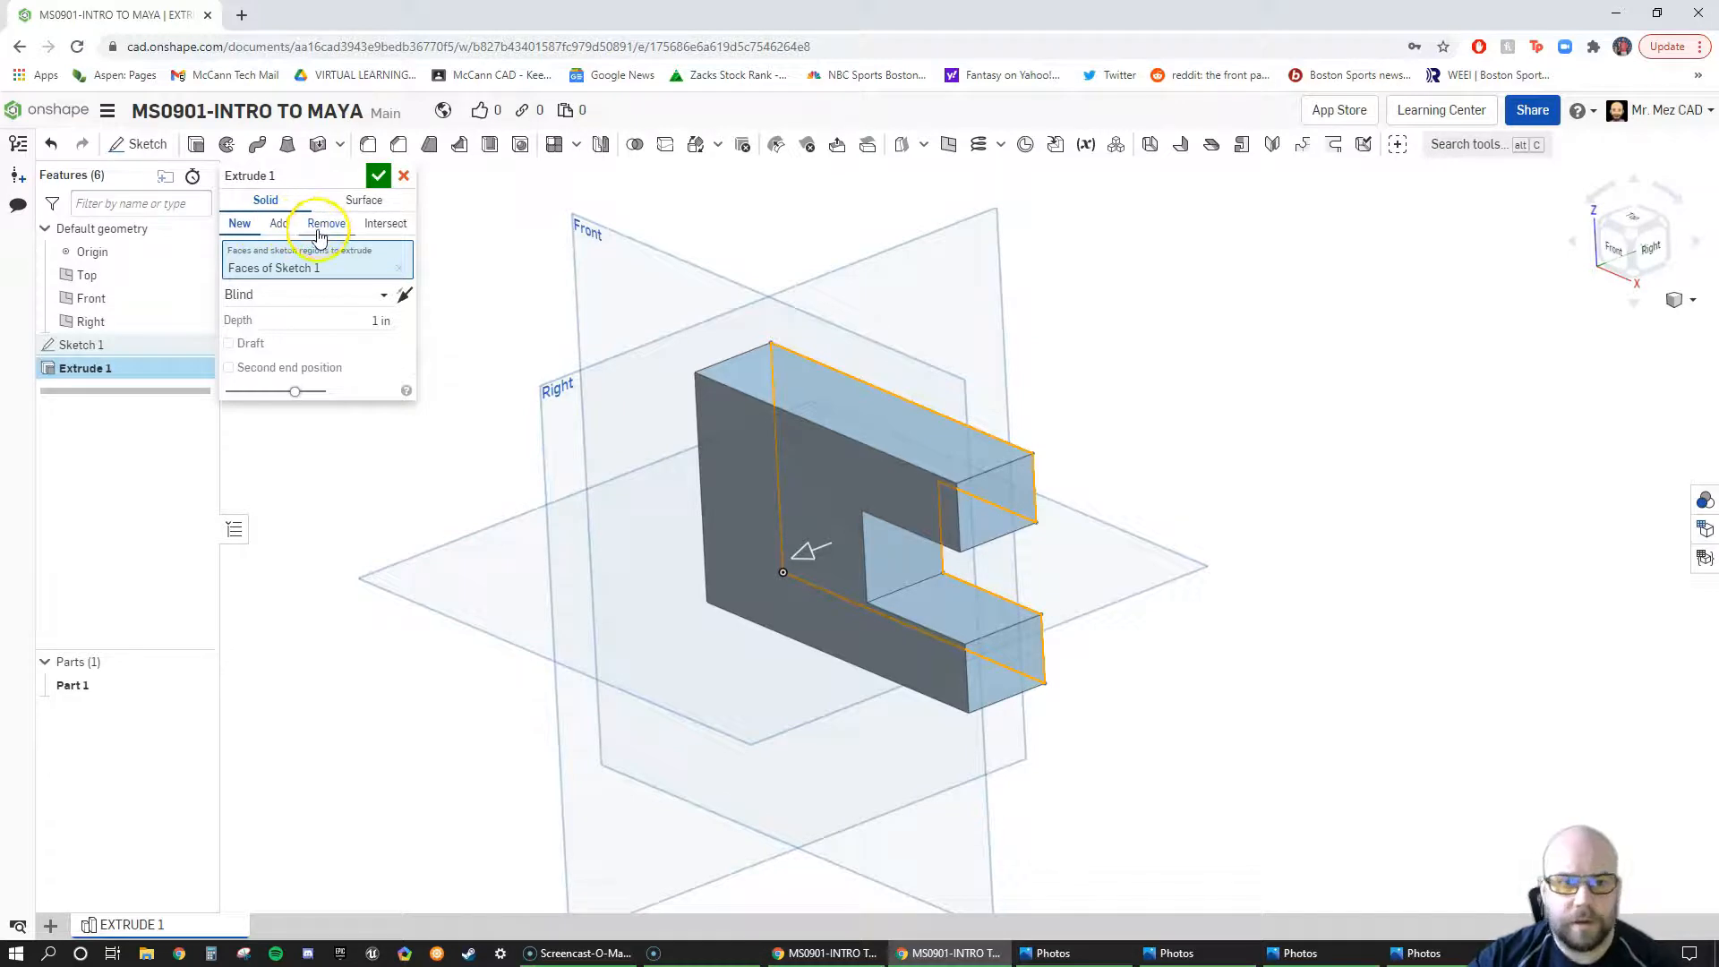
pyautogui.click(384, 300)
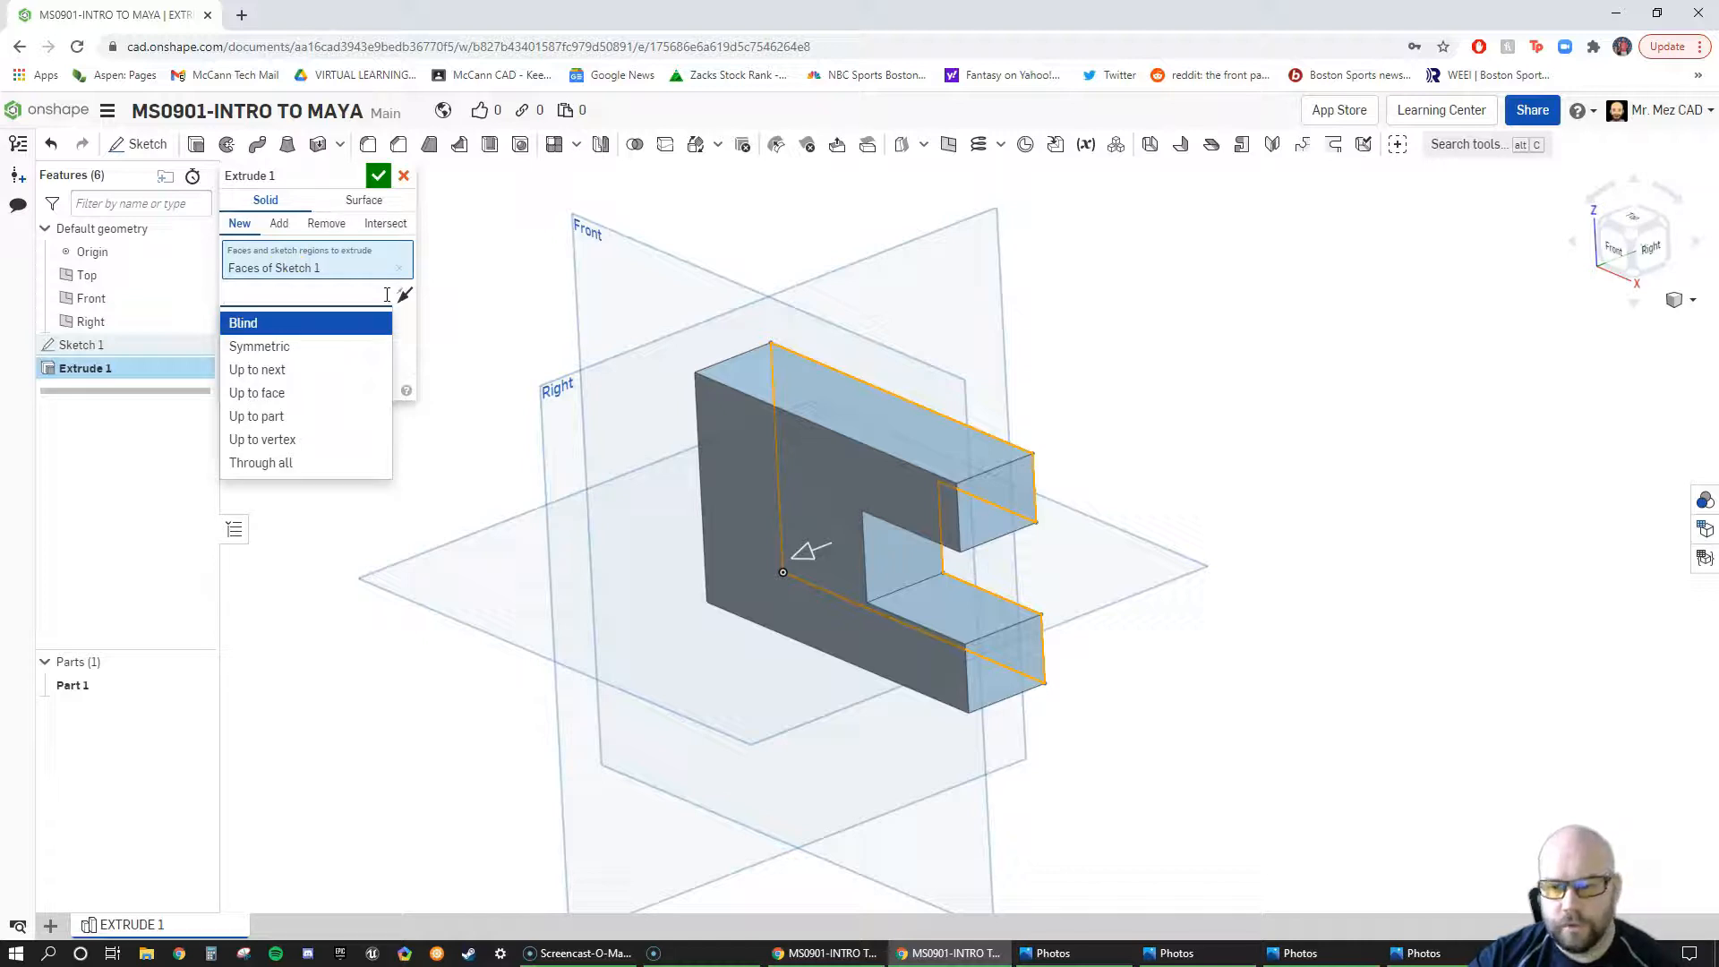
pyautogui.click(1233, 406)
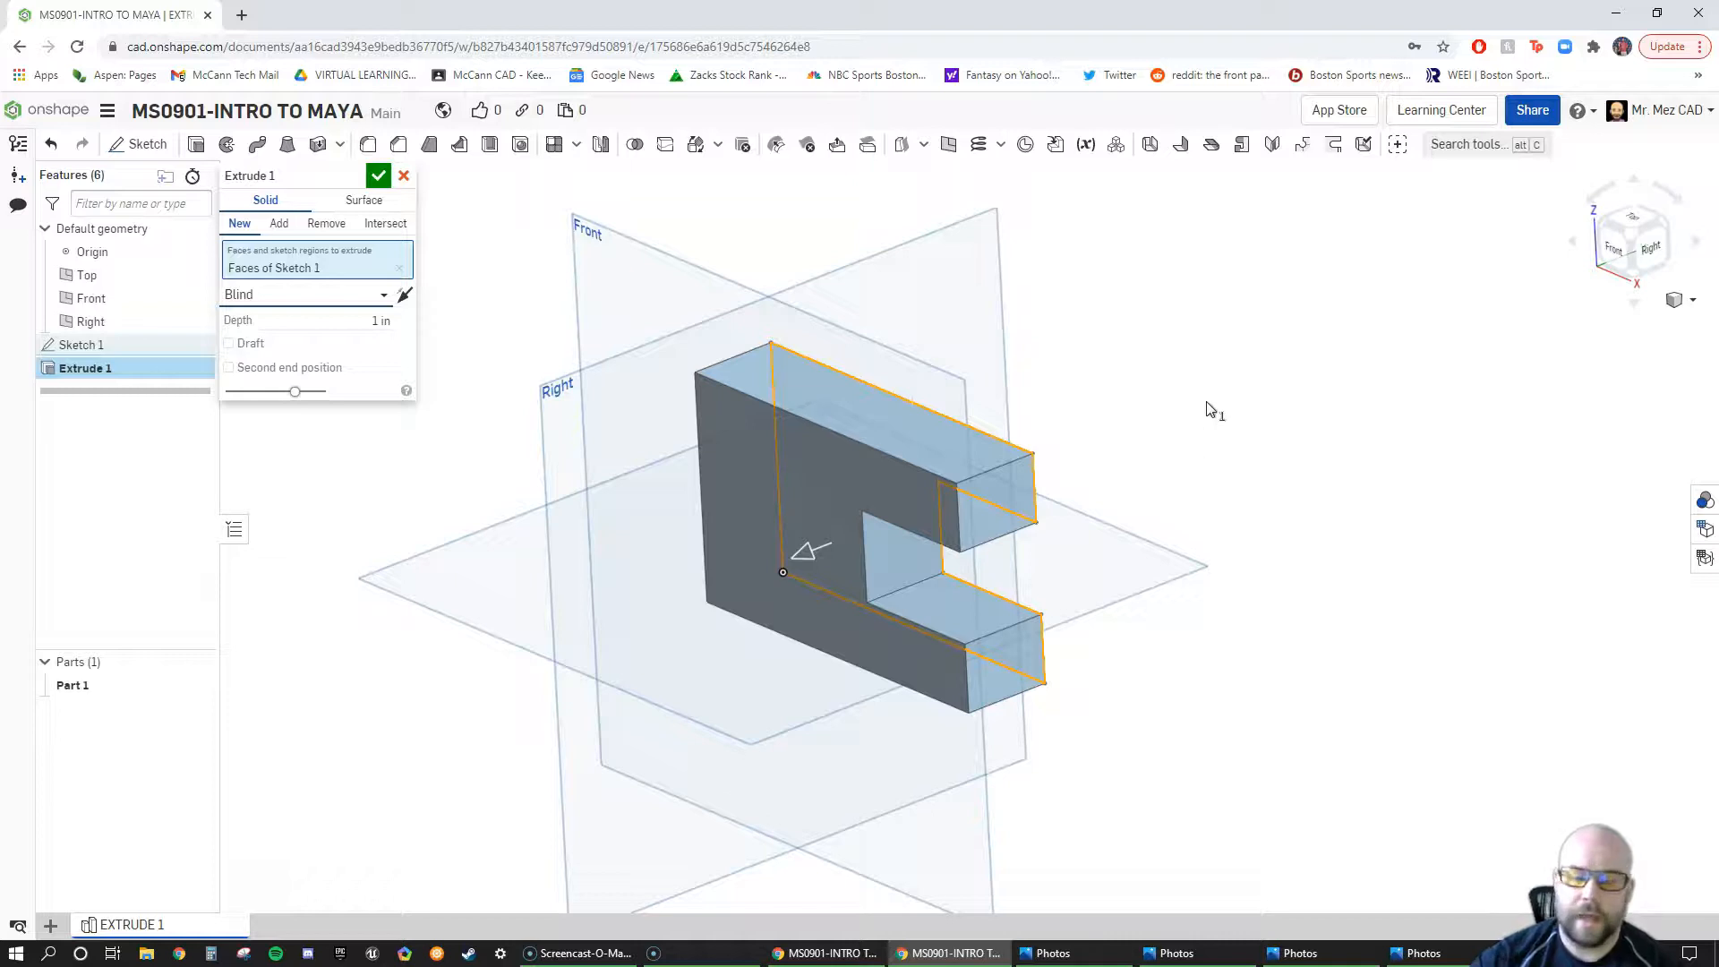
# Step: Try the Symmetric end type on the notched profile's extrusion and return it to Blind
pyautogui.click(383, 294)
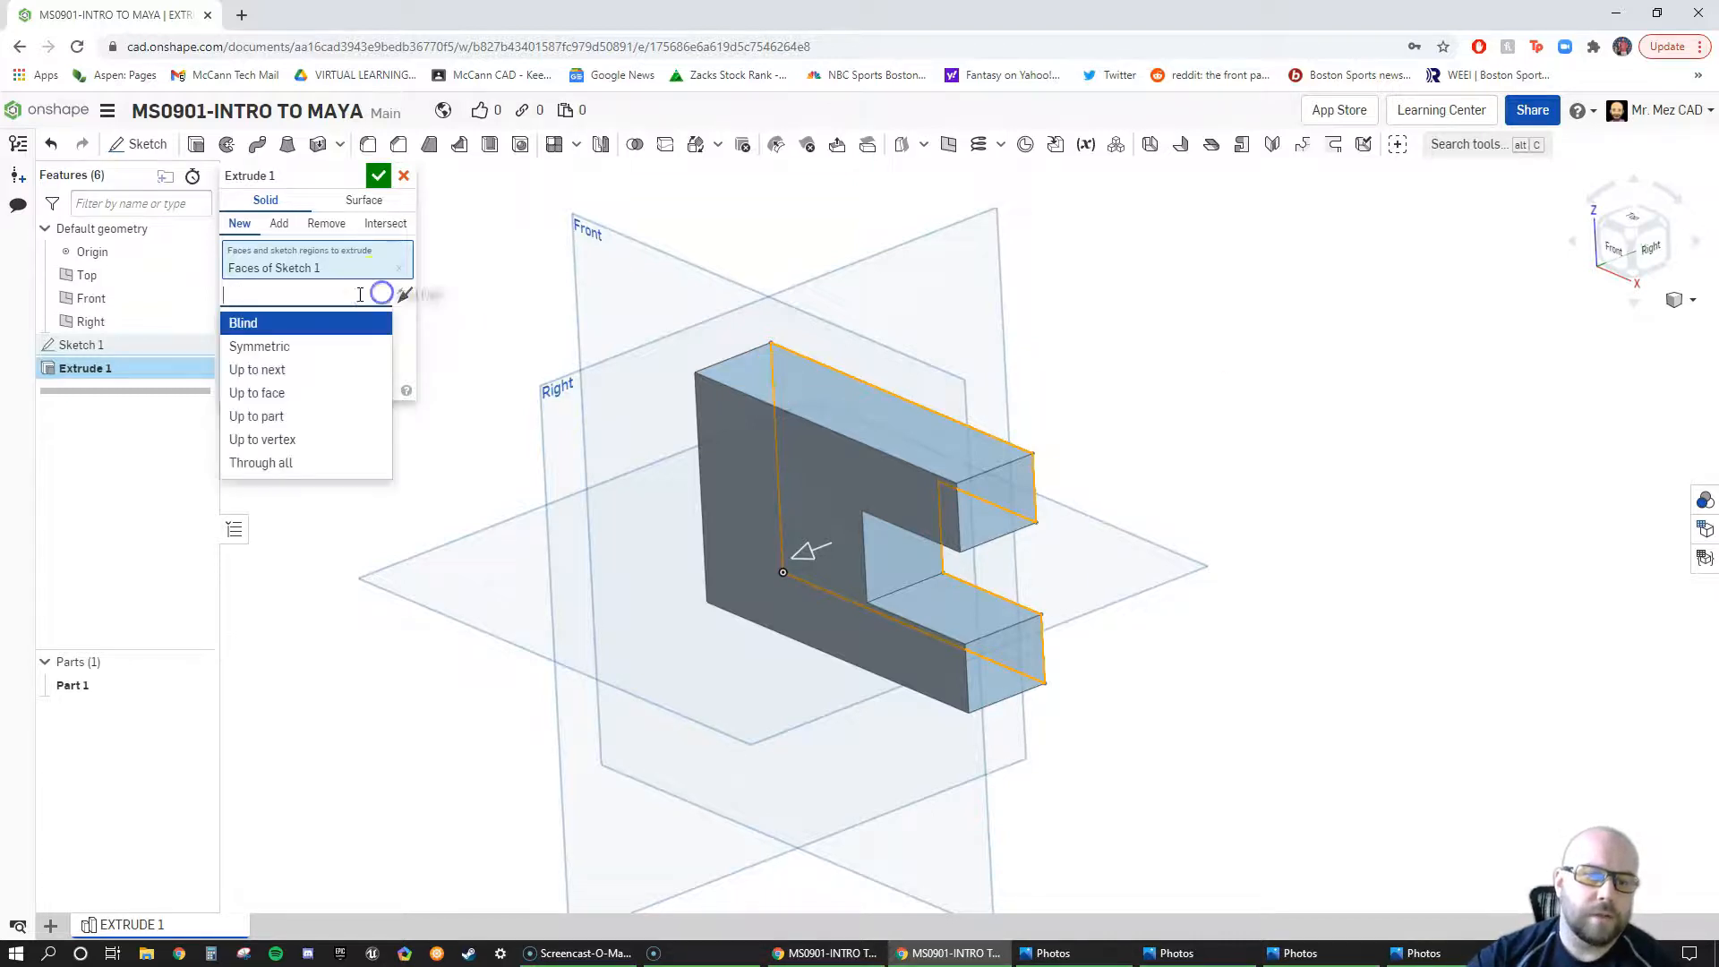
pyautogui.click(289, 346)
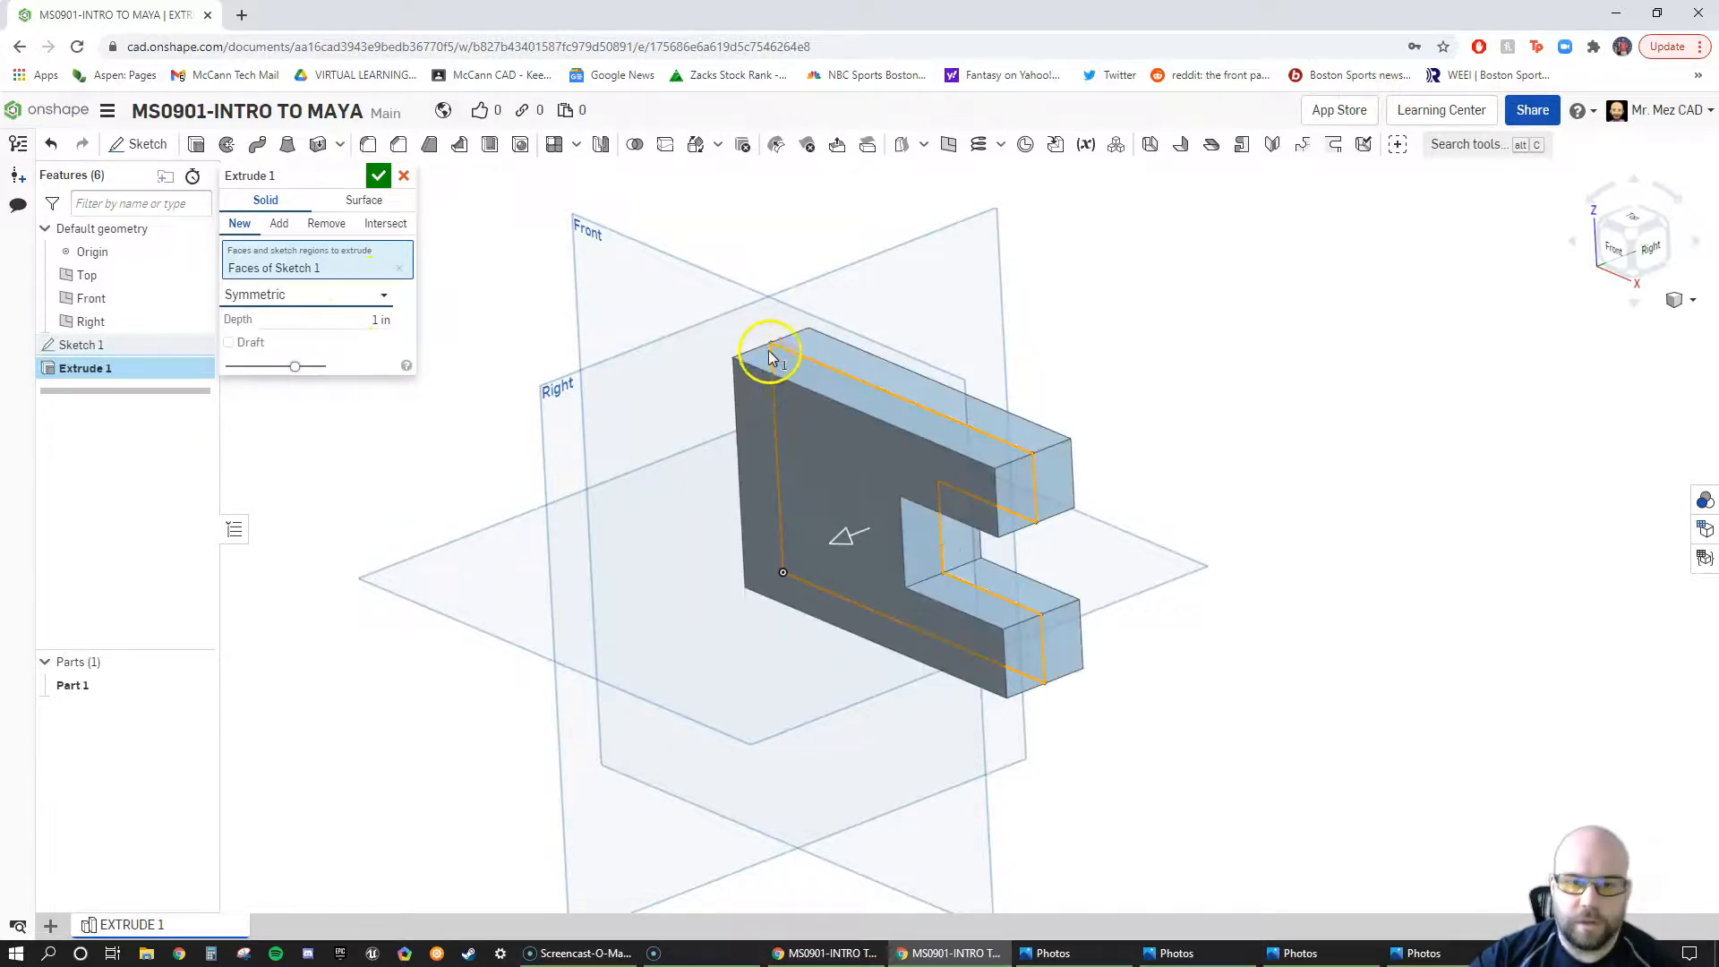
pyautogui.click(383, 295)
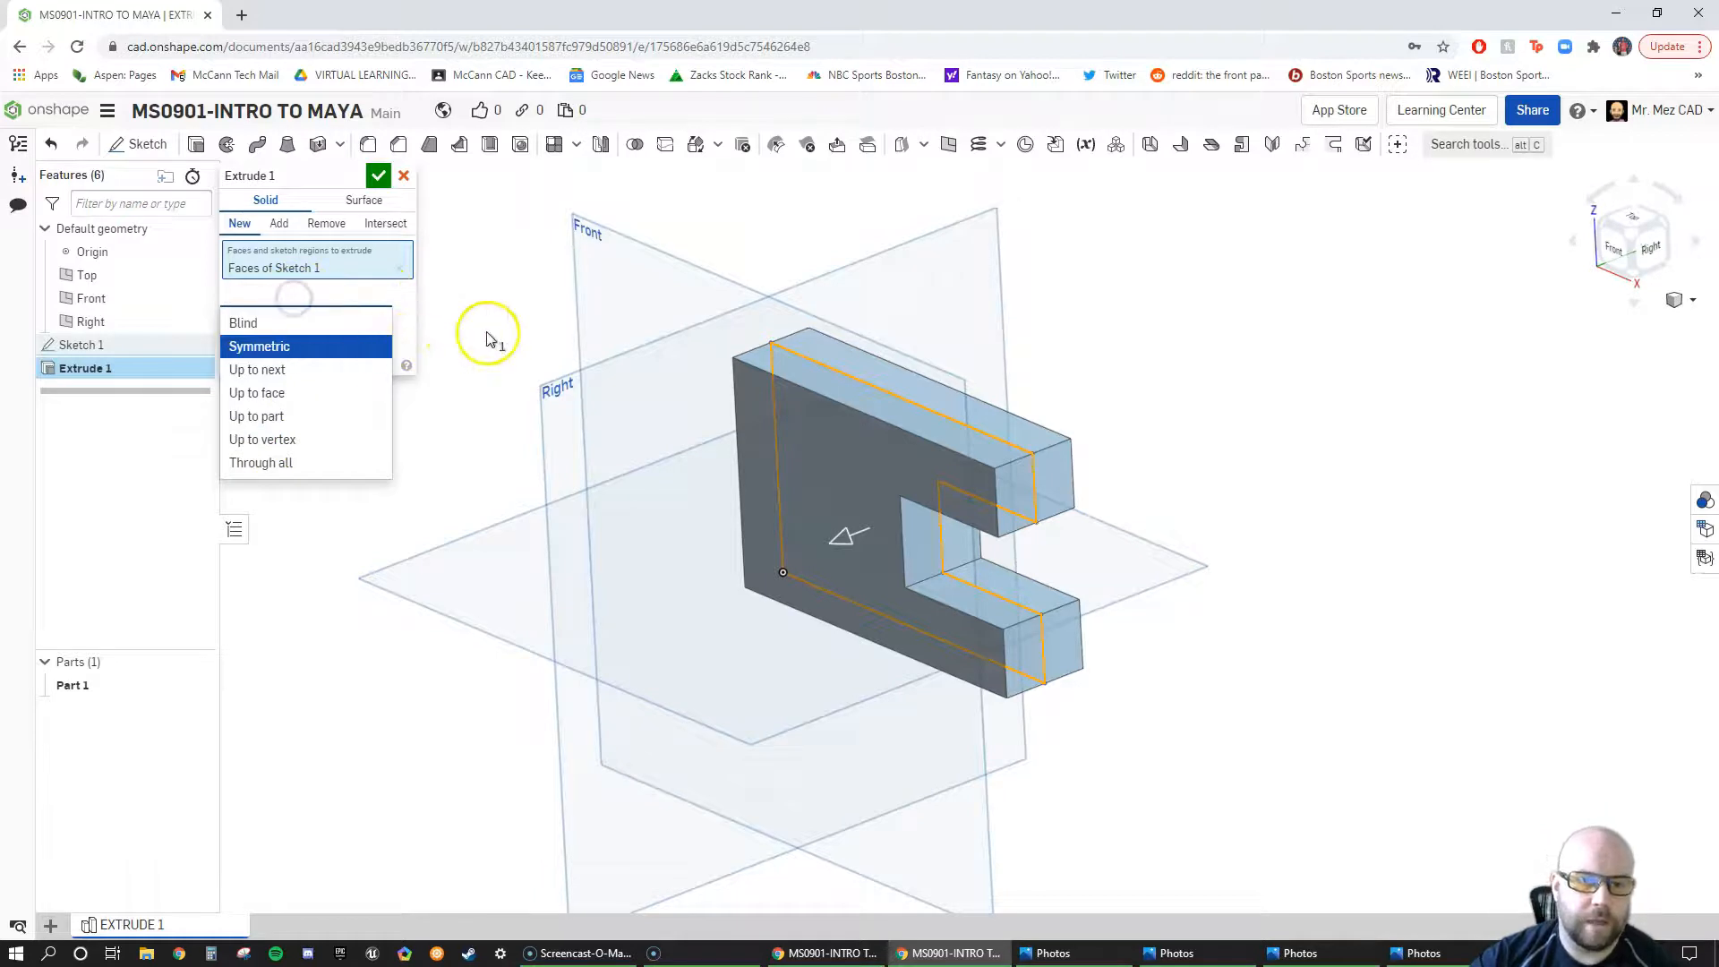
pyautogui.click(306, 322)
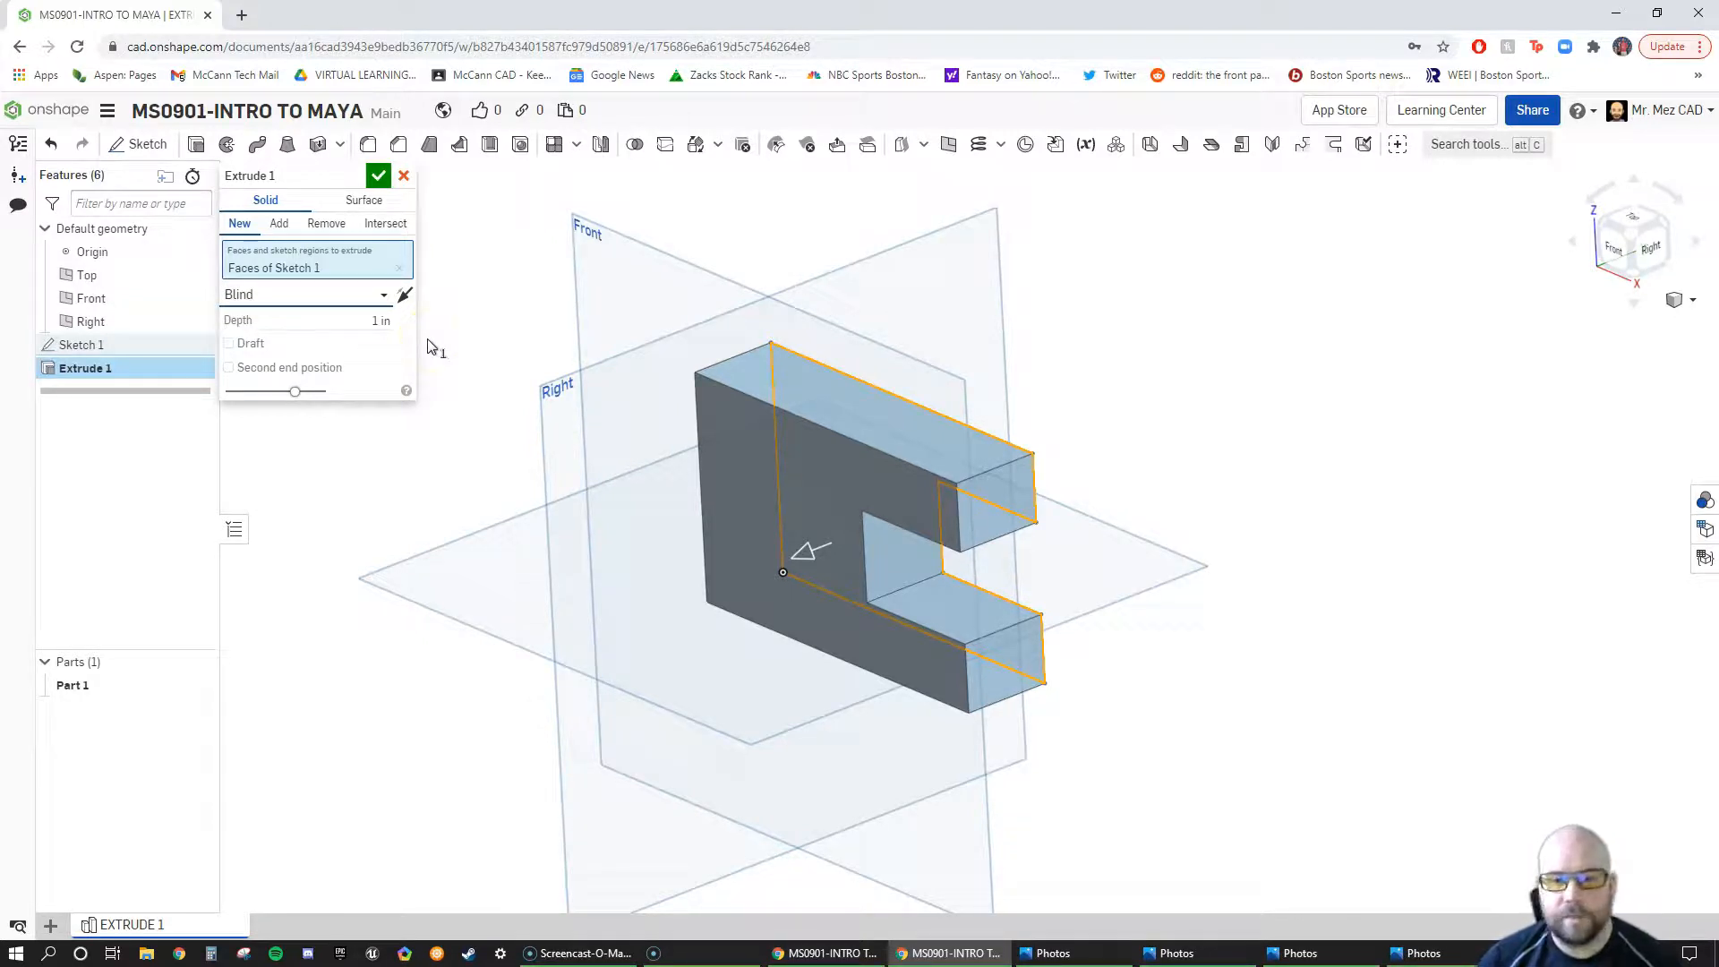
# Step: Try the opposite direction for the notched profile's extrusion and restore the original direction
pyautogui.click(405, 298)
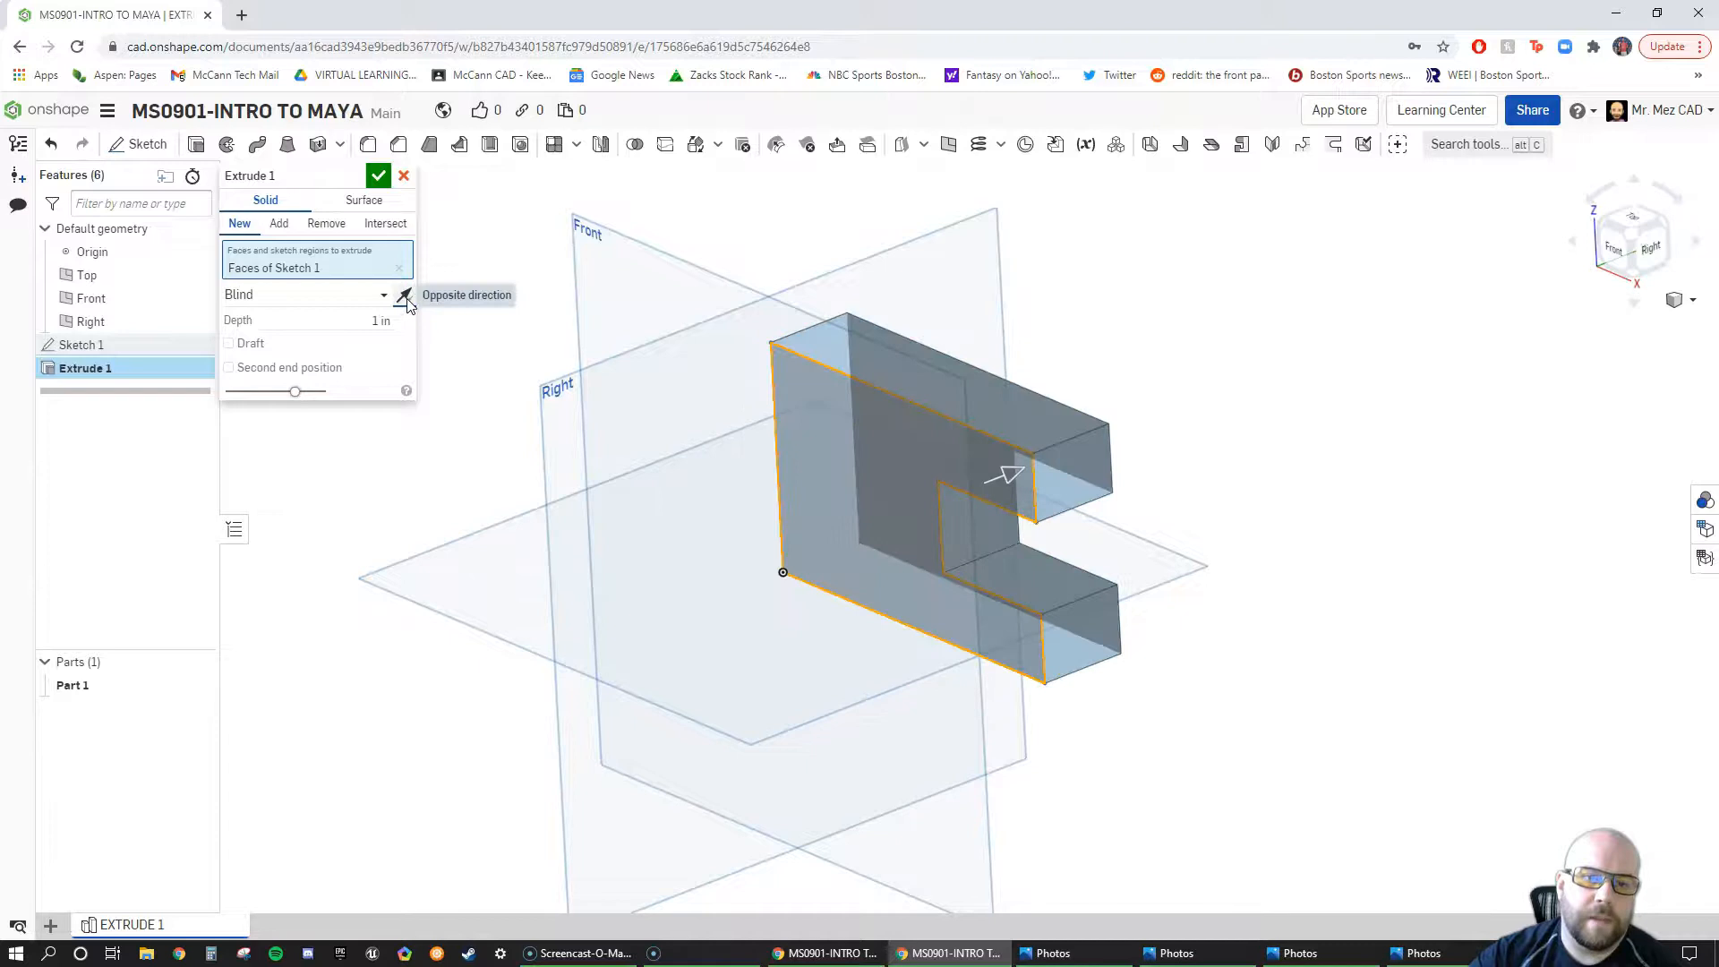
pyautogui.click(407, 298)
pyautogui.click(406, 298)
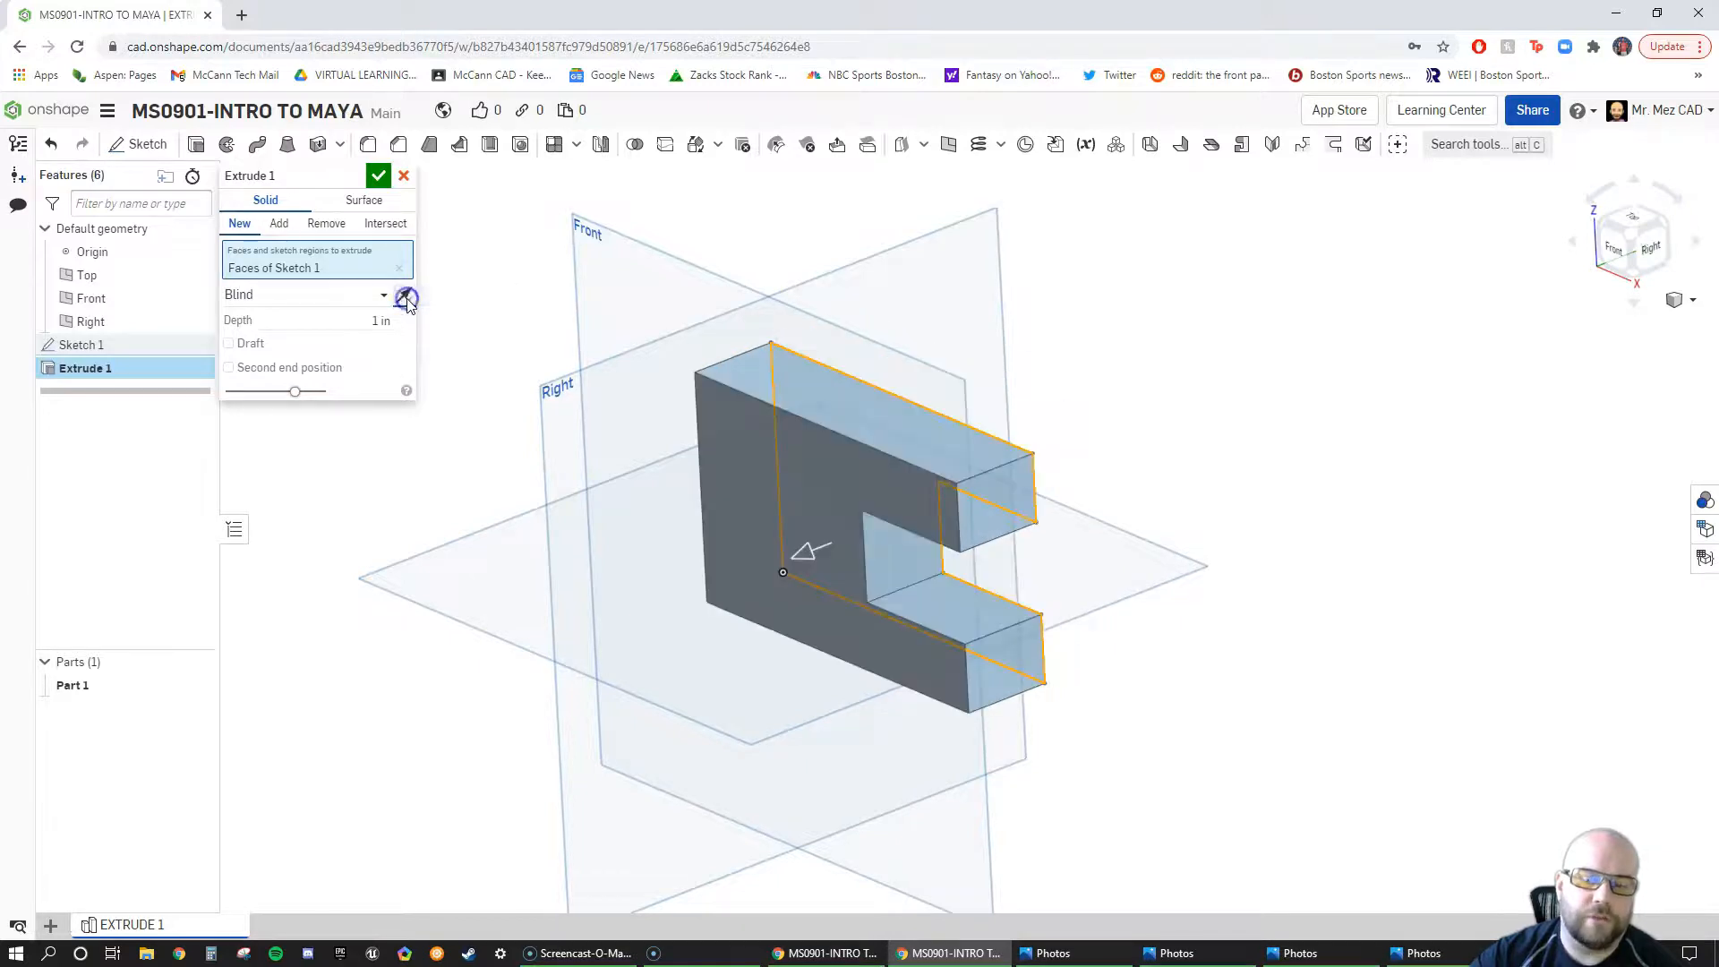
pyautogui.click(406, 298)
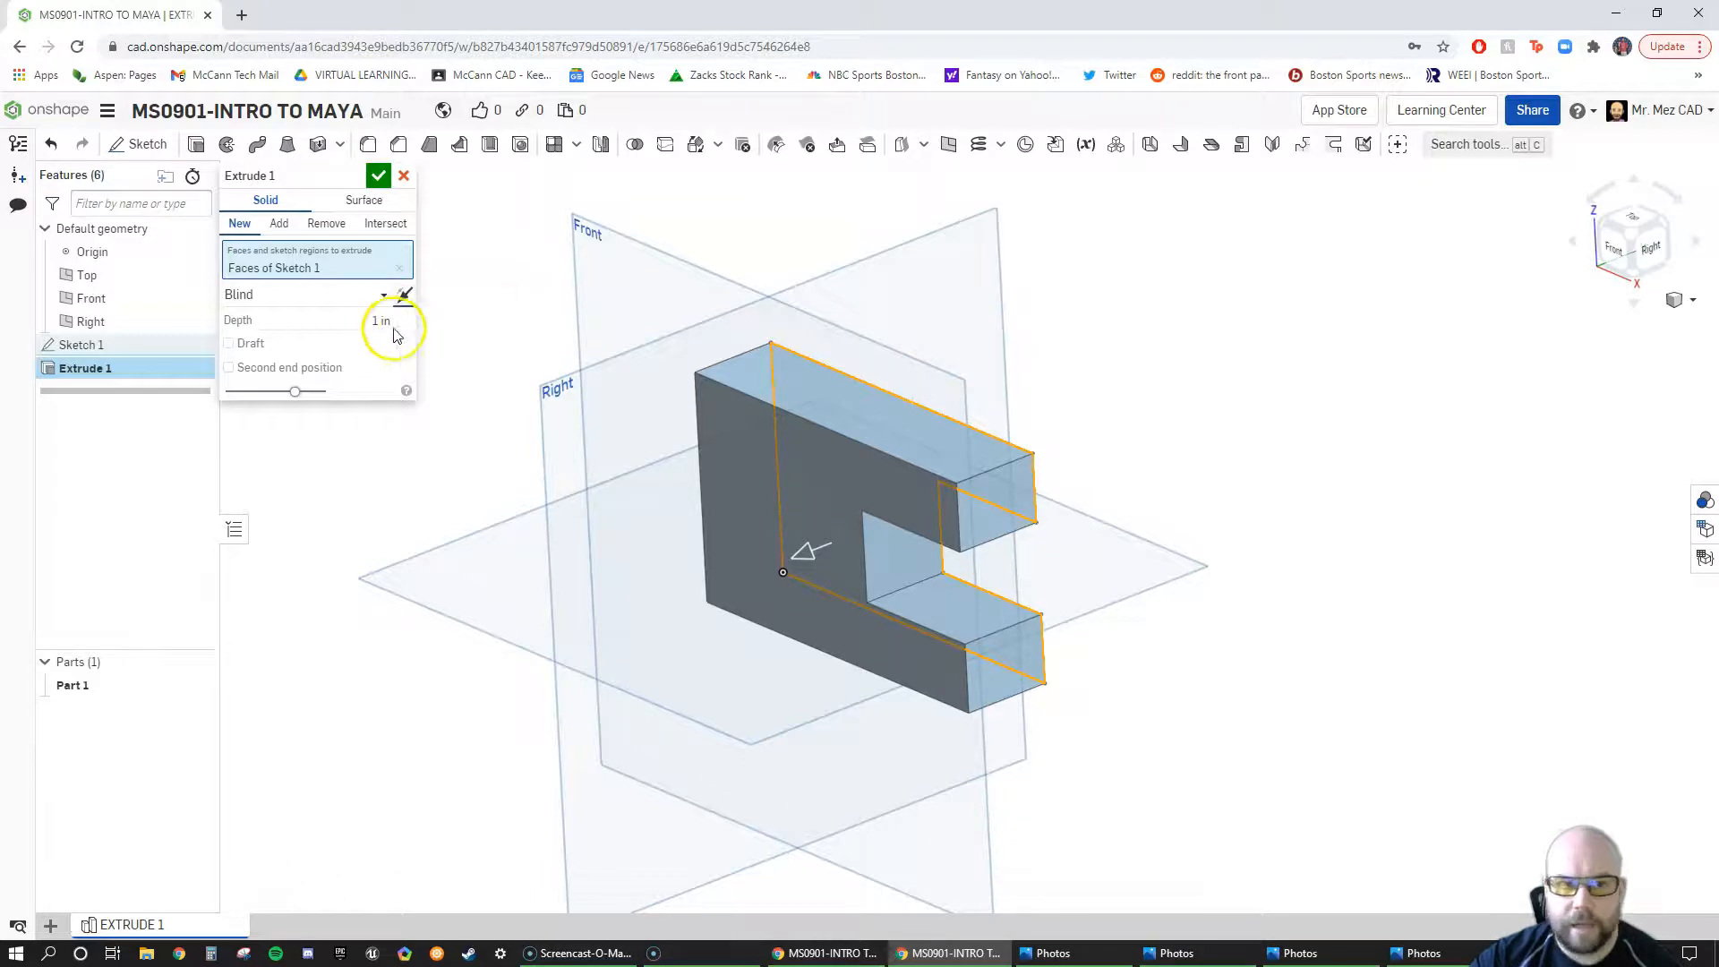
# Step: Set the notched profile's extrusion depth to 1.5 in, accept the feature, and inspect the finished solid
pyautogui.click(345, 319)
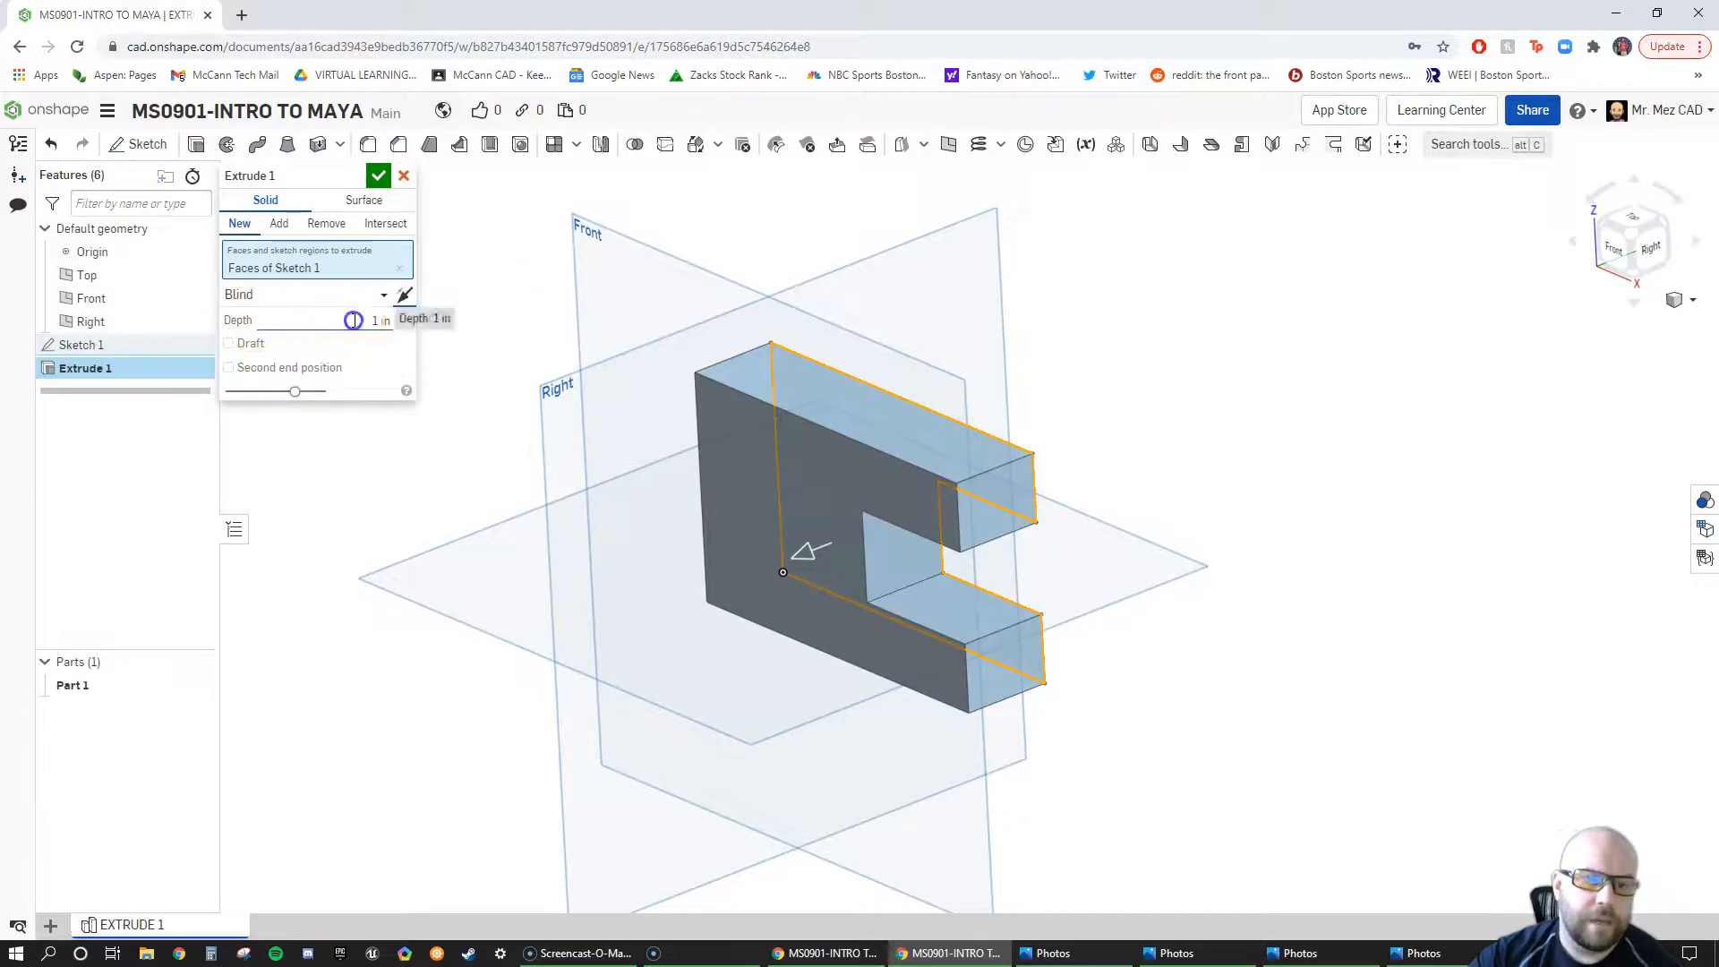
pyautogui.write('1.5')
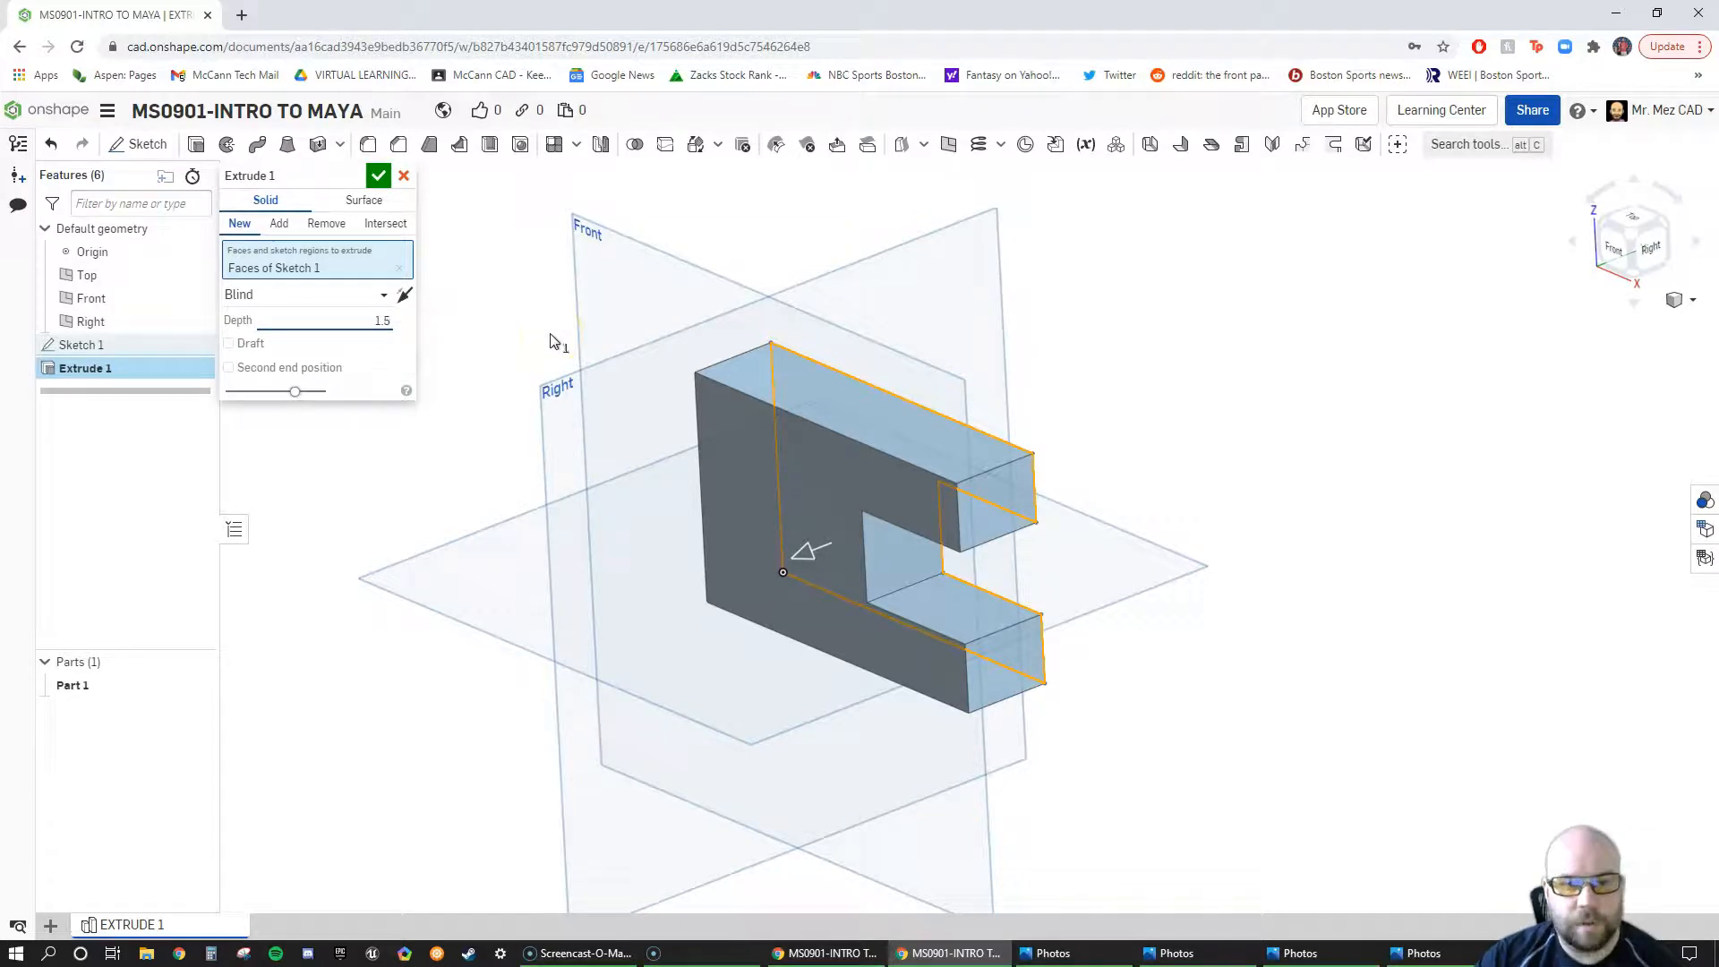
pyautogui.press('Return')
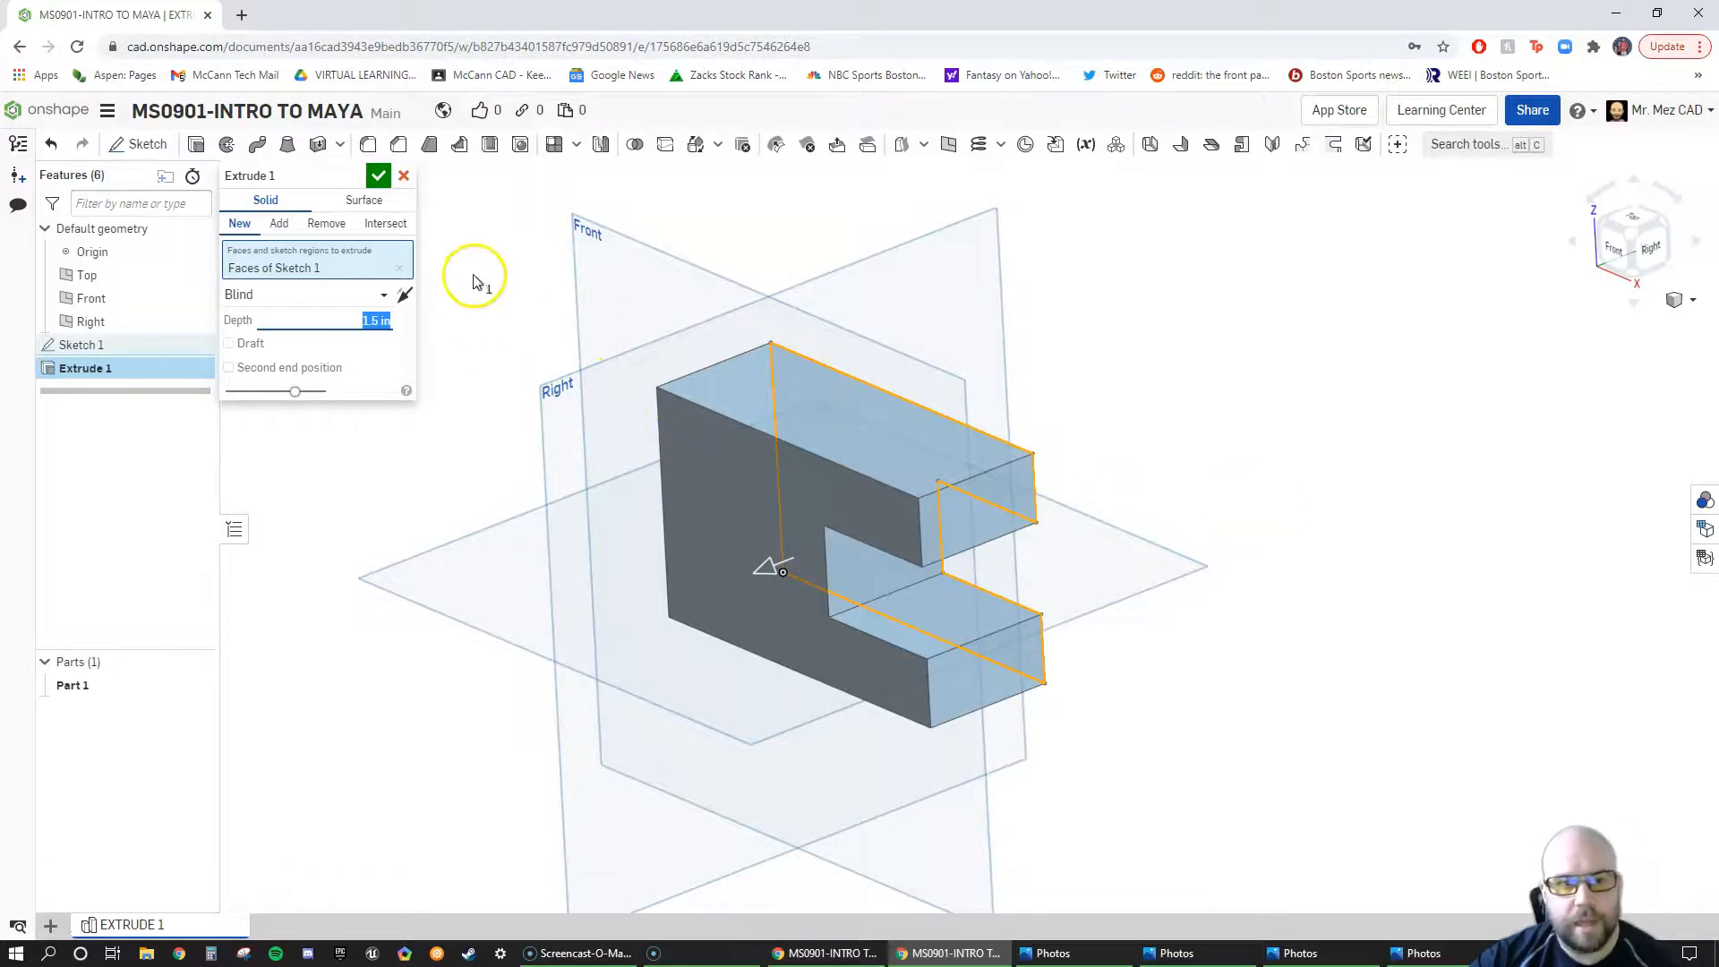
pyautogui.click(380, 179)
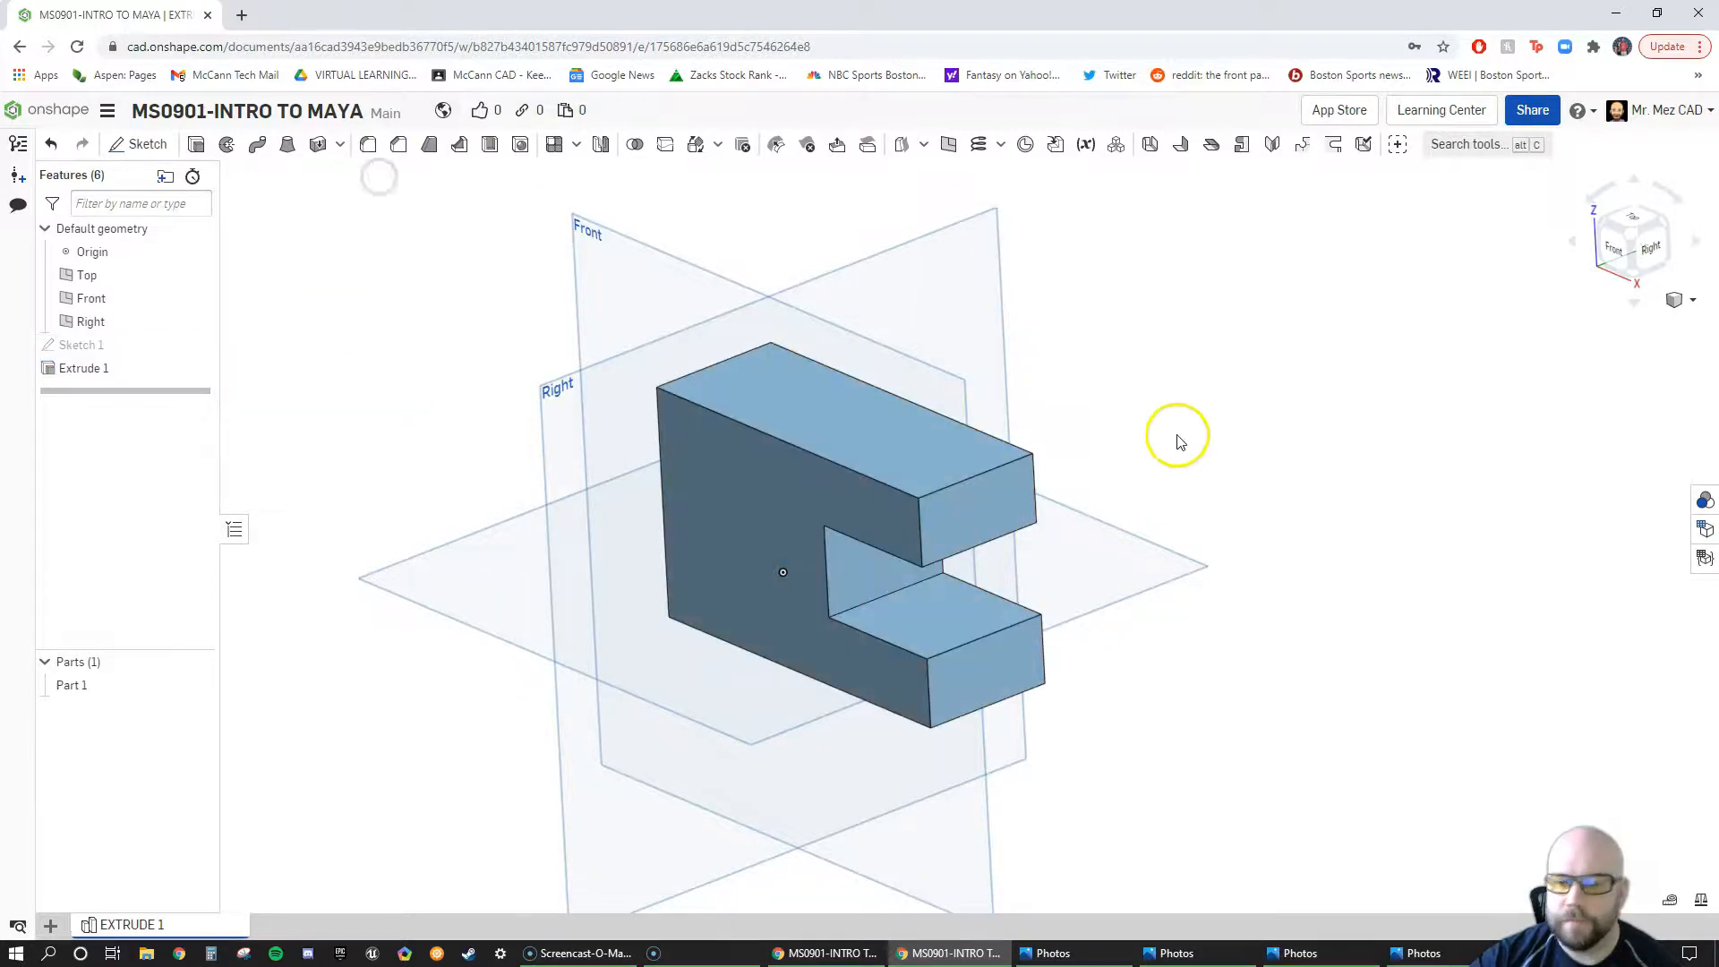
pyautogui.moveTo(1137, 486); pyautogui.dragTo(1185, 469, button='right')
pyautogui.scroll(-2, 1280, 471)
pyautogui.scroll(4, 1114, 511)
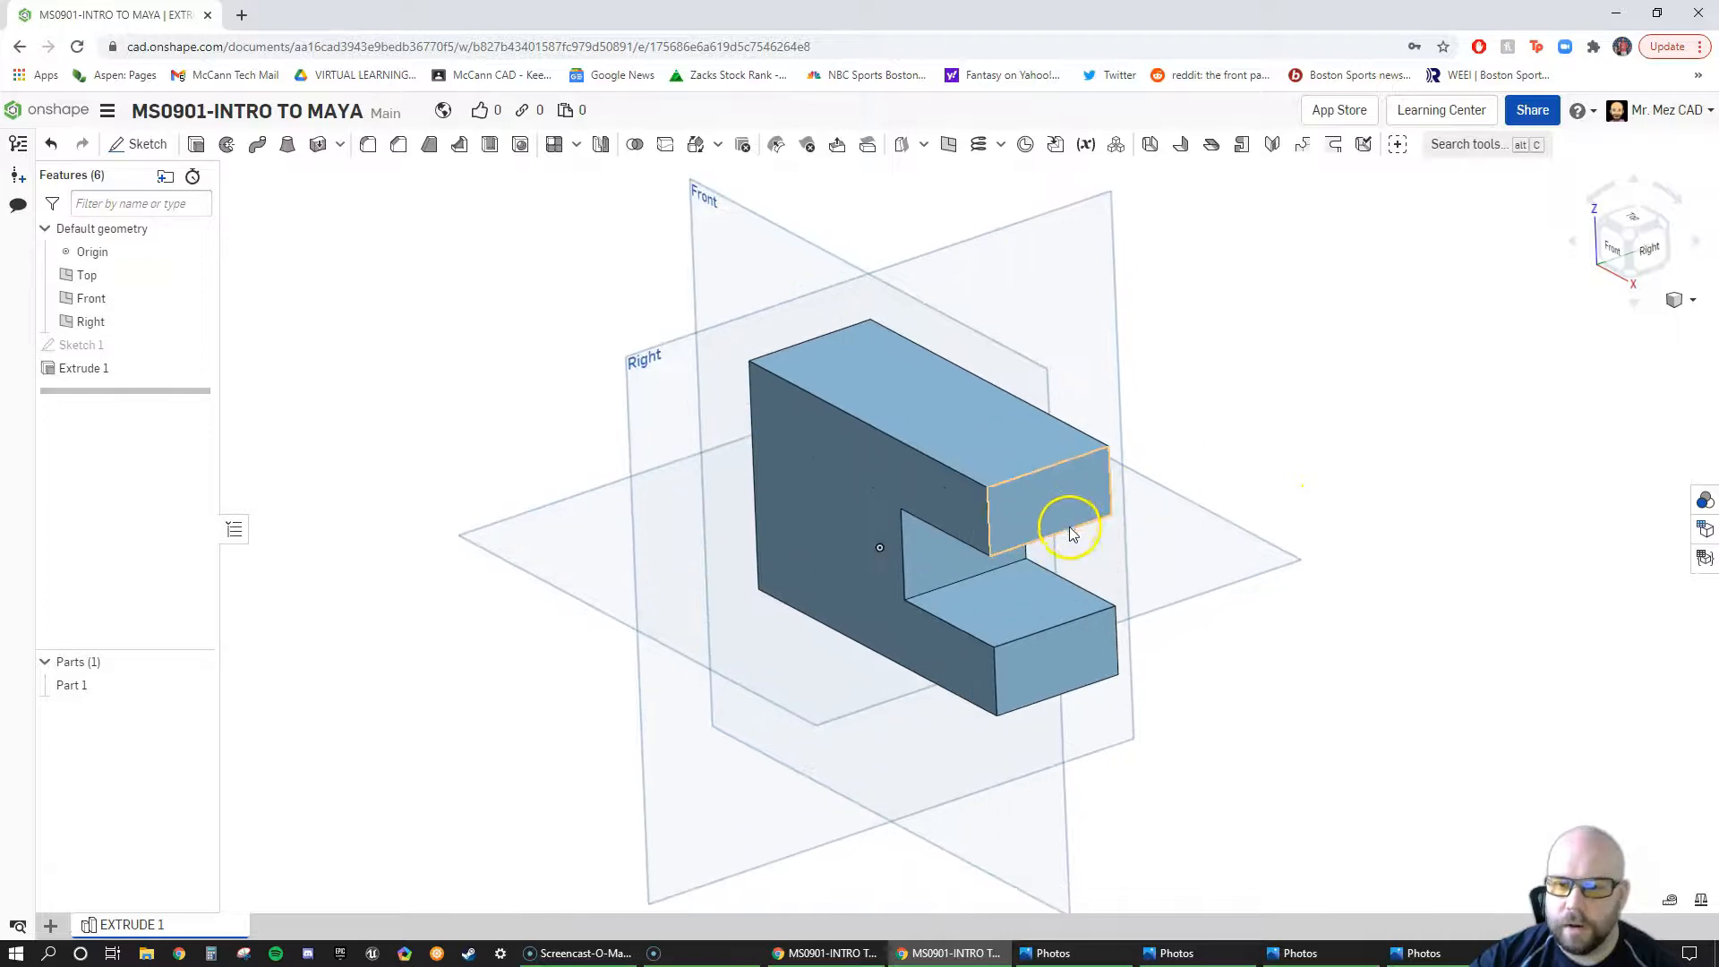
pyautogui.moveTo(1116, 507); pyautogui.dragTo(1113, 513, button='right')
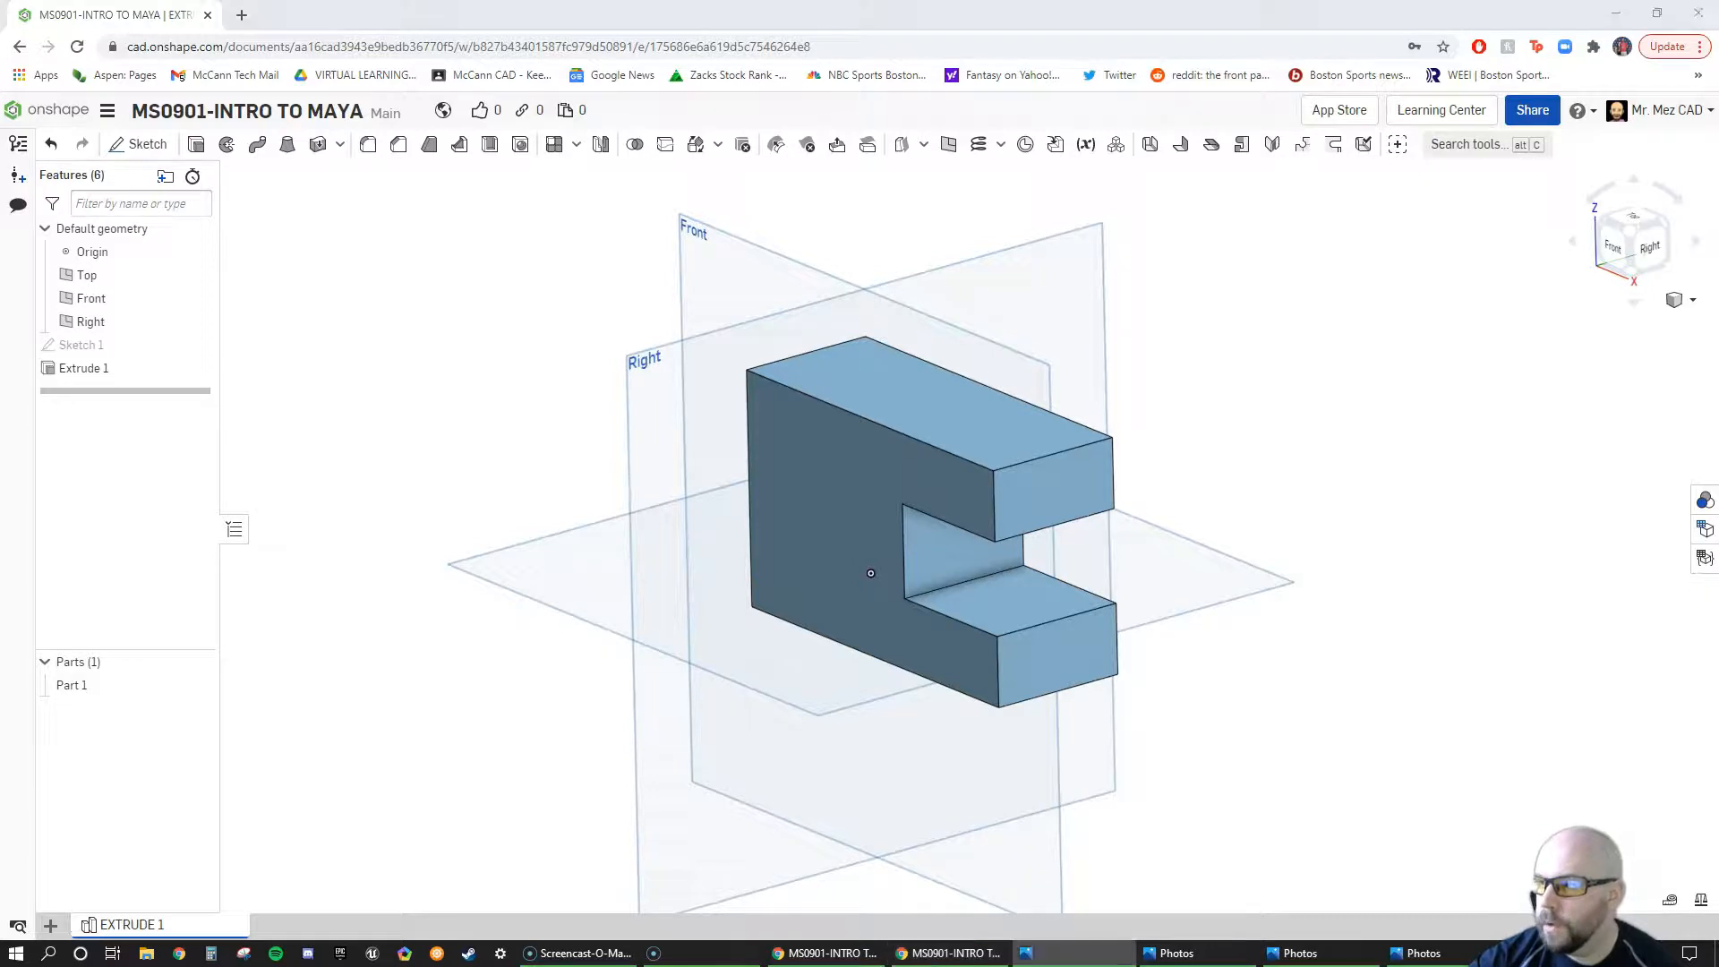
# Step: View the EXTRUDE 2.PNG reference drawing in Photos and return to the Onshape document
pyautogui.moveTo(1718, 337); pyautogui.dragTo(632, 65)
pyautogui.doubleClick(632, 65)
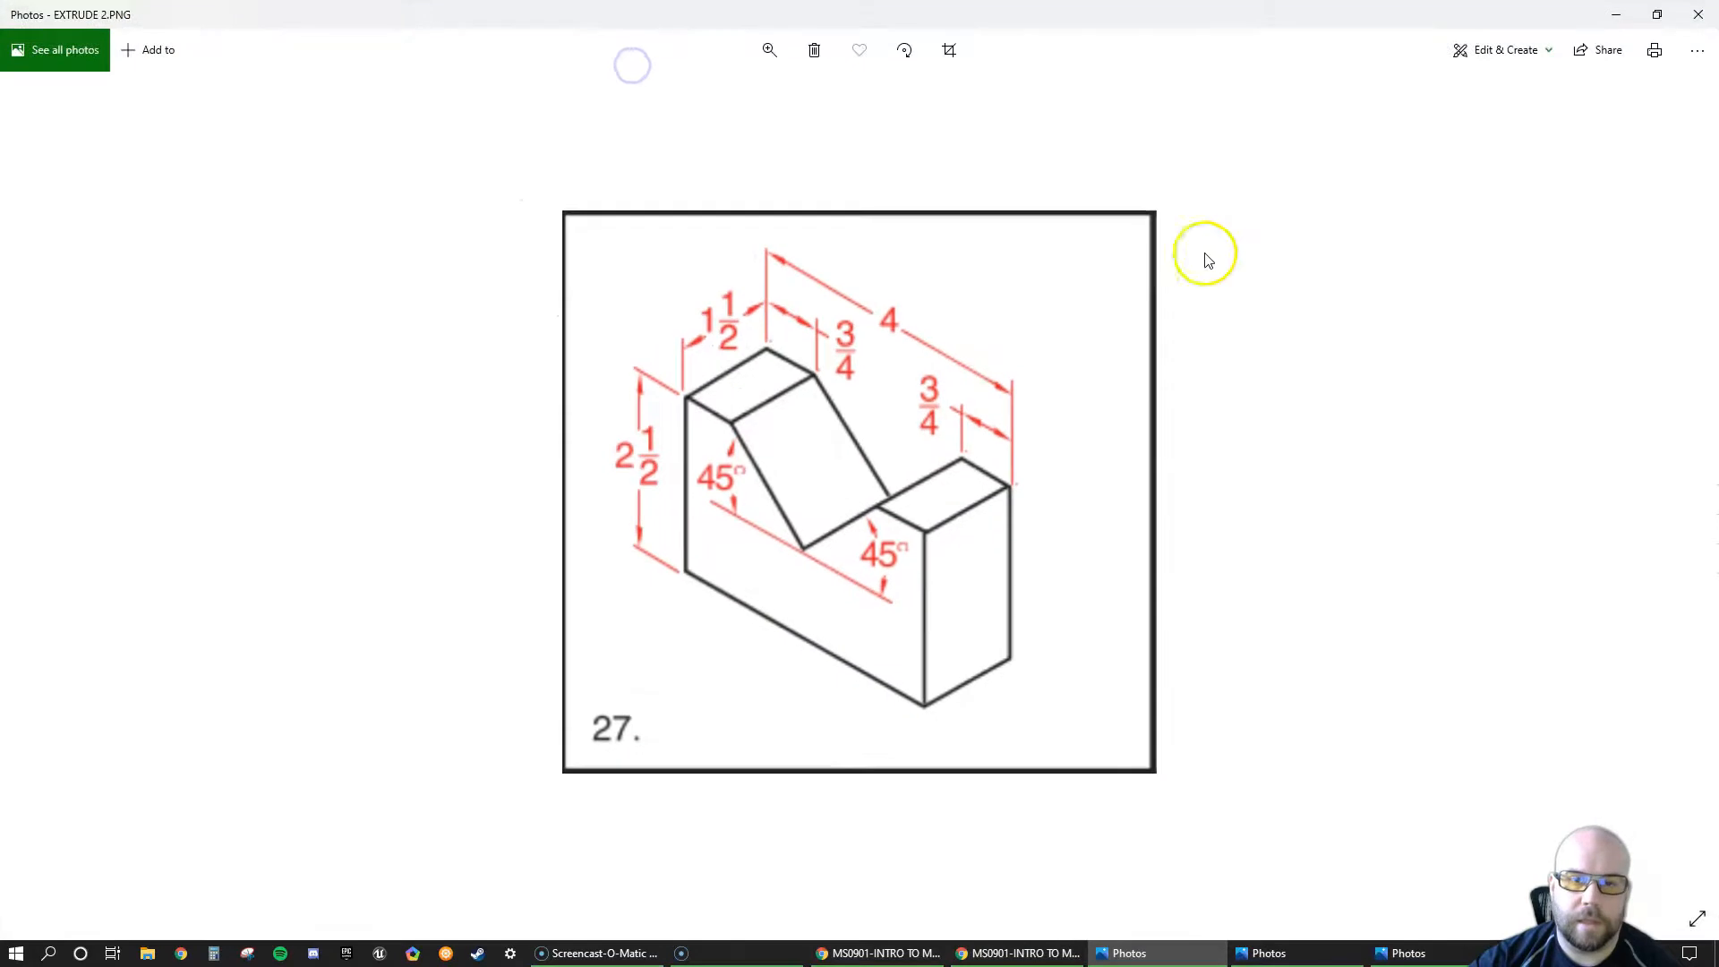
pyautogui.moveTo(865, 14); pyautogui.dragTo(1718, 108)
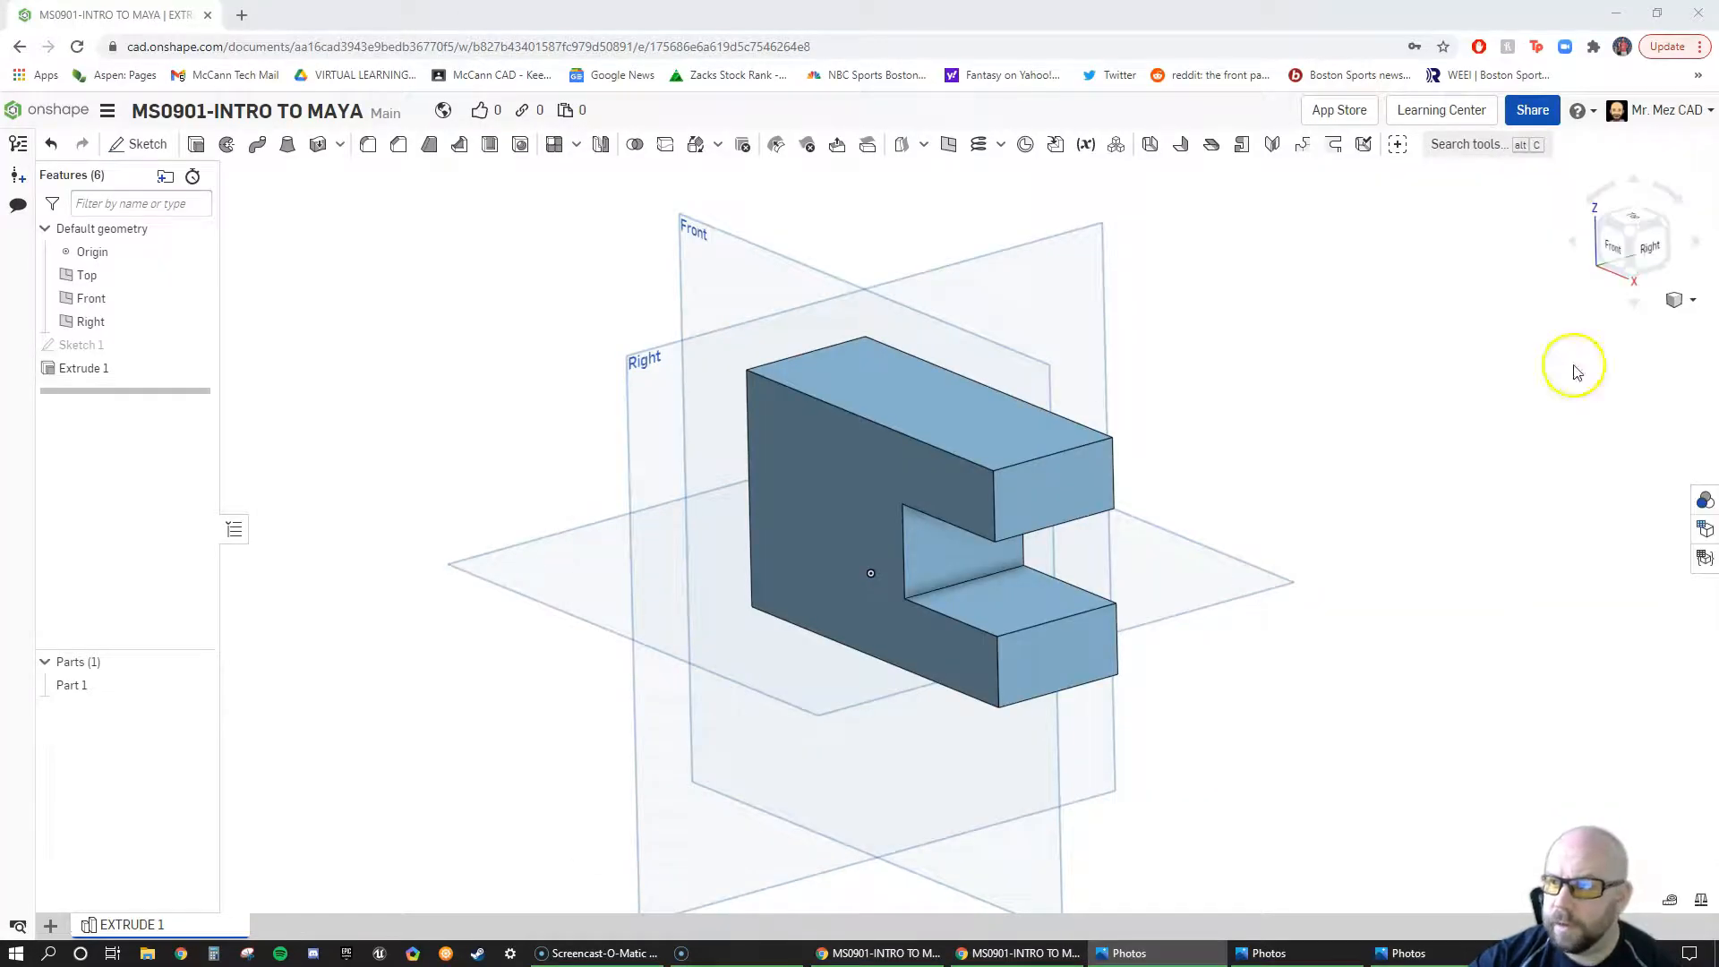
# Step: Create a new part studio in the document and rename it EXTRUDE 2
pyautogui.rightClick(201, 925)
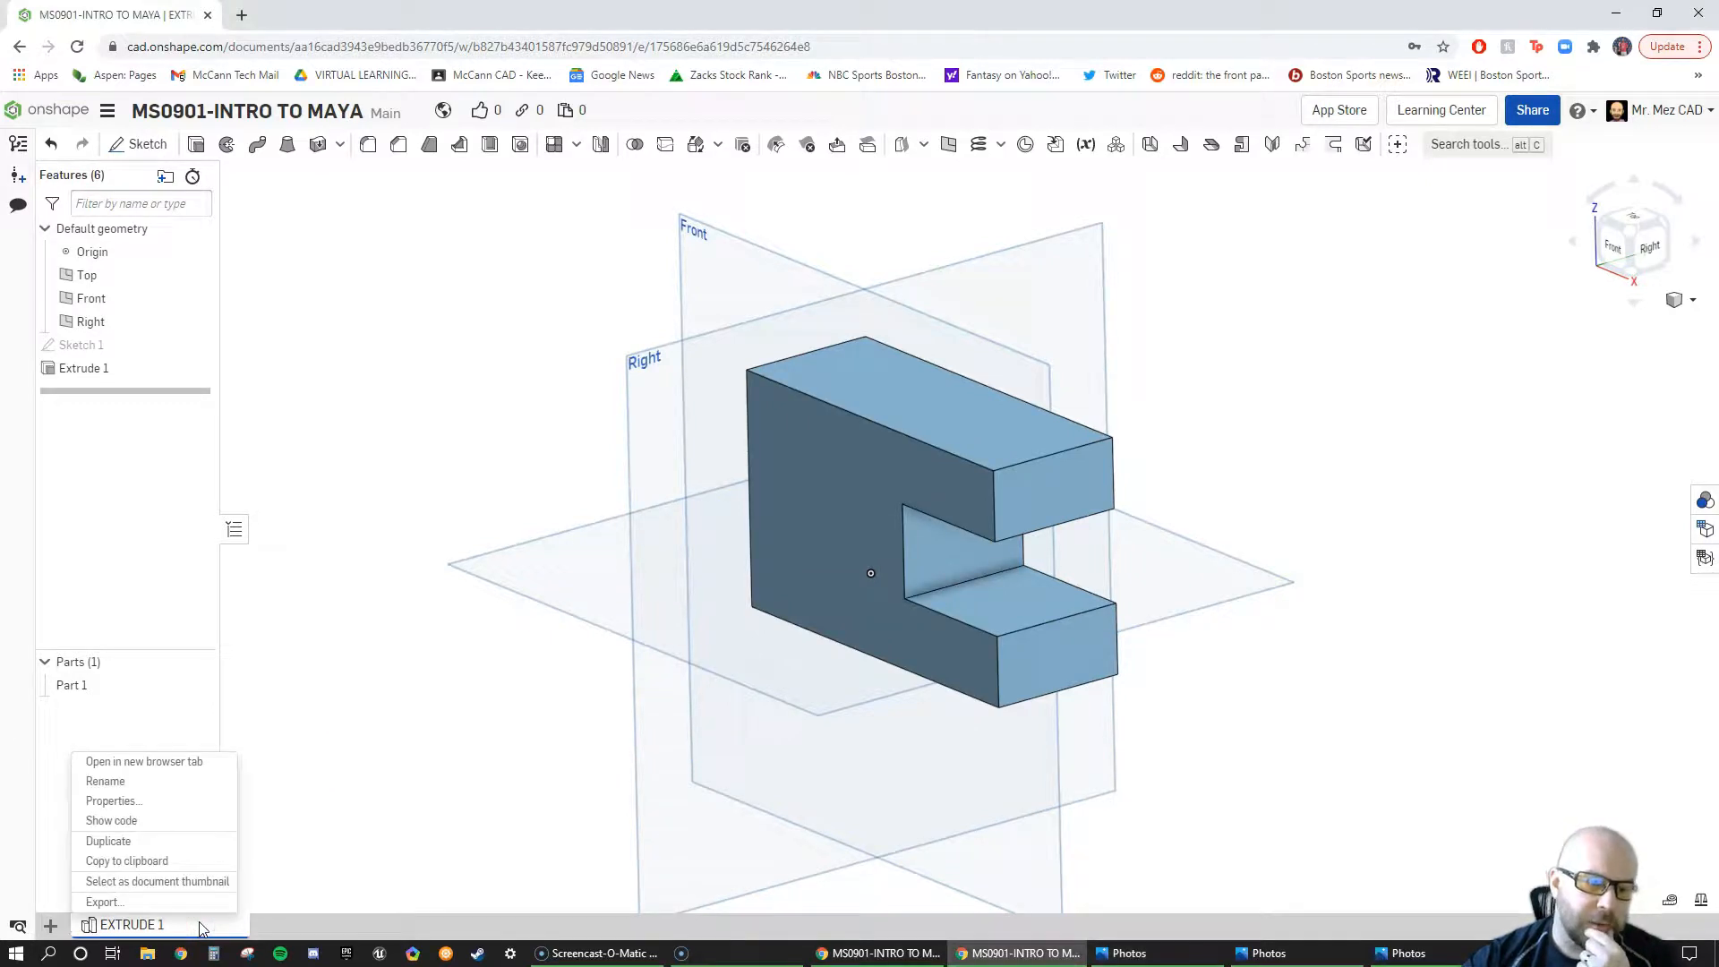
pyautogui.click(336, 841)
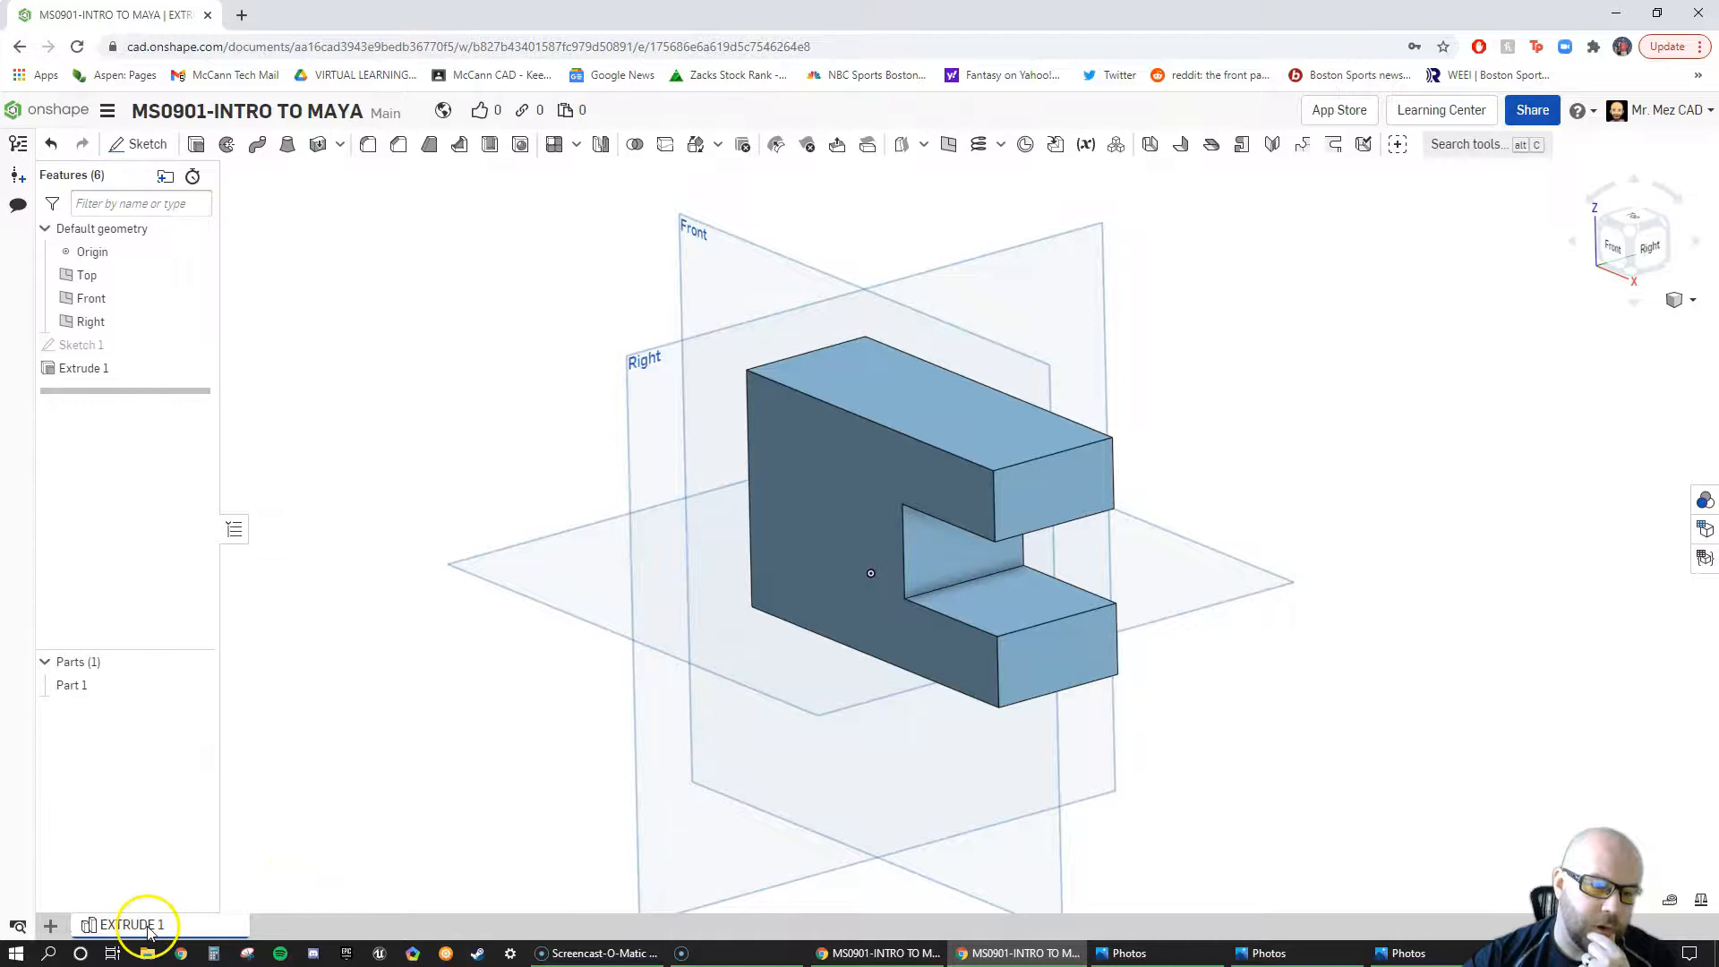
pyautogui.click(56, 921)
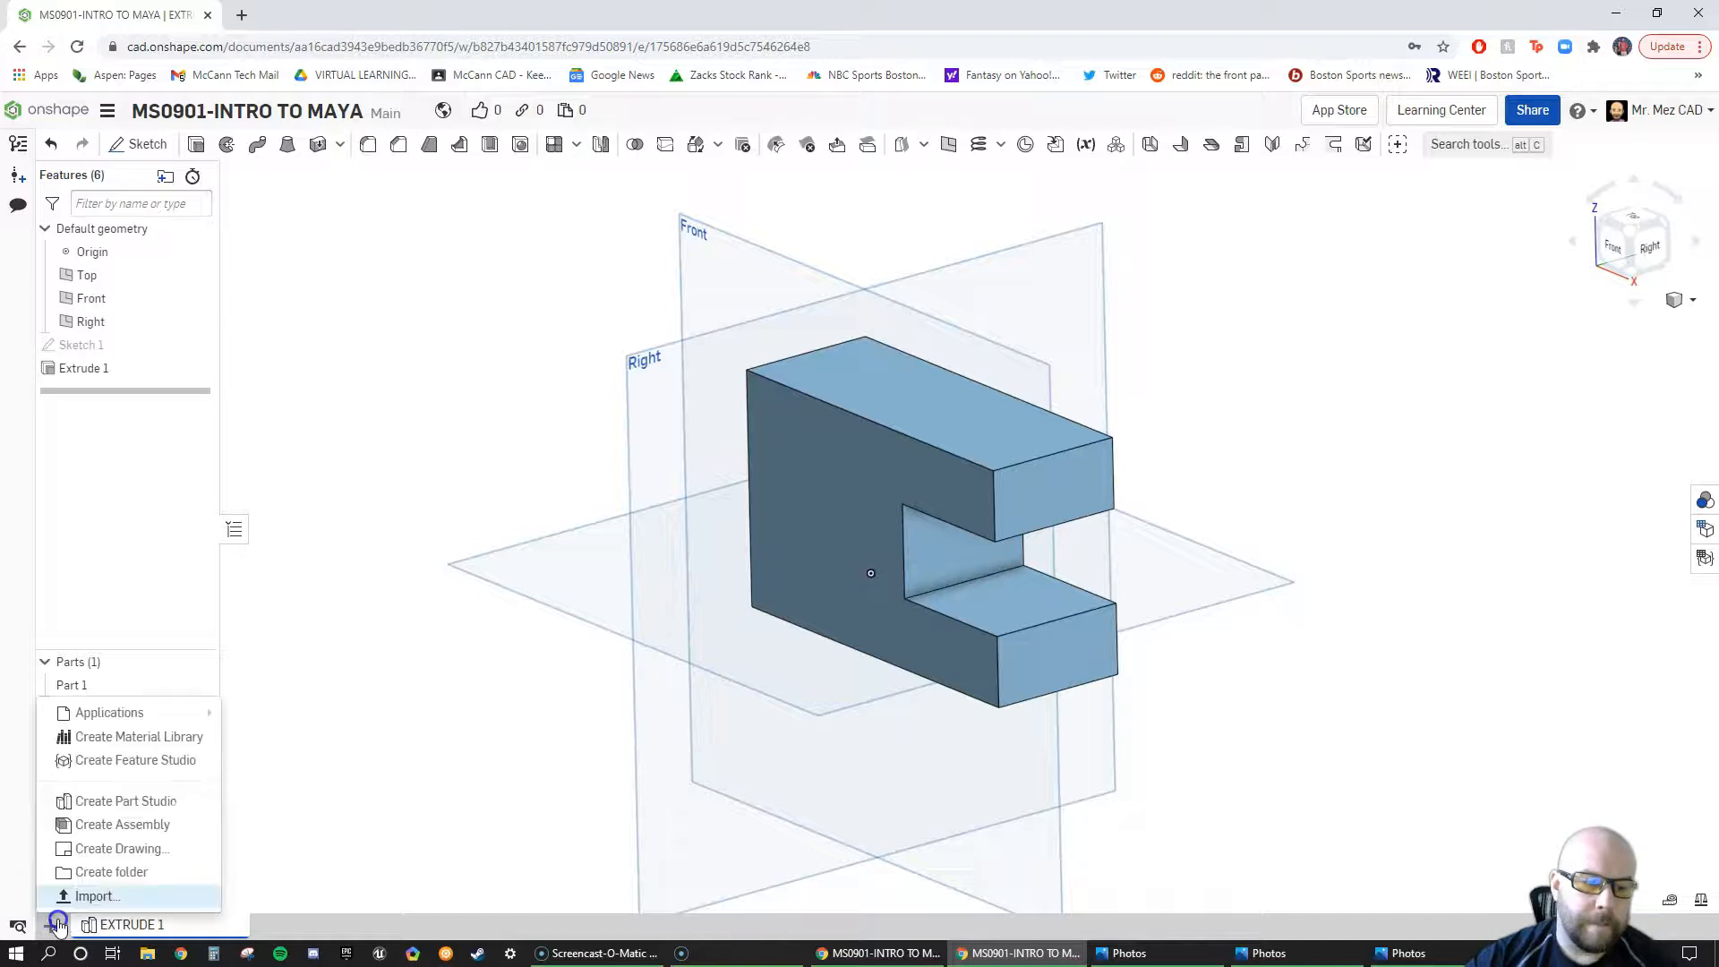
pyautogui.click(126, 801)
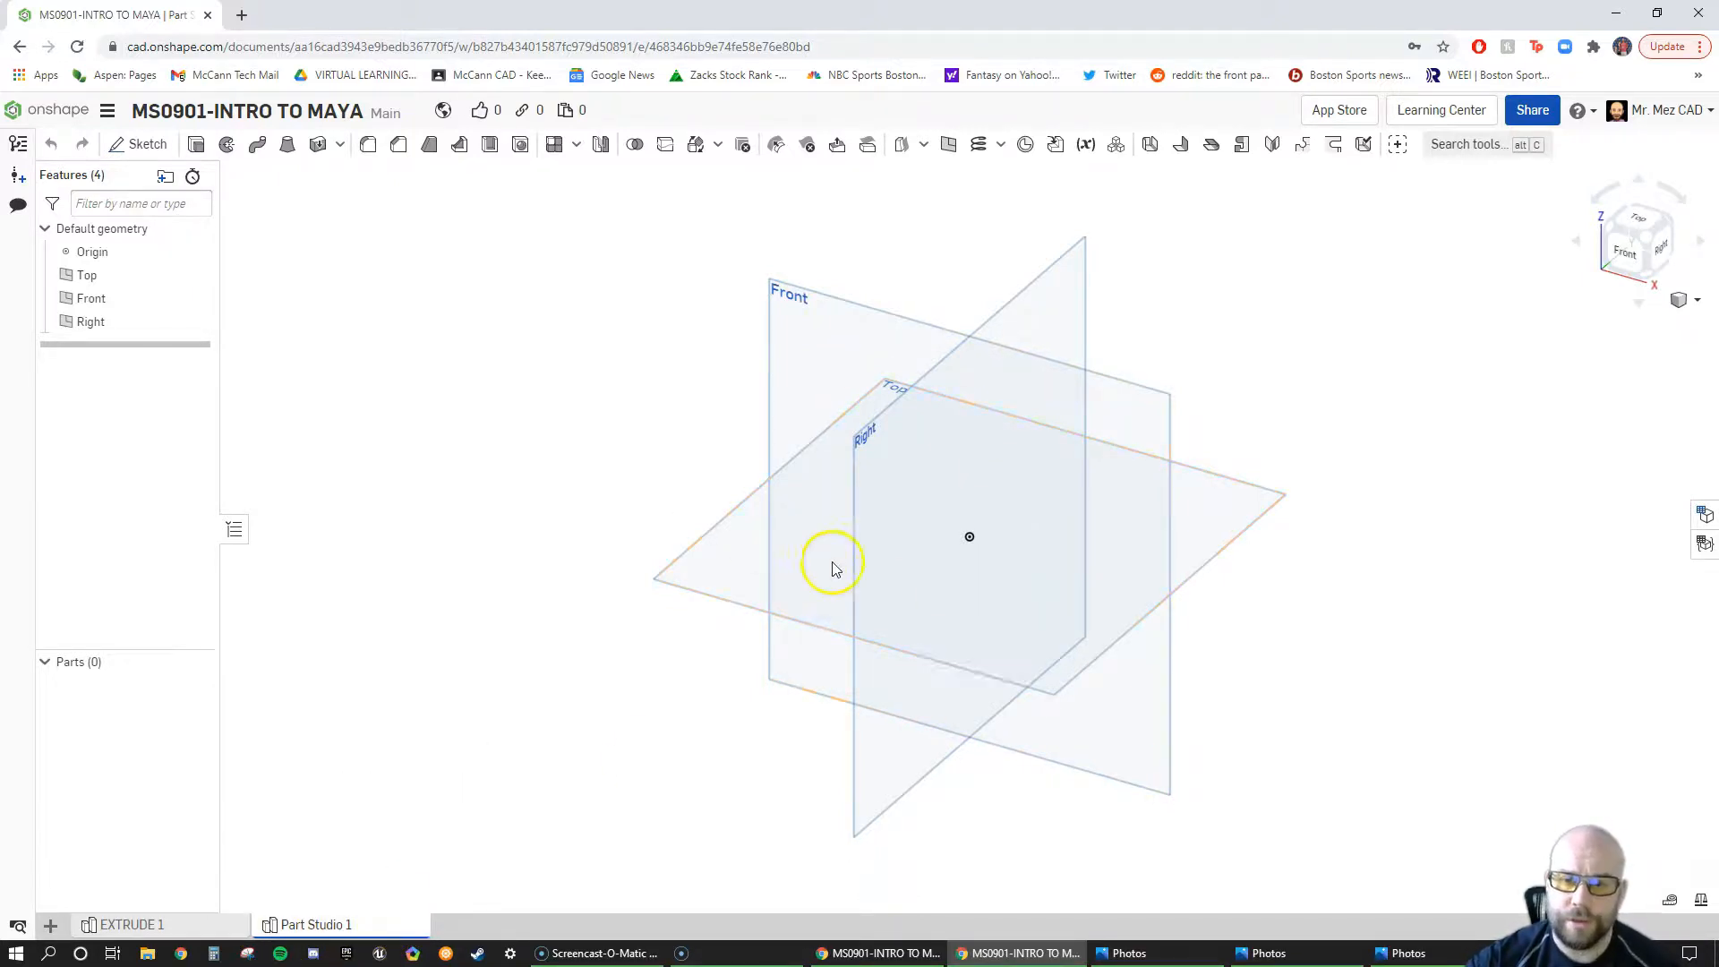
pyautogui.rightClick(339, 928)
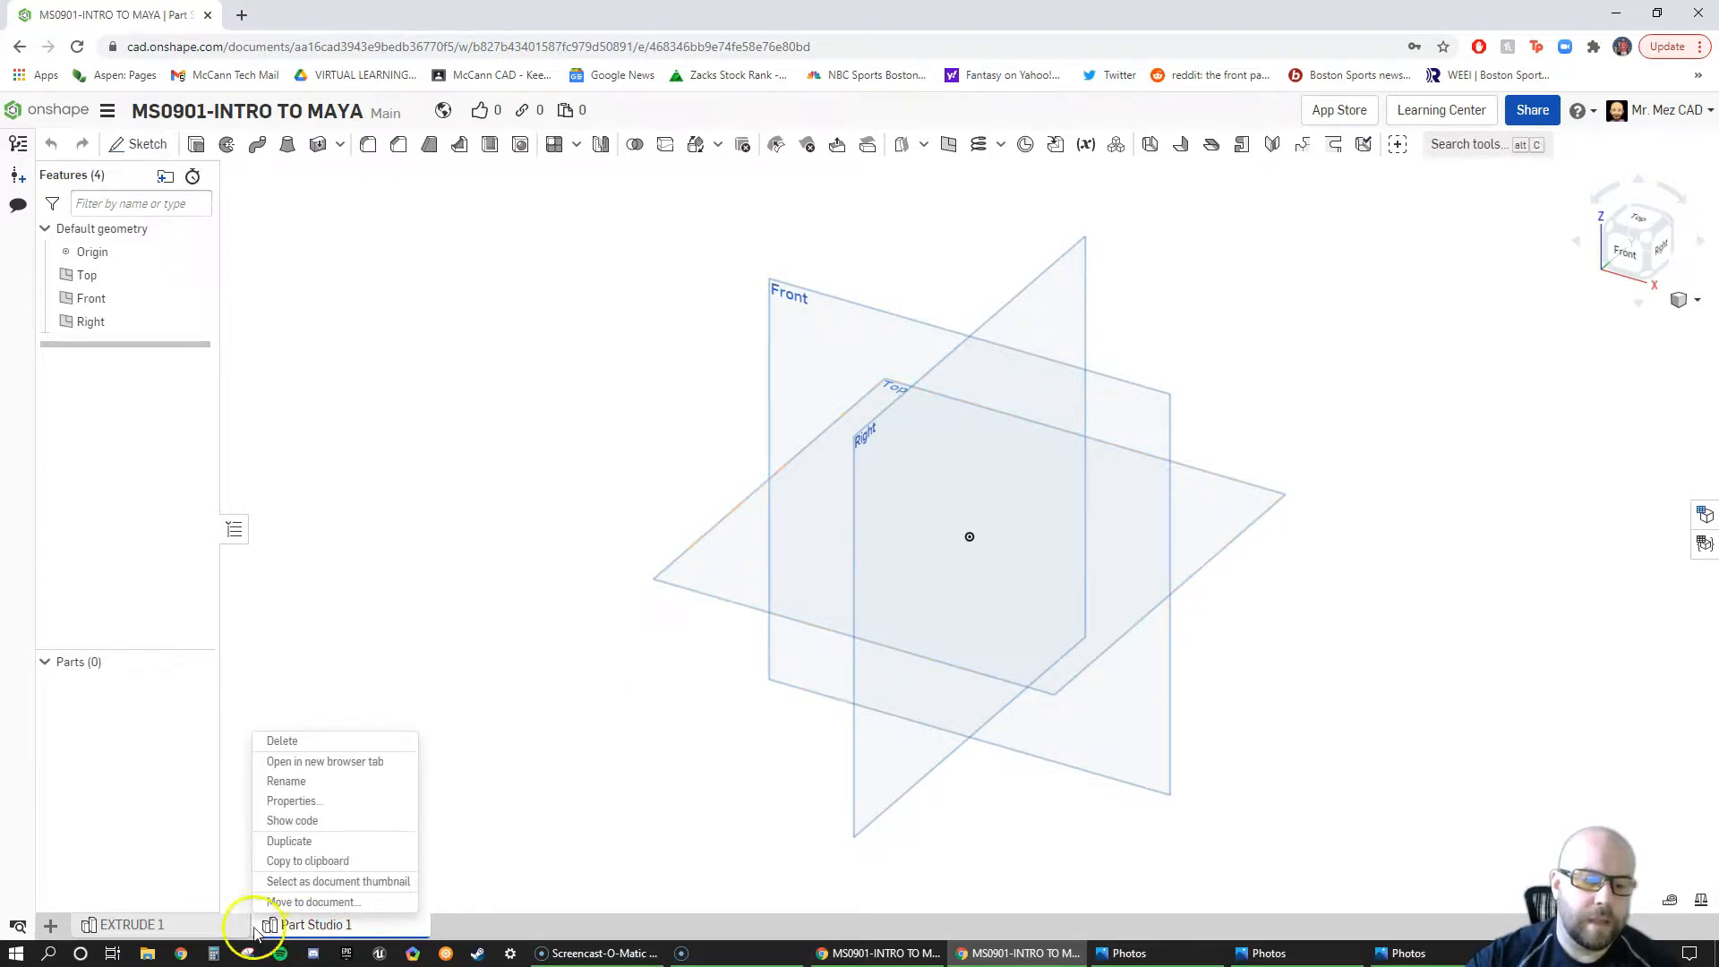
pyautogui.click(294, 786)
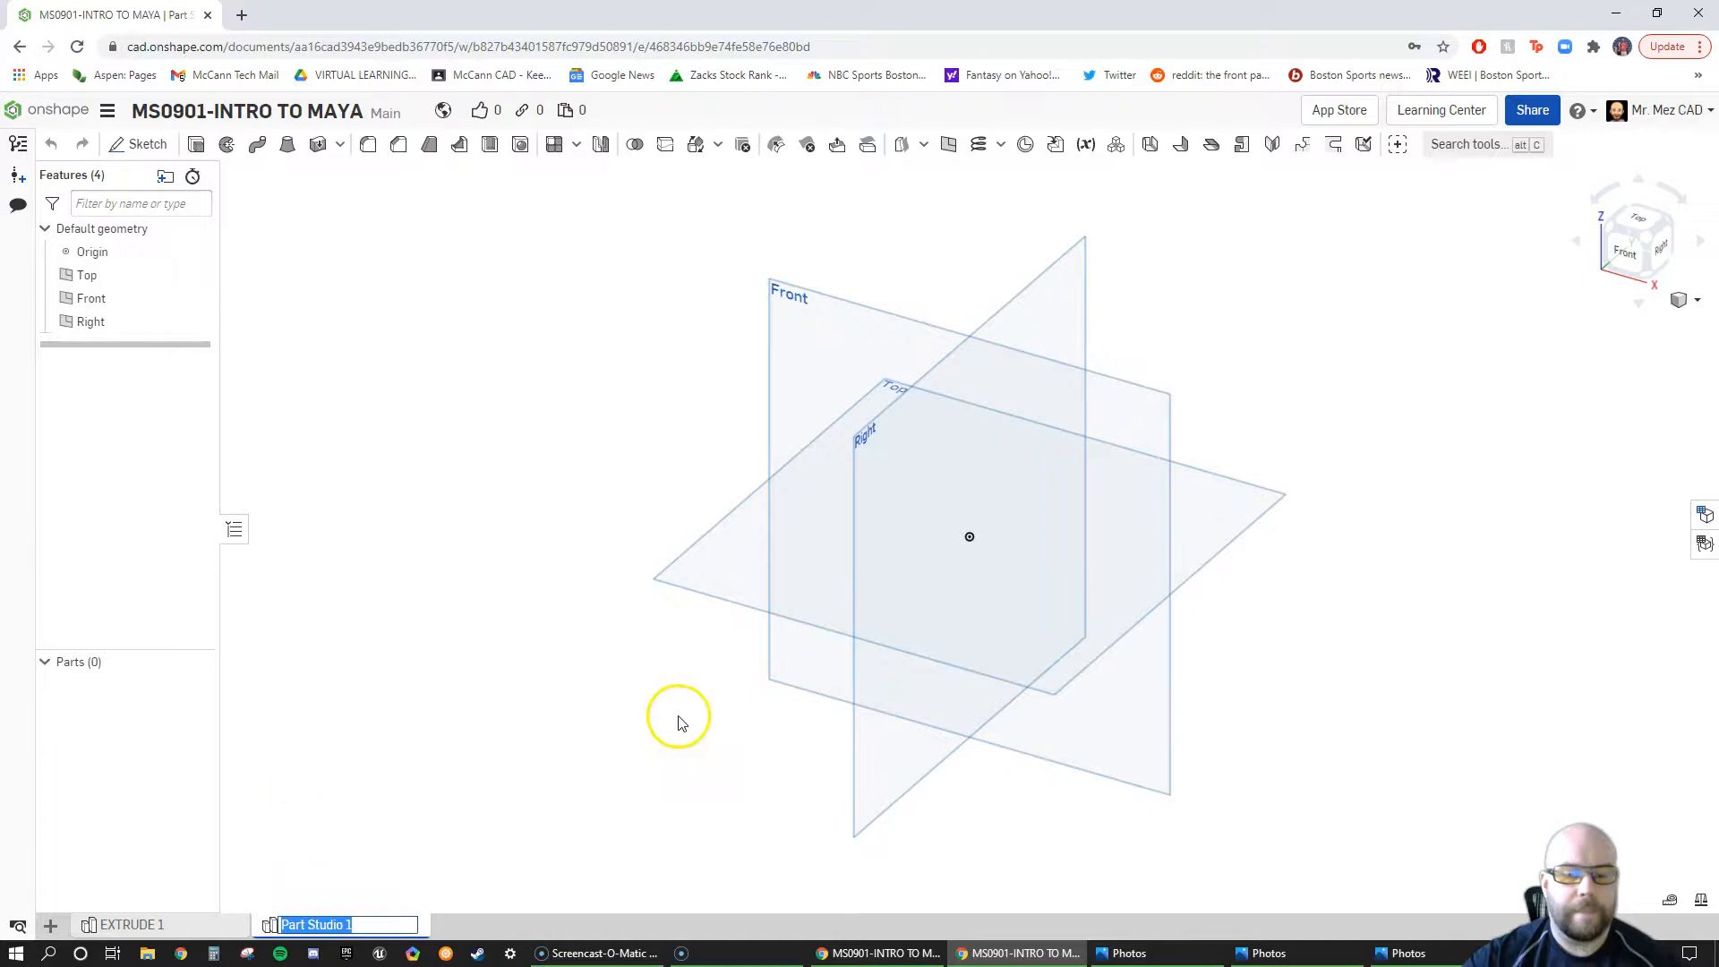
pyautogui.write('EXTRUDE 2')
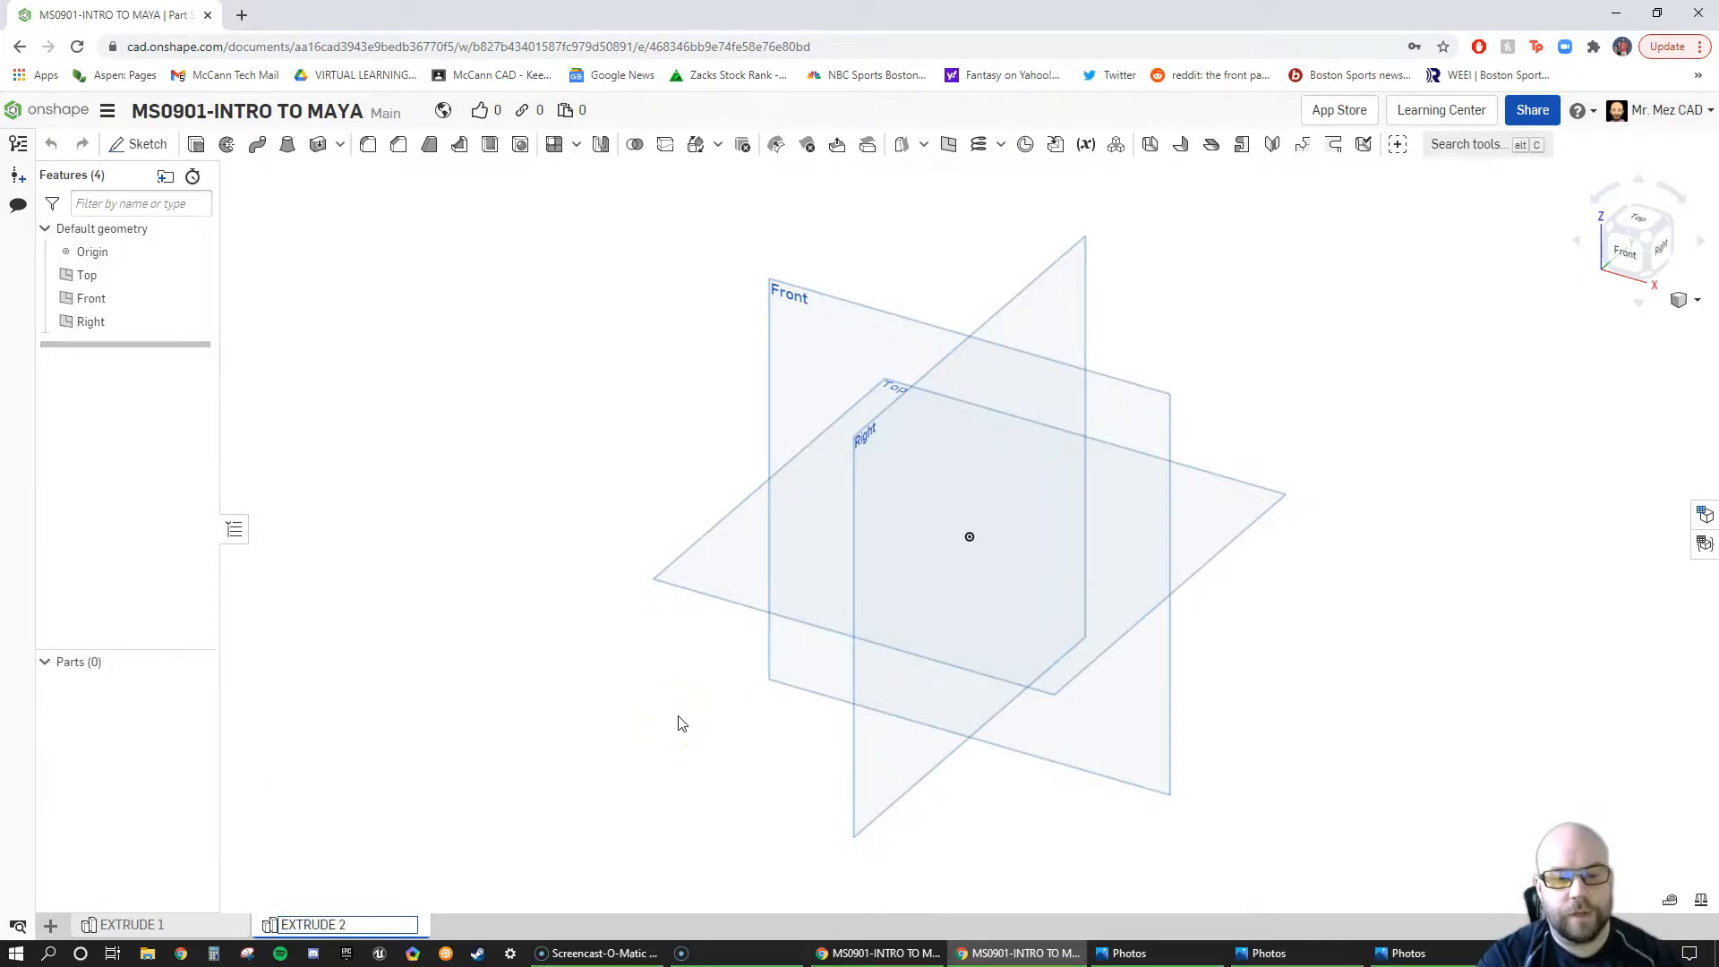
pyautogui.press('Return')
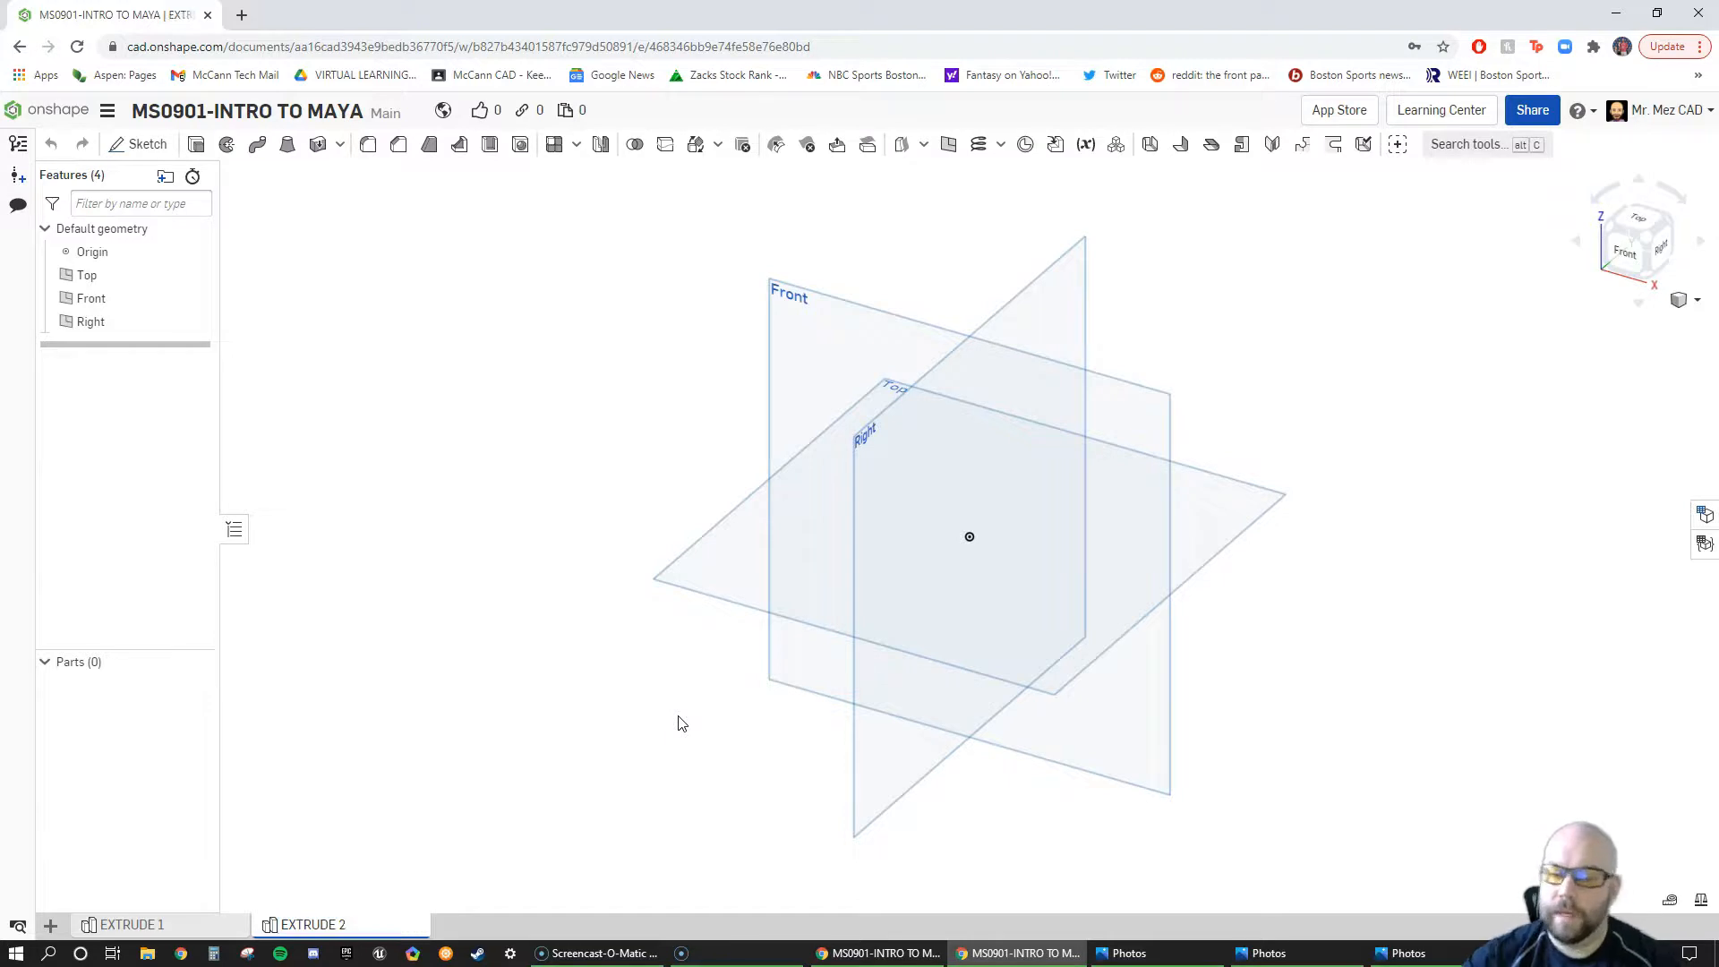
# Step: Return to the EXTRUDE 1 part studio and set its view to Isometric
pyautogui.moveTo(190, 931)
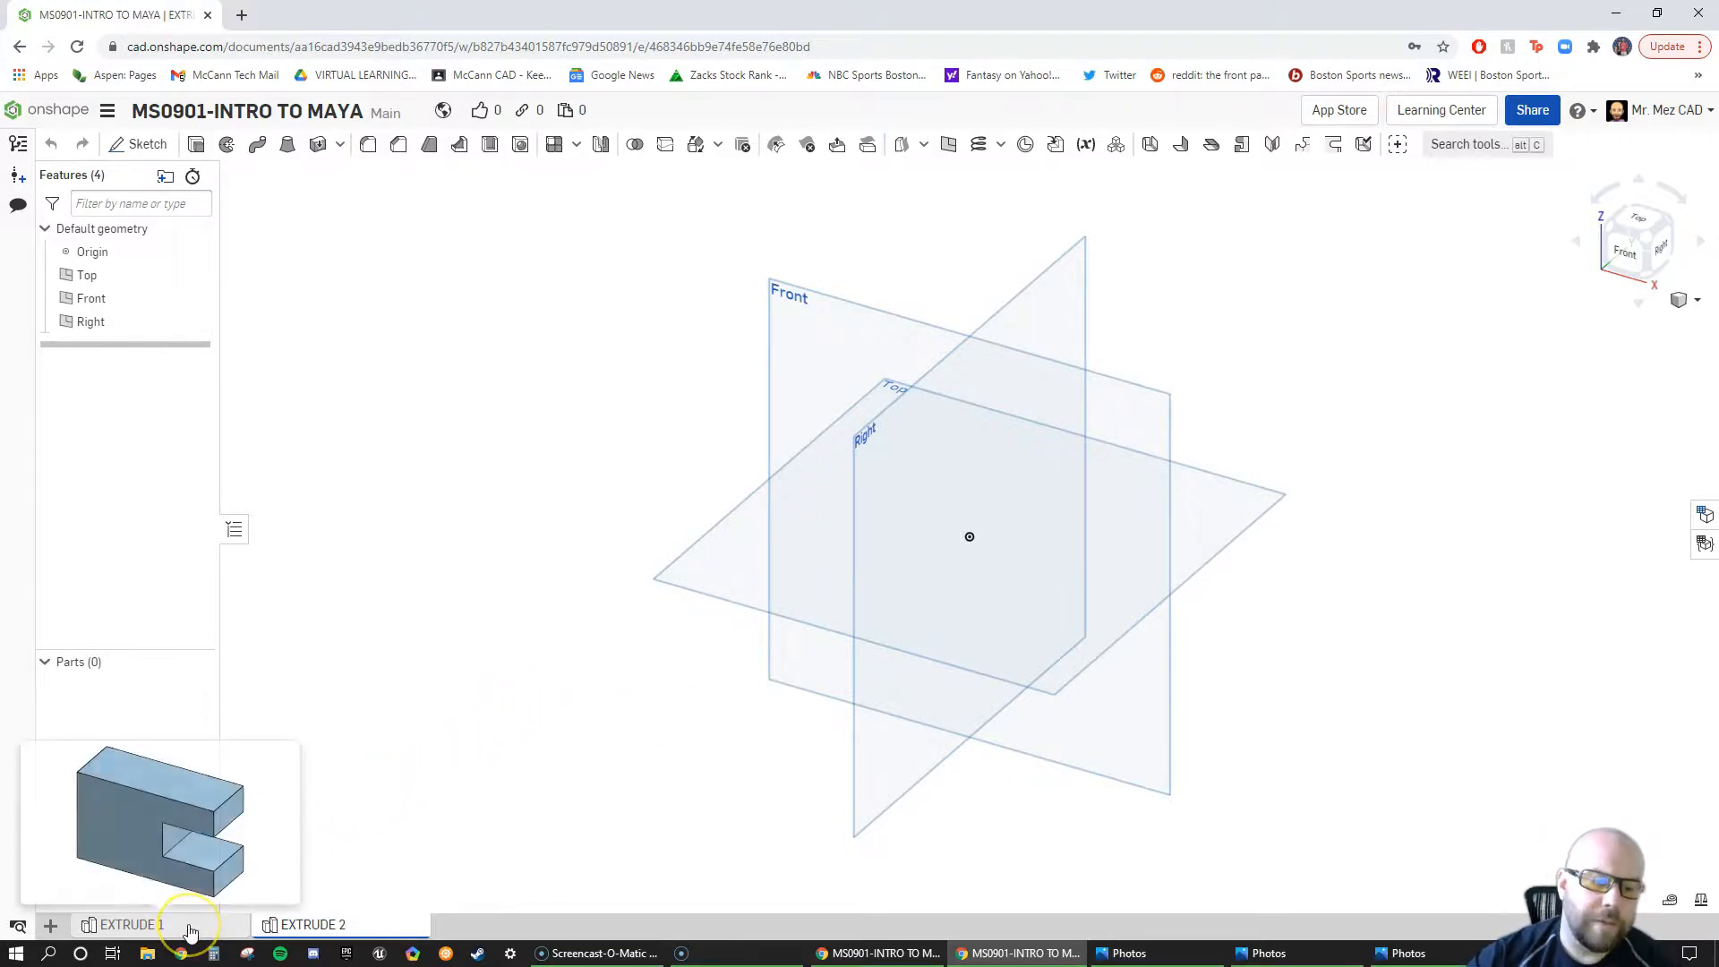
pyautogui.click(189, 927)
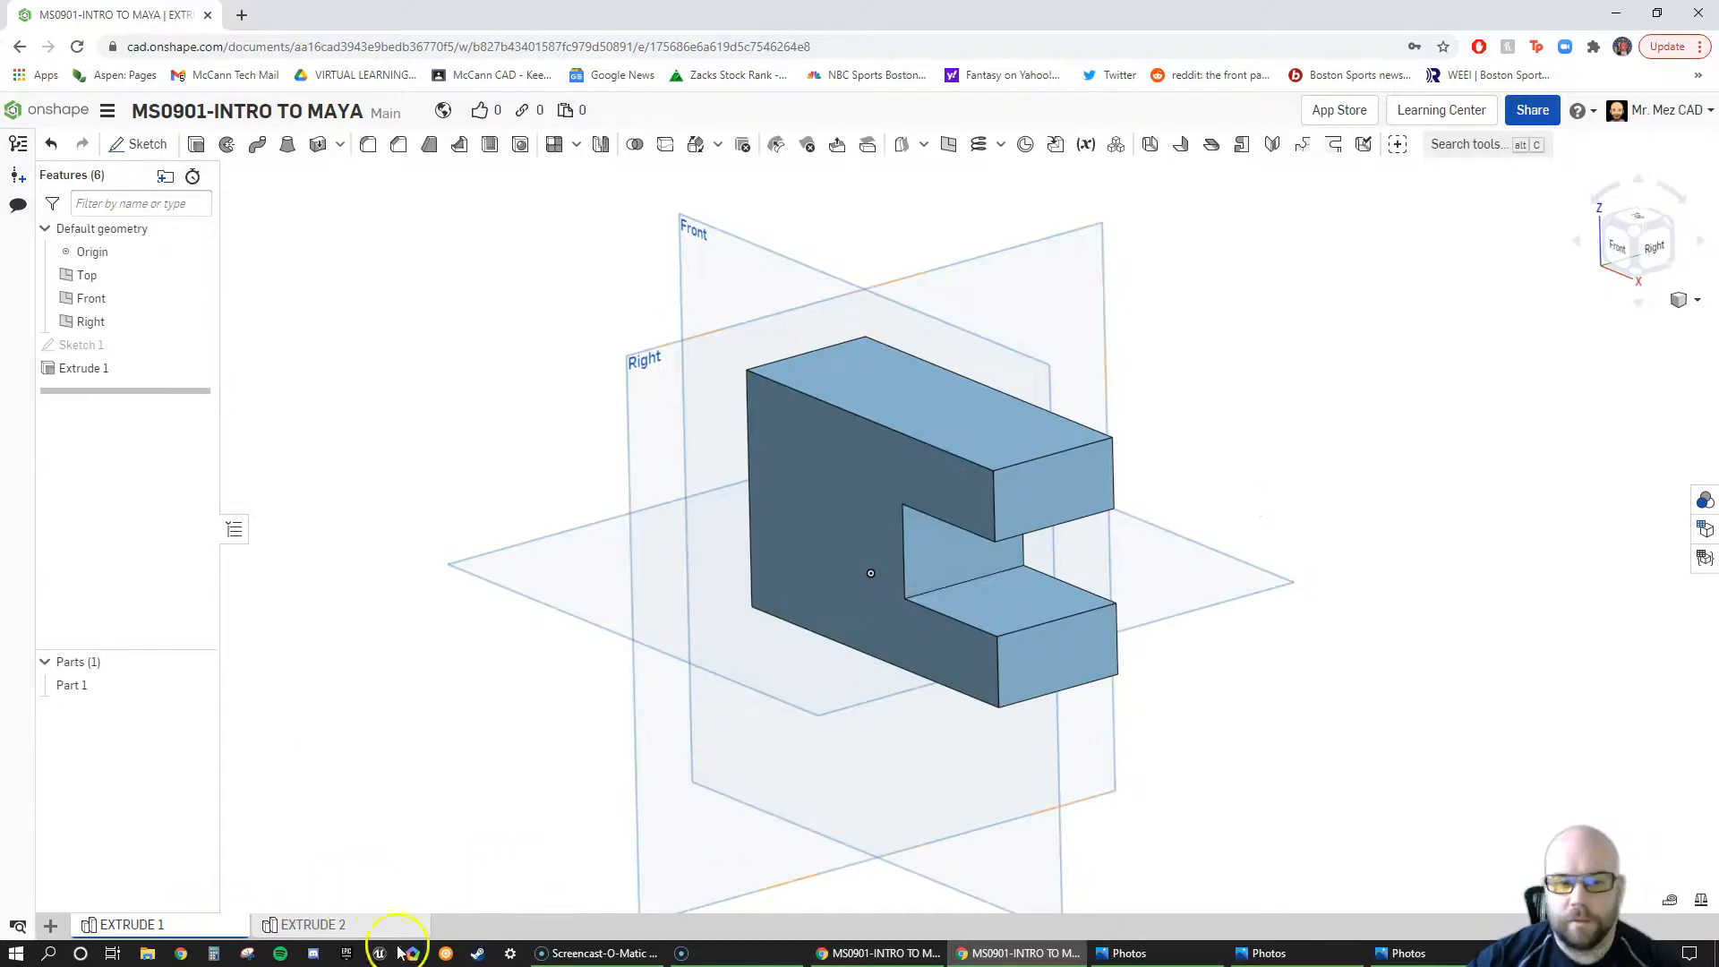
pyautogui.click(308, 924)
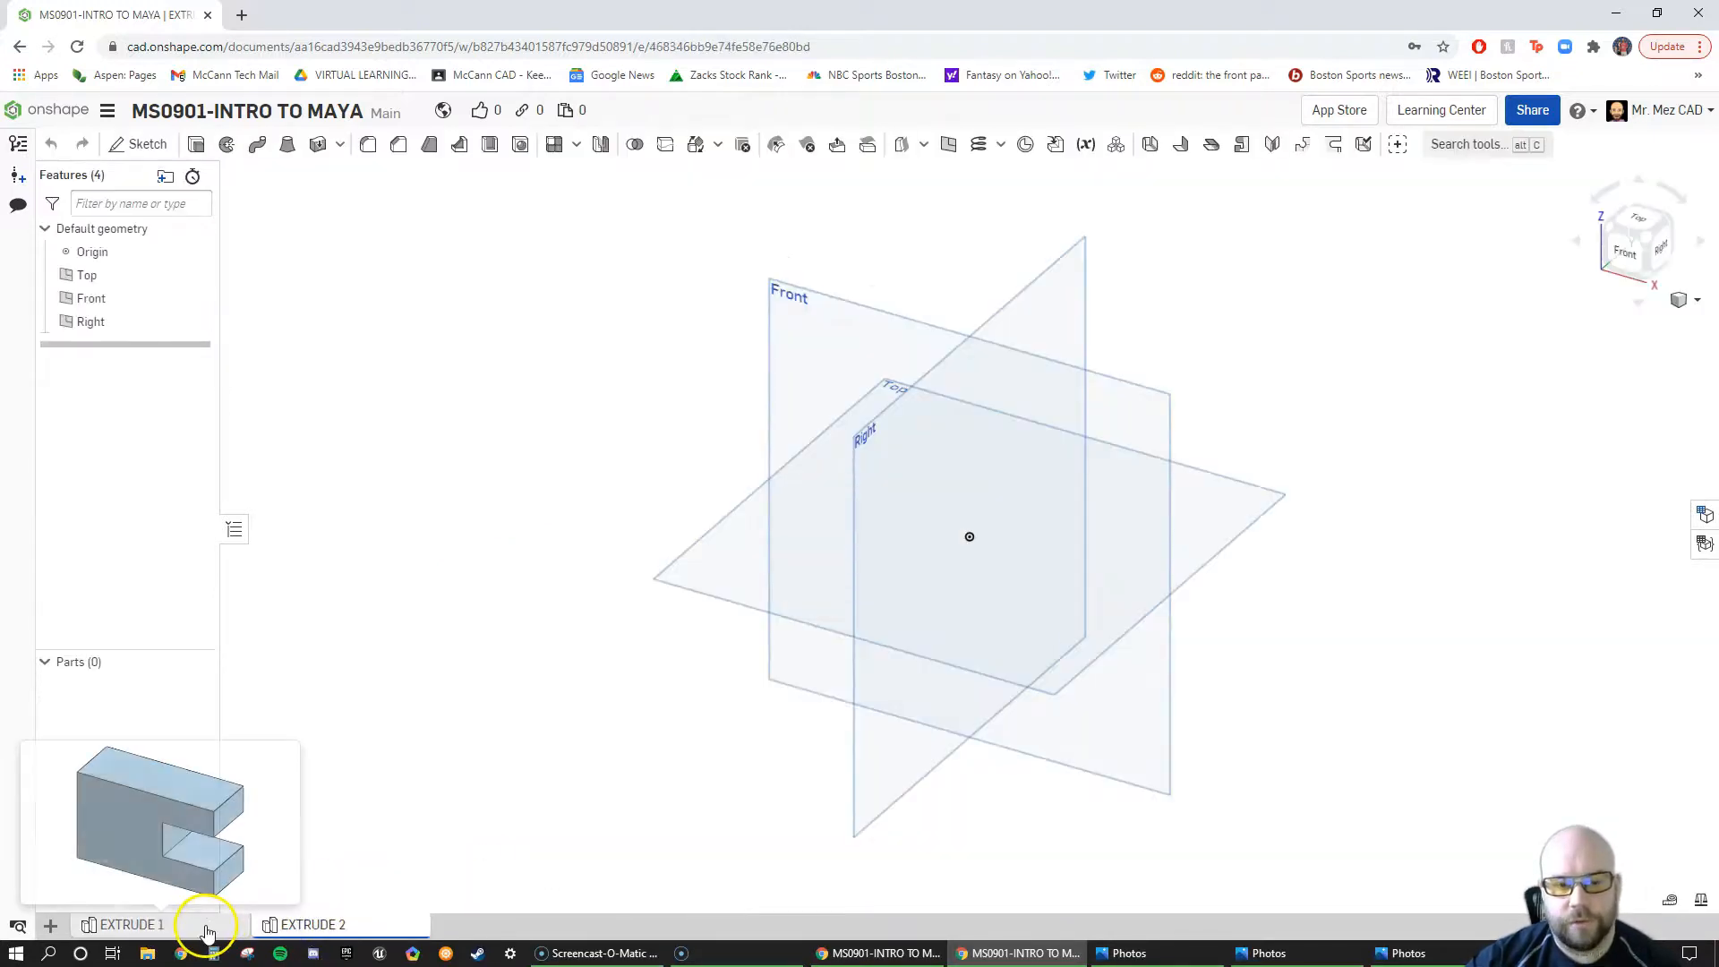
pyautogui.click(205, 925)
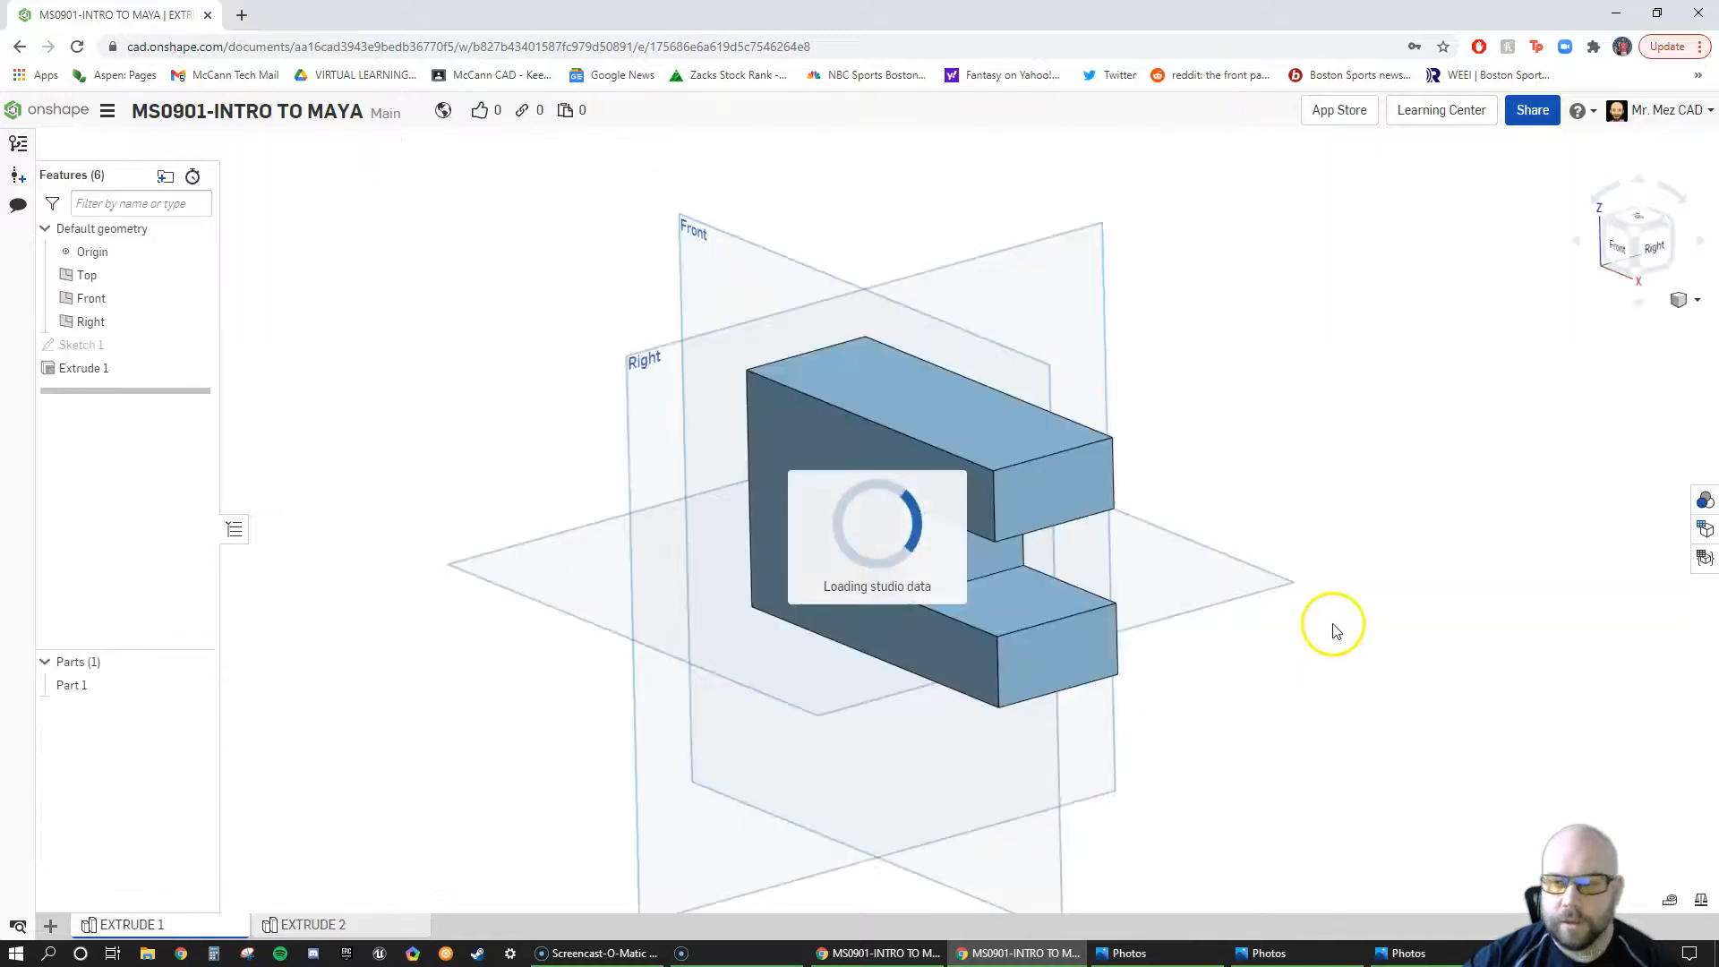
pyautogui.click(1697, 305)
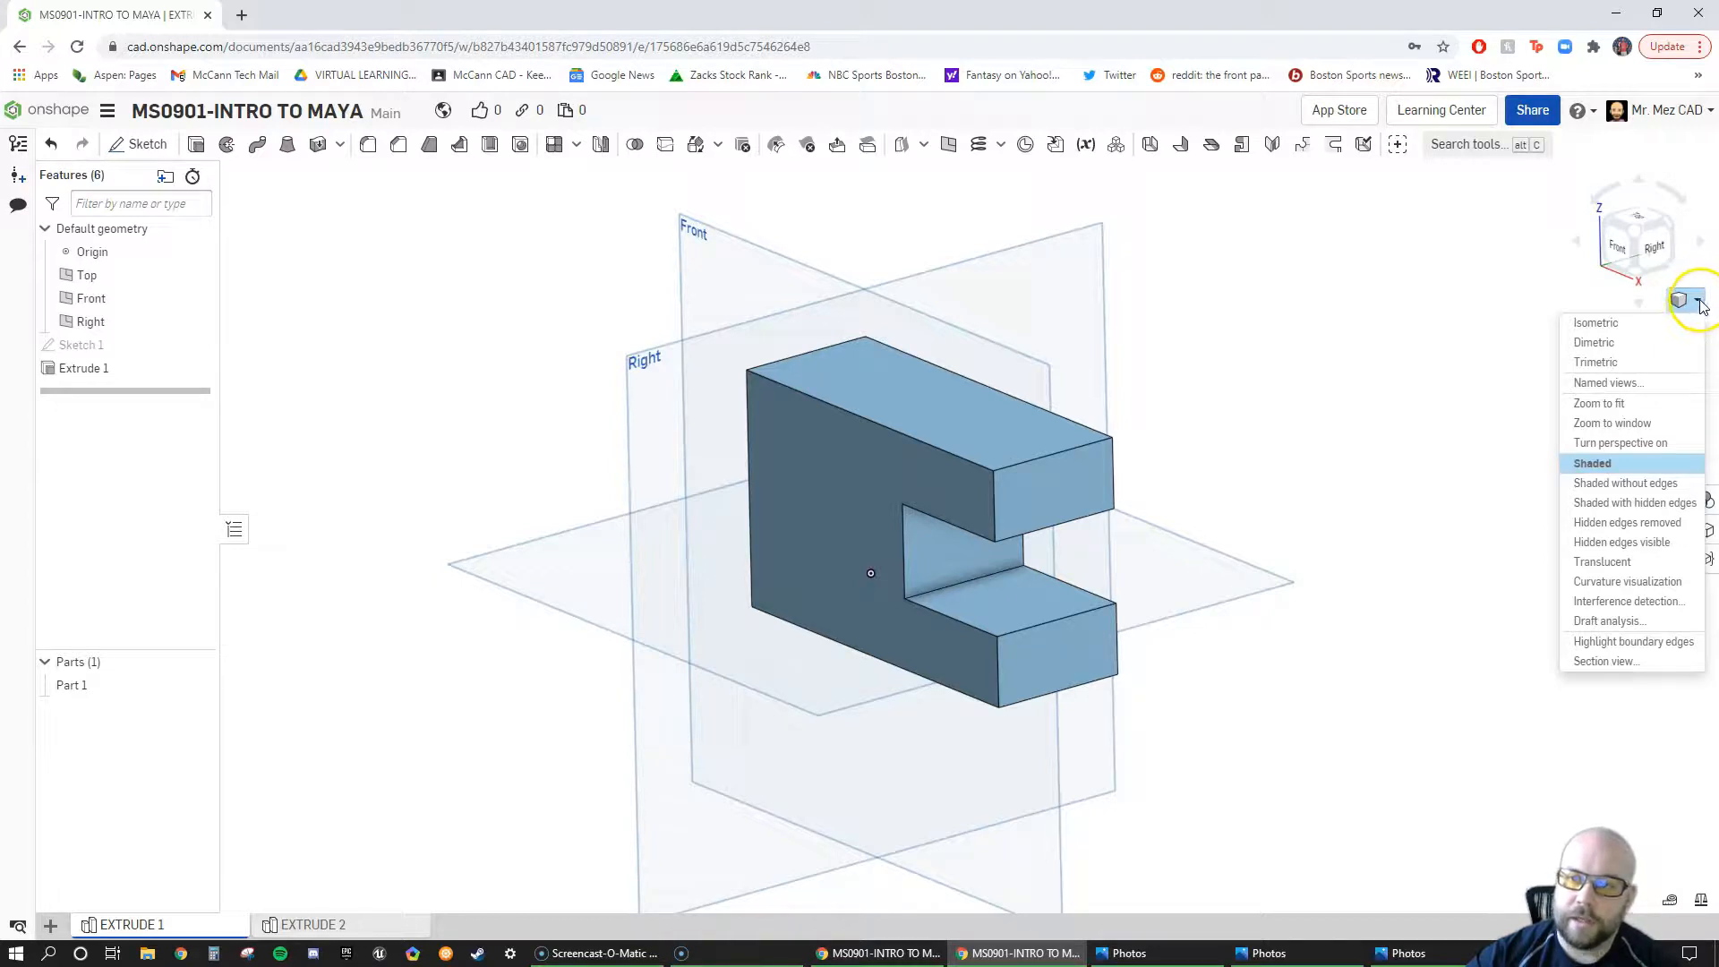
pyautogui.click(1604, 324)
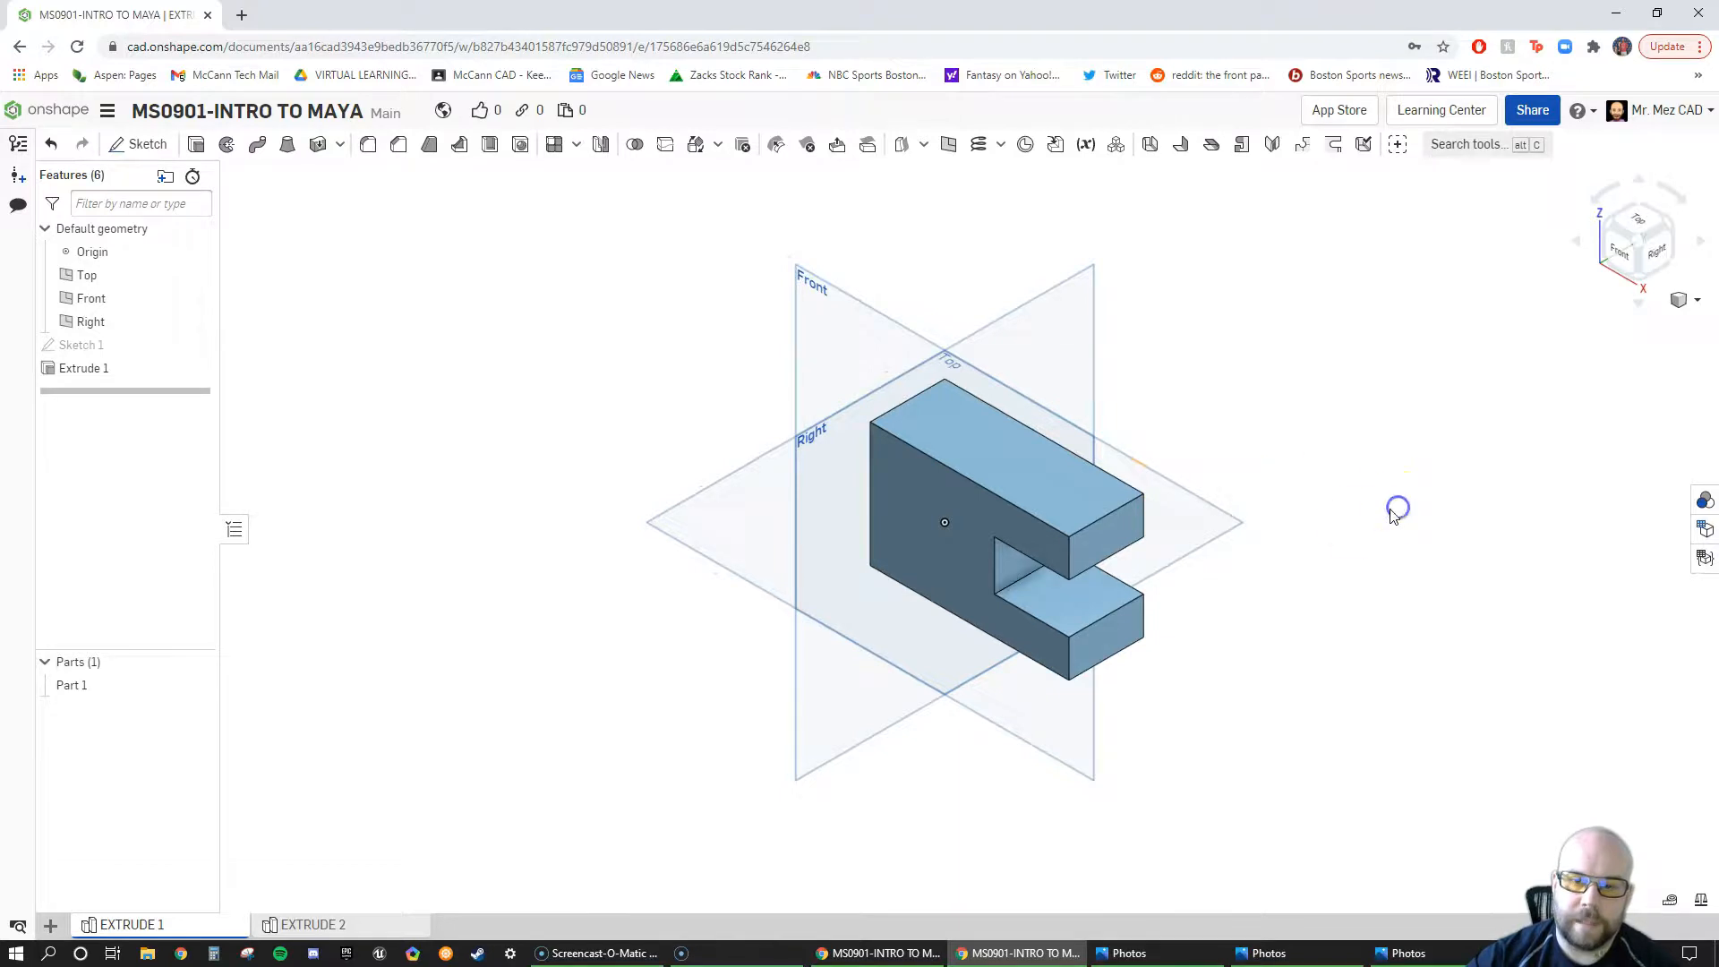
# Step: Start a sketch on the Front plane in the EXTRUDE 2 part studio and view it normal to the sketch plane
pyautogui.click(324, 925)
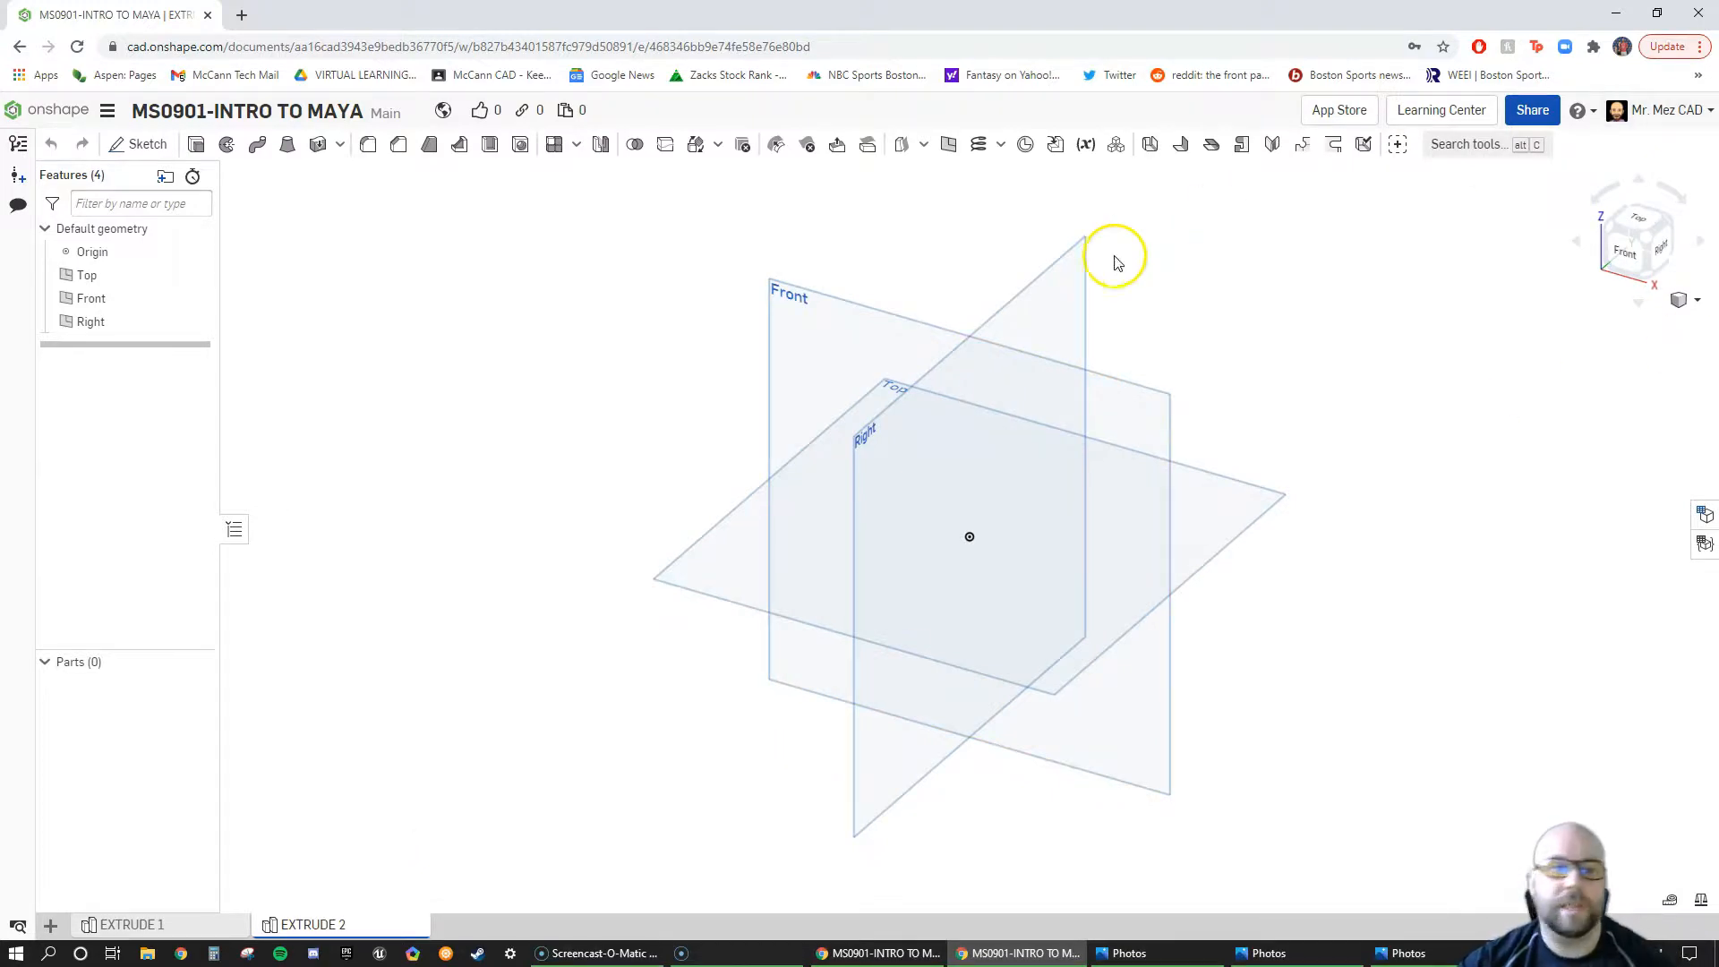
pyautogui.click(138, 147)
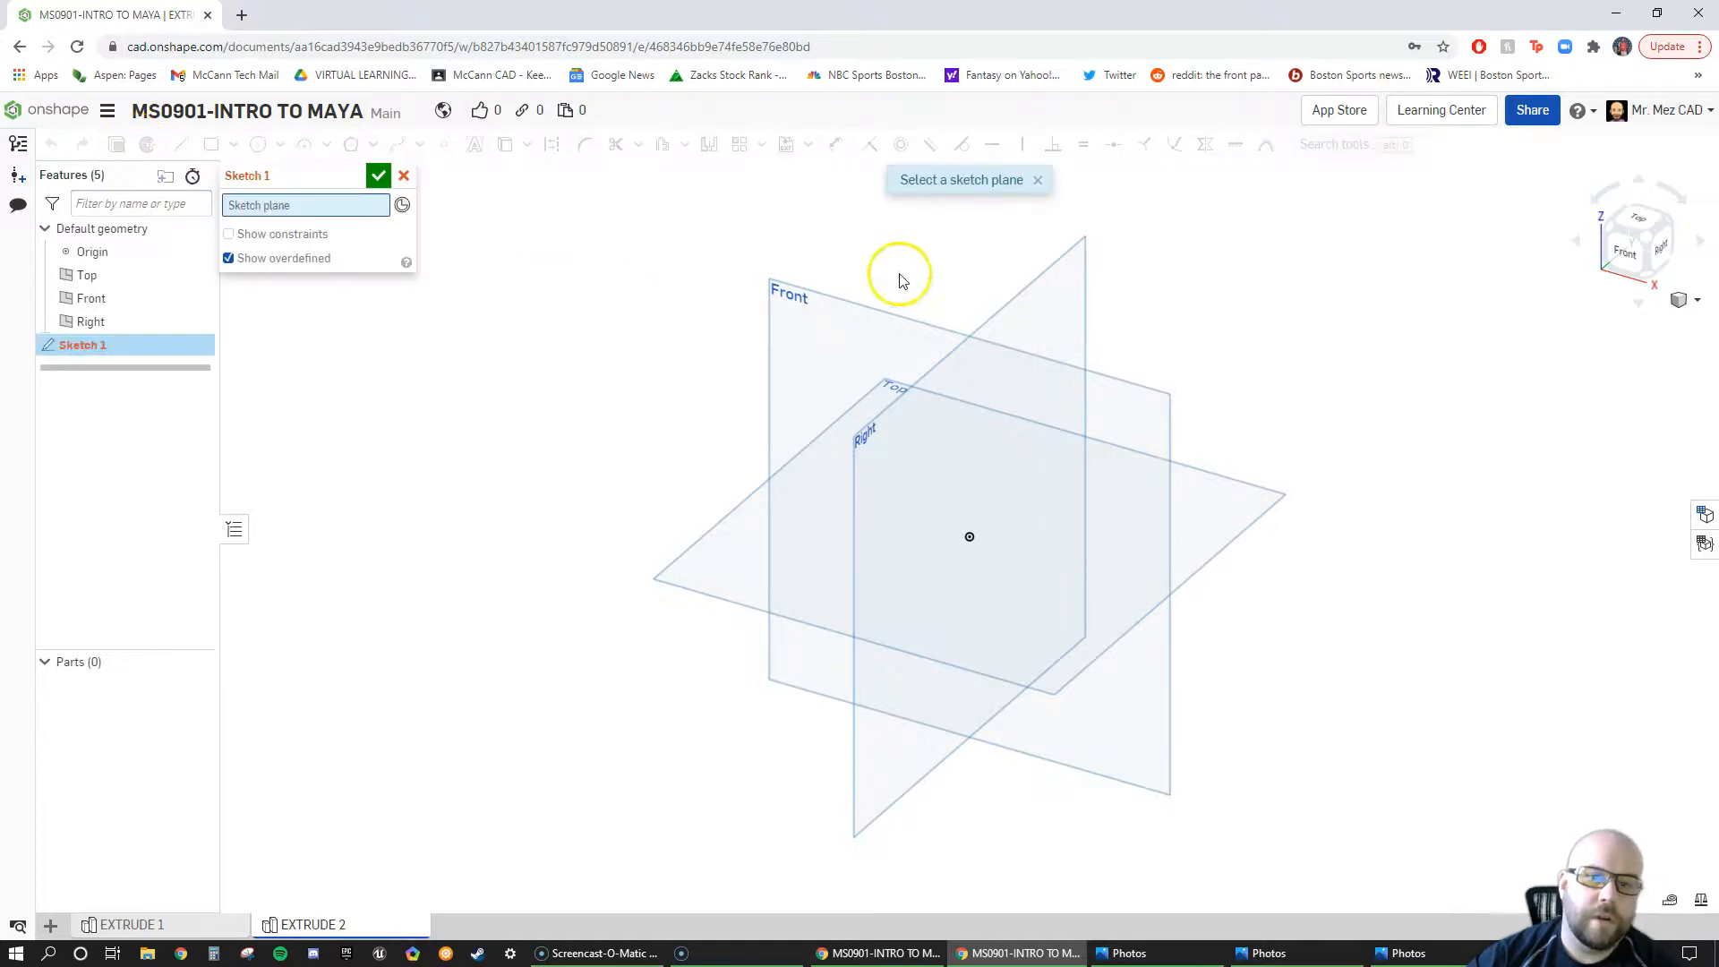
pyautogui.click(857, 308)
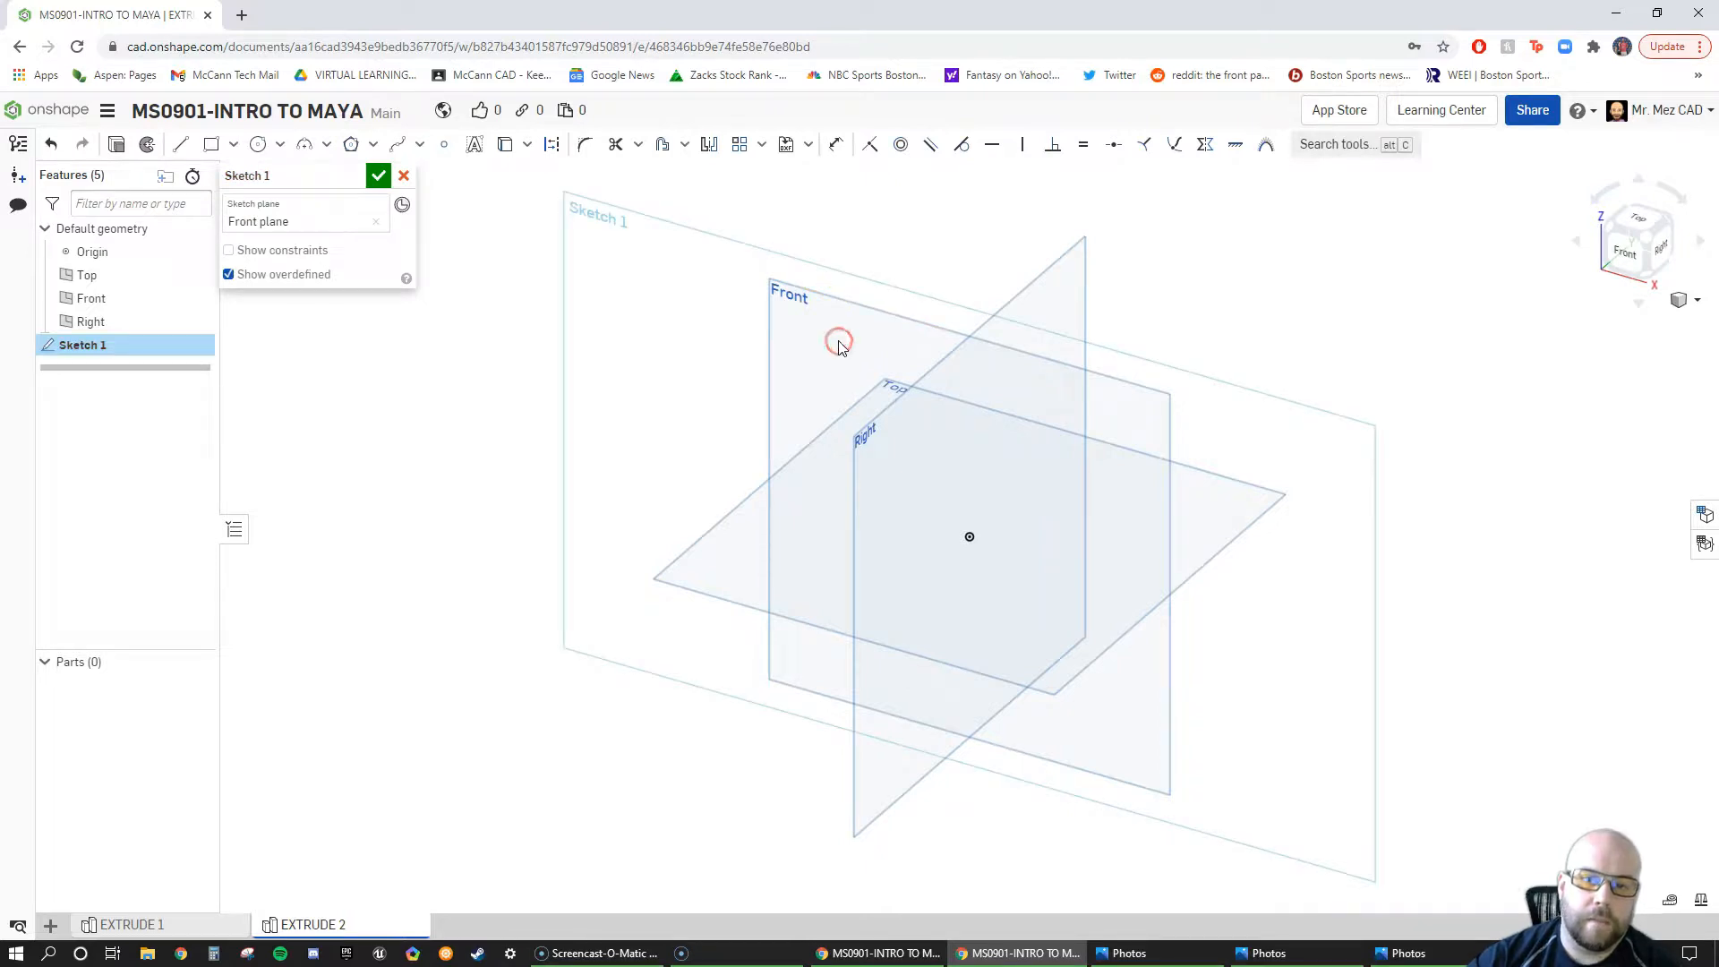
pyautogui.rightClick(821, 374)
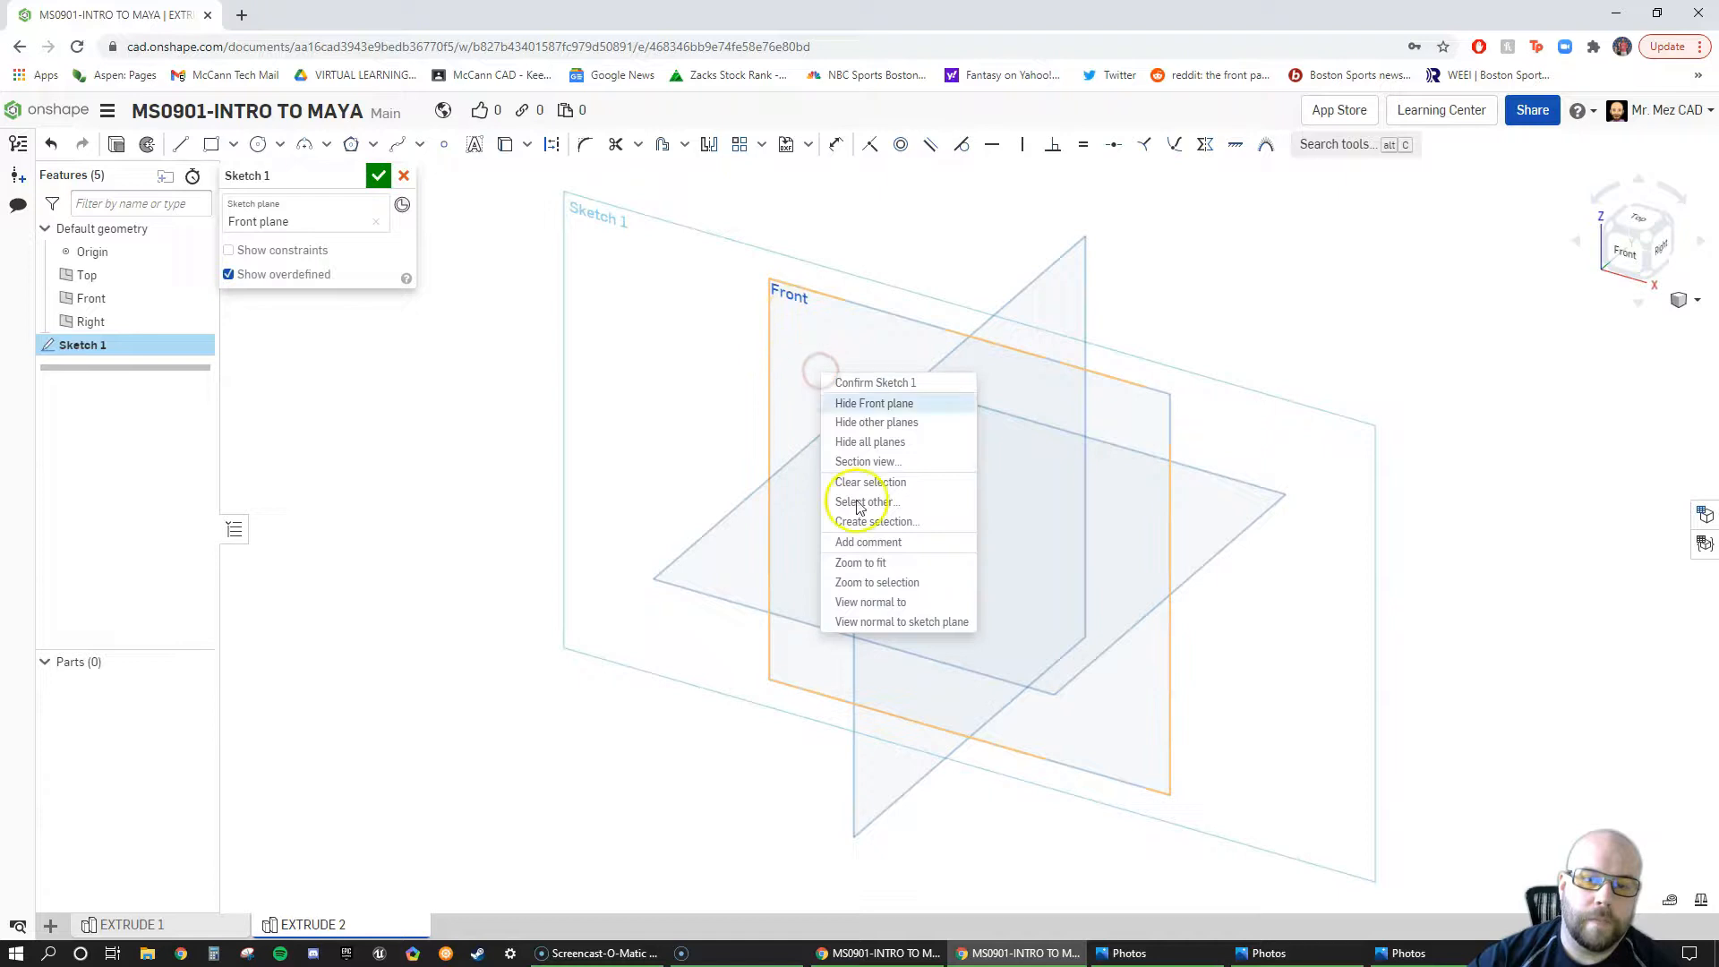
pyautogui.click(898, 630)
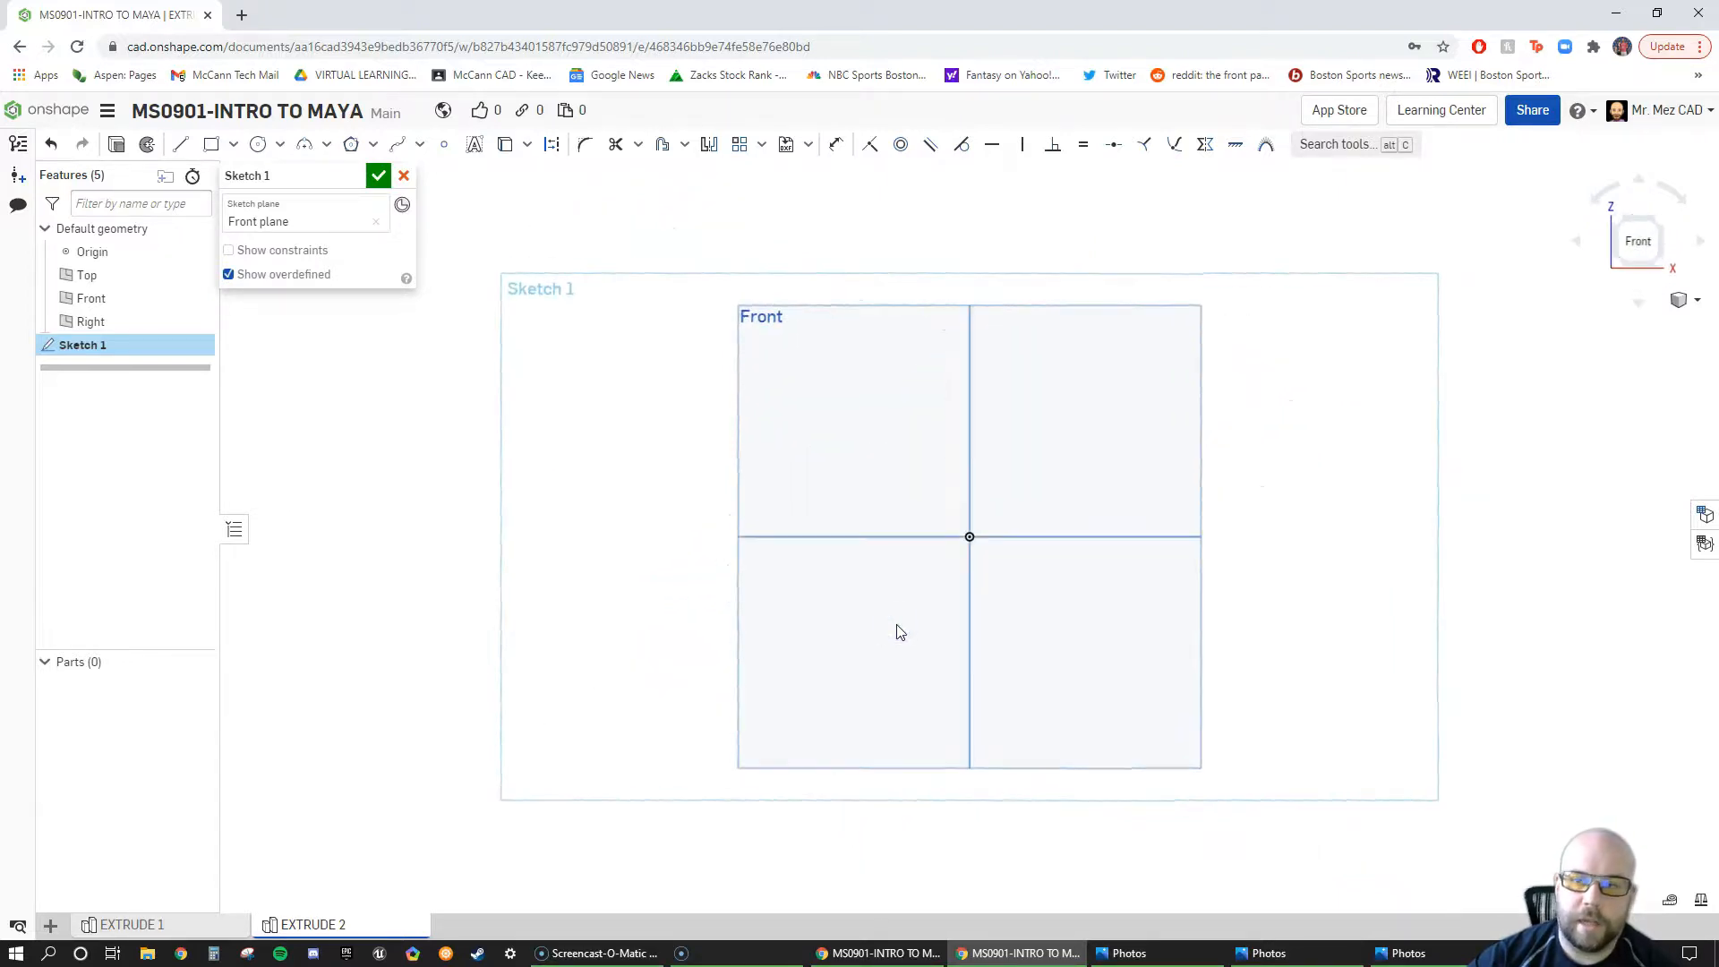
pyautogui.click(1640, 243)
pyautogui.scroll(1, 965, 460)
pyautogui.scroll(-3, 963, 461)
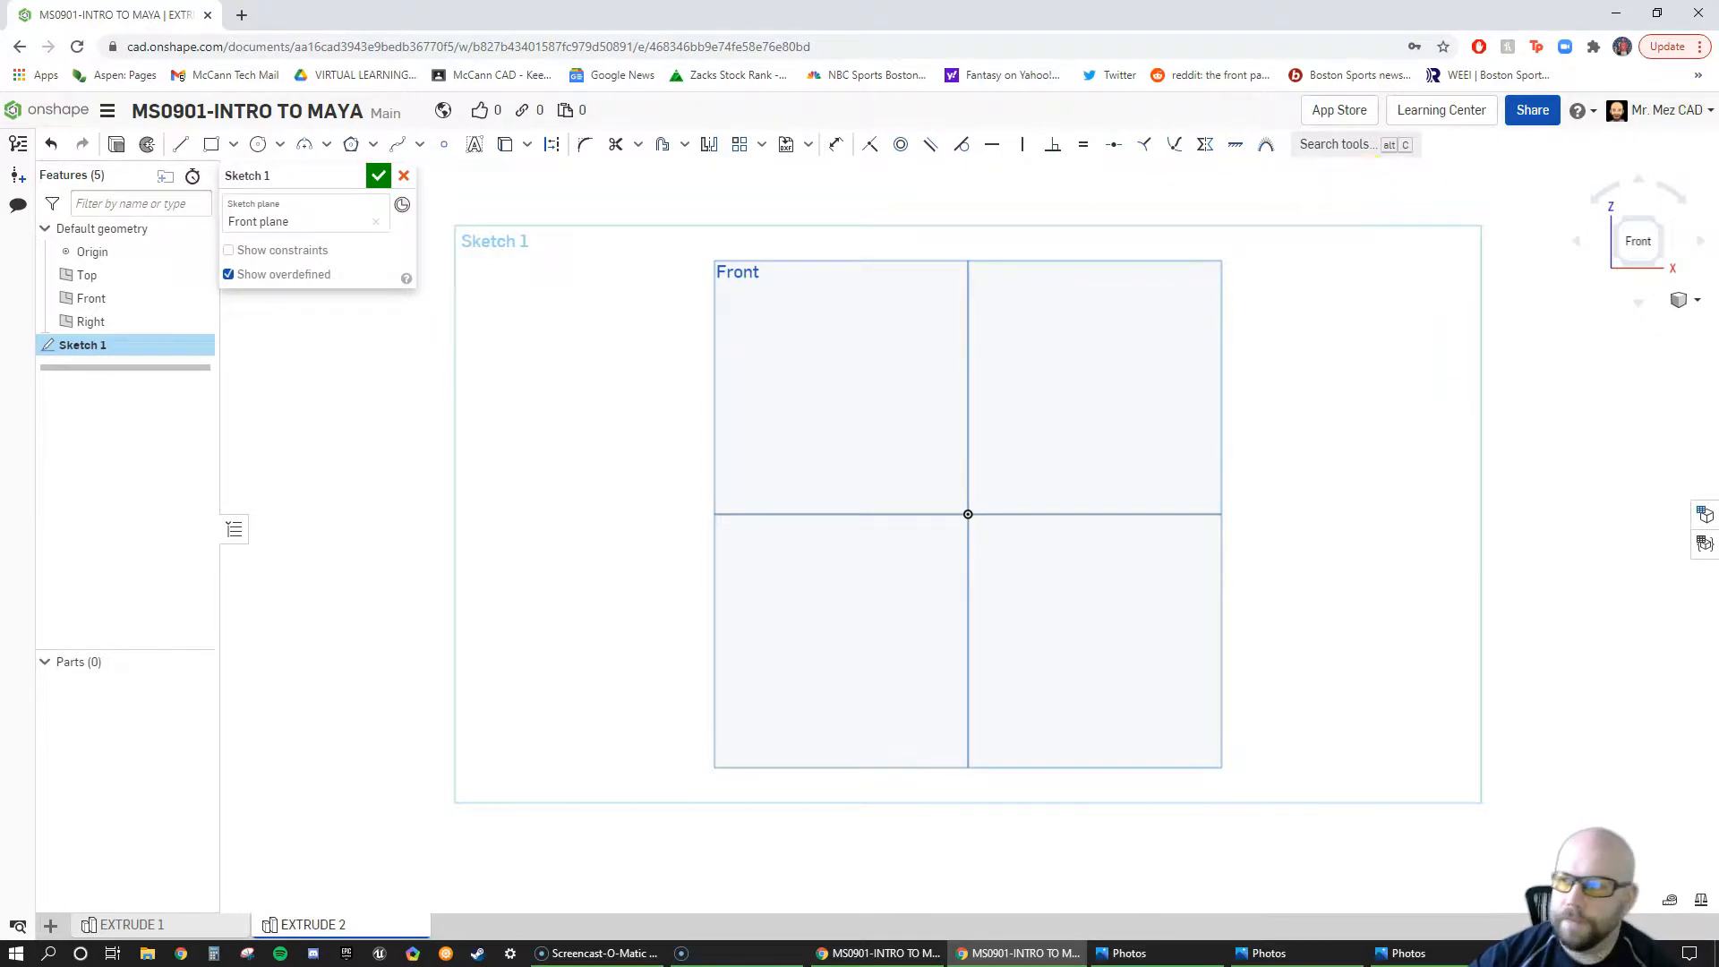
# Step: Examine the EXTRUDE 2 reference drawing's profile and dimensions in Photos, and compare its orientation with the Front sketch plane
pyautogui.moveTo(1718, 157); pyautogui.dragTo(733, 8)
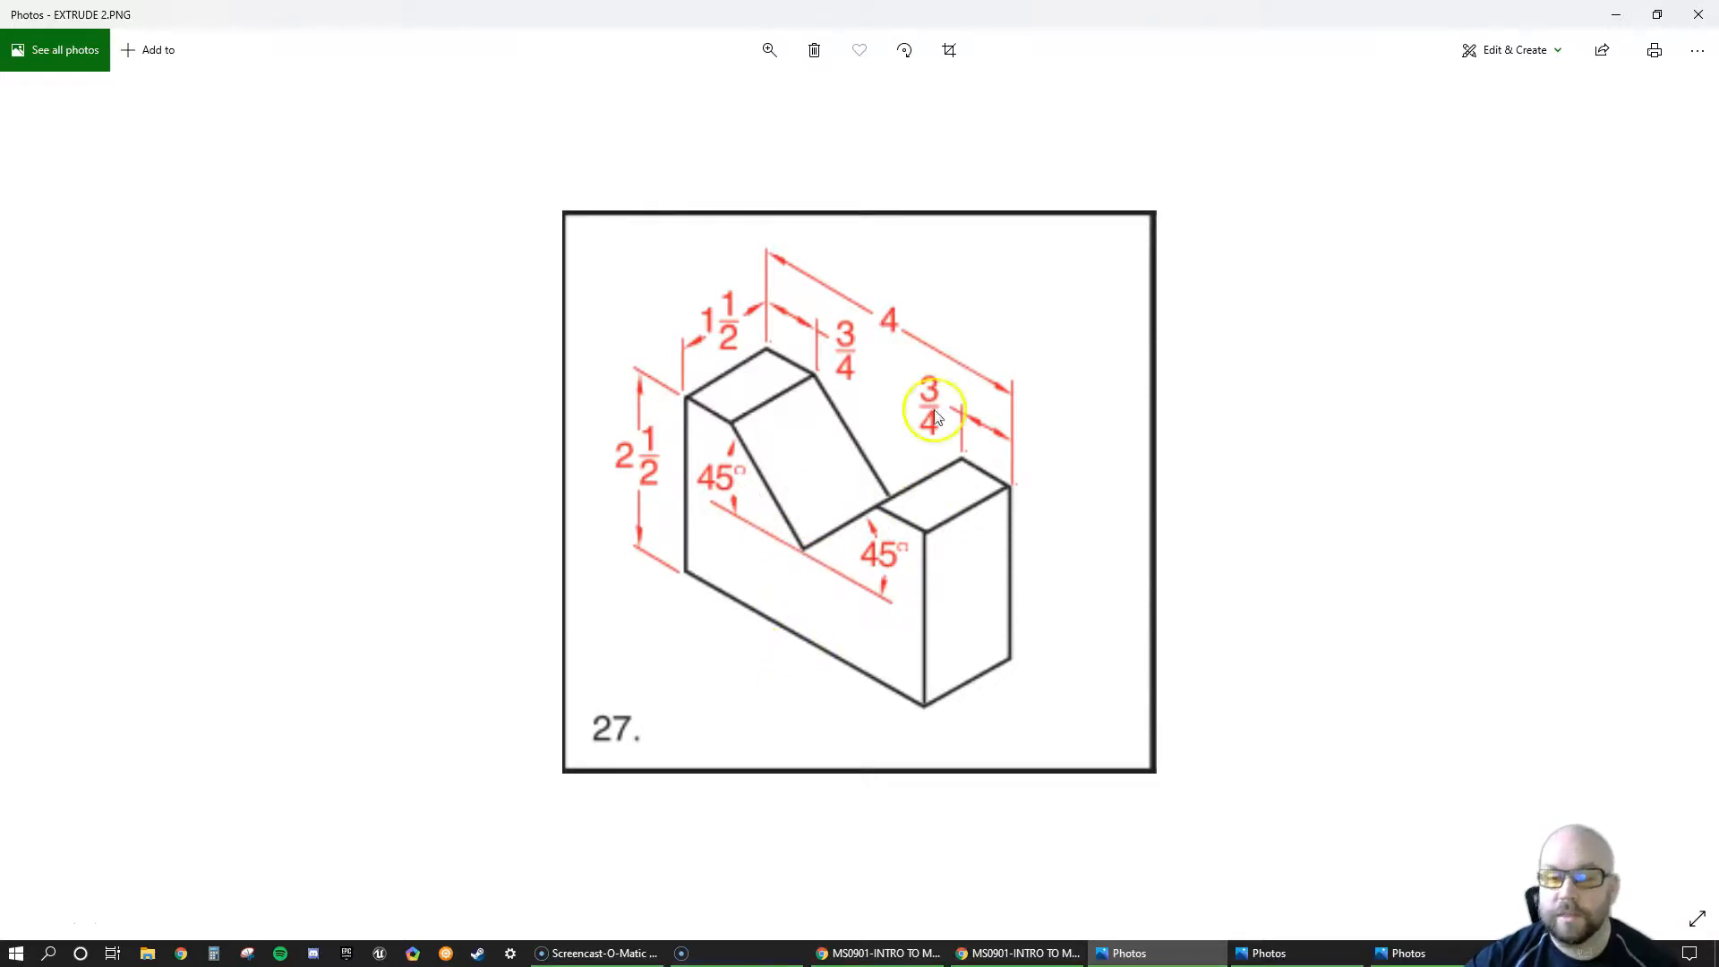
pyautogui.moveTo(951, 18)
pyautogui.mouseDown()
pyautogui.moveTo(1104, 146)
pyautogui.moveTo(948, 153)
pyautogui.moveTo(955, 170)
pyautogui.moveTo(1673, 296)
pyautogui.moveTo(1718, 242)
pyautogui.mouseUp()
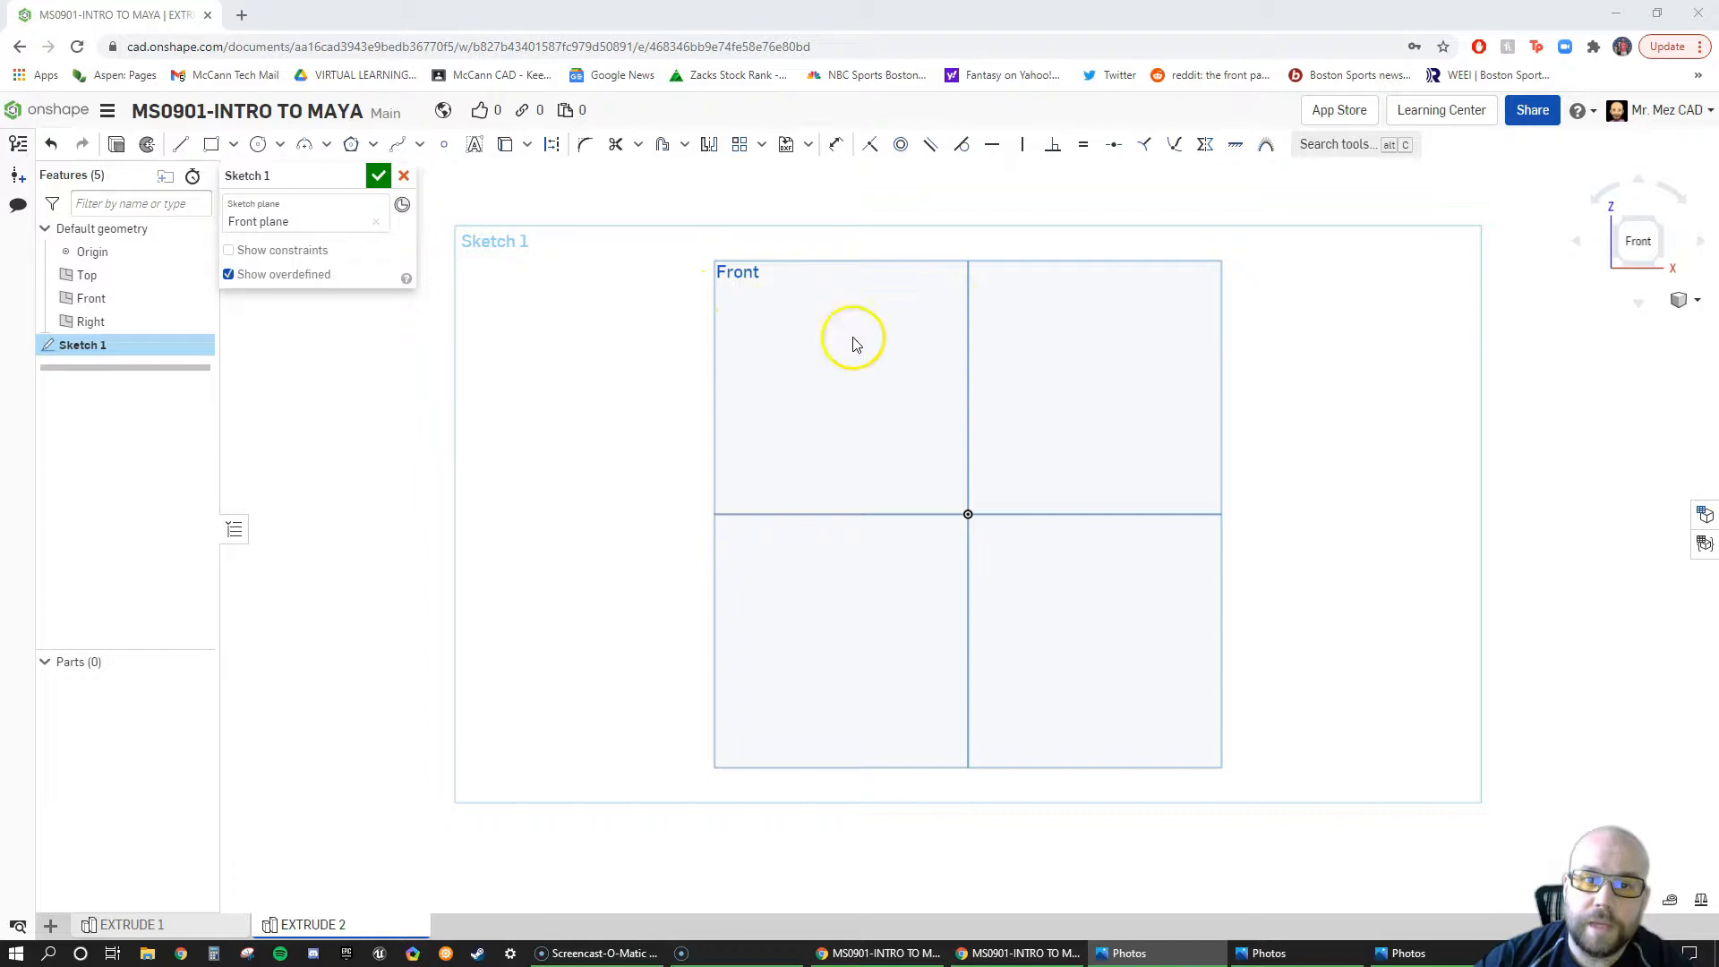
pyautogui.moveTo(1083, 414); pyautogui.dragTo(1009, 441, button='right')
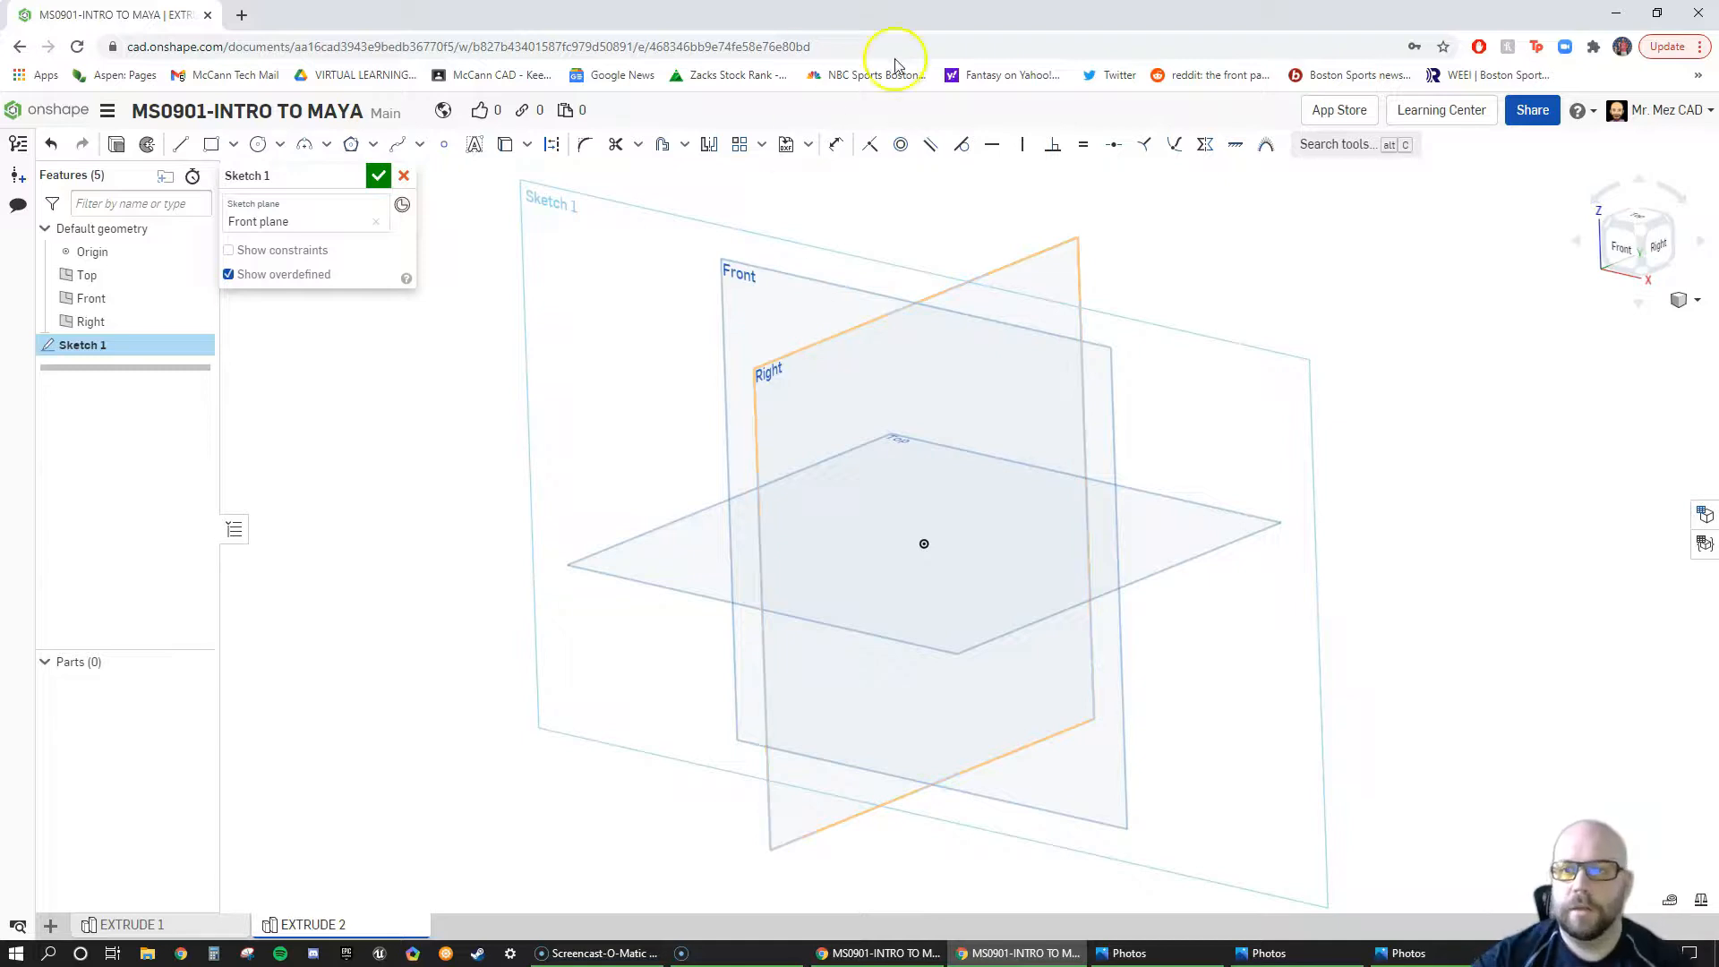
pyautogui.click(1637, 257)
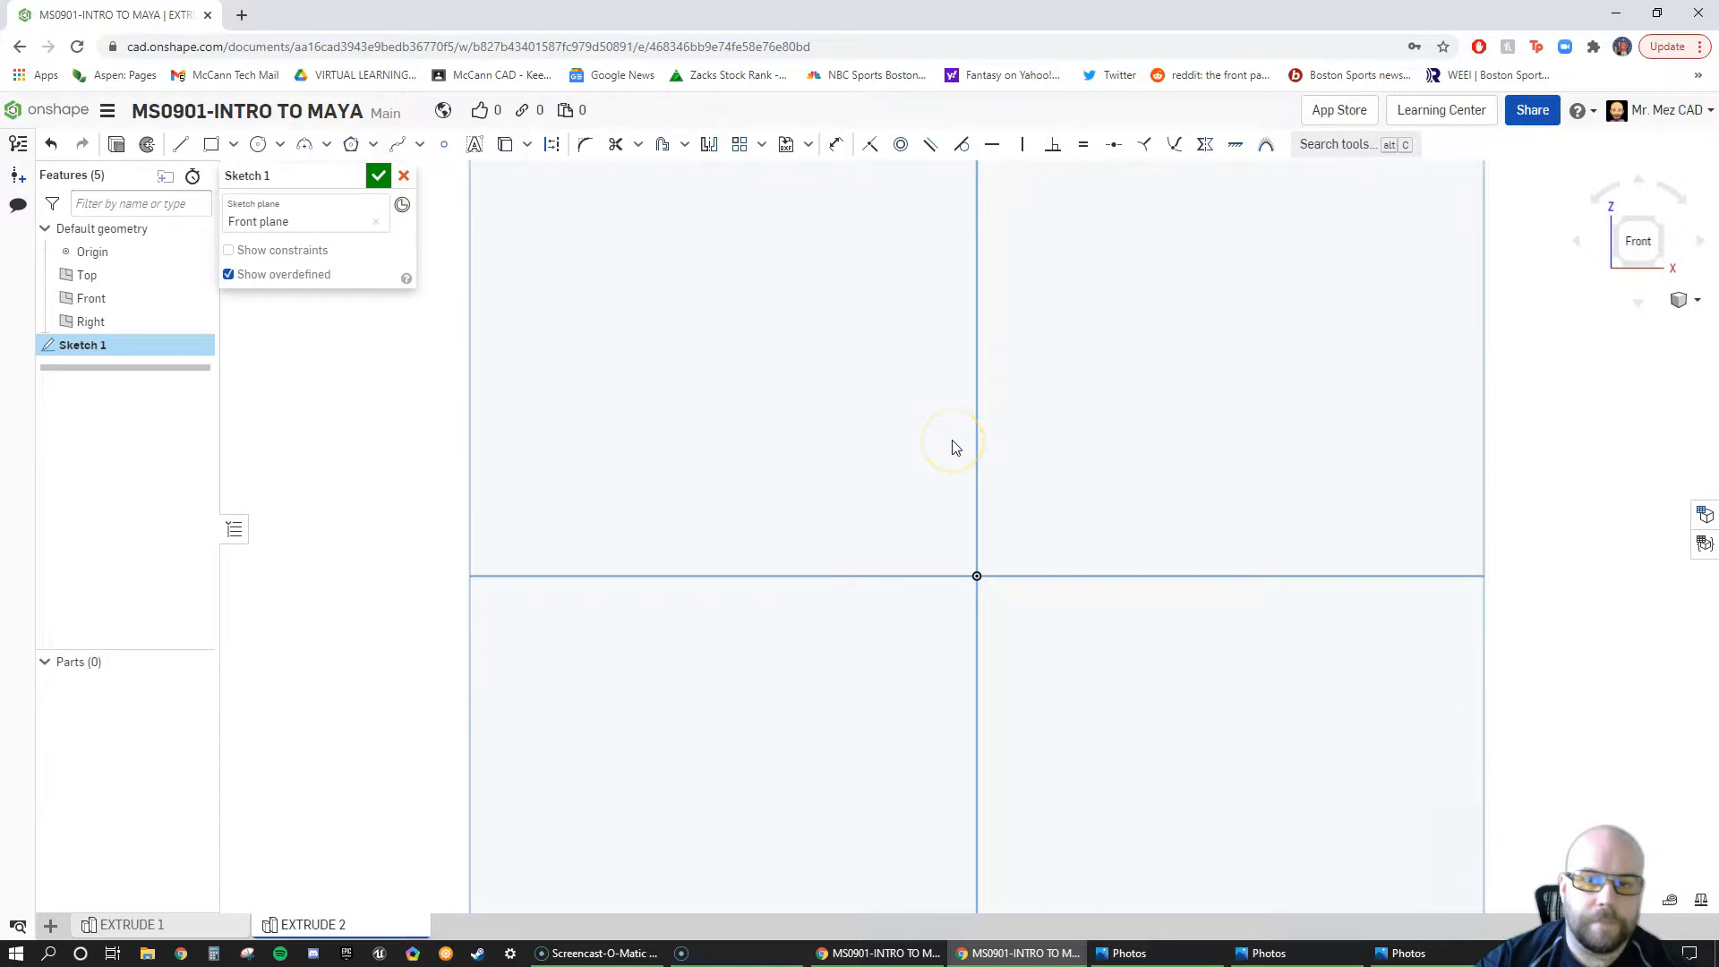
# Step: Sketch a closed V-notched profile about 3.5 in wide, its base along the horizontal axis and its notch vertex on the vertical axis
pyautogui.scroll(-3, 955, 448)
pyautogui.click(182, 147)
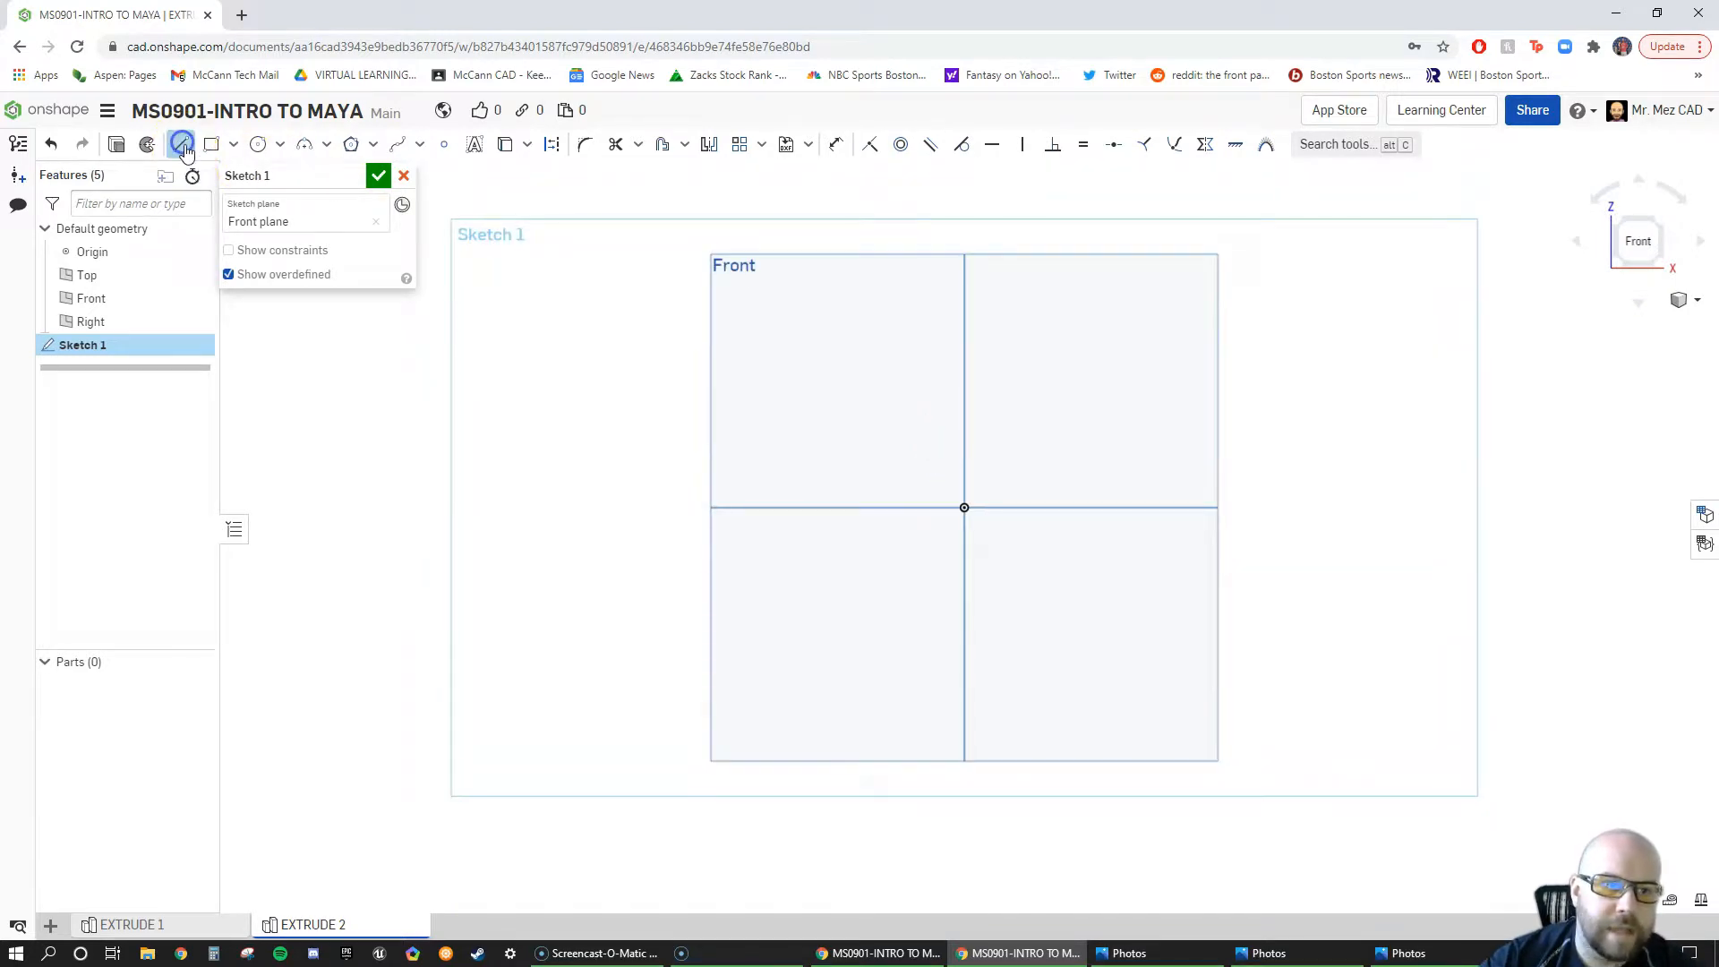
pyautogui.click(830, 386)
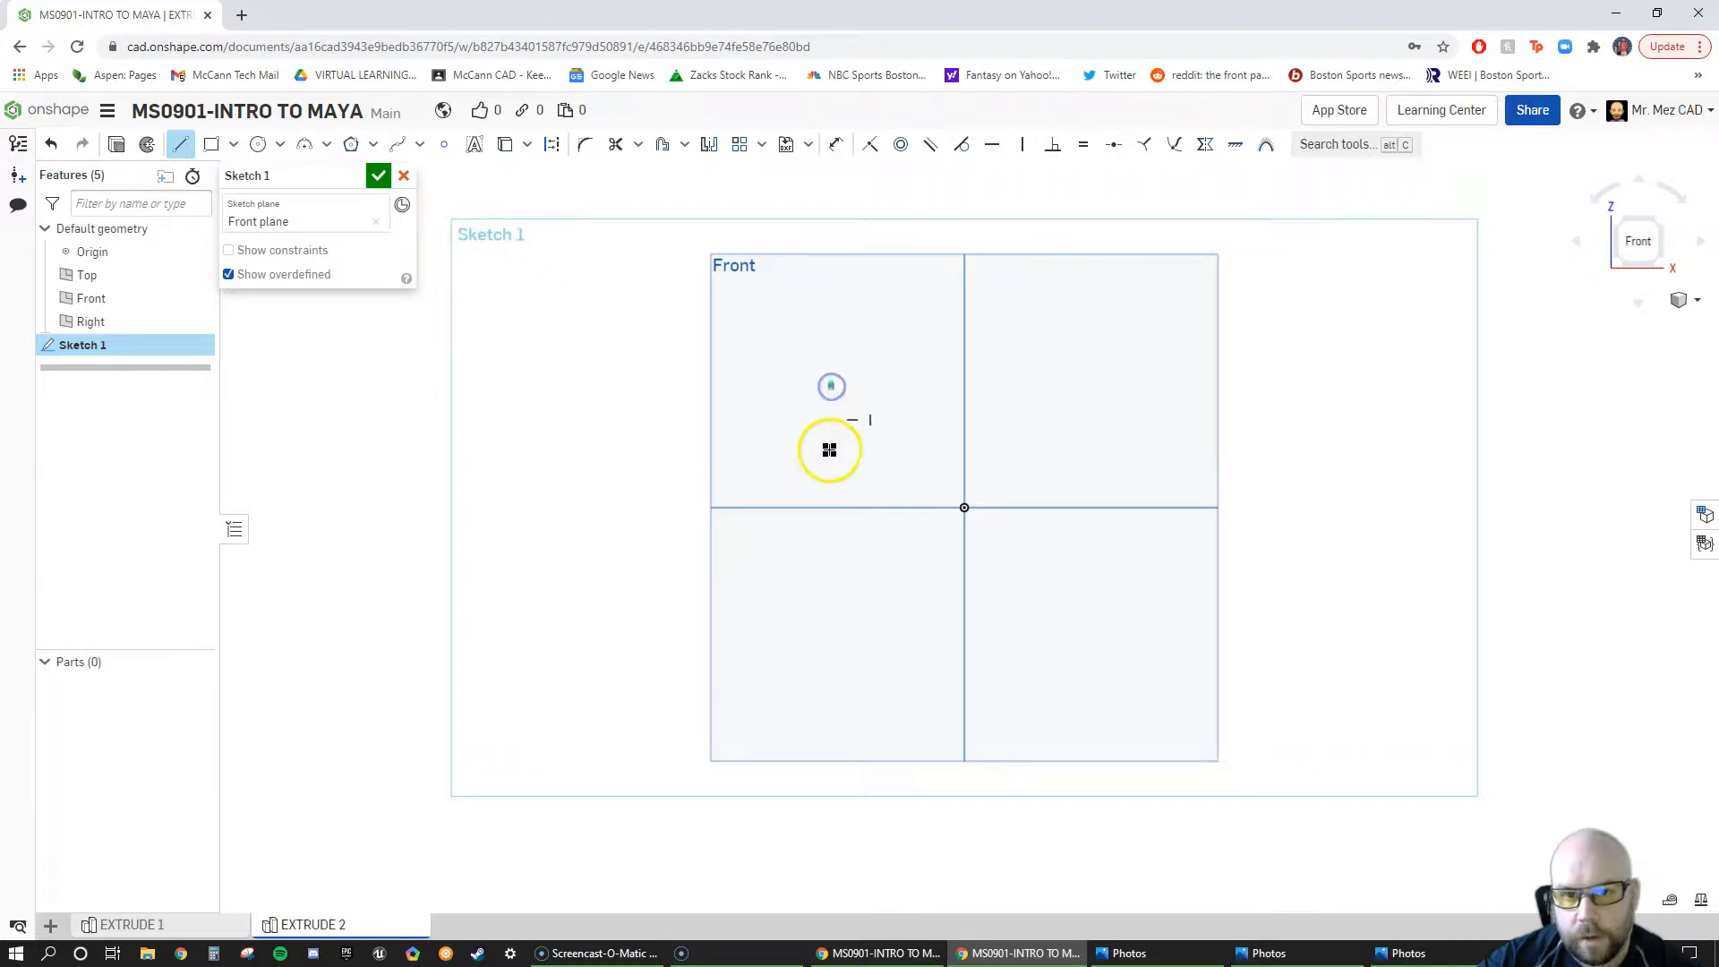
pyautogui.click(831, 506)
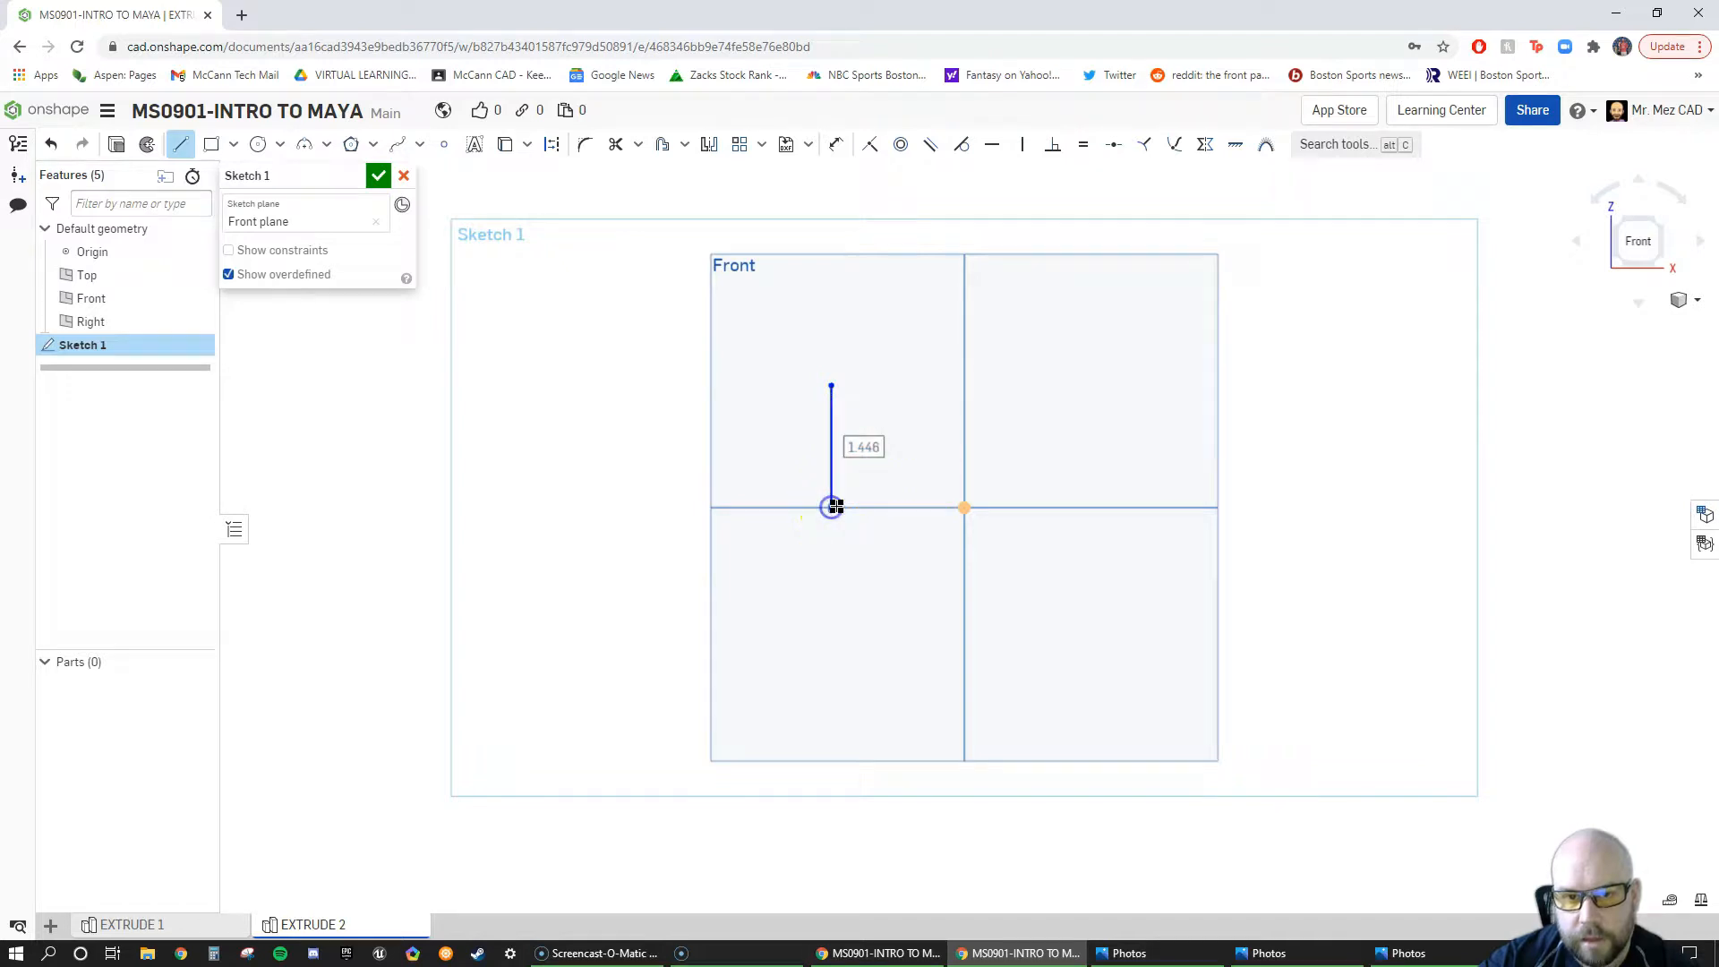
pyautogui.click(1127, 507)
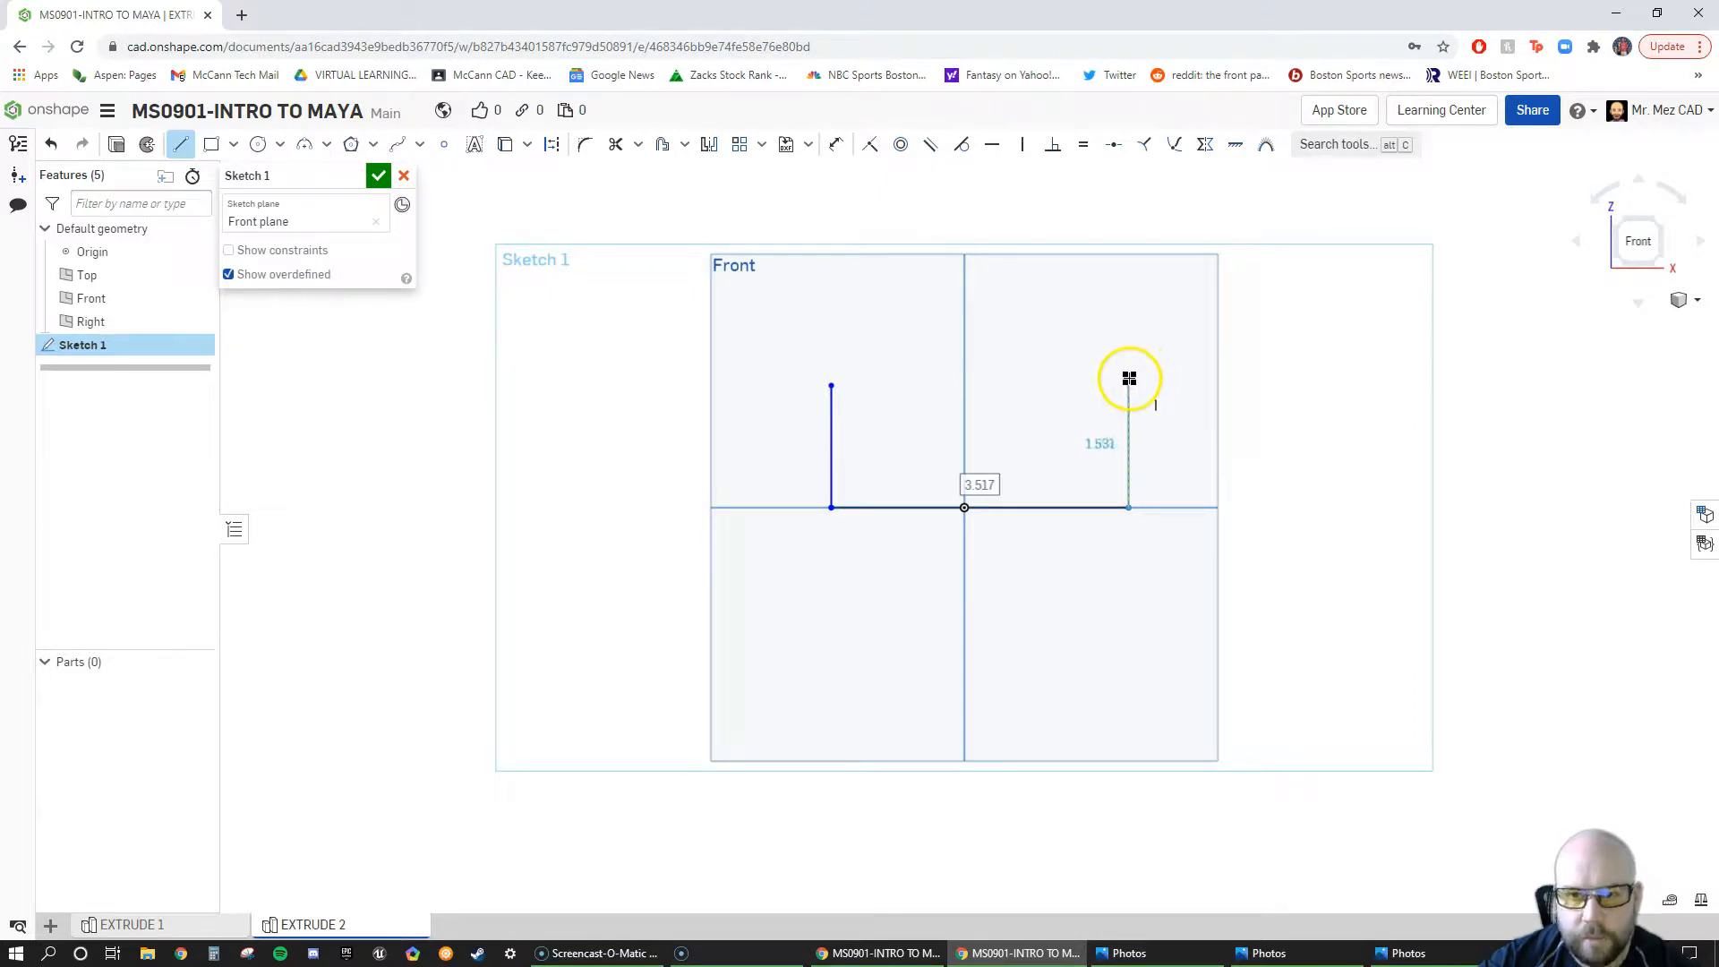
pyautogui.click(1127, 368)
pyautogui.click(1044, 368)
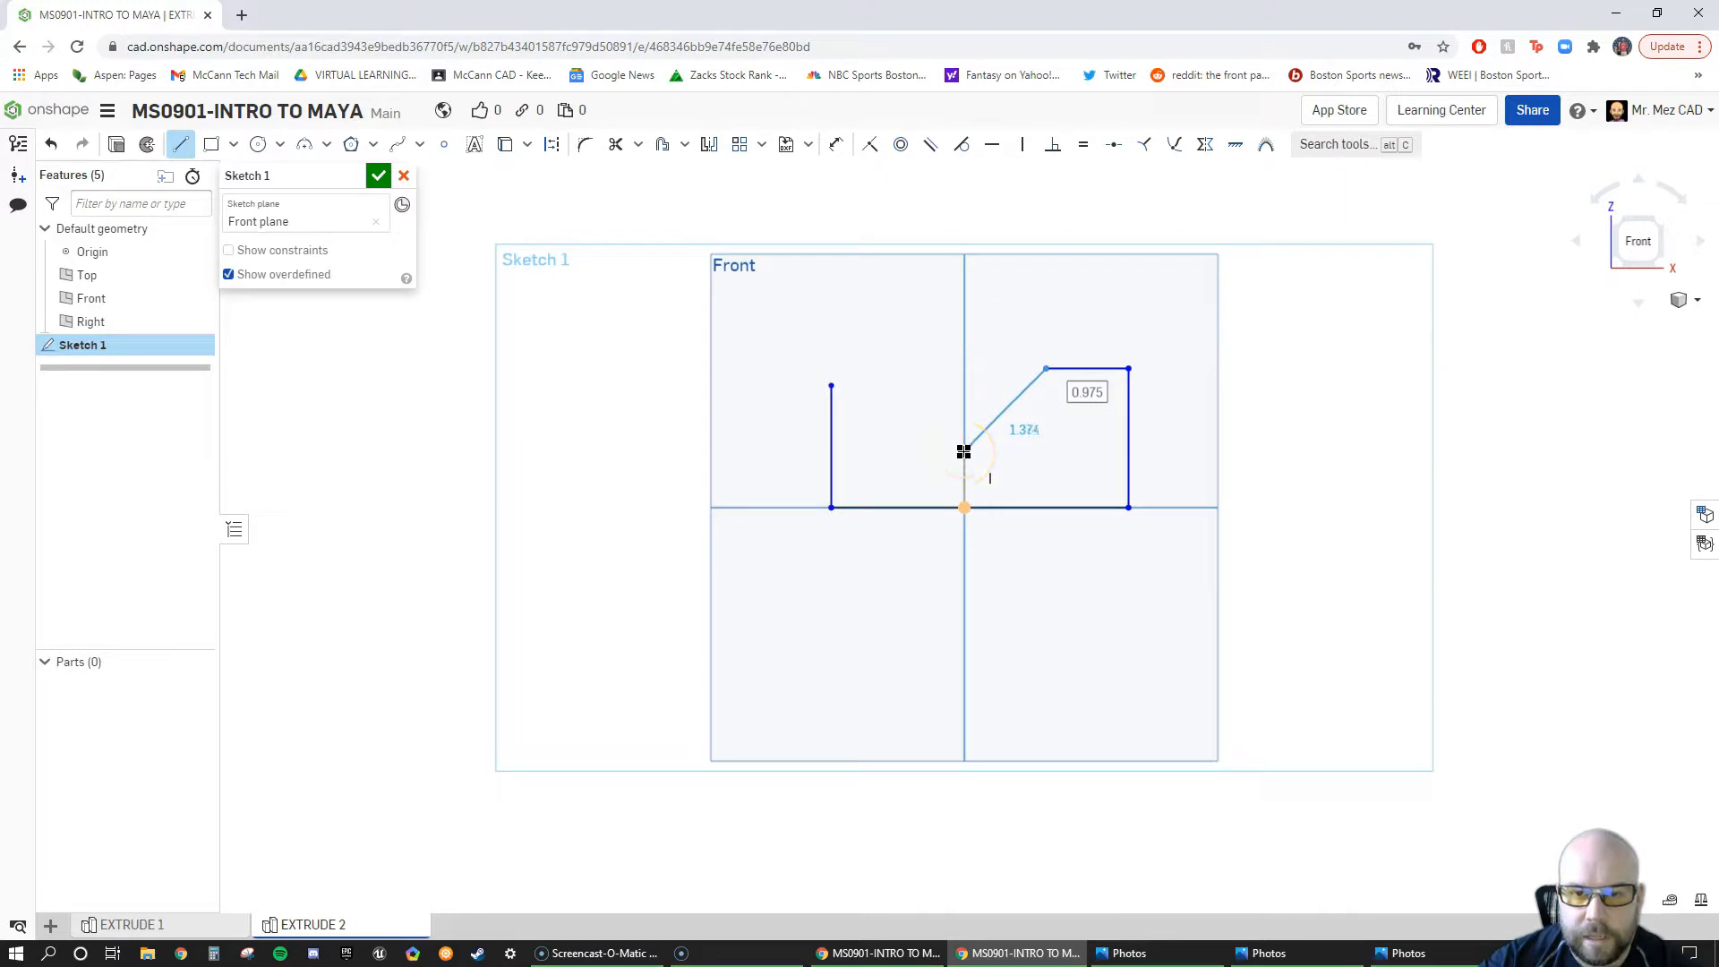
pyautogui.click(963, 451)
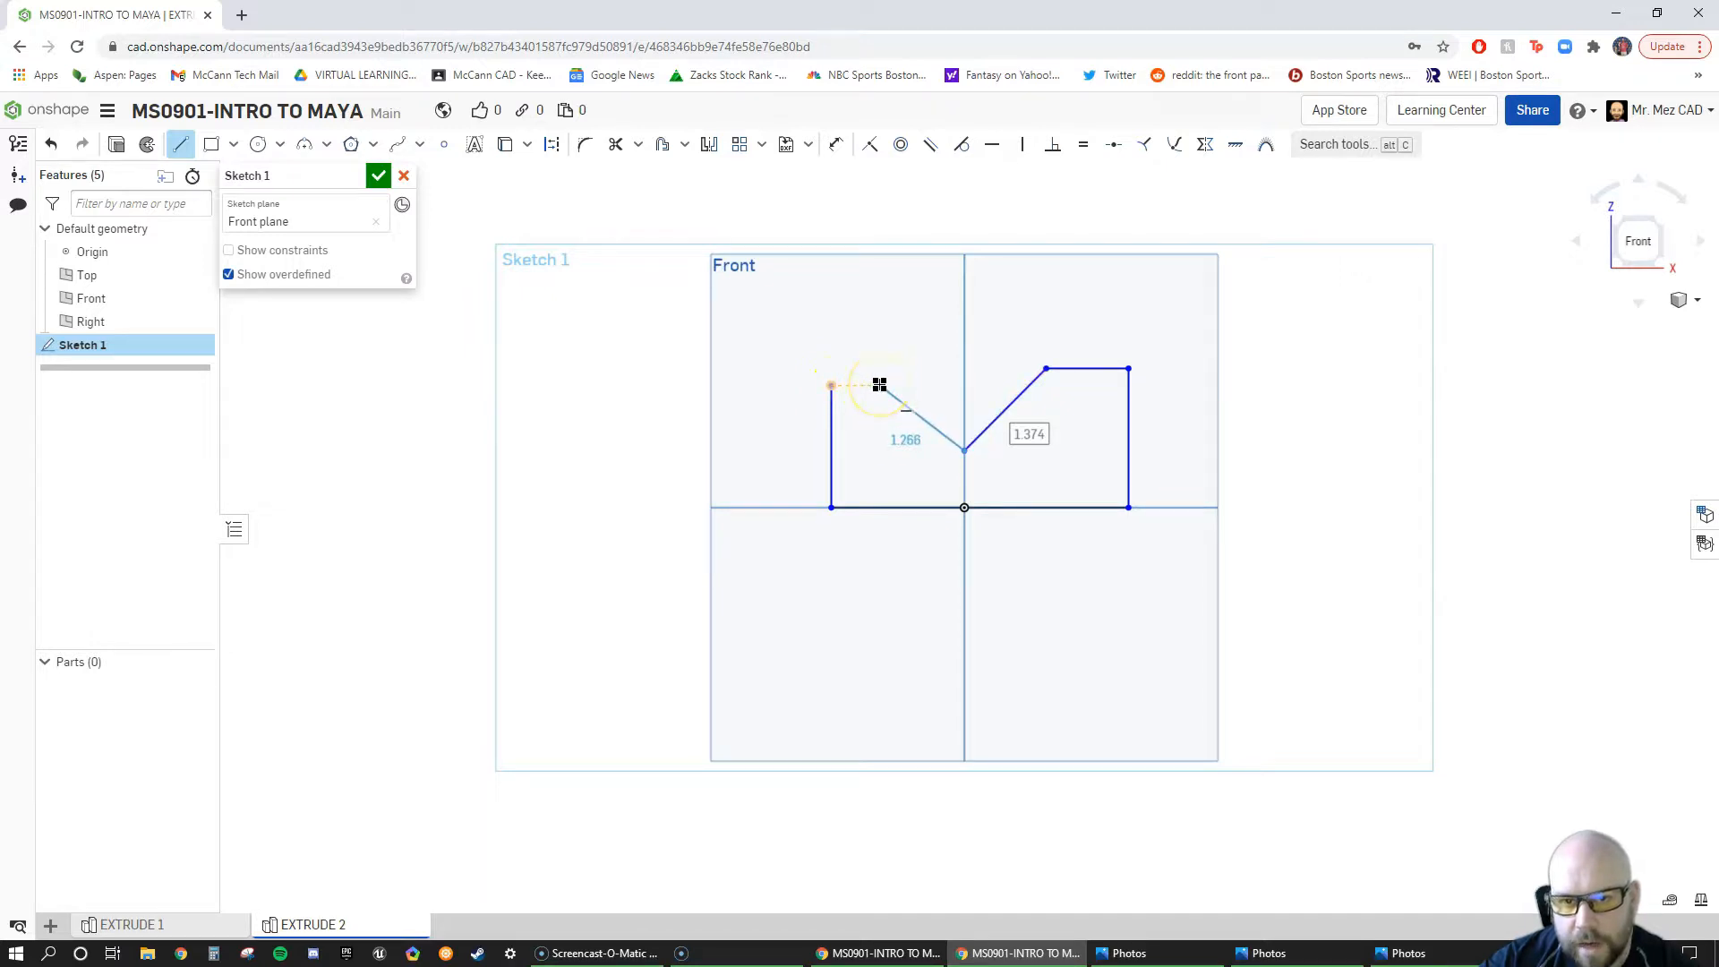
pyautogui.moveTo(880, 385); pyautogui.dragTo(830, 385)
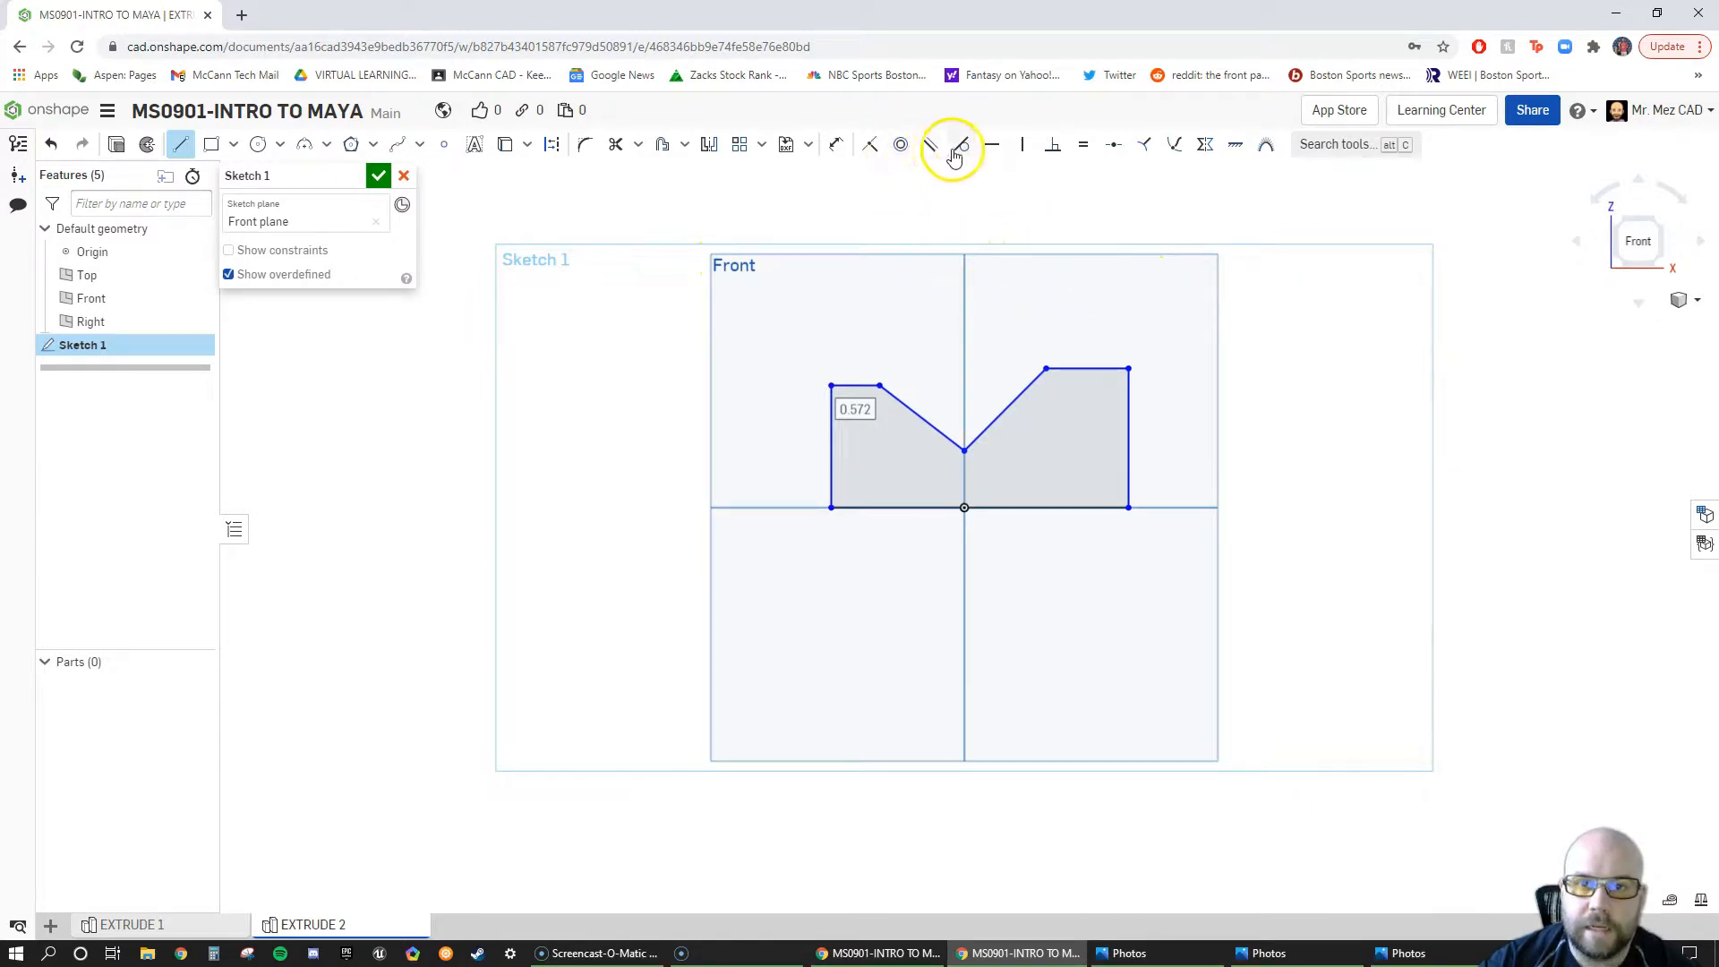
pyautogui.click(996, 156)
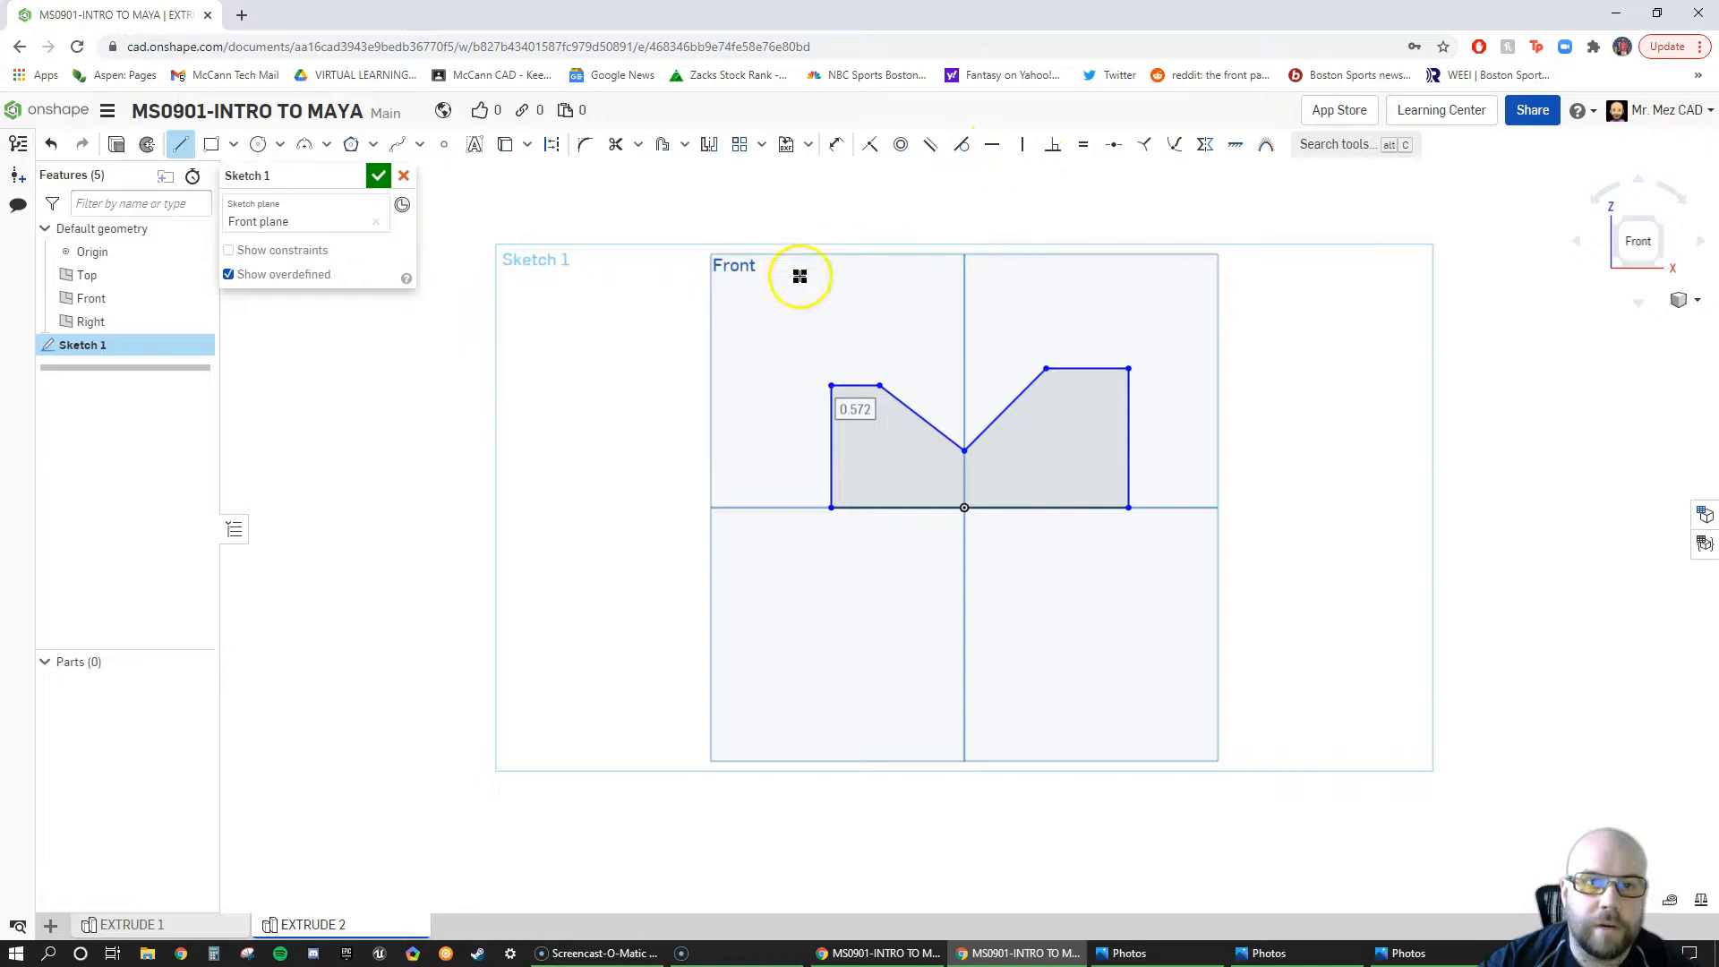
pyautogui.press('Escape')
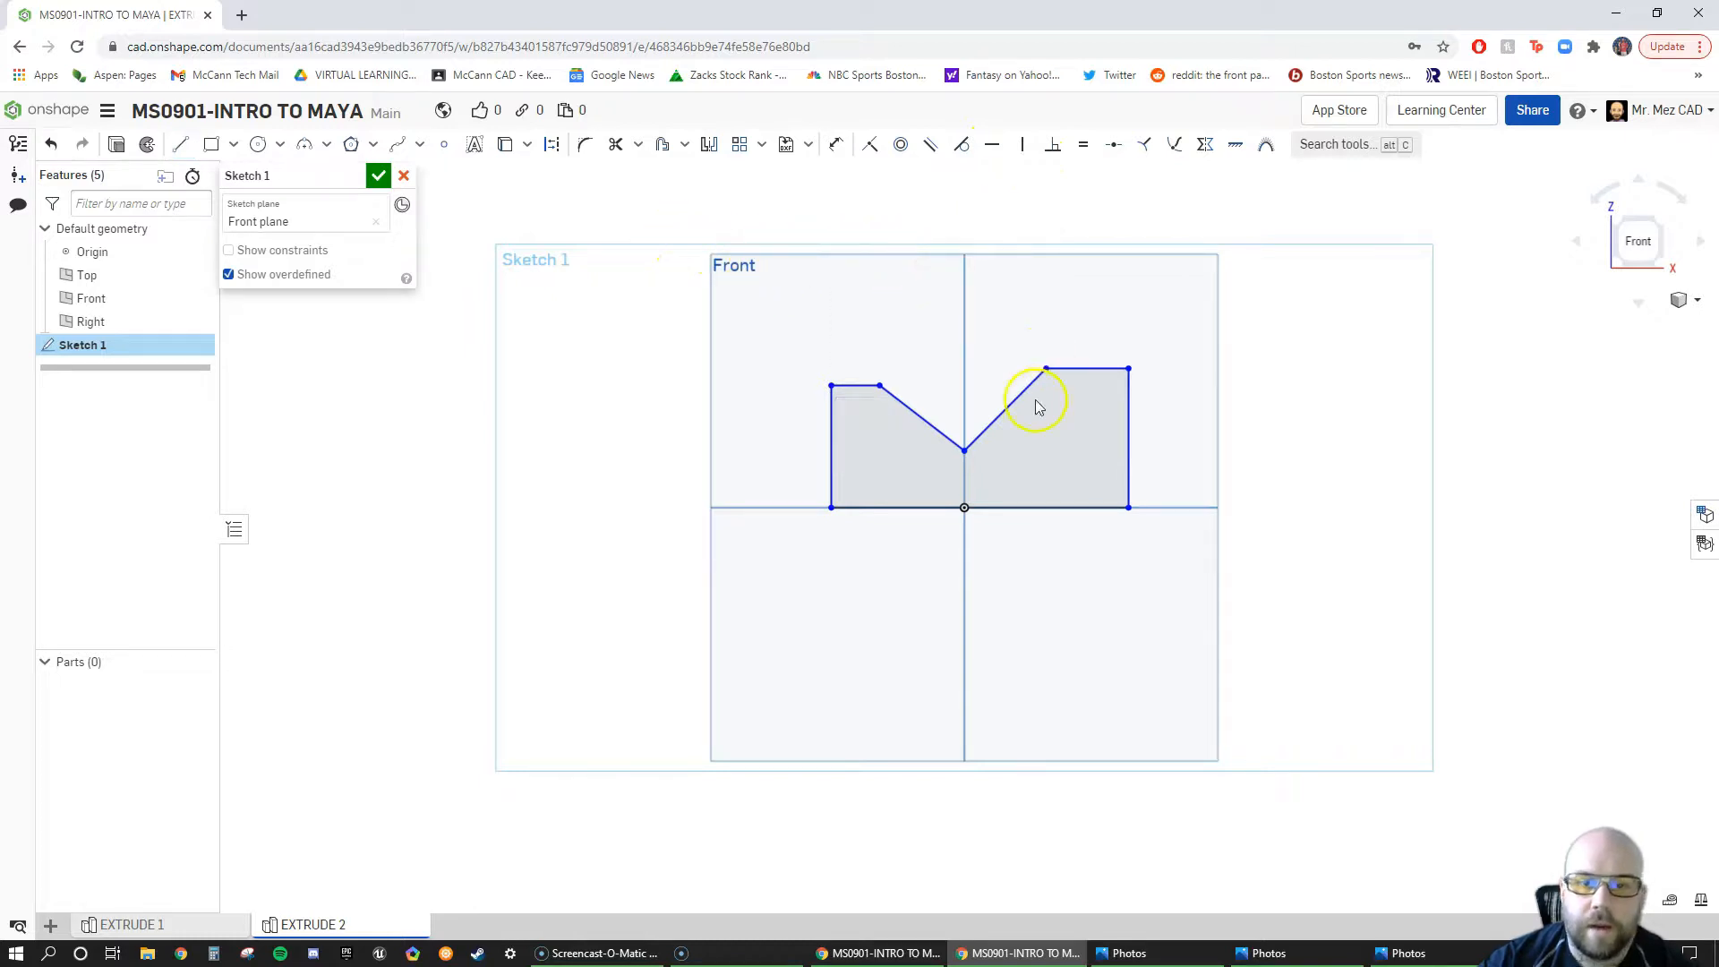
# Step: Apply Equal constraints pairing the profile's two vertical sides, the two slanted notch edges, and the two short upper edges
pyautogui.click(962, 525)
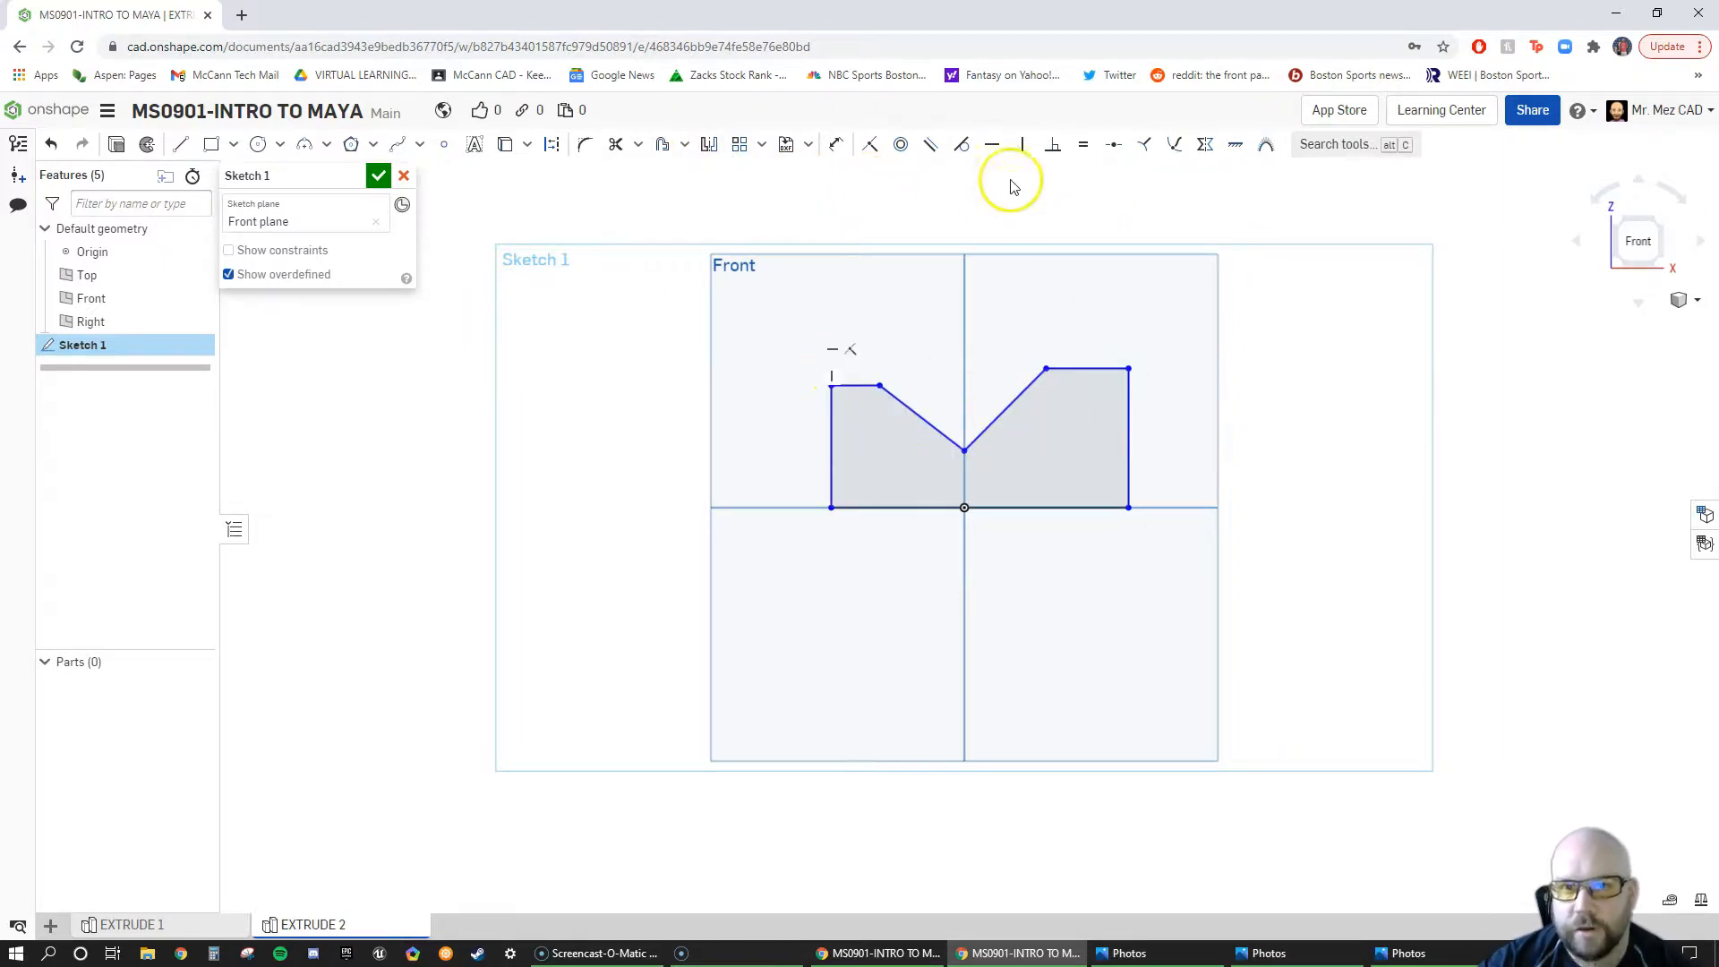
pyautogui.click(1083, 146)
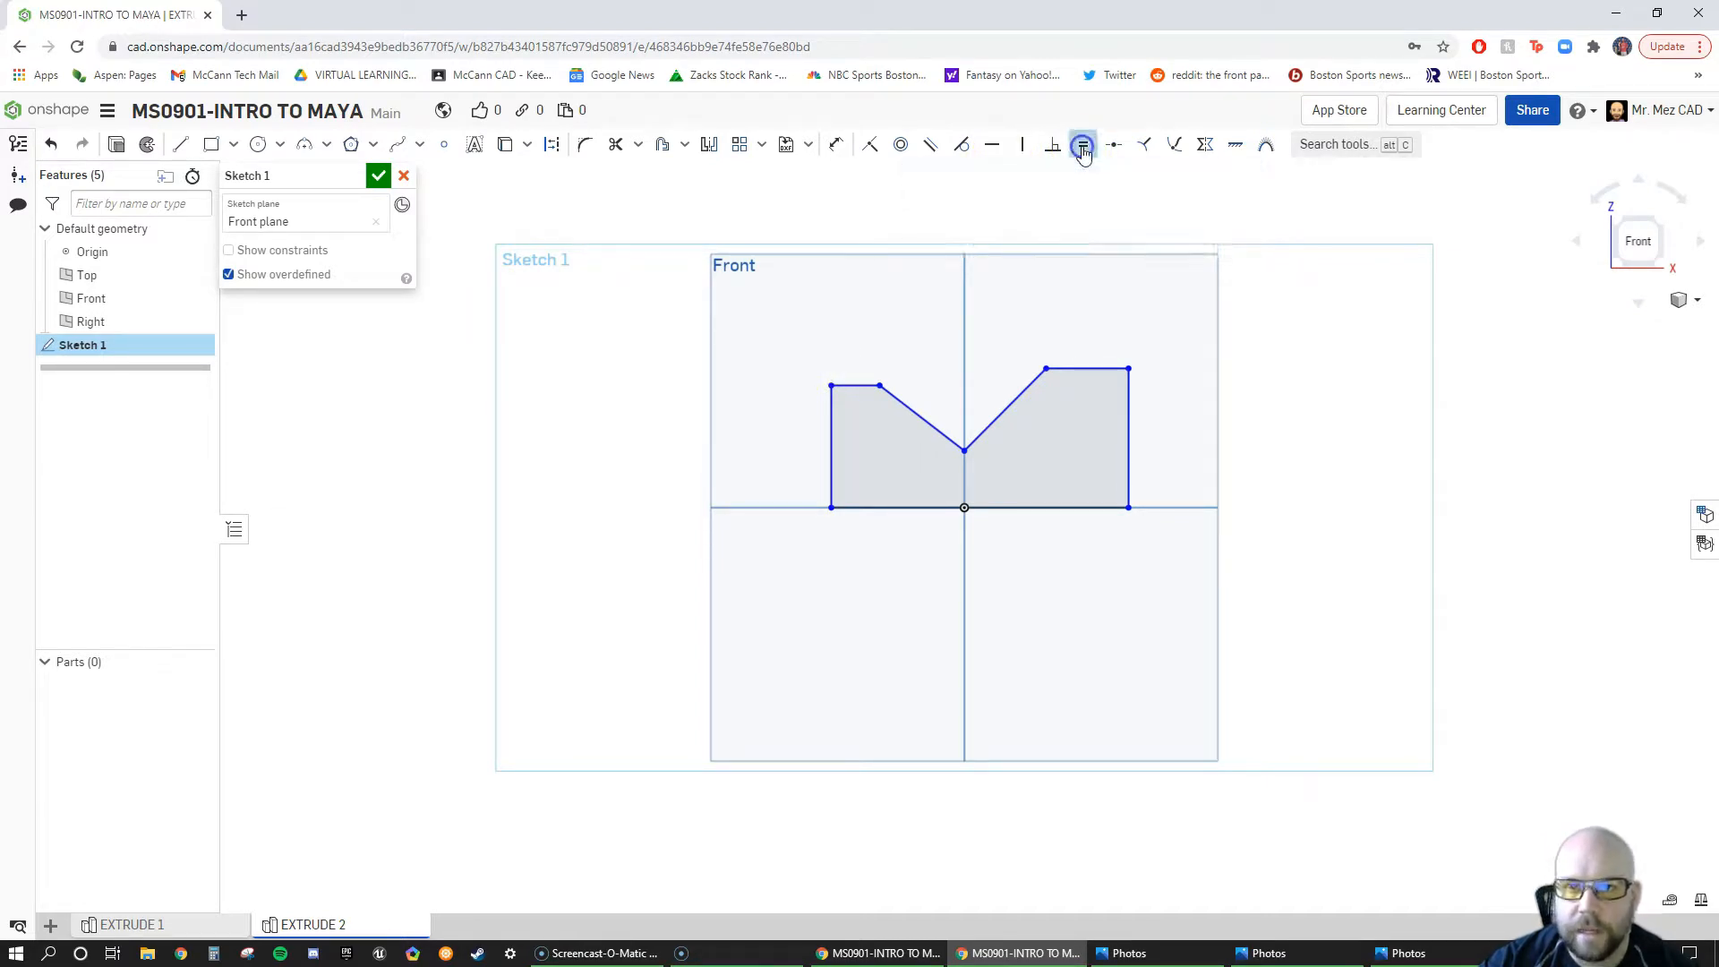
pyautogui.click(1129, 424)
pyautogui.click(829, 427)
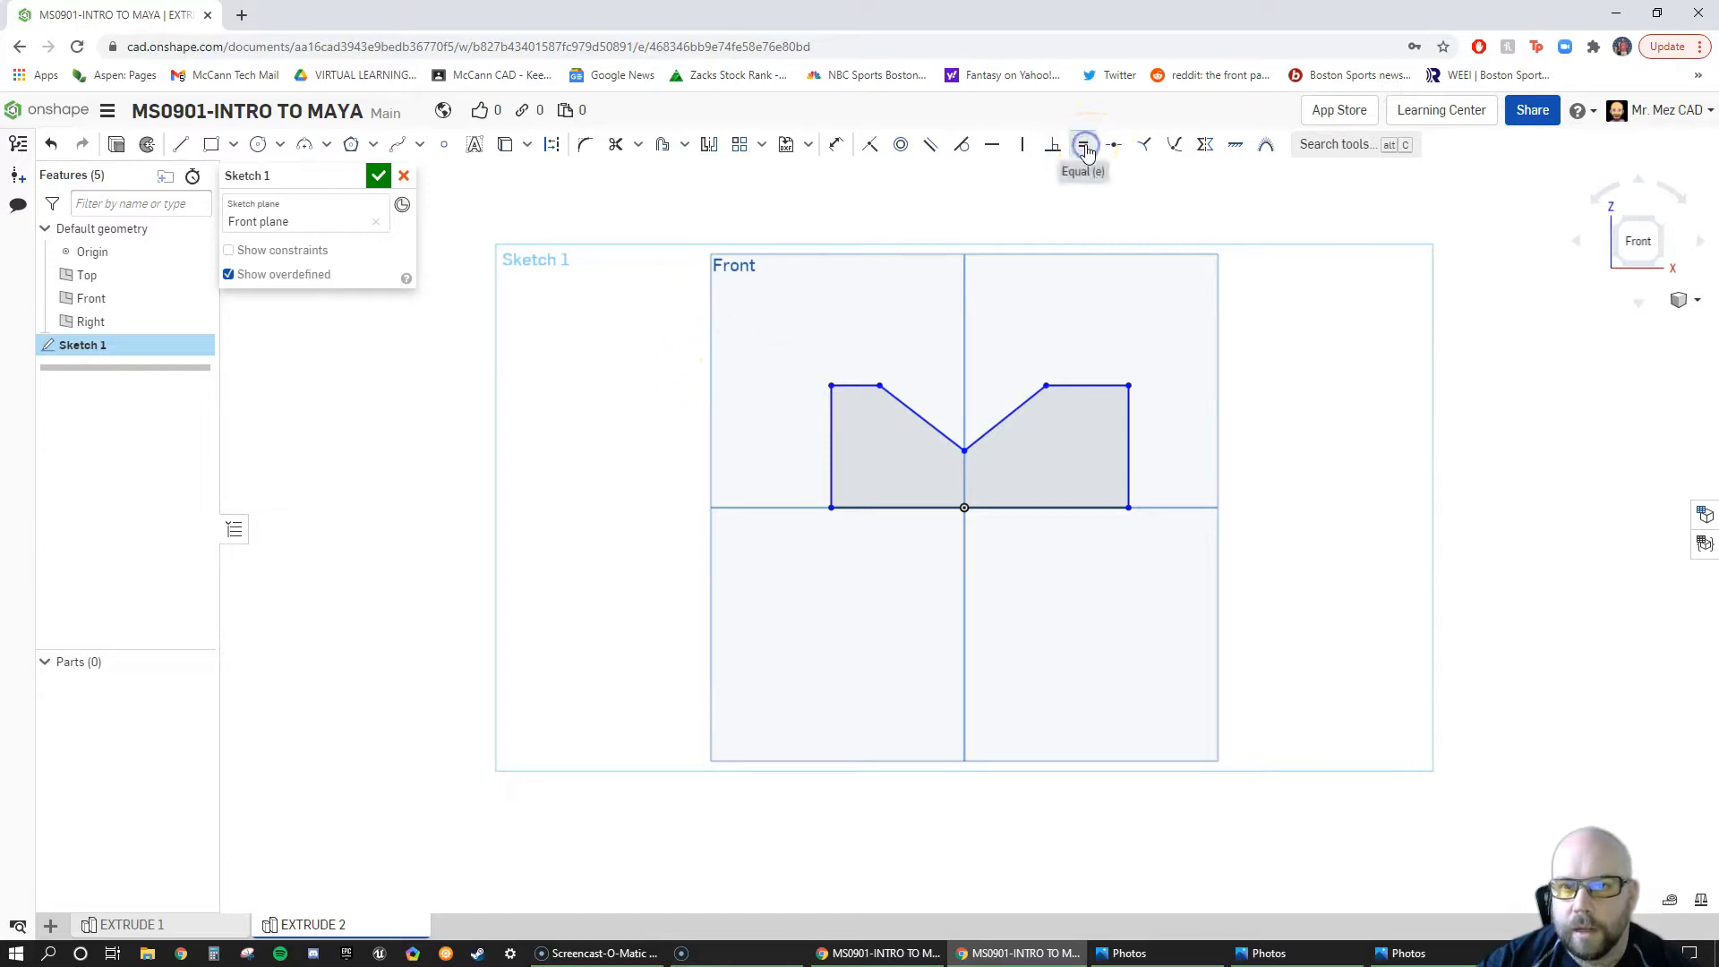
pyautogui.click(921, 415)
pyautogui.click(1016, 415)
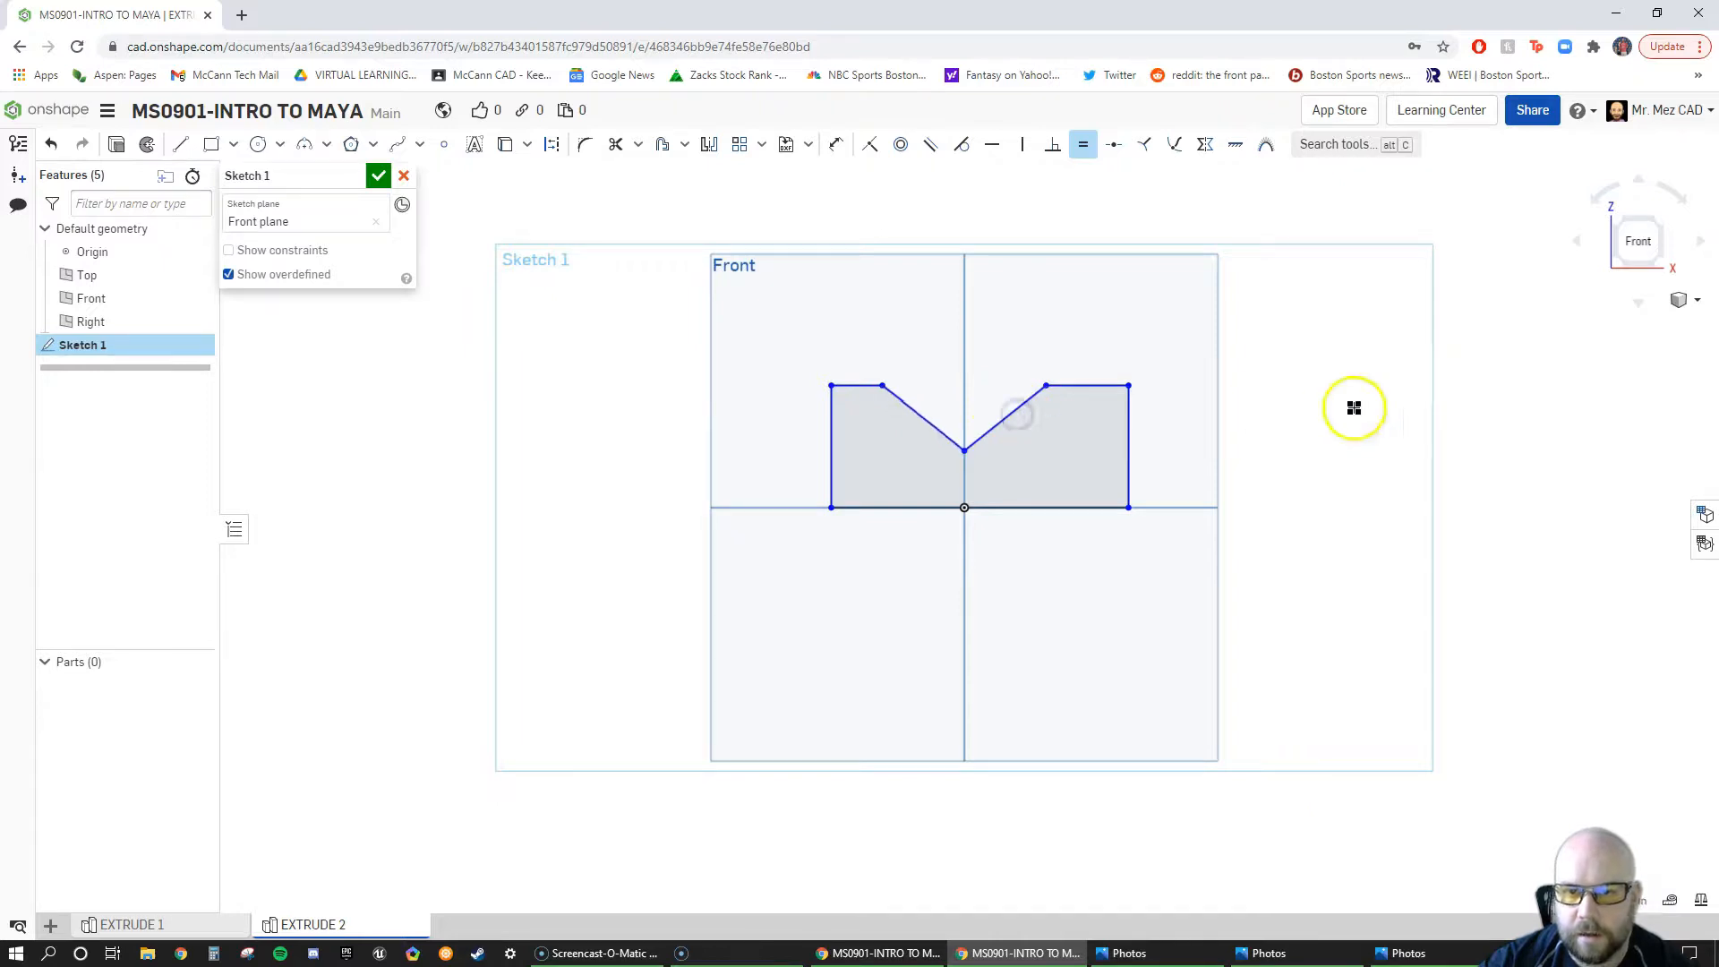
pyautogui.click(1095, 388)
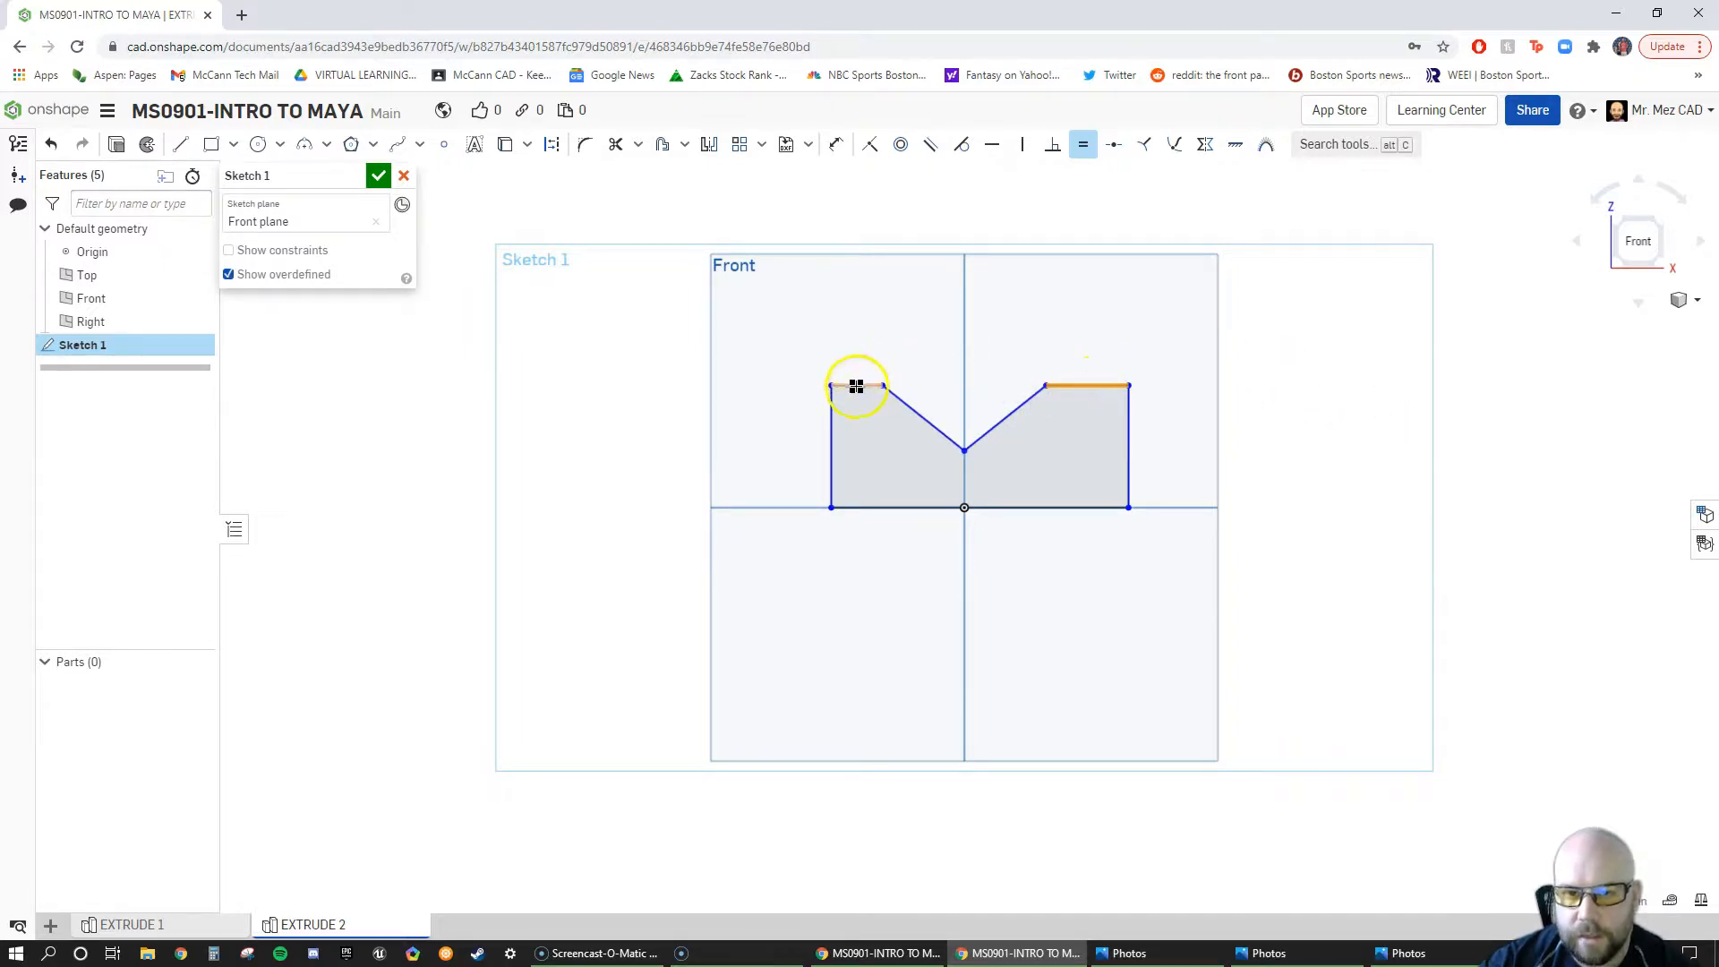
pyautogui.click(855, 386)
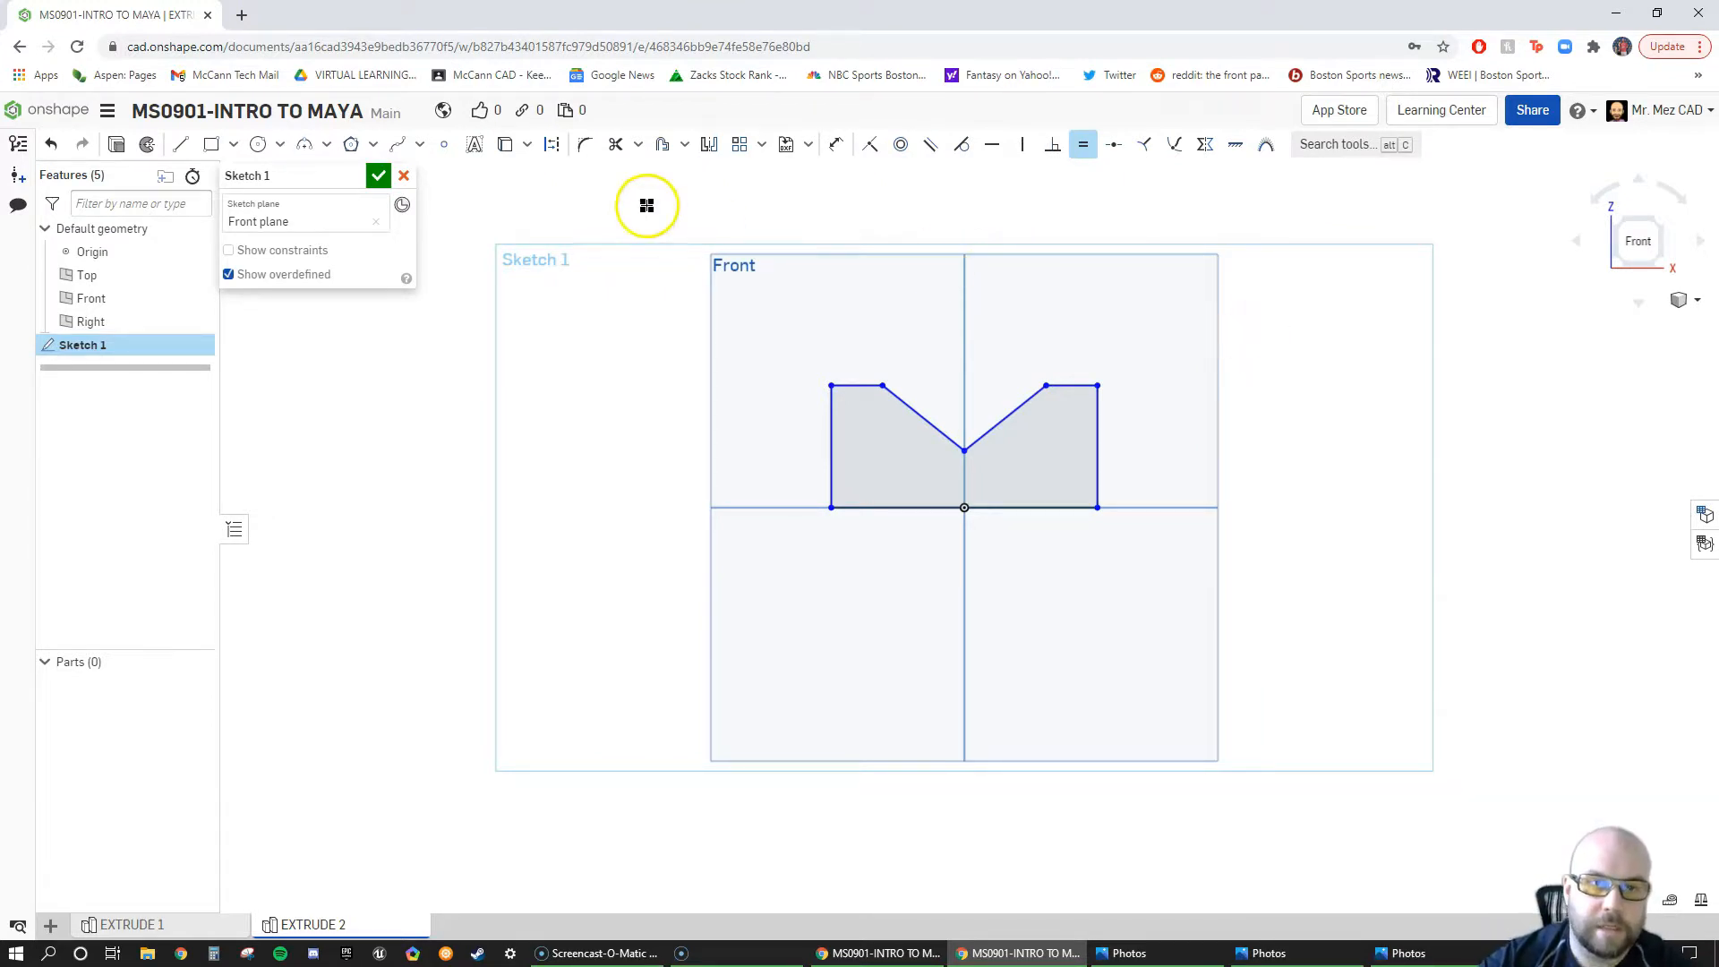
# Step: Dimension the profile's overall width between its two vertical sides as 4 in
pyautogui.click(837, 146)
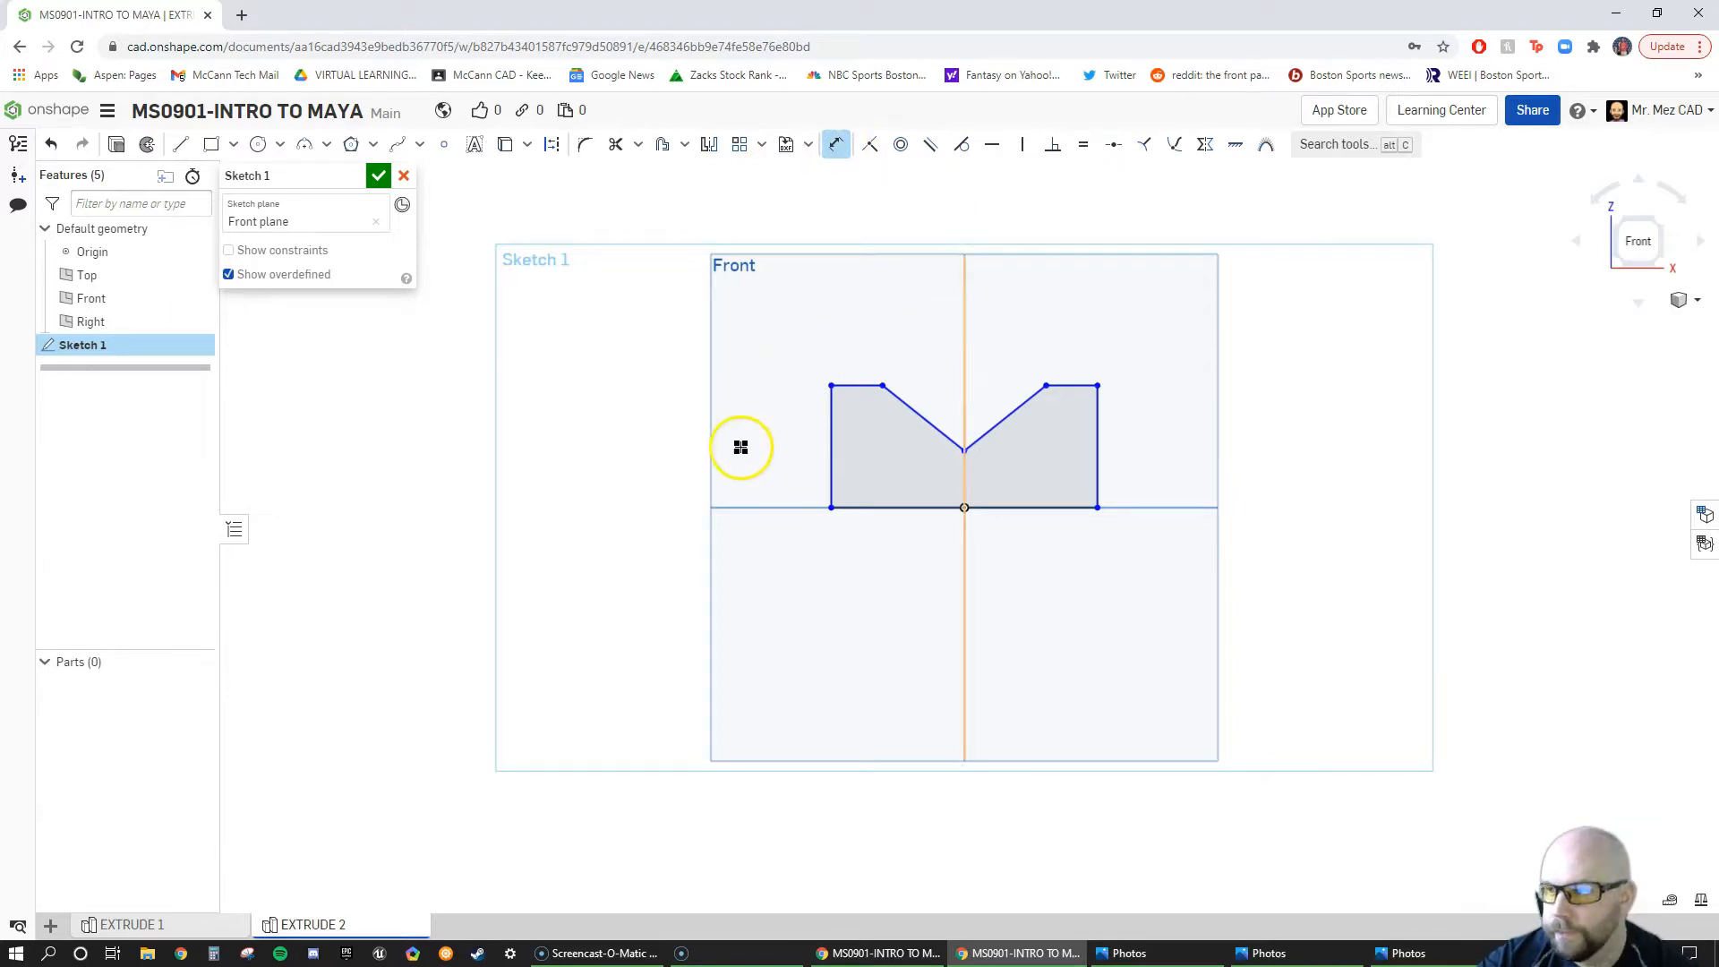
pyautogui.click(830, 411)
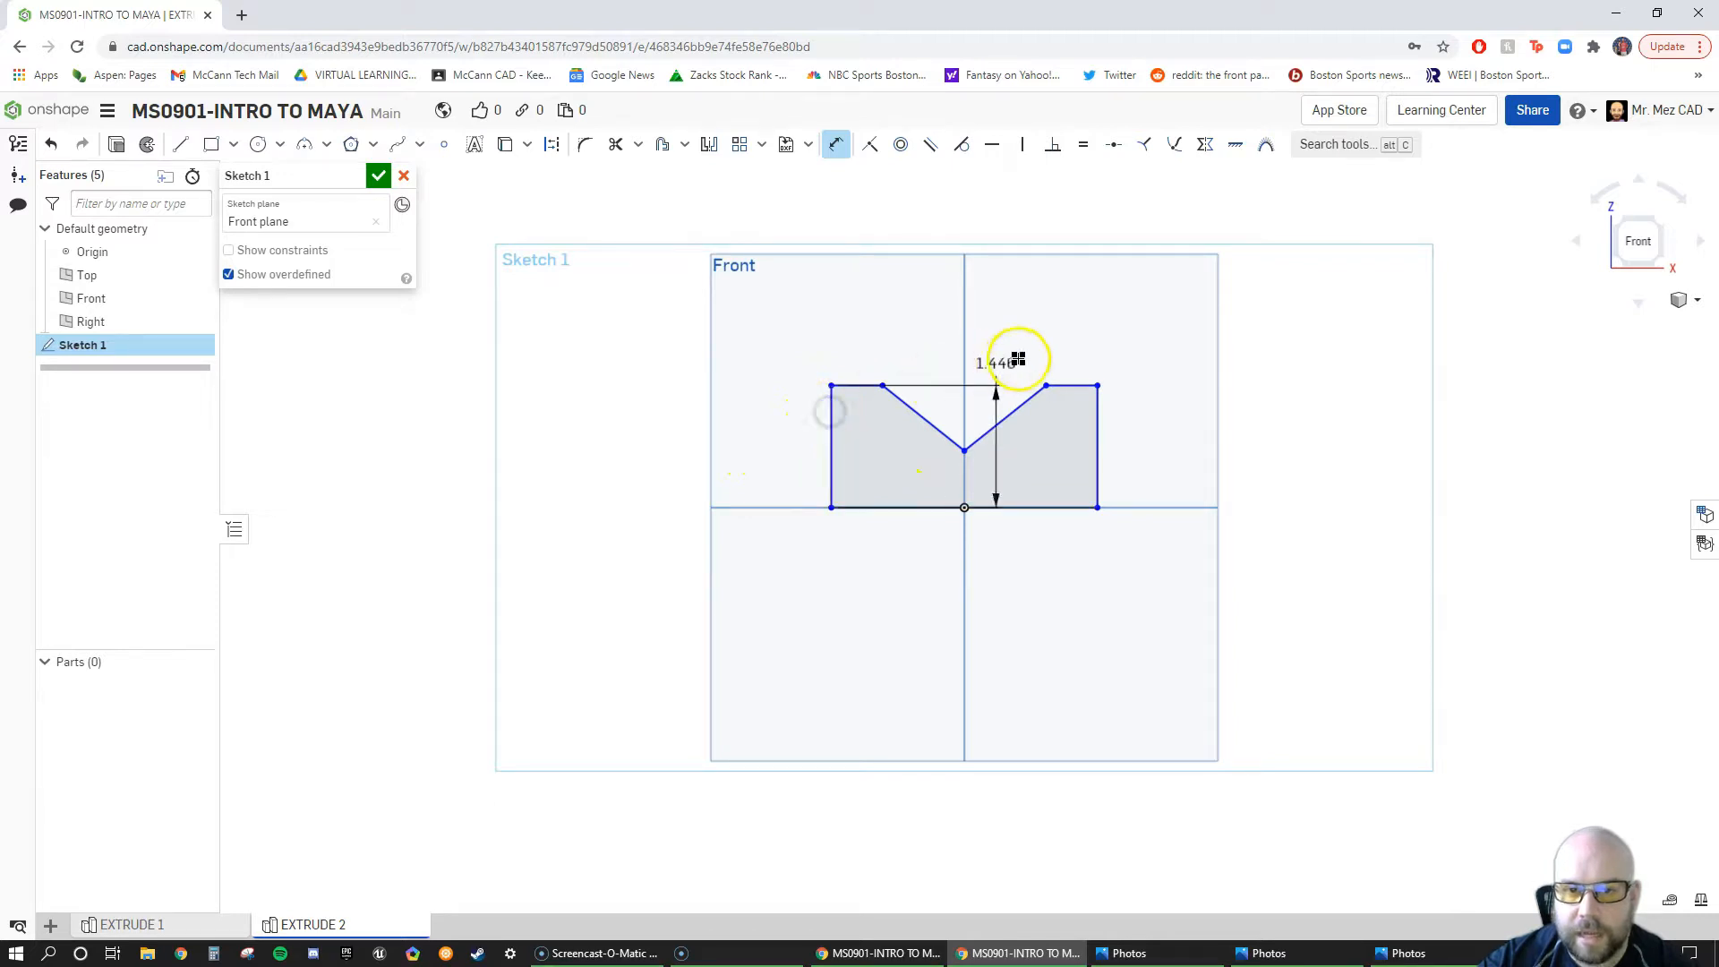
pyautogui.click(1098, 410)
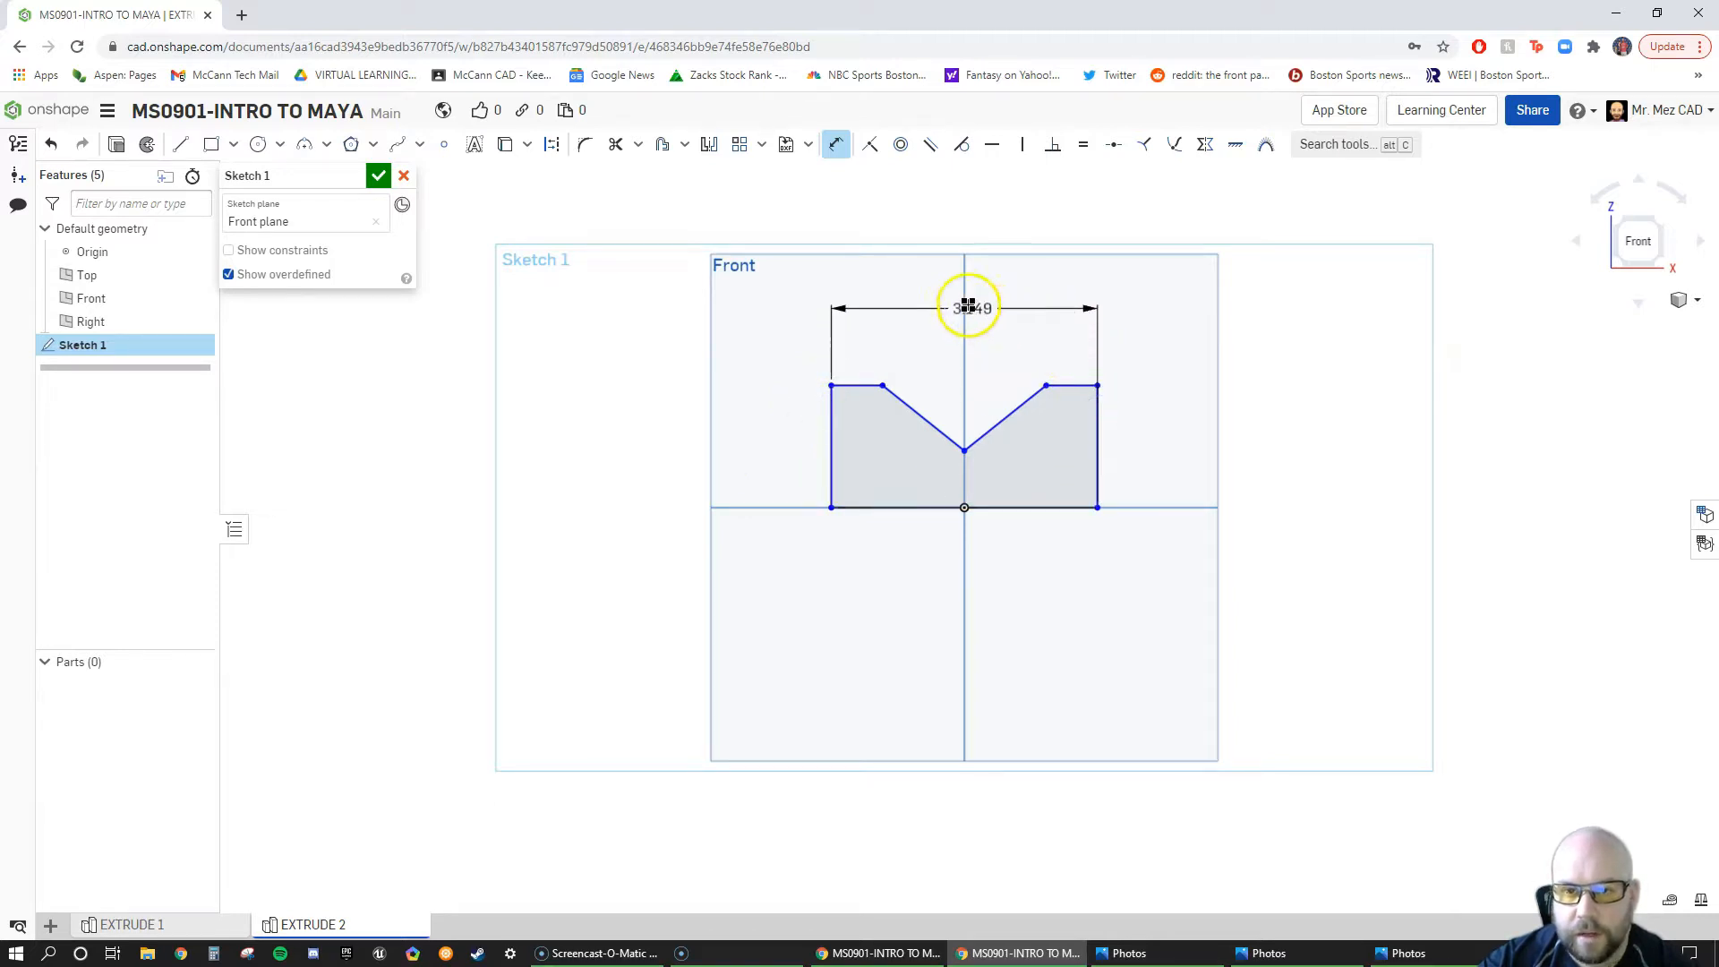
pyautogui.click(978, 461)
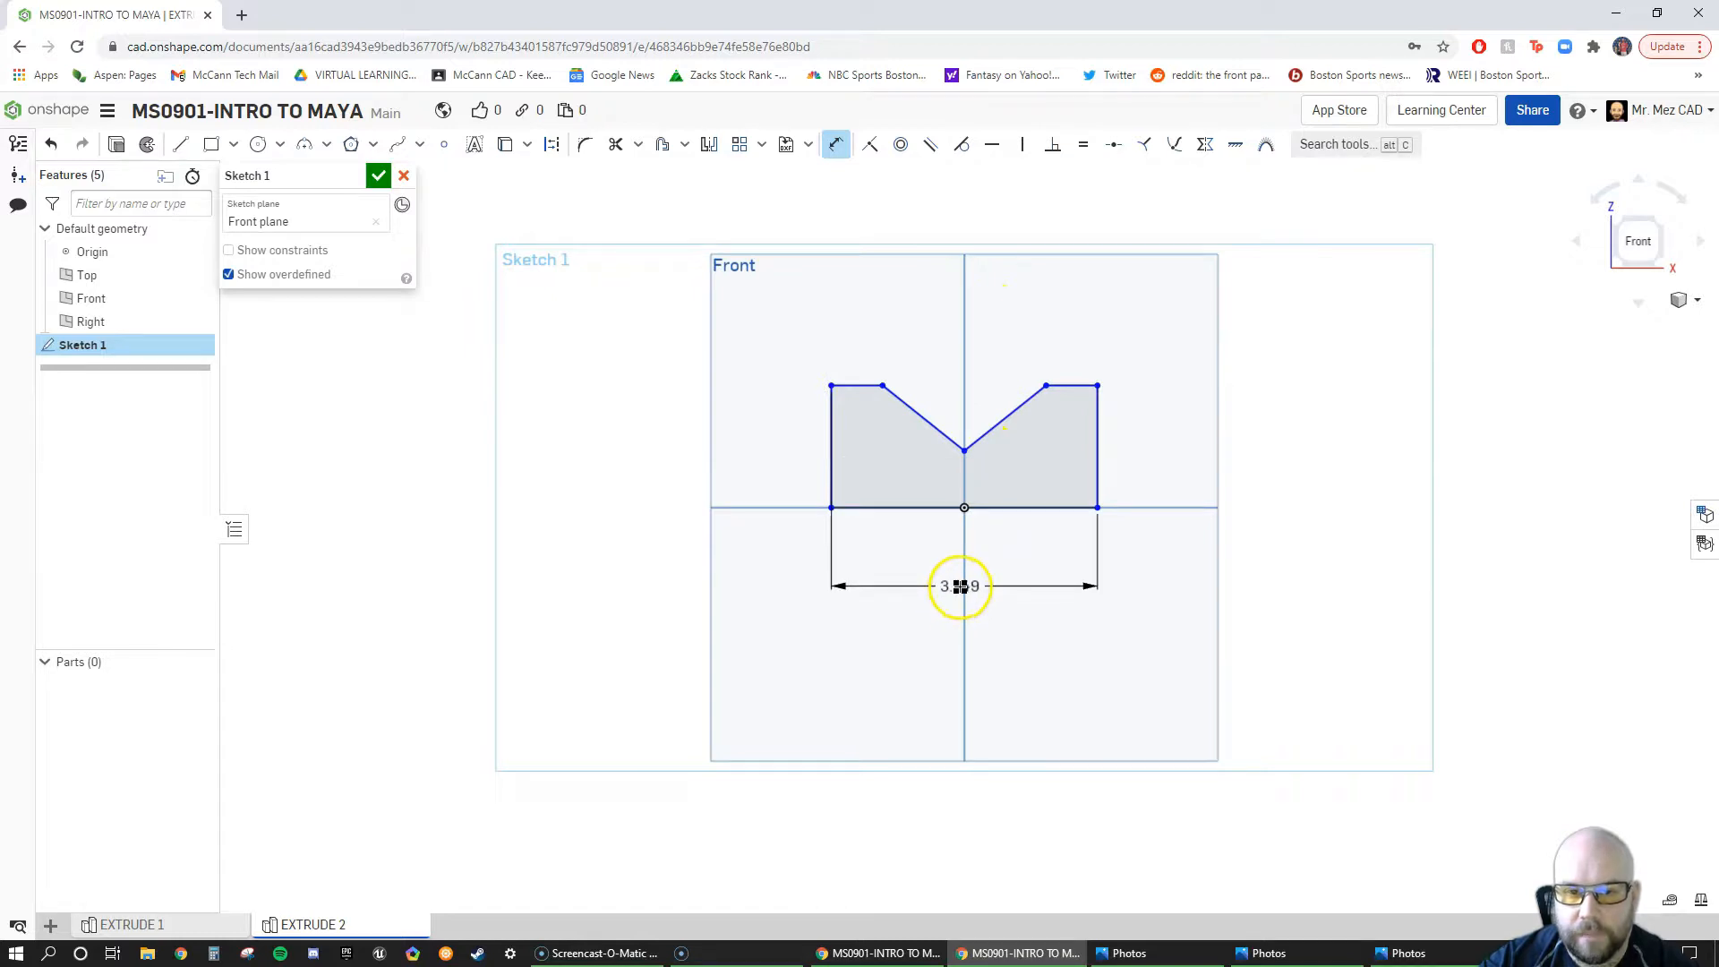
pyautogui.click(956, 303)
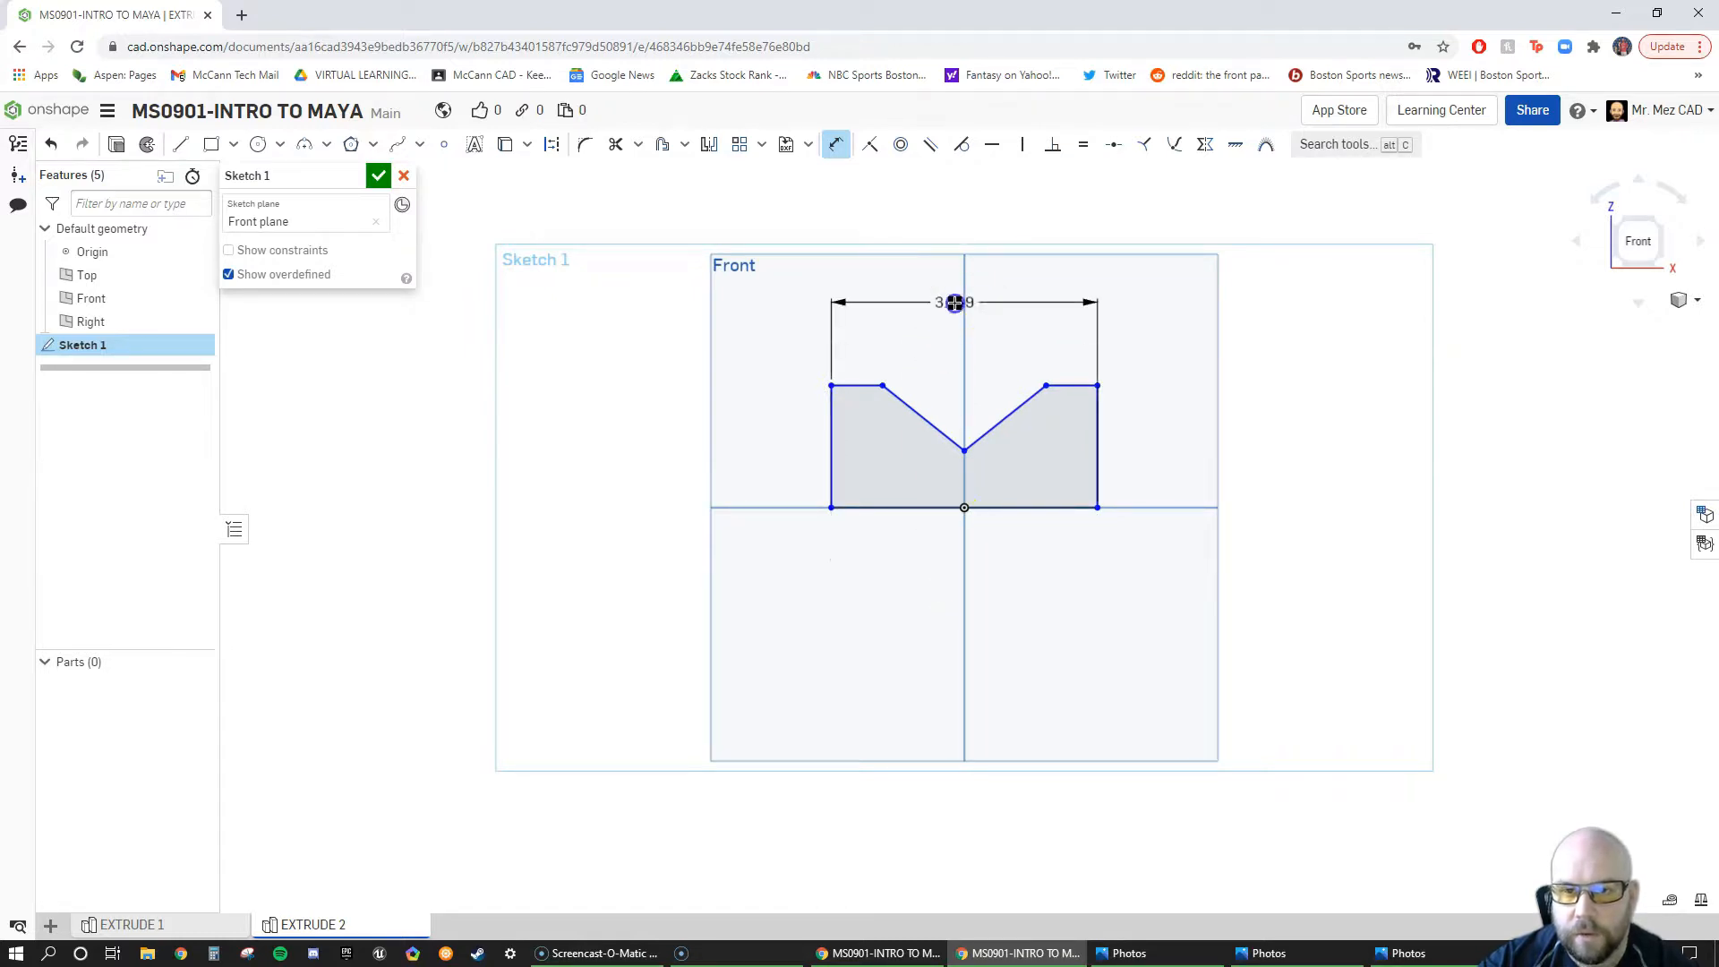
pyautogui.write('4')
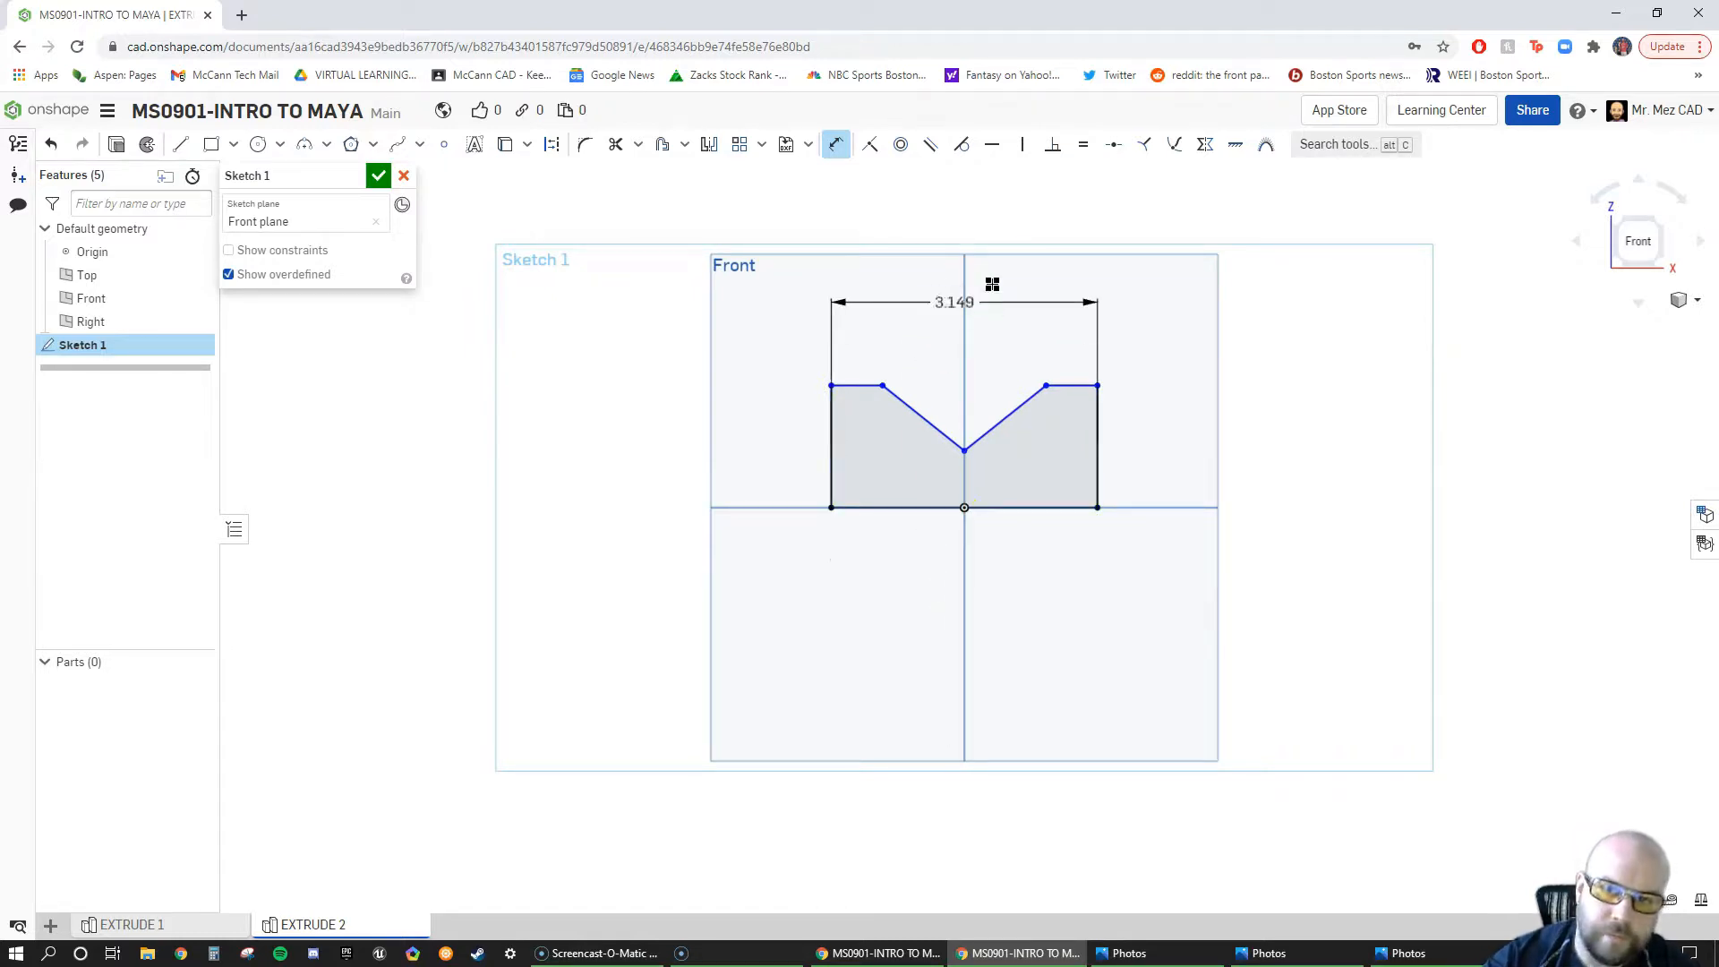
pyautogui.press('Return')
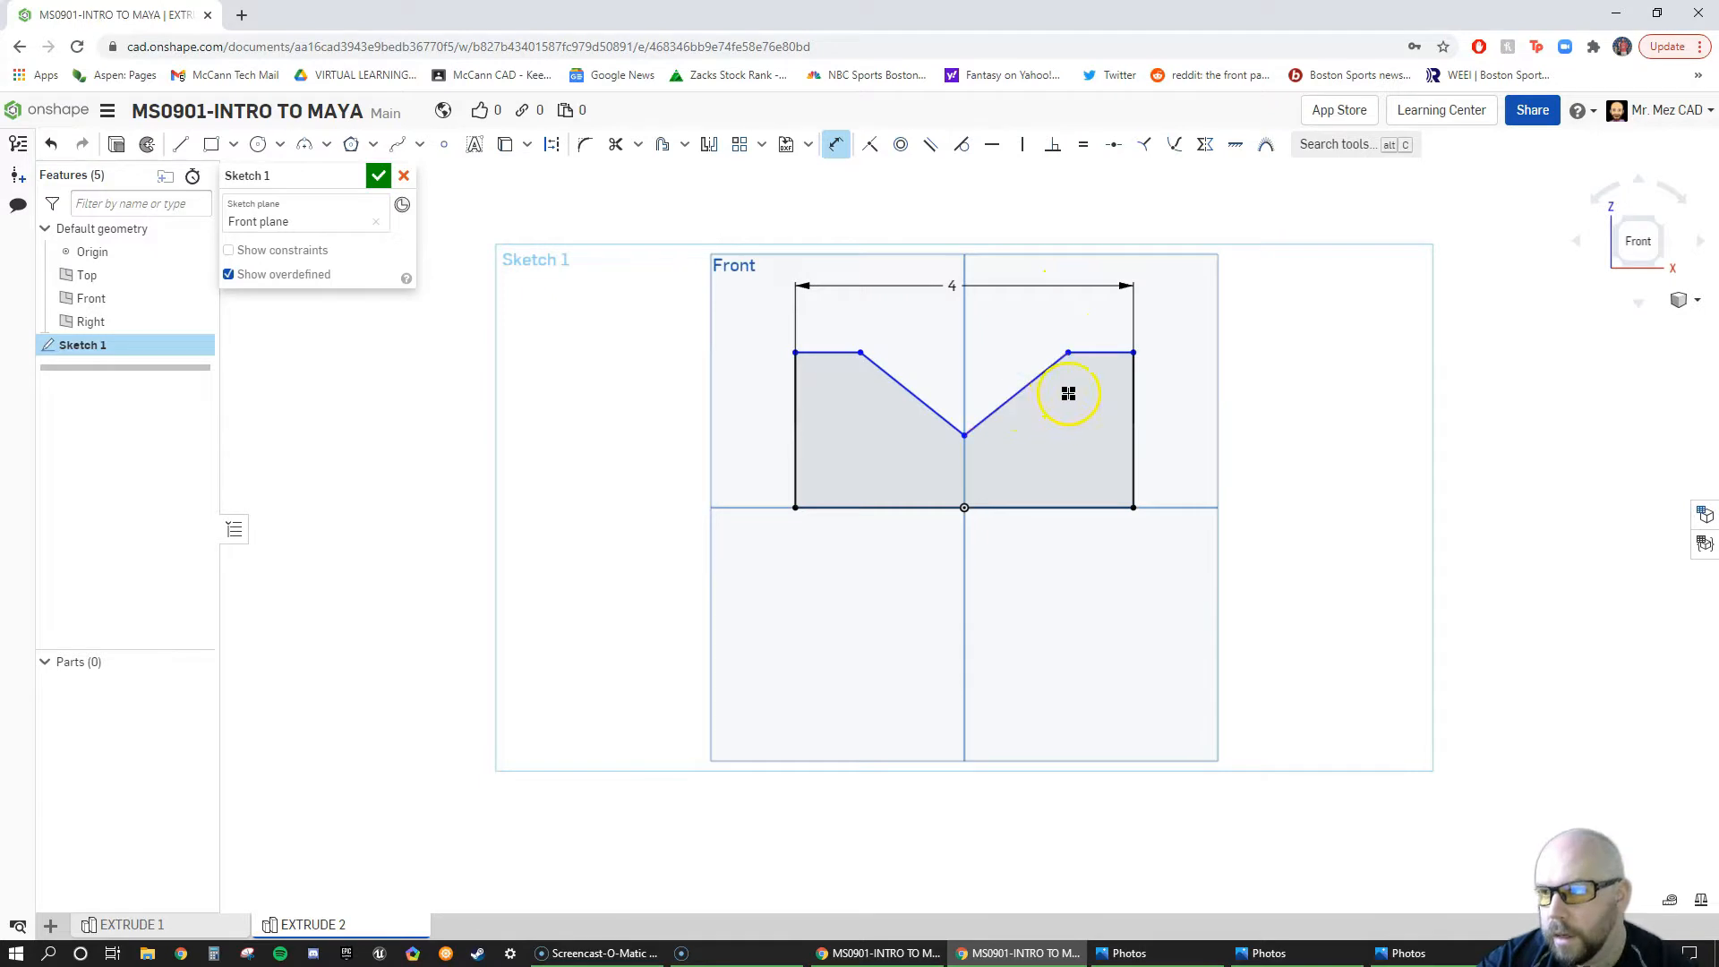
# Step: Dimension the height of the profile's left vertical side as 2.5 in
pyautogui.click(910, 375)
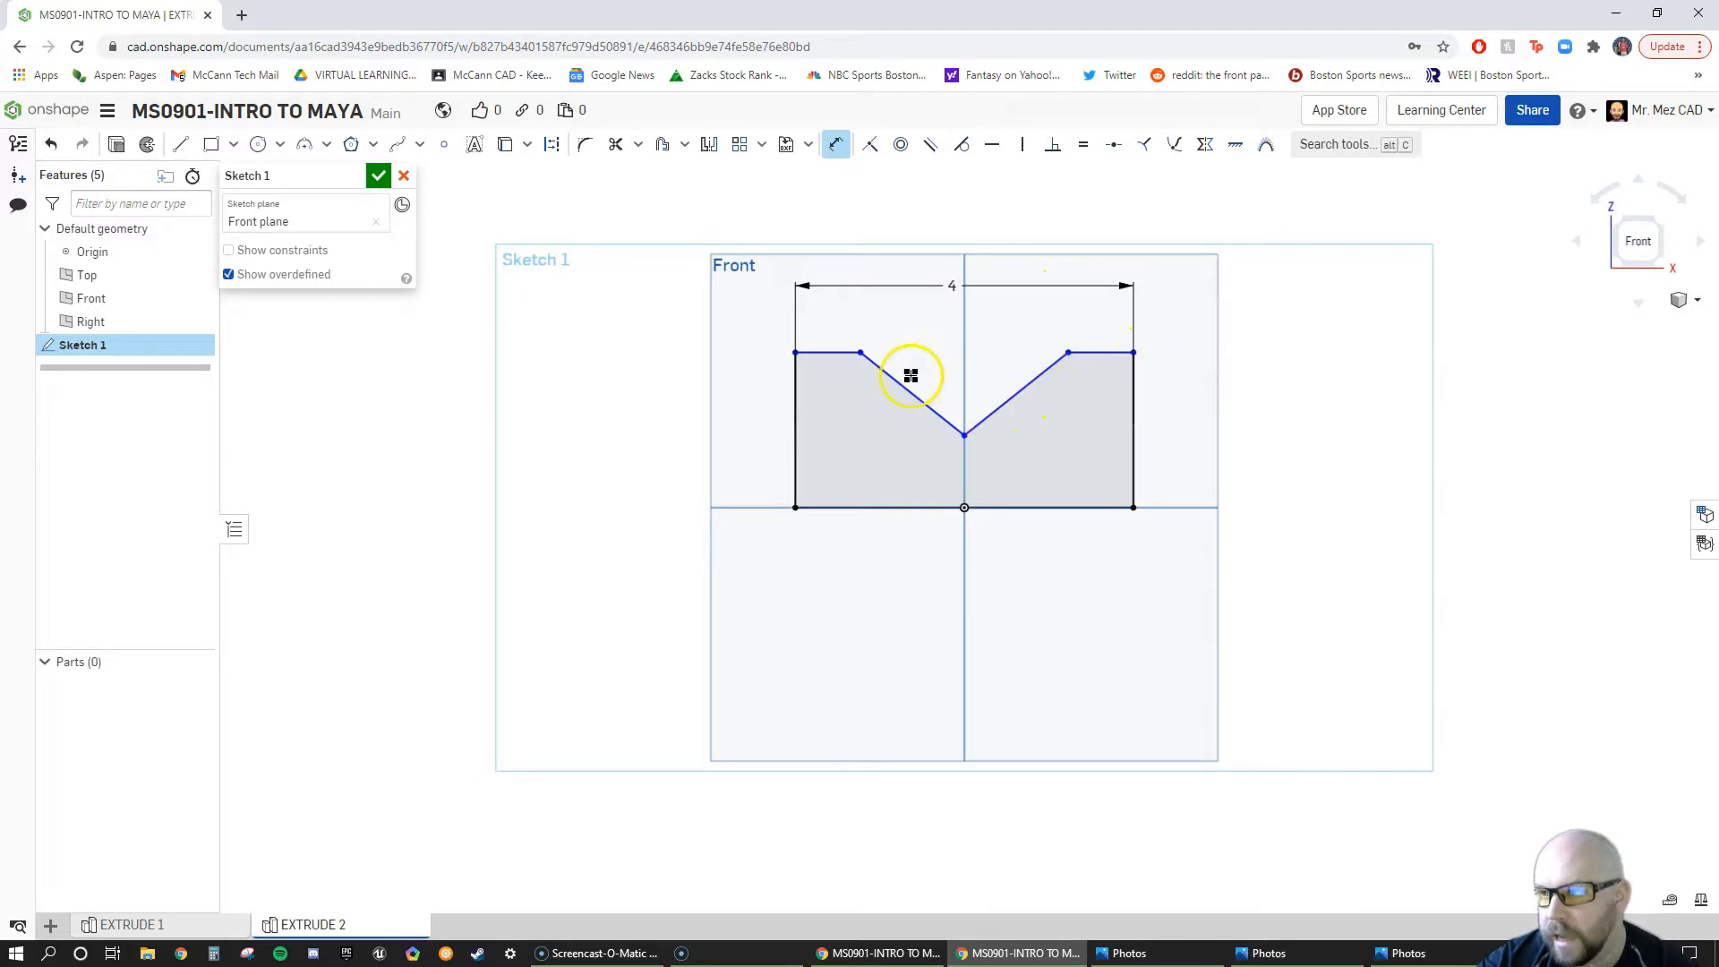
pyautogui.click(783, 423)
pyautogui.click(695, 427)
pyautogui.write('2.5')
pyautogui.press('Return')
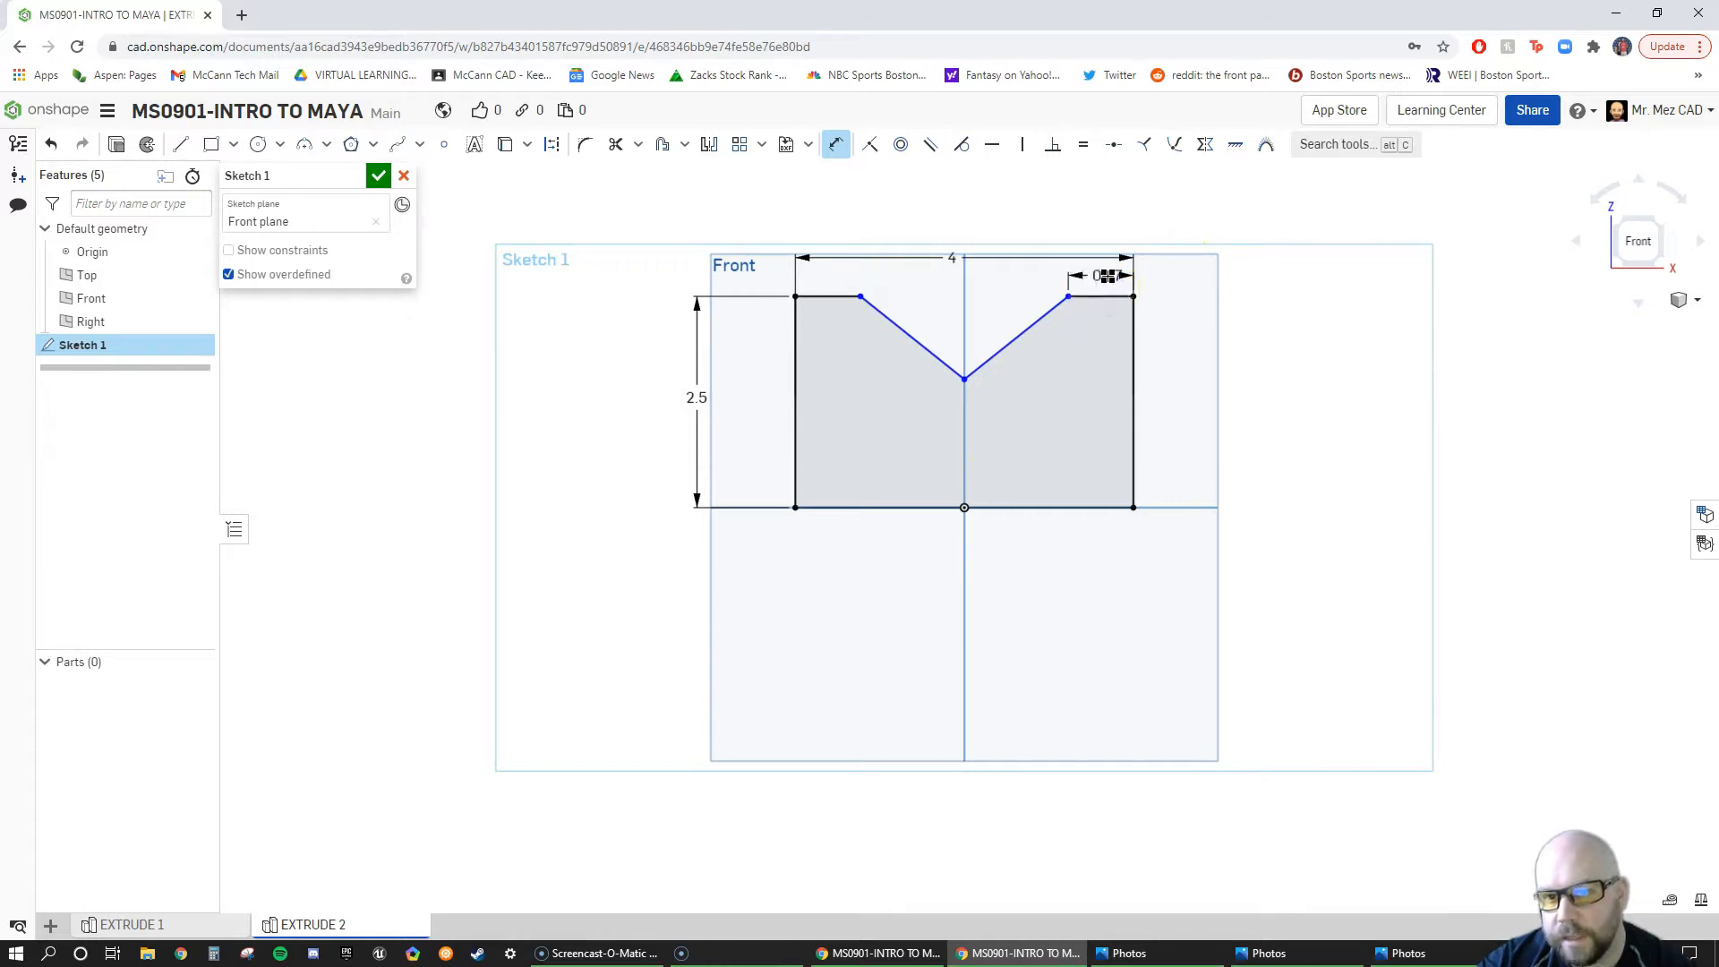
# Step: Set the length of the short upper edge right of the notch to 0.75 in
pyautogui.doubleClick(1103, 273)
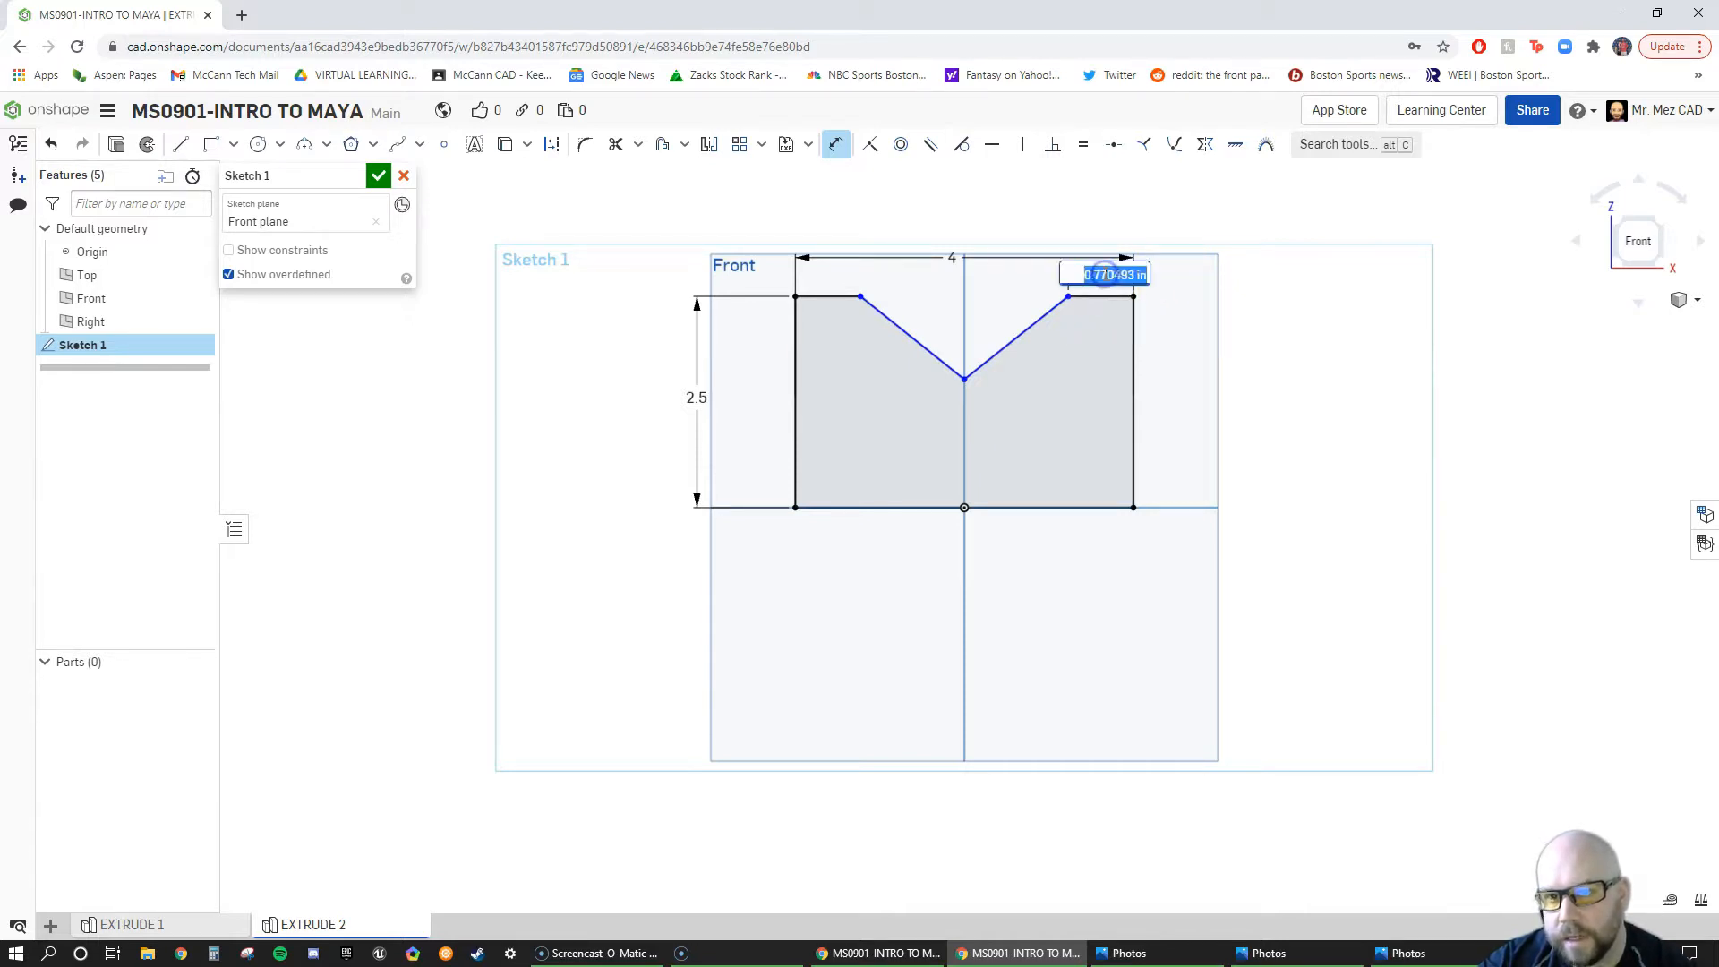
pyautogui.write('.75')
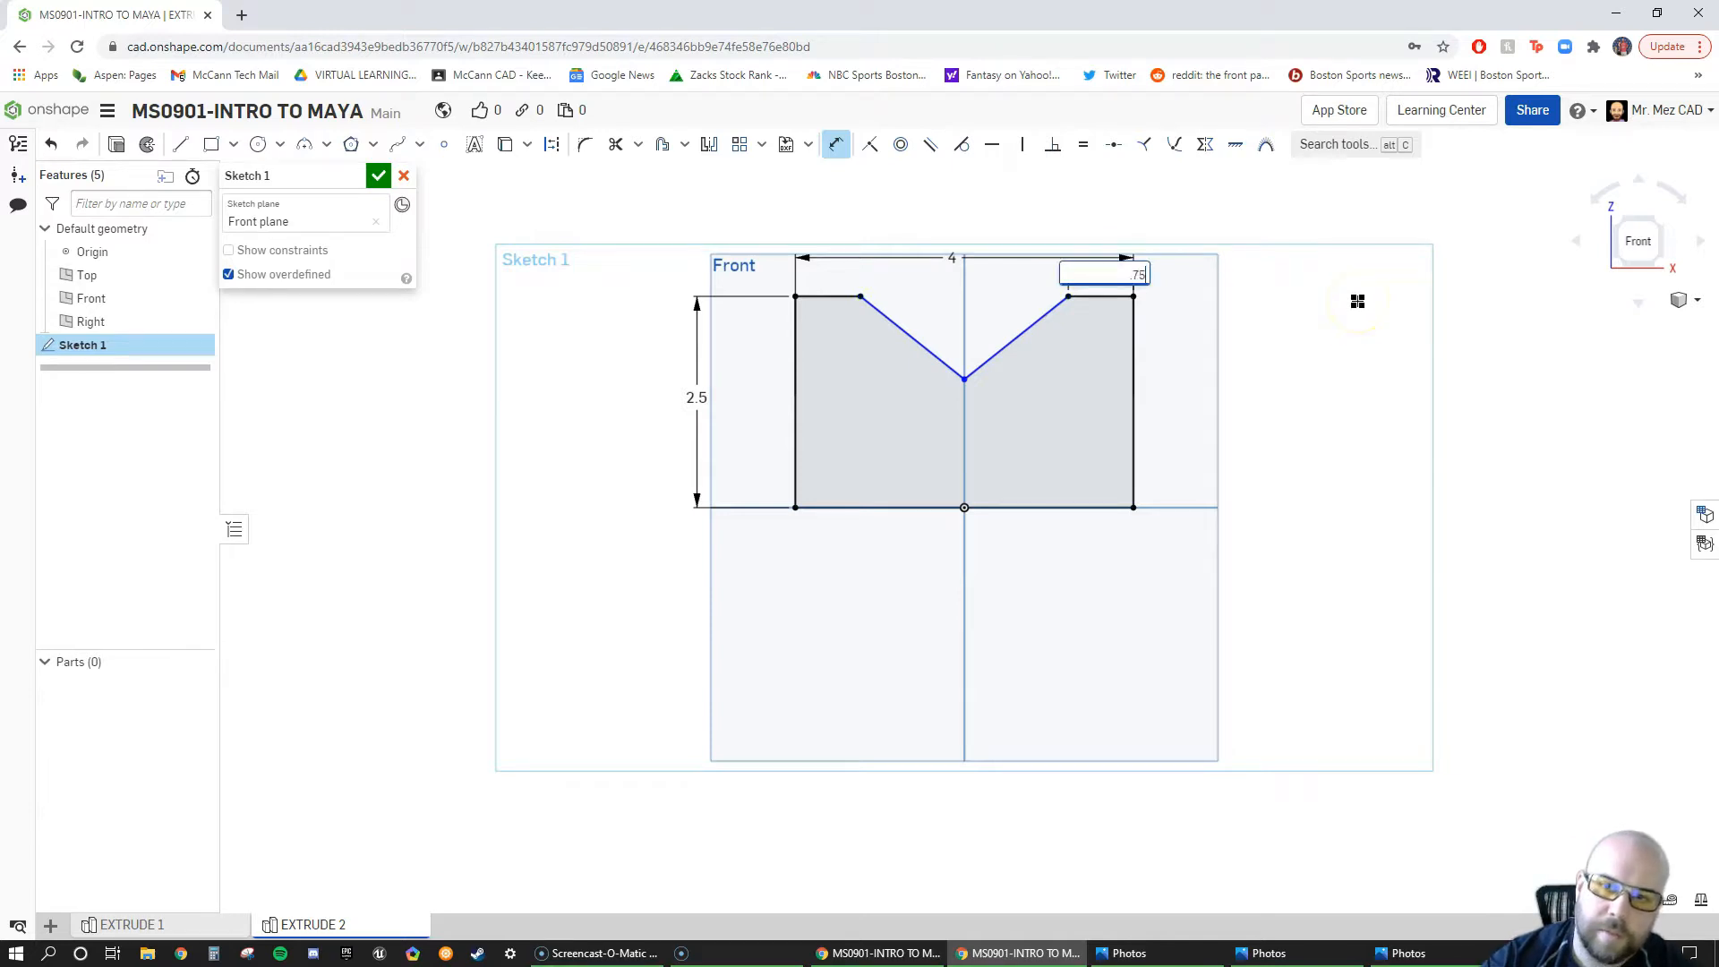
pyautogui.press('Return')
# Step: Try adding a length dimension to the short upper edge left of the notch as well, and delete that dimension
pyautogui.scroll(2, 935, 517)
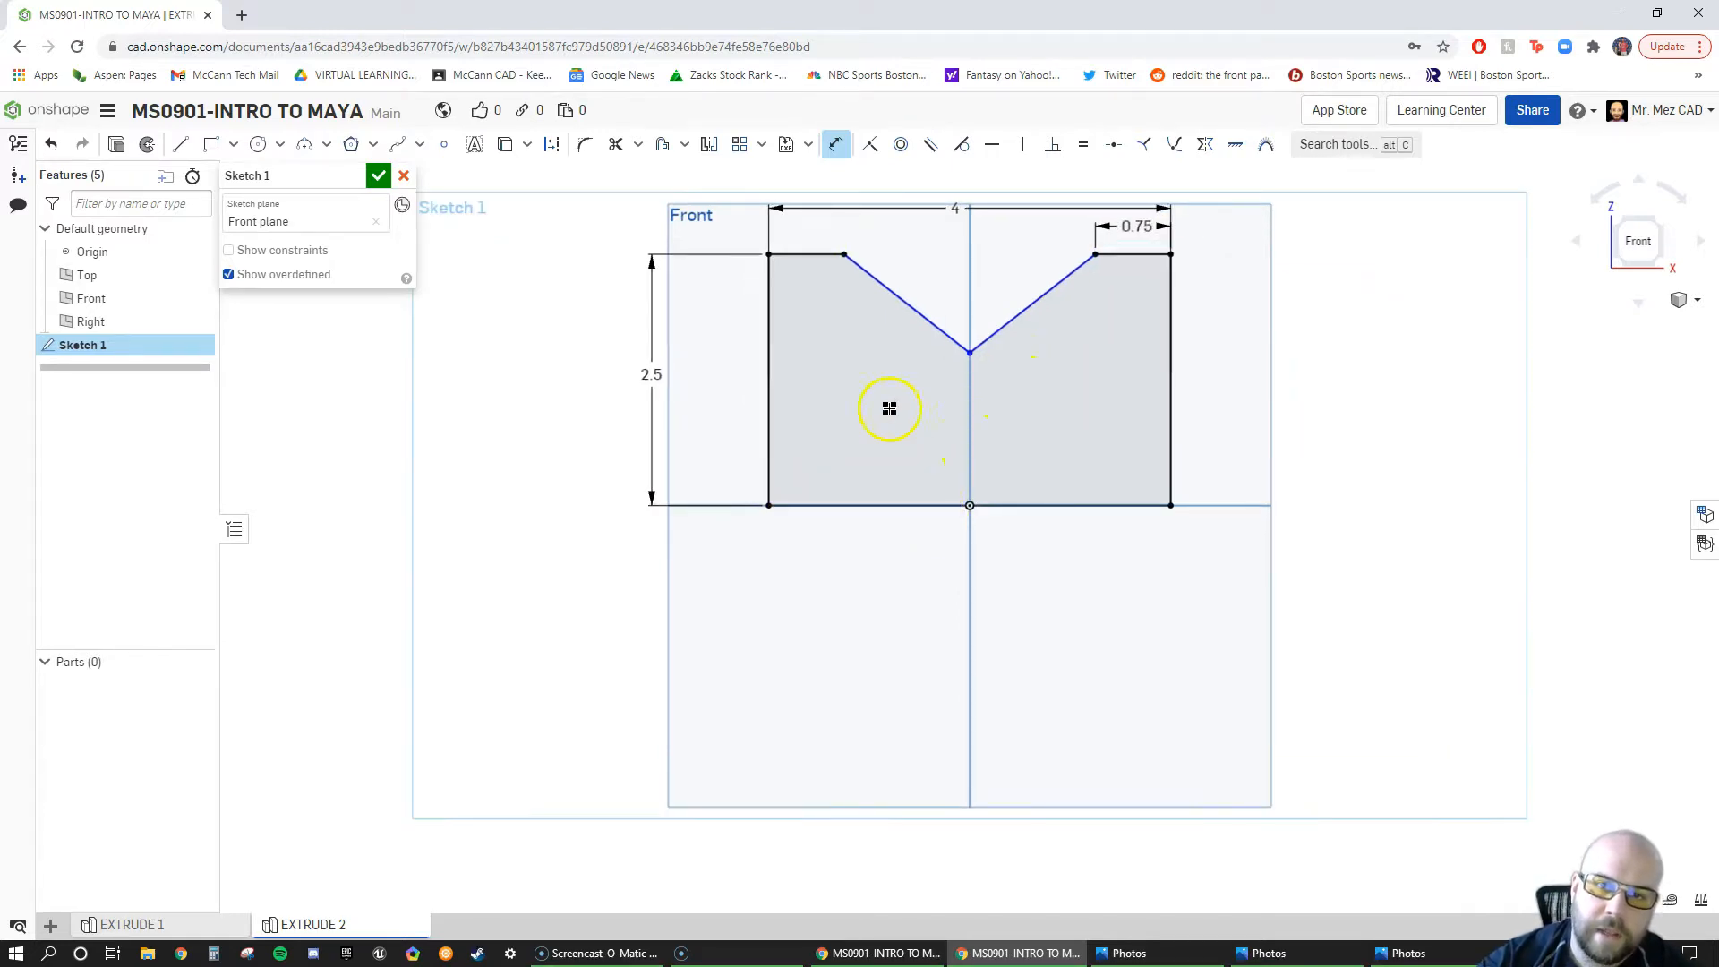
pyautogui.scroll(-2, 889, 409)
pyautogui.click(816, 281)
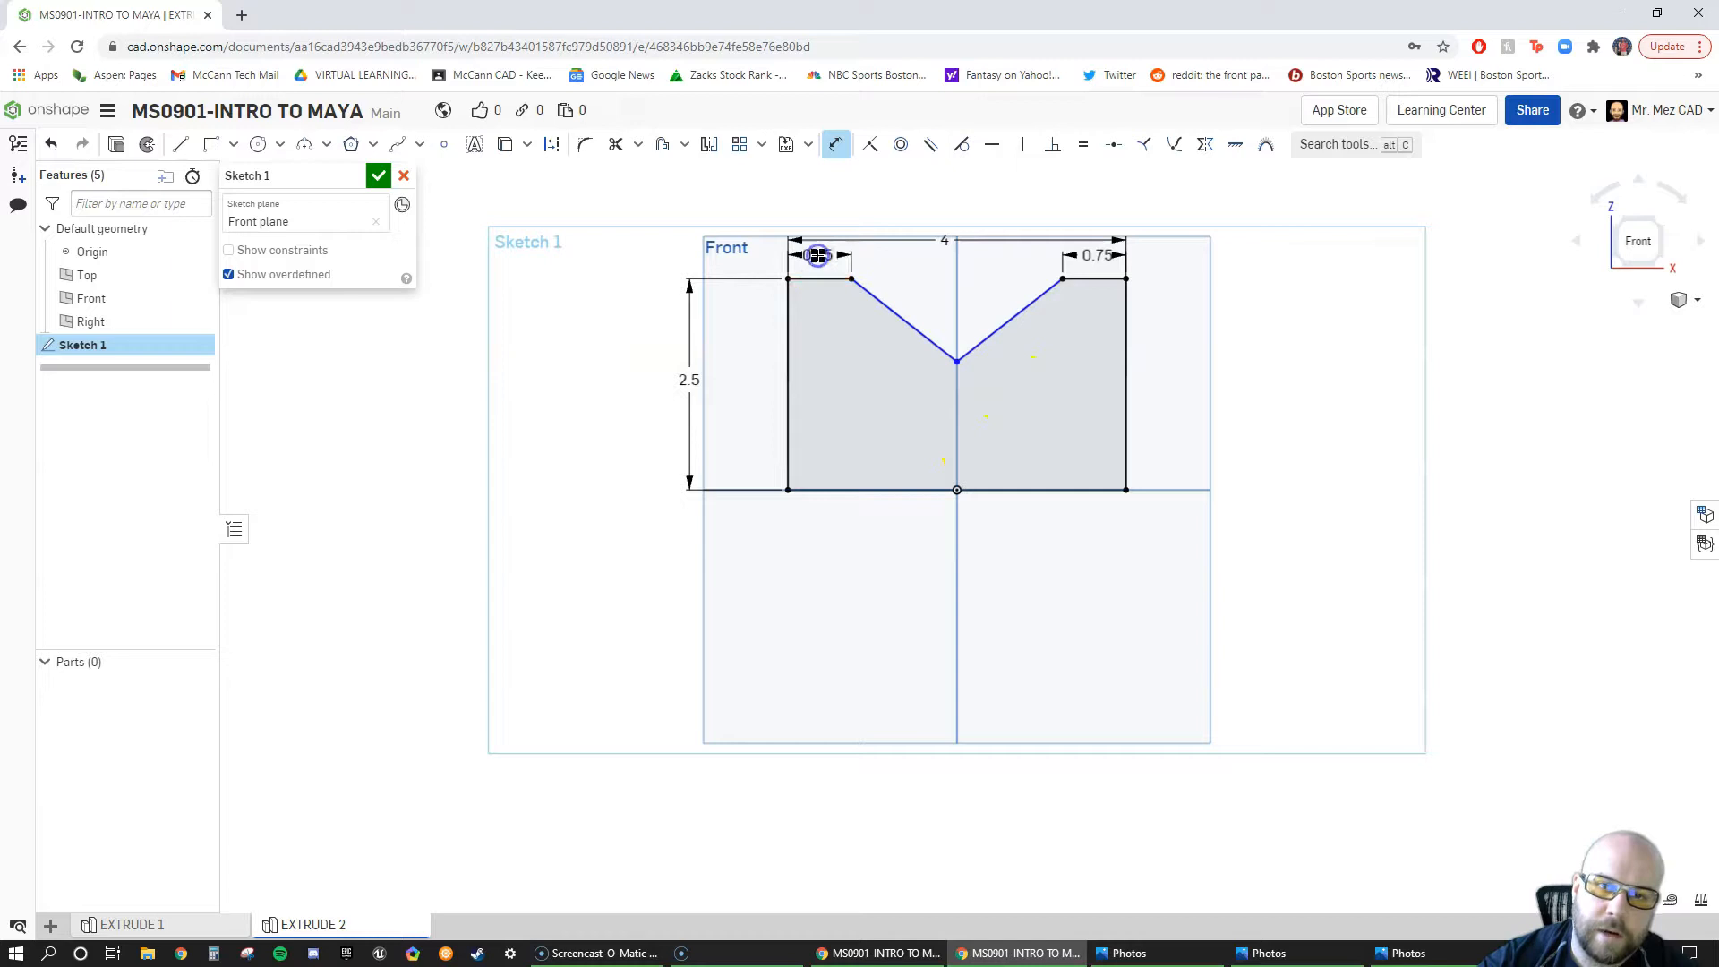
pyautogui.click(817, 255)
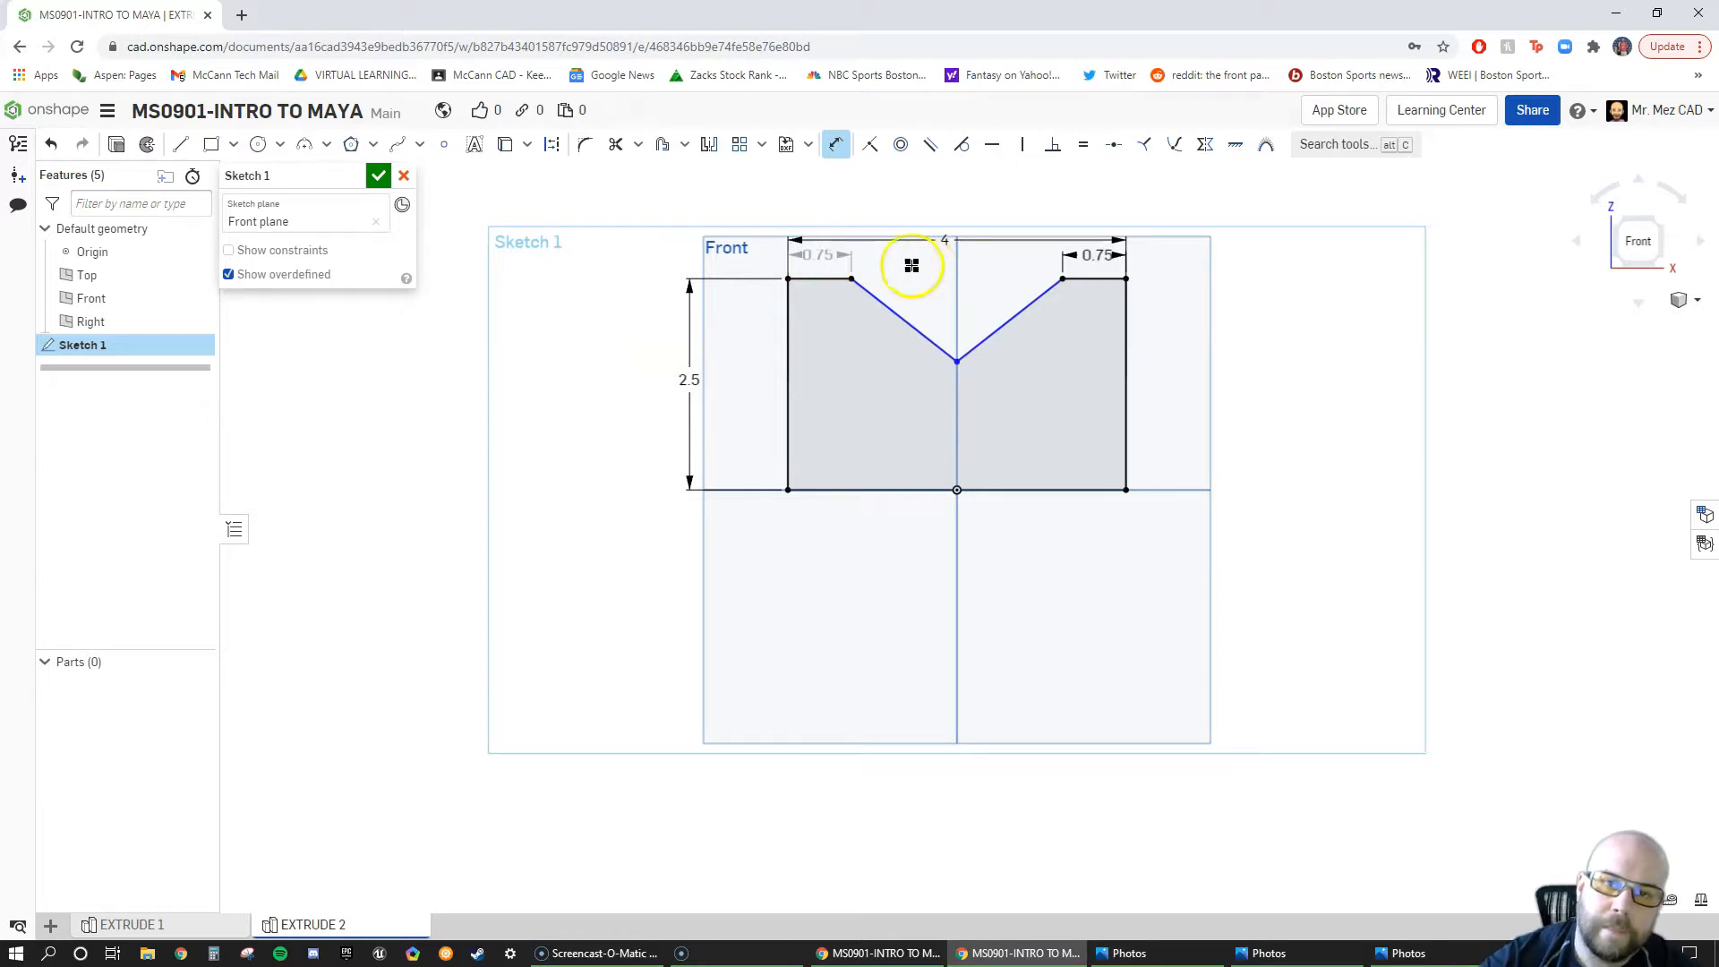
pyautogui.moveTo(812, 257); pyautogui.dragTo(821, 332)
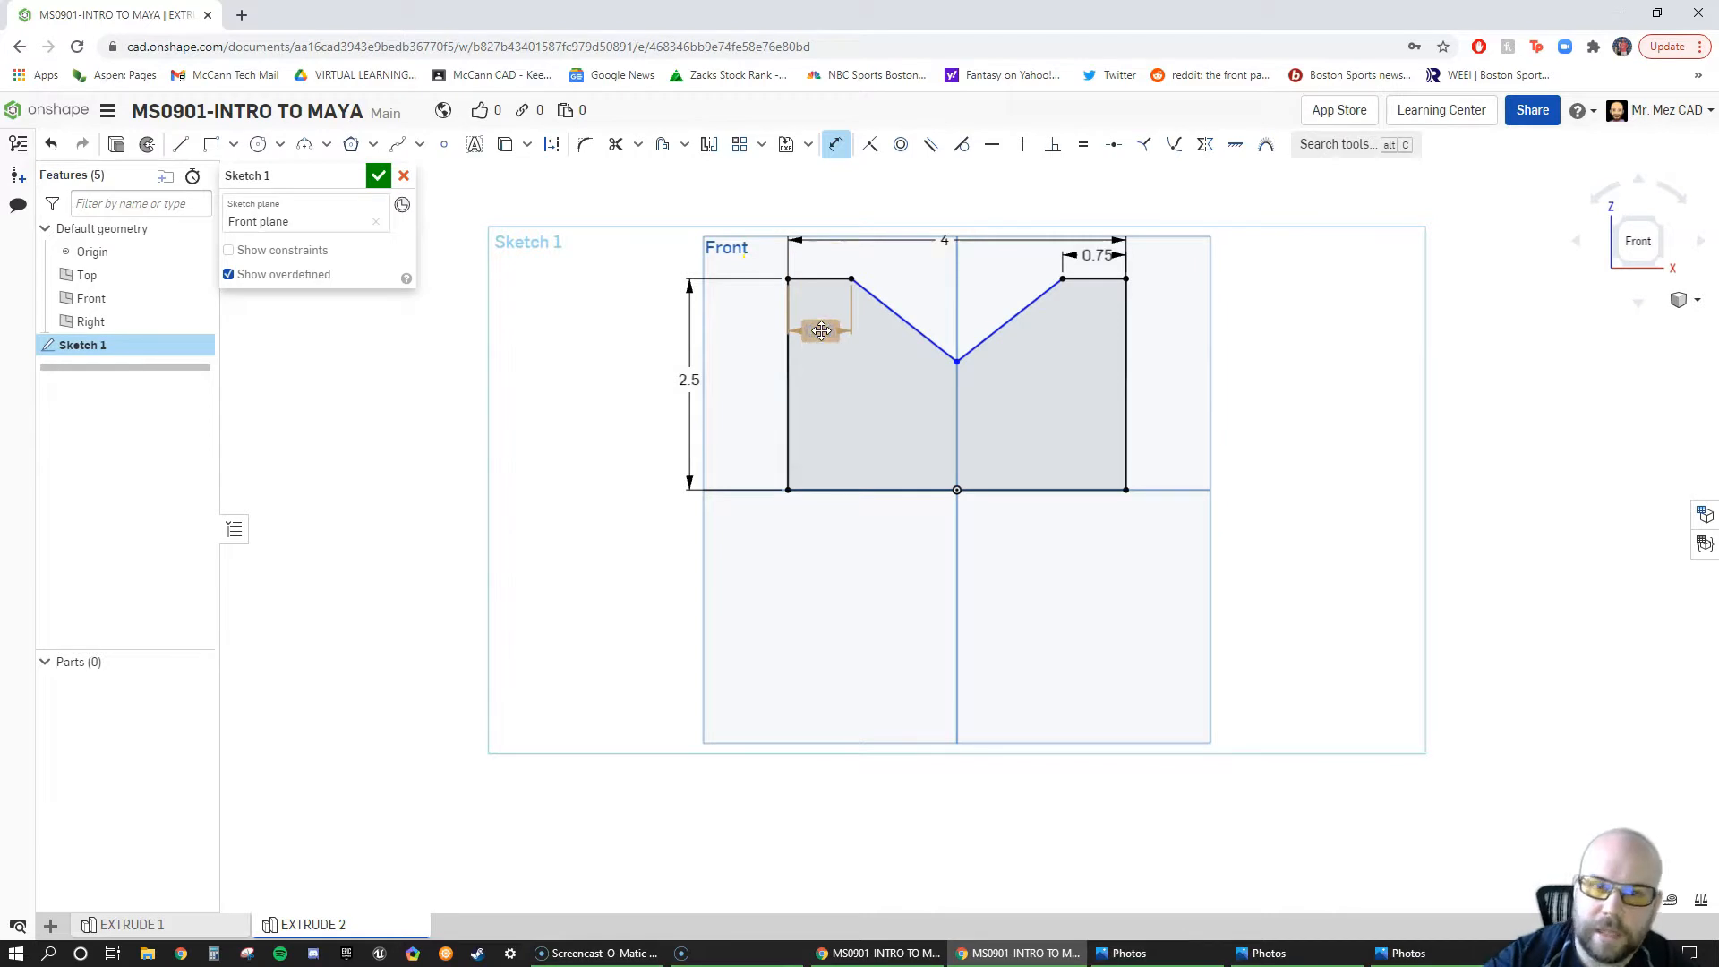
pyautogui.press('Delete')
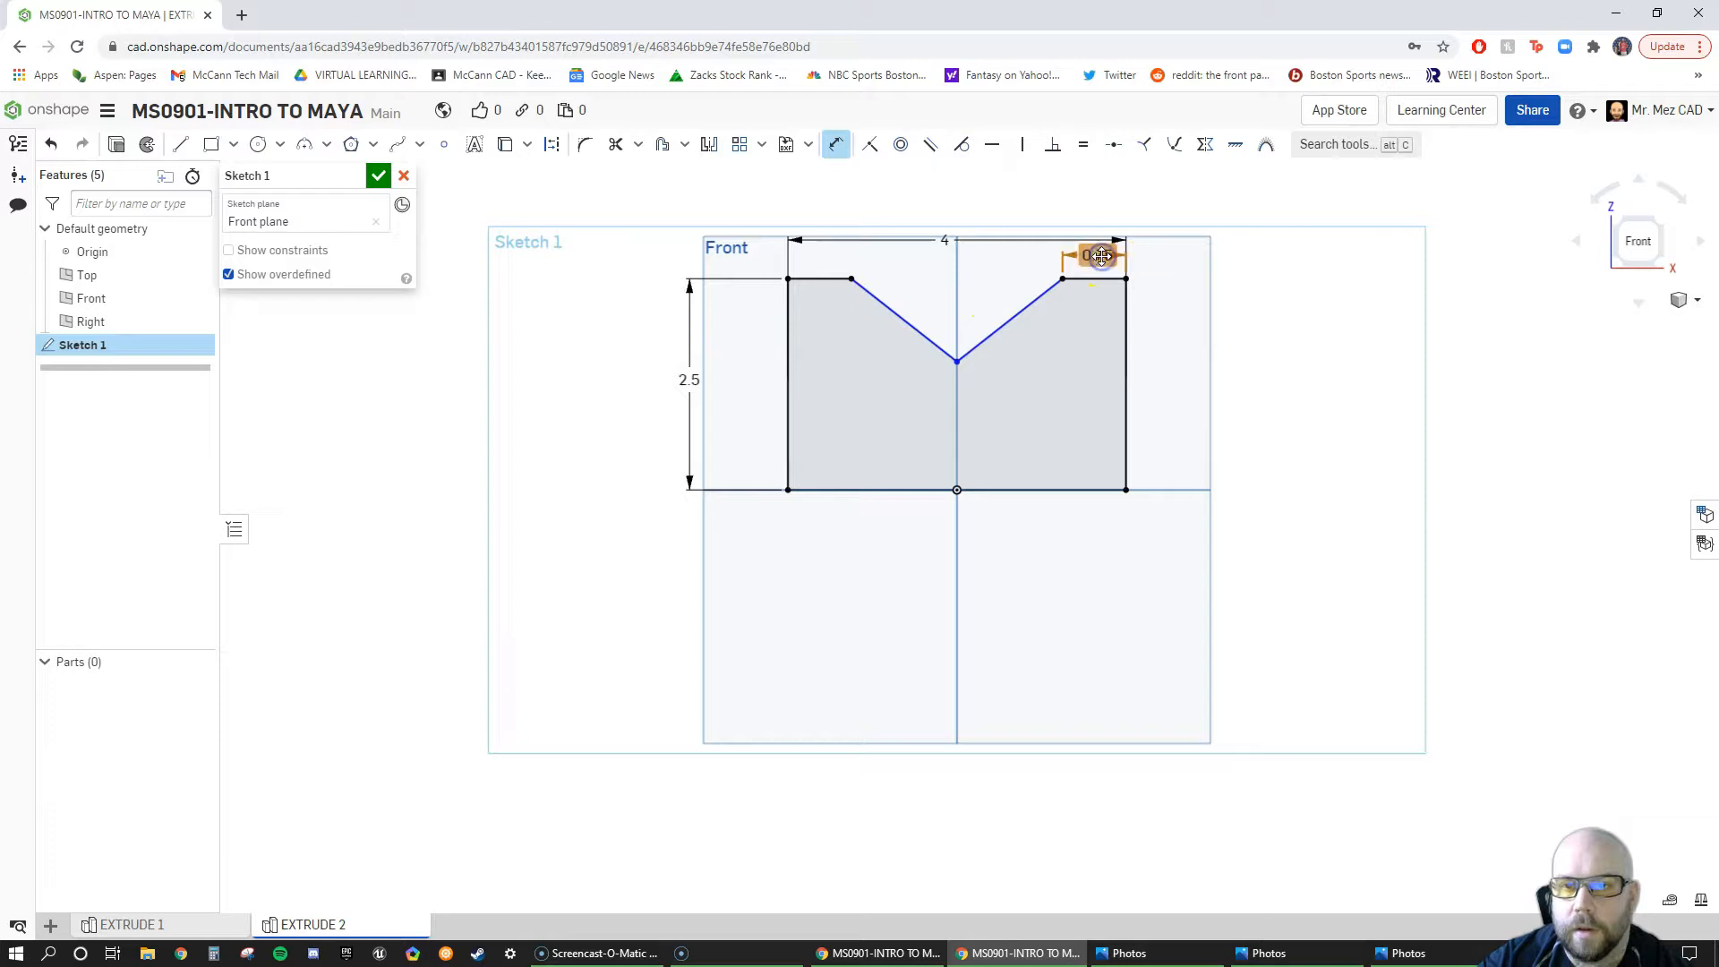
# Step: Move the 4 in width dimension higher and replace the right upper edge's length dimension with a 0.75 in one on the left upper edge
pyautogui.moveTo(946, 240); pyautogui.dragTo(953, 200)
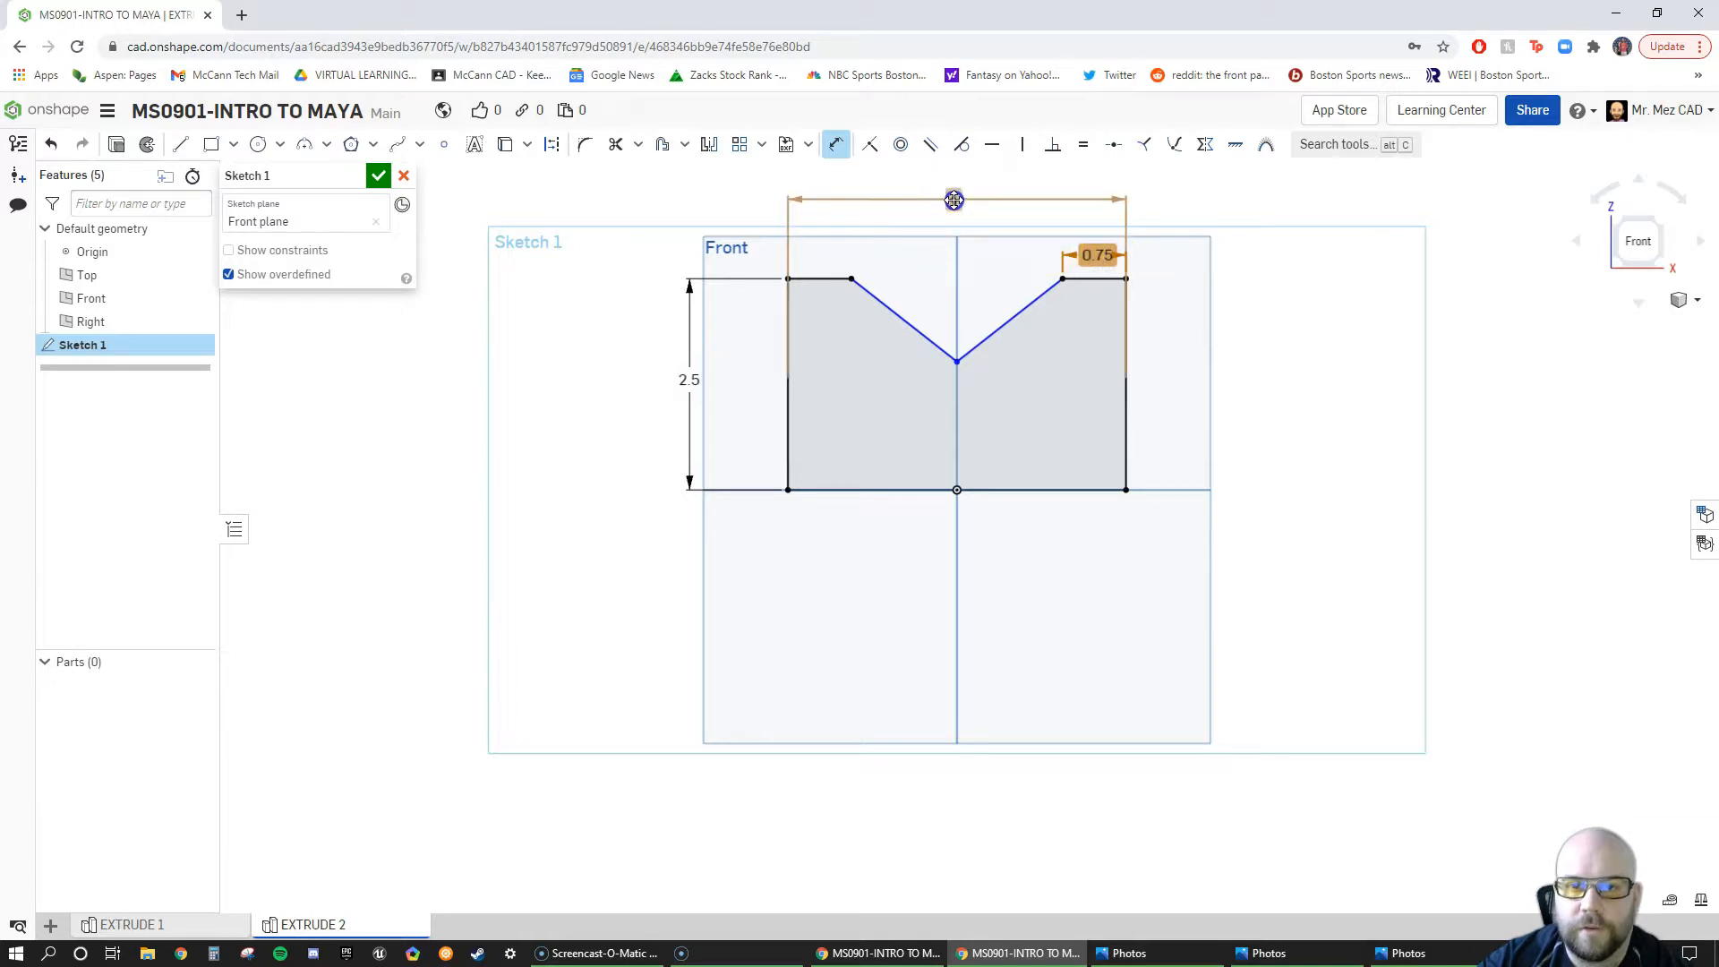
pyautogui.click(1093, 256)
pyautogui.press('Delete')
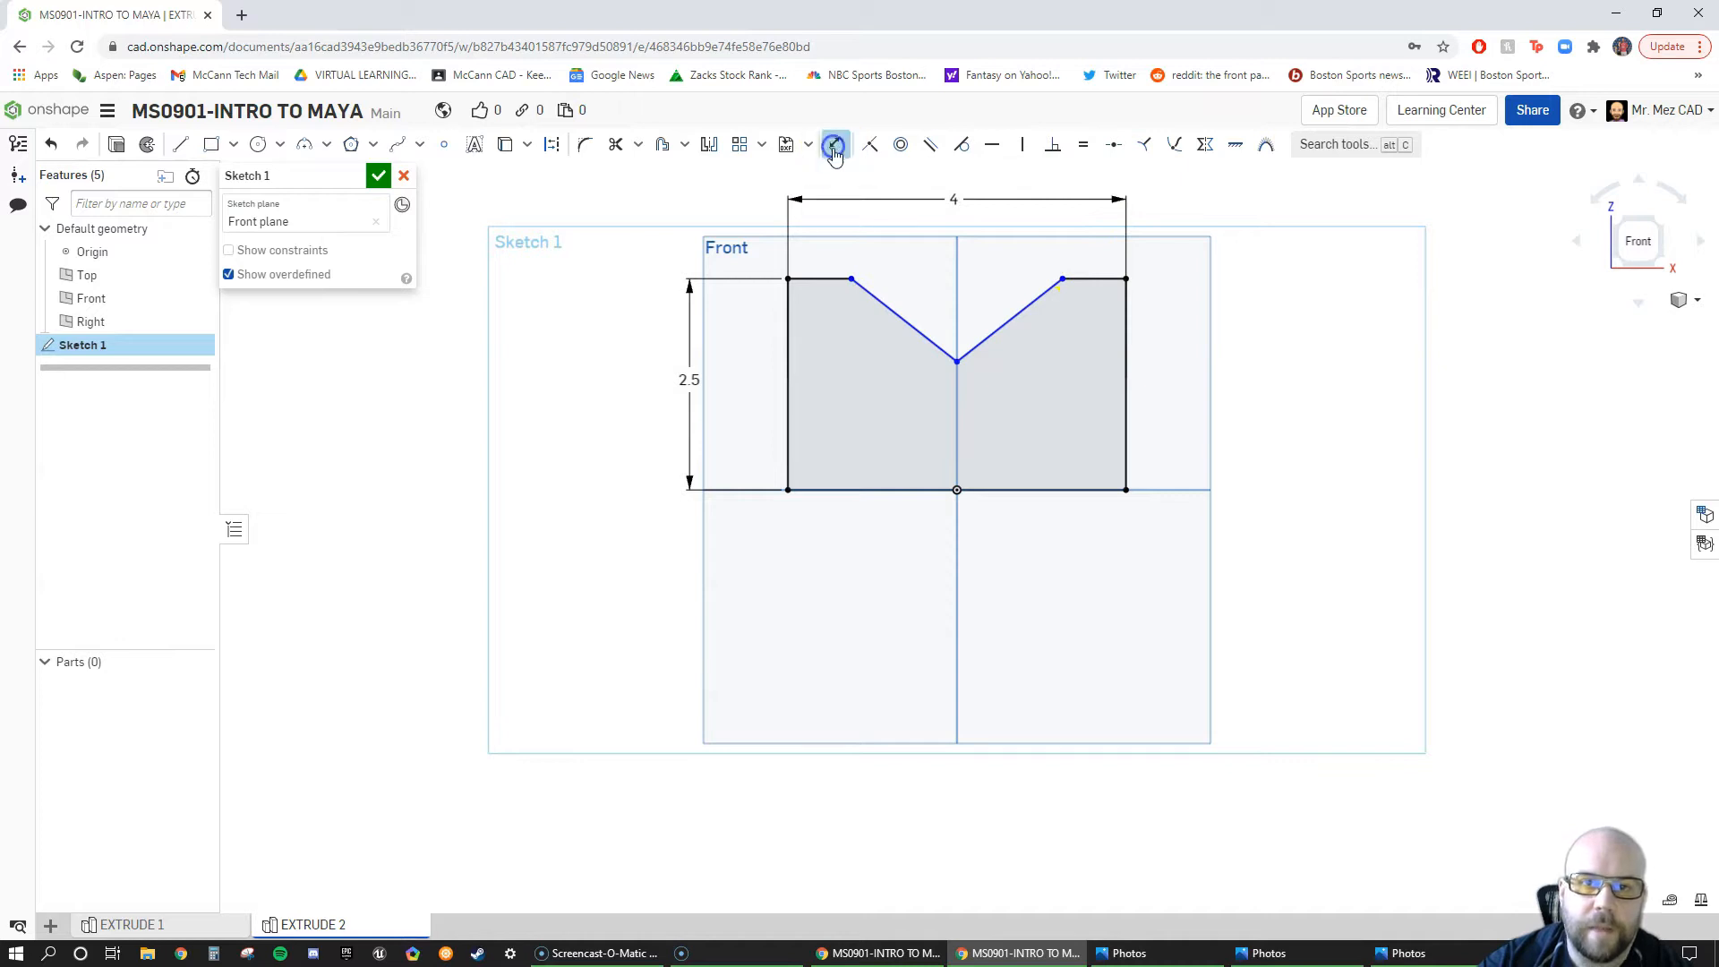
pyautogui.click(833, 146)
pyautogui.click(817, 279)
pyautogui.click(858, 236)
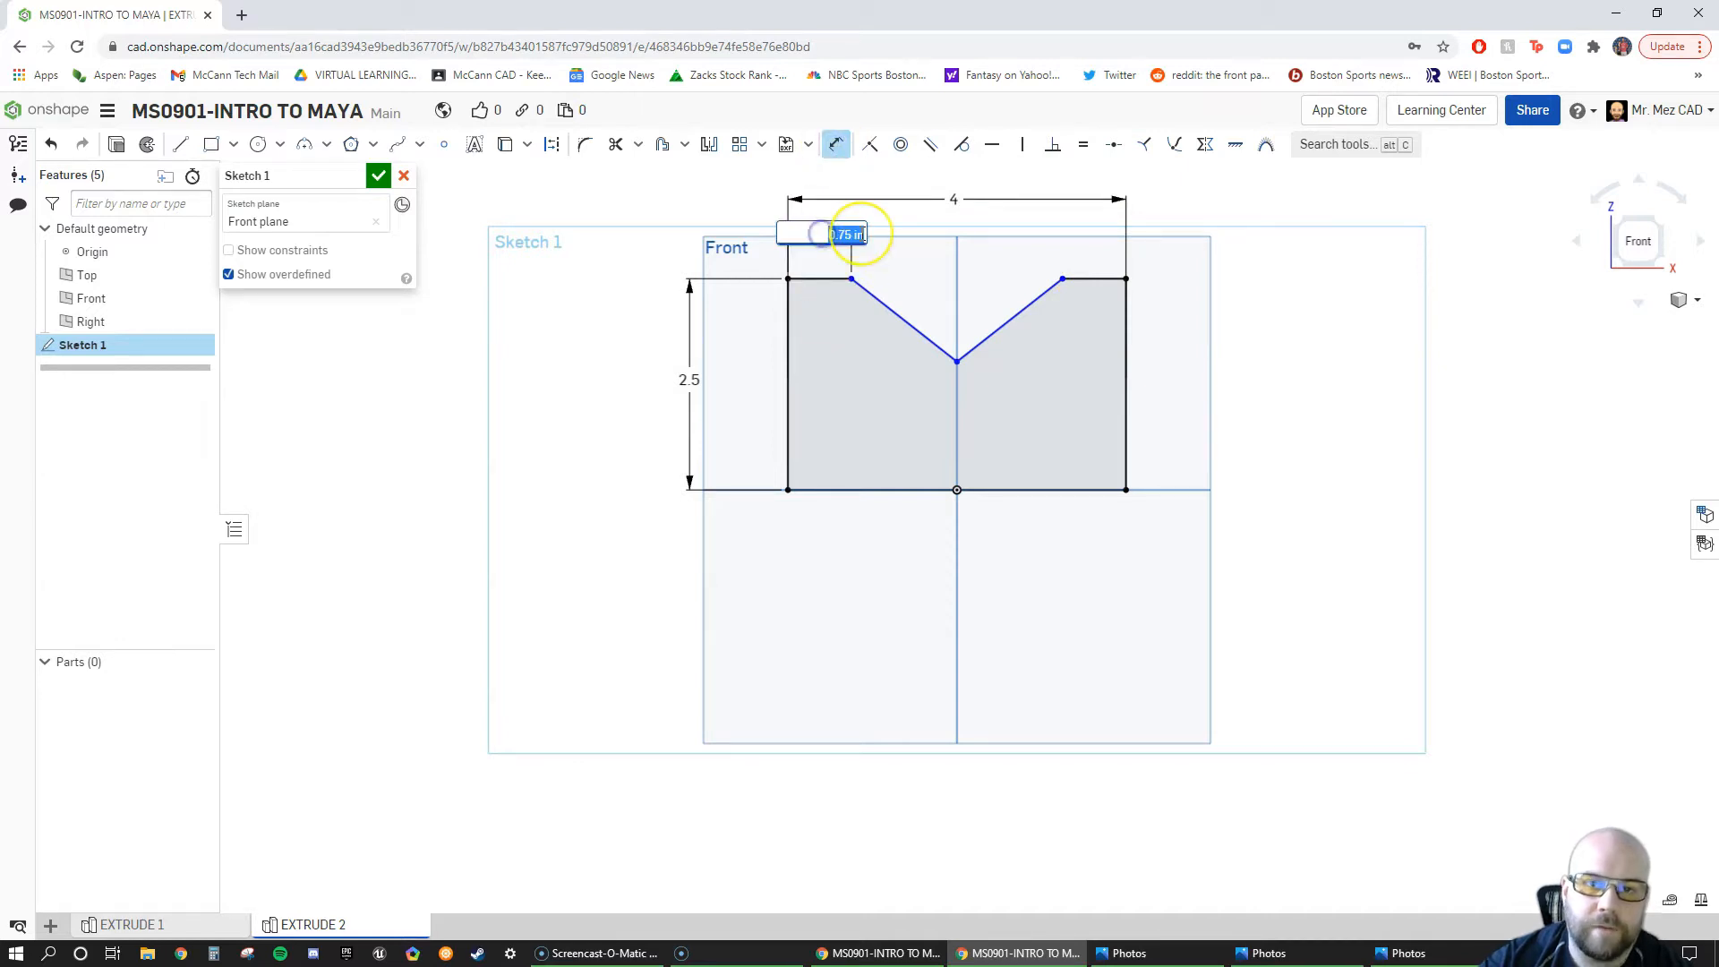
pyautogui.press('Return')
pyautogui.click(1673, 280)
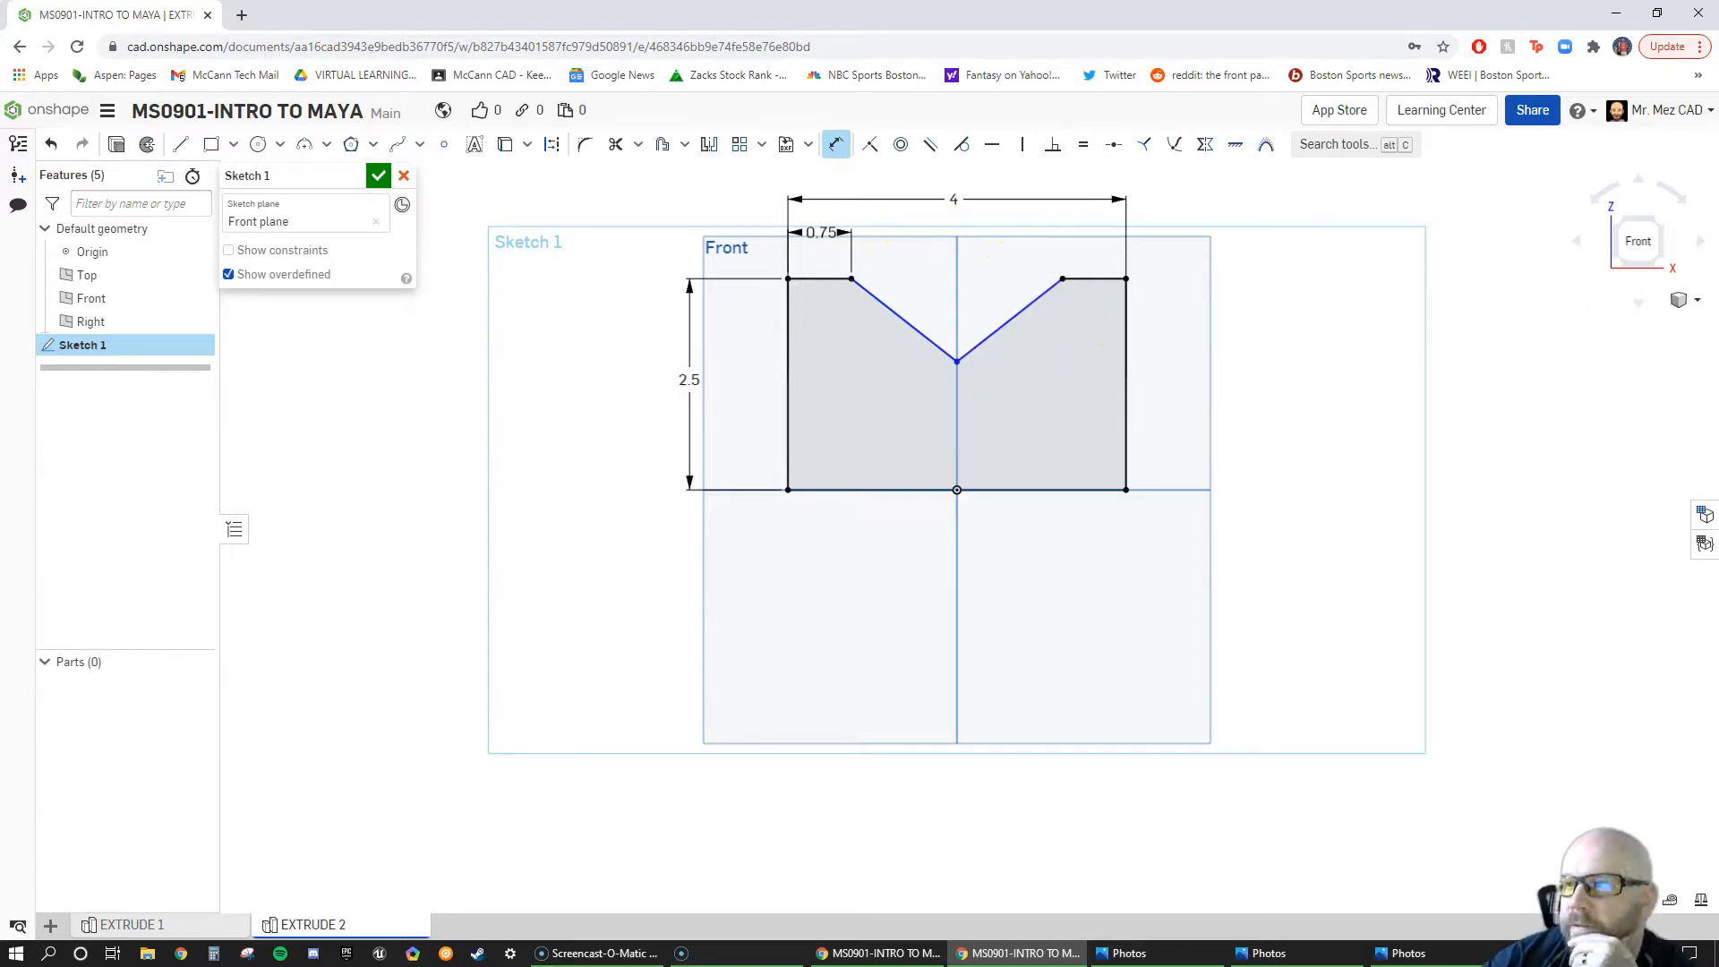
# Step: Check the notch angles on the EXTRUDE 2.PNG reference drawing and return to the sketch
pyautogui.moveTo(1717, 207)
pyautogui.mouseDown()
pyautogui.moveTo(594, 164)
pyautogui.moveTo(690, 5)
pyautogui.moveTo(707, 7)
pyautogui.mouseUp()
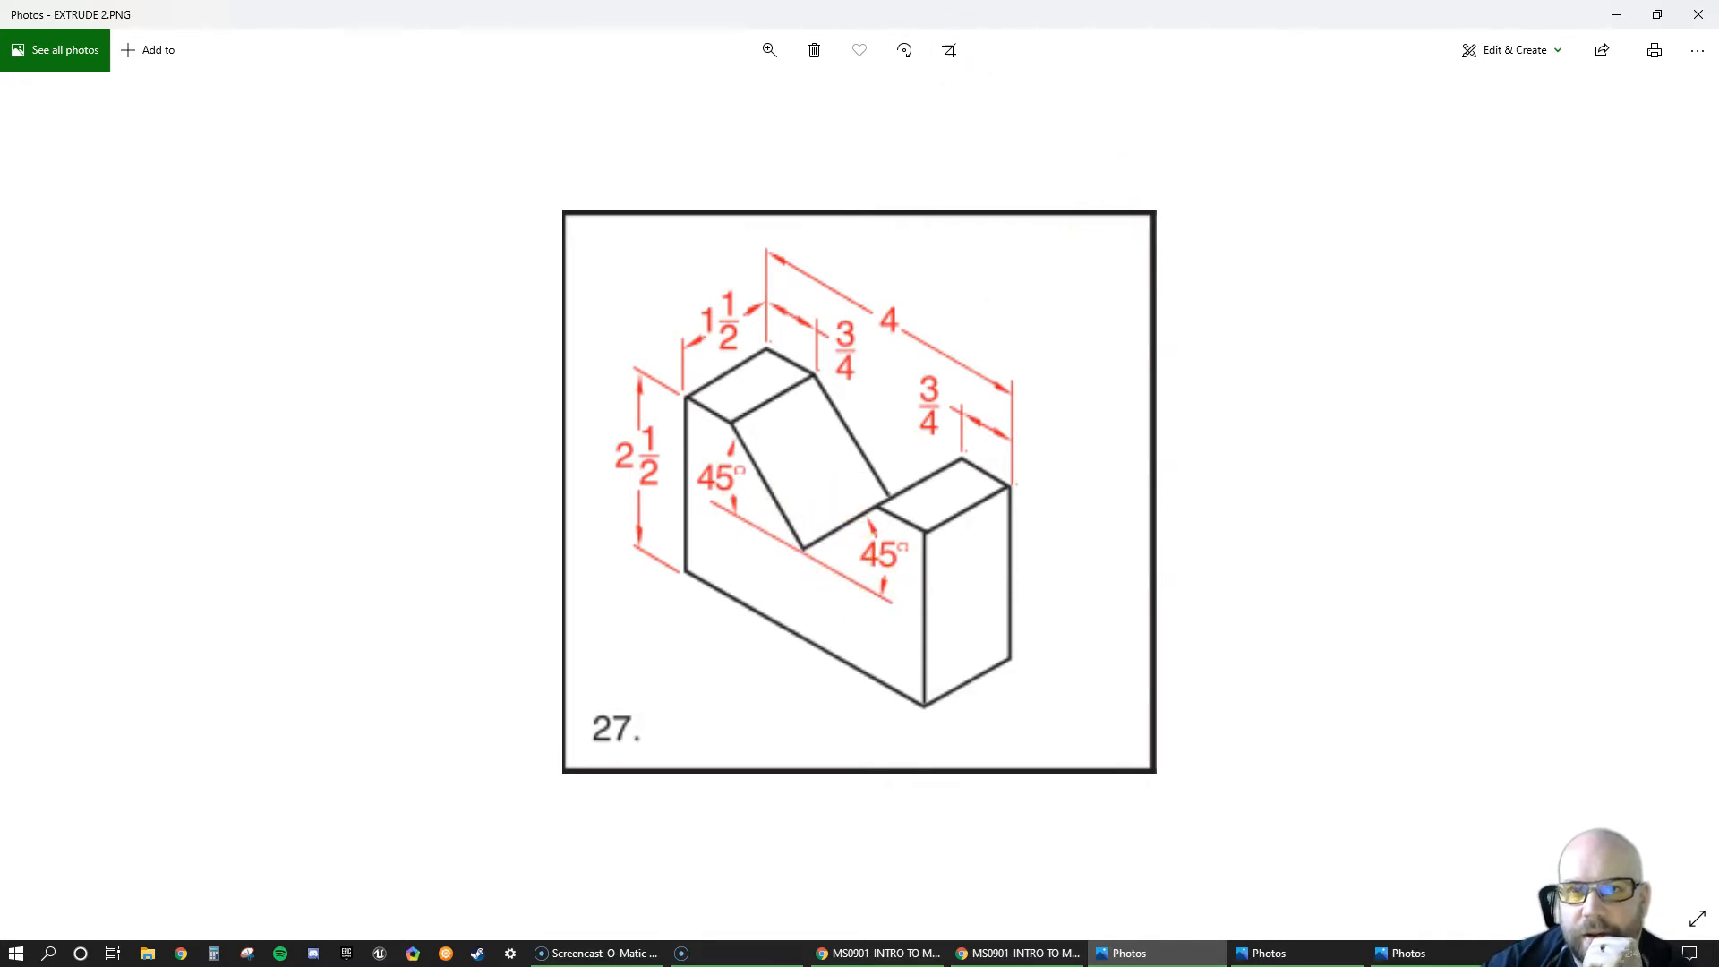
pyautogui.moveTo(978, 11)
pyautogui.mouseDown()
pyautogui.moveTo(1295, 186)
pyautogui.moveTo(1718, 296)
pyautogui.moveTo(1718, 403)
pyautogui.mouseUp()
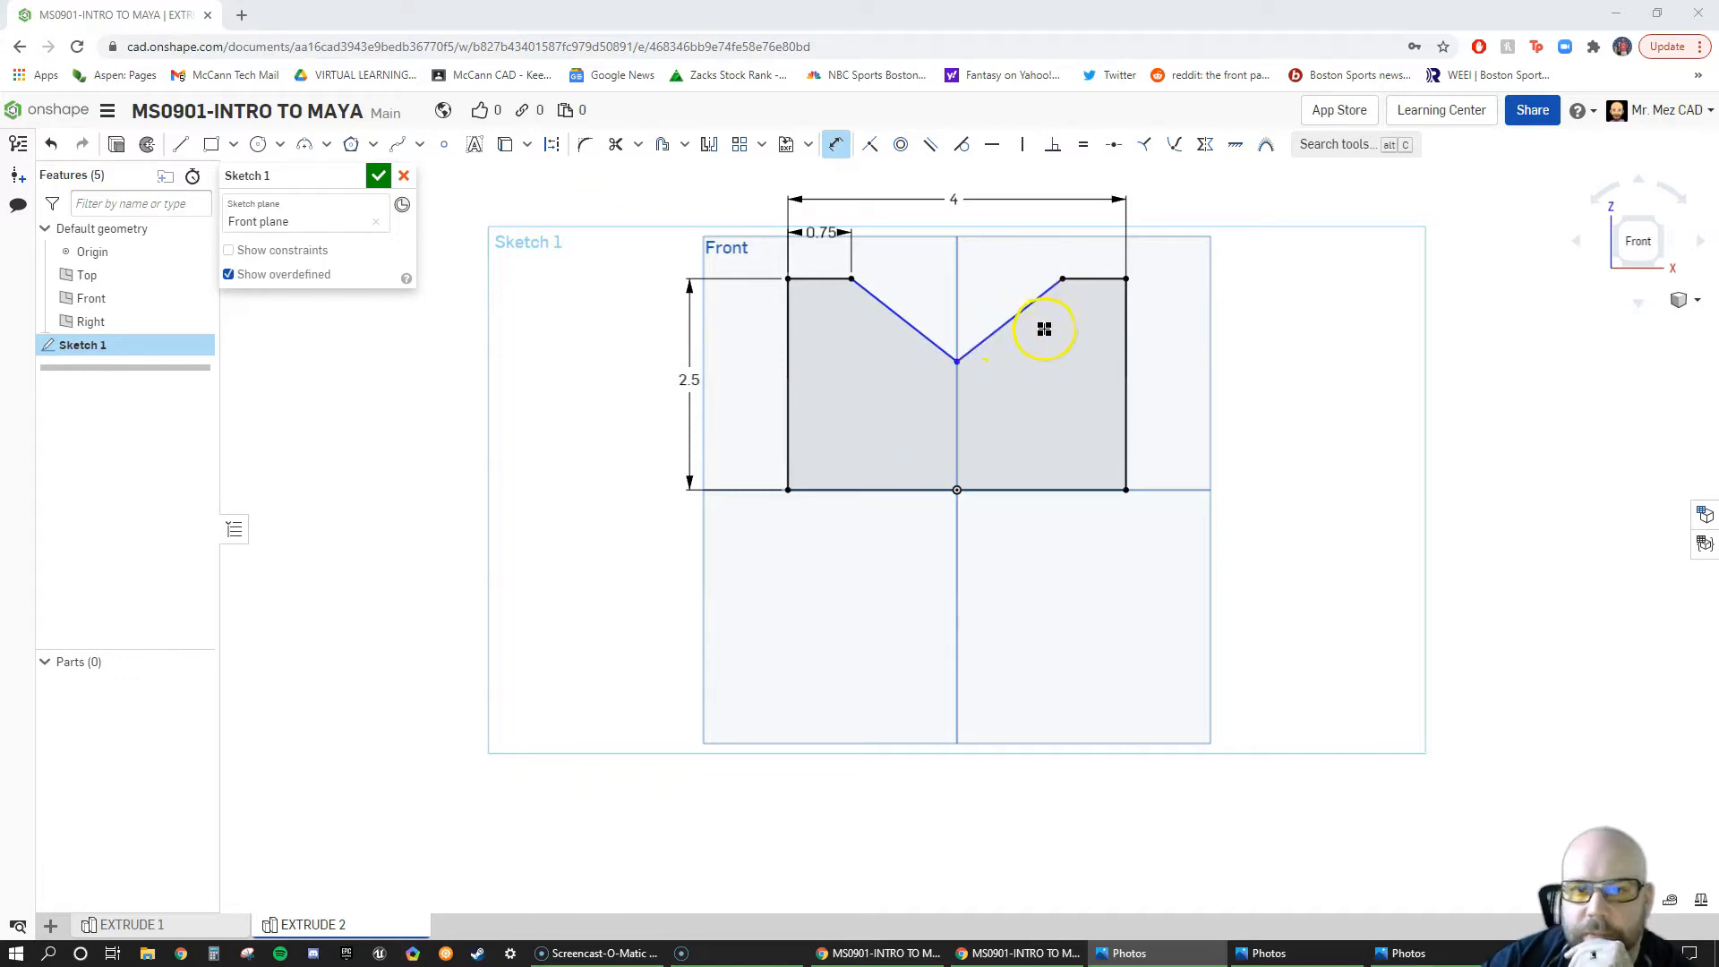
pyautogui.click(987, 343)
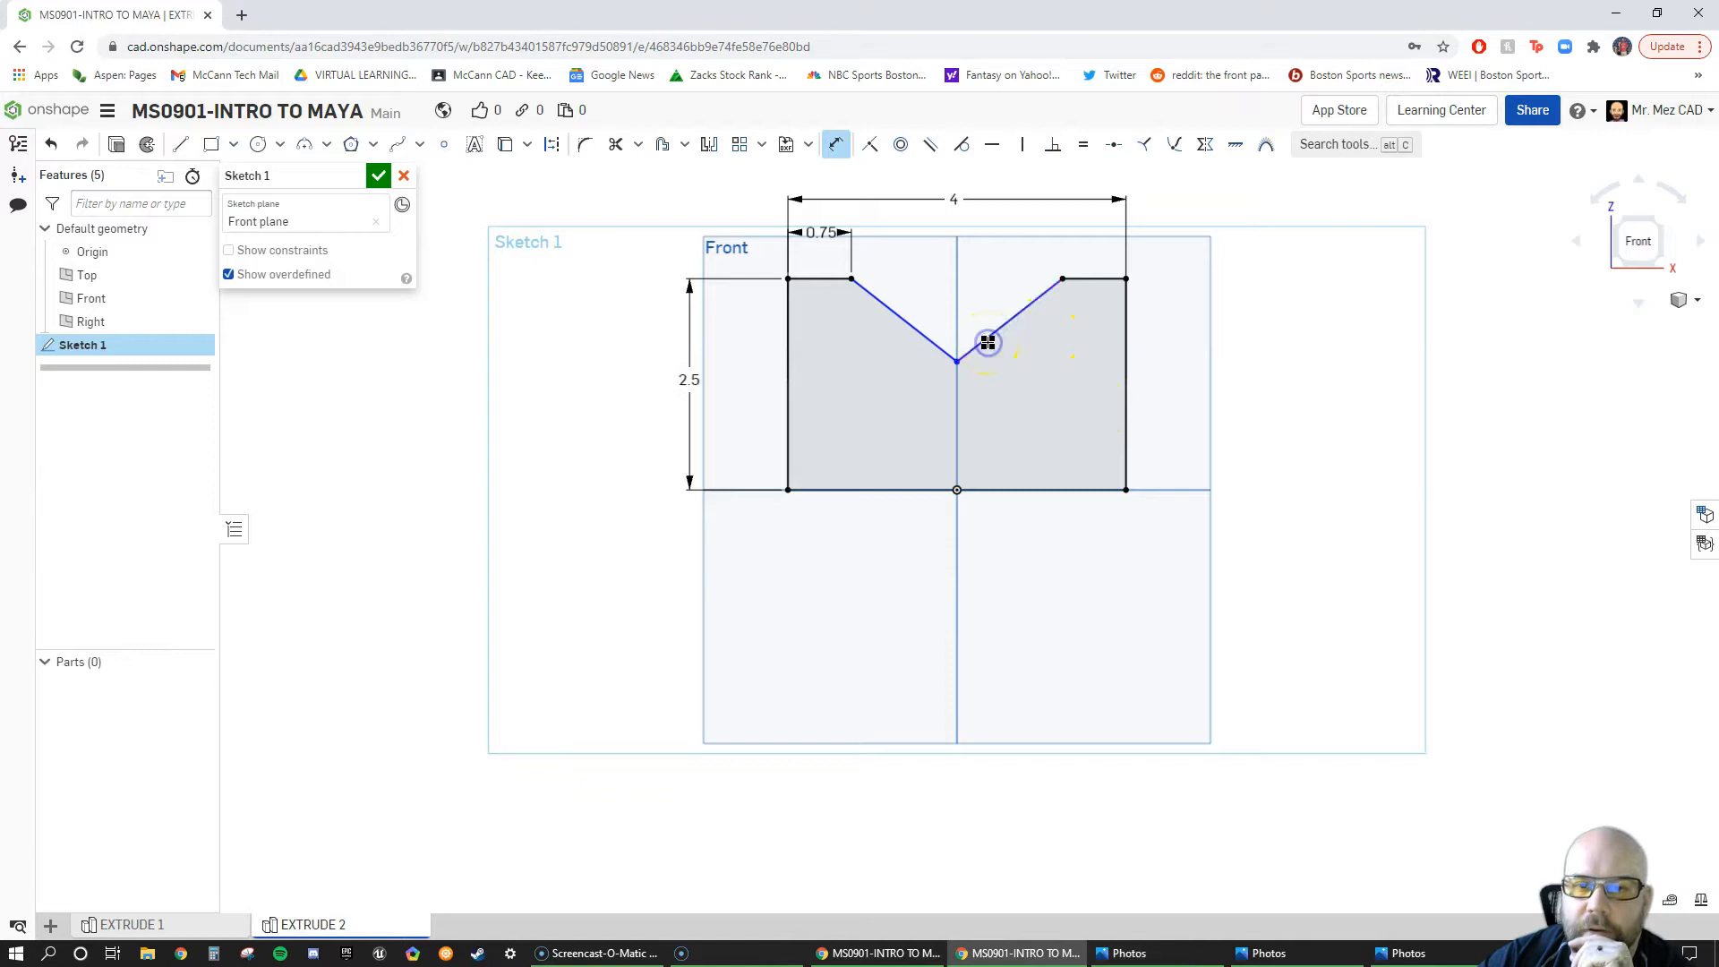
pyautogui.click(1039, 488)
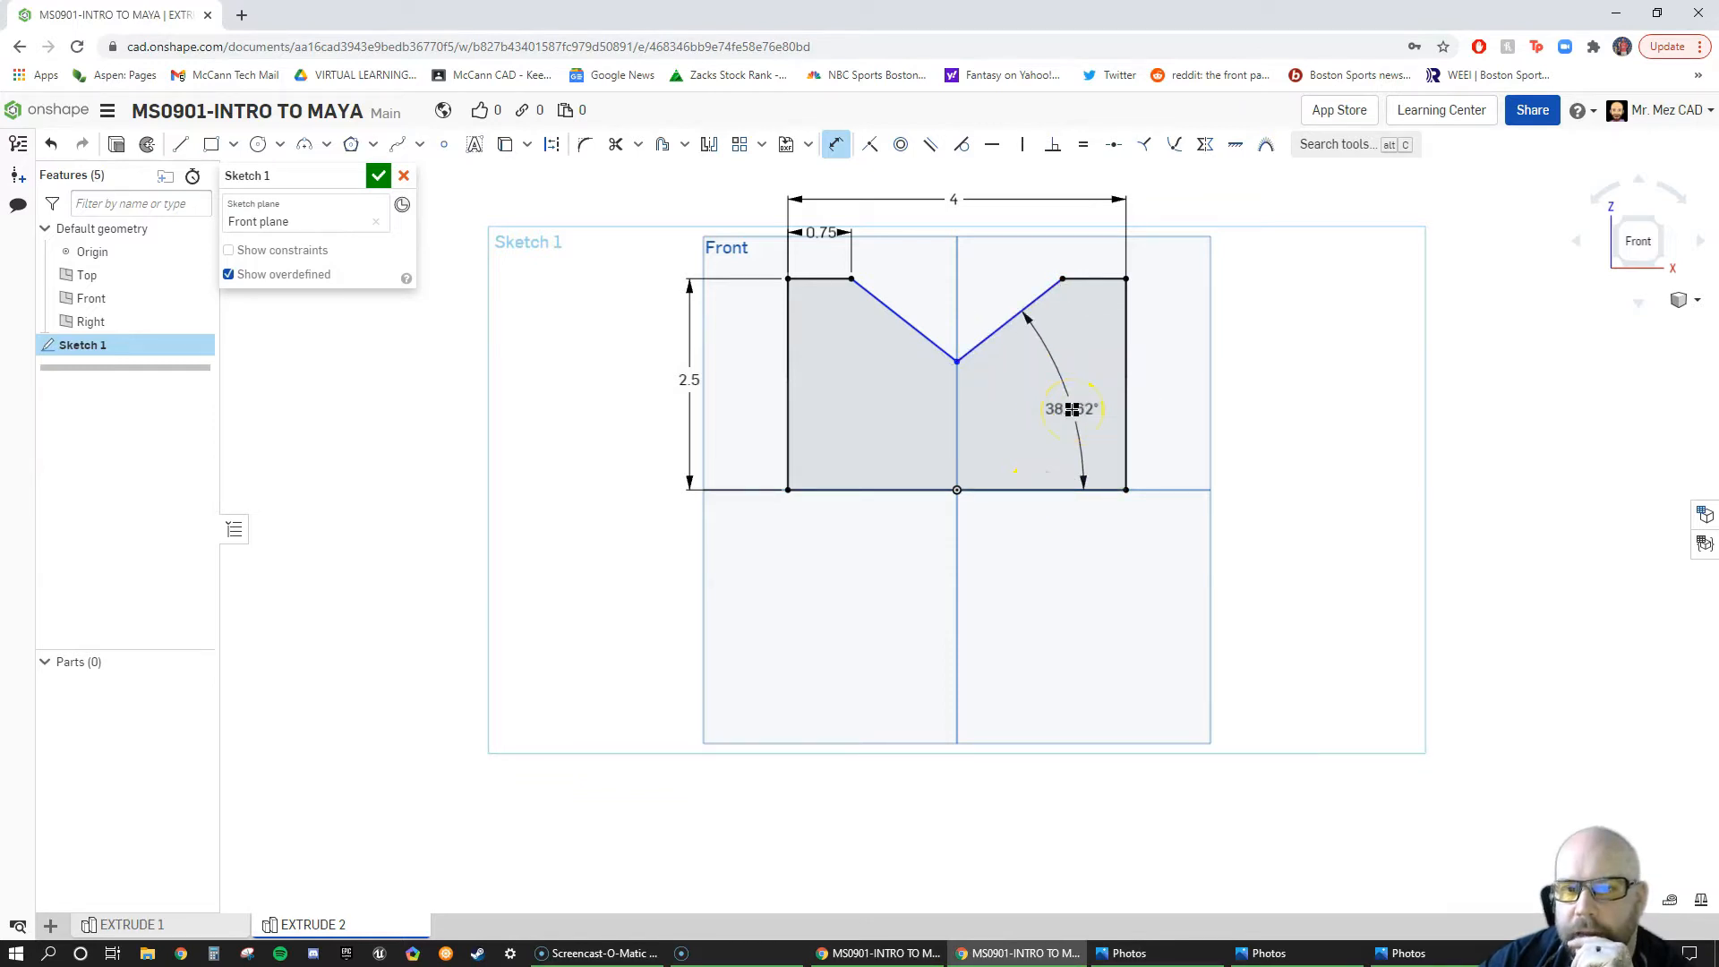
pyautogui.press('Escape')
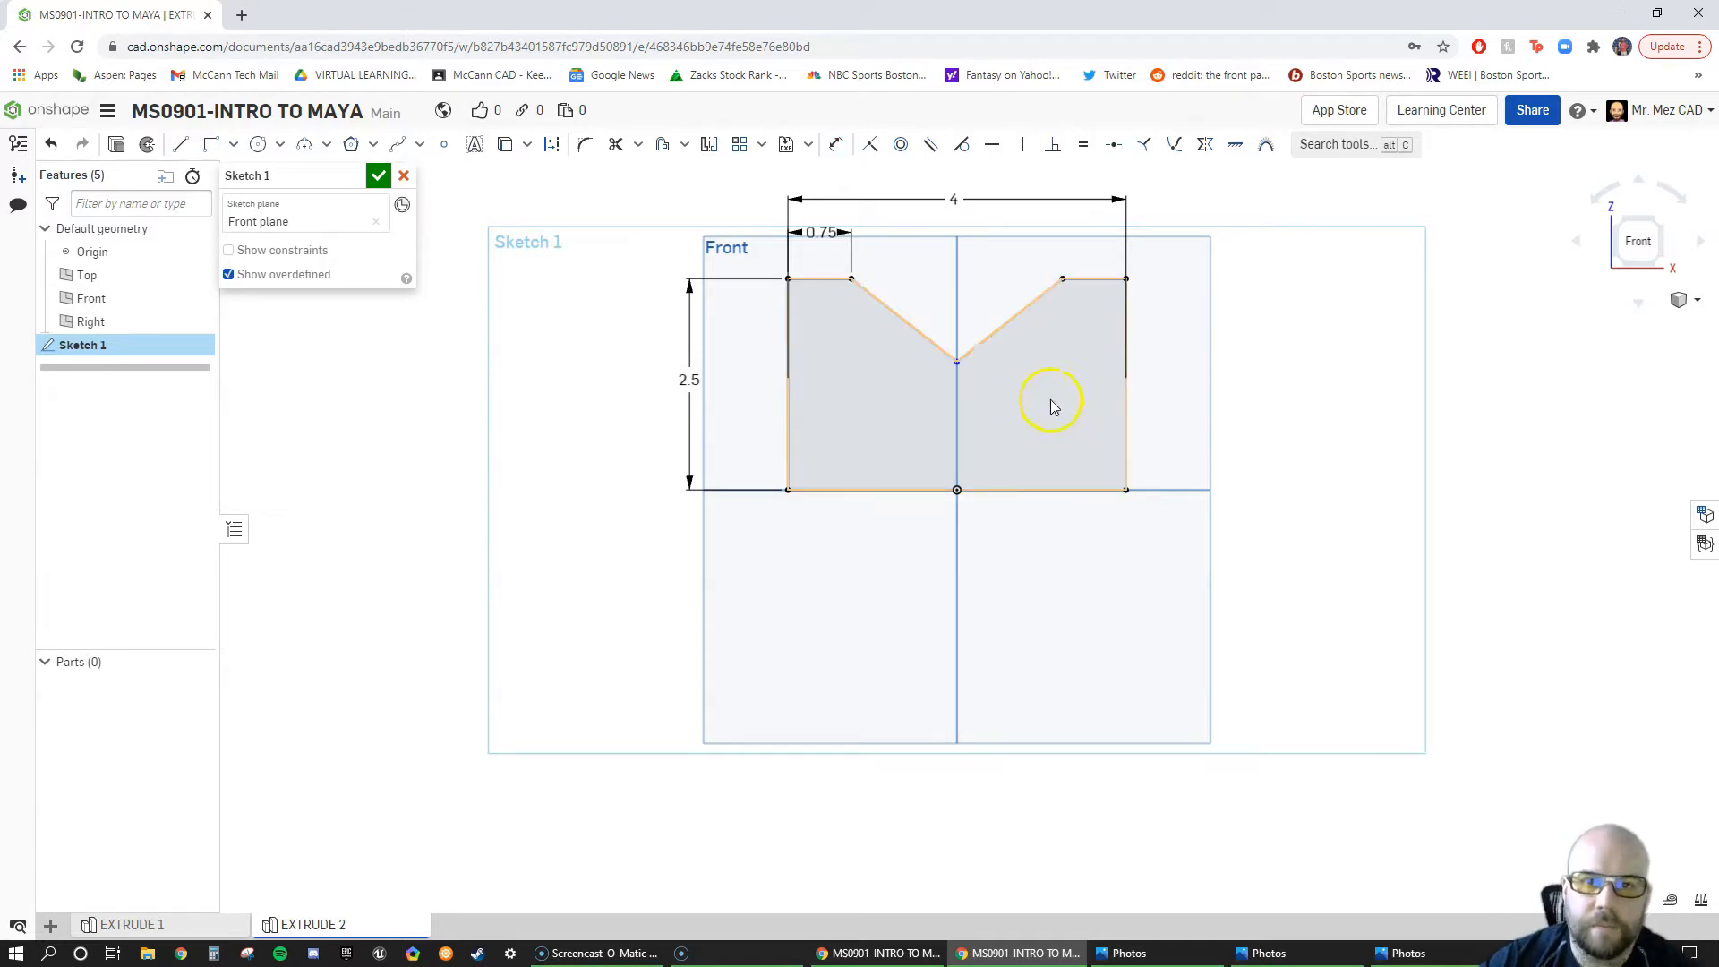
# Step: Dimension the angle between the notch's right slanted edge and the short upper right edge as 45°
pyautogui.click(837, 144)
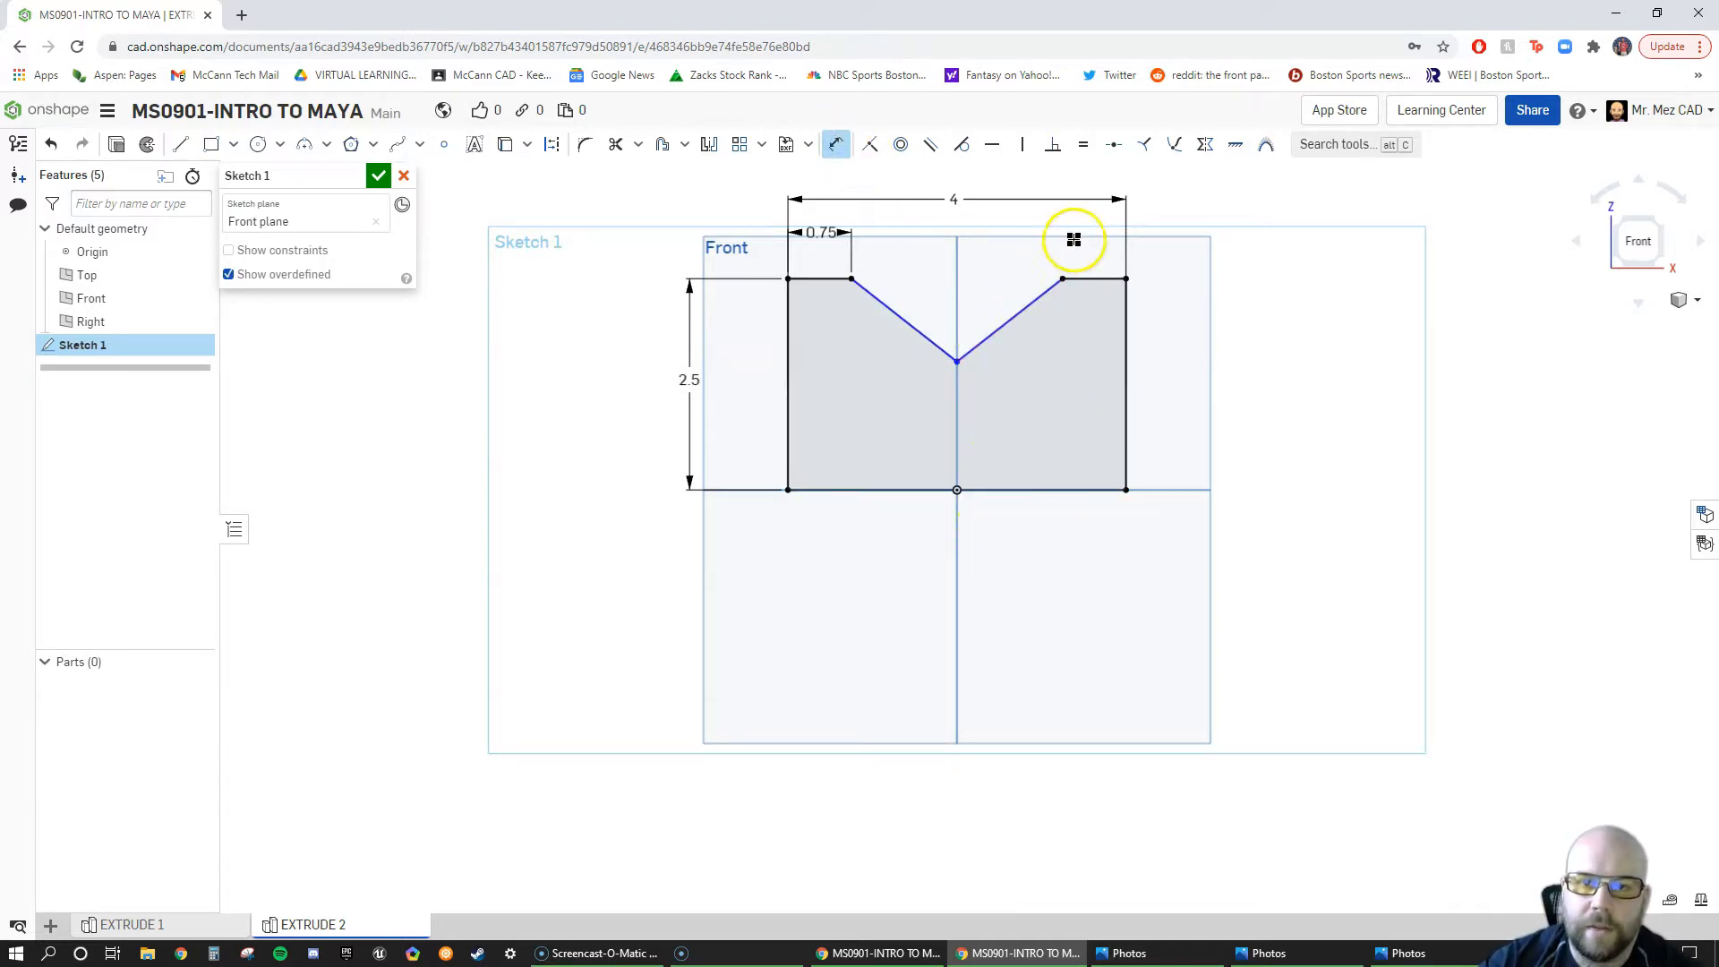
pyautogui.scroll(2, 1085, 229)
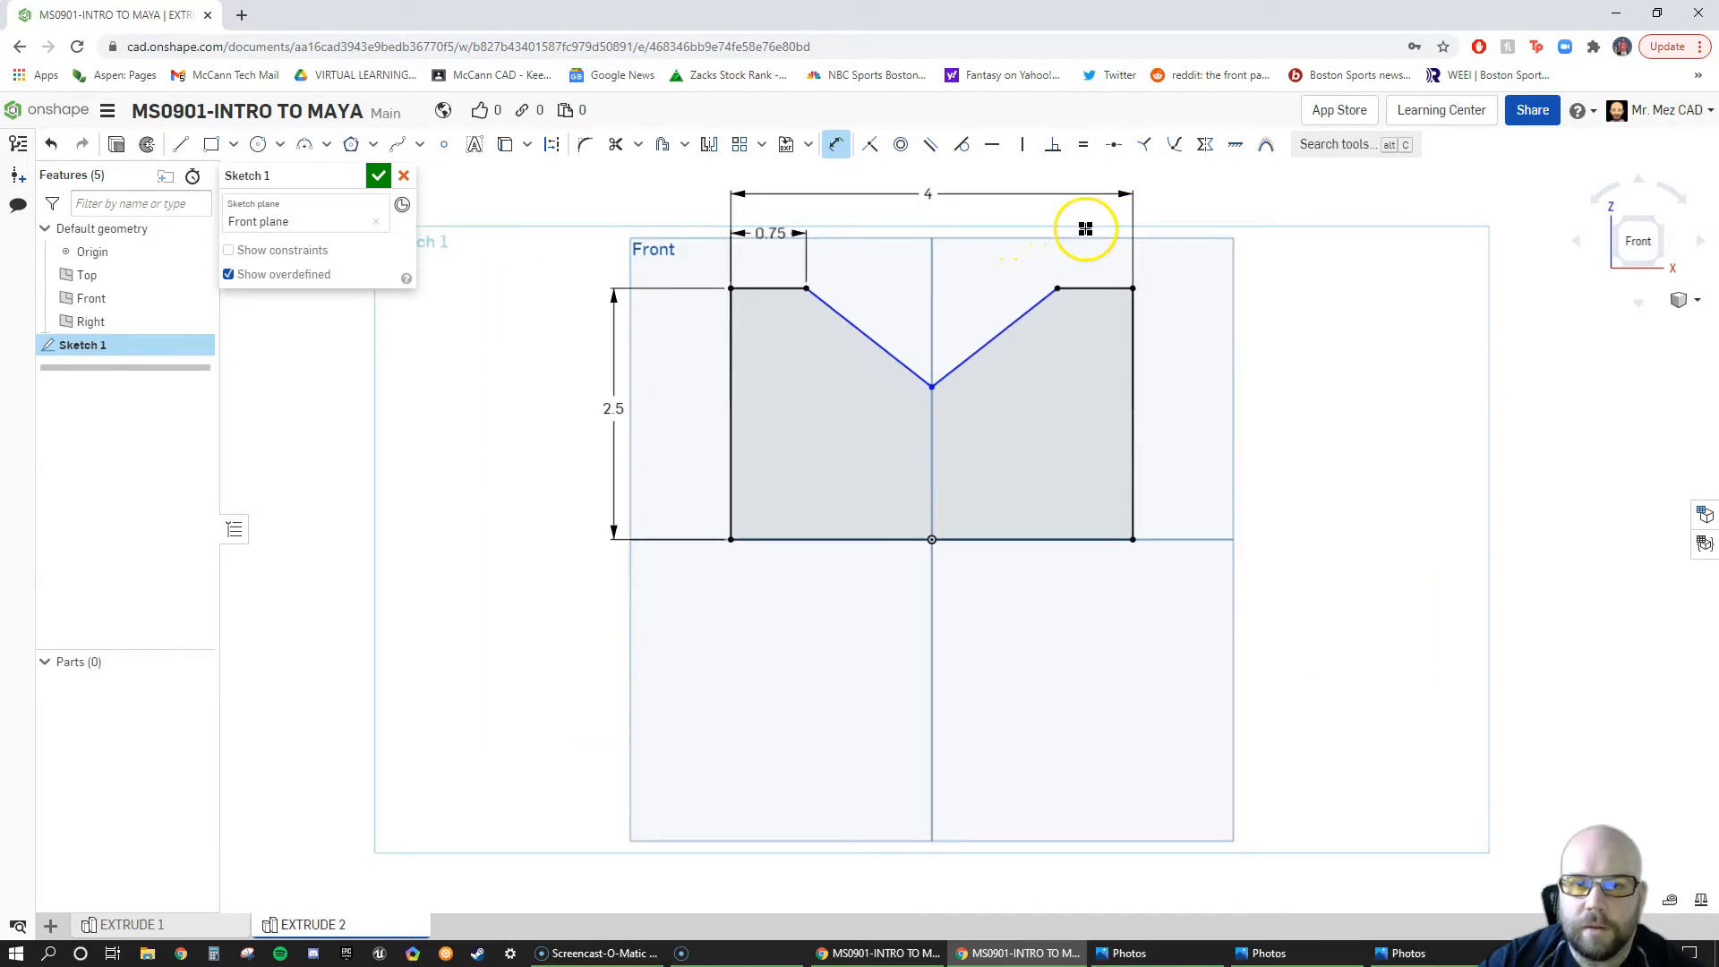
pyautogui.scroll(2, 1085, 229)
pyautogui.click(991, 368)
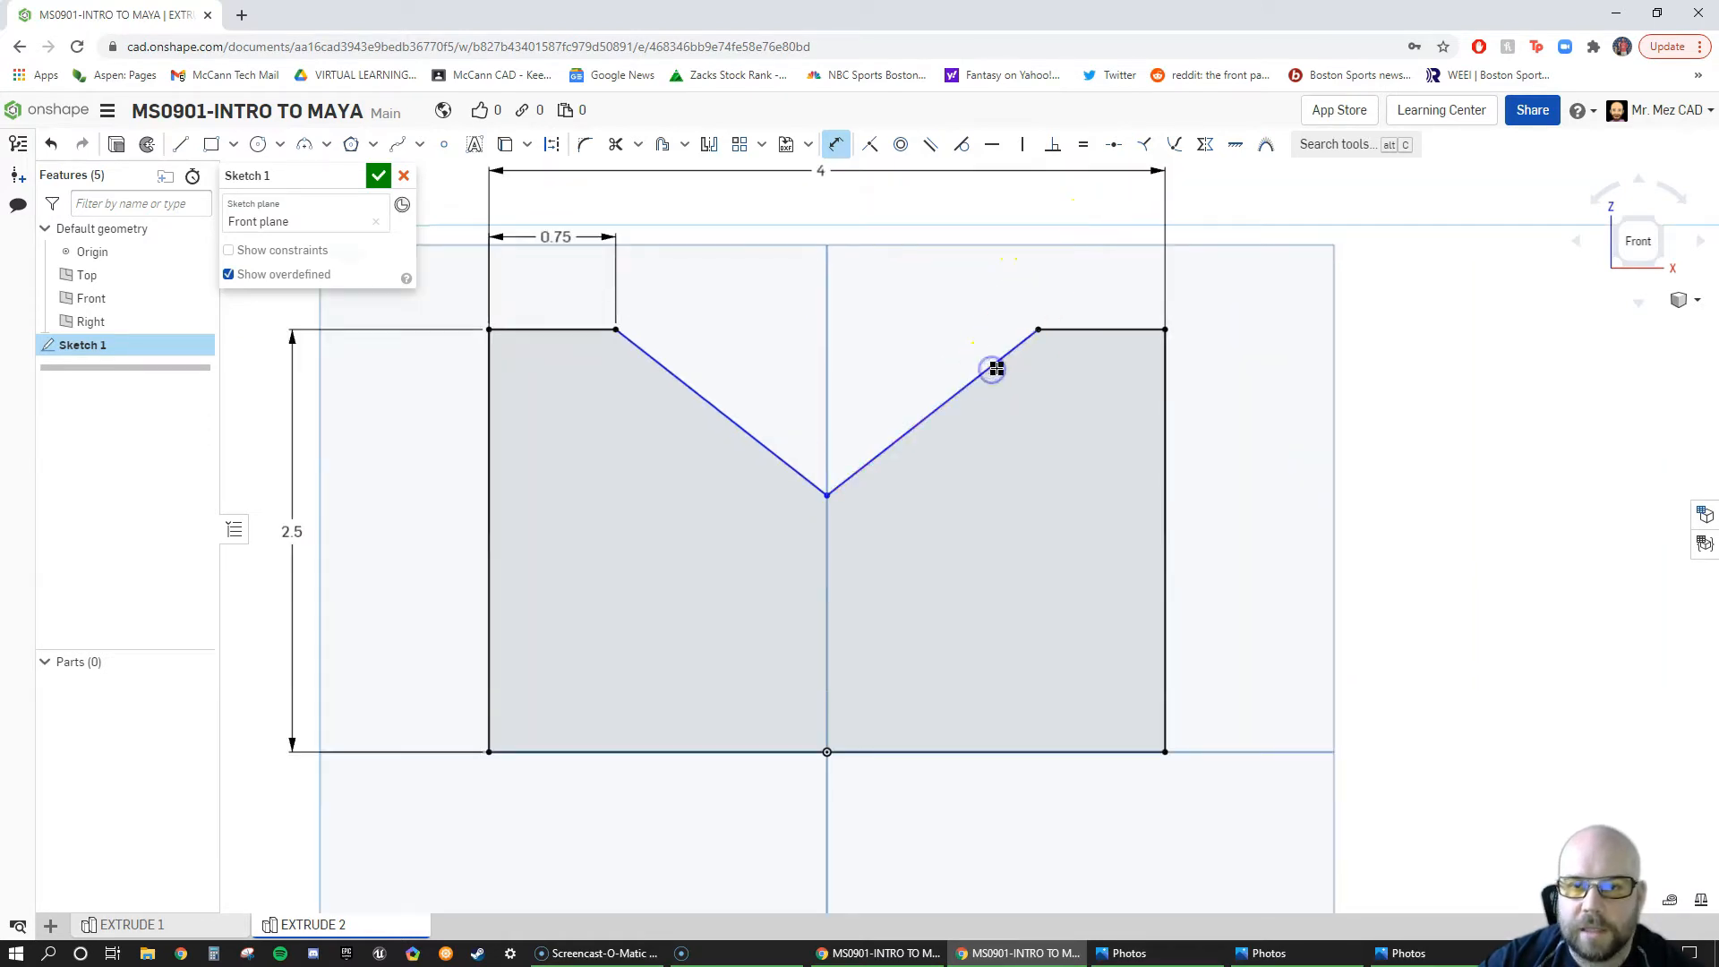
pyautogui.click(1077, 329)
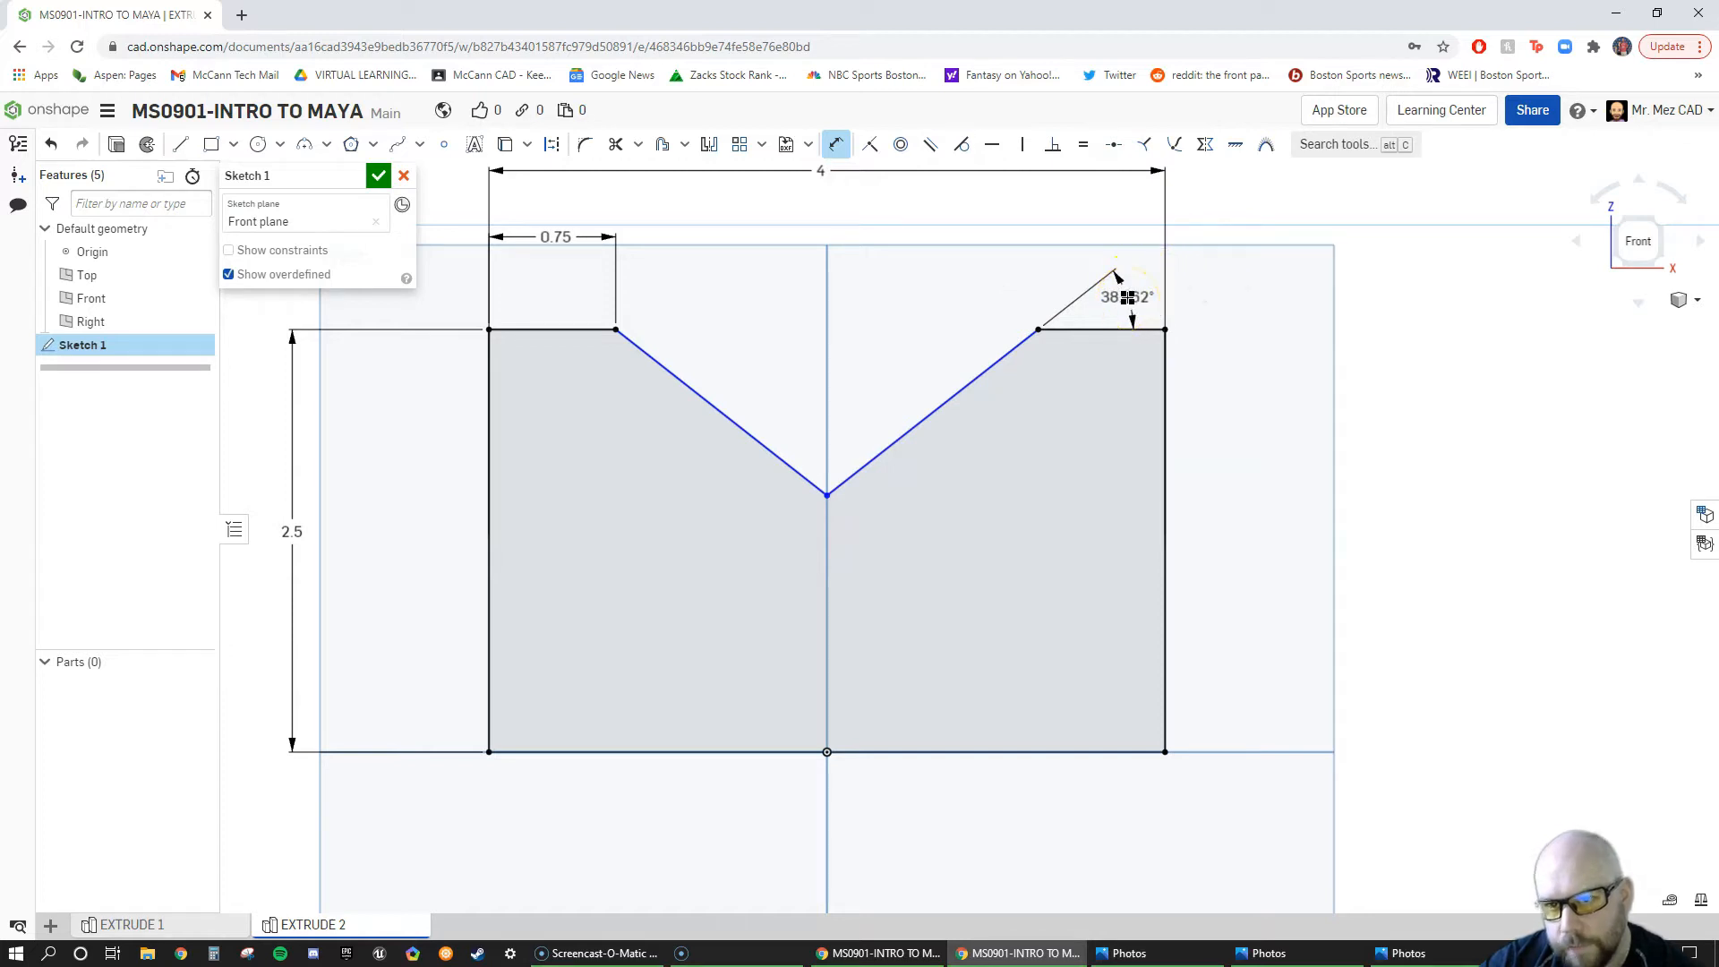
pyautogui.click(1119, 300)
pyautogui.moveTo(1126, 302); pyautogui.dragTo(1251, 259)
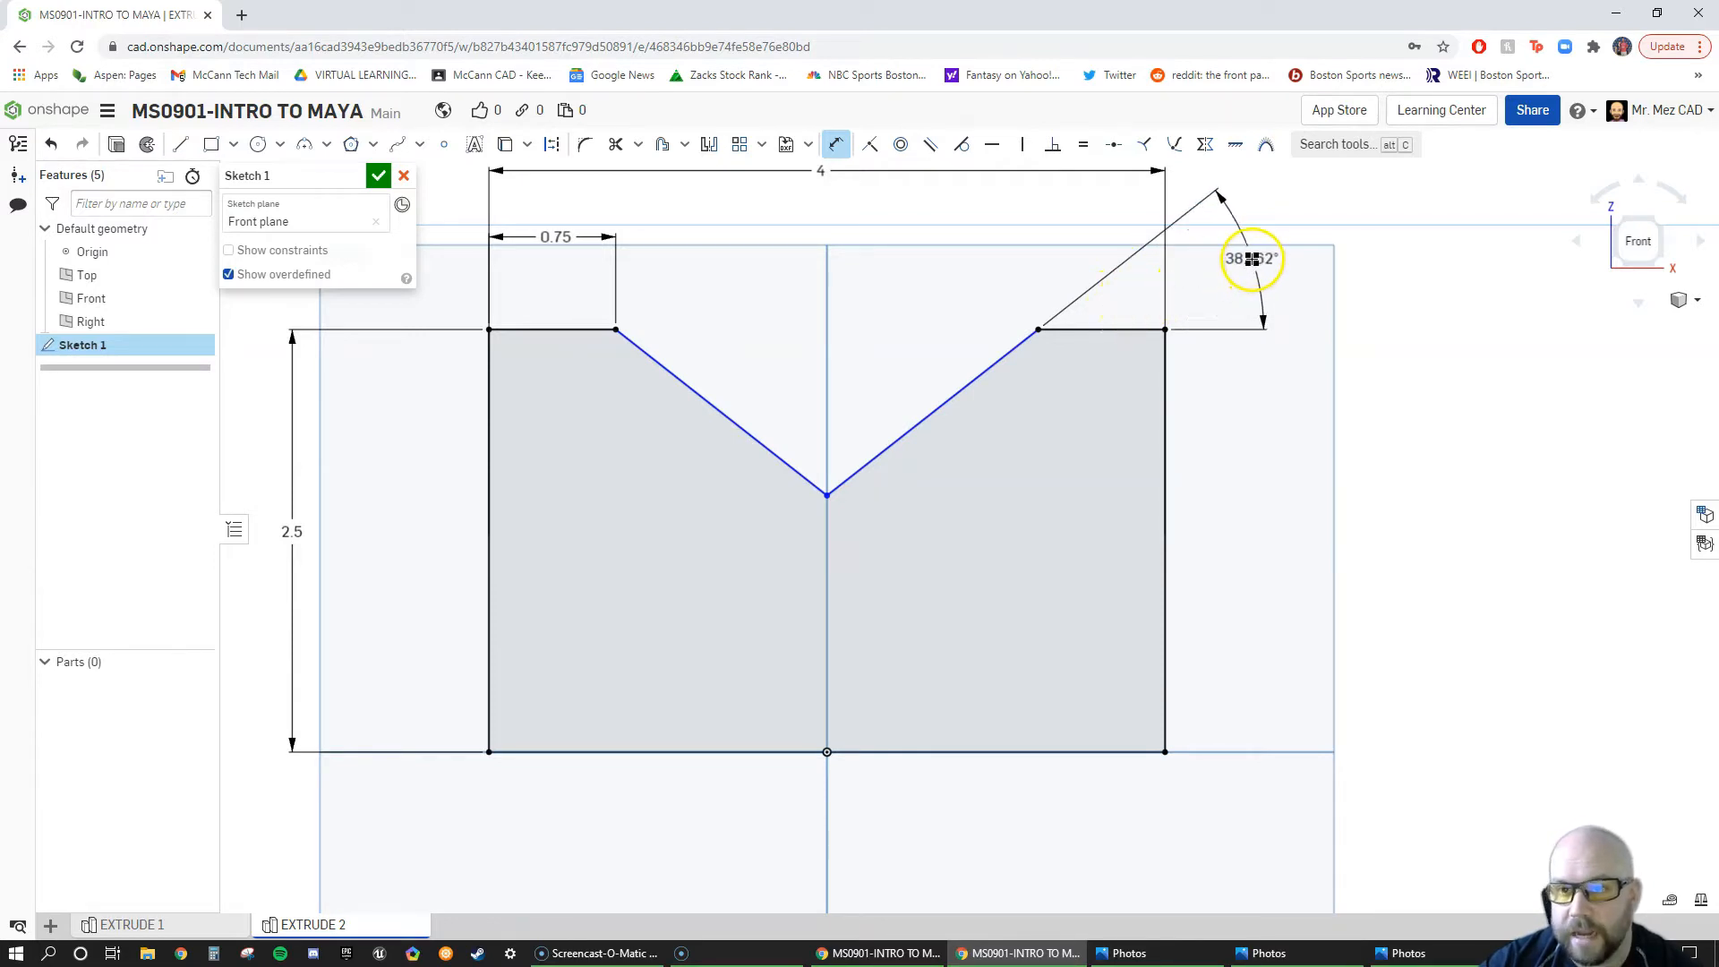
pyautogui.click(1251, 261)
pyautogui.write('45')
pyautogui.press('Return')
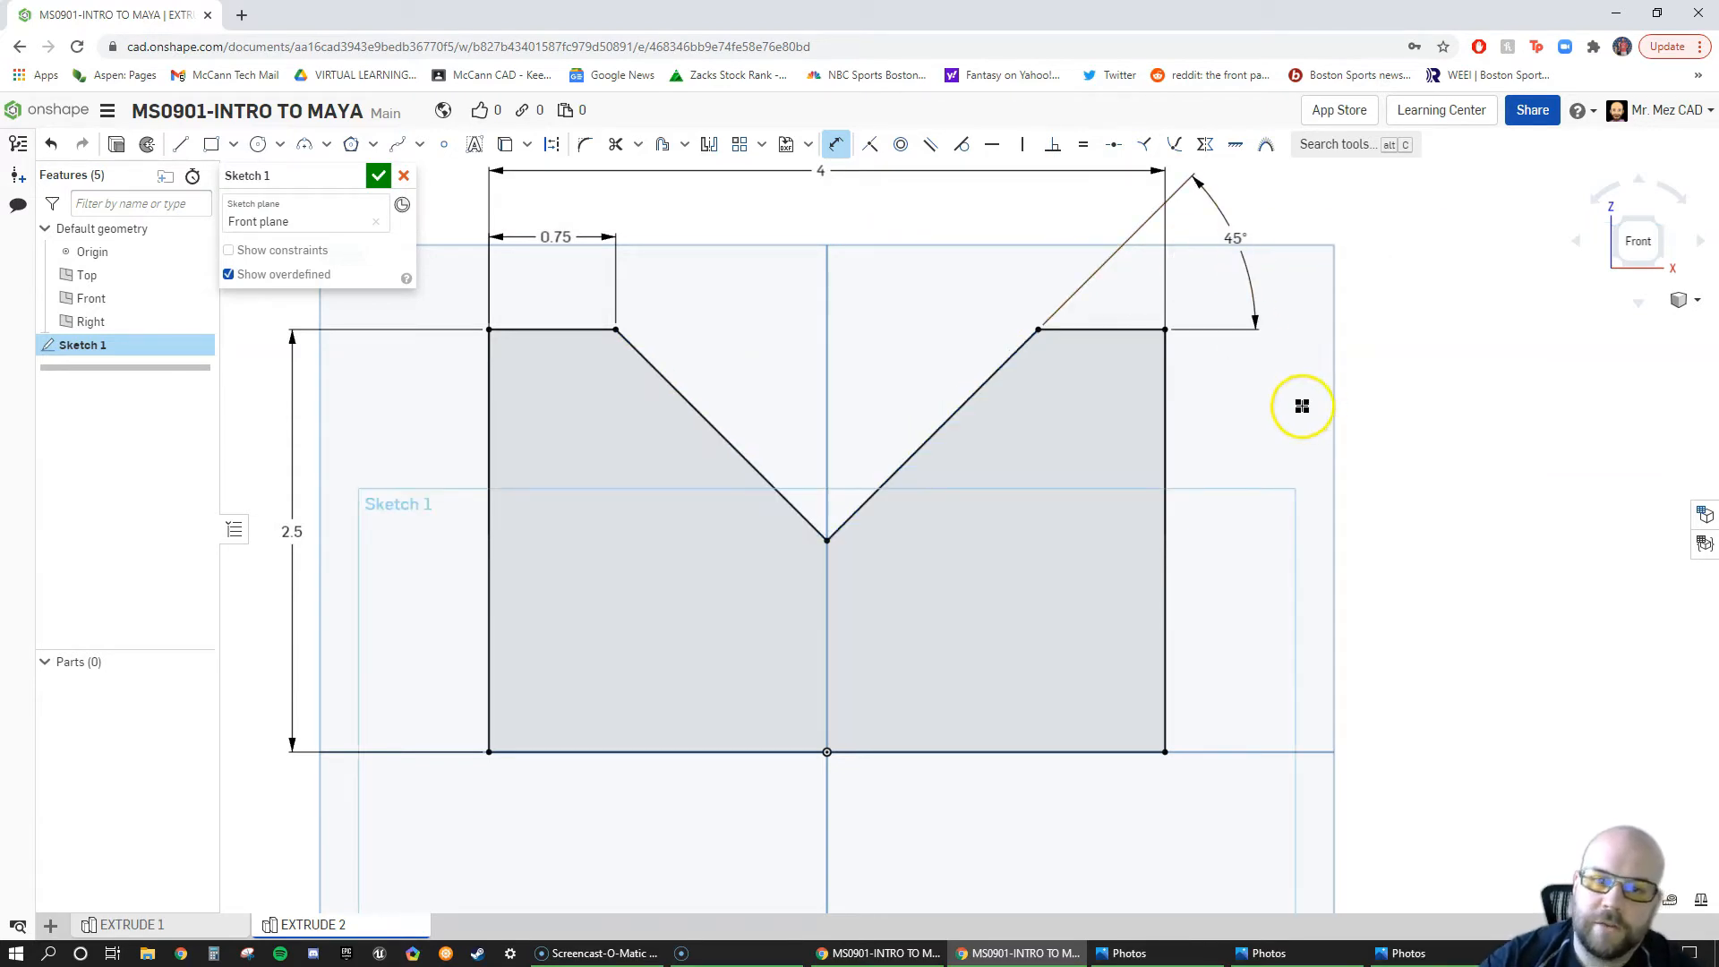
# Step: Delete the 45° angle dimension and draw a horizontal construction line about 1.5 in long rightward from the notch's lowest point
pyautogui.click(1241, 243)
pyautogui.press('Delete')
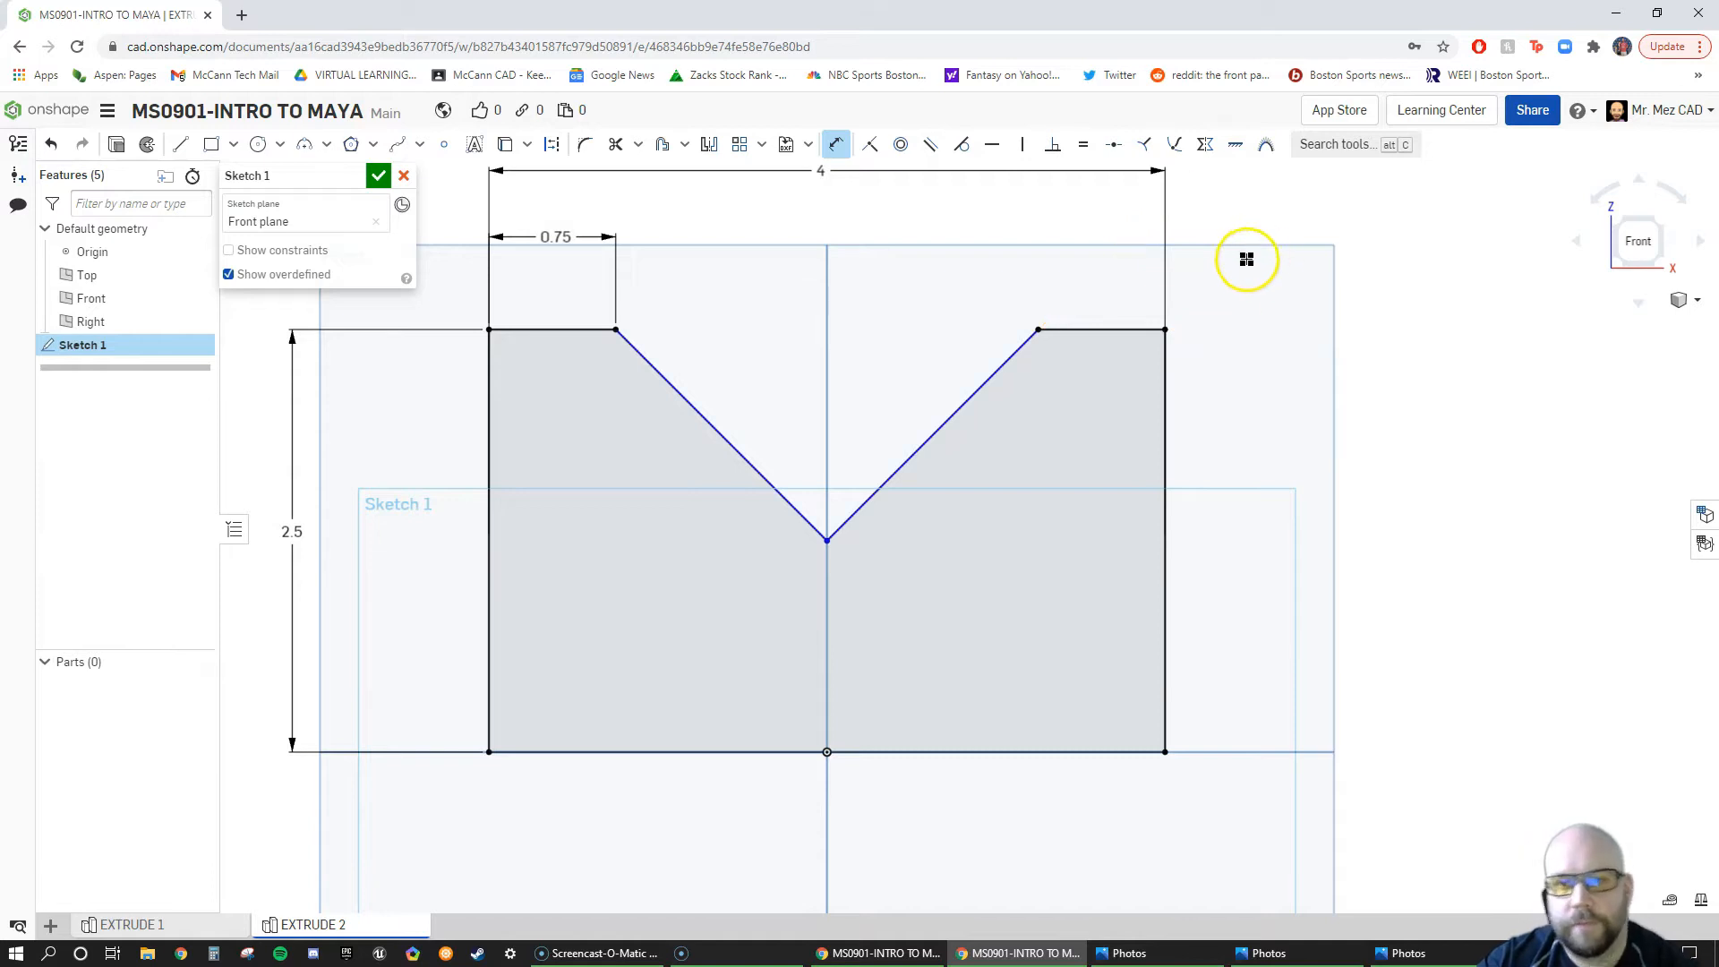
pyautogui.click(540, 153)
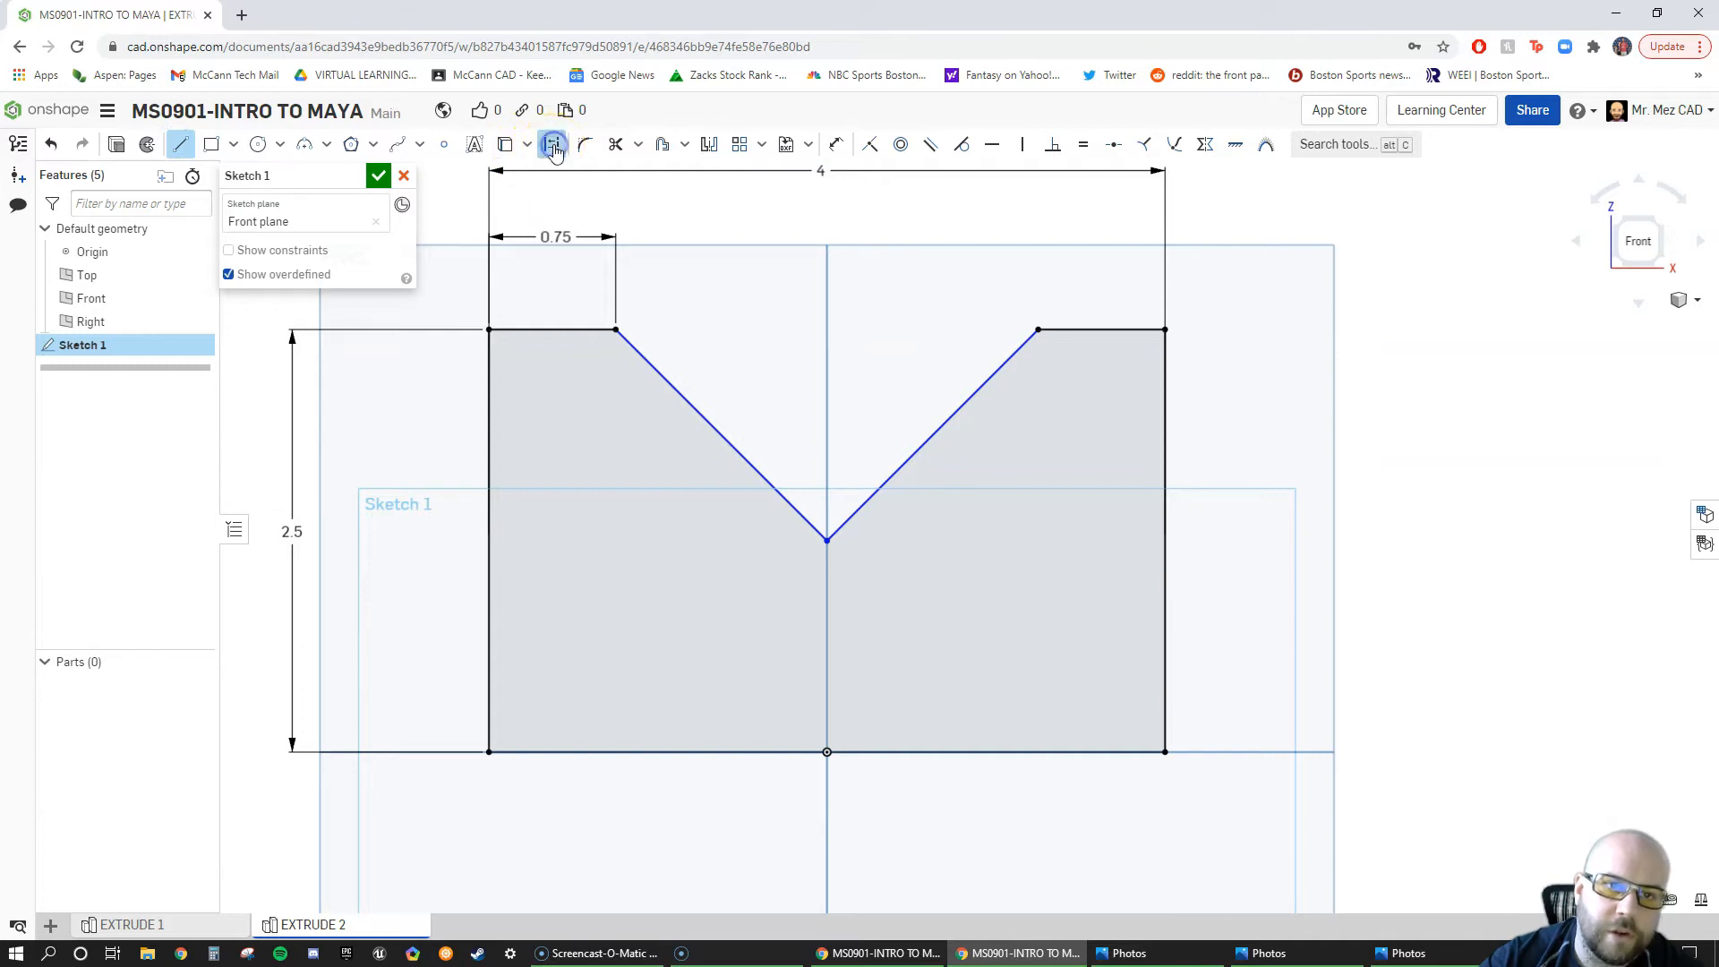
pyautogui.click(826, 537)
pyautogui.moveTo(826, 541); pyautogui.dragTo(1126, 438)
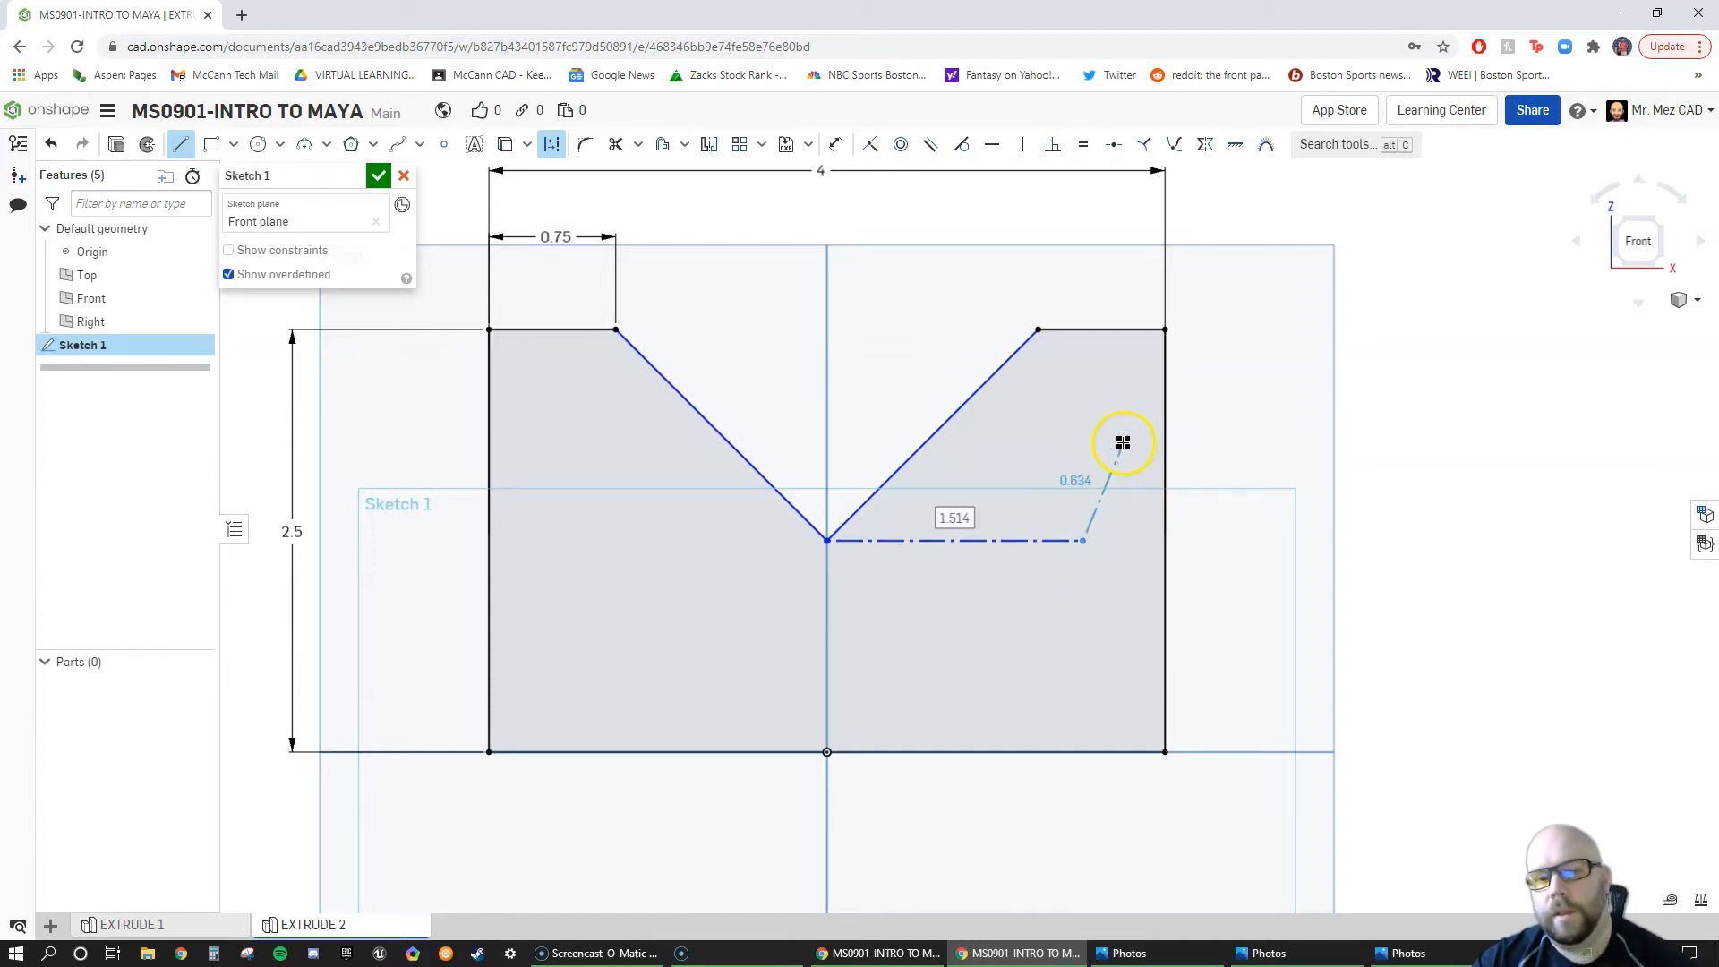
pyautogui.press('Escape')
# Step: Try dimensioning the angle between the notch's right slanted edge and the construction line as 45°
pyautogui.click(833, 148)
pyautogui.click(925, 450)
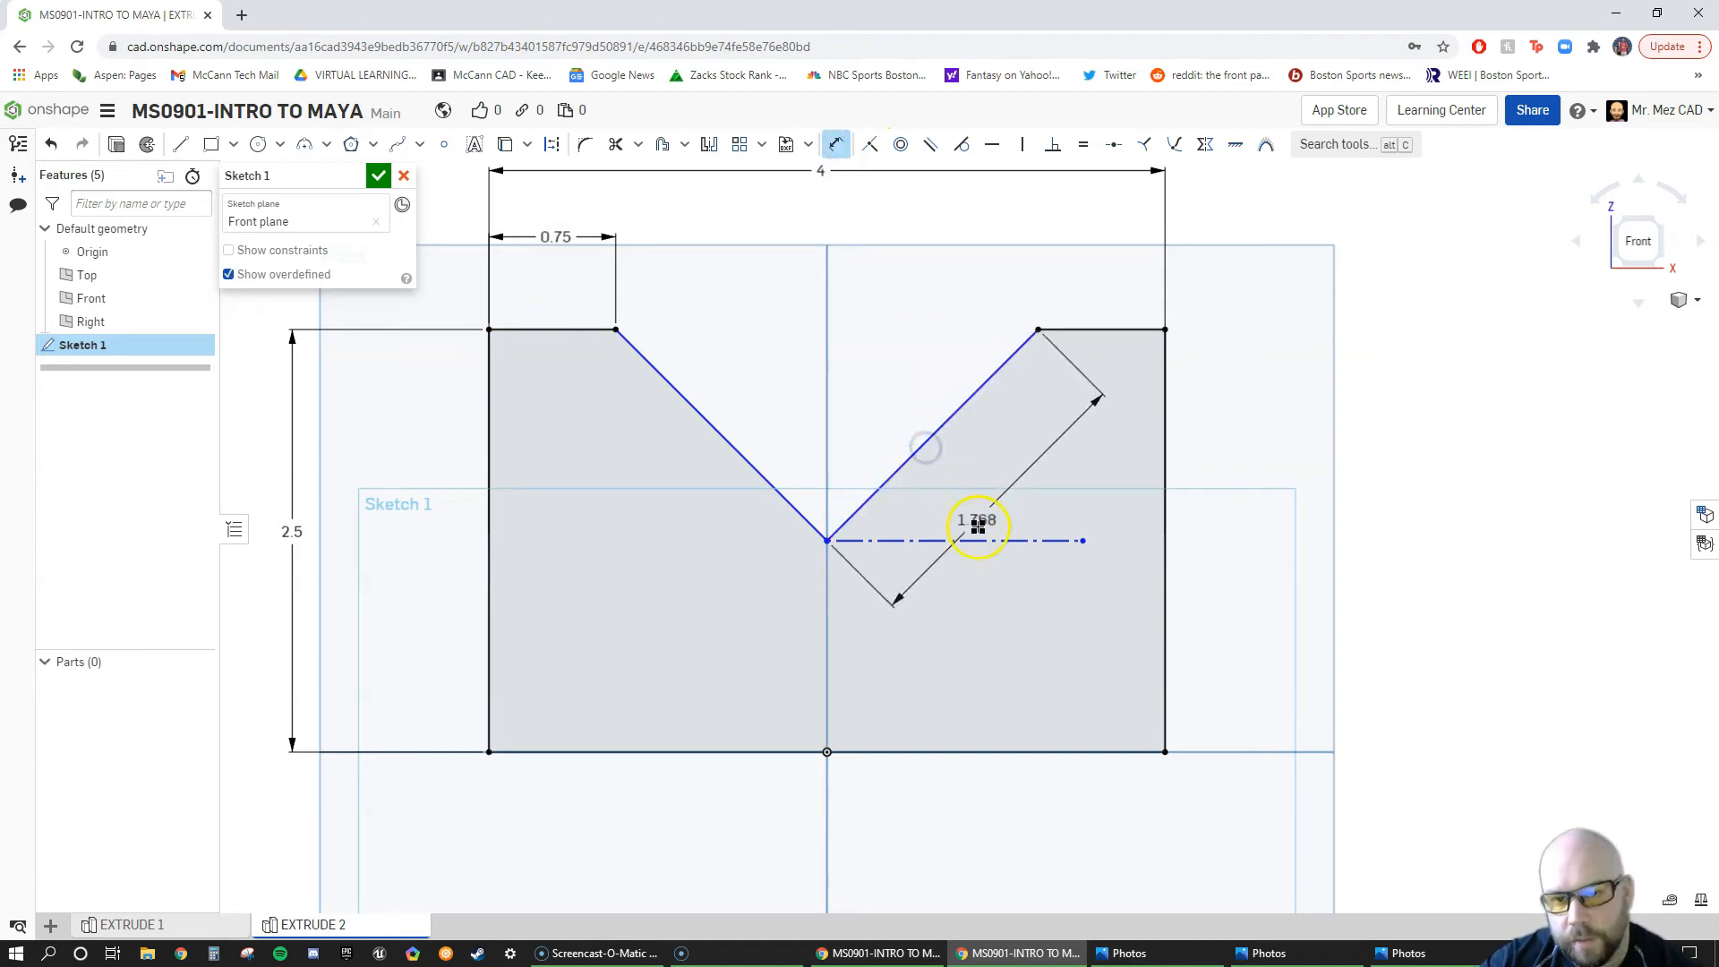
pyautogui.click(988, 500)
pyautogui.click(1017, 476)
pyautogui.press('Return')
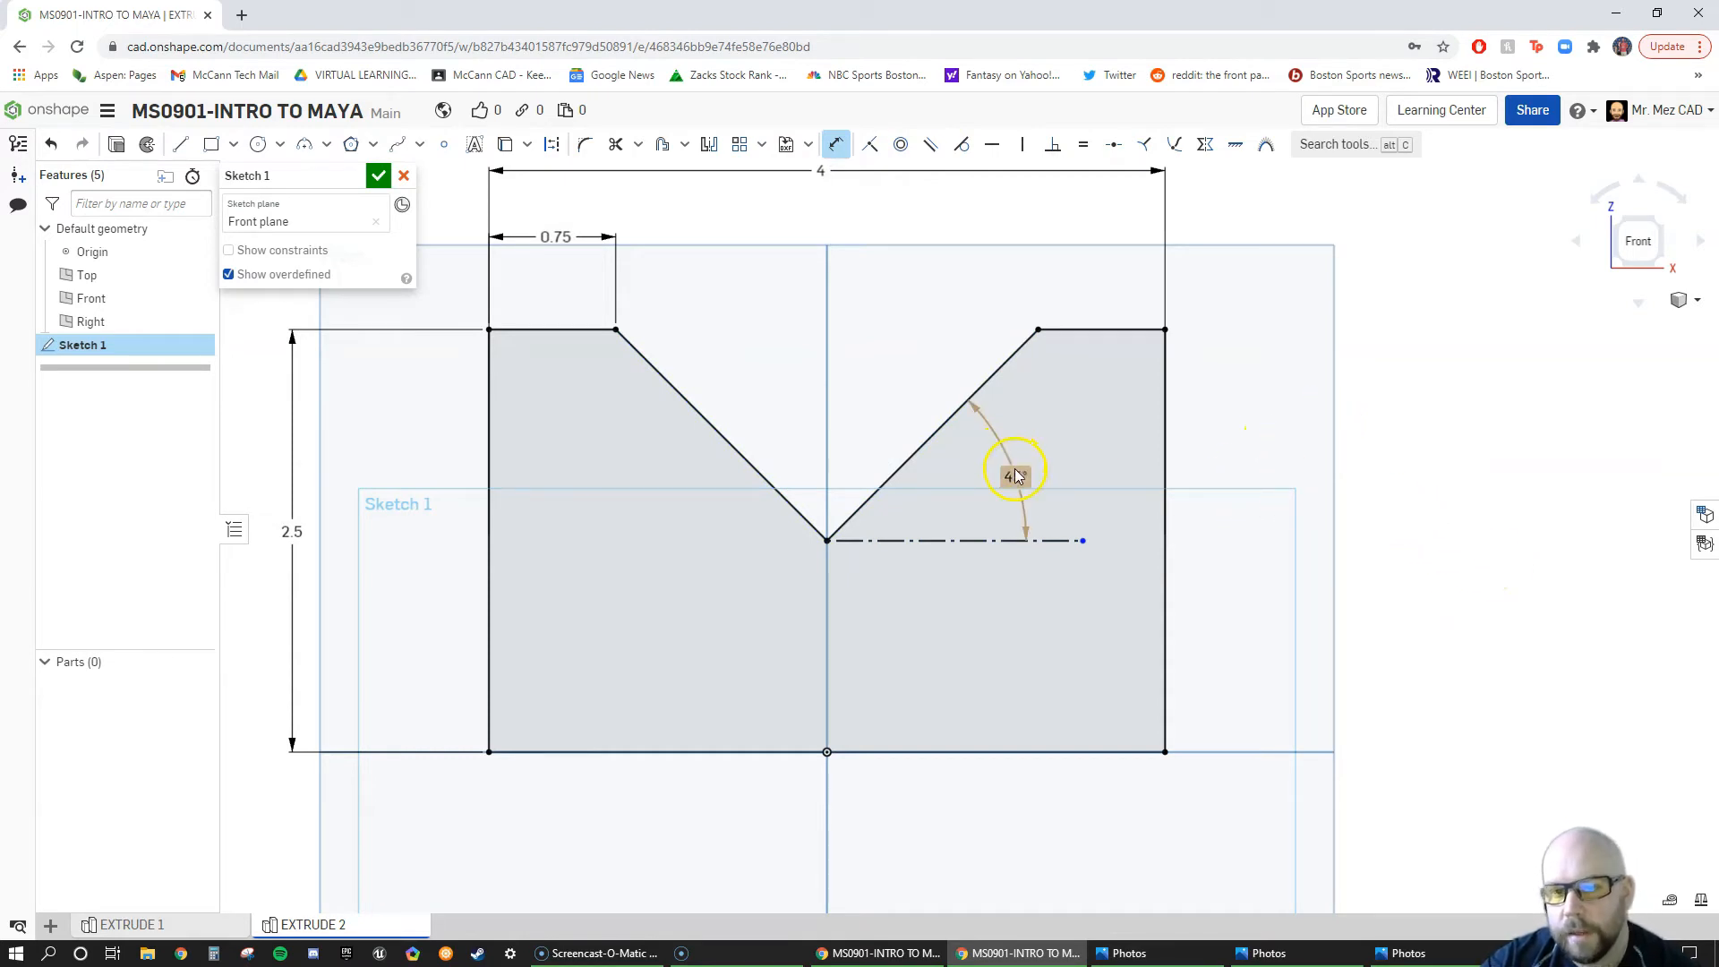
pyautogui.press('Escape')
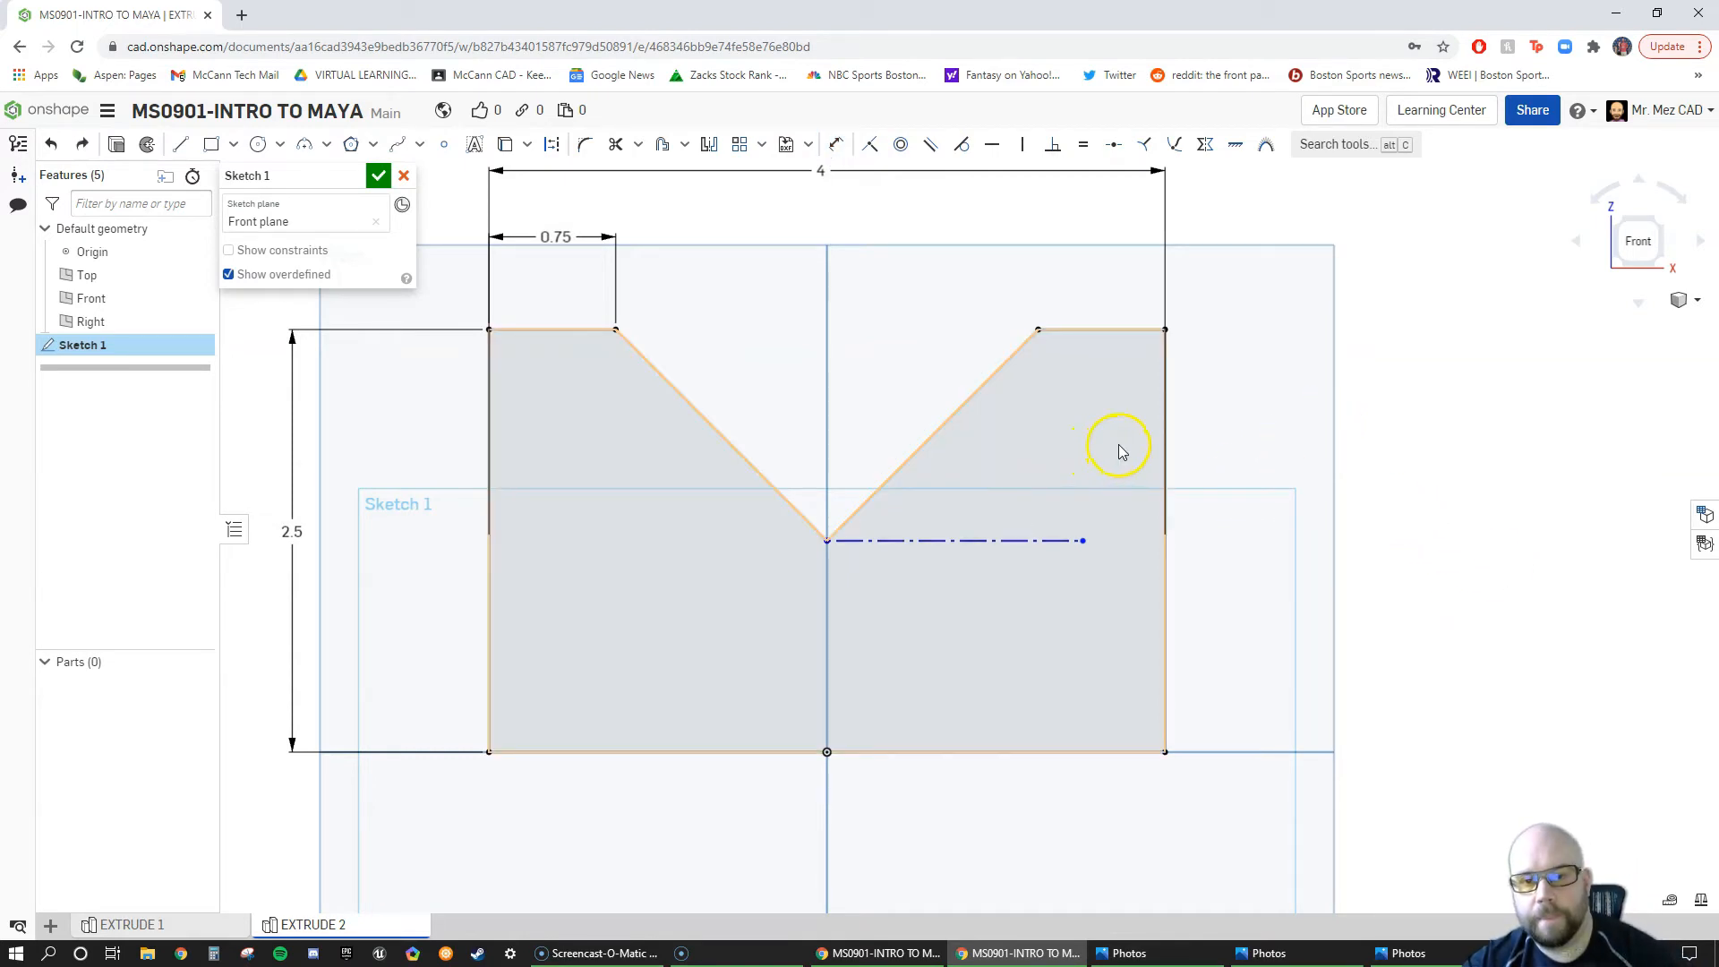
# Step: Undo the construction line, restore the 45° angle dimension on the upper right edge, and move it closer to the notch corner
pyautogui.hotkey('ctrl', 'z')
pyautogui.hotkey('ctrl', 'z')
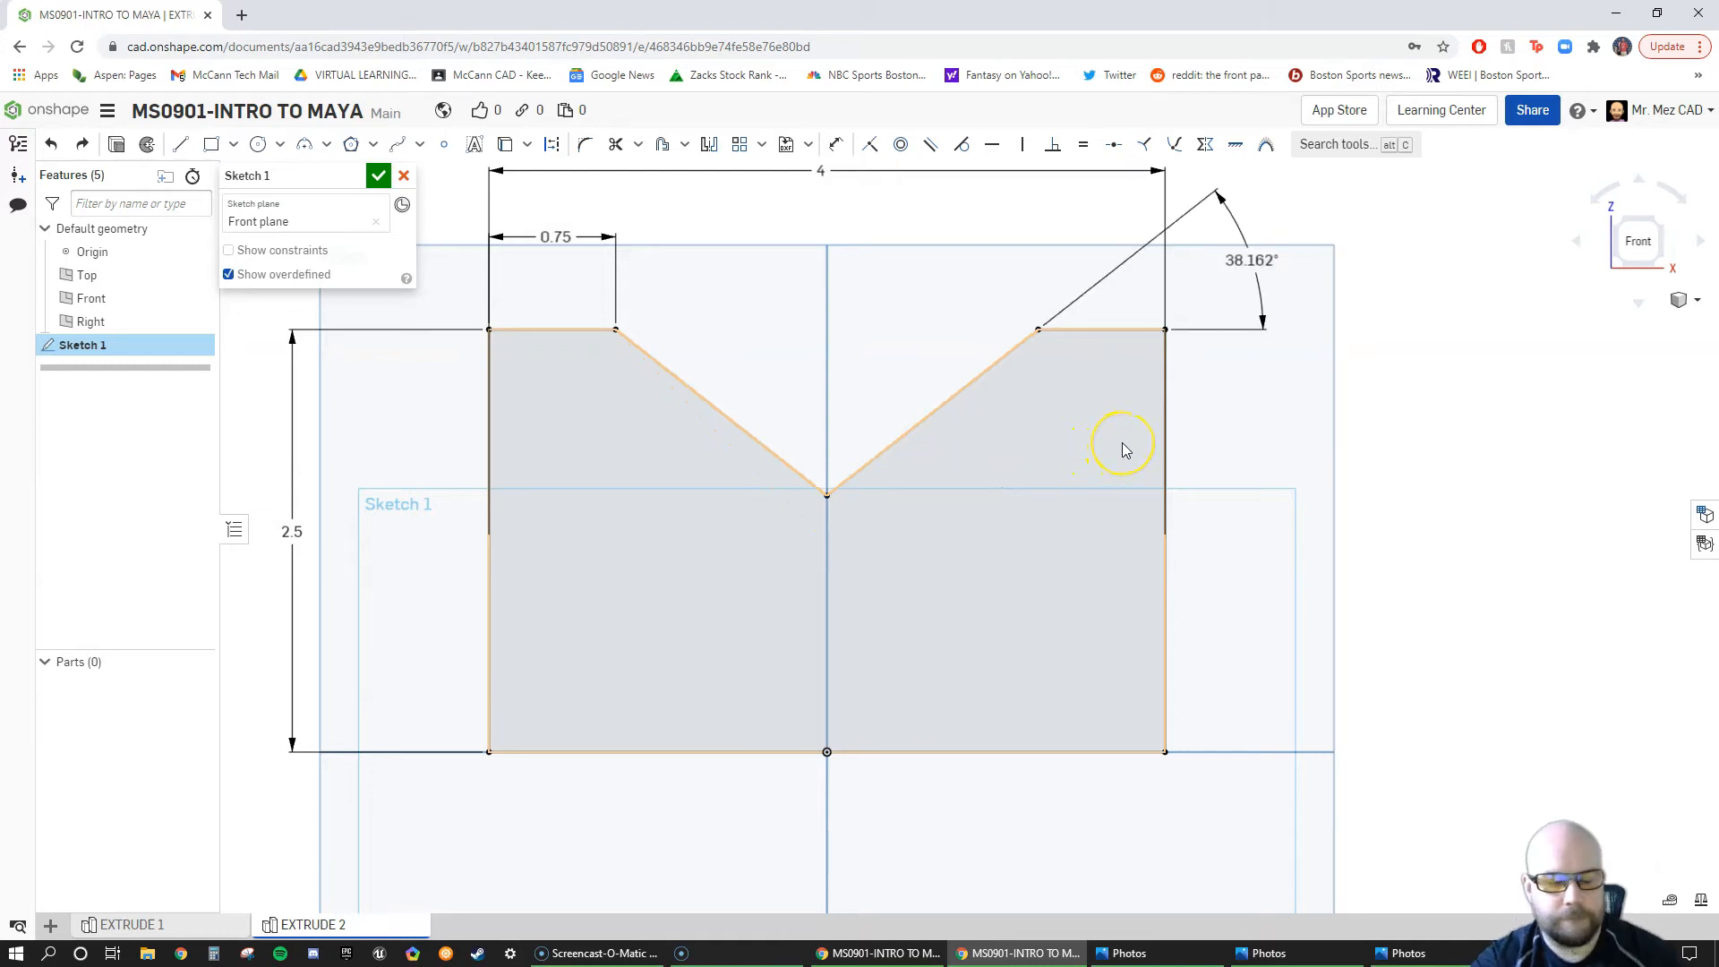
pyautogui.hotkey('ctrl', 'y')
pyautogui.moveTo(1235, 238); pyautogui.dragTo(1129, 294)
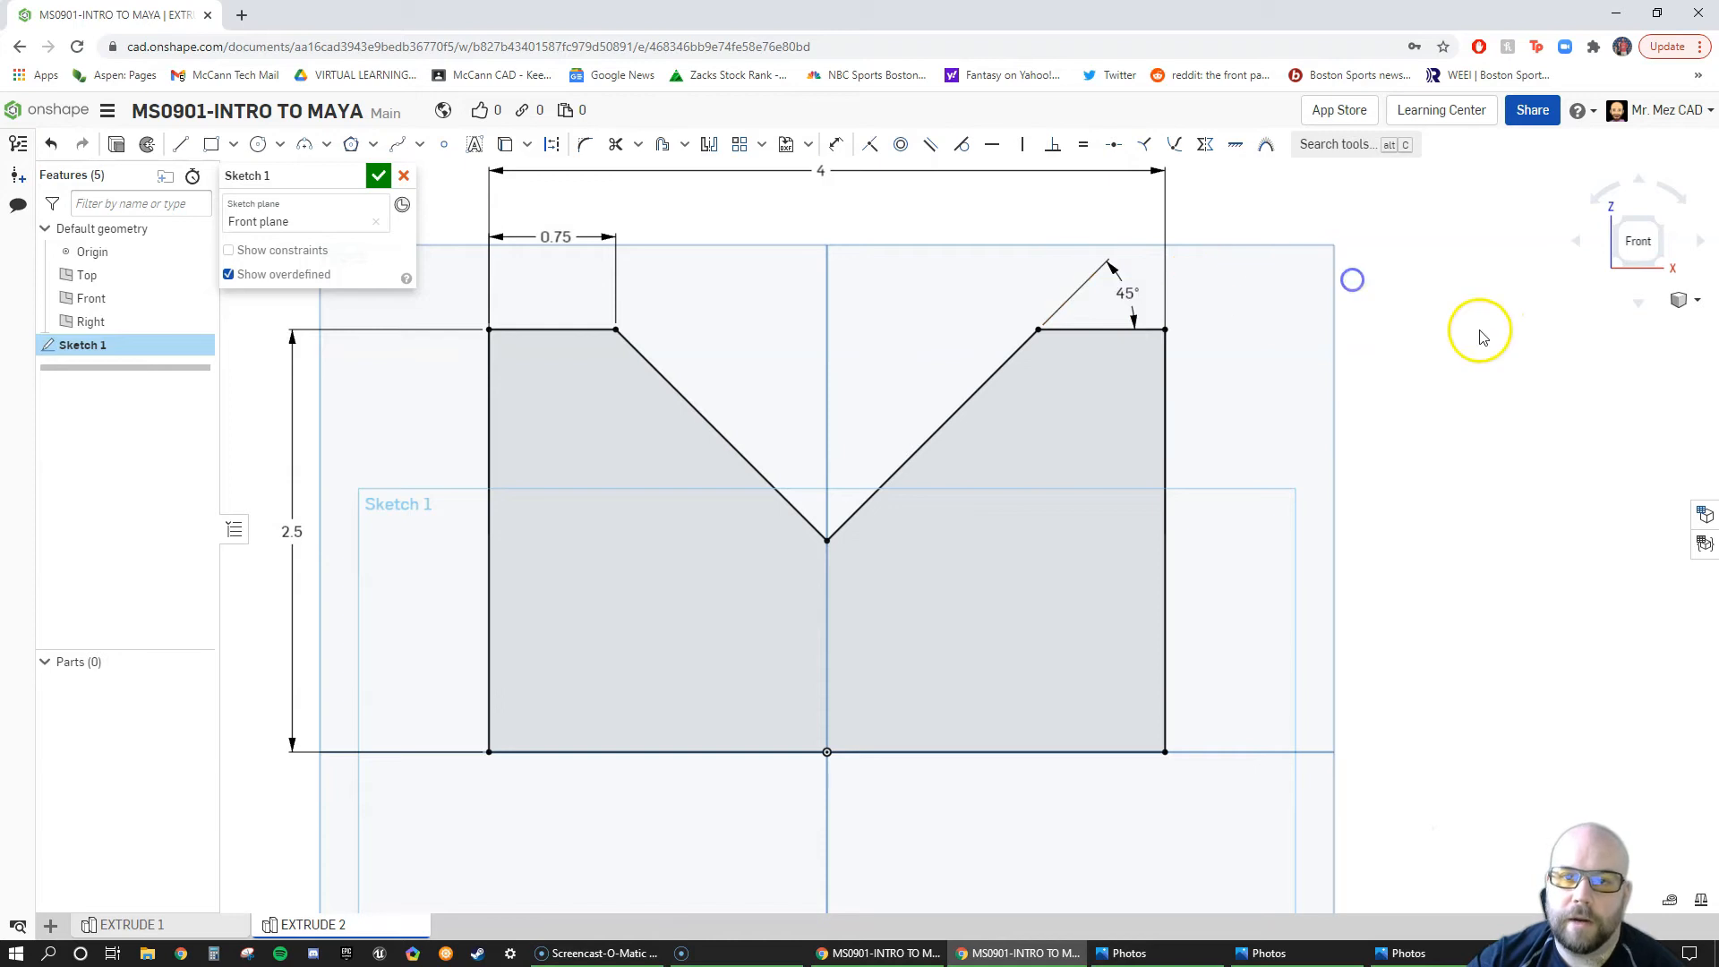
# Step: Finish the fully dimensioned V-notch profile sketch
pyautogui.scroll(1, 1086, 428)
pyautogui.scroll(-5, 1174, 448)
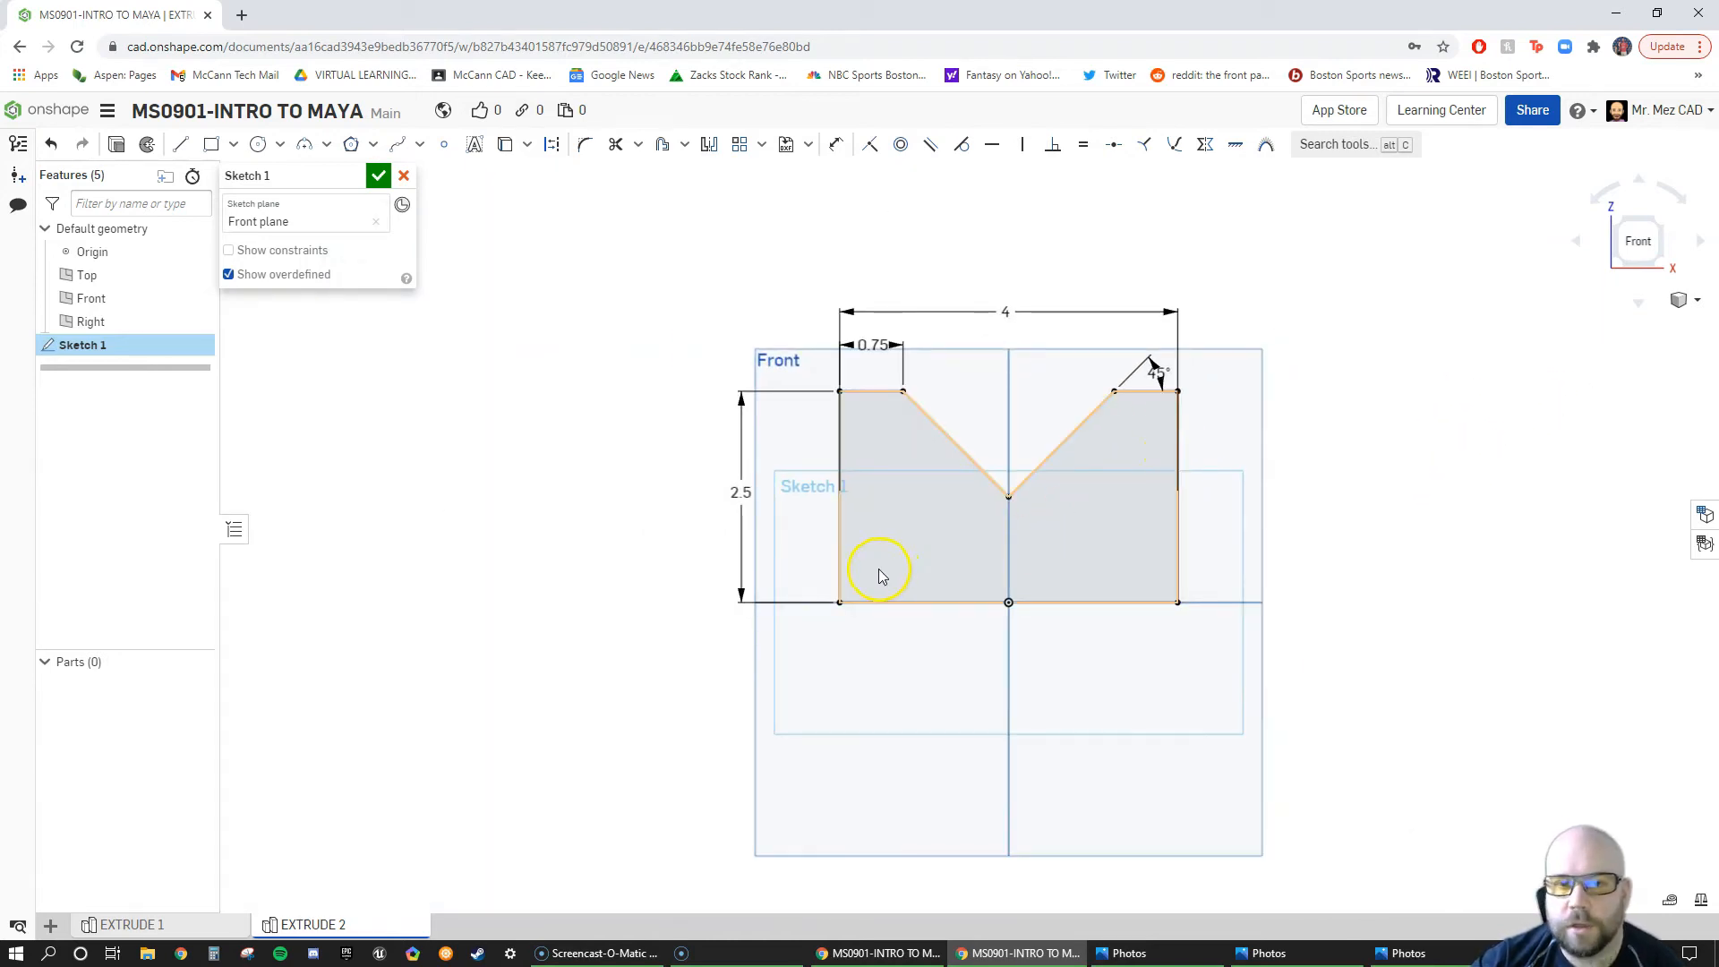
pyautogui.scroll(3, 1038, 546)
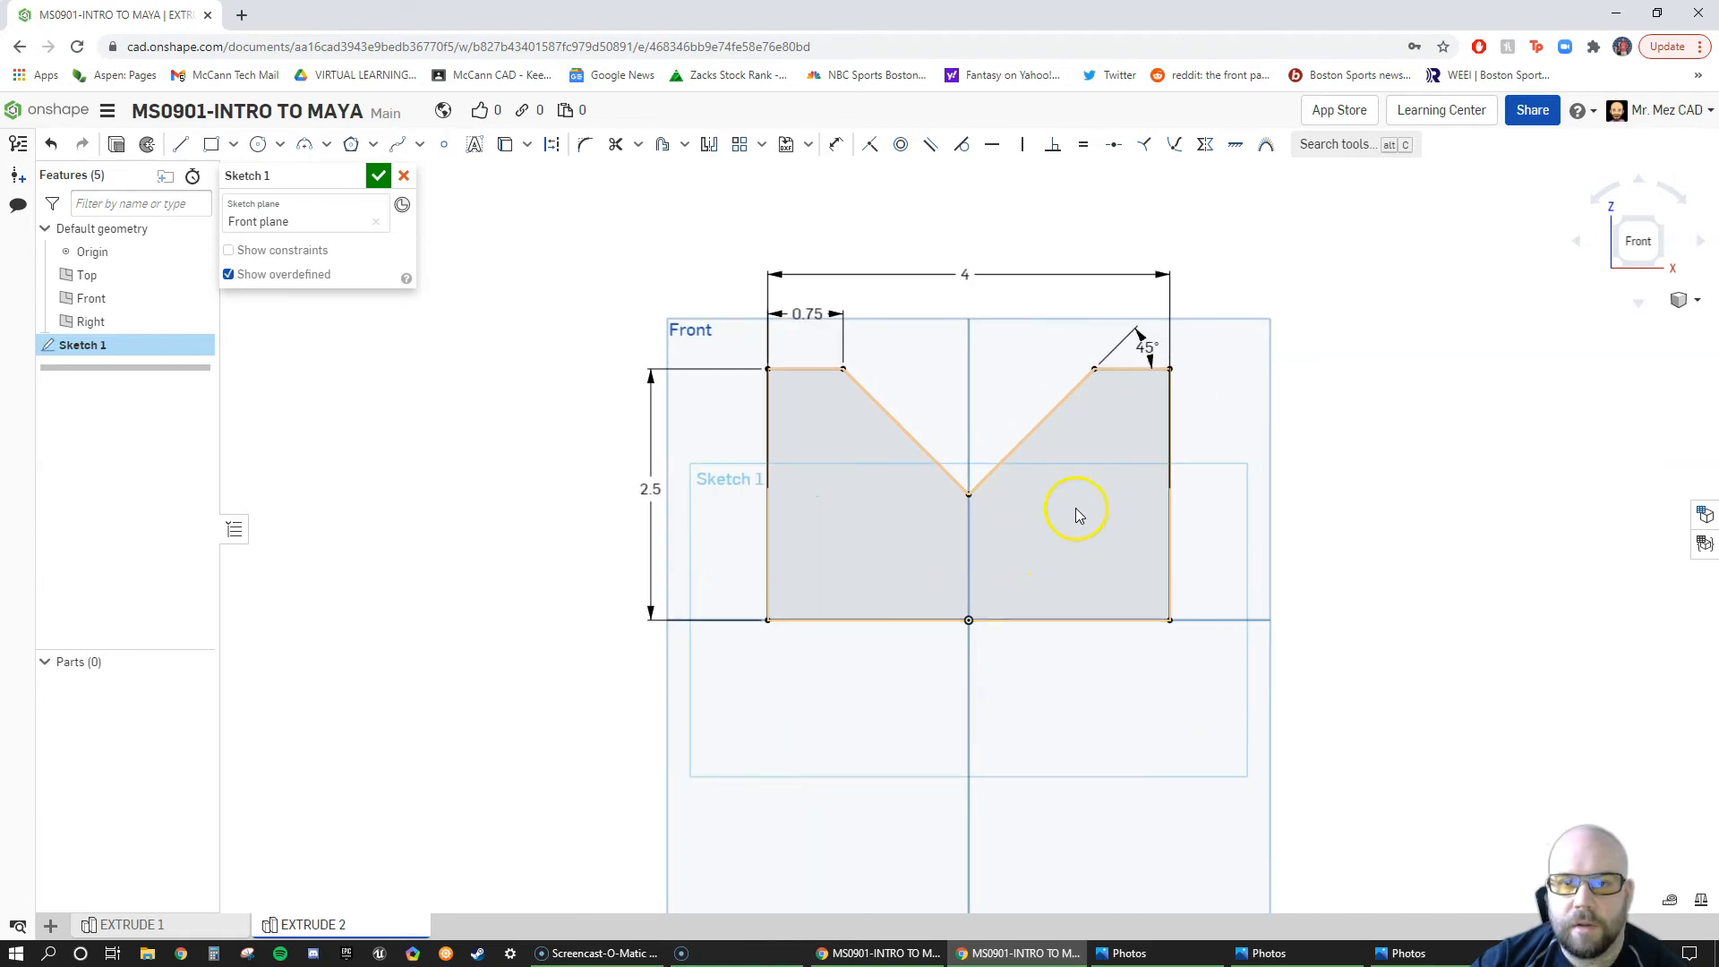
pyautogui.click(378, 176)
# Step: Extrude the V-notch profile symmetrically about the Front plane as a new solid, 1.5 in deep
pyautogui.moveTo(1393, 510); pyautogui.dragTo(1312, 560, button='right')
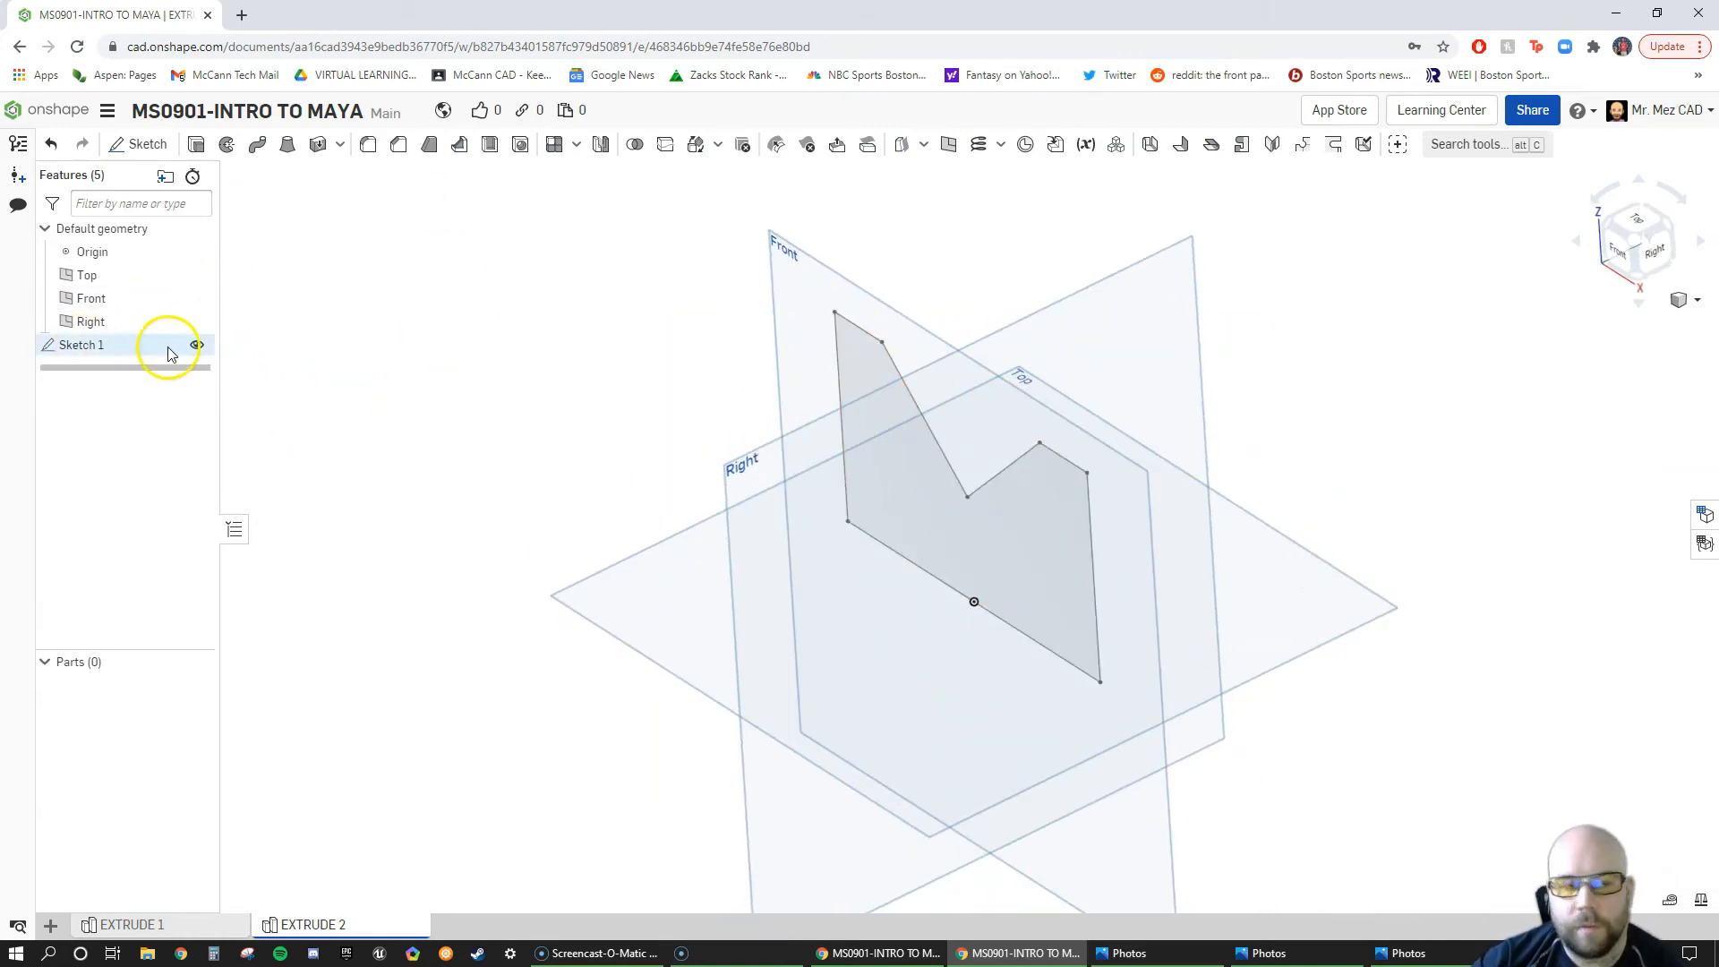
pyautogui.click(100, 350)
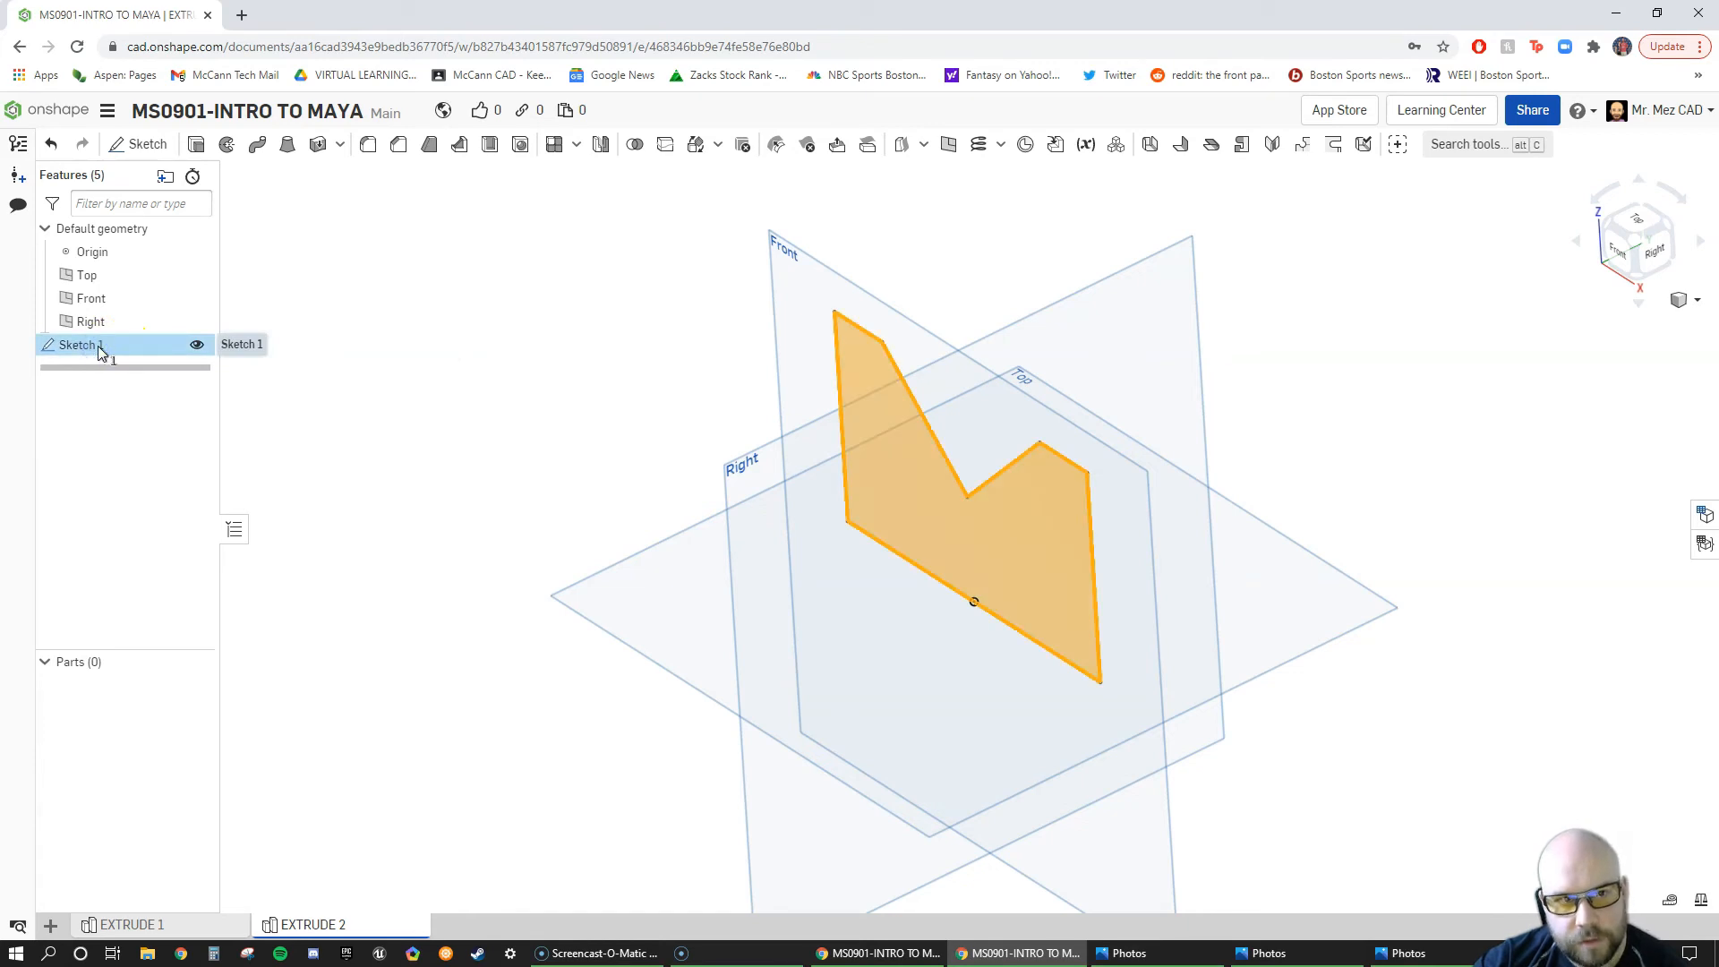
pyautogui.click(196, 146)
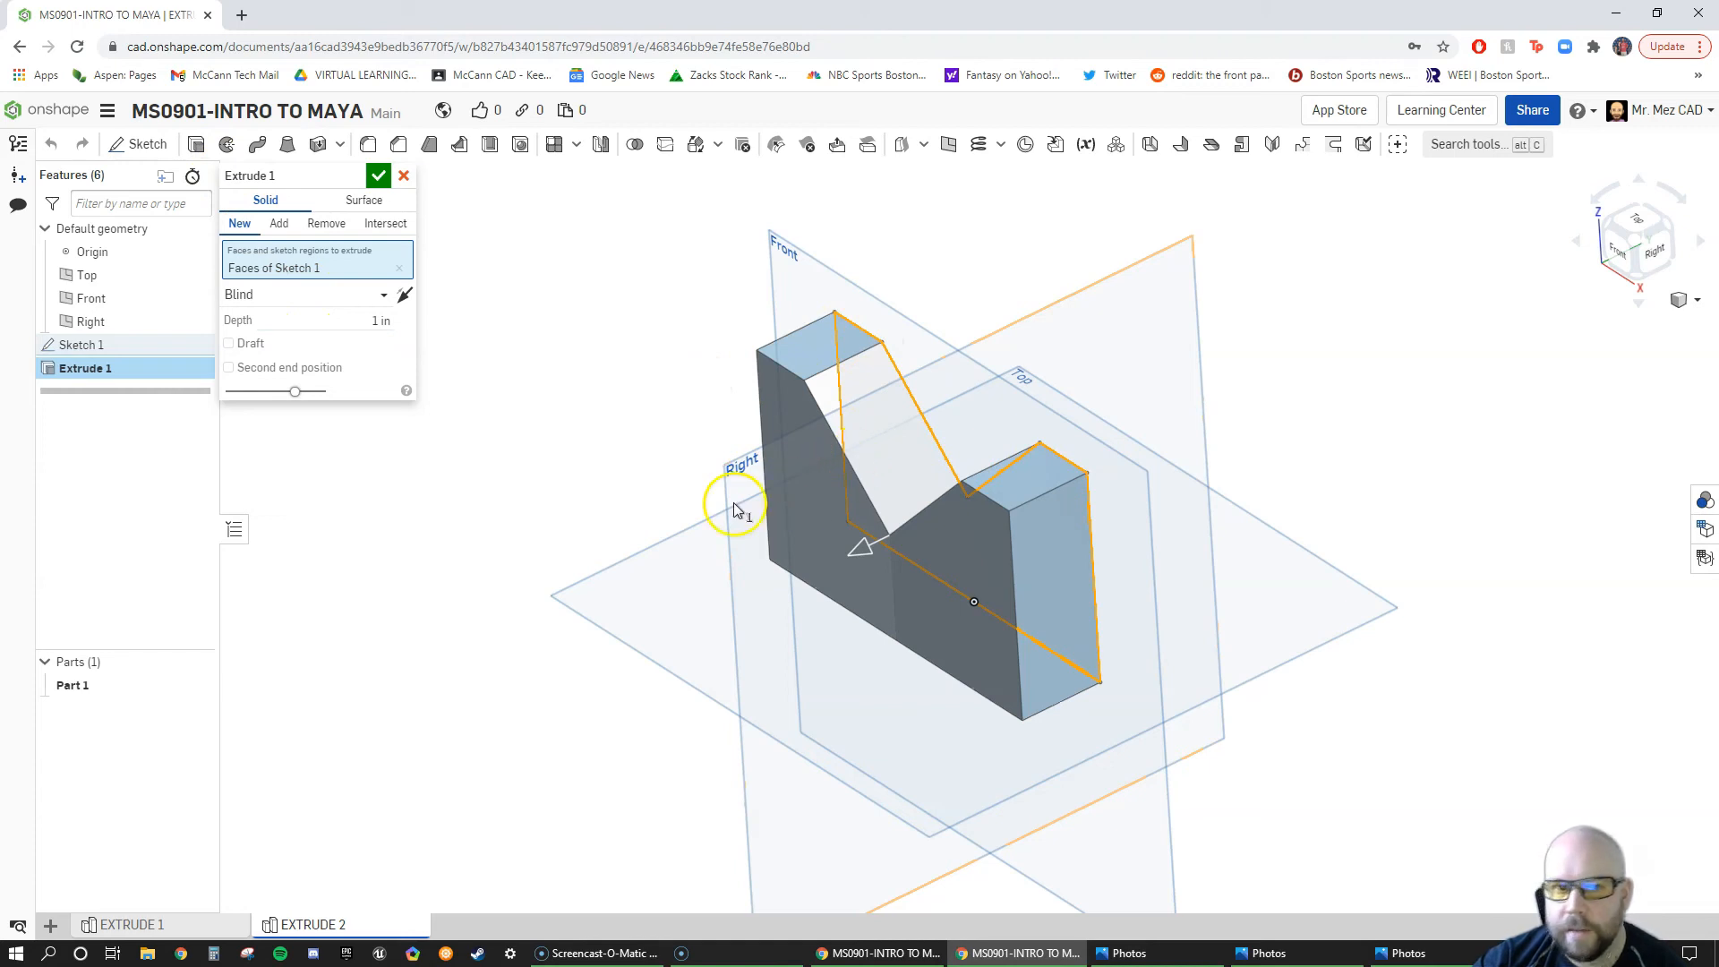
pyautogui.click(292, 294)
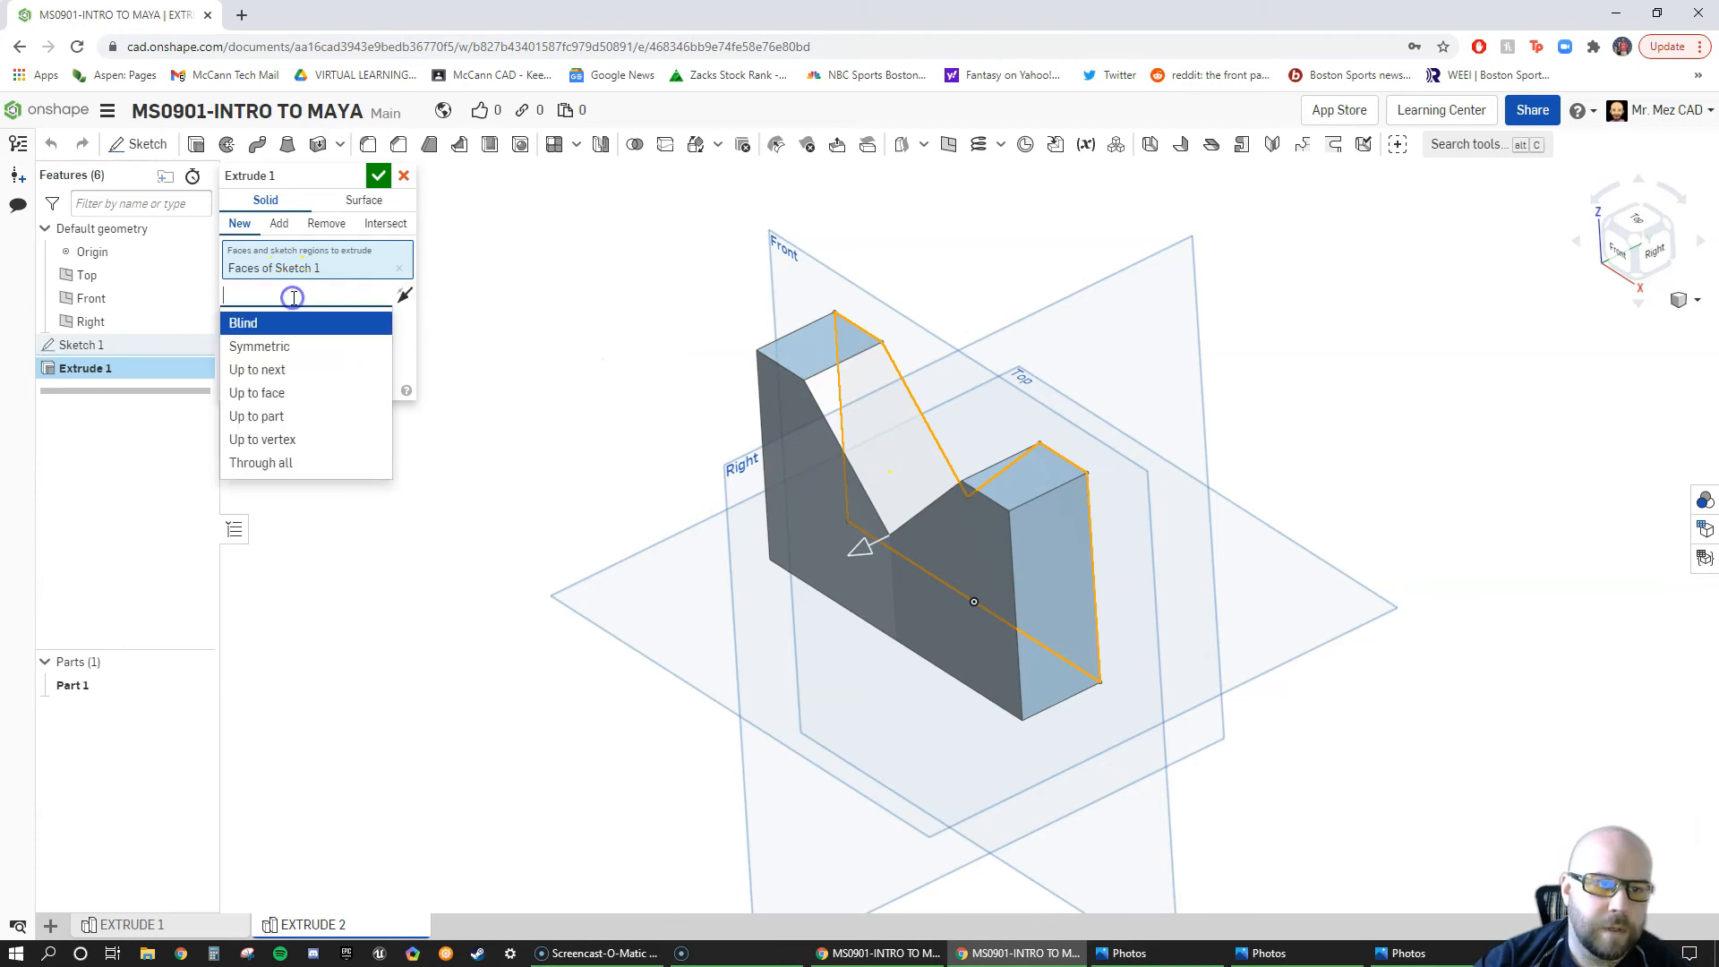
pyautogui.click(273, 347)
pyautogui.click(379, 315)
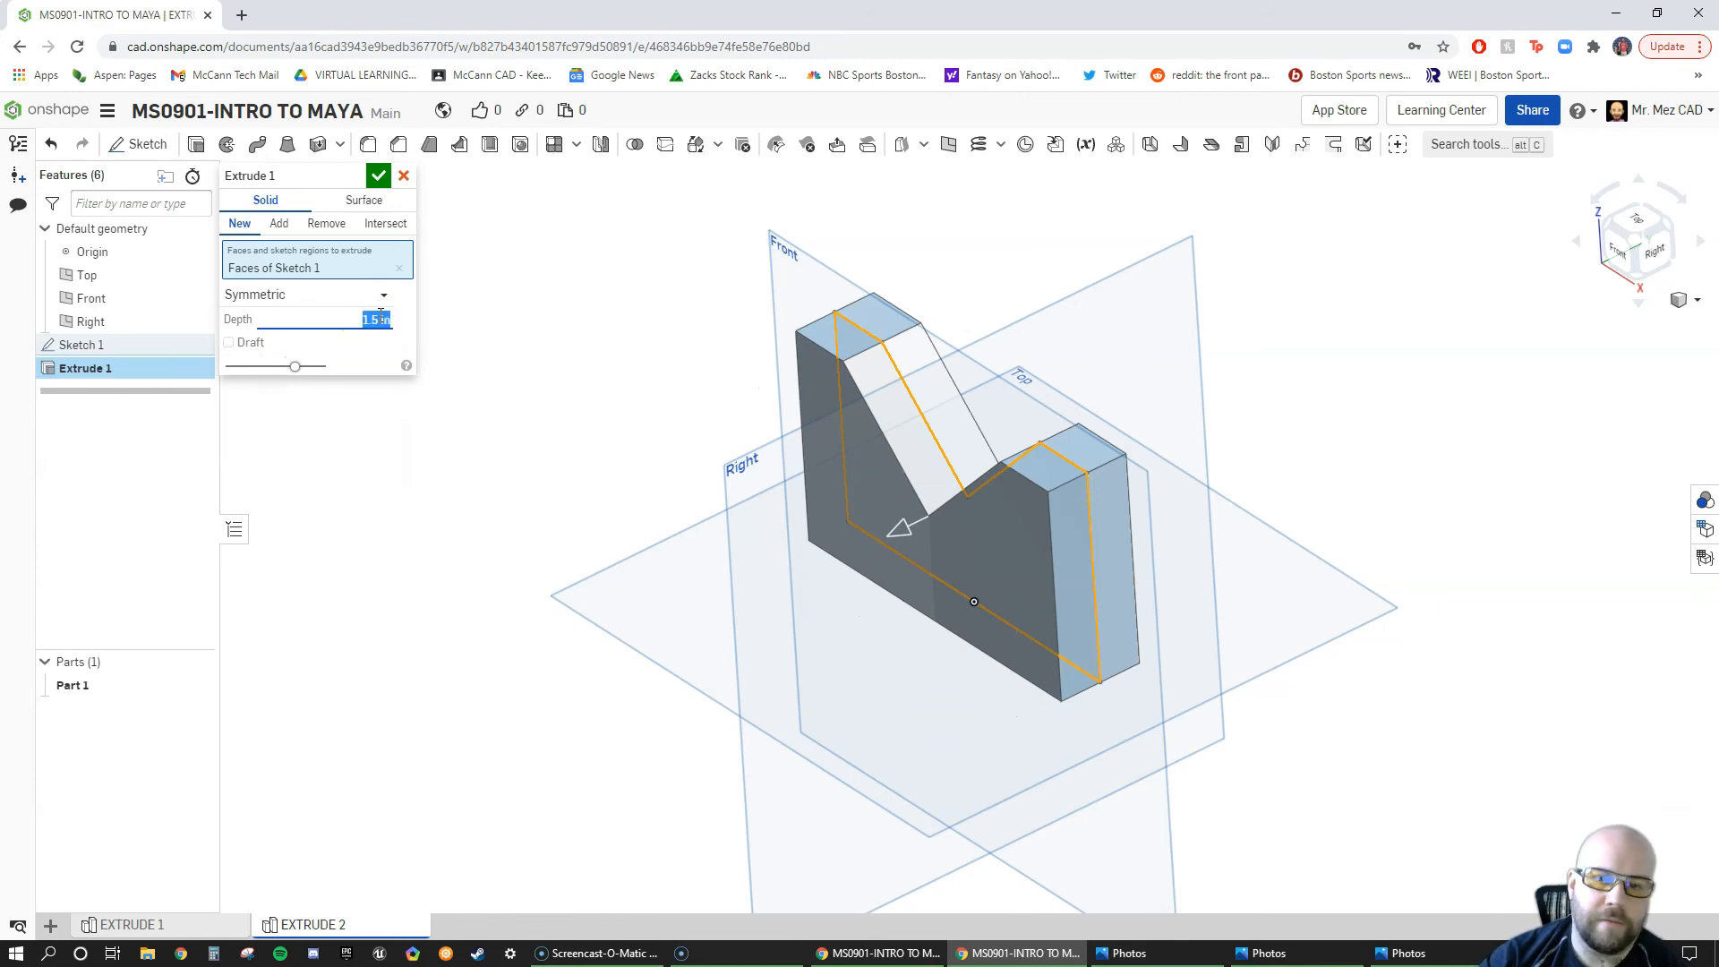
pyautogui.click(378, 175)
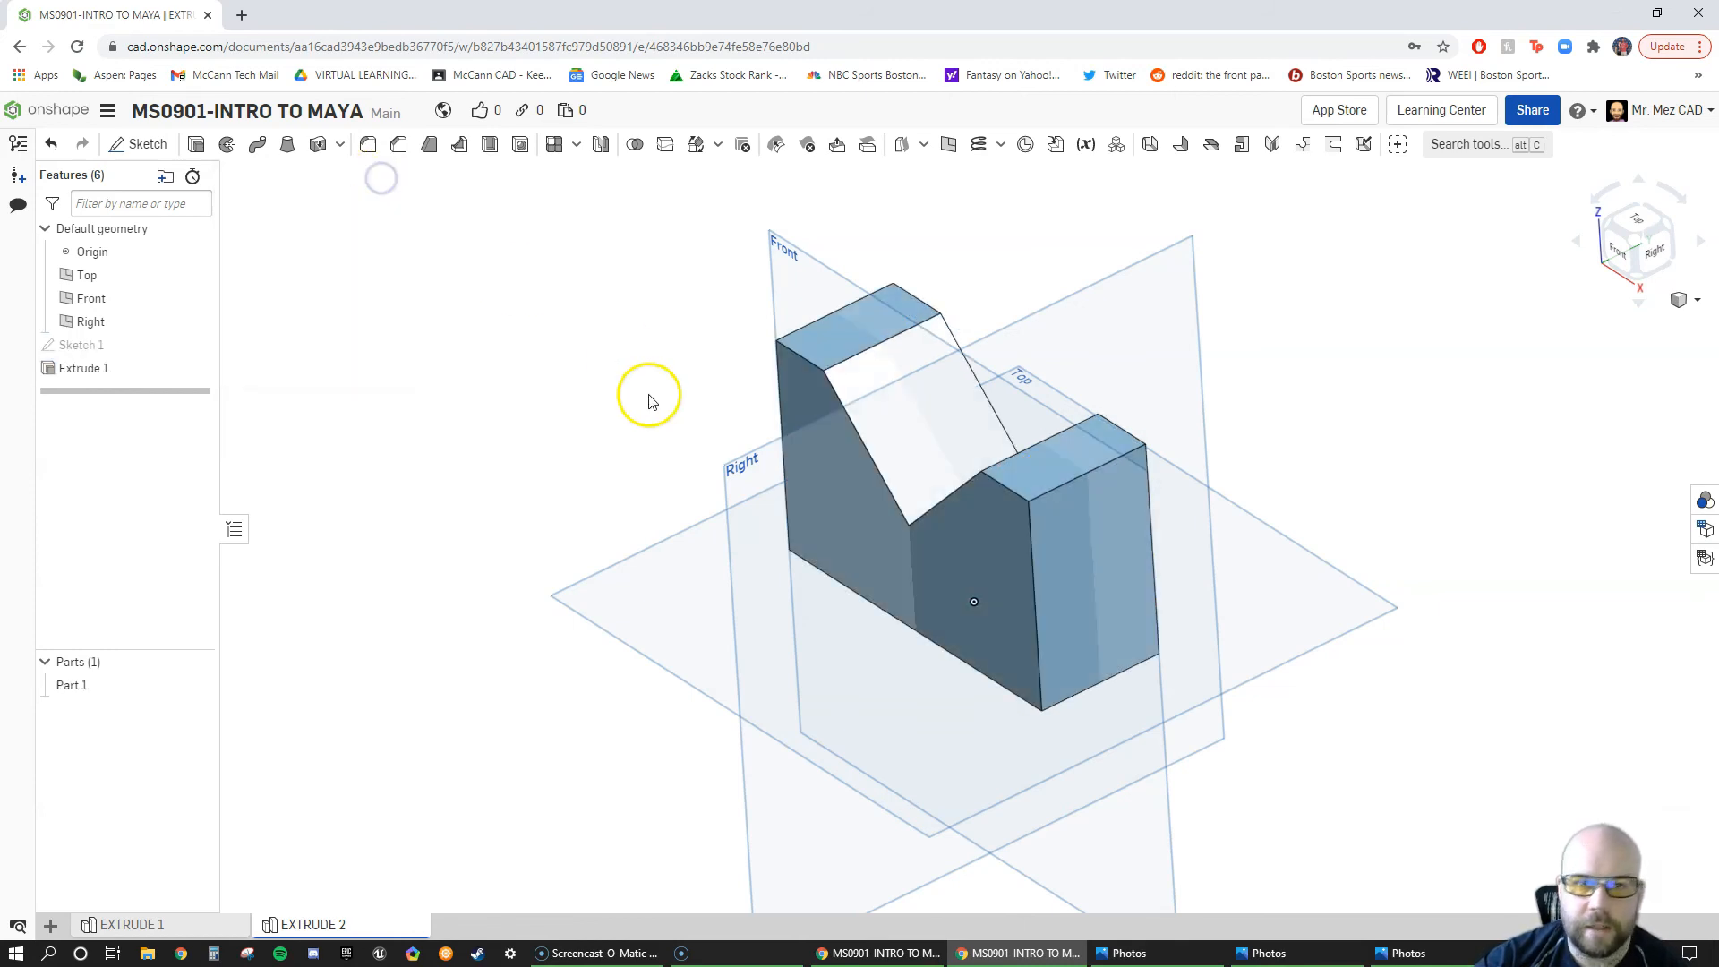
# Step: Set the view of the extruded V-notch block to isometric
pyautogui.moveTo(1350, 433)
pyautogui.mouseDown(button='right')
pyautogui.moveTo(1388, 388)
pyautogui.moveTo(1358, 414)
pyautogui.mouseUp(button='right')
pyautogui.click(1696, 301)
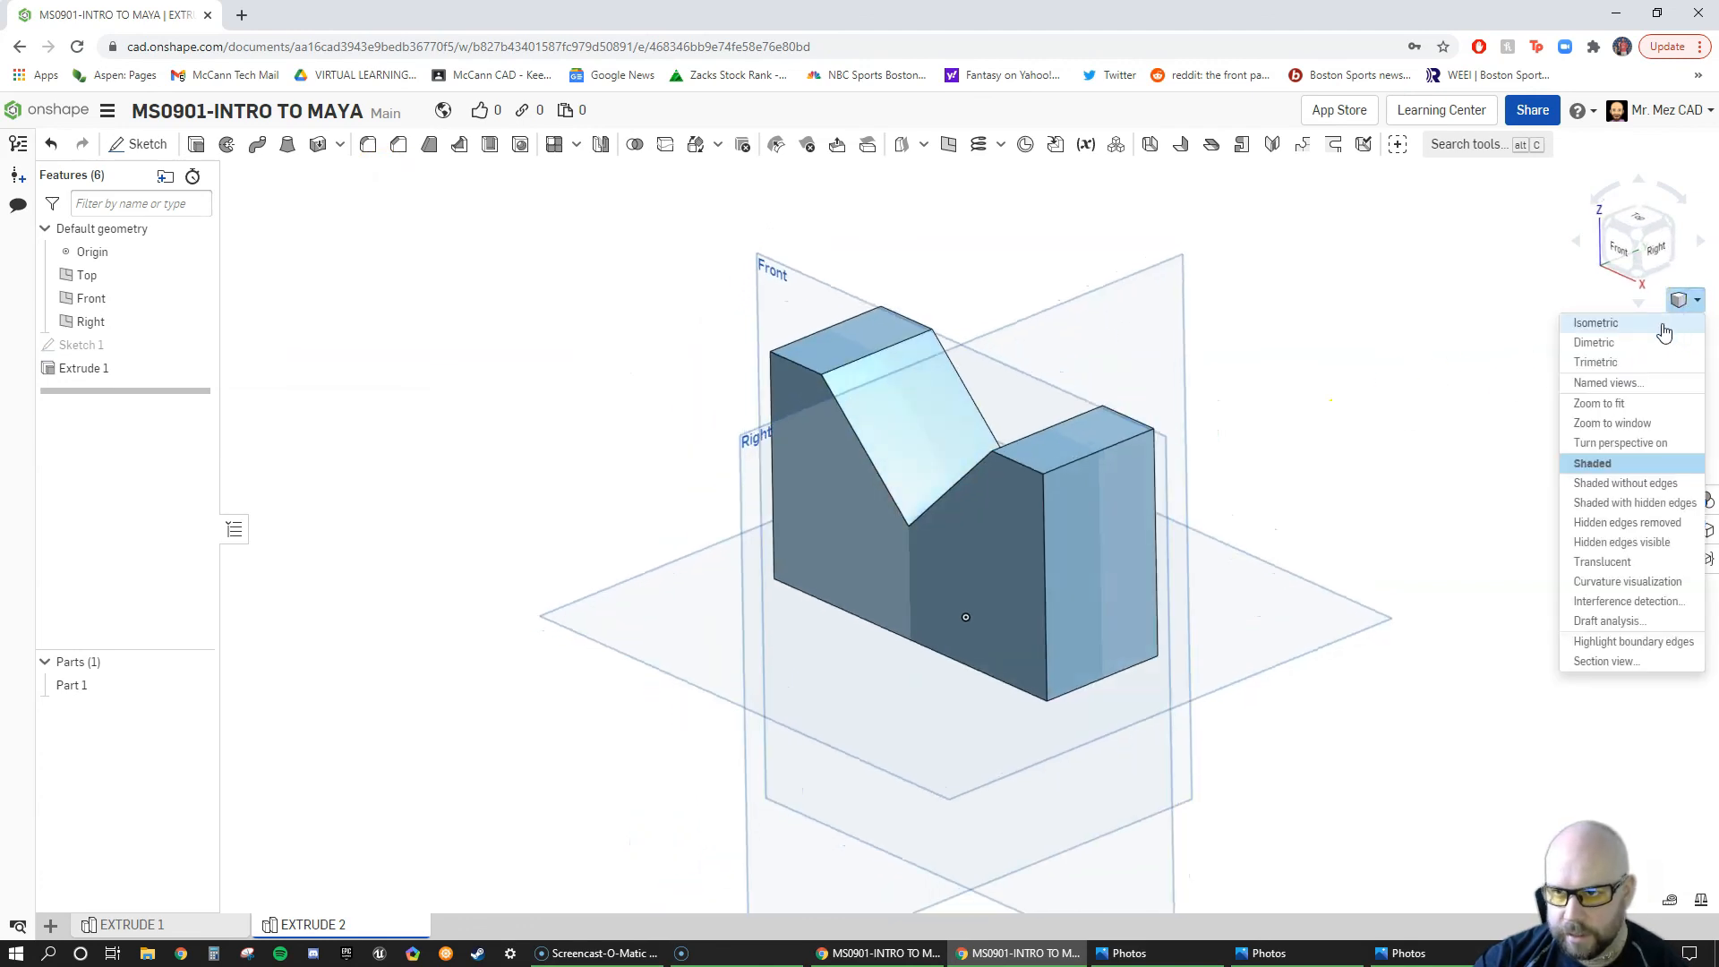
pyautogui.click(1662, 324)
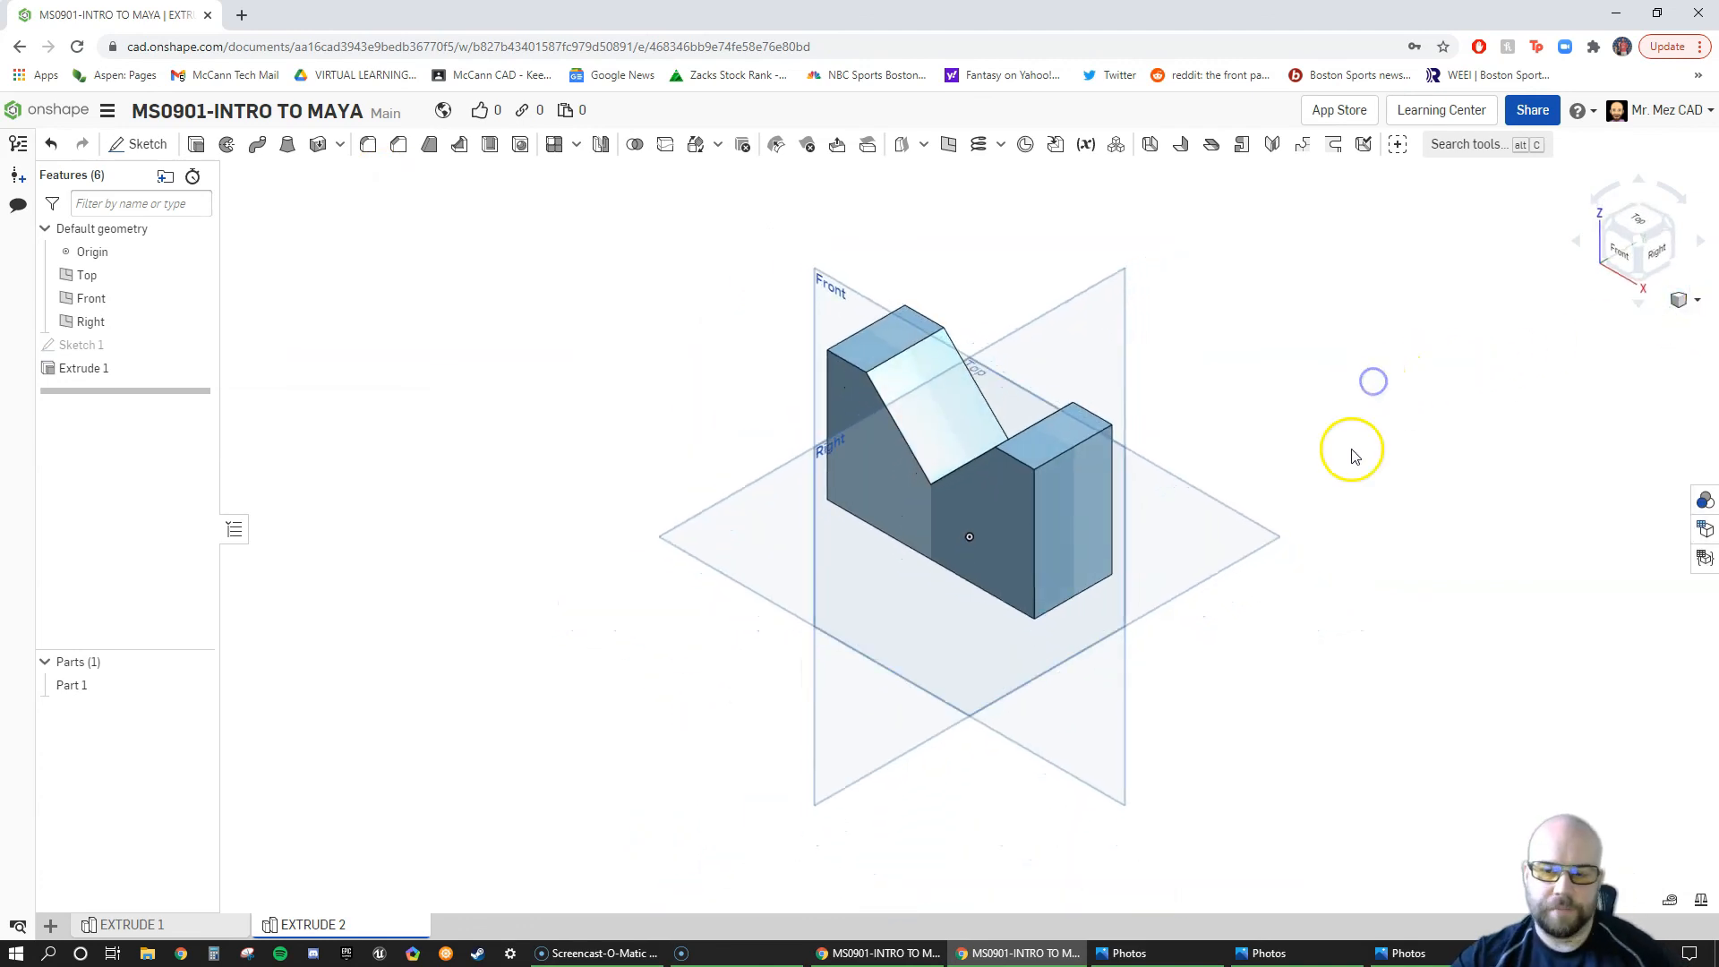